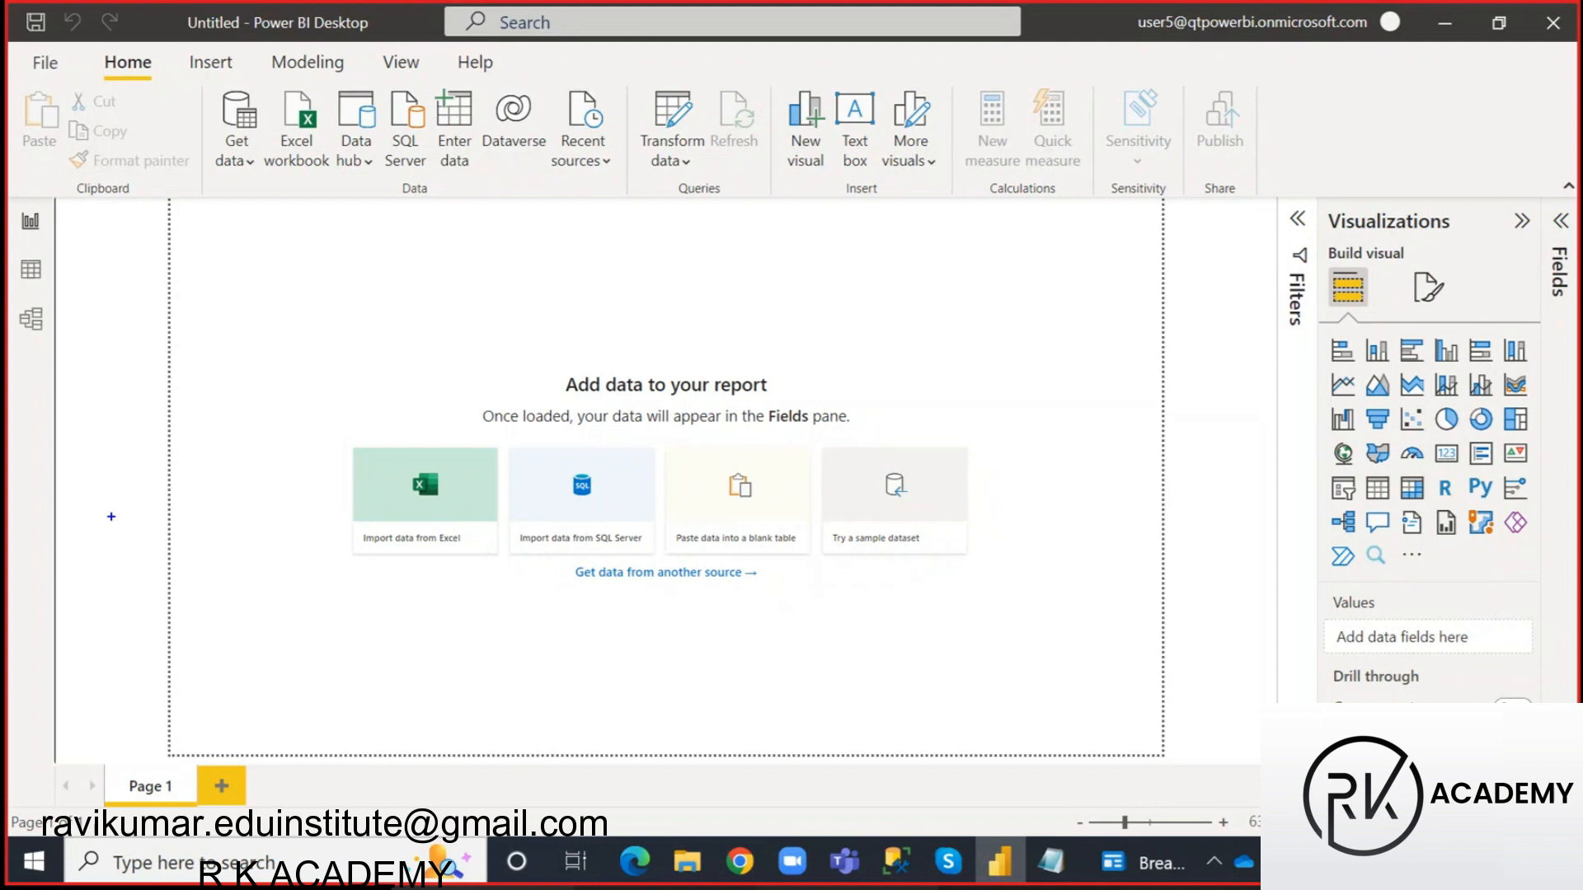
mouse_move(12, 202)
left_mouse_down()
mouse_move(55, 239)
mouse_move(49, 349)
left_mouse_up()
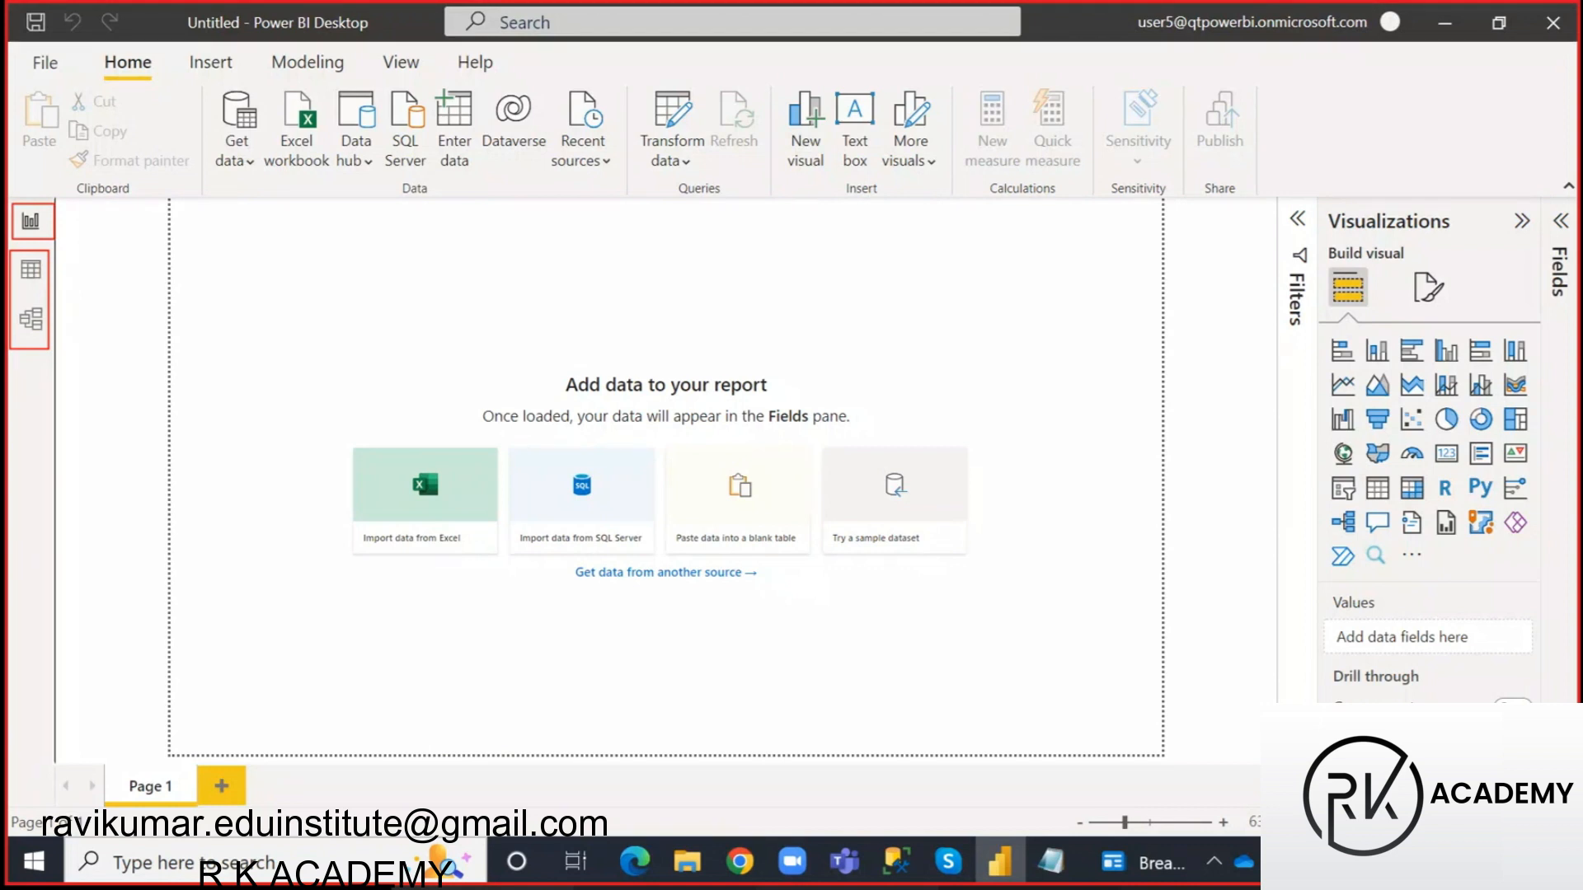
mouse_move(613, 244)
left_mouse_down()
mouse_move(612, 295)
mouse_move(615, 265)
mouse_move(644, 259)
mouse_move(653, 282)
left_mouse_up()
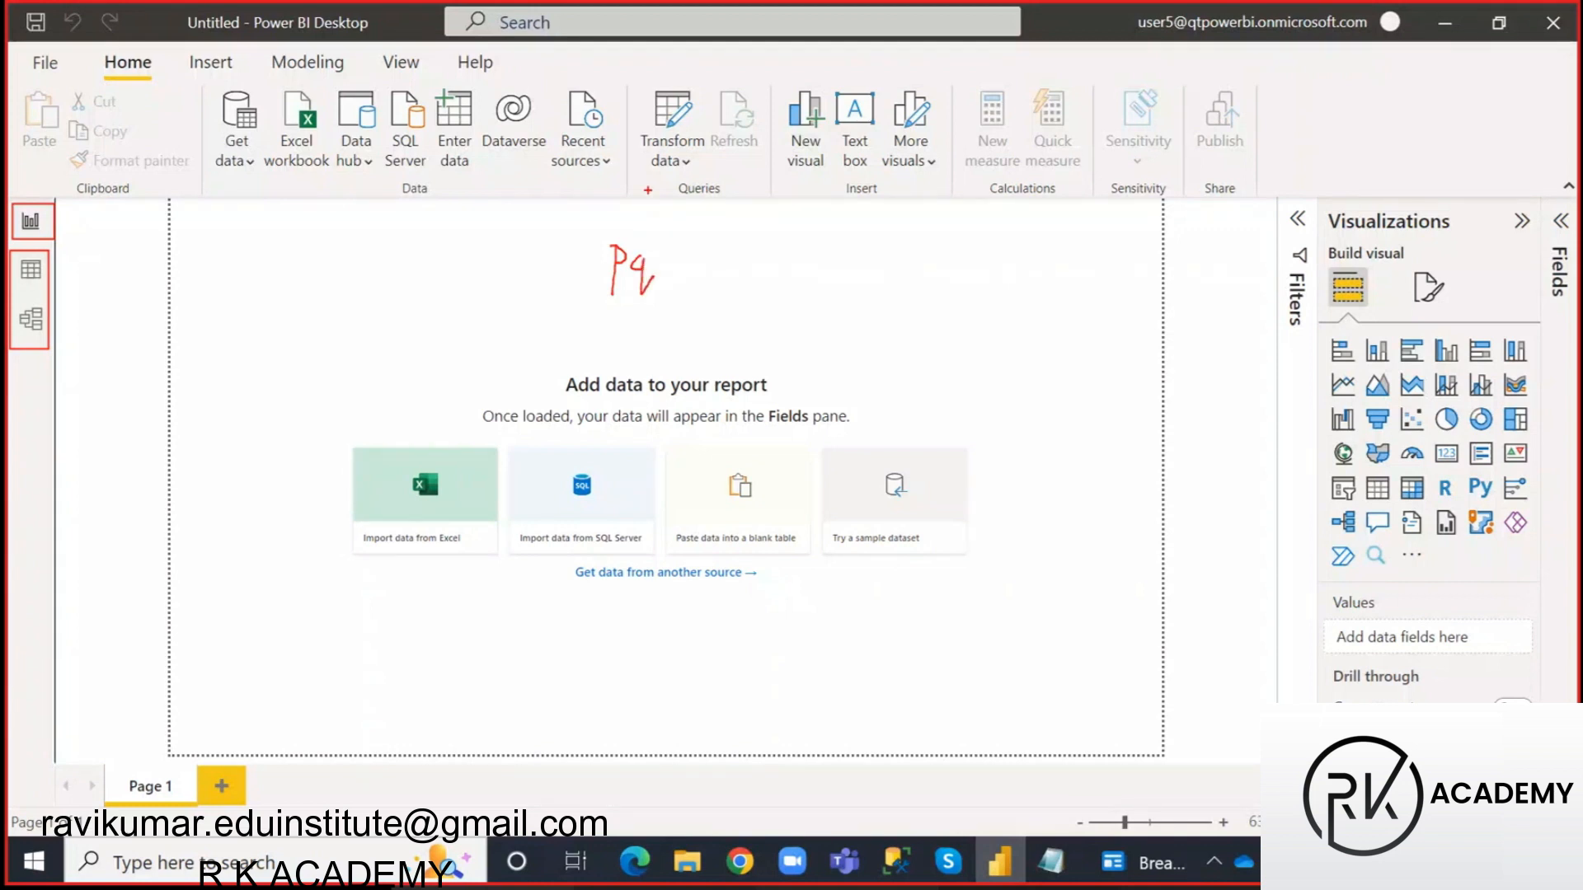
left_click_drag(652, 163, 612, 248)
left_click_drag(640, 80, 711, 174)
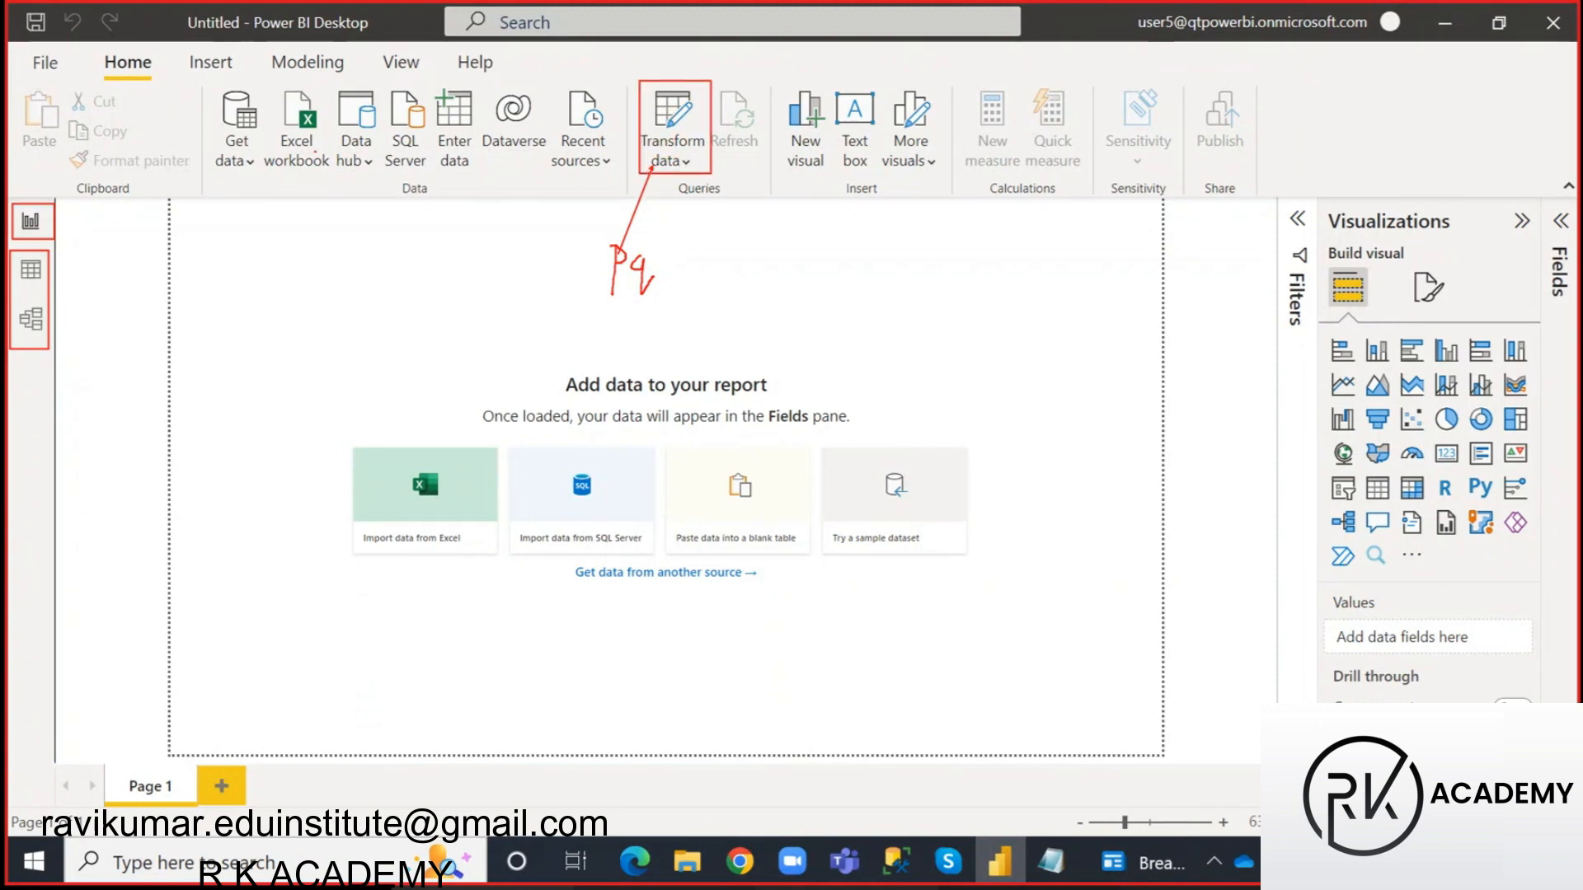
left_click_drag(203, 82, 266, 174)
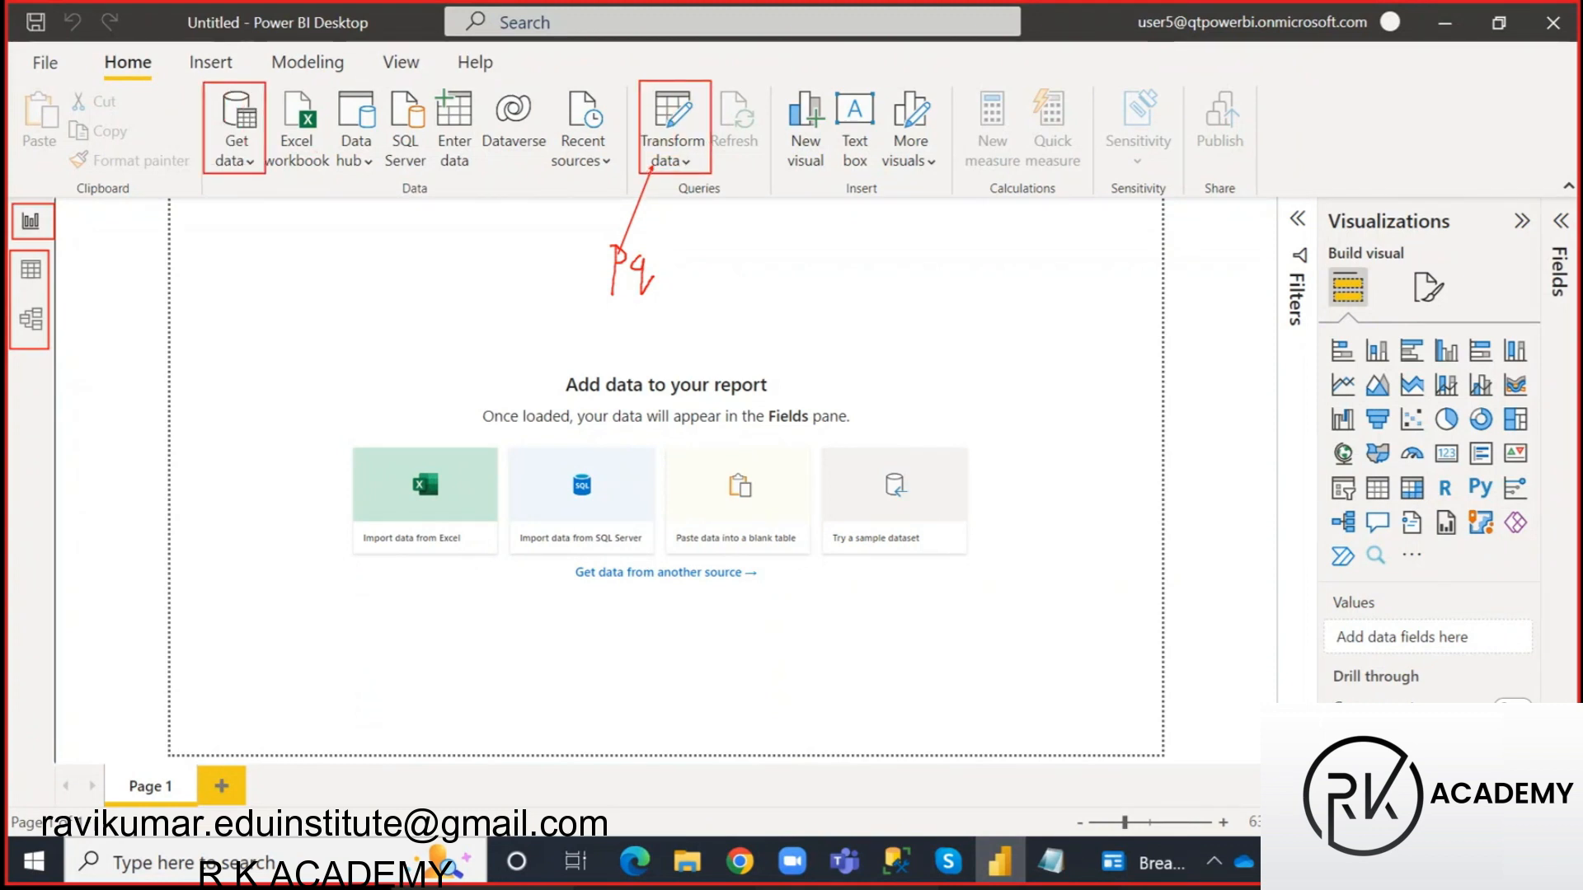
left_click_drag(701, 105, 739, 84)
key("Escape")
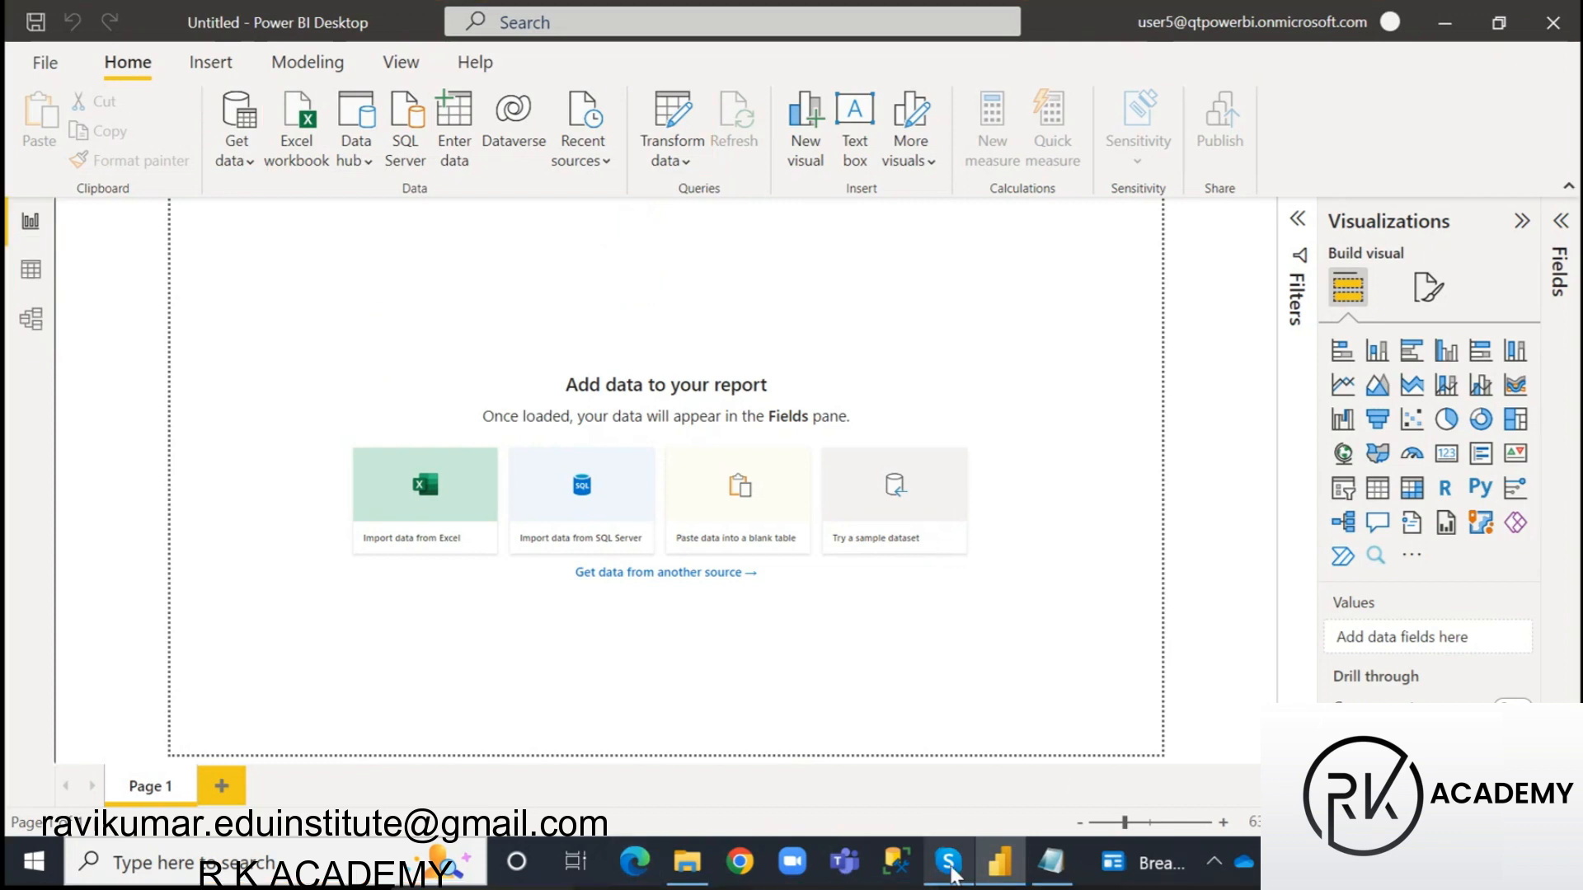
left_click(948, 863)
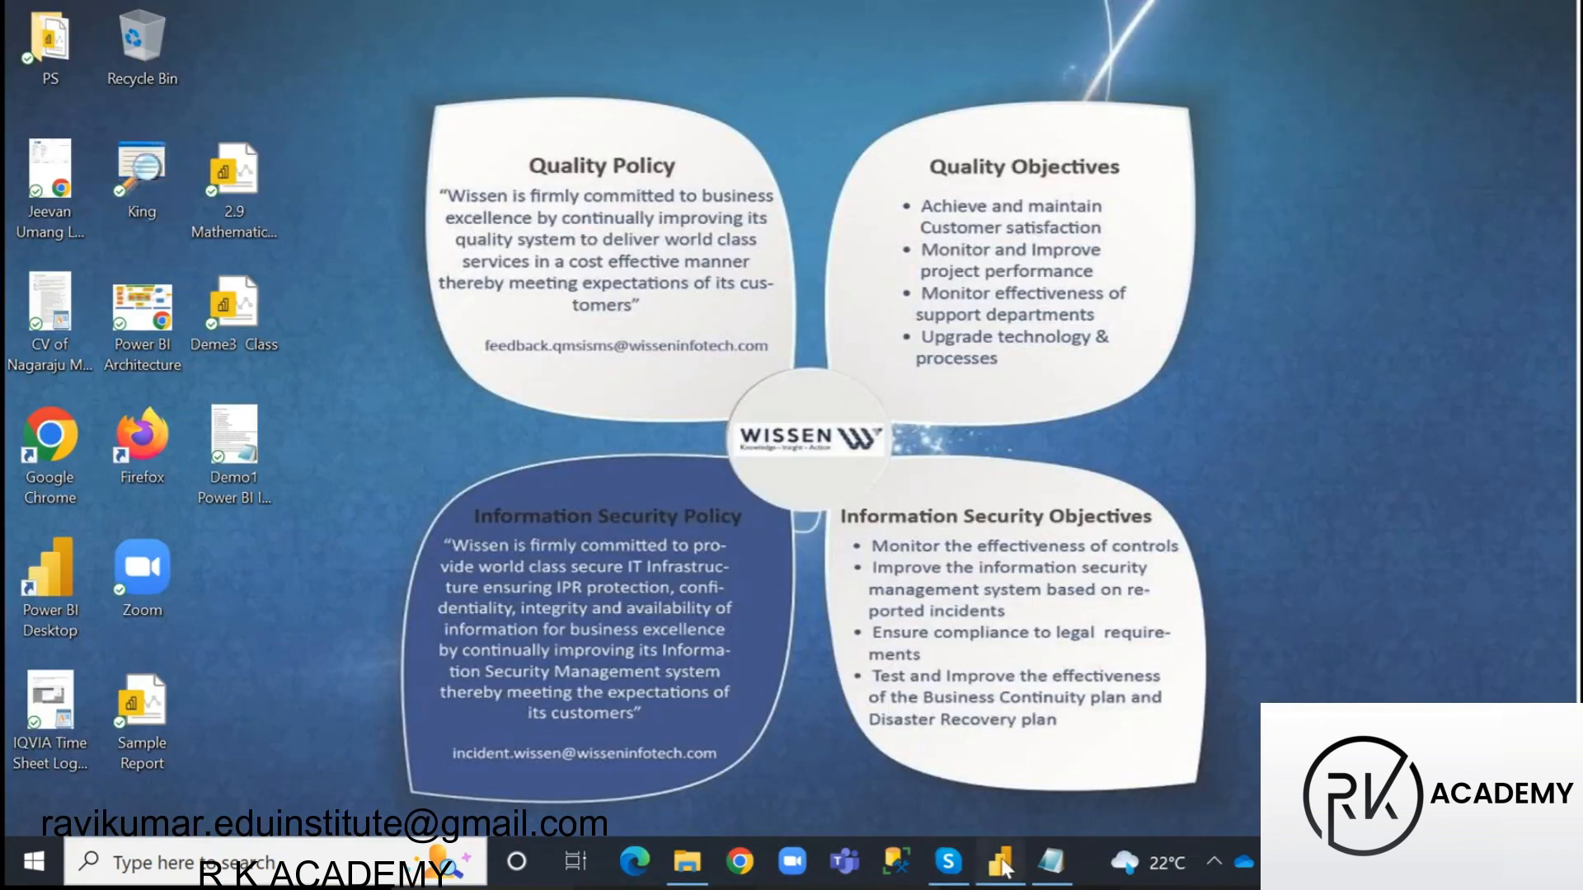
left_click(1001, 862)
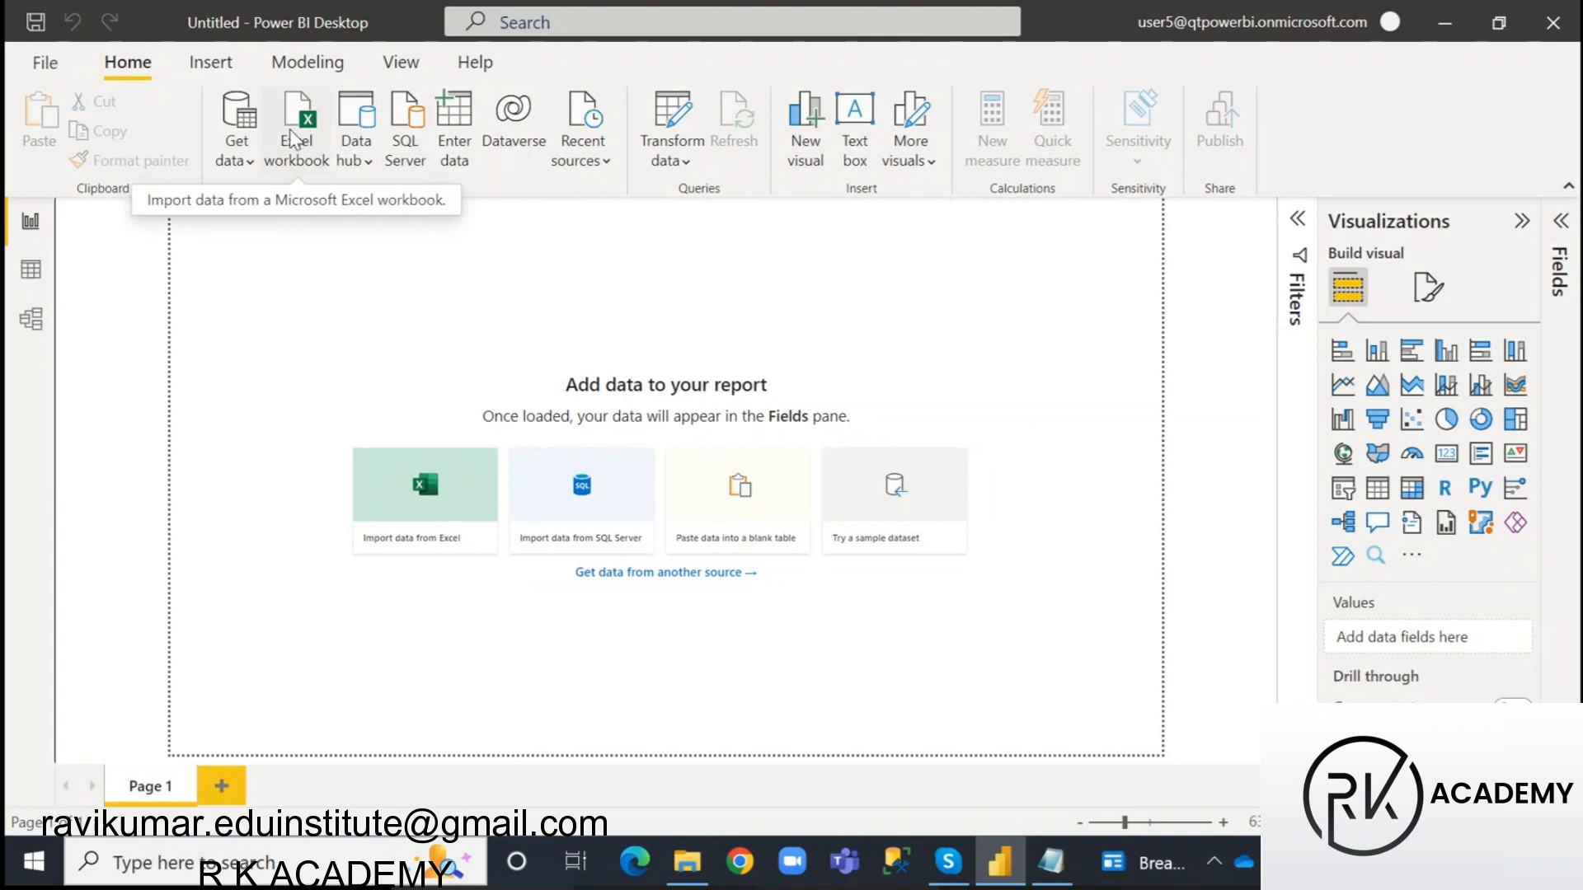
- Import the Orders sheet from the recent source Amazon Data India.xlsx and open it in the Power Query Editor for transformation
left_click(599, 155)
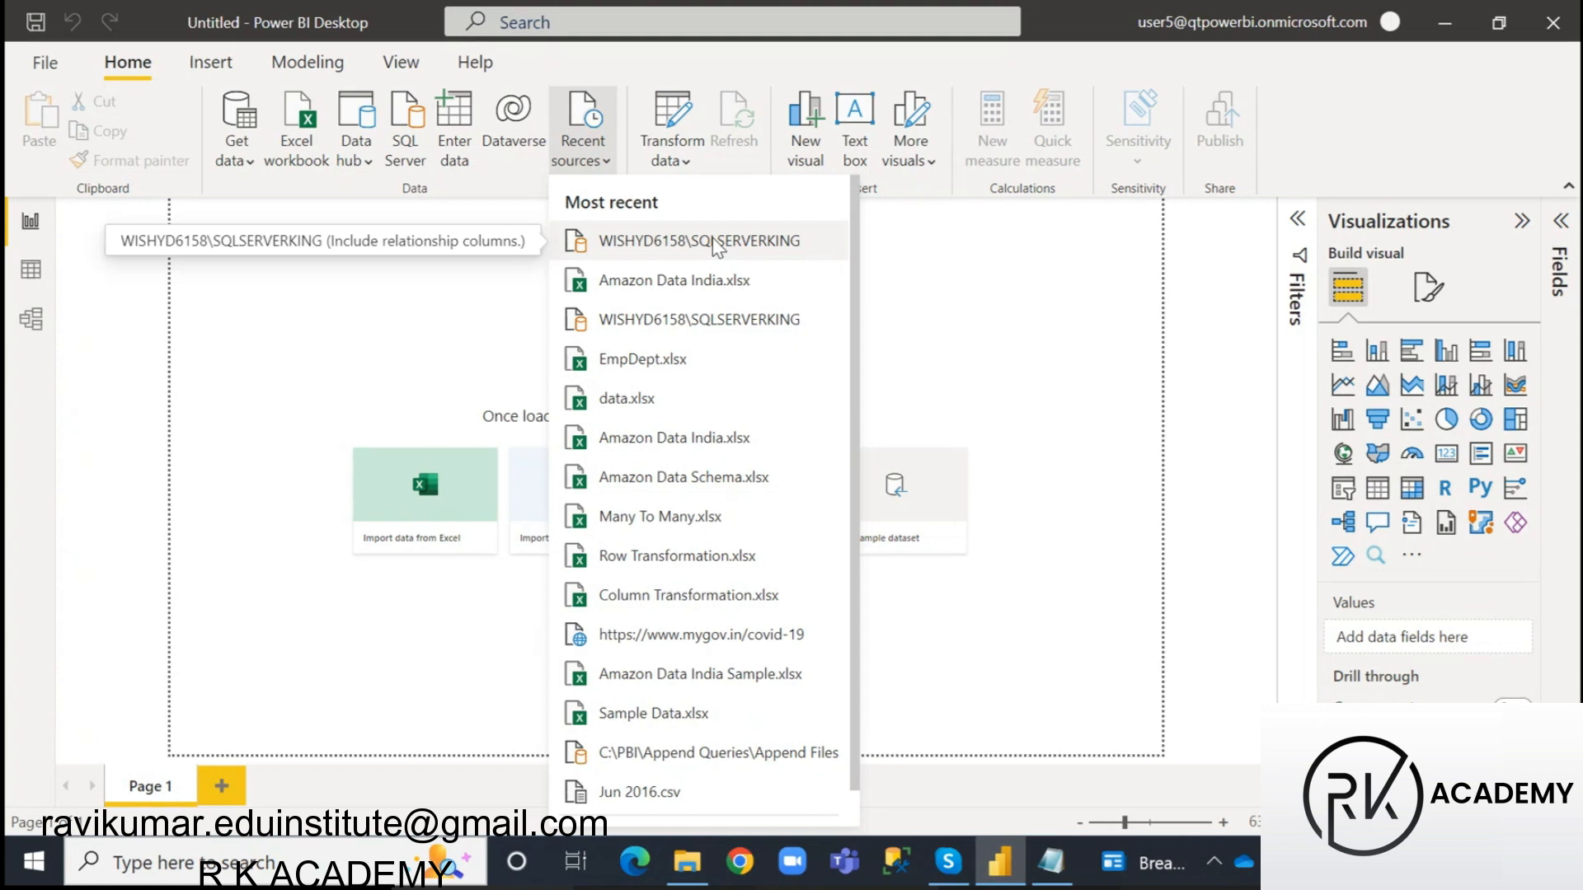
left_click(667, 288)
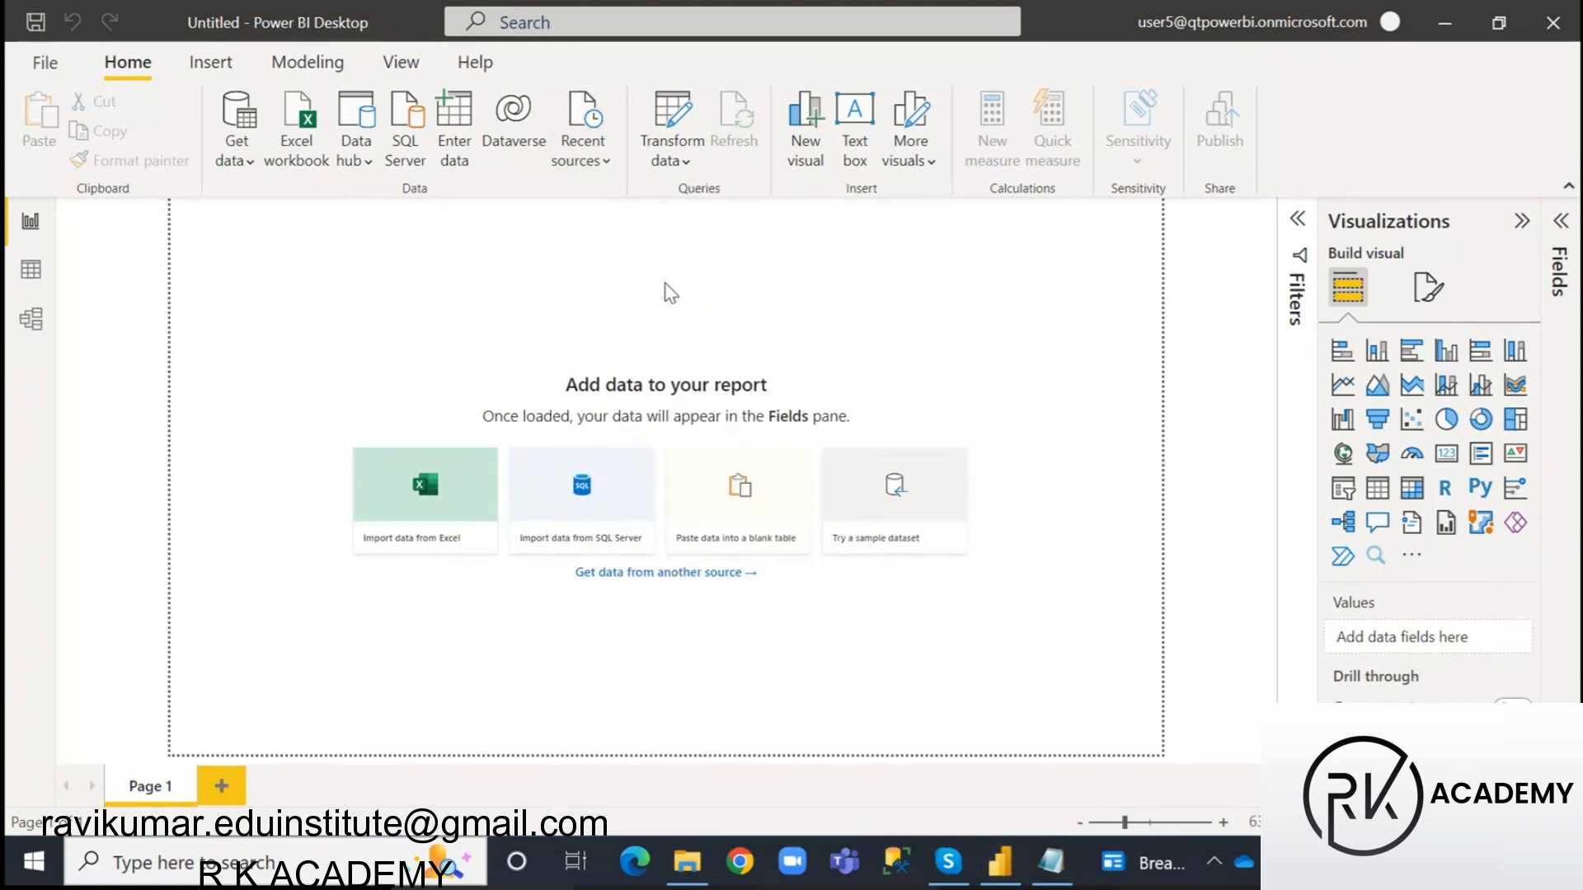
left_click(326, 204)
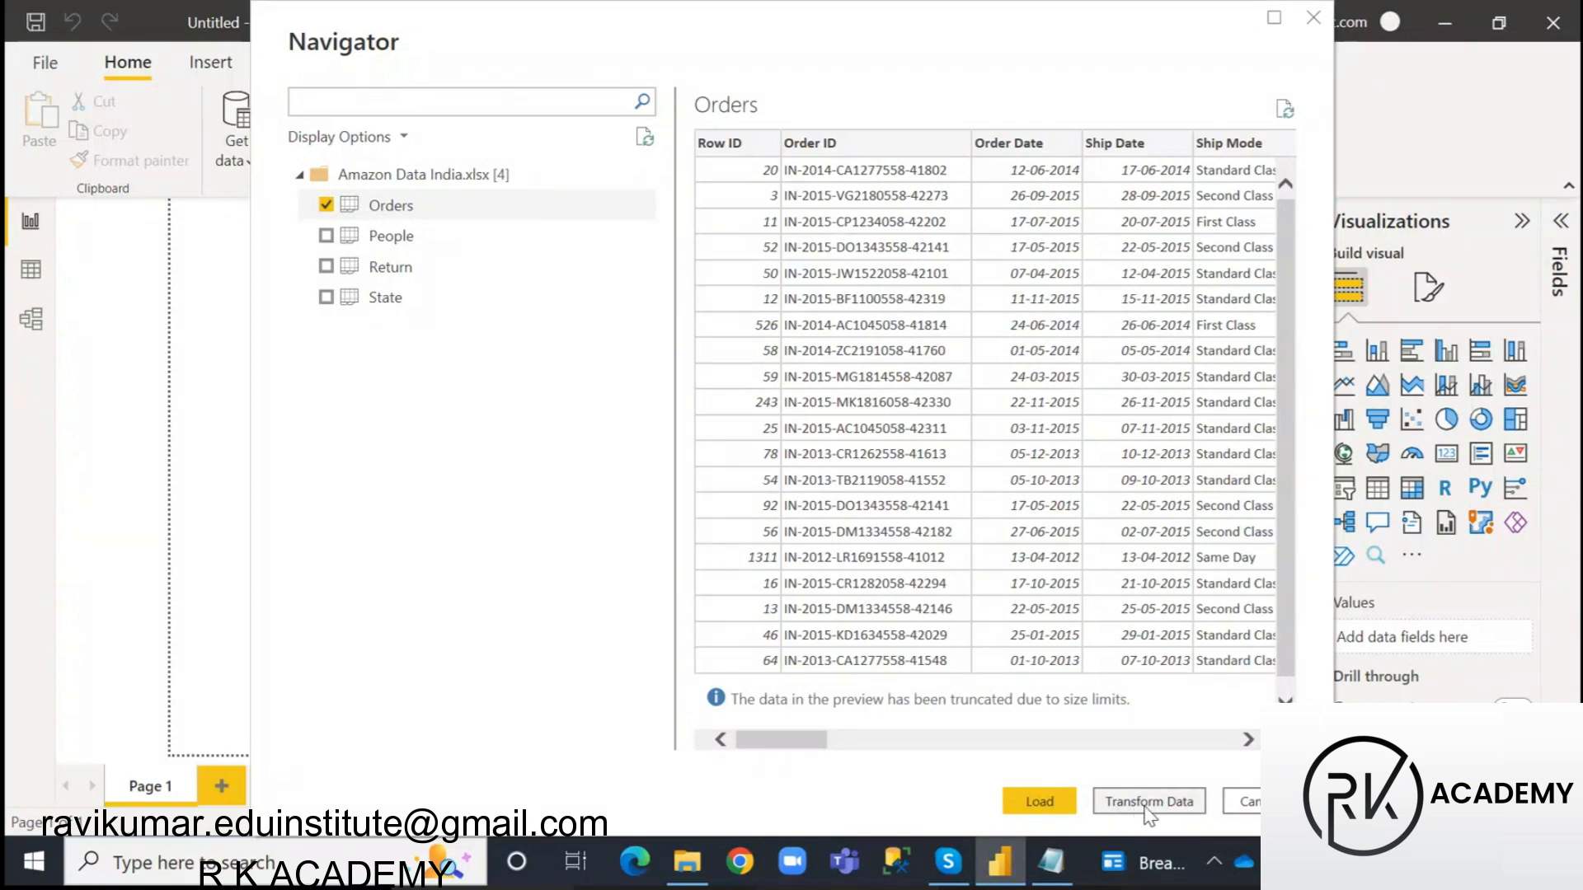
mouse_move(999, 861)
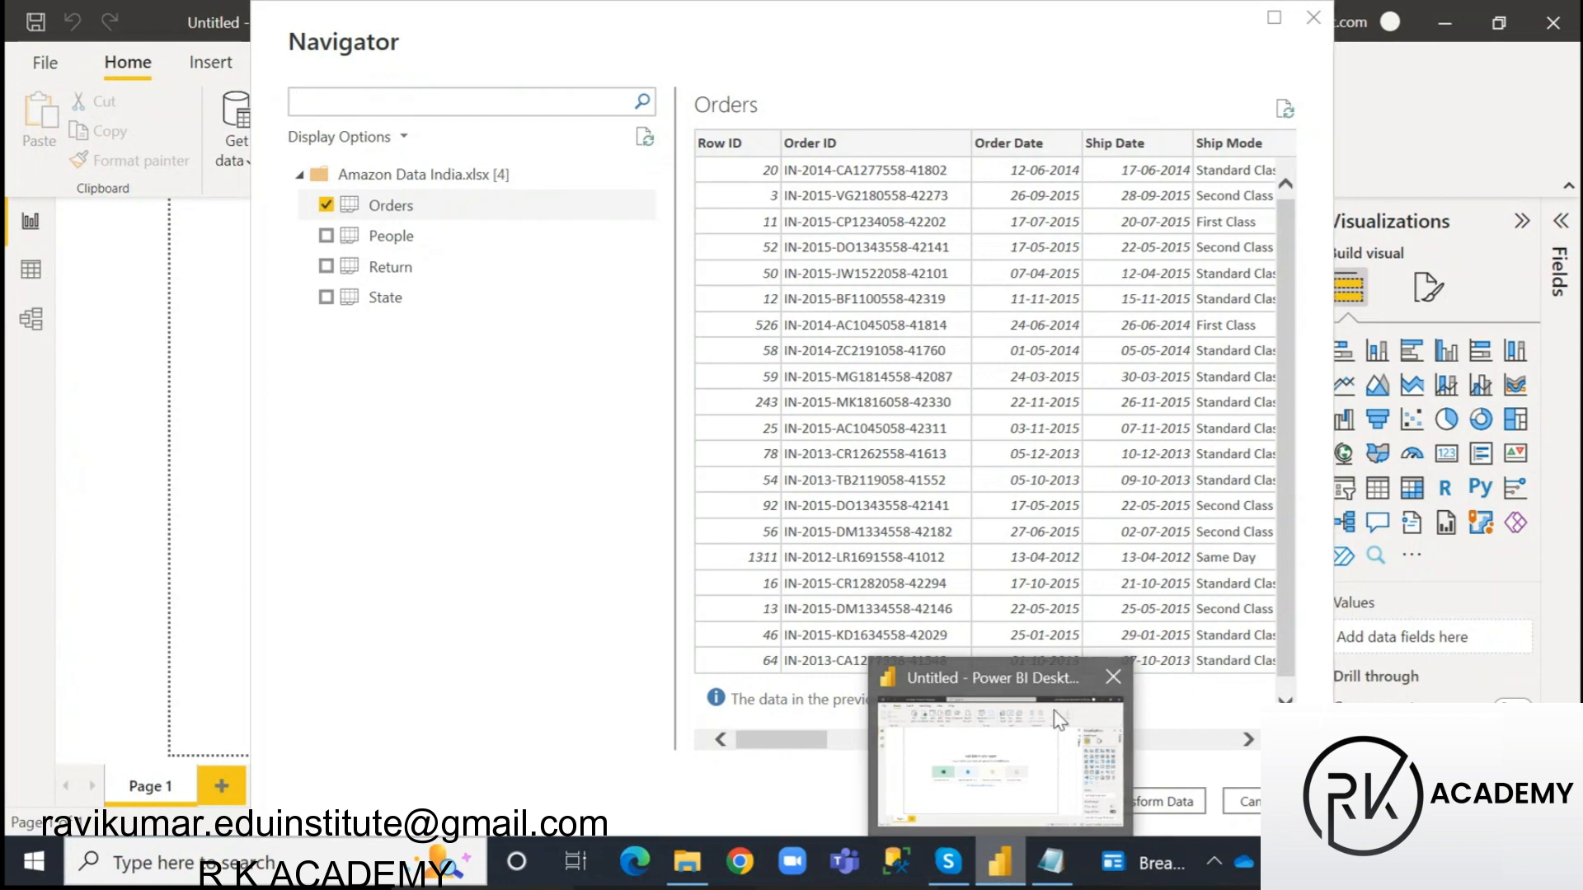
left_click(1174, 808)
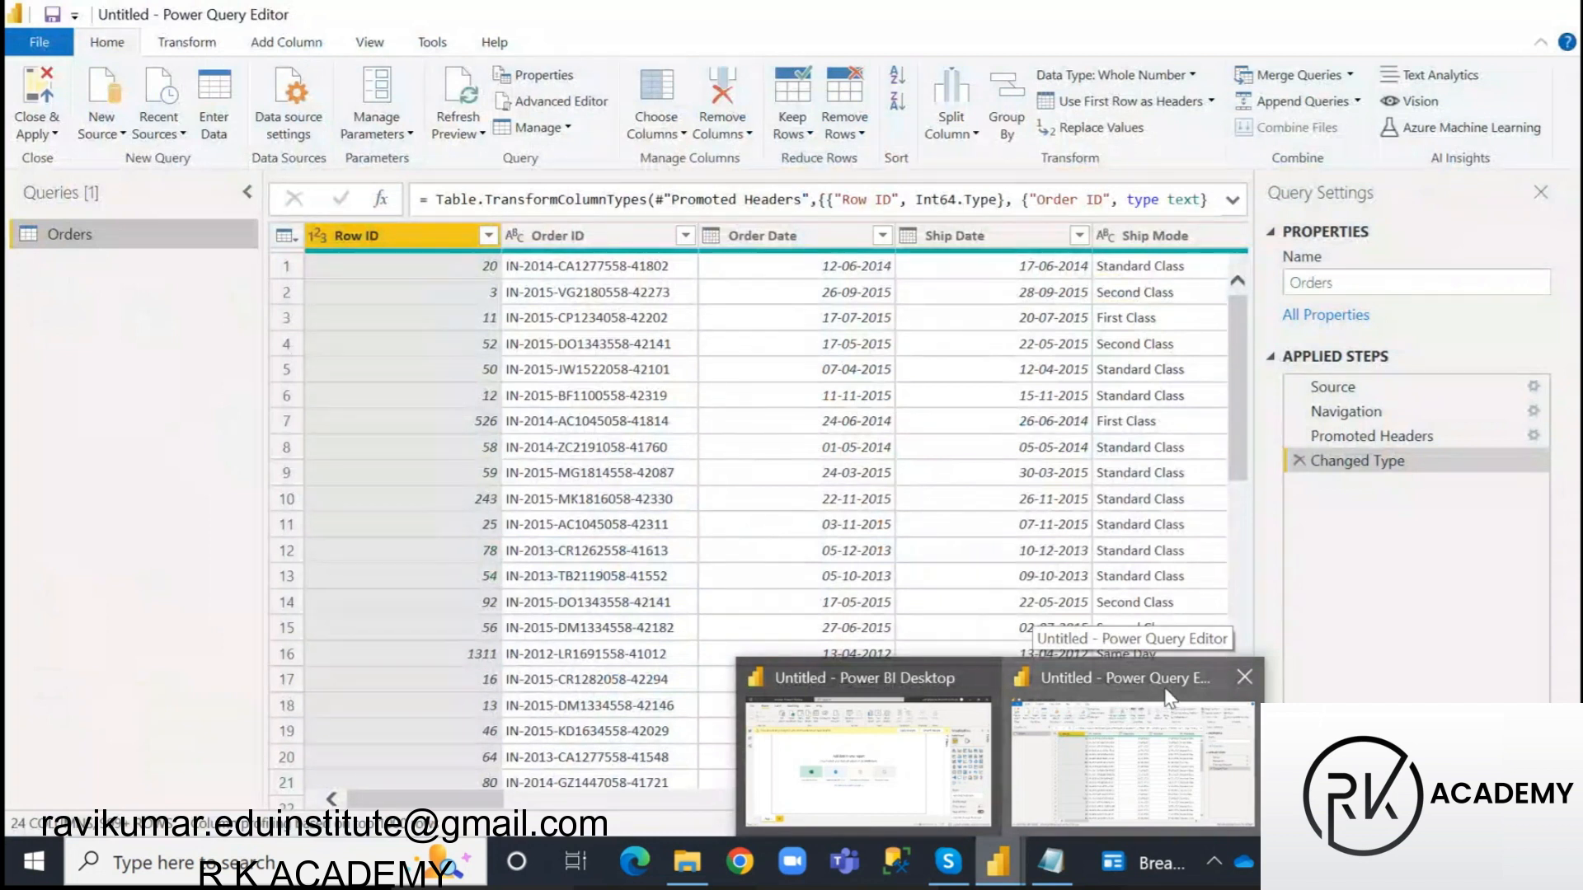
left_click(1169, 696)
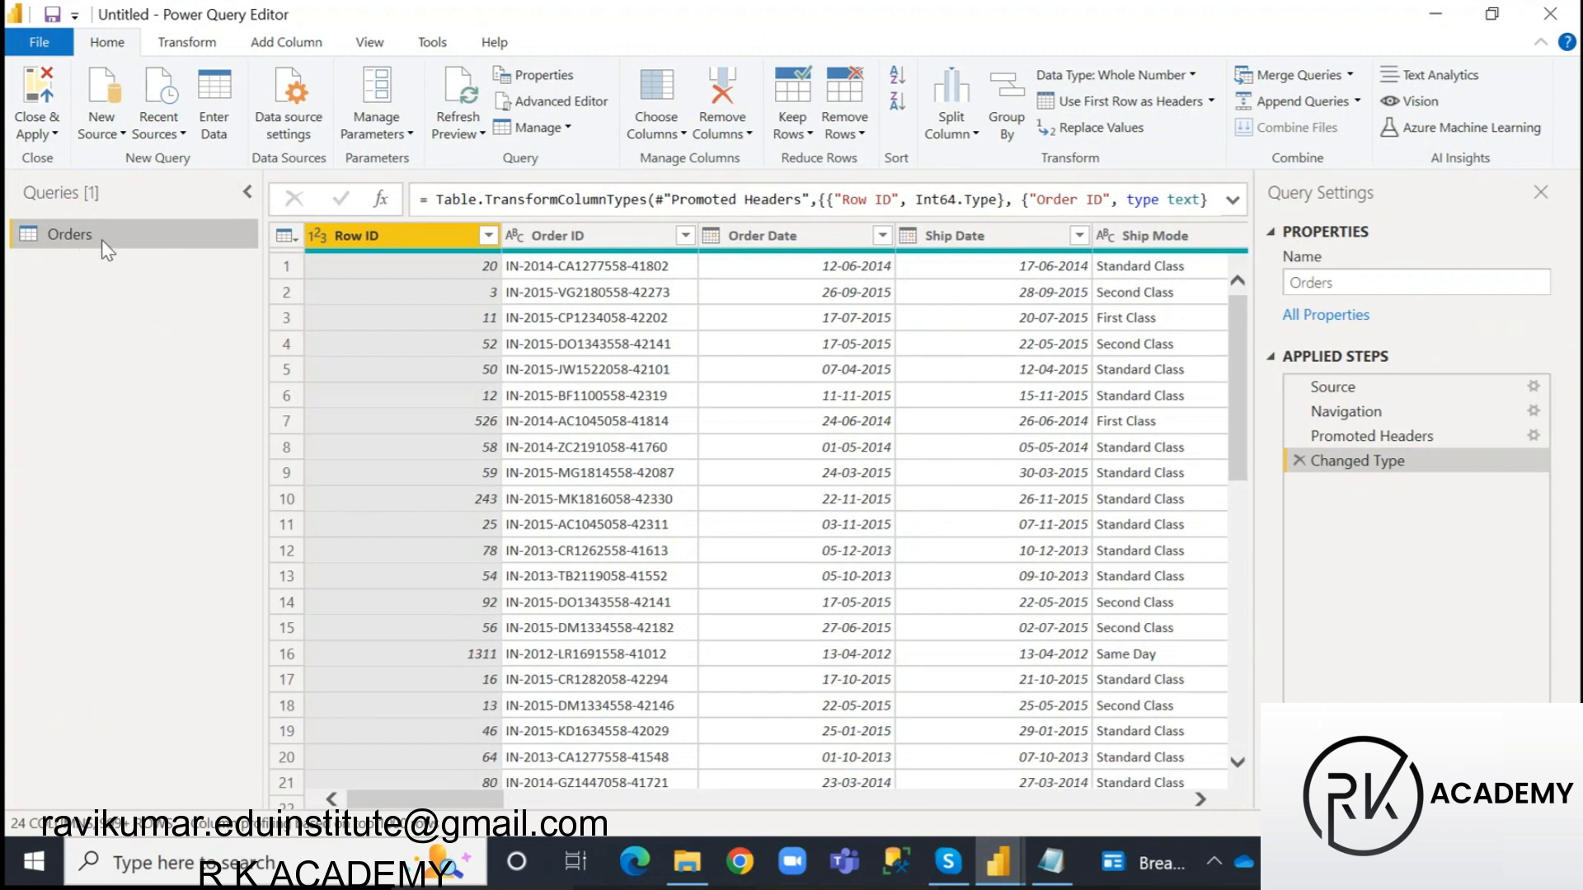
- Switch to File Explorer, open the Amazon Data India workbook from the Source Data folder in Excel, and close Excel again
left_click(684, 868)
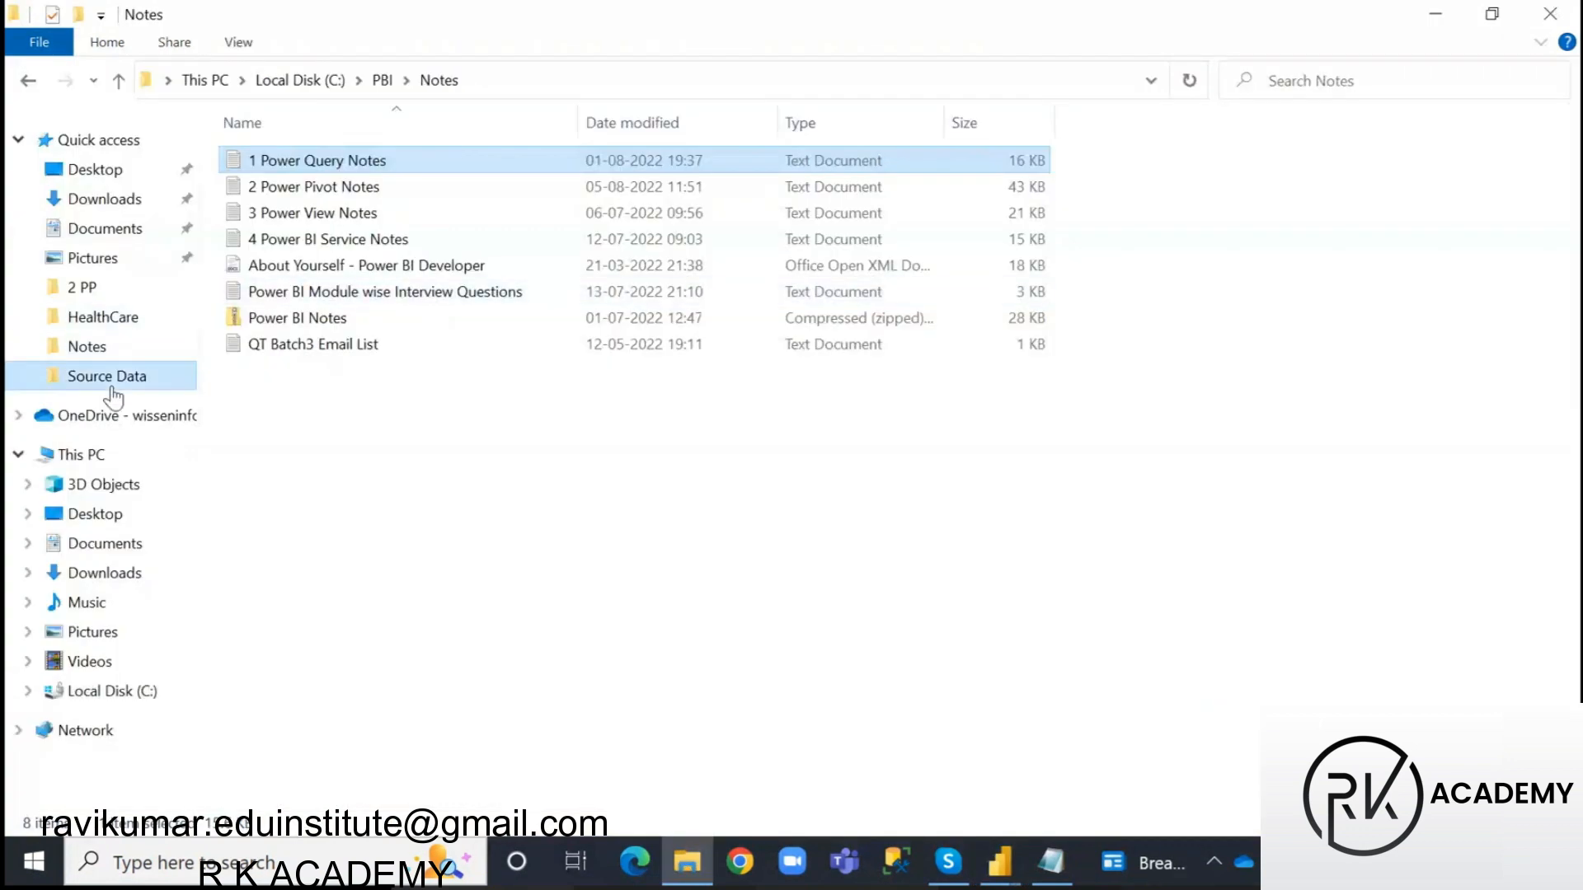
left_click(107, 376)
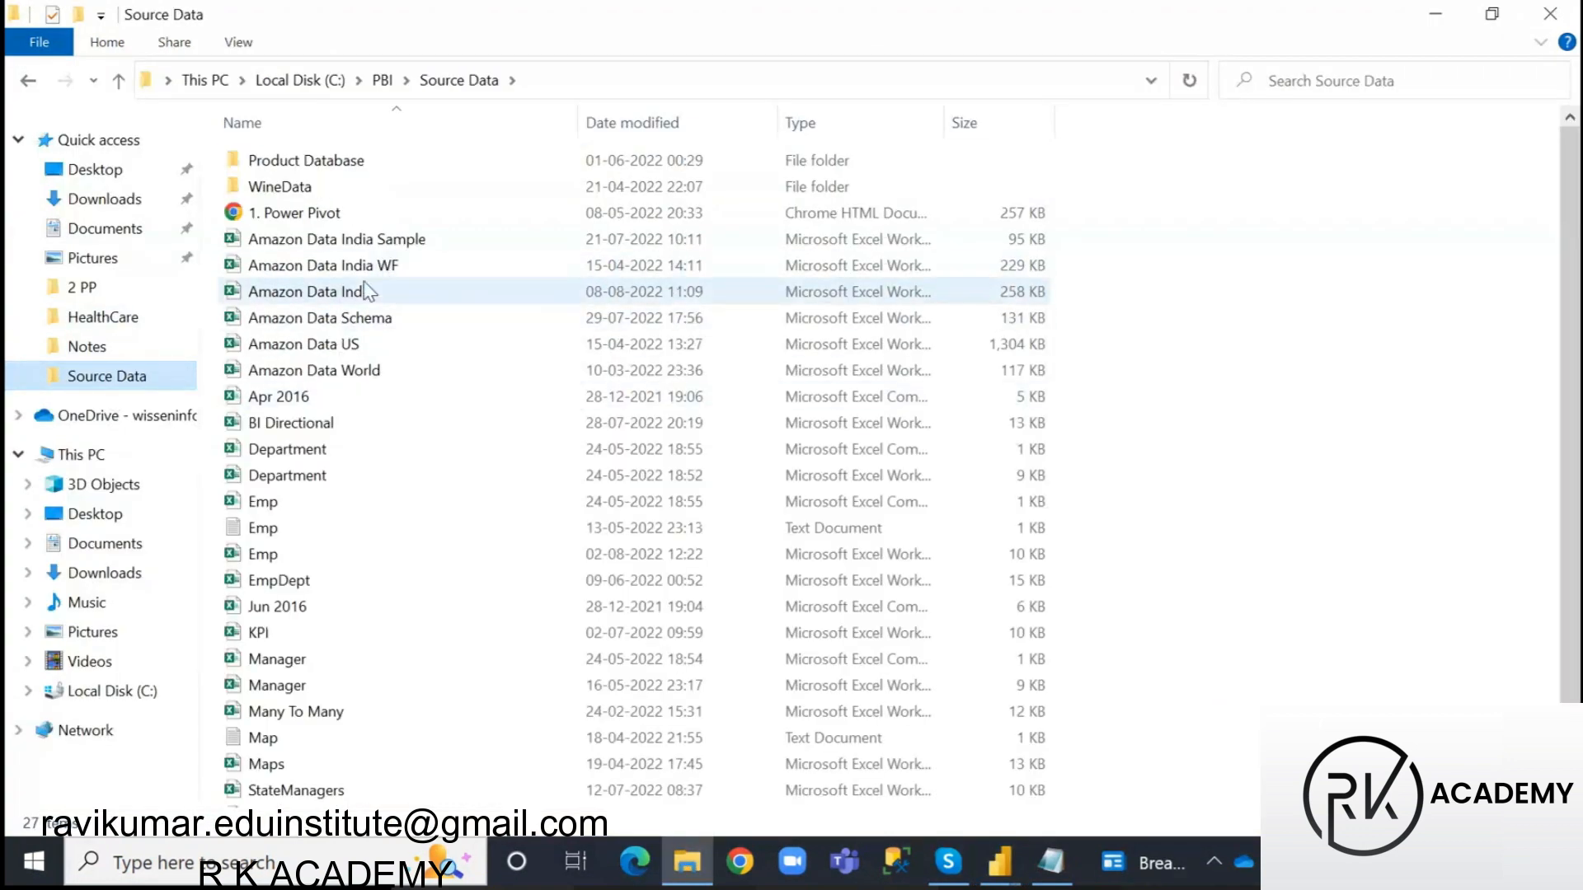
double_click(328, 293)
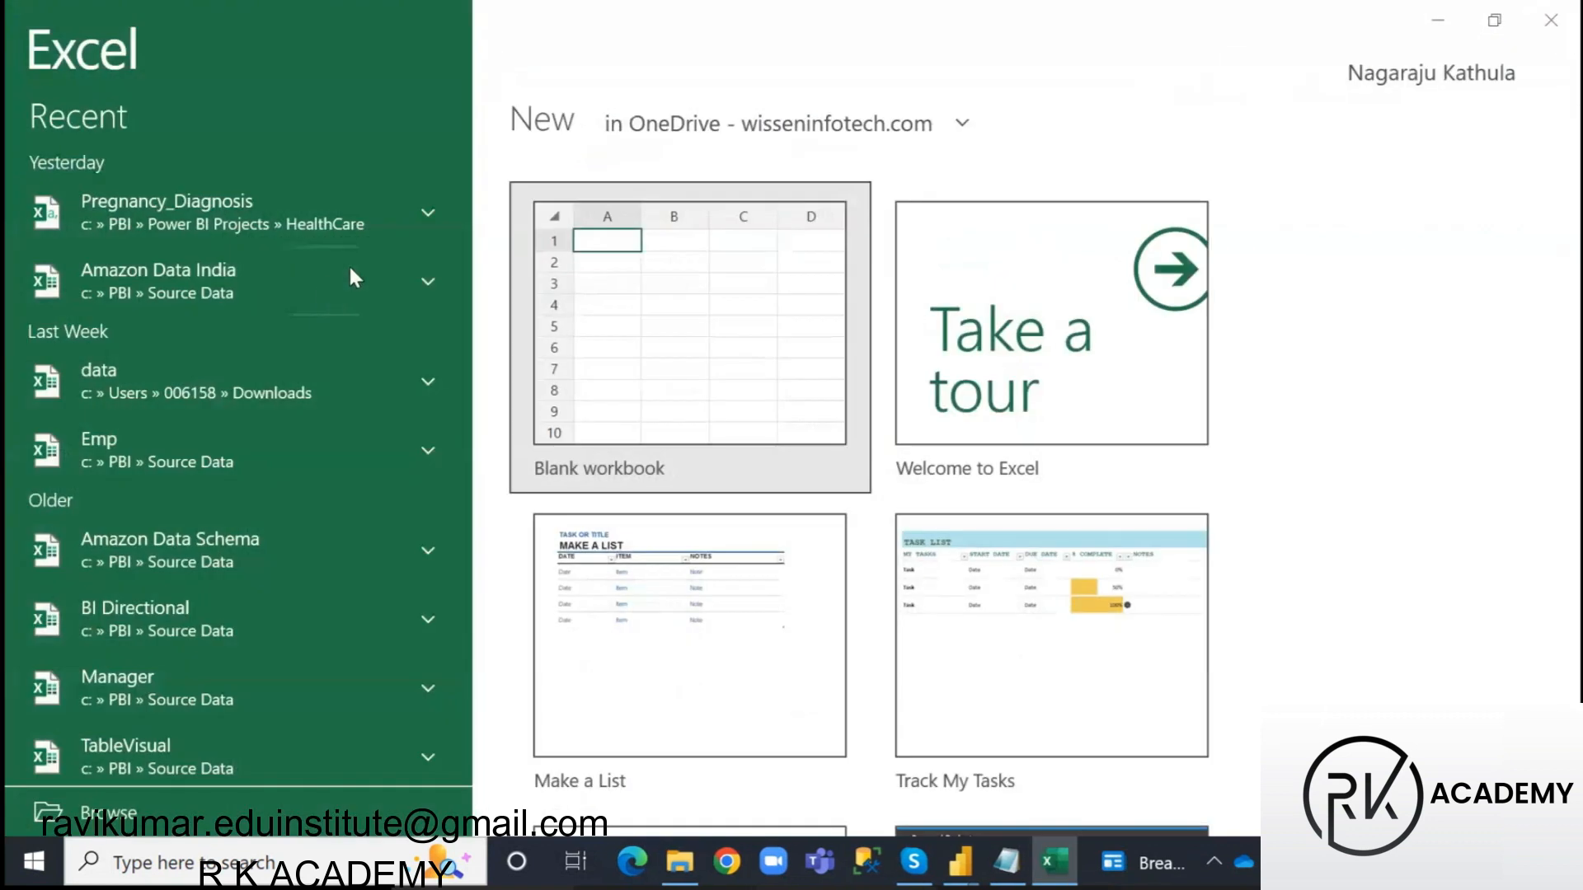
left_click(560, 281)
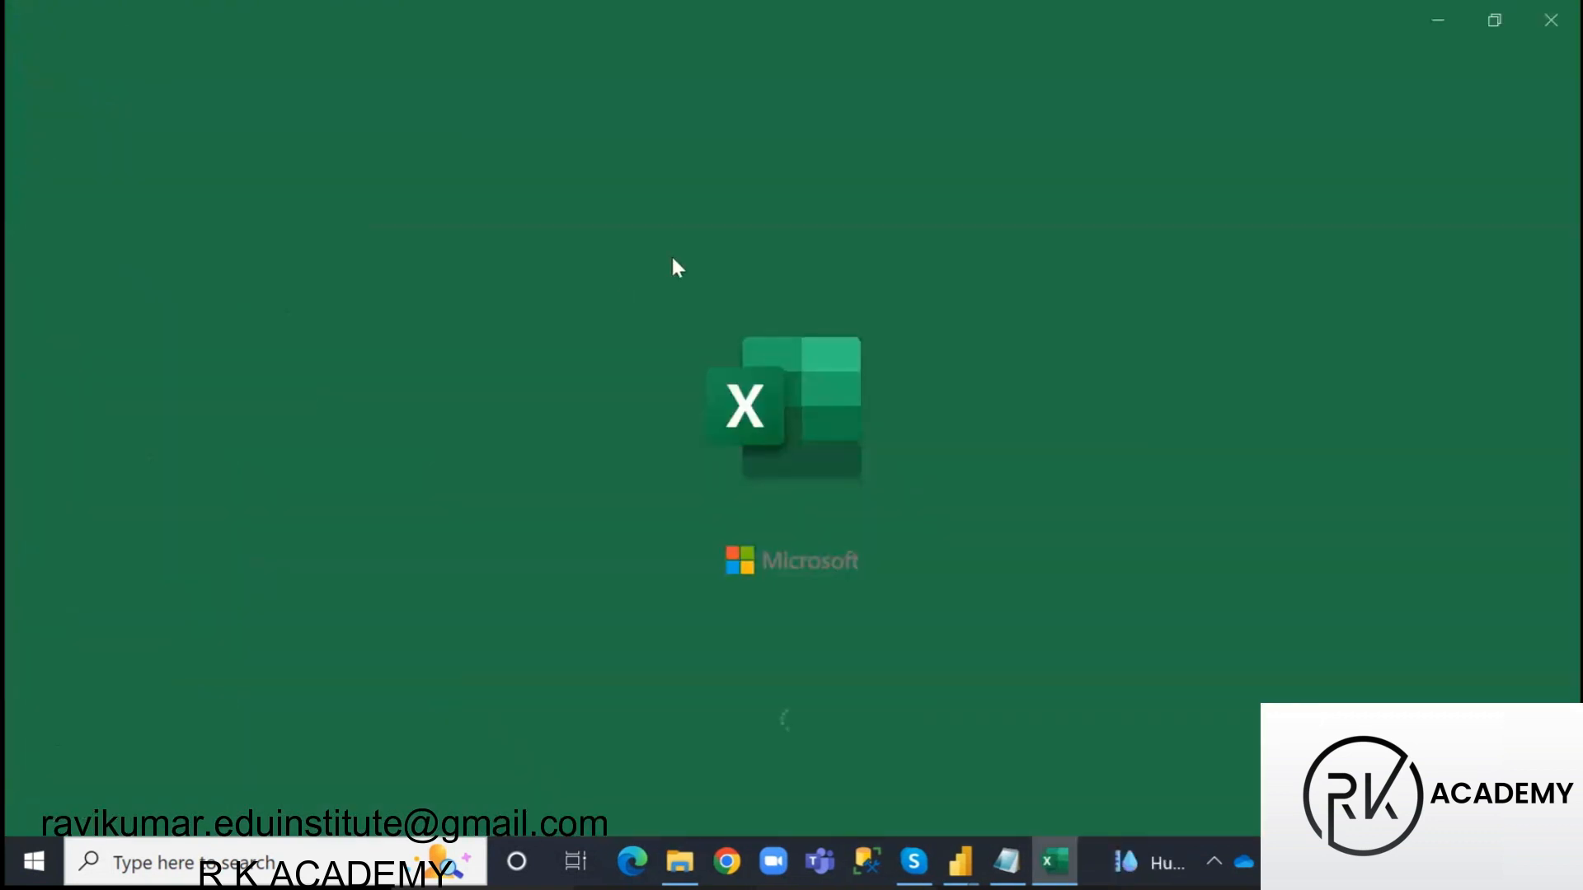
left_click(1557, 21)
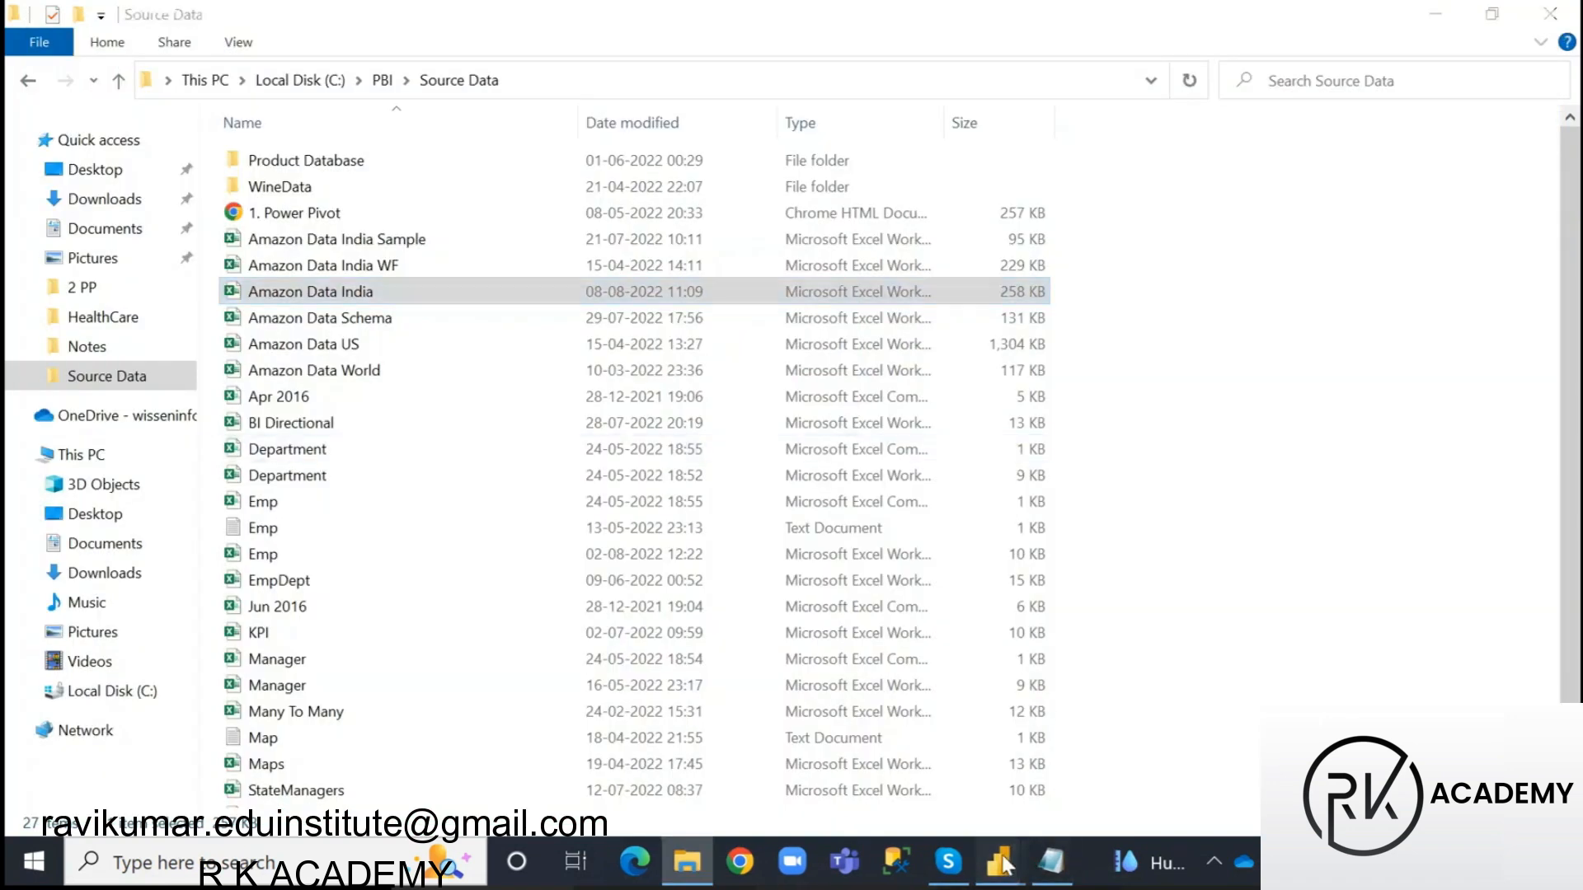
- Return to the Power BI Desktop report window and expand the Fields pane
left_click(1062, 763)
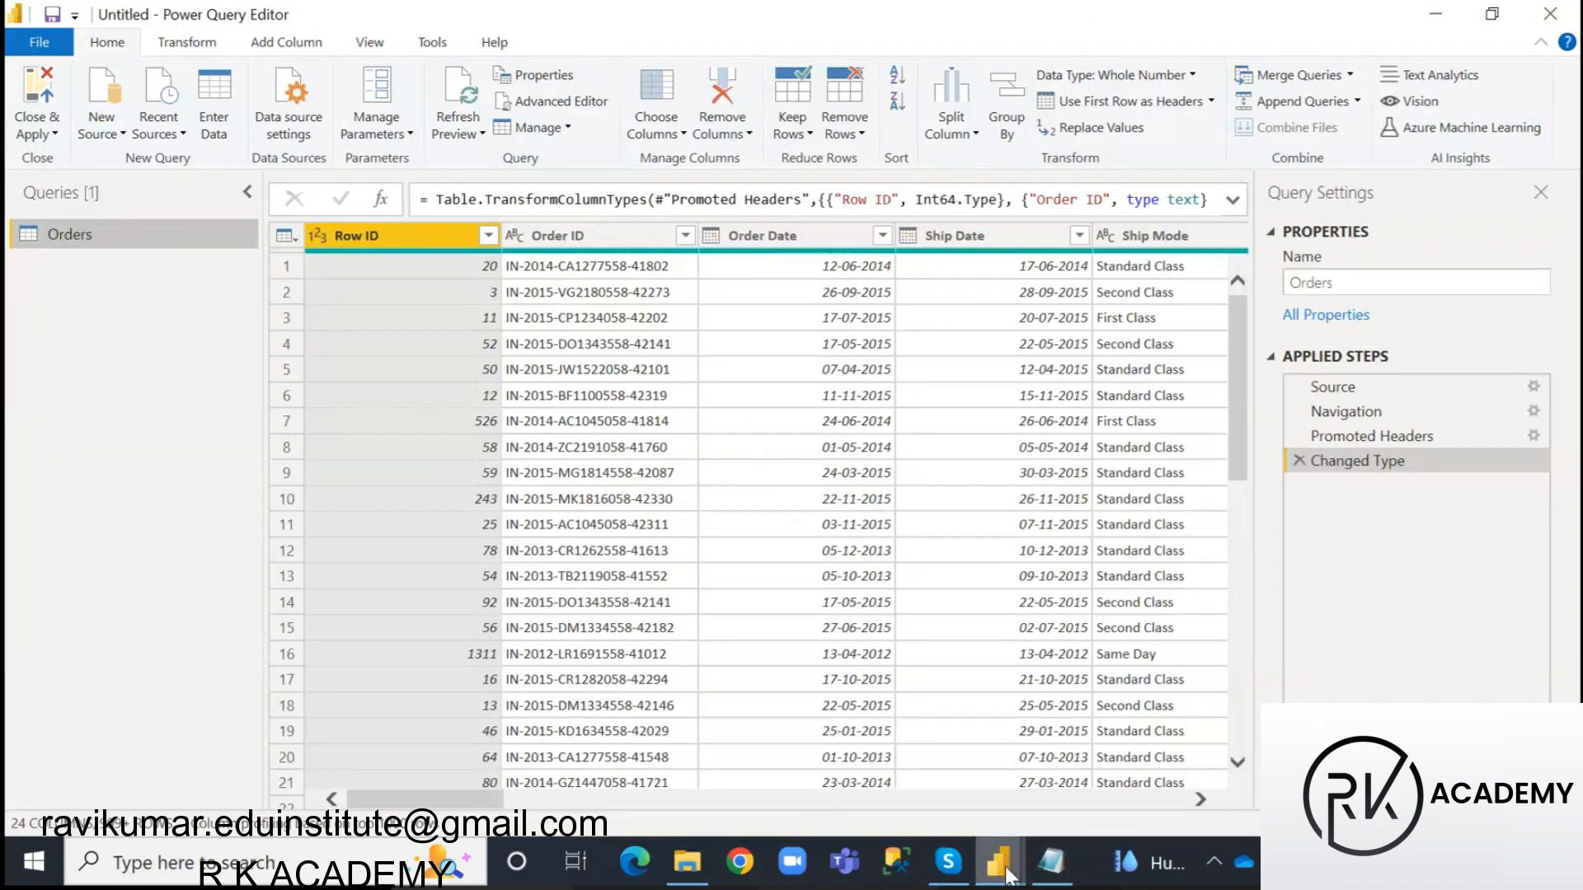
mouse_move(997, 861)
left_click(851, 797)
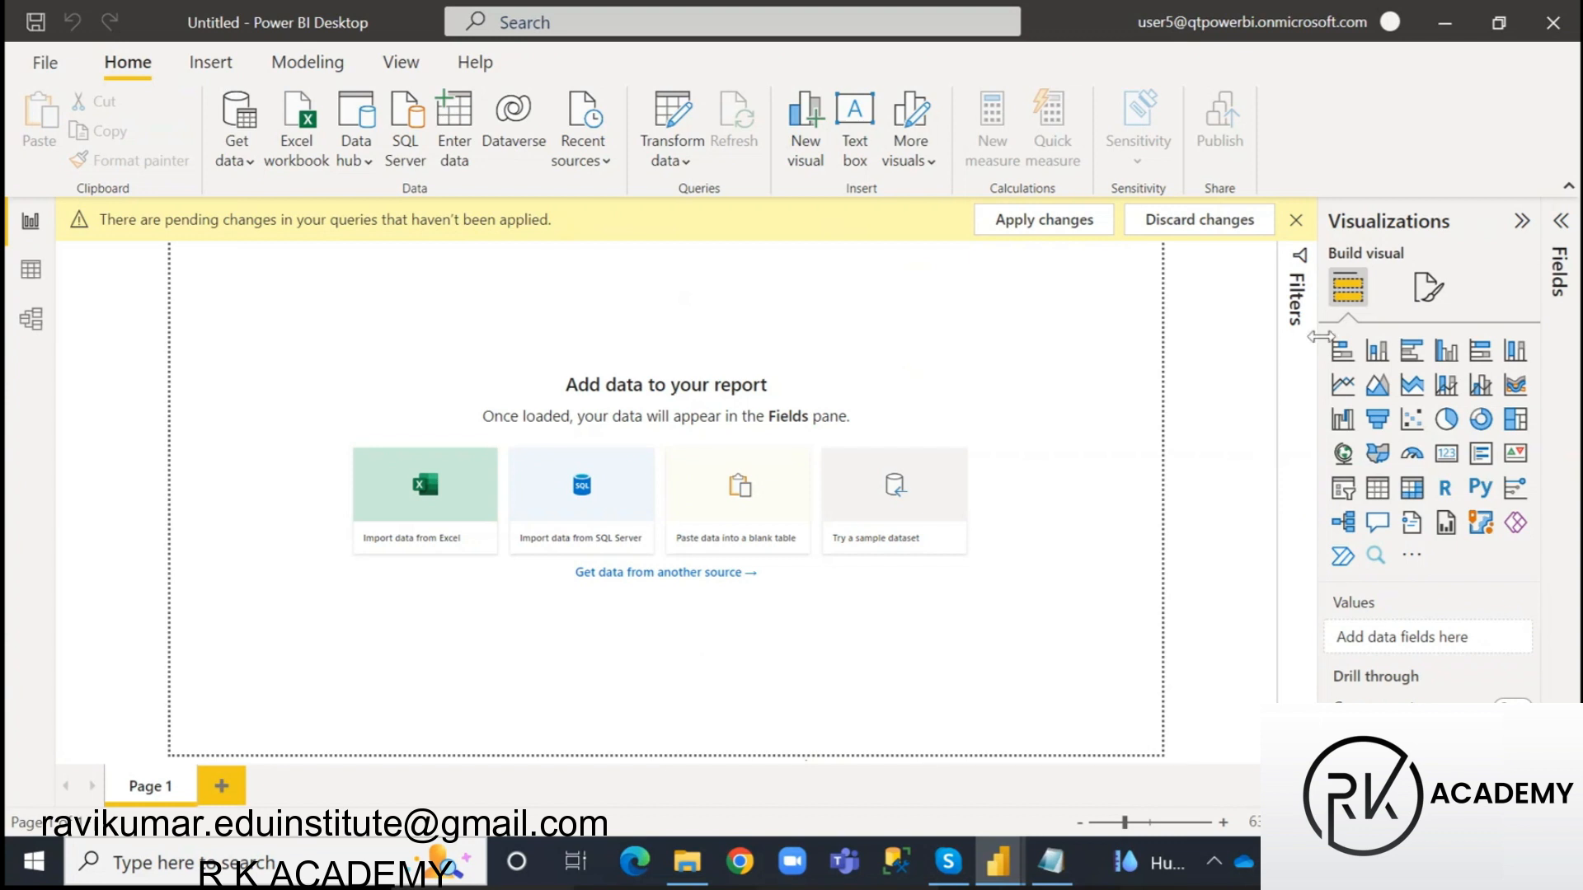
left_click(1560, 221)
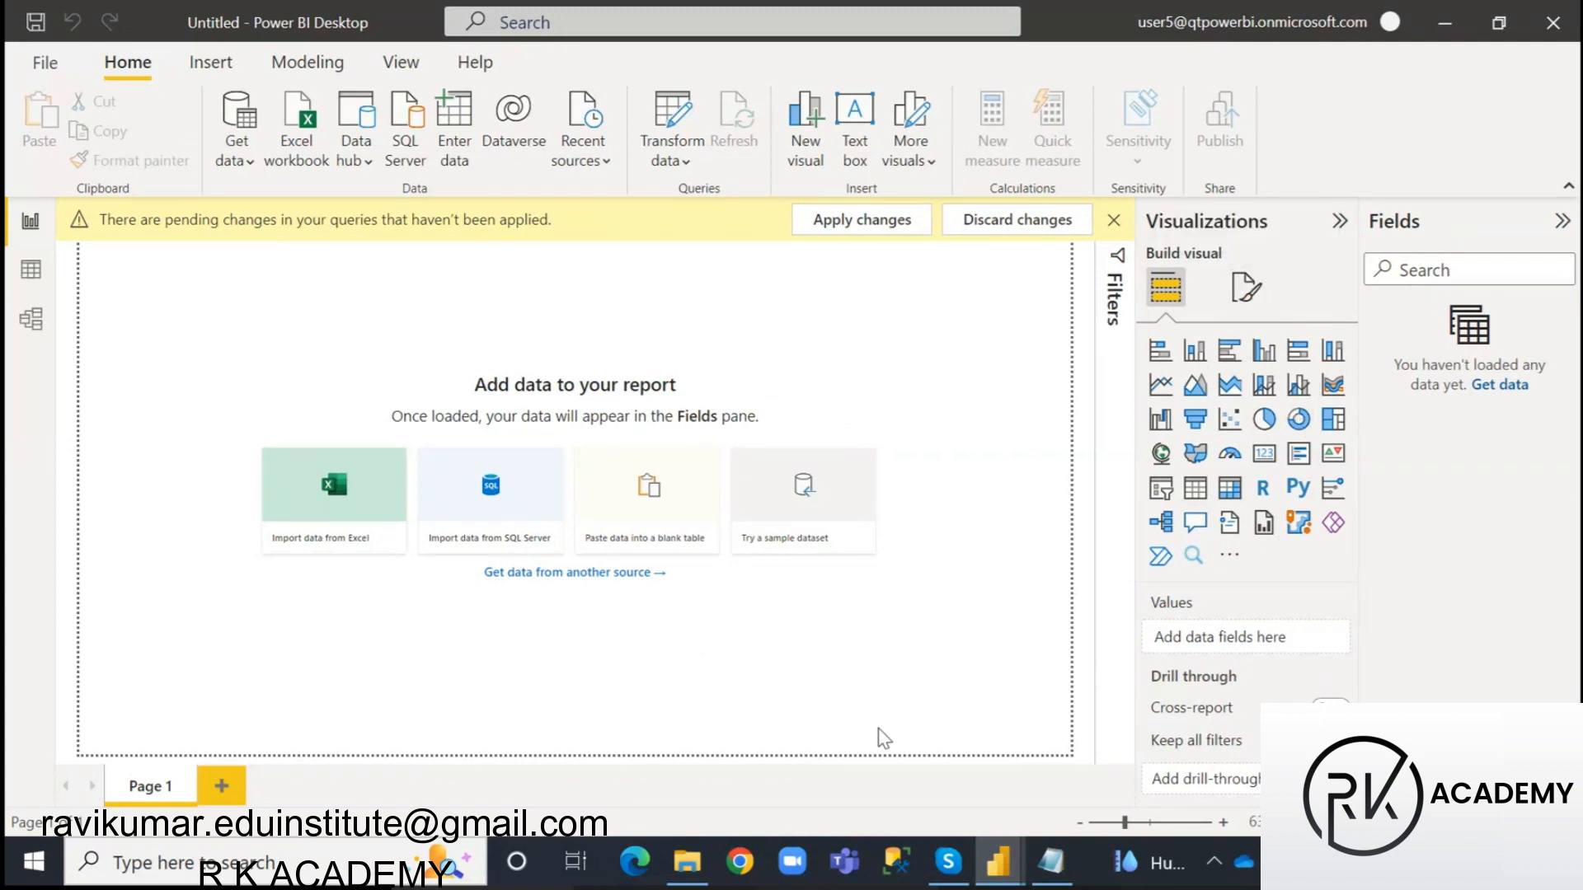
- Switch to the Power Query Editor and view the Close & Apply options for the Orders query
mouse_move(993, 875)
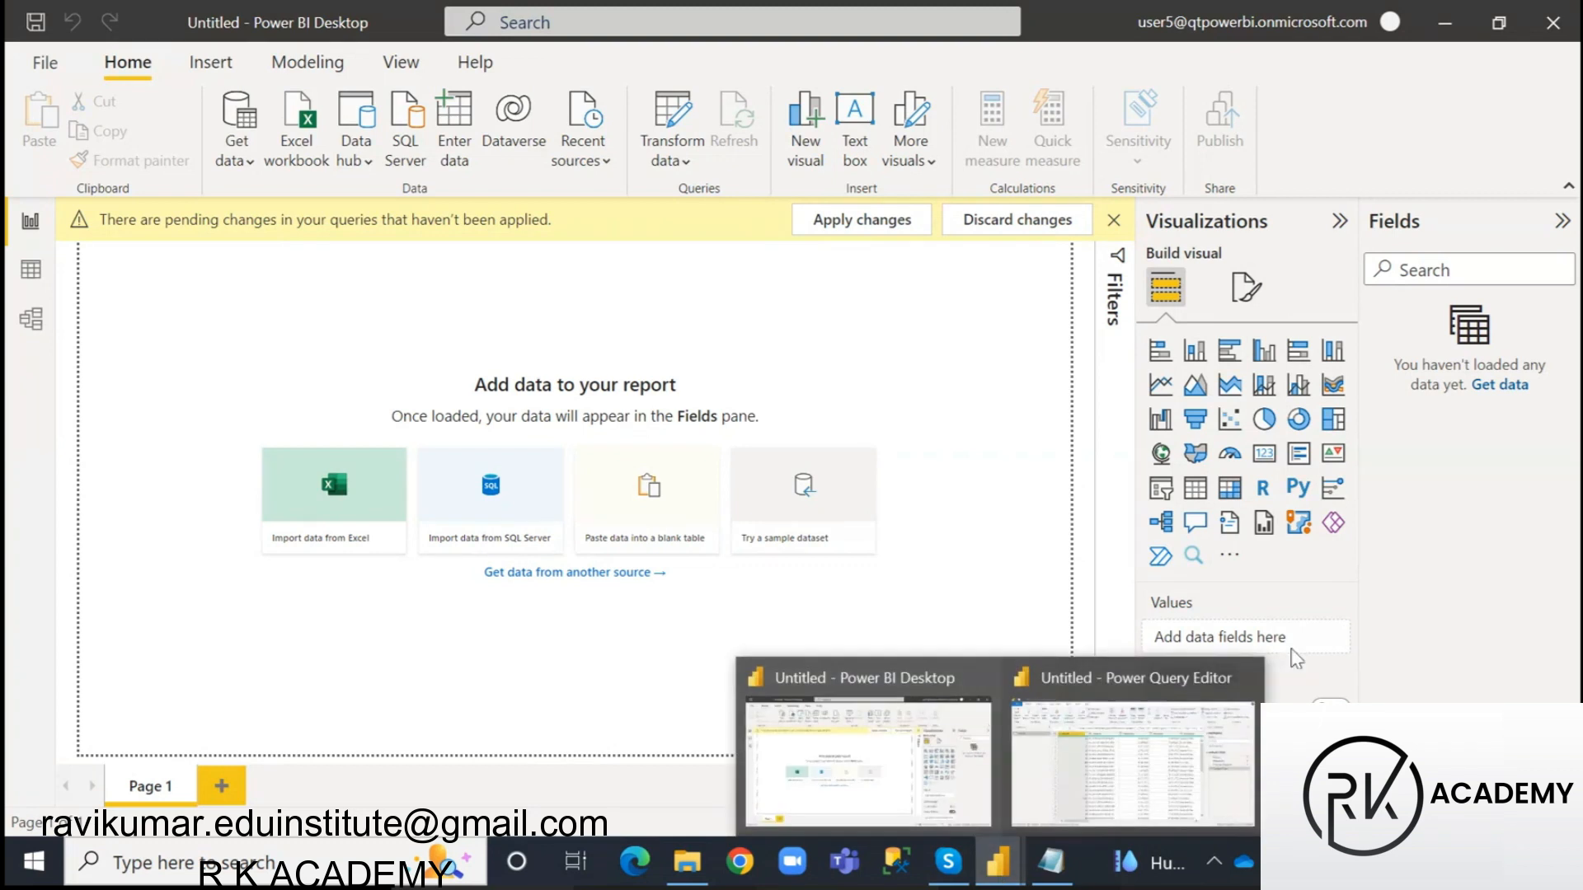
left_click(1169, 768)
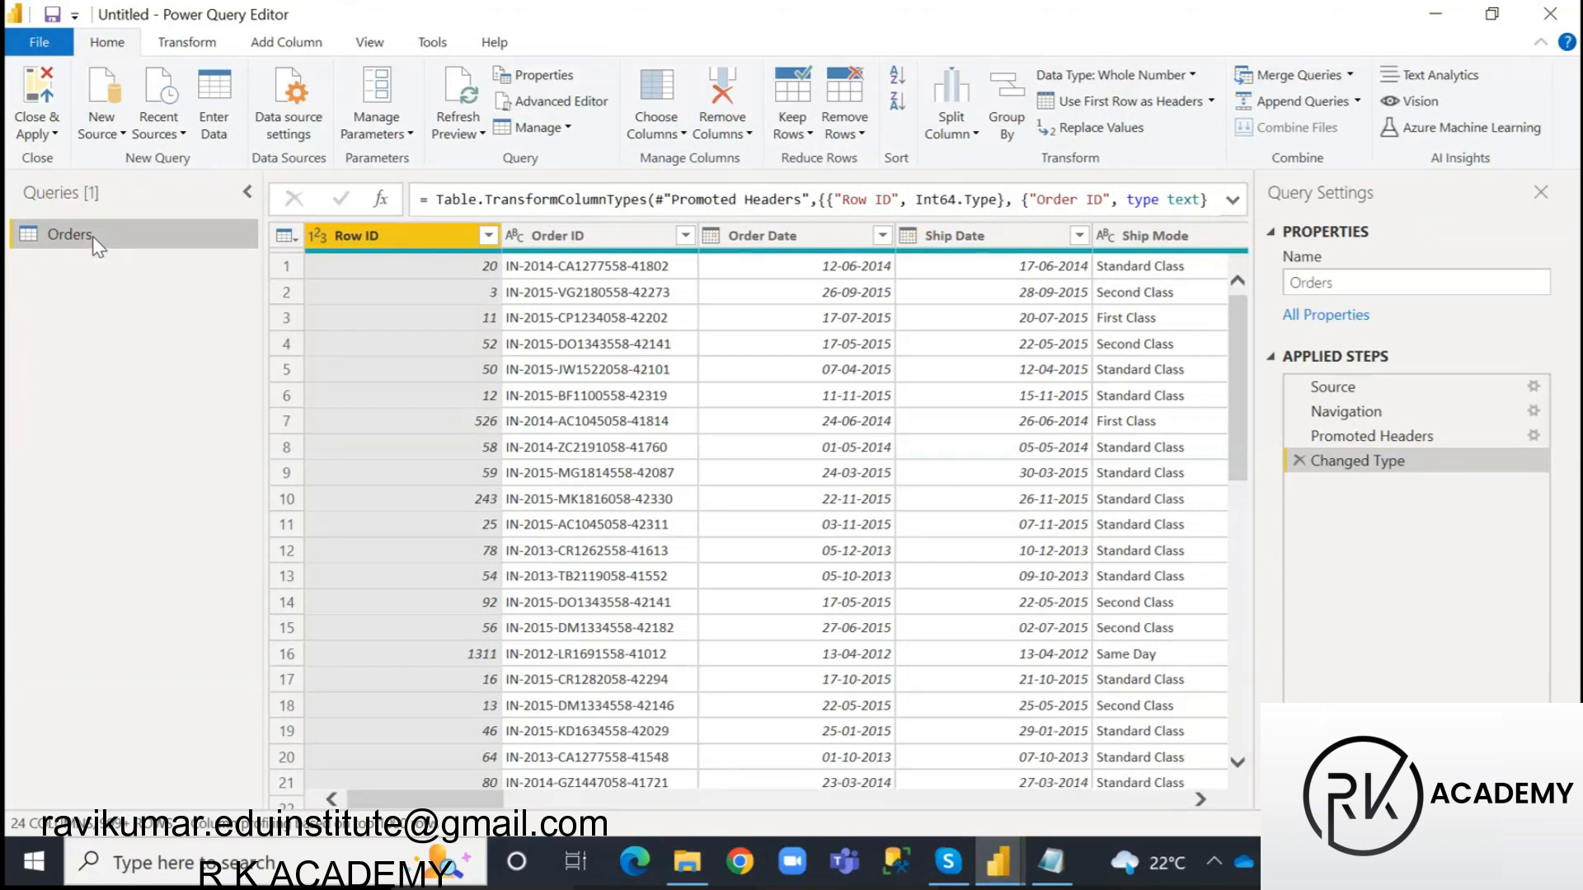
left_click(56, 135)
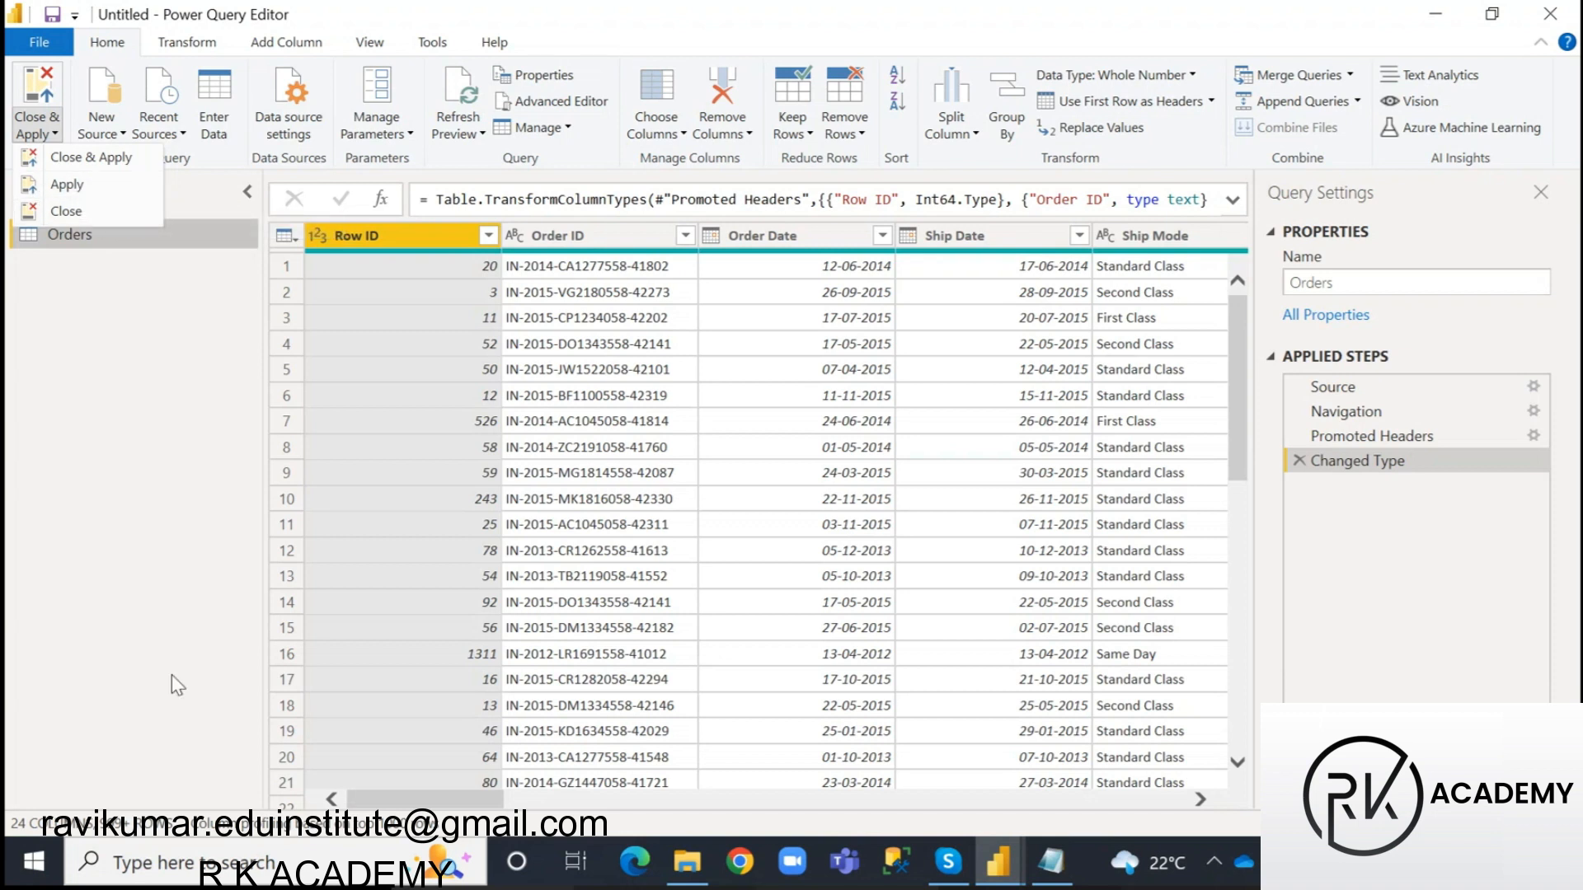
left_click(1014, 862)
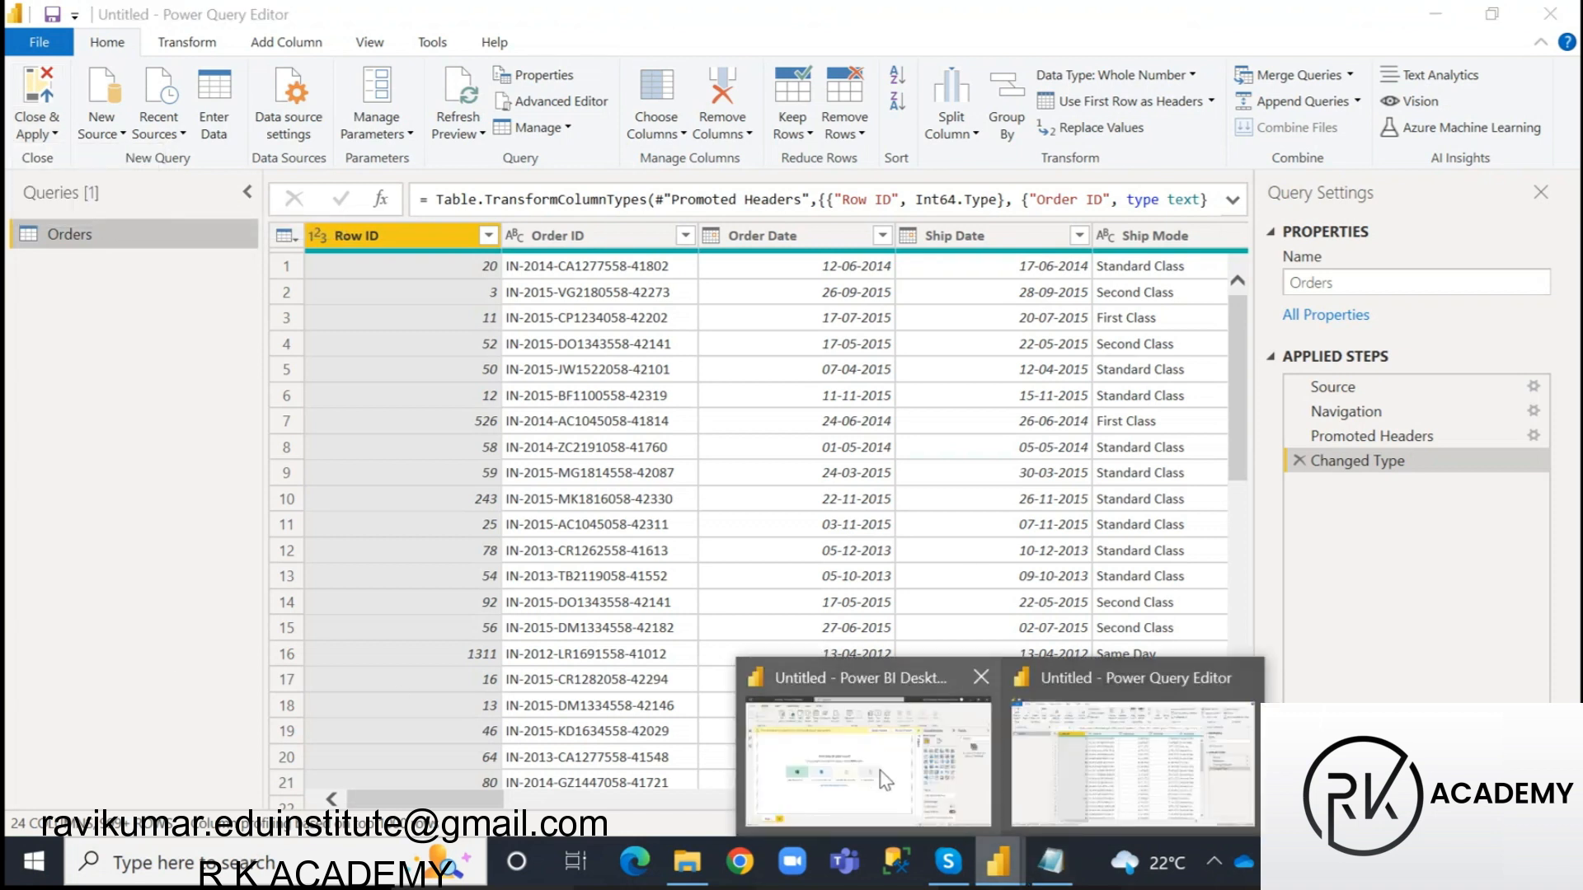
- Apply the pending query changes in Power BI Desktop and display the loaded Orders table in Data view
left_click(886, 793)
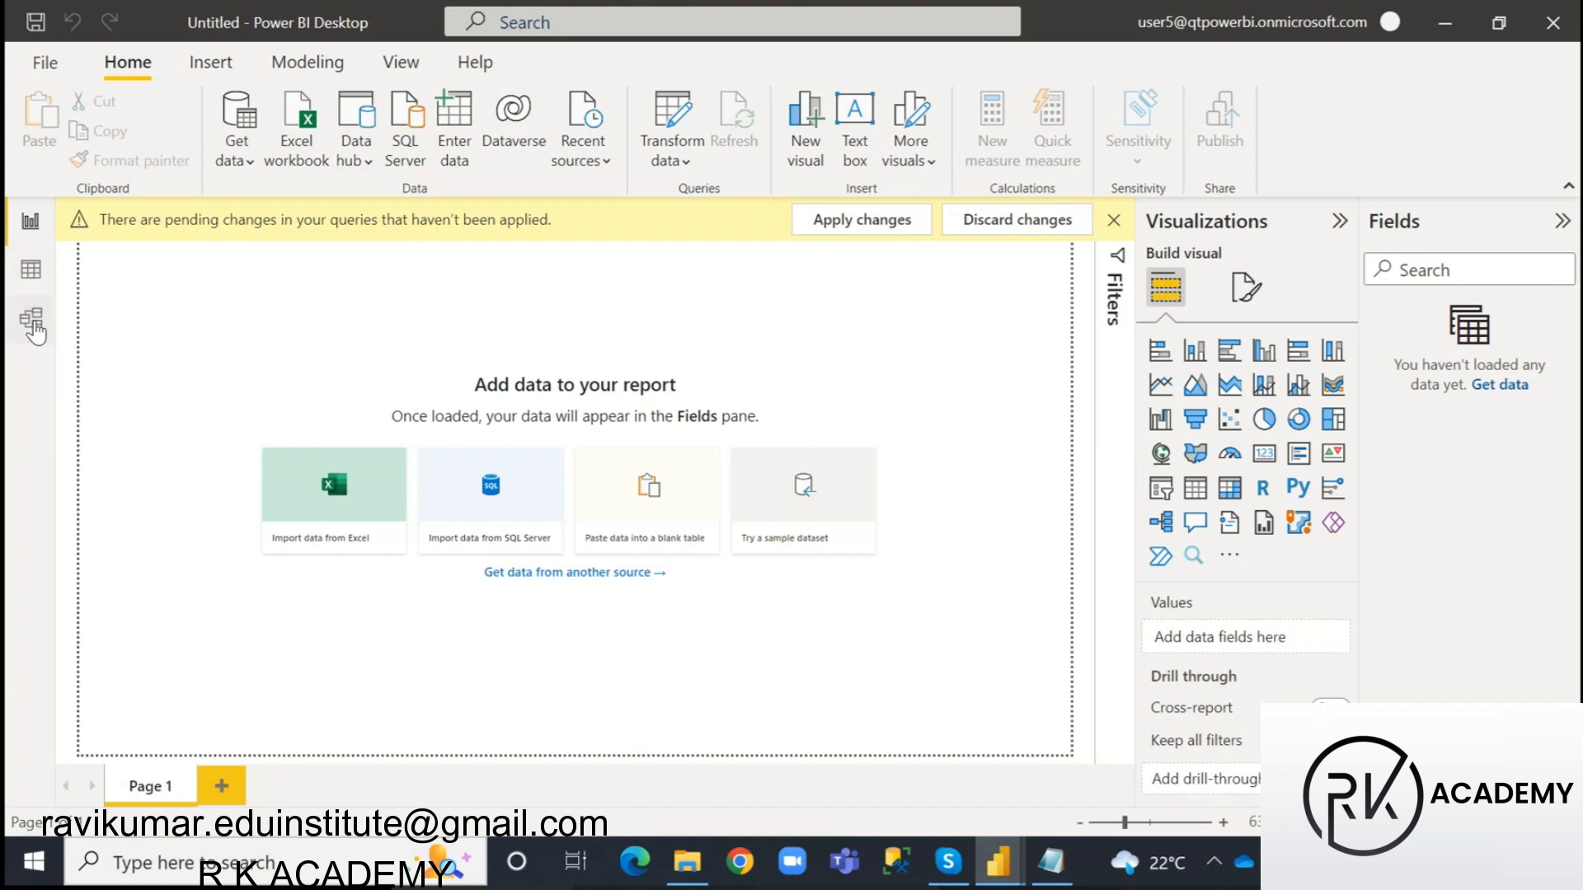
left_click(872, 225)
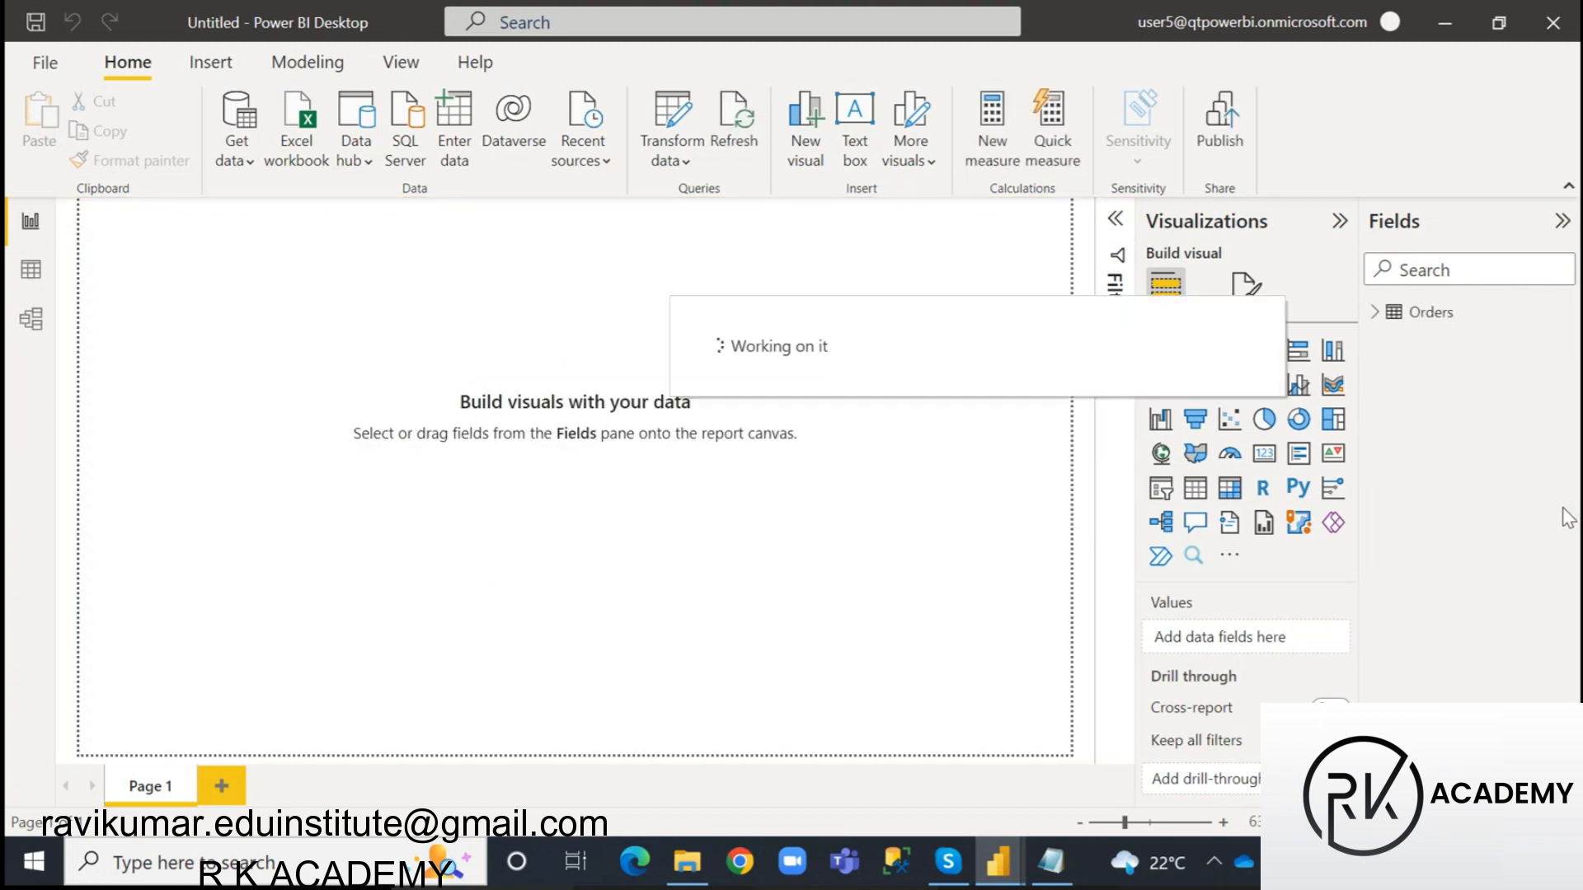
left_click(31, 269)
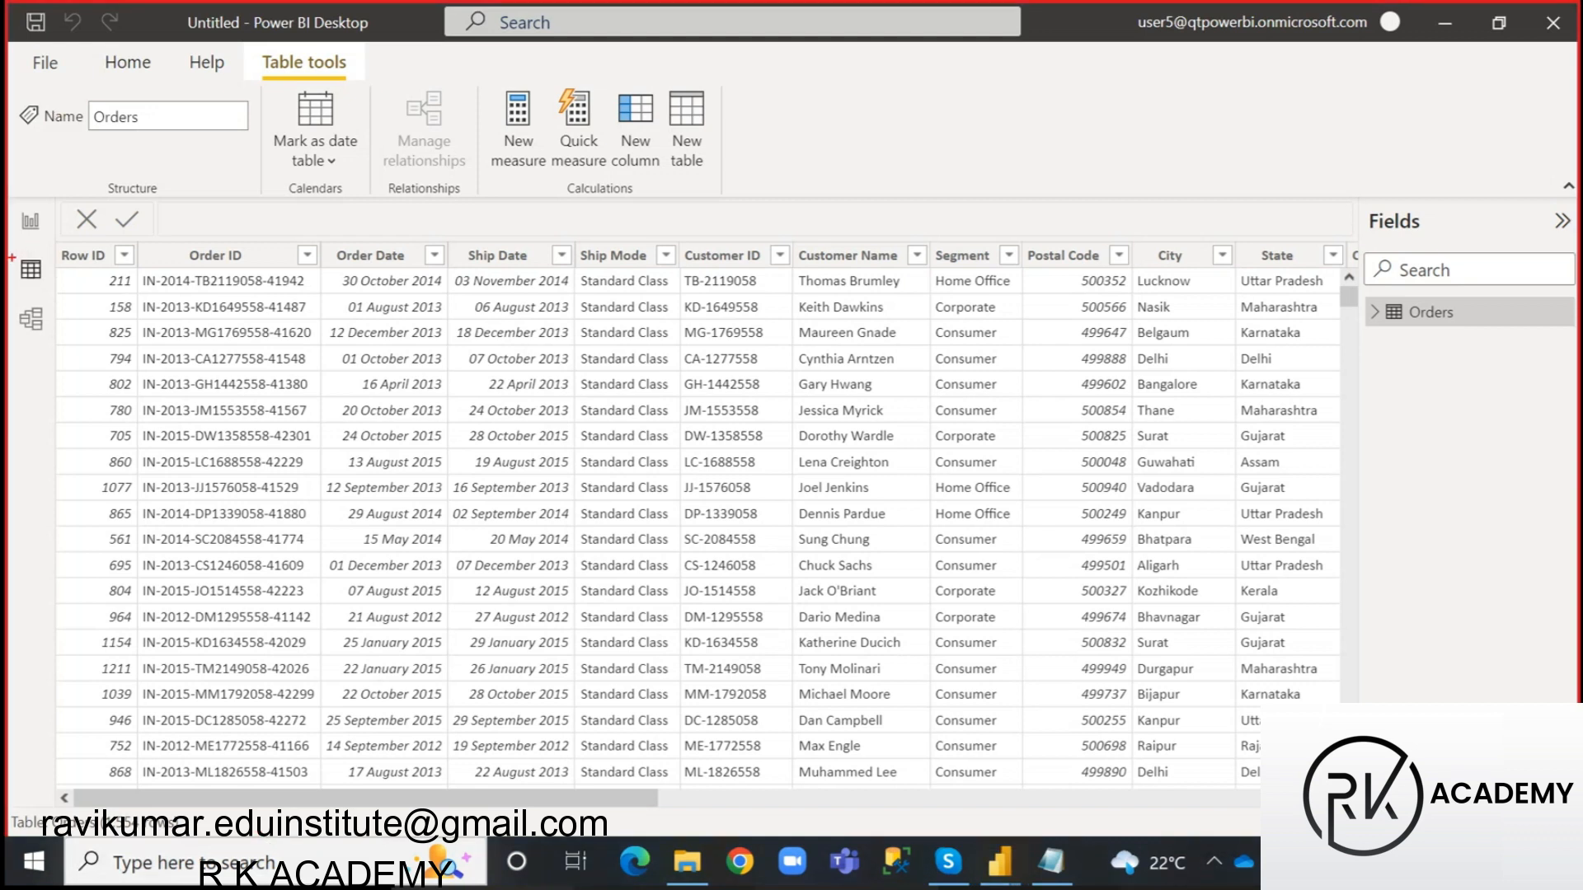
left_click_drag(12, 257, 51, 349)
mouse_move(54, 247)
left_mouse_down()
mouse_move(1234, 618)
mouse_move(1337, 783)
left_mouse_up()
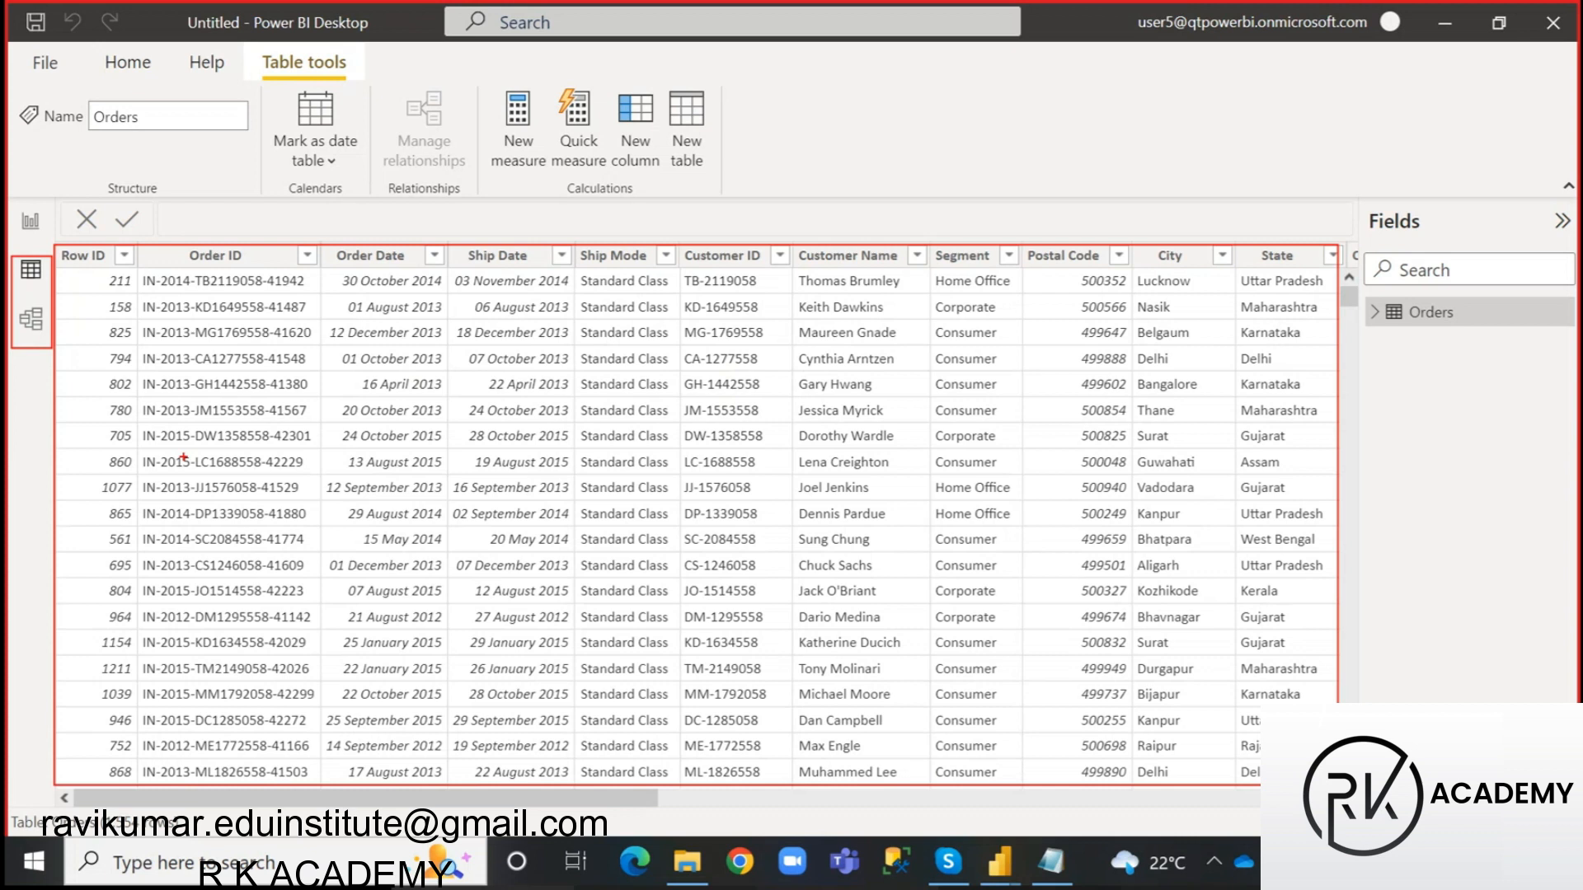
mouse_move(13, 256)
left_mouse_down()
mouse_move(48, 291)
mouse_move(47, 267)
left_mouse_up()
mouse_move(1370, 296)
left_mouse_down()
mouse_move(1486, 418)
mouse_move(1526, 488)
left_mouse_up()
mouse_move(1367, 300)
left_mouse_down()
mouse_move(1401, 326)
mouse_move(1505, 326)
mouse_move(1506, 276)
left_mouse_up()
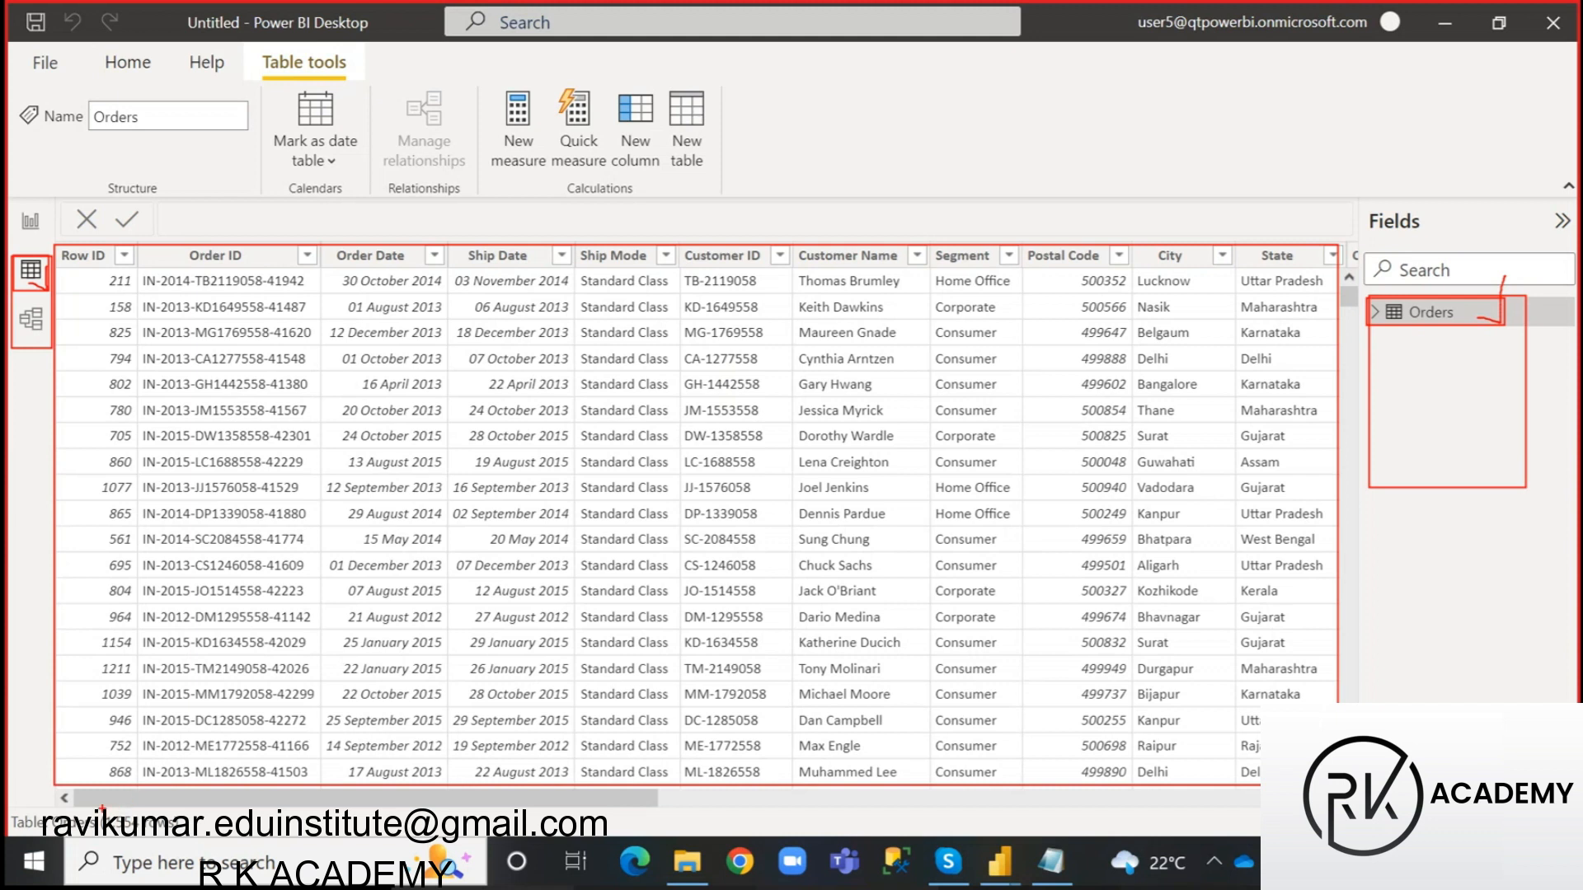
left_click_drag(106, 810, 179, 830)
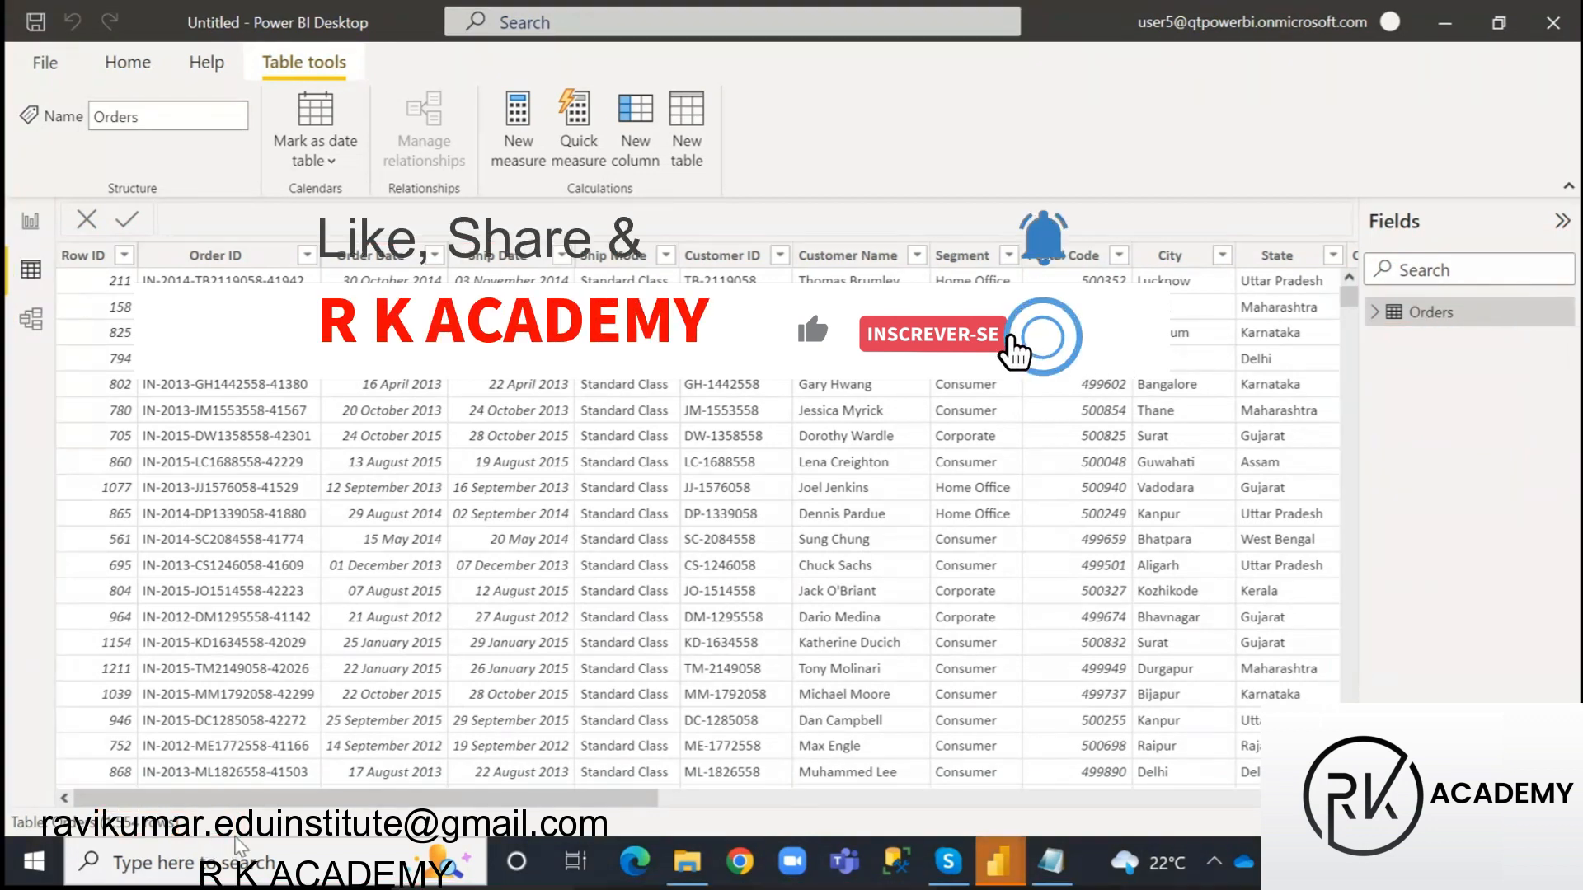
- Switch to the Power Query Editor and examine the column profiling information for the Orders query
mouse_move(999, 859)
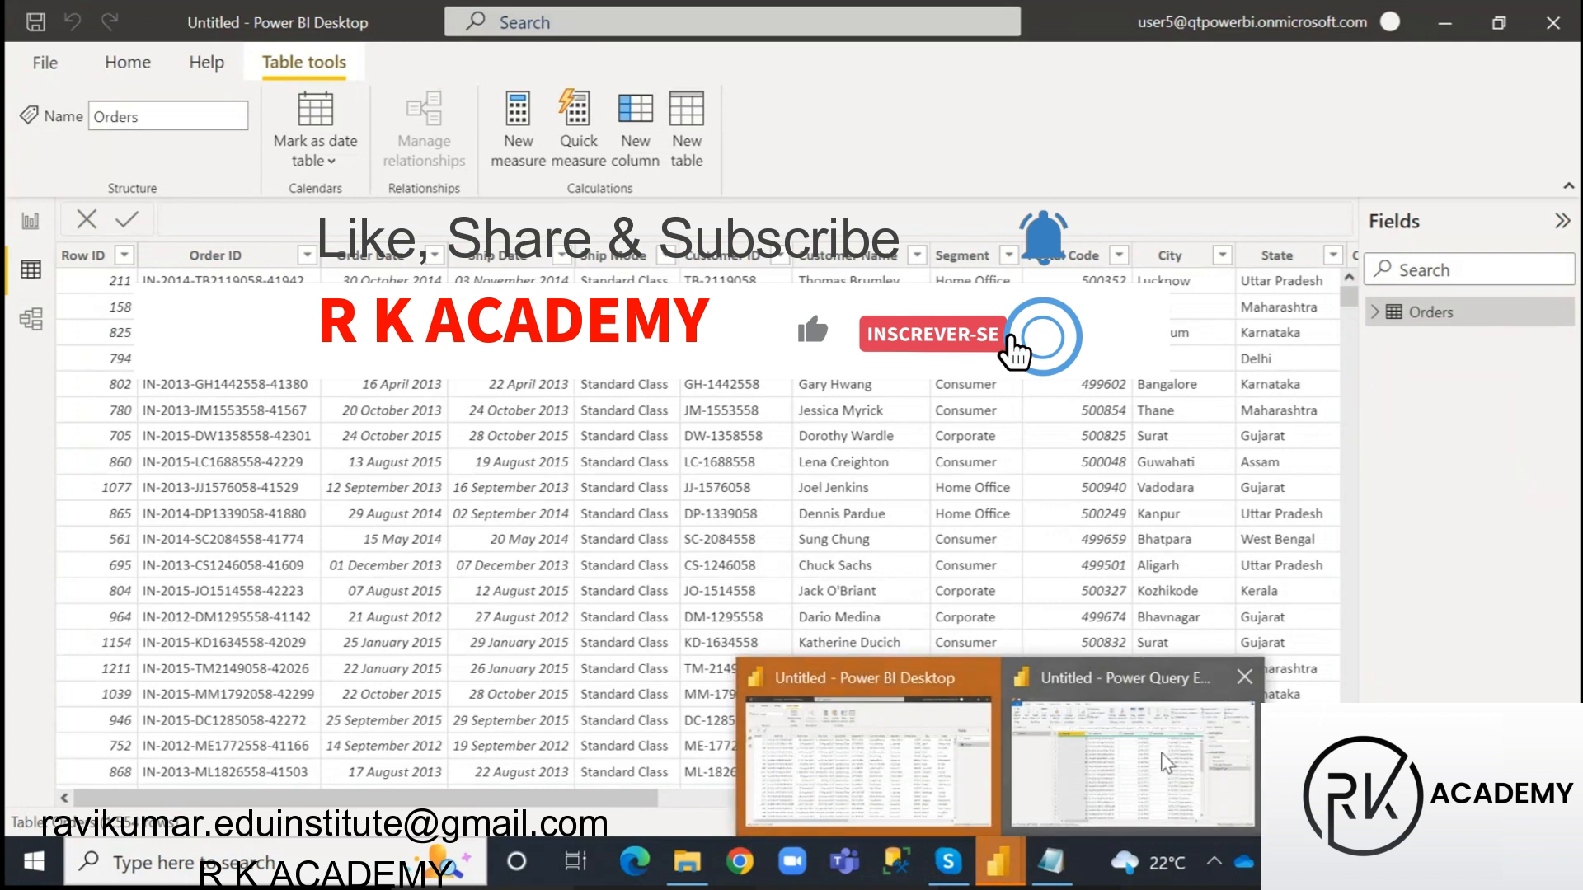
left_click(1123, 763)
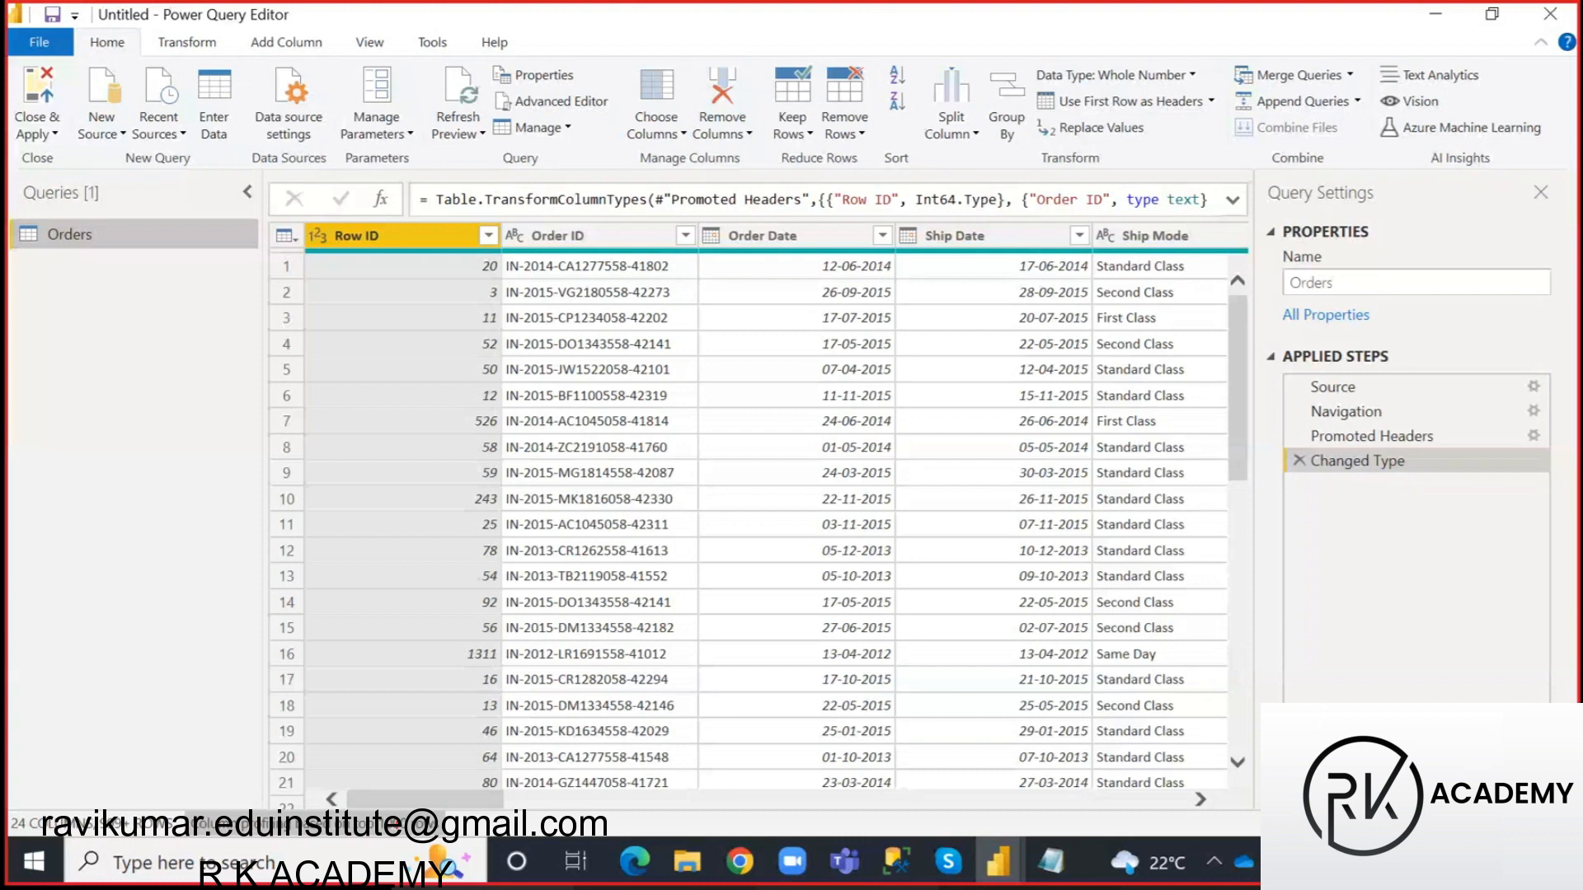
mouse_move(188, 812)
left_mouse_down()
mouse_move(277, 833)
mouse_move(447, 837)
left_mouse_up()
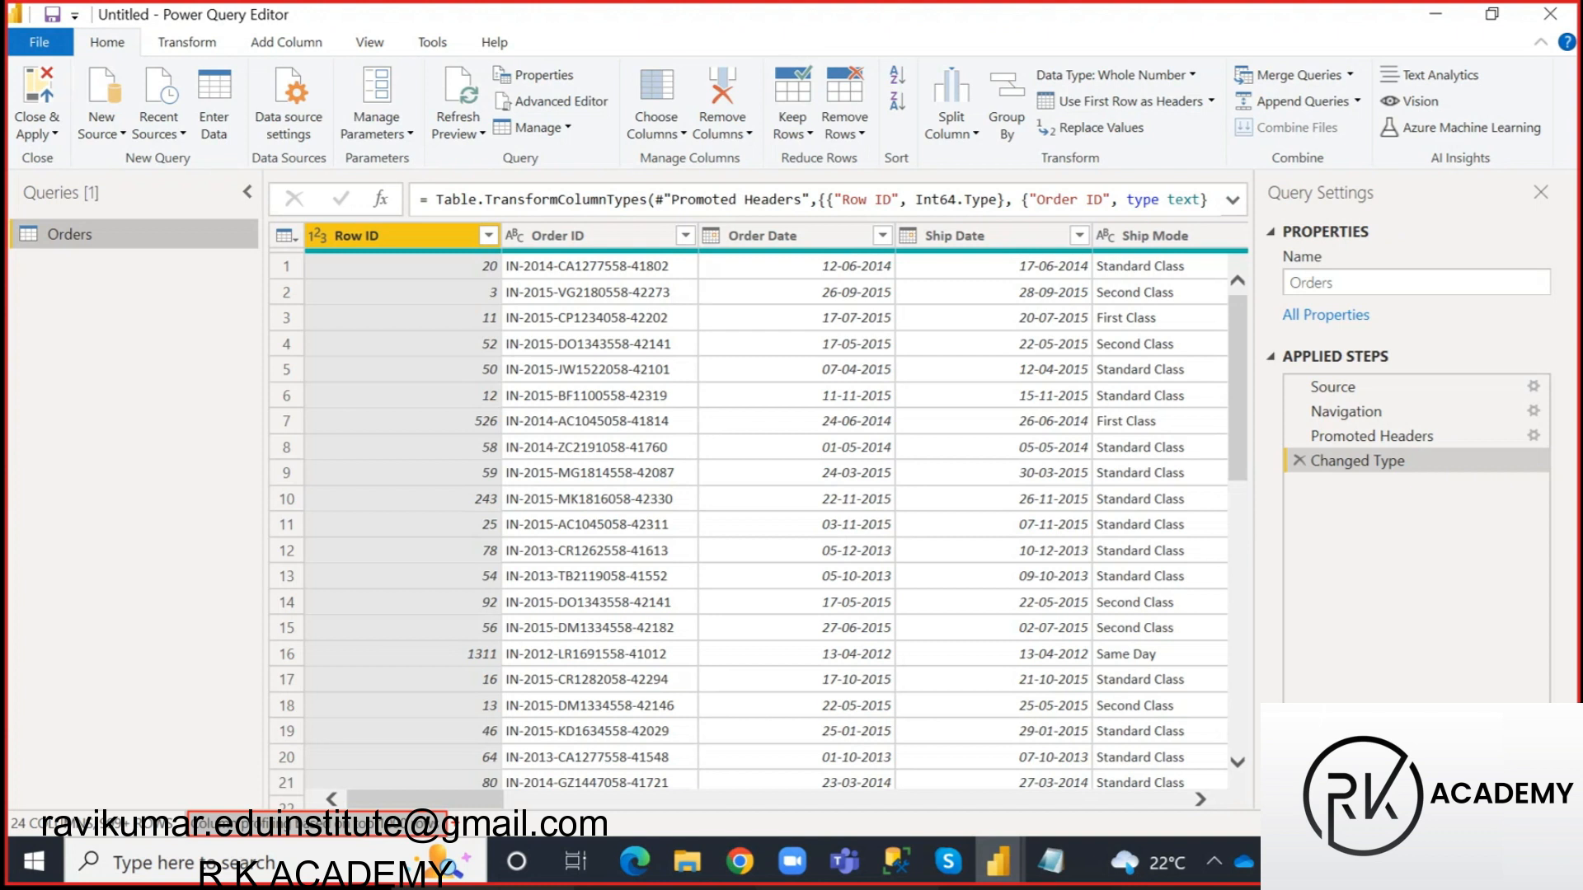
key("Escape")
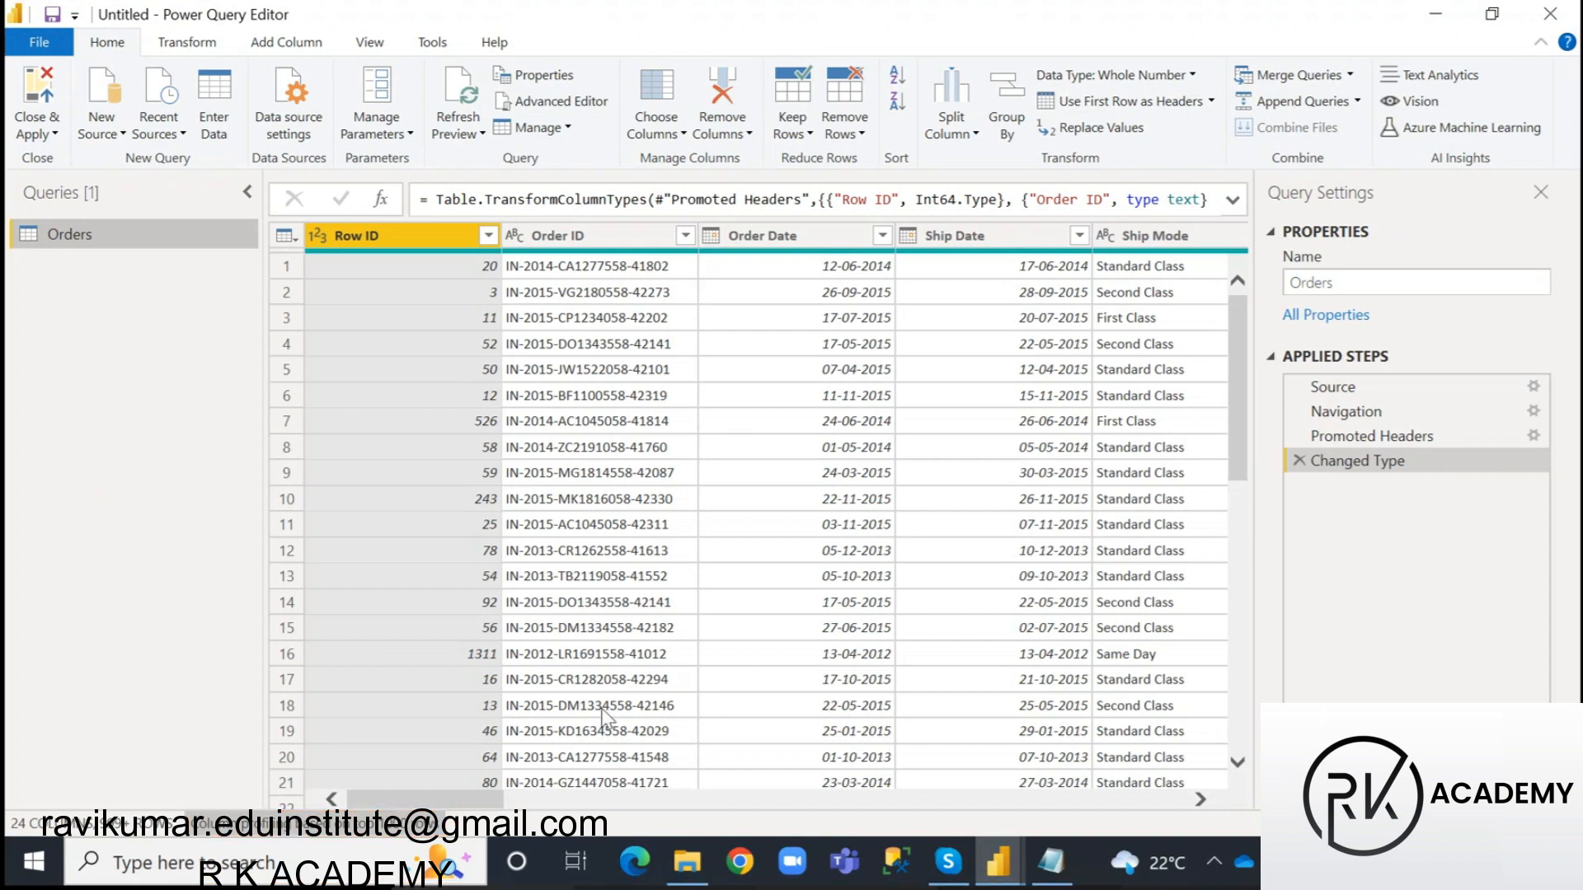
- Display the Customer Name through City columns in the Orders query preview
left_click_drag(408, 799, 594, 797)
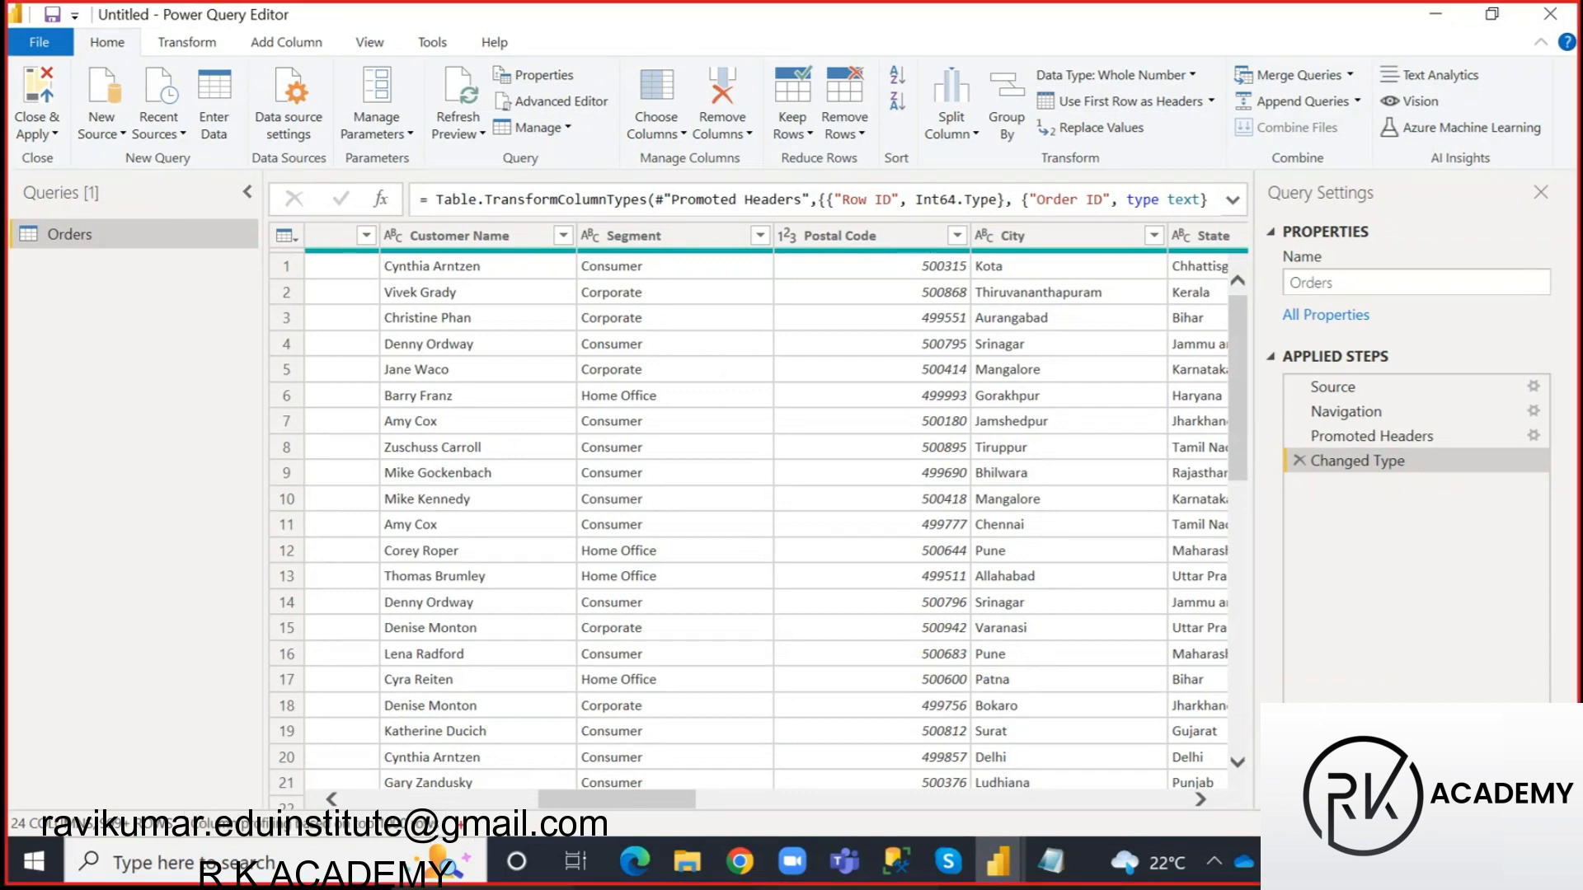
left_click_drag(376, 815, 453, 835)
left_click_drag(485, 820, 499, 791)
mouse_move(134, 434)
left_mouse_down()
mouse_move(139, 452)
mouse_move(162, 451)
mouse_move(154, 500)
mouse_move(174, 501)
mouse_move(153, 513)
left_mouse_up()
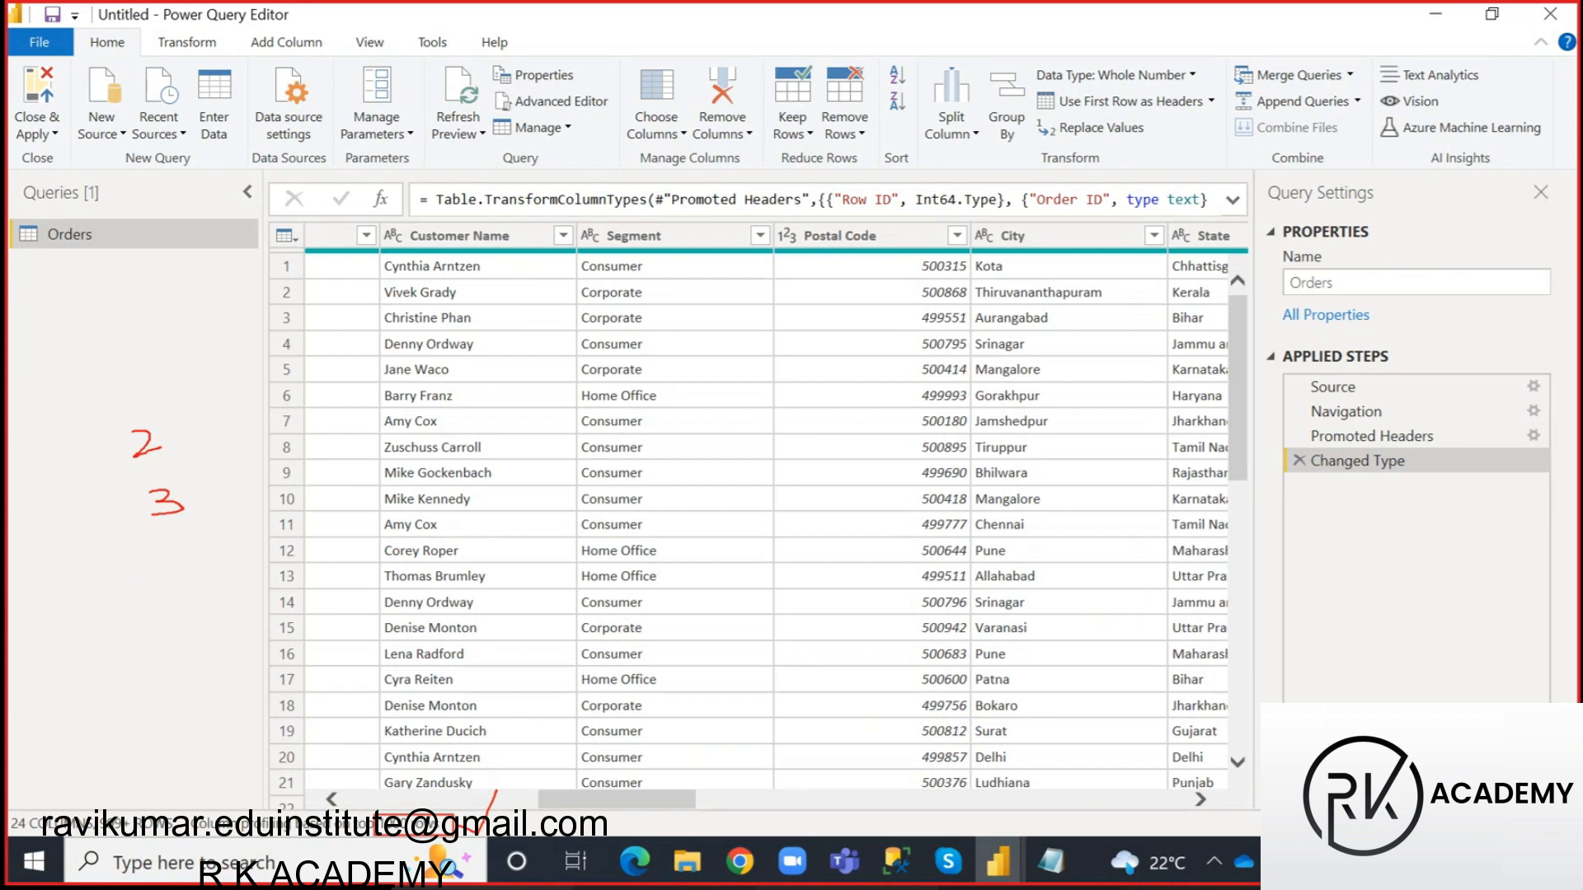
left_click_drag(116, 422, 213, 536)
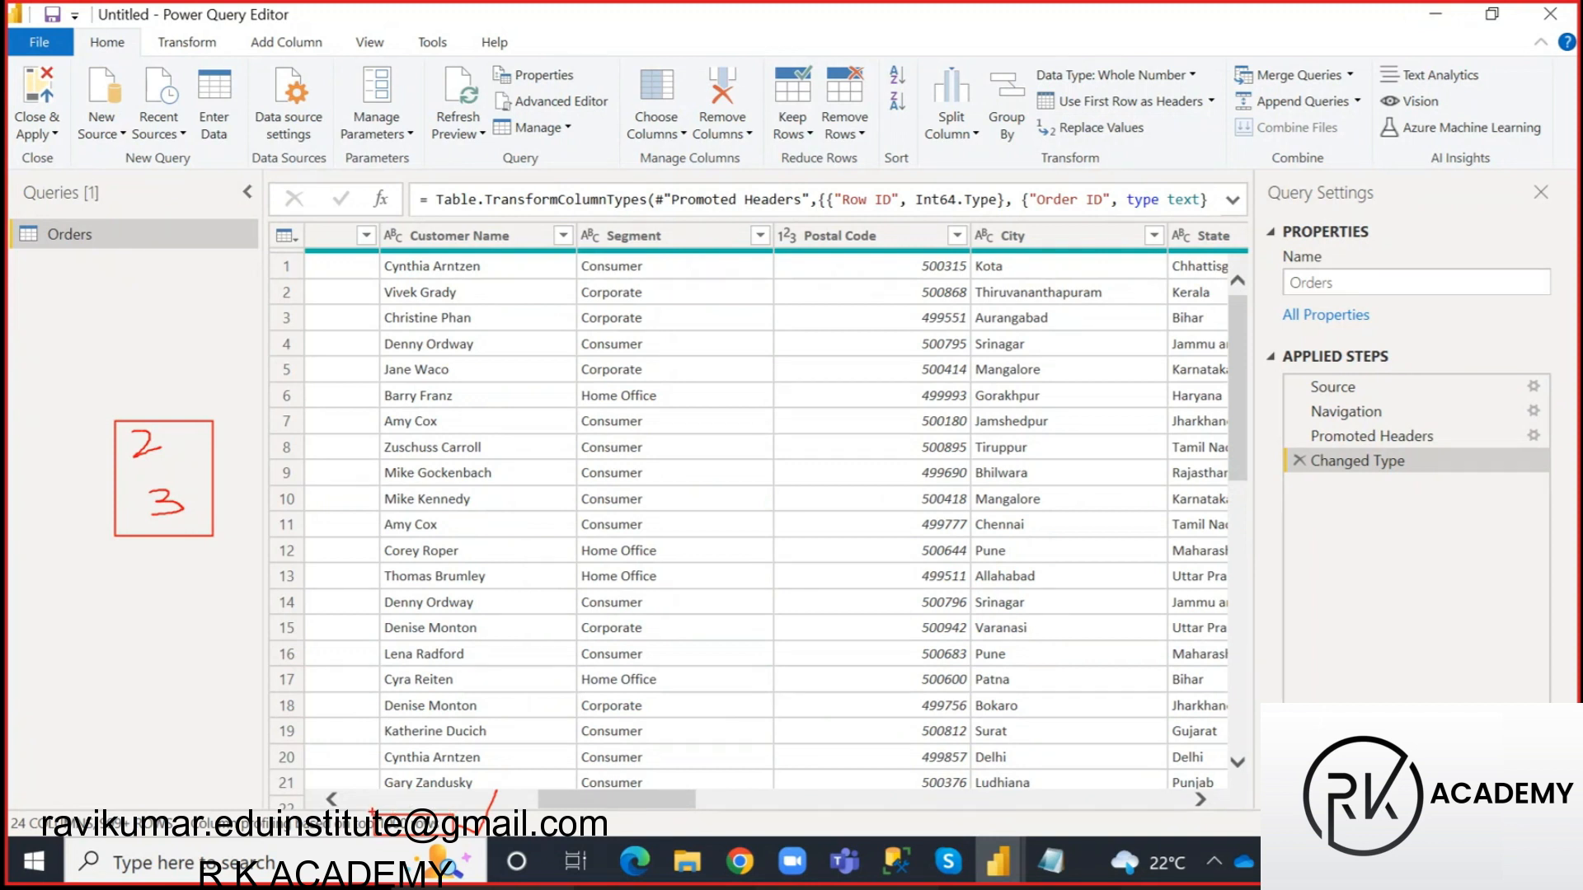
left_click_drag(372, 812, 459, 839)
left_click_drag(459, 825, 491, 800)
left_click_drag(149, 322, 153, 341)
left_click_drag(175, 320, 213, 338)
mouse_move(211, 315)
left_mouse_down()
mouse_move(196, 338)
mouse_move(228, 297)
mouse_move(213, 318)
mouse_move(251, 317)
left_mouse_up()
mouse_move(129, 287)
left_mouse_down()
mouse_move(188, 331)
mouse_move(266, 339)
mouse_move(385, 815)
left_mouse_up()
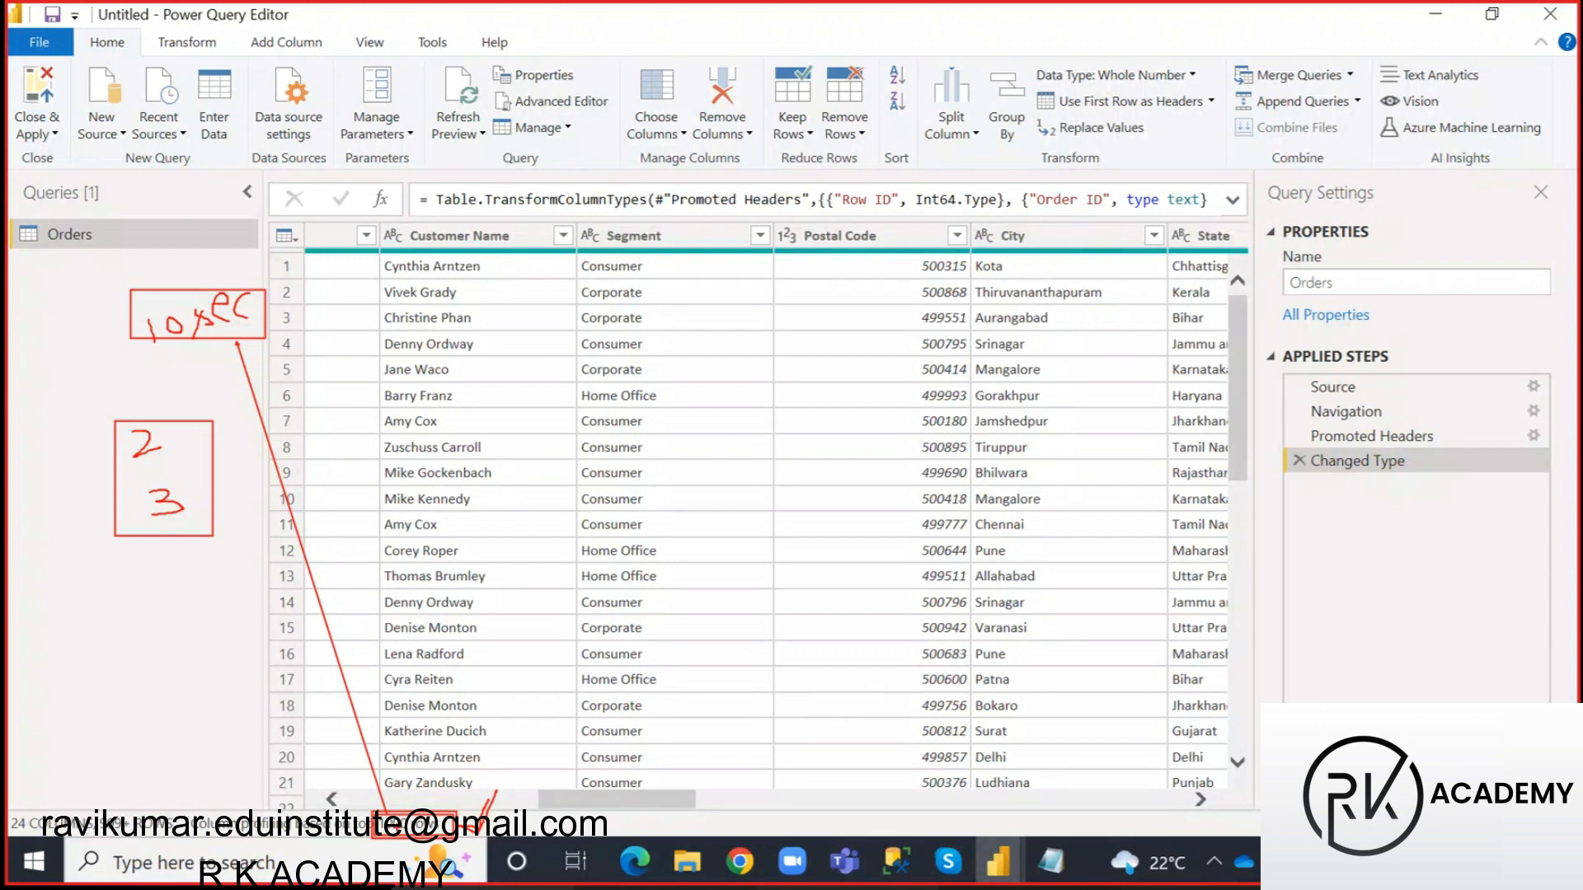
mouse_move(52, 467)
left_mouse_down()
mouse_move(37, 485)
mouse_move(51, 498)
left_mouse_up()
left_click_drag(60, 480, 102, 491)
left_click_drag(176, 450, 250, 464)
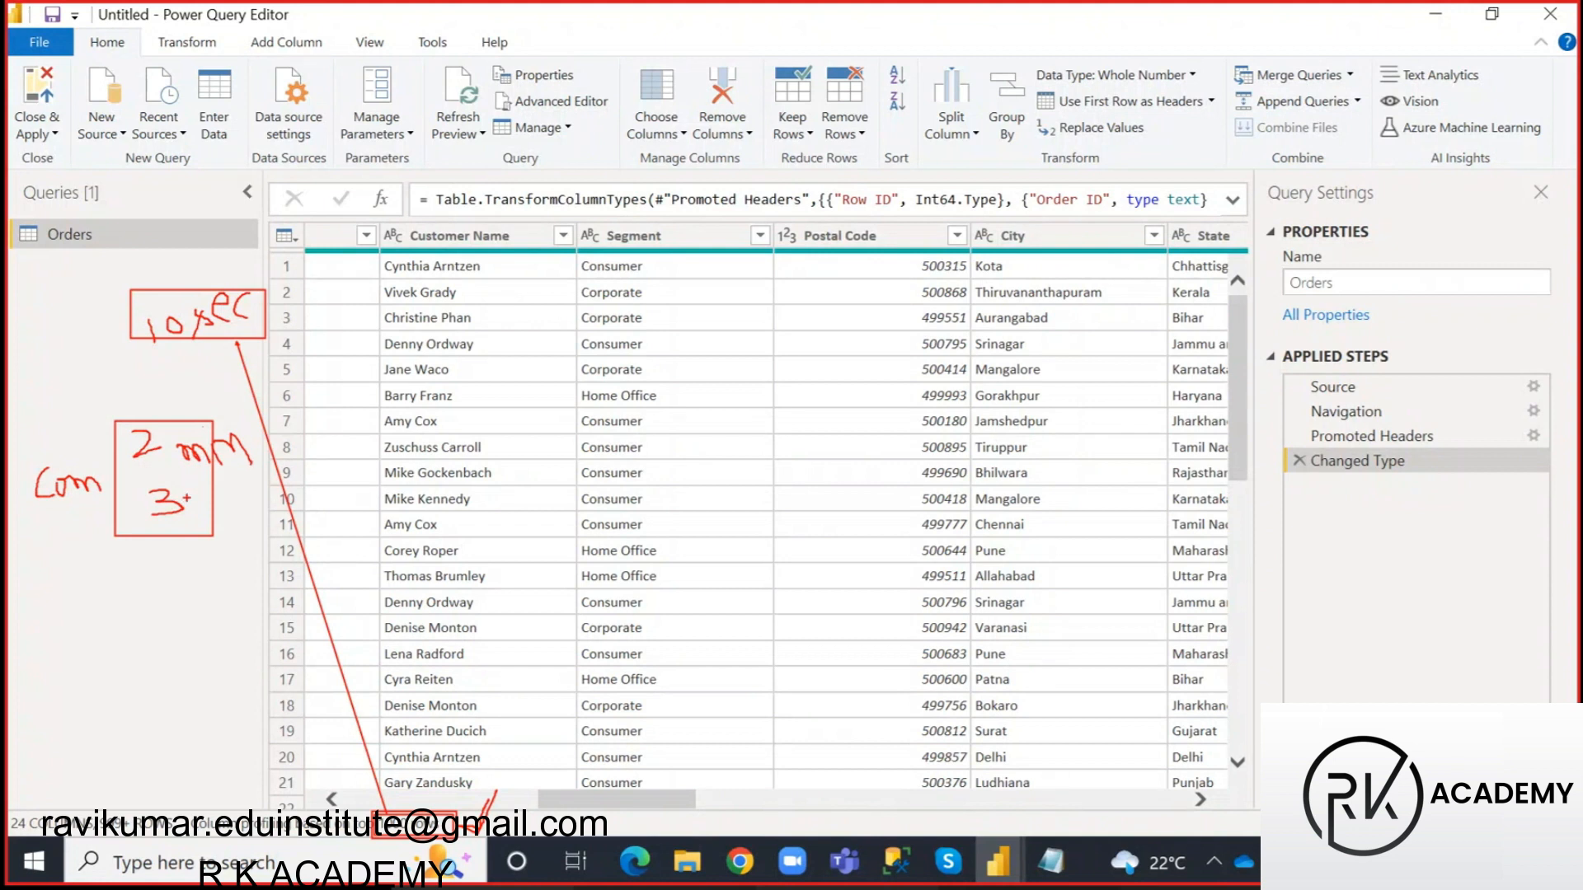
mouse_move(154, 567)
left_mouse_down()
mouse_move(185, 563)
mouse_move(163, 587)
mouse_move(197, 571)
mouse_move(203, 589)
mouse_move(284, 569)
mouse_move(296, 545)
left_mouse_up()
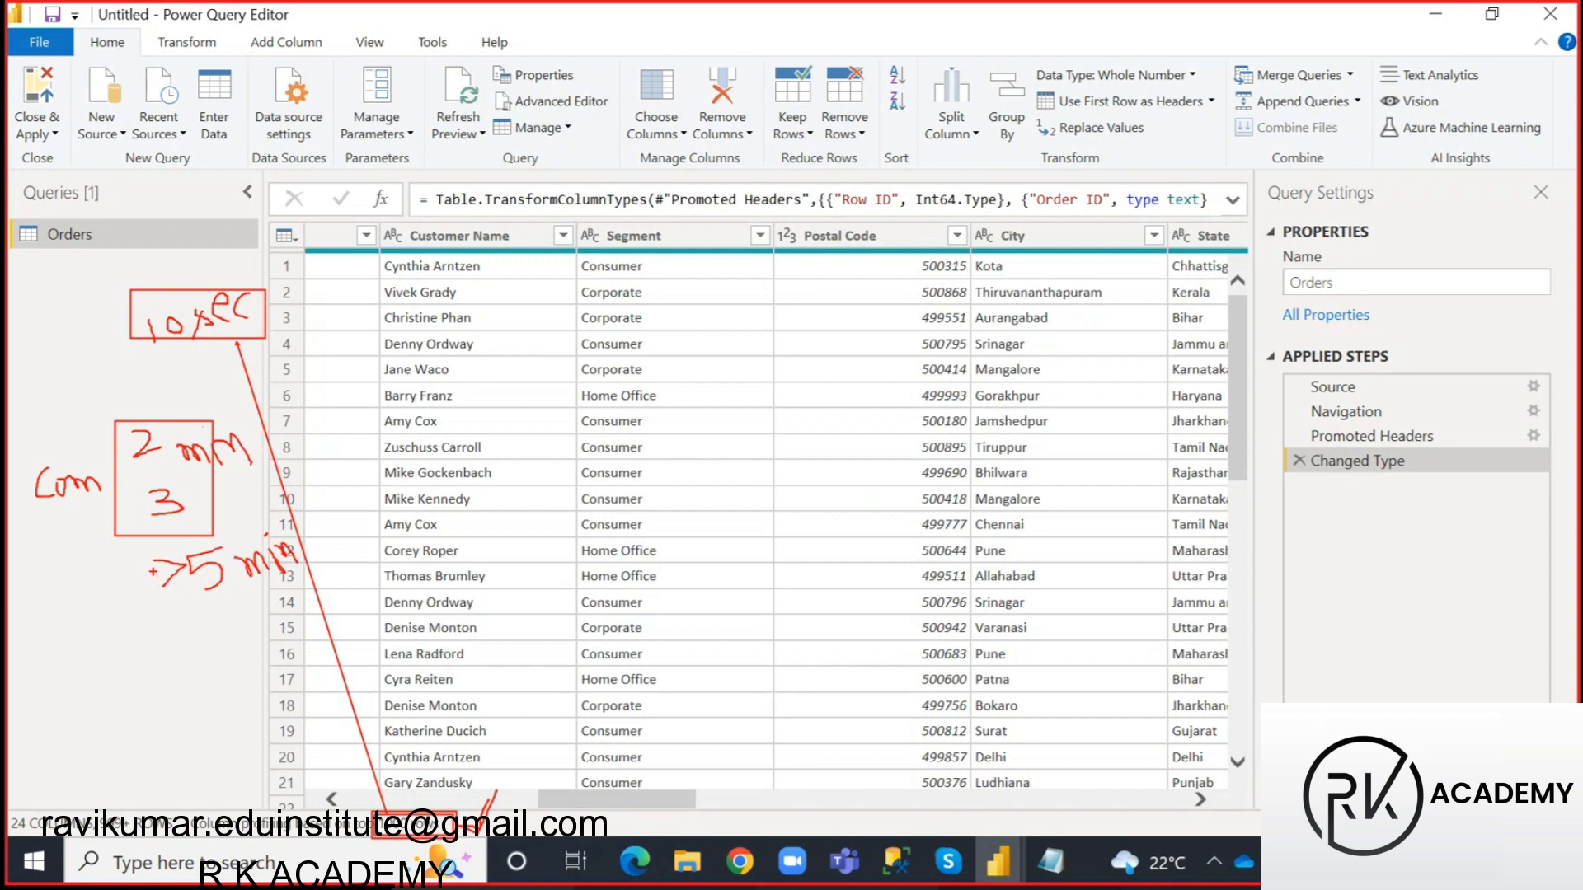
left_click_drag(142, 541, 323, 605)
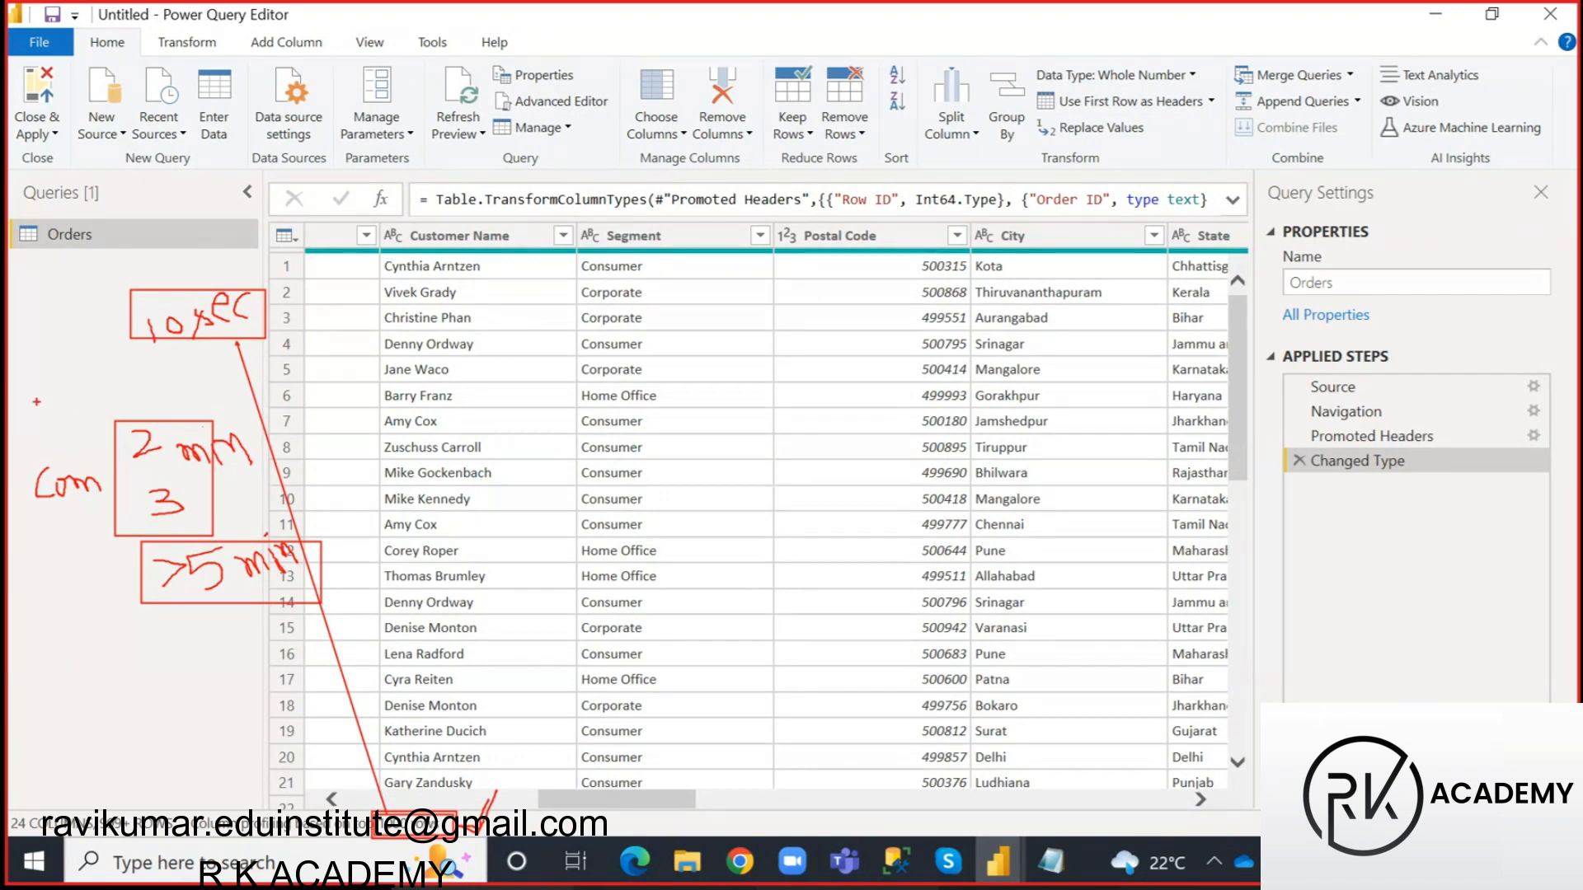
mouse_move(32, 402)
left_mouse_down()
mouse_move(275, 549)
mouse_move(321, 614)
left_mouse_up()
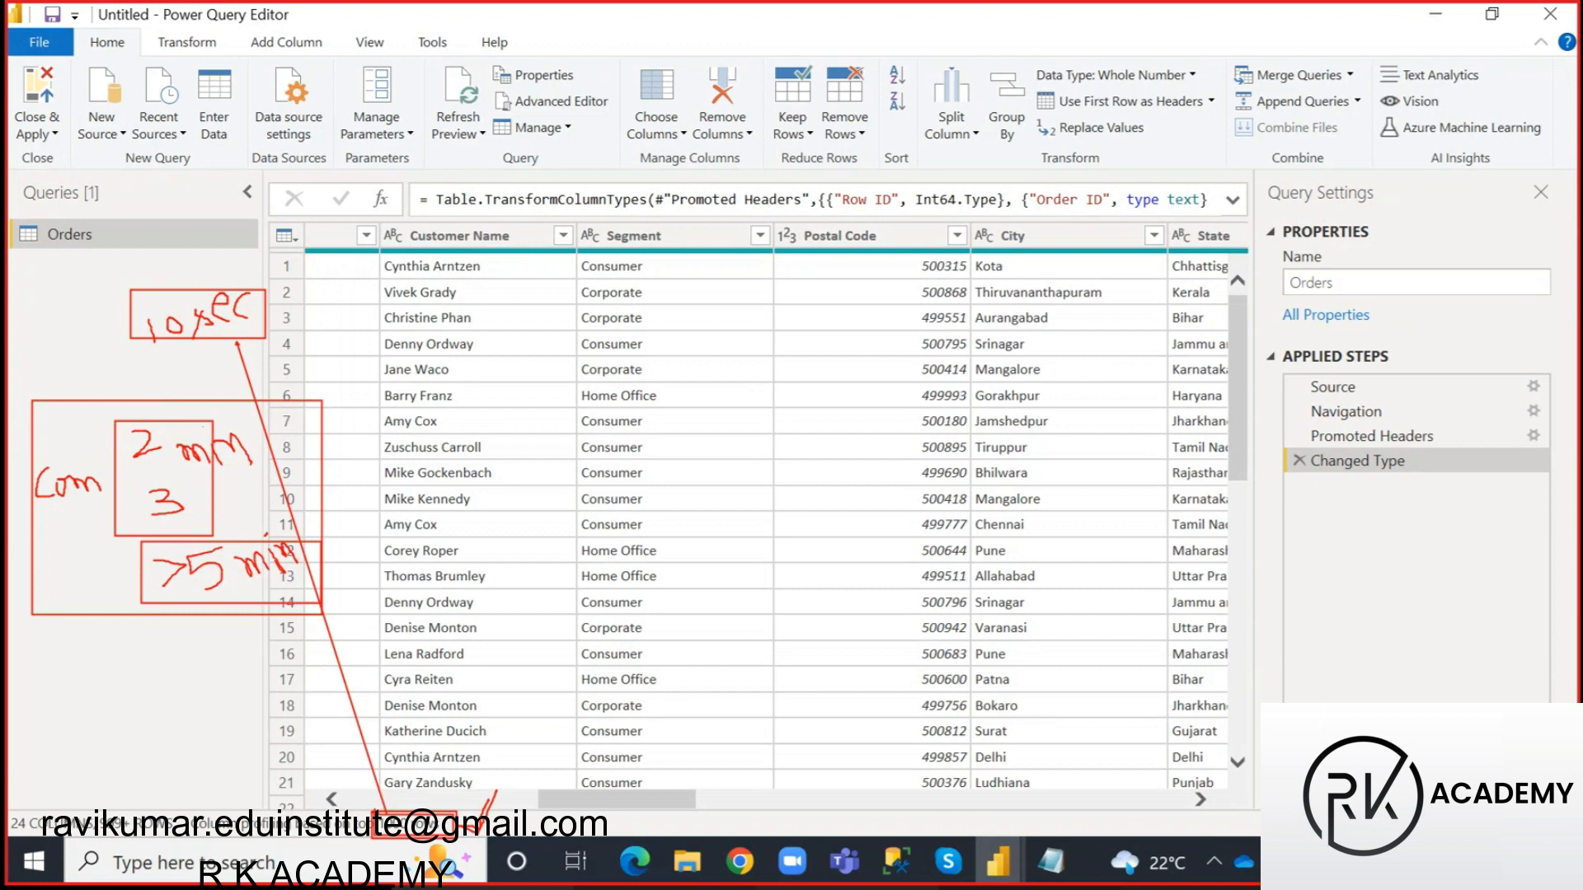
mouse_move(459, 833)
left_mouse_down()
mouse_move(479, 839)
mouse_move(504, 794)
left_mouse_up()
key("Escape")
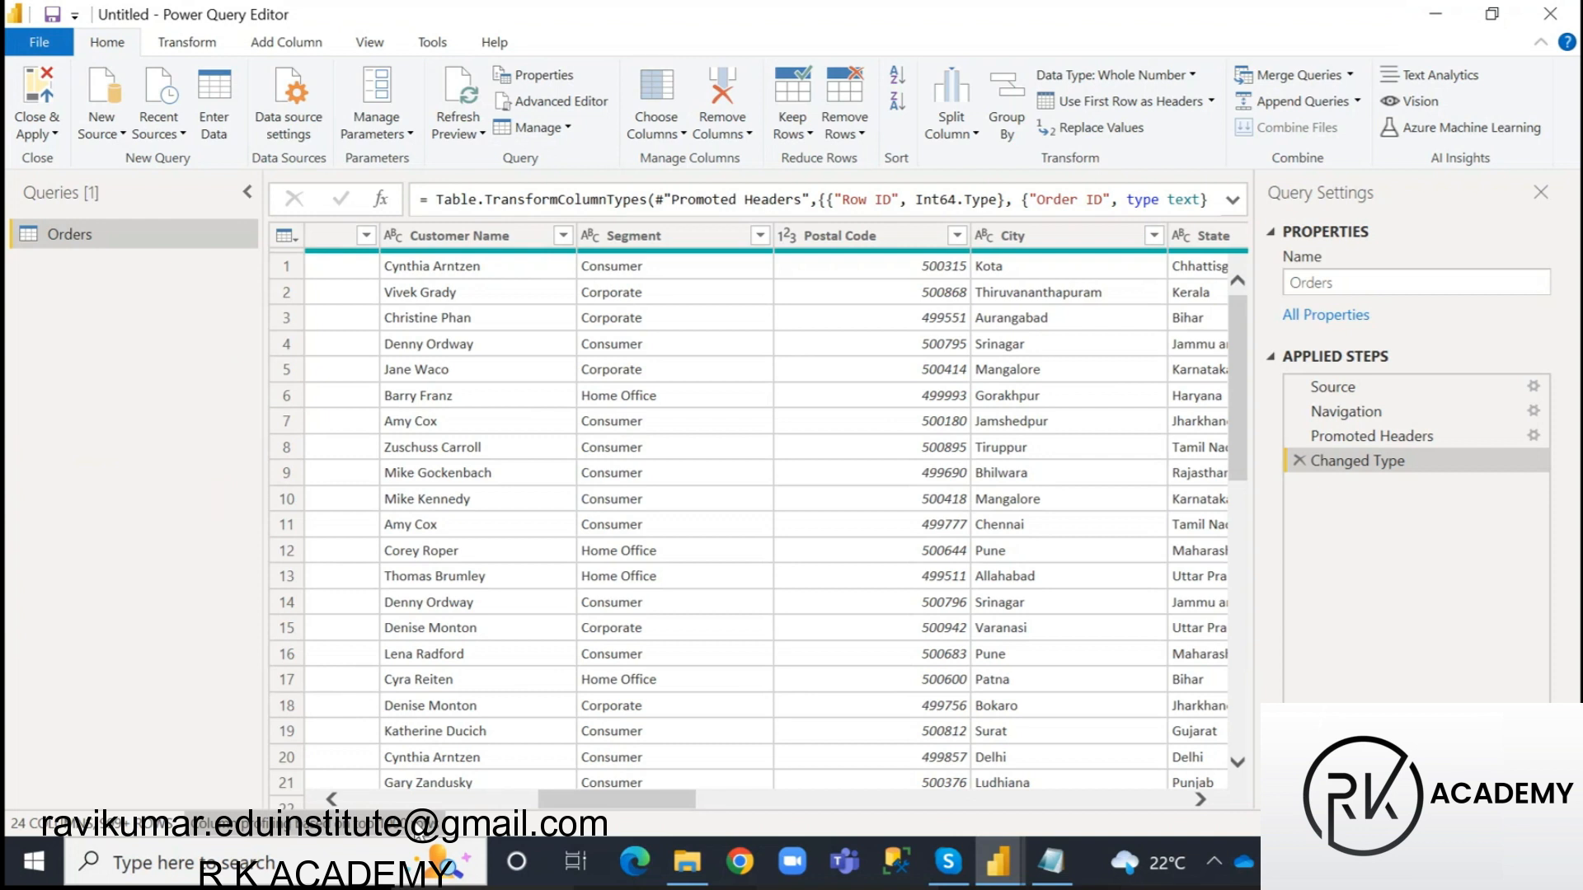
- Convert the City column of the Orders query to UPPERCASE text and look through its rows
left_click(1040, 235)
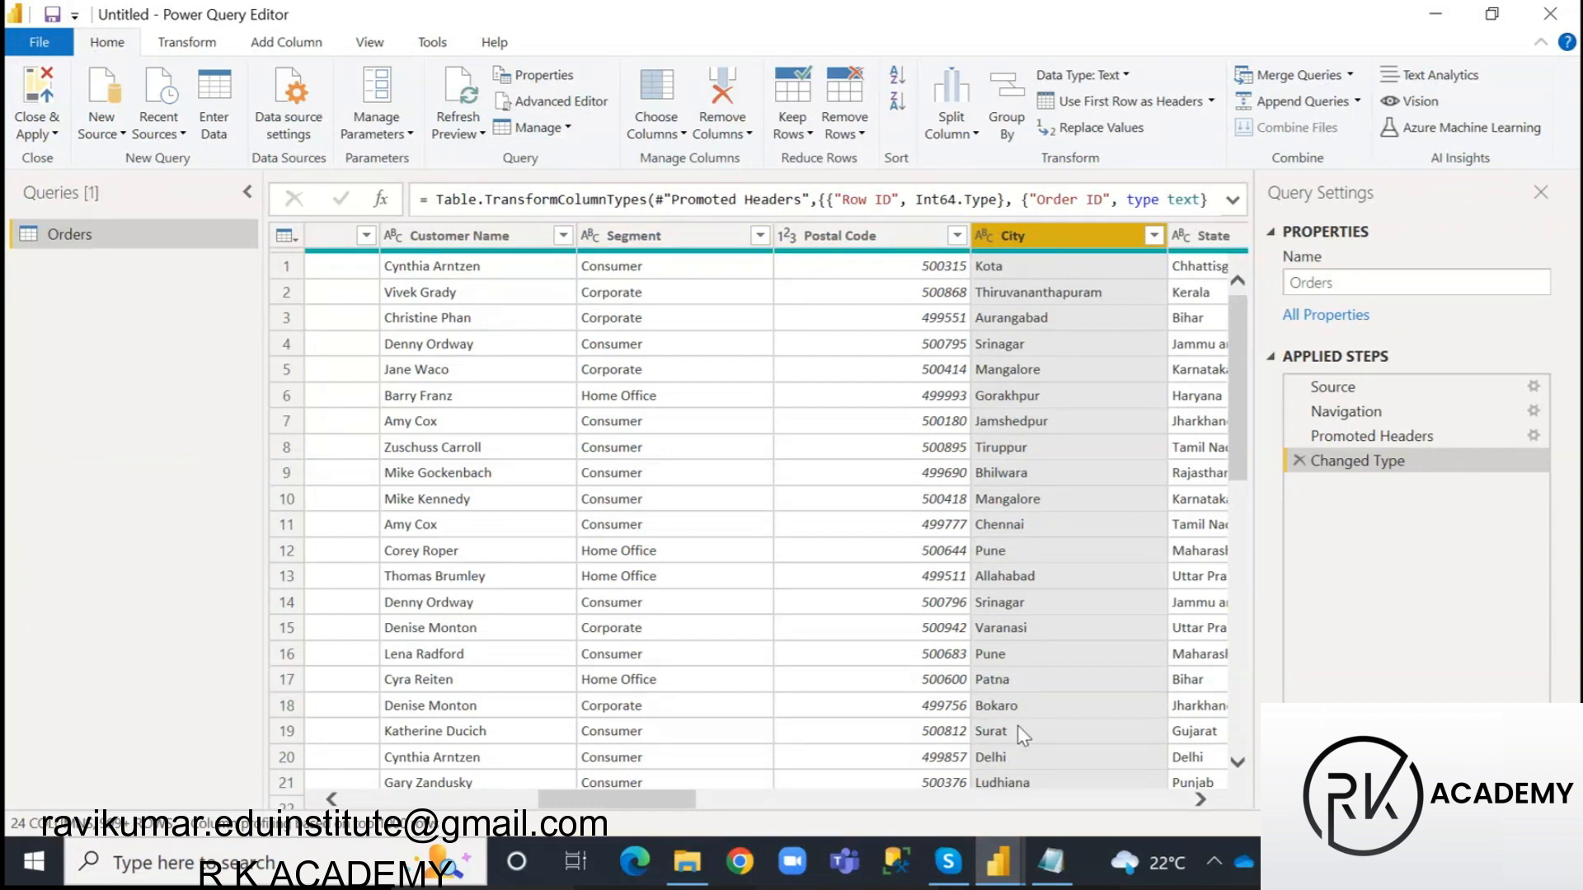
left_click(190, 43)
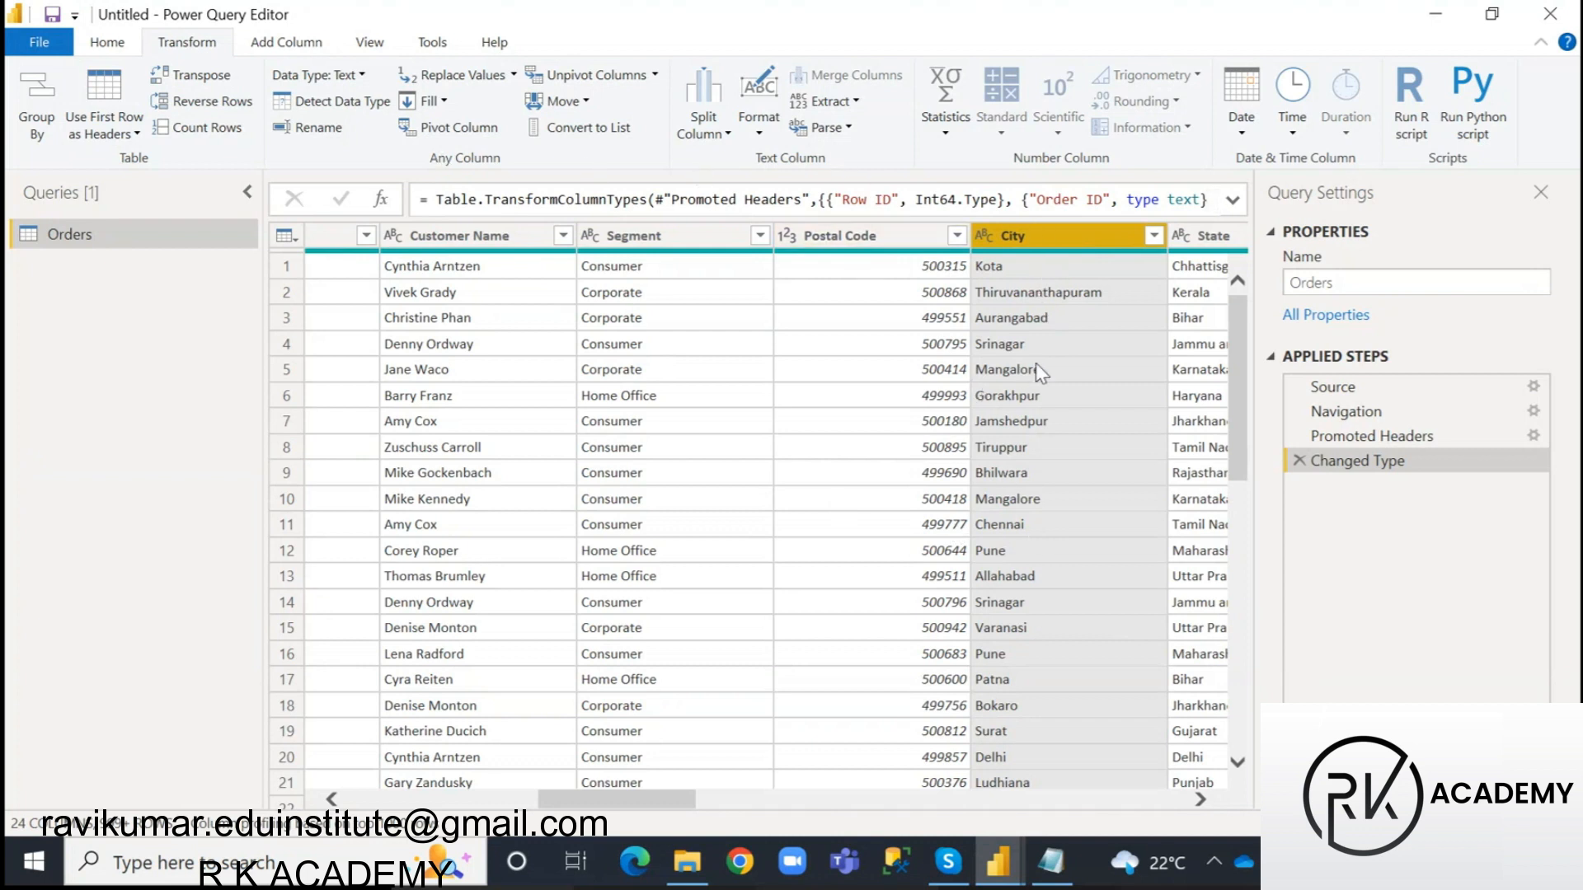
left_click(758, 136)
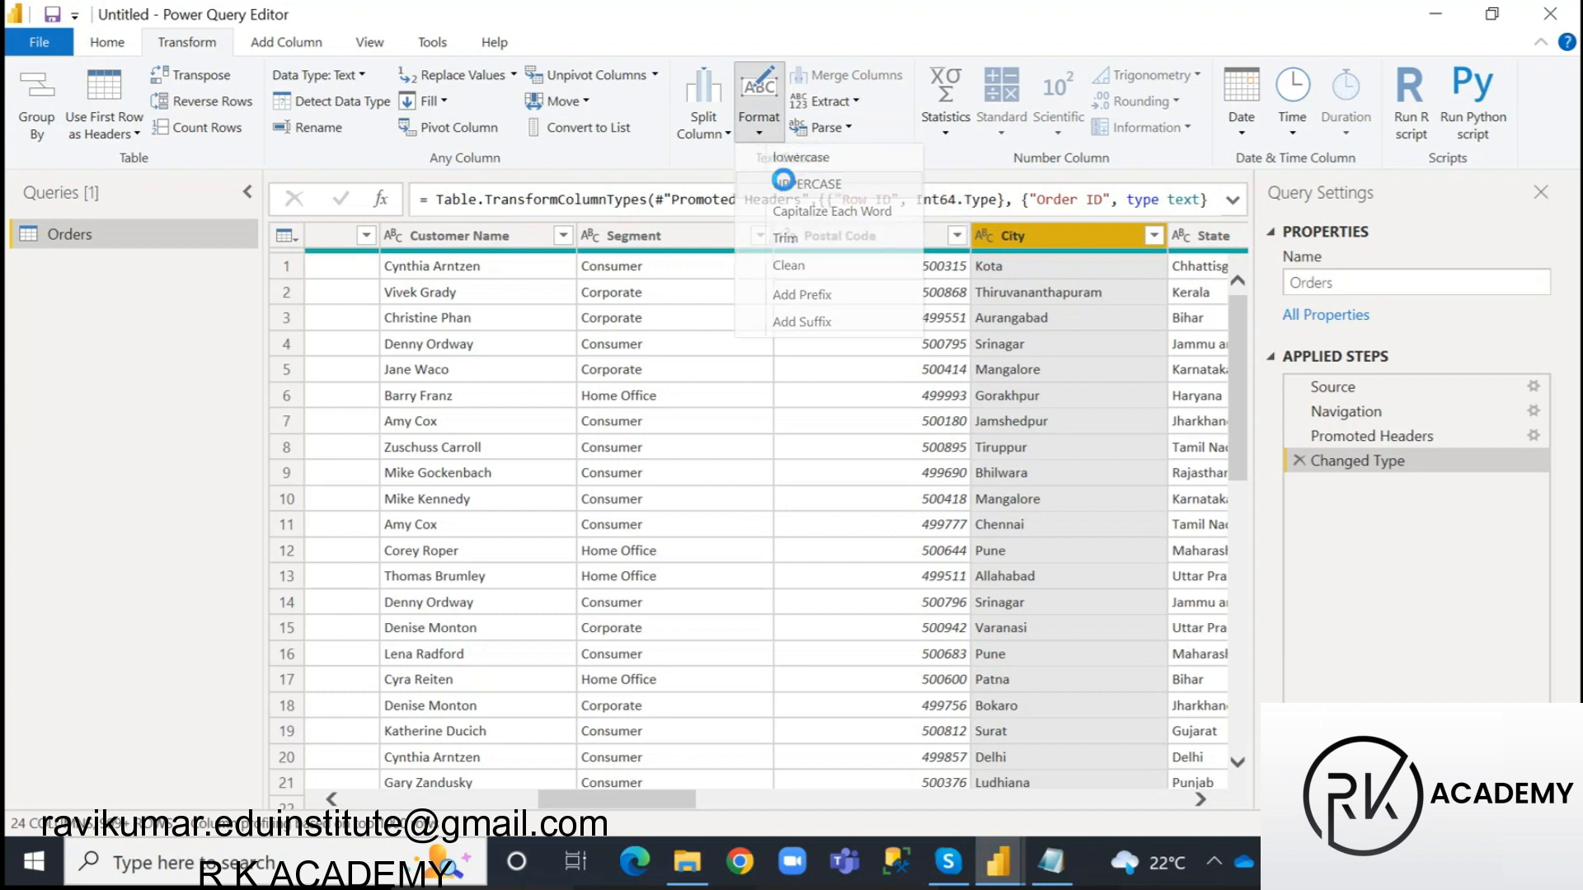
left_click(783, 181)
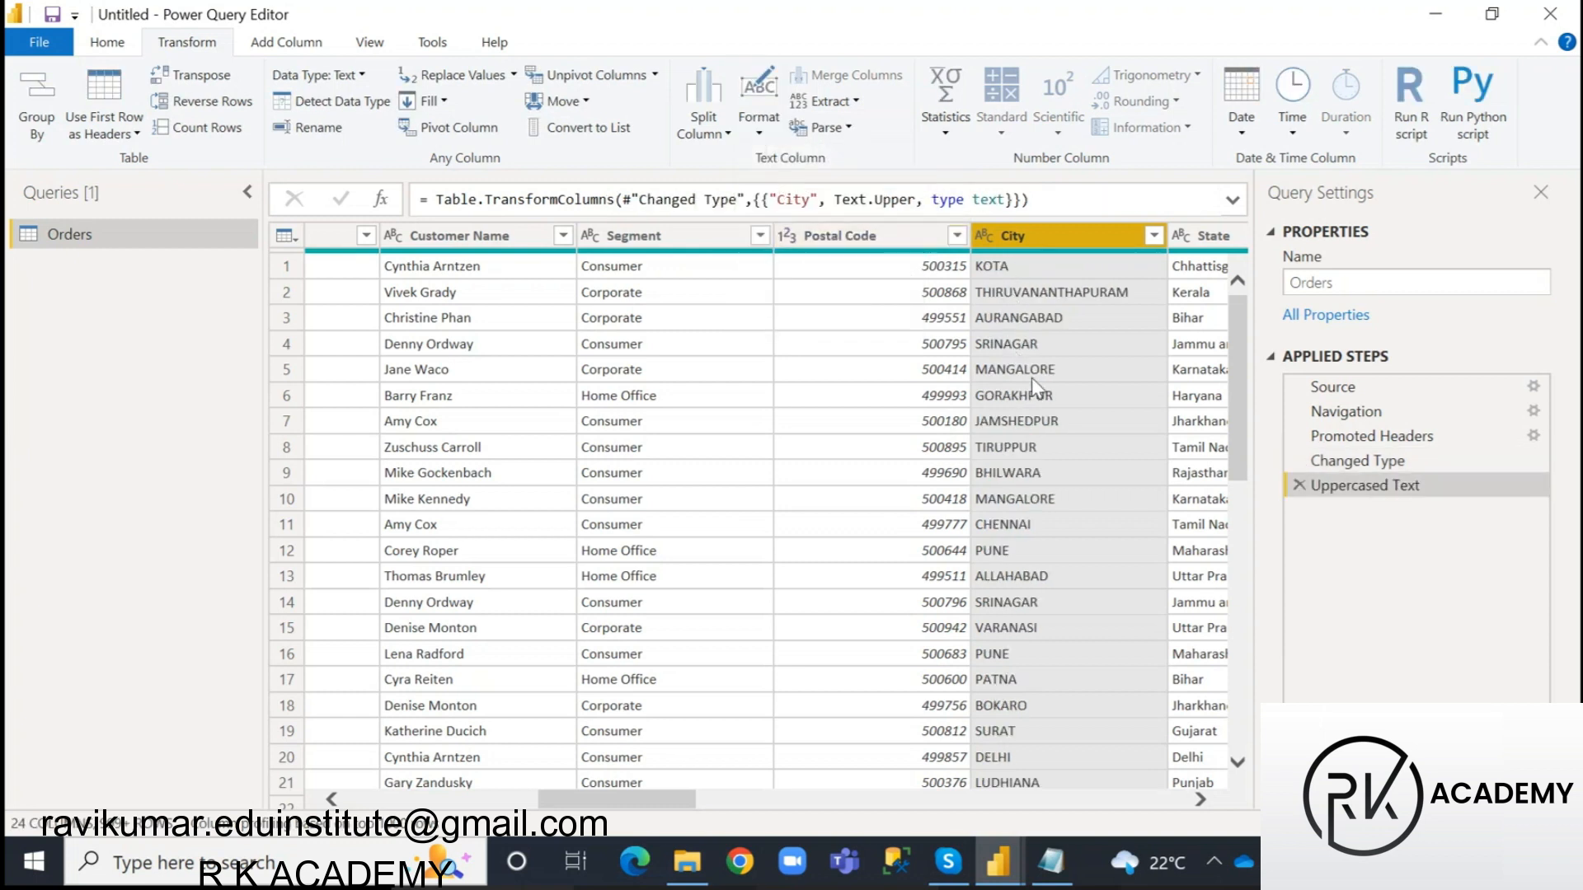
scroll(1032, 381, "down", 20)
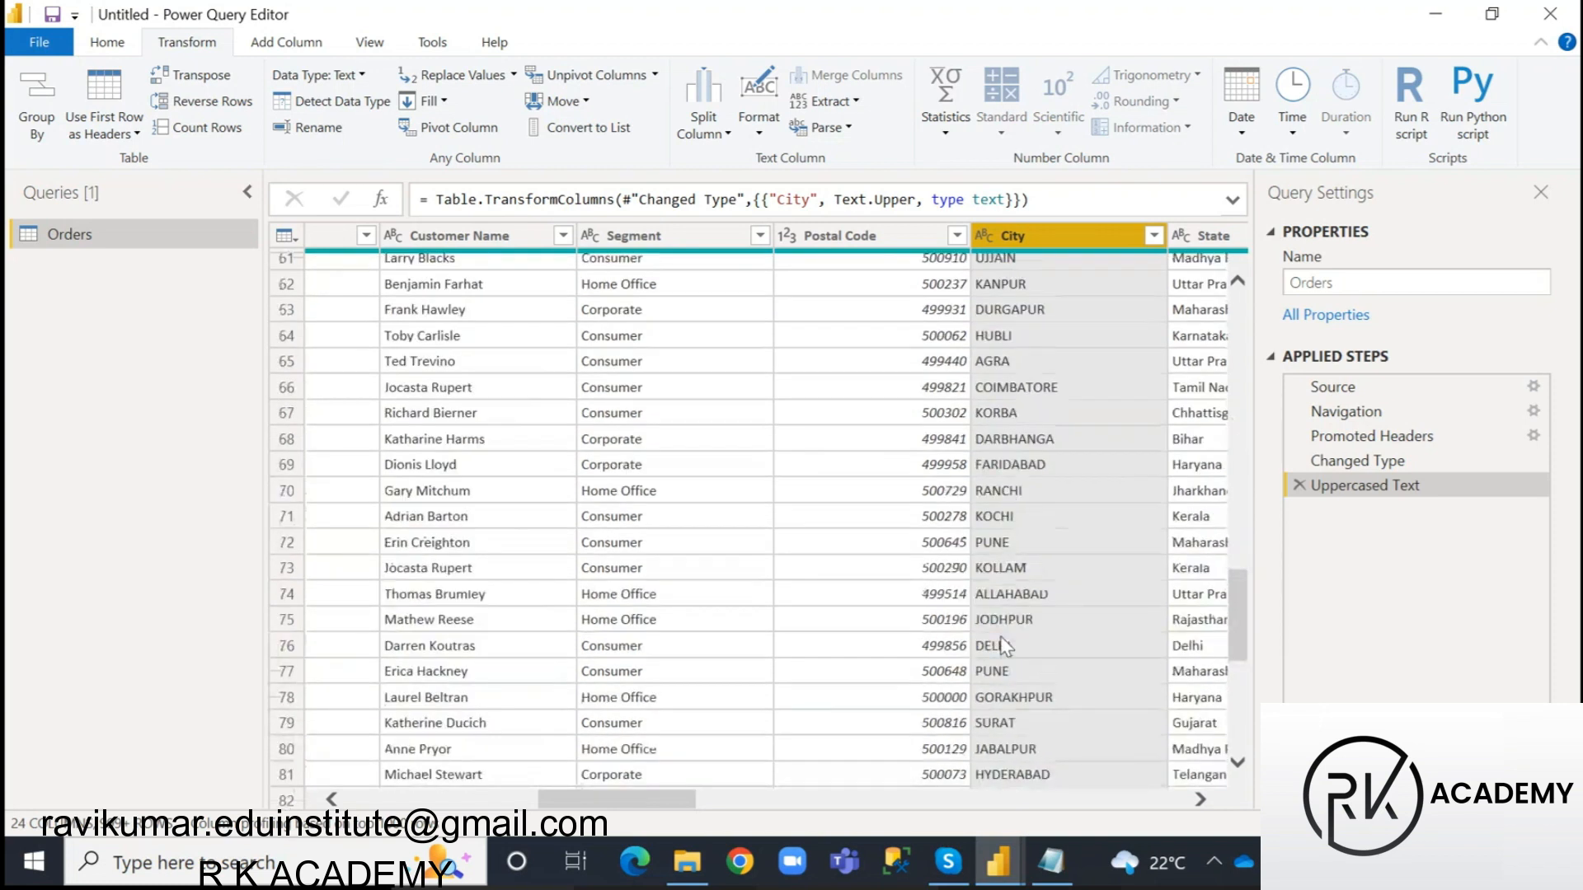
scroll(1004, 635, "up", 20)
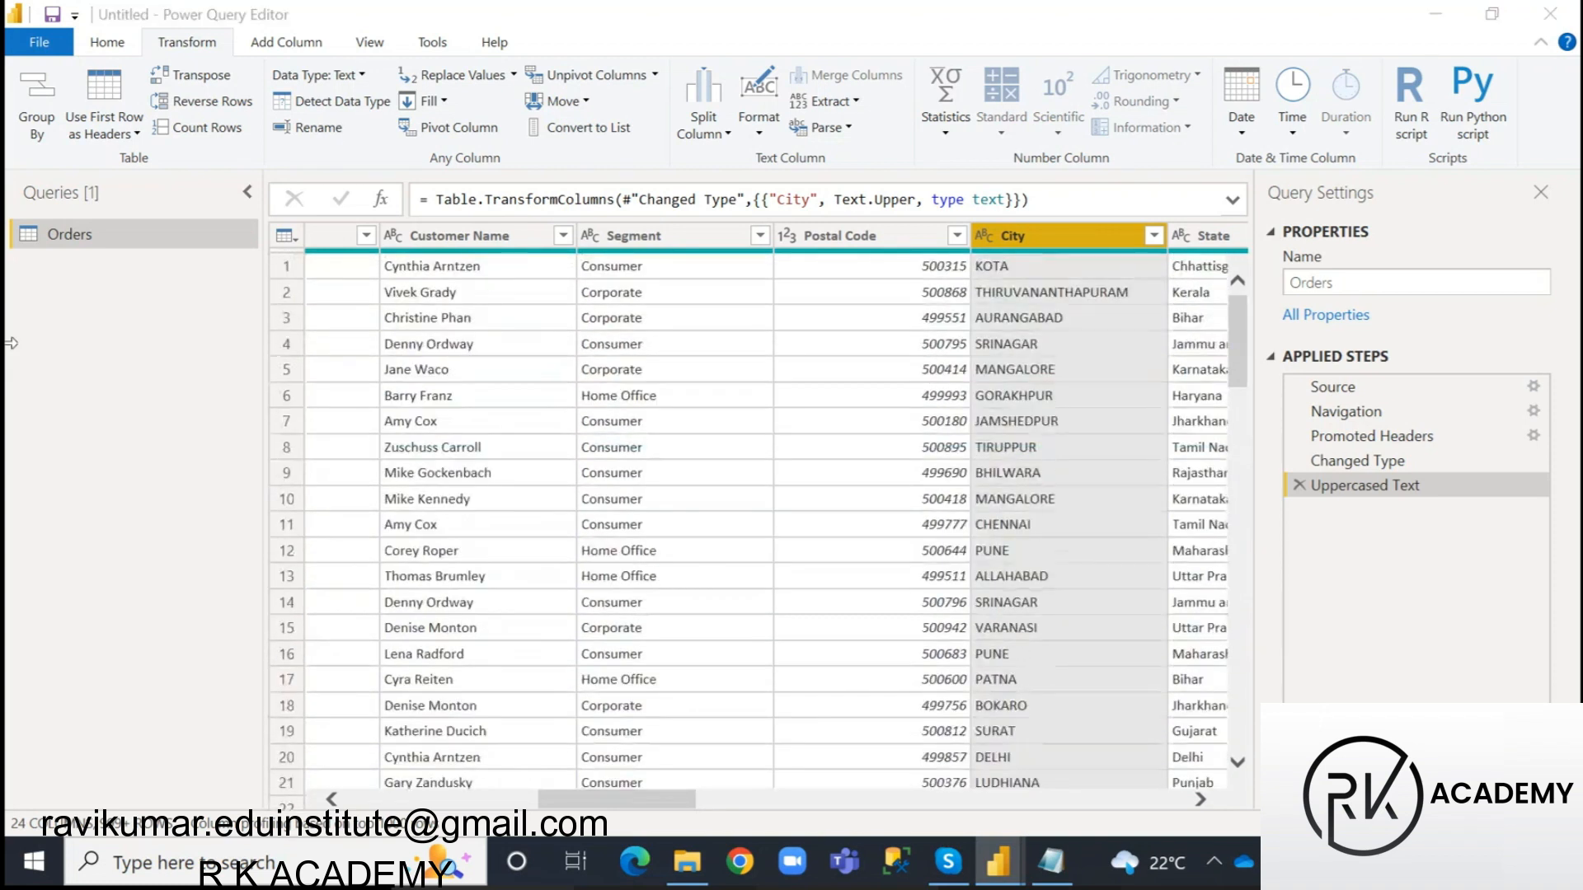
left_click(112, 41)
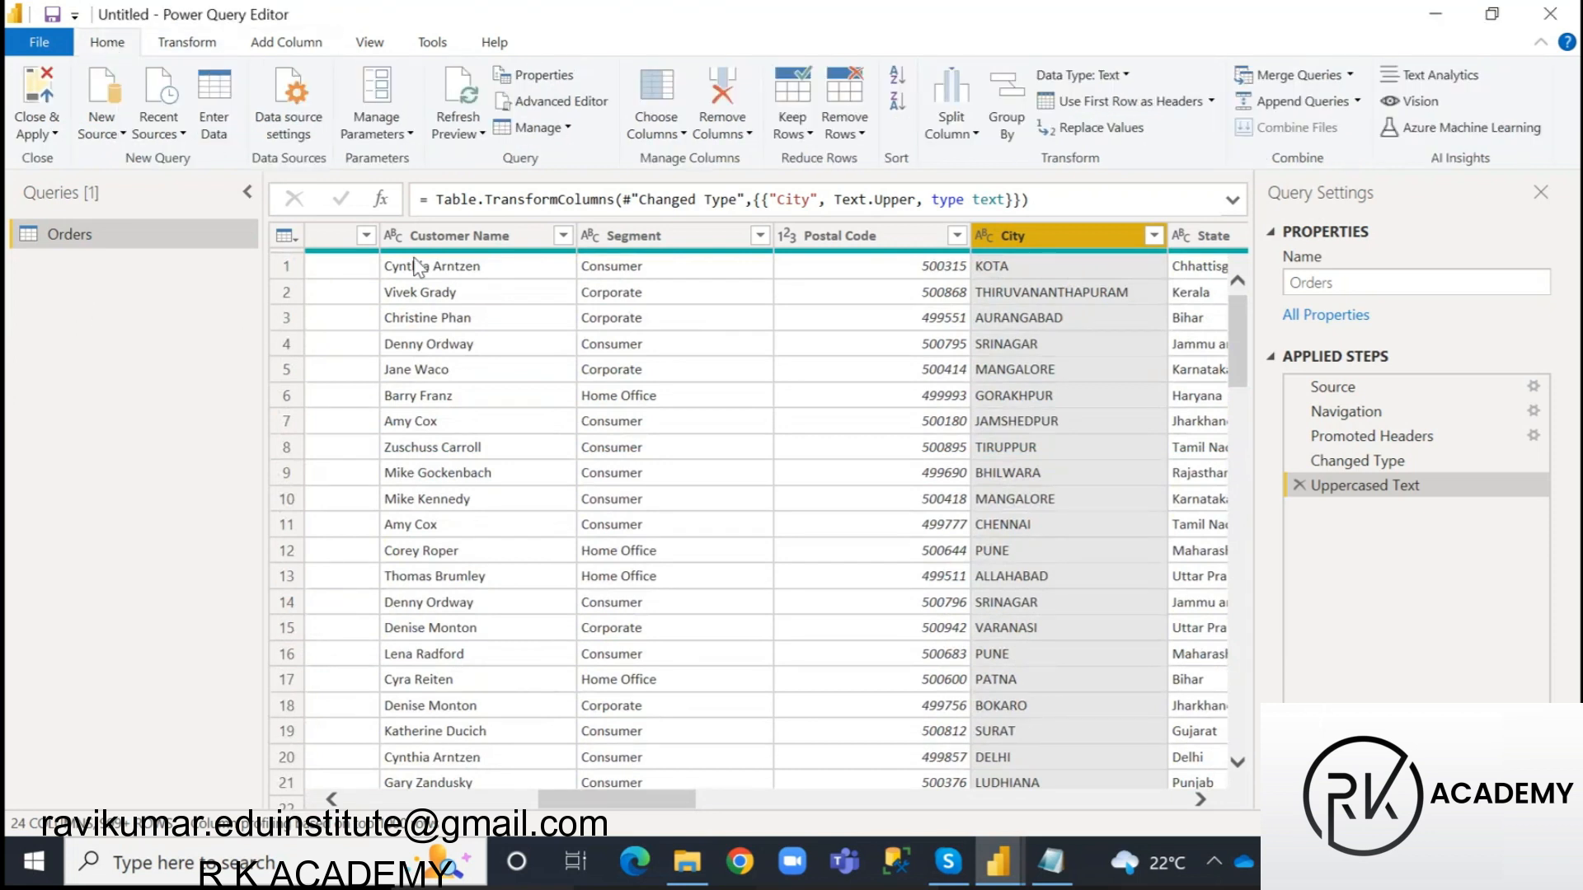
left_click(109, 97)
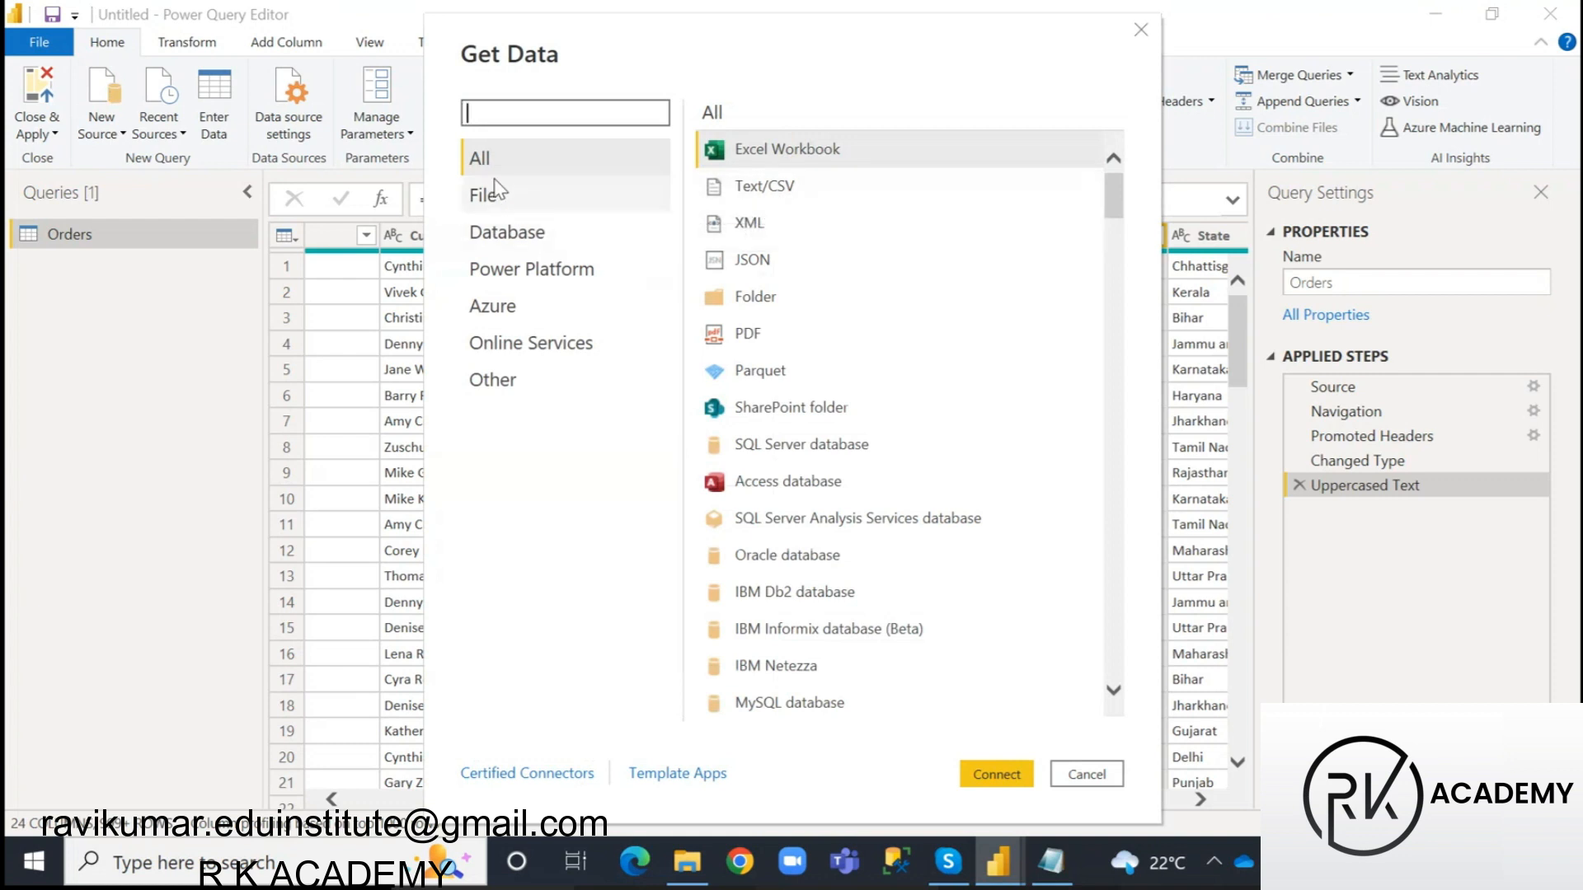
left_click(1095, 776)
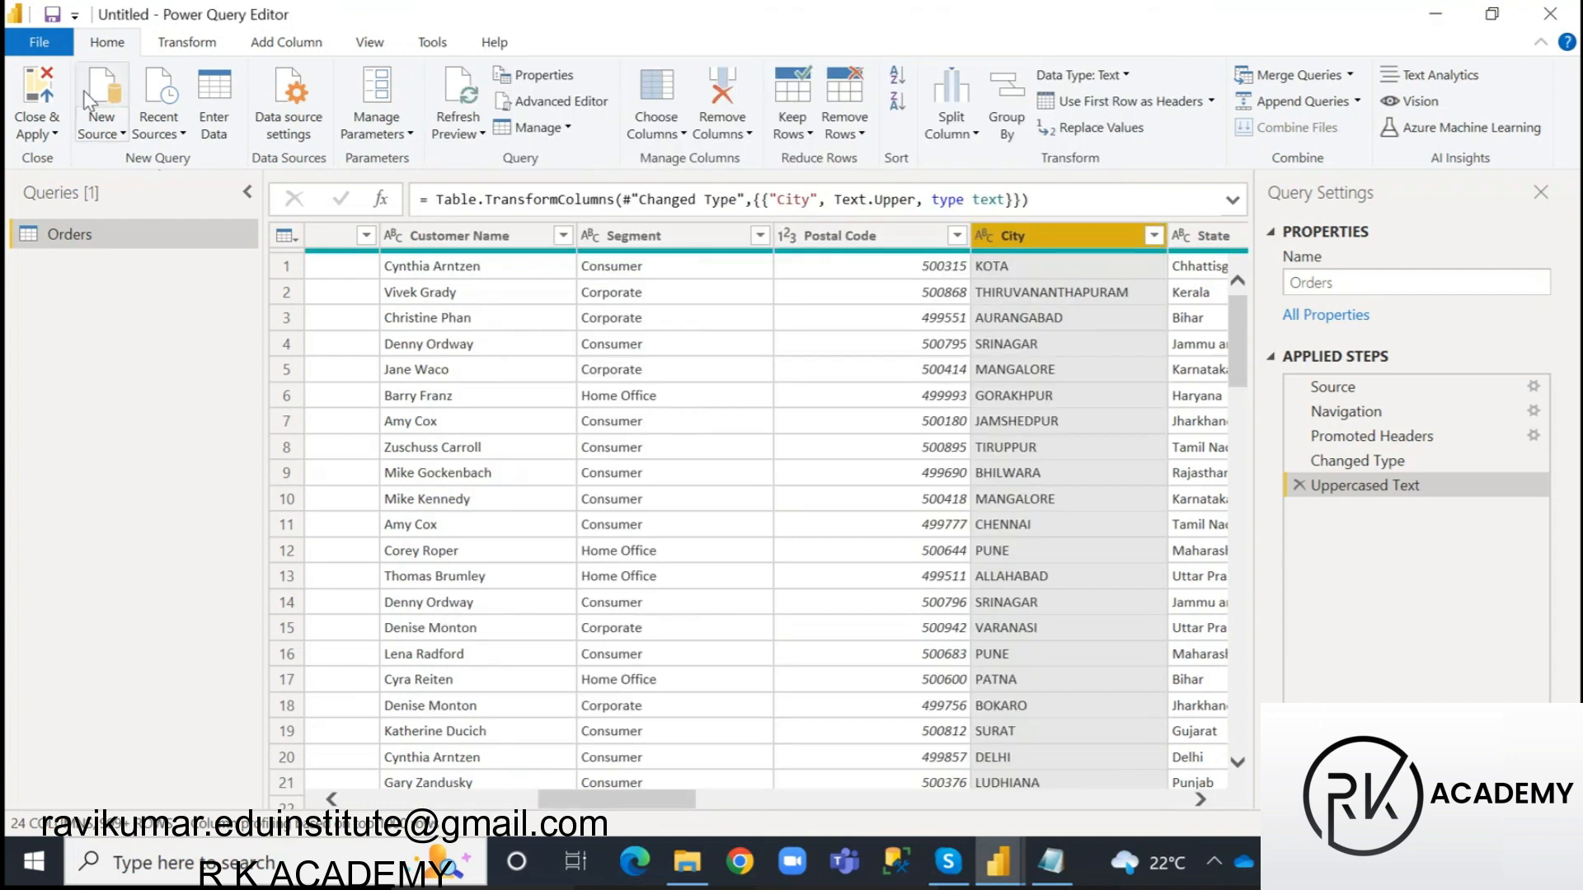
- Import the Sales table of ProductDatabase from the recent SQL Server source WISHYD6158\SQLSERVERKING and refresh its preview
left_click(163, 107)
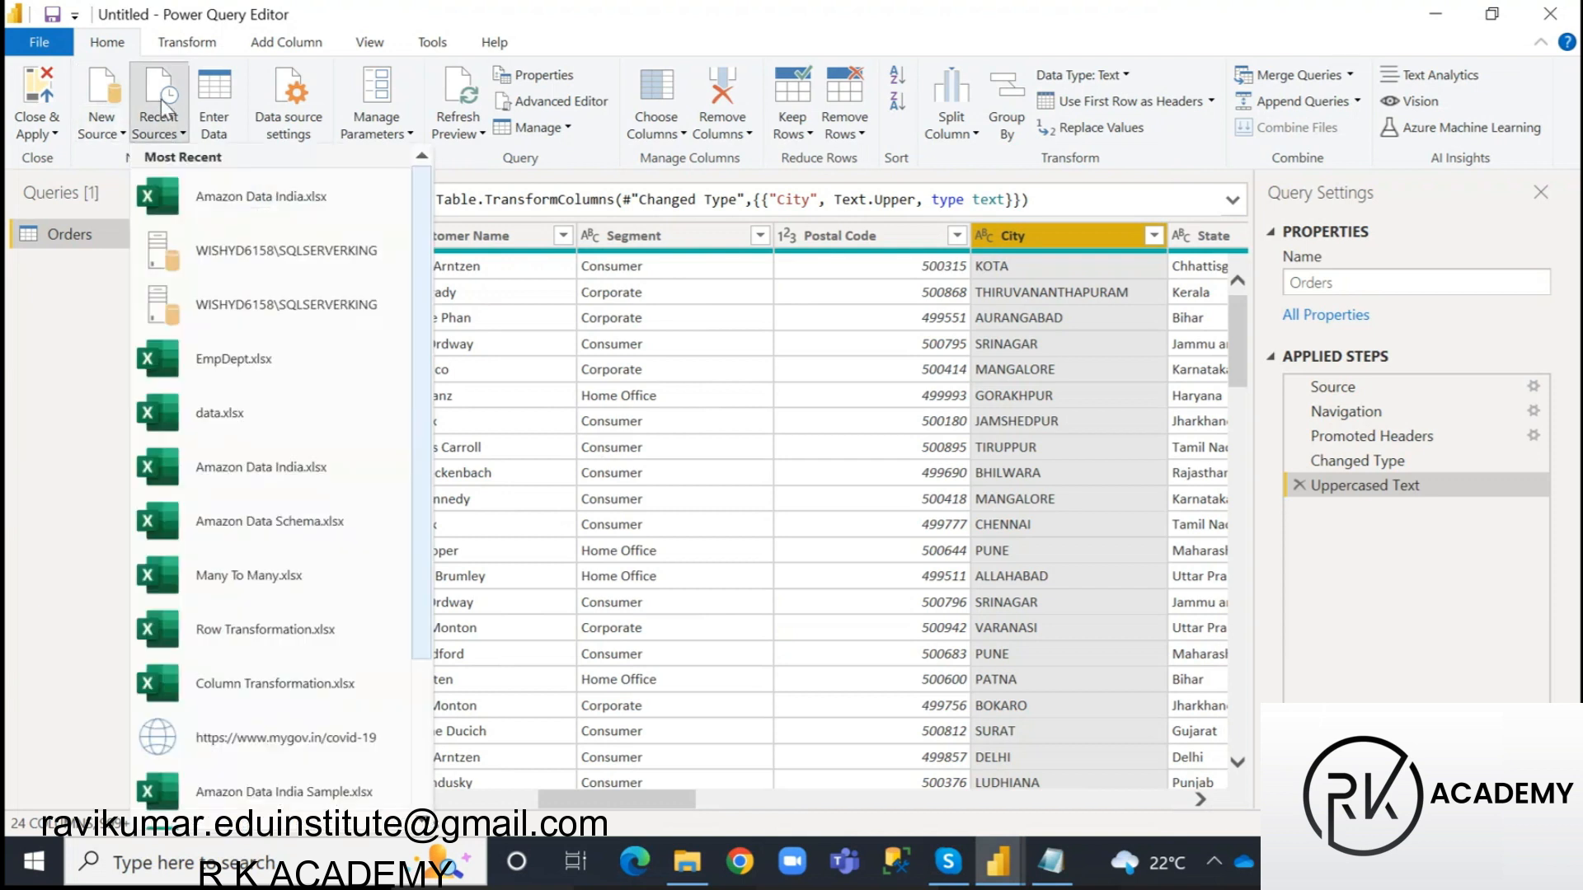
left_click(323, 255)
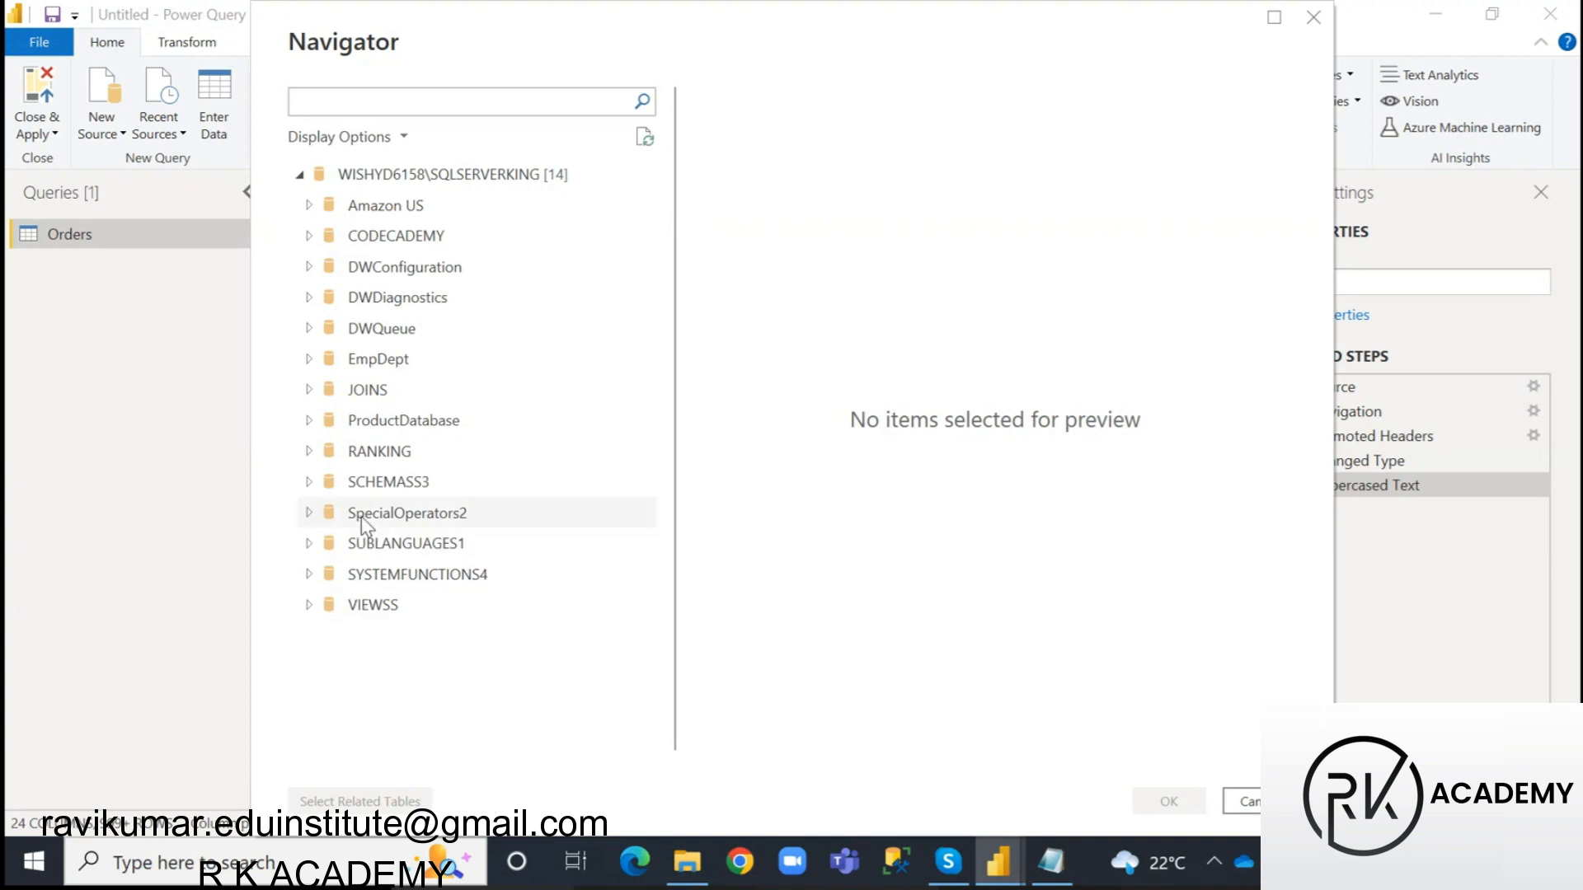
left_click(308, 420)
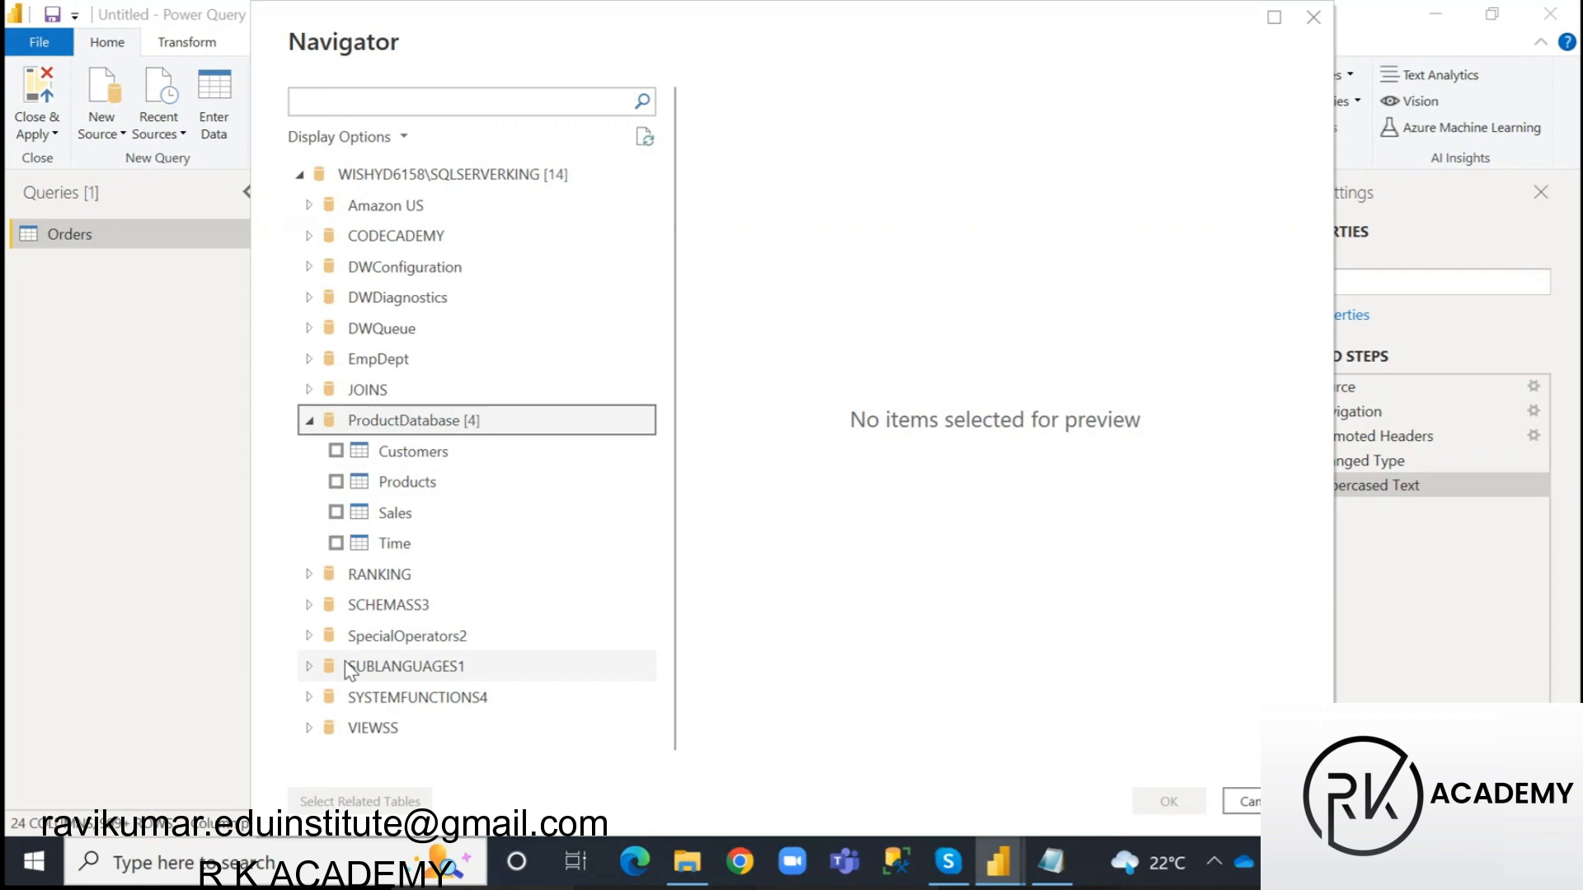
left_click(337, 512)
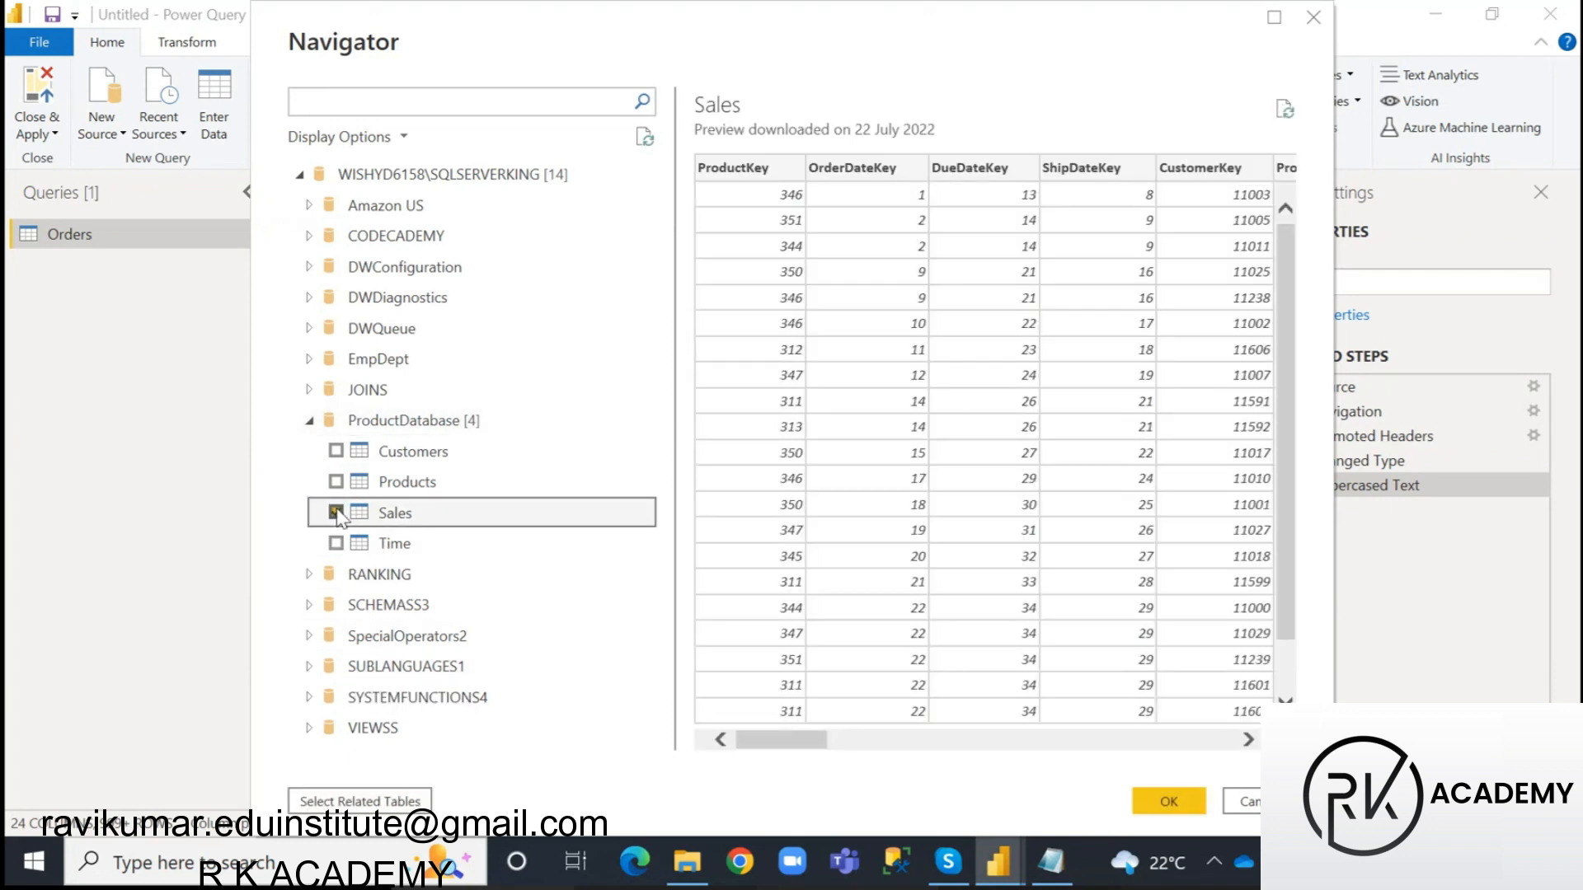
left_click(1176, 808)
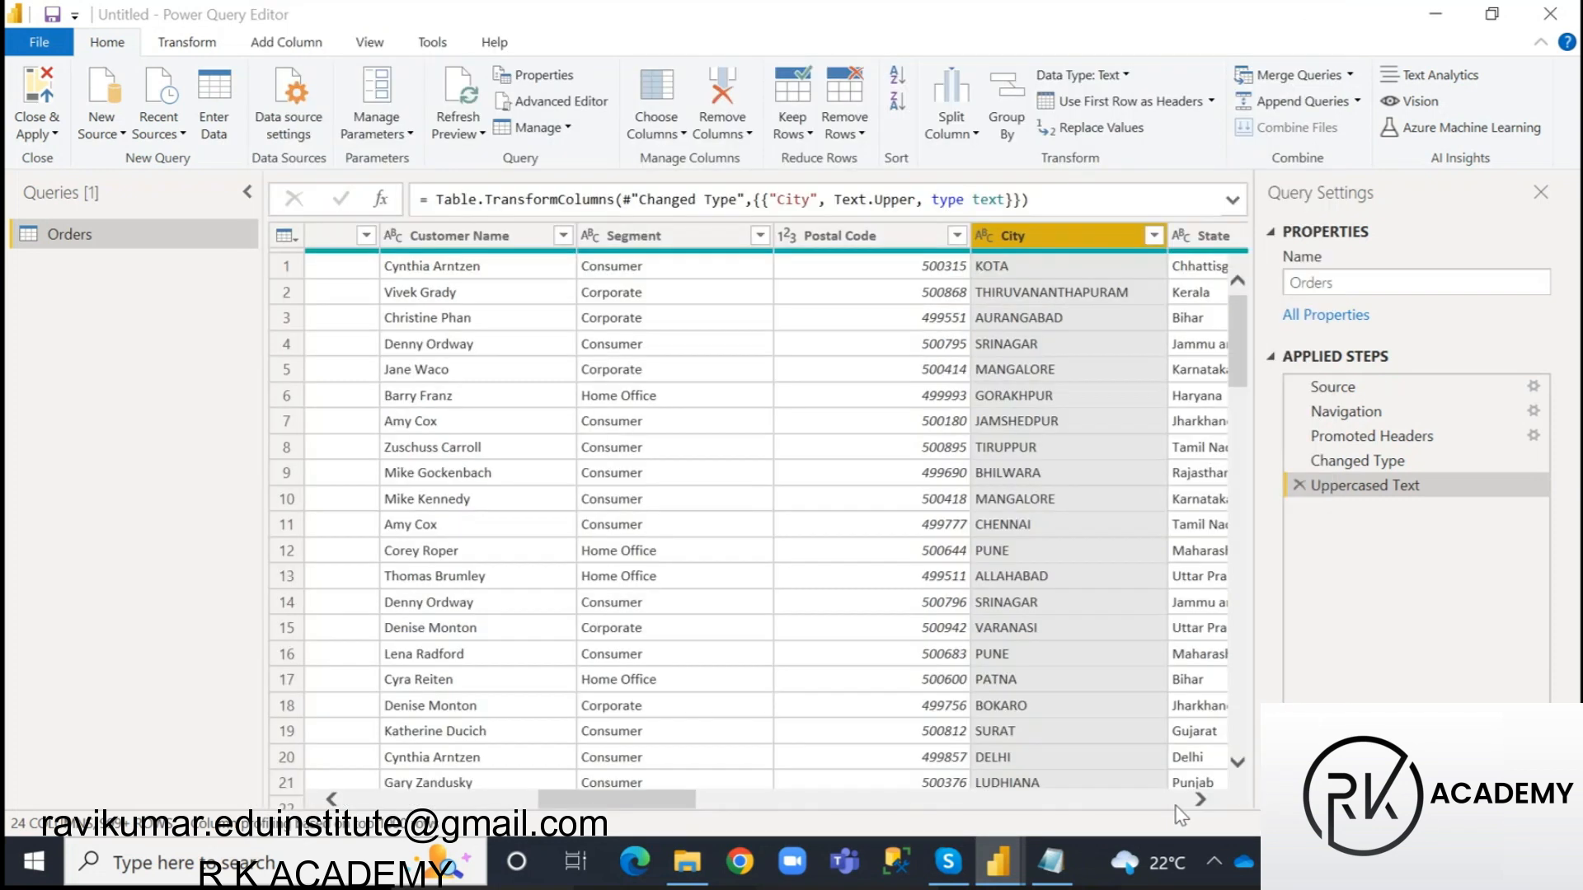
left_click(951, 550)
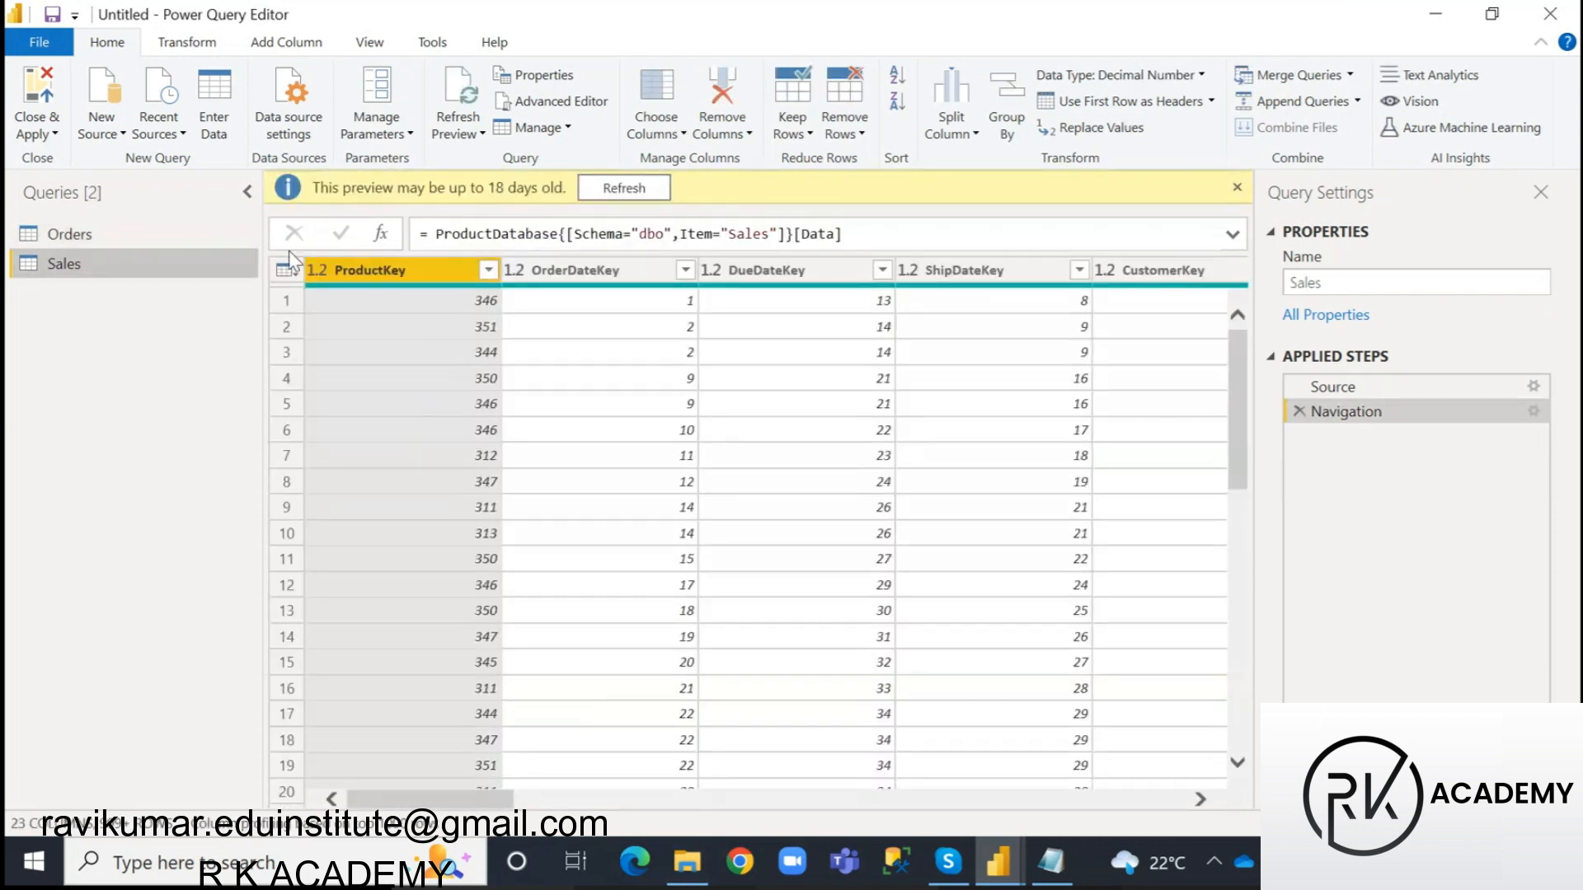
left_click(610, 190)
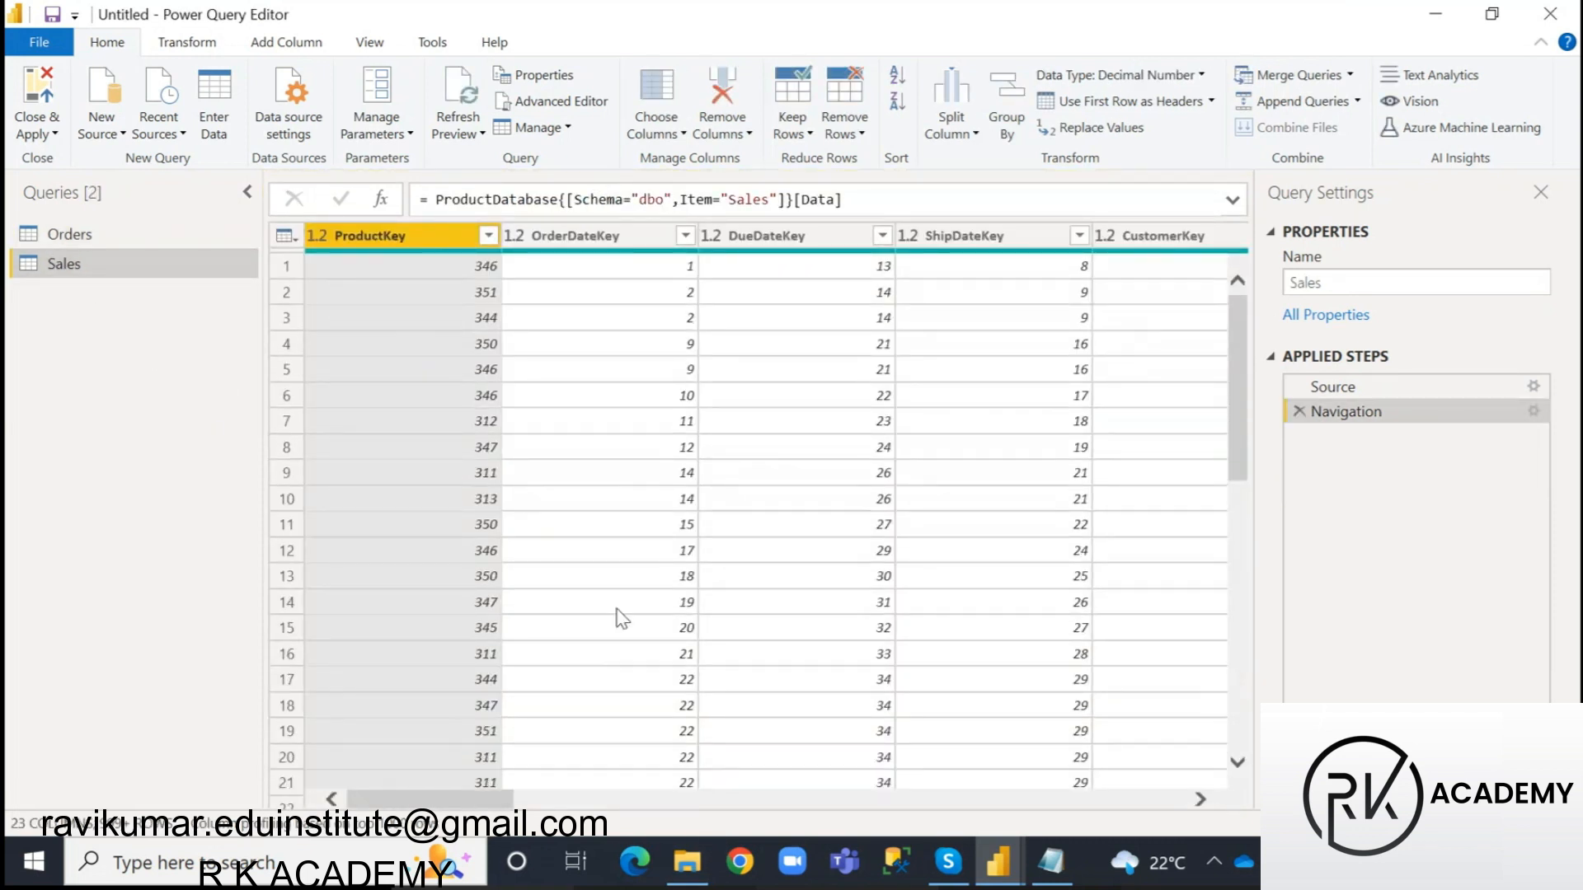
left_click(1005, 871)
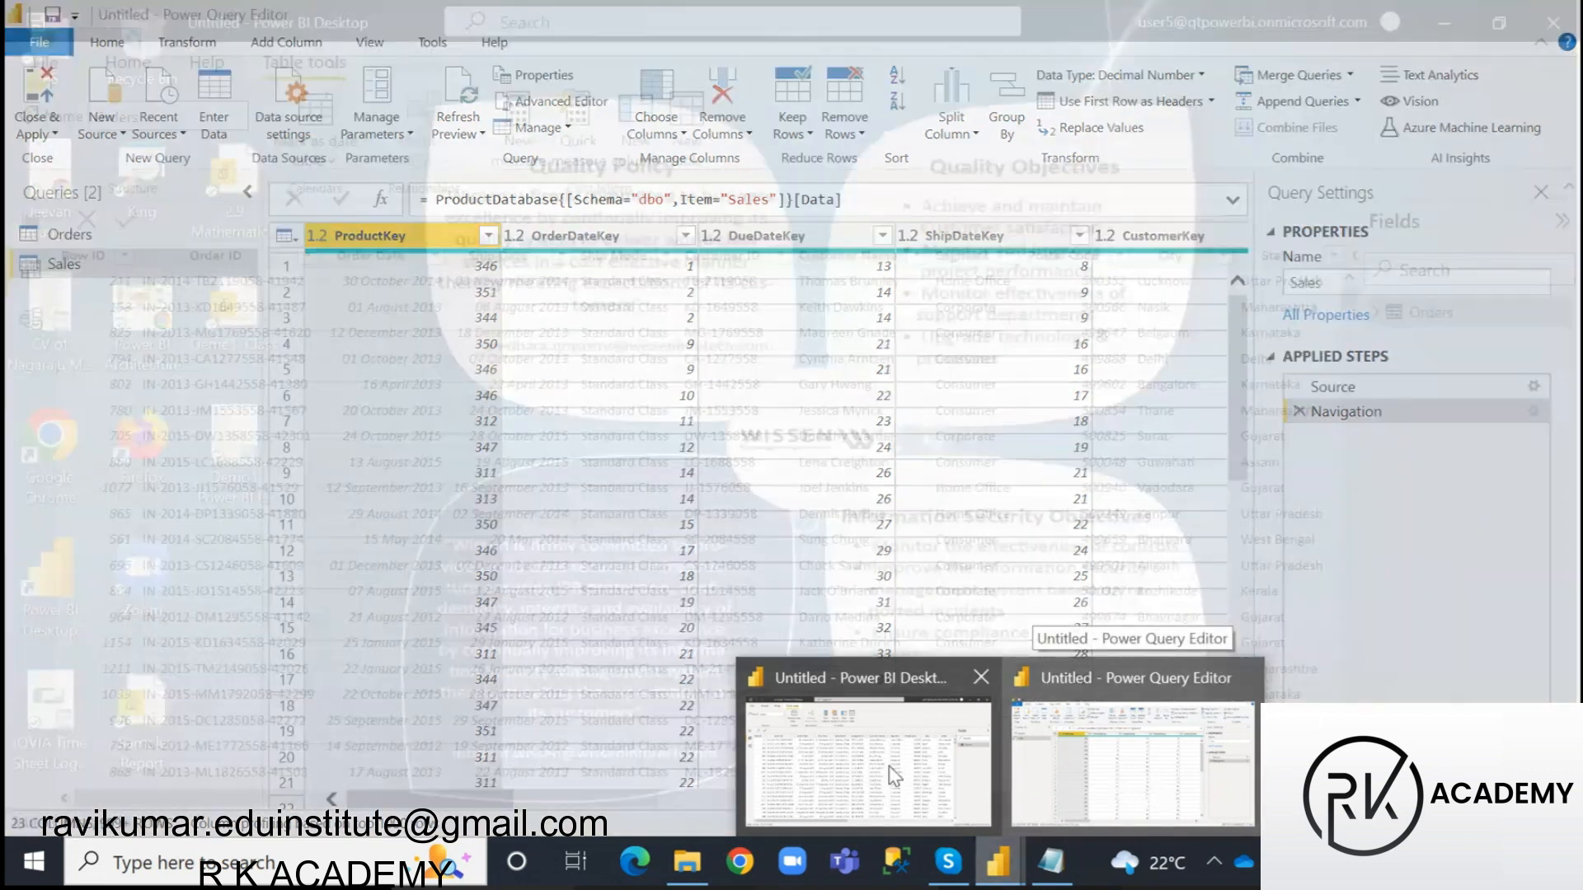
left_click(1047, 783)
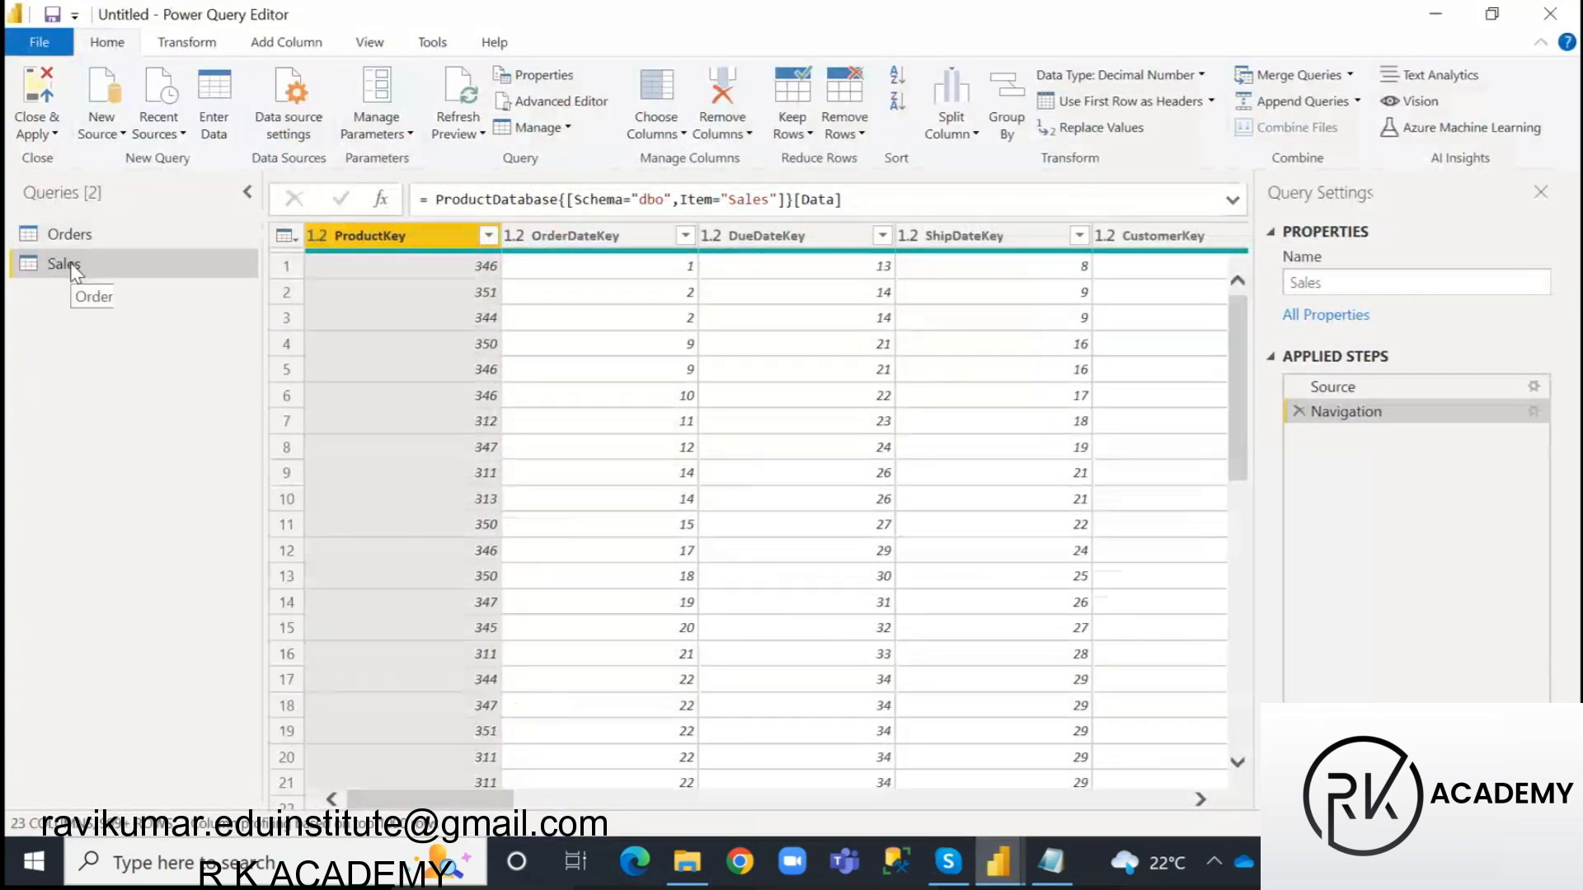
- Add a Year column to the Orders query, extracted from the Order Date column
left_click(77, 238)
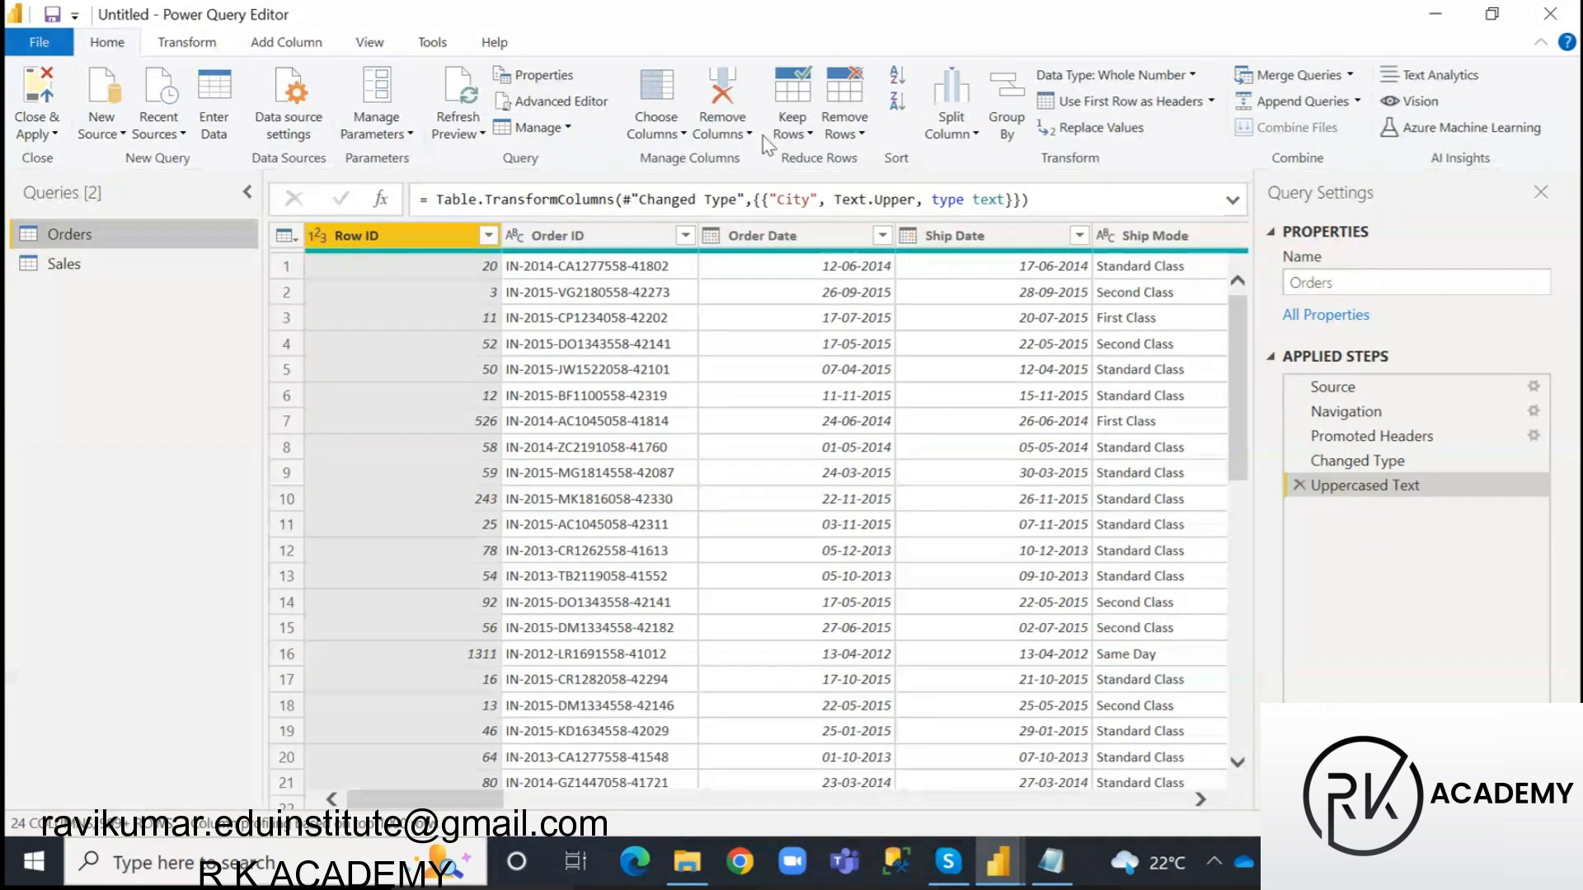
left_click(817, 240)
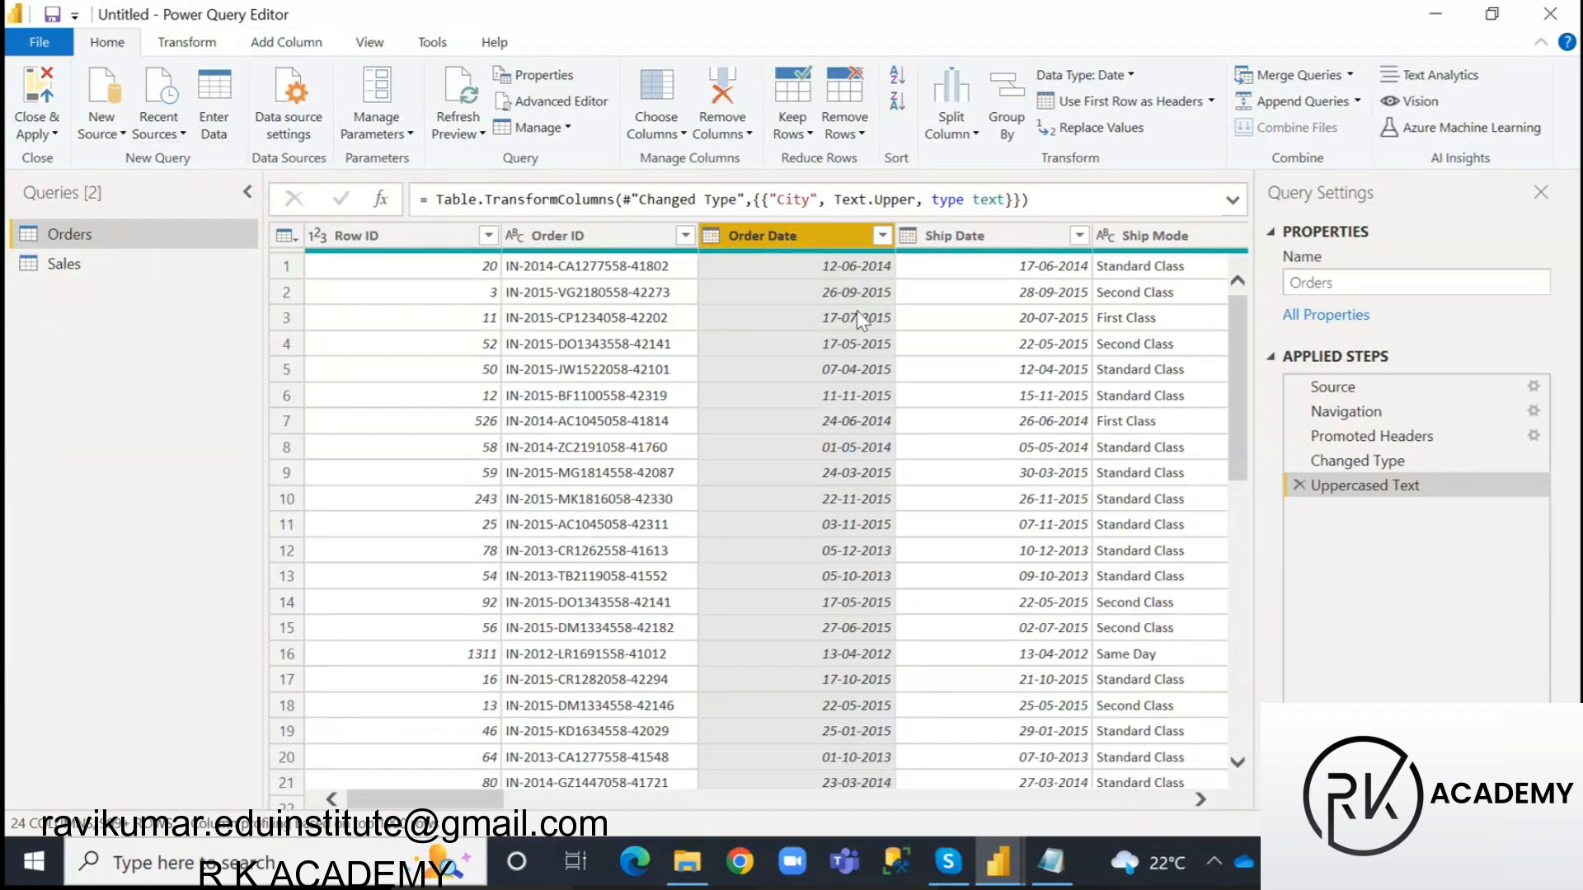
left_click(287, 46)
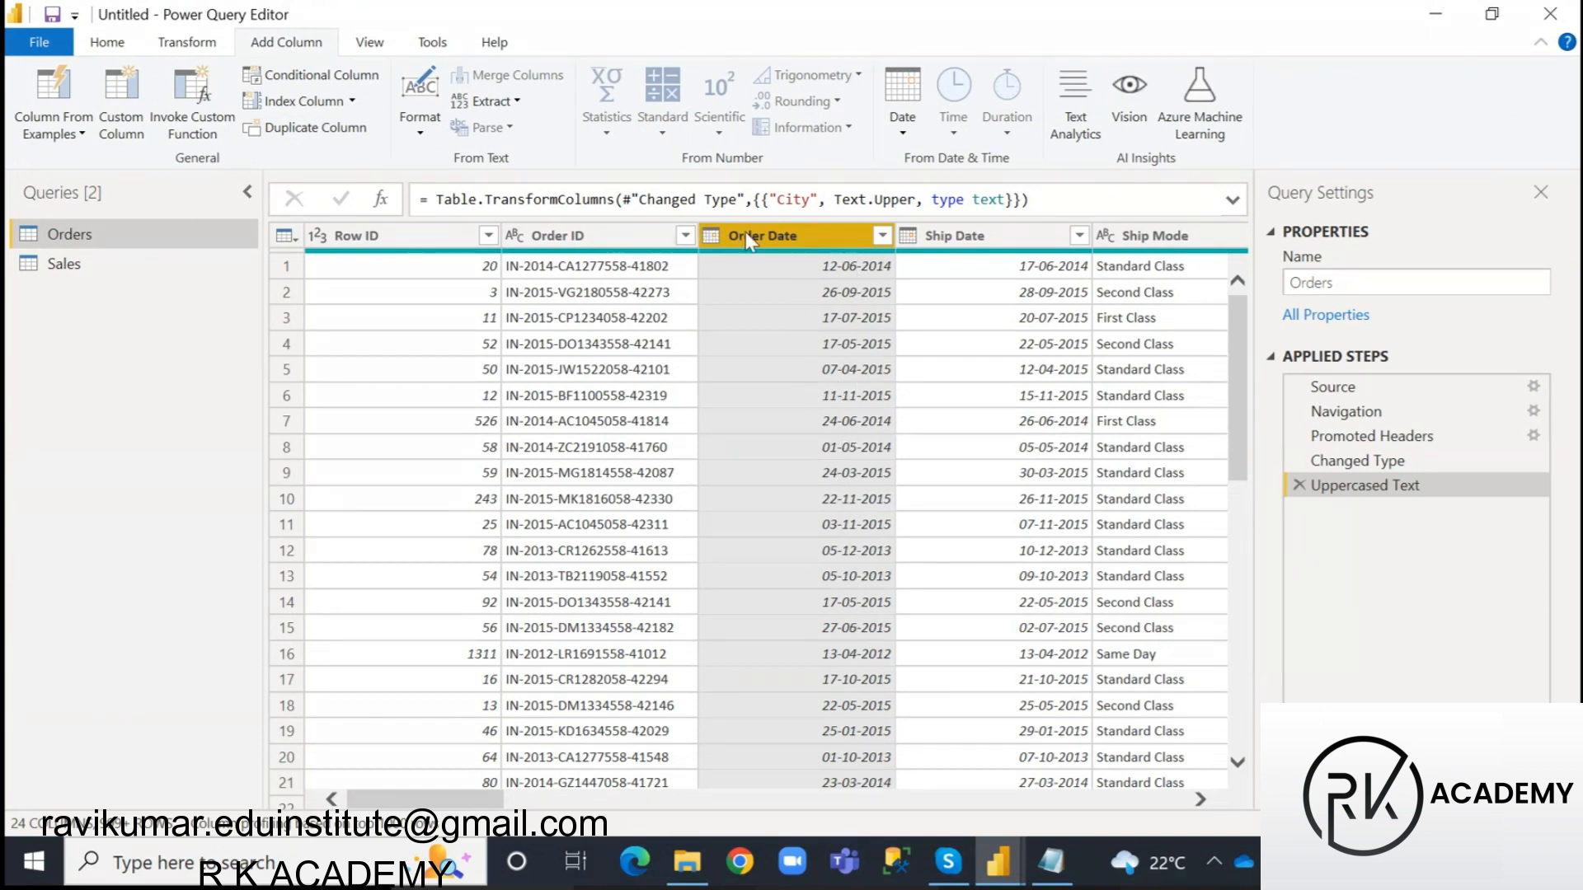
left_click(903, 135)
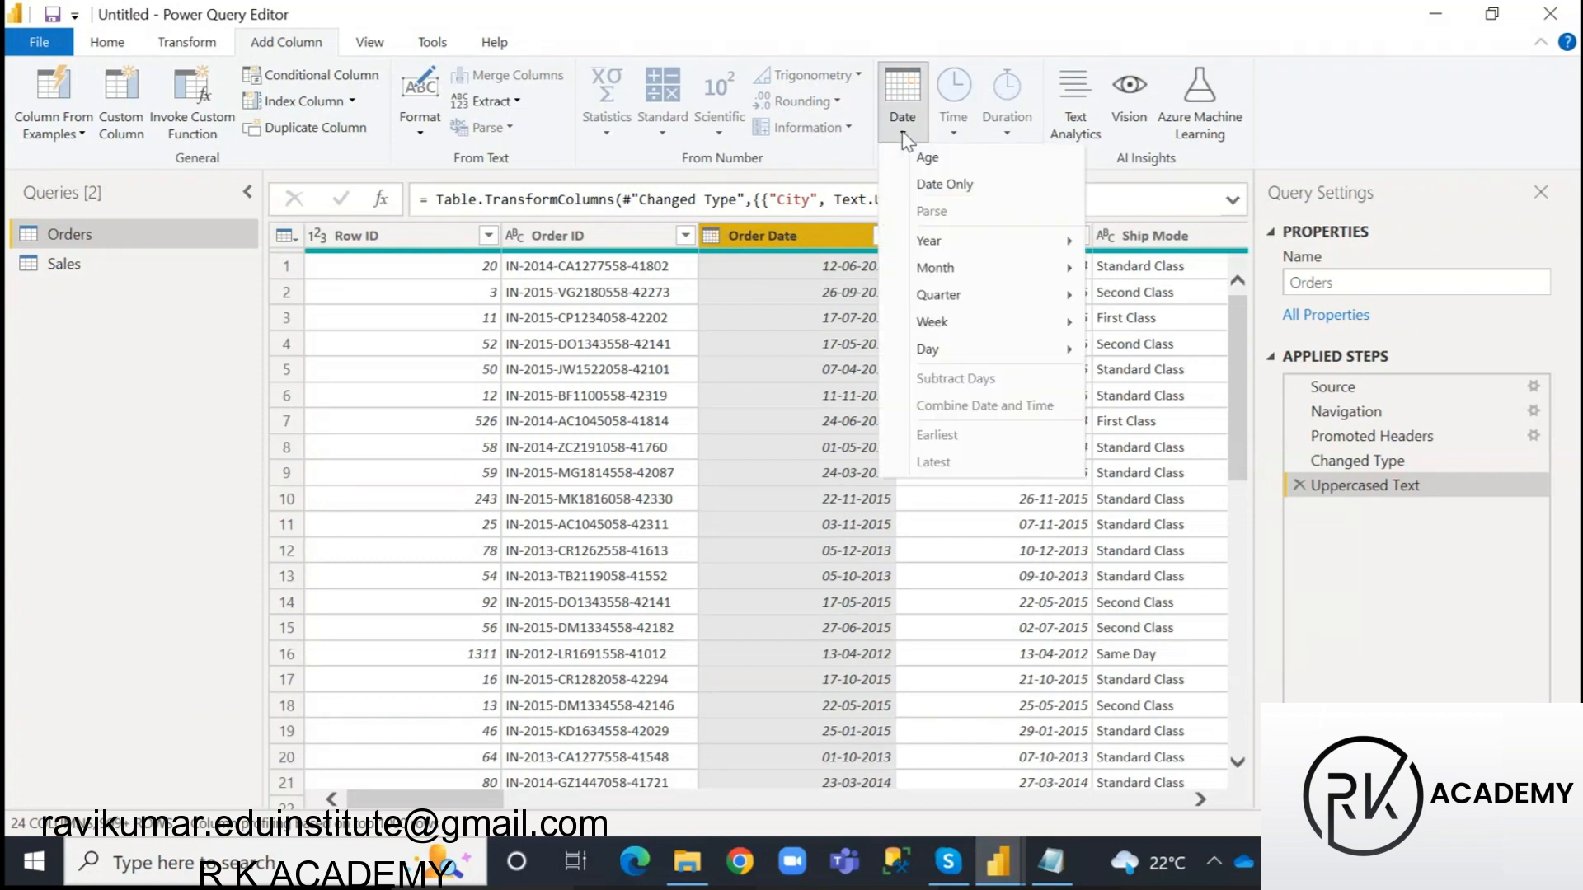
mouse_move(1063, 241)
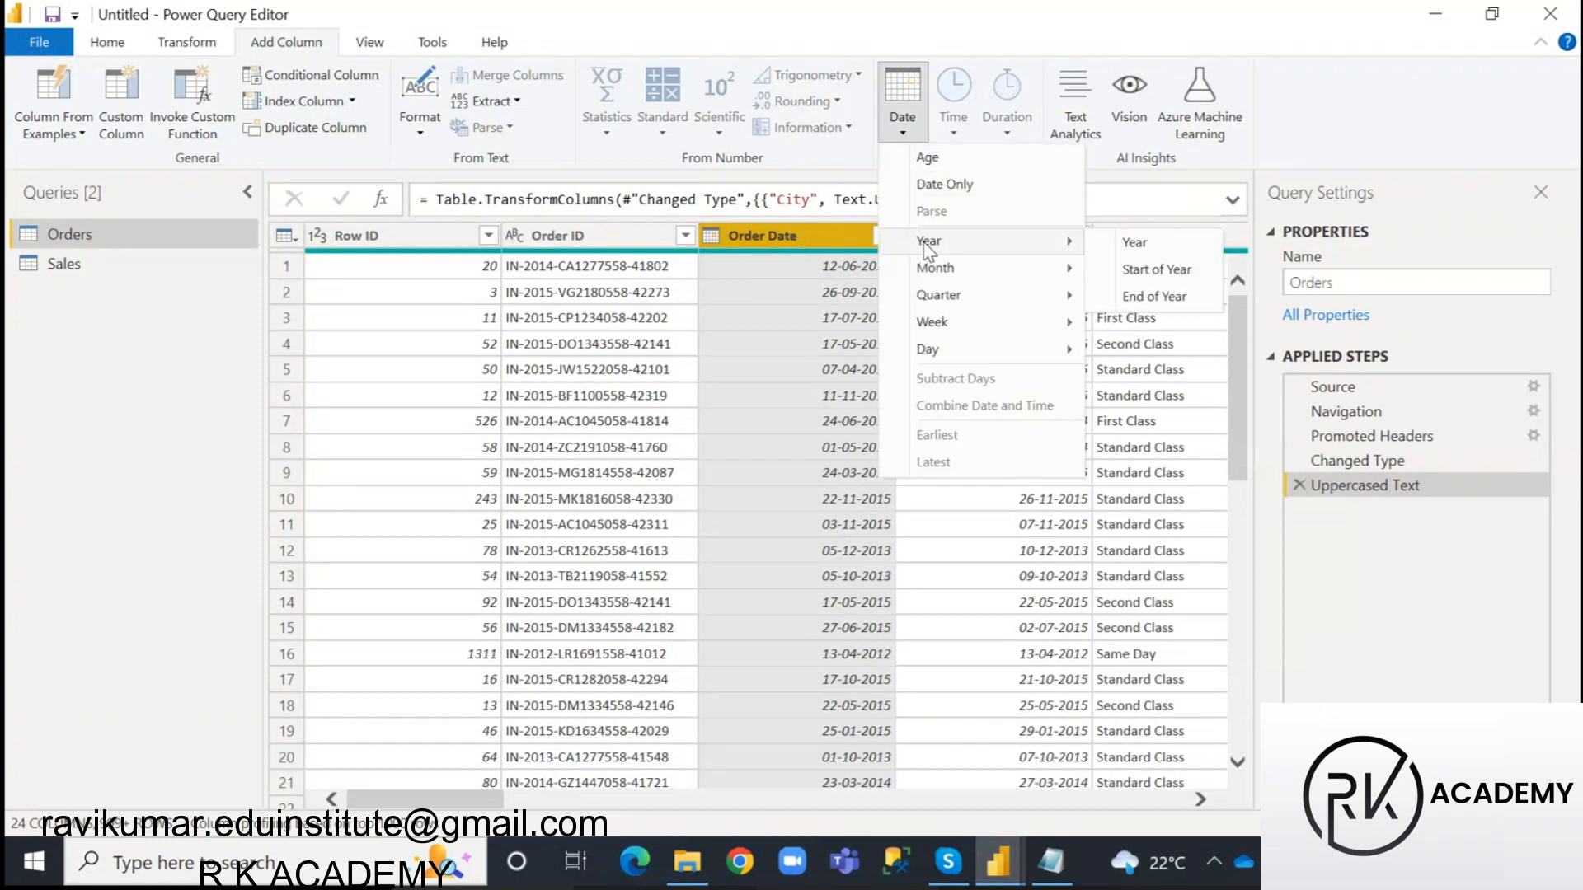
left_click(1136, 242)
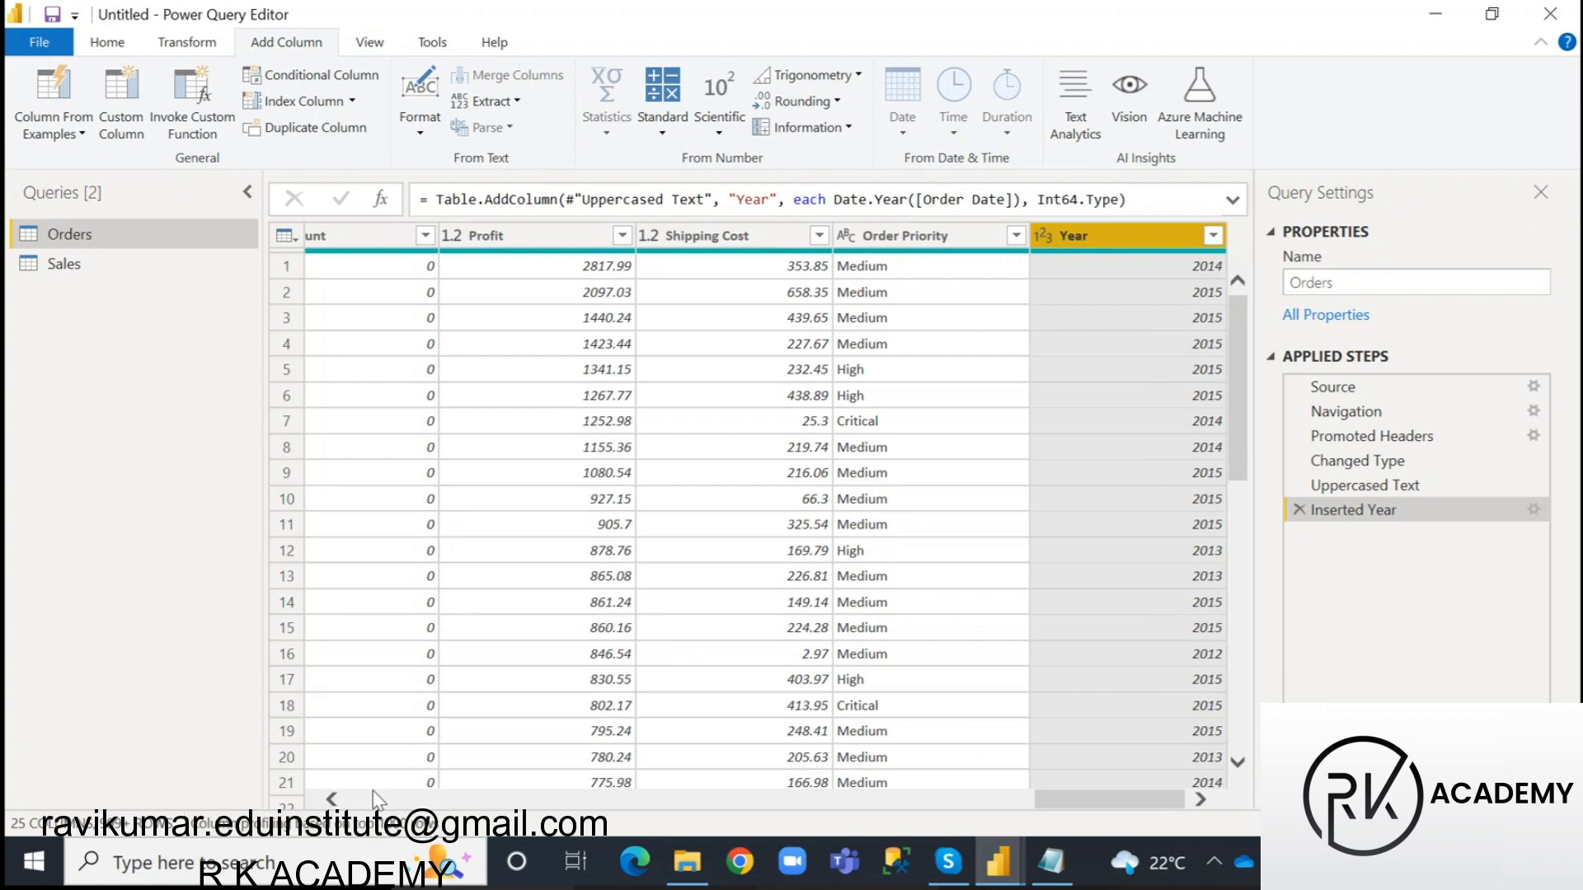
- View the Sales query and return to the Orders query with the general query commands available
left_click(66, 266)
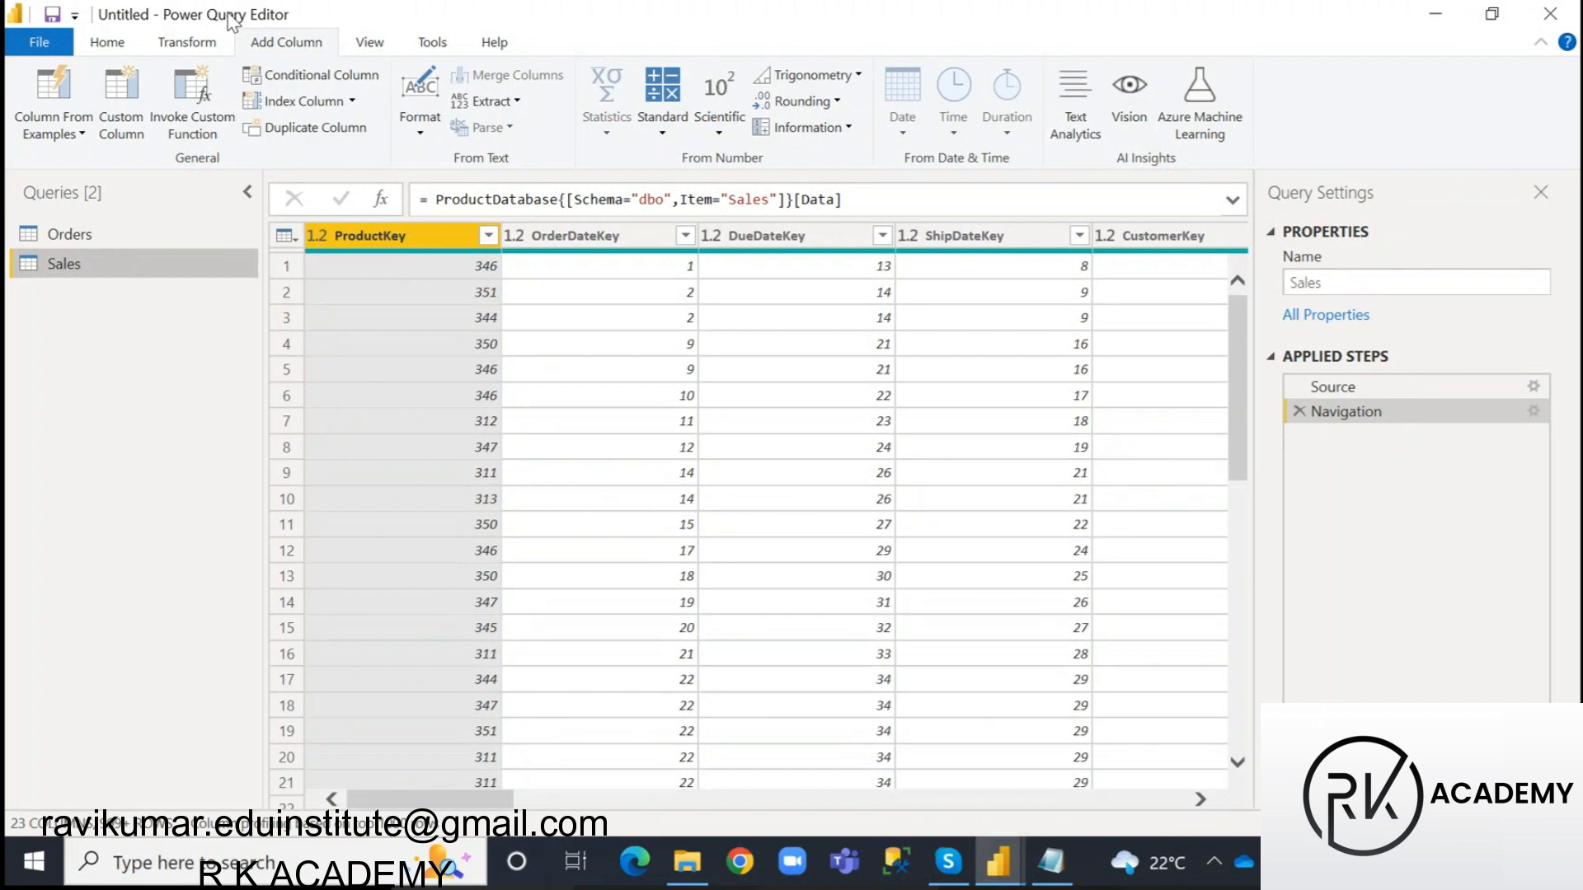
left_click(121, 41)
left_click(72, 234)
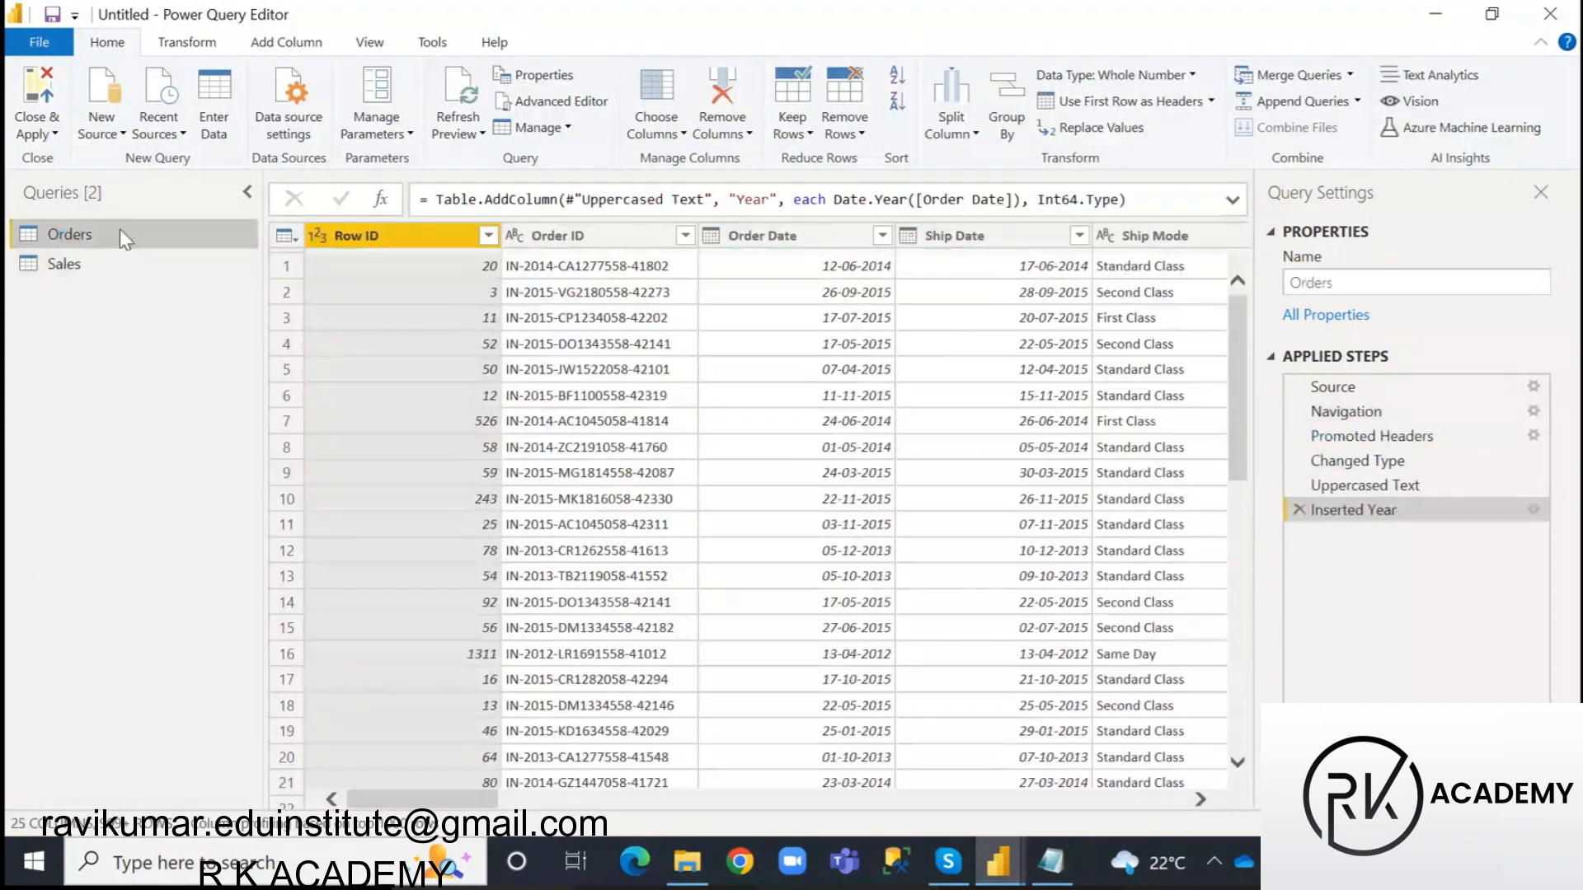
- Round the SalesAmount column of the Sales query to 2 decimal places
left_click(72, 266)
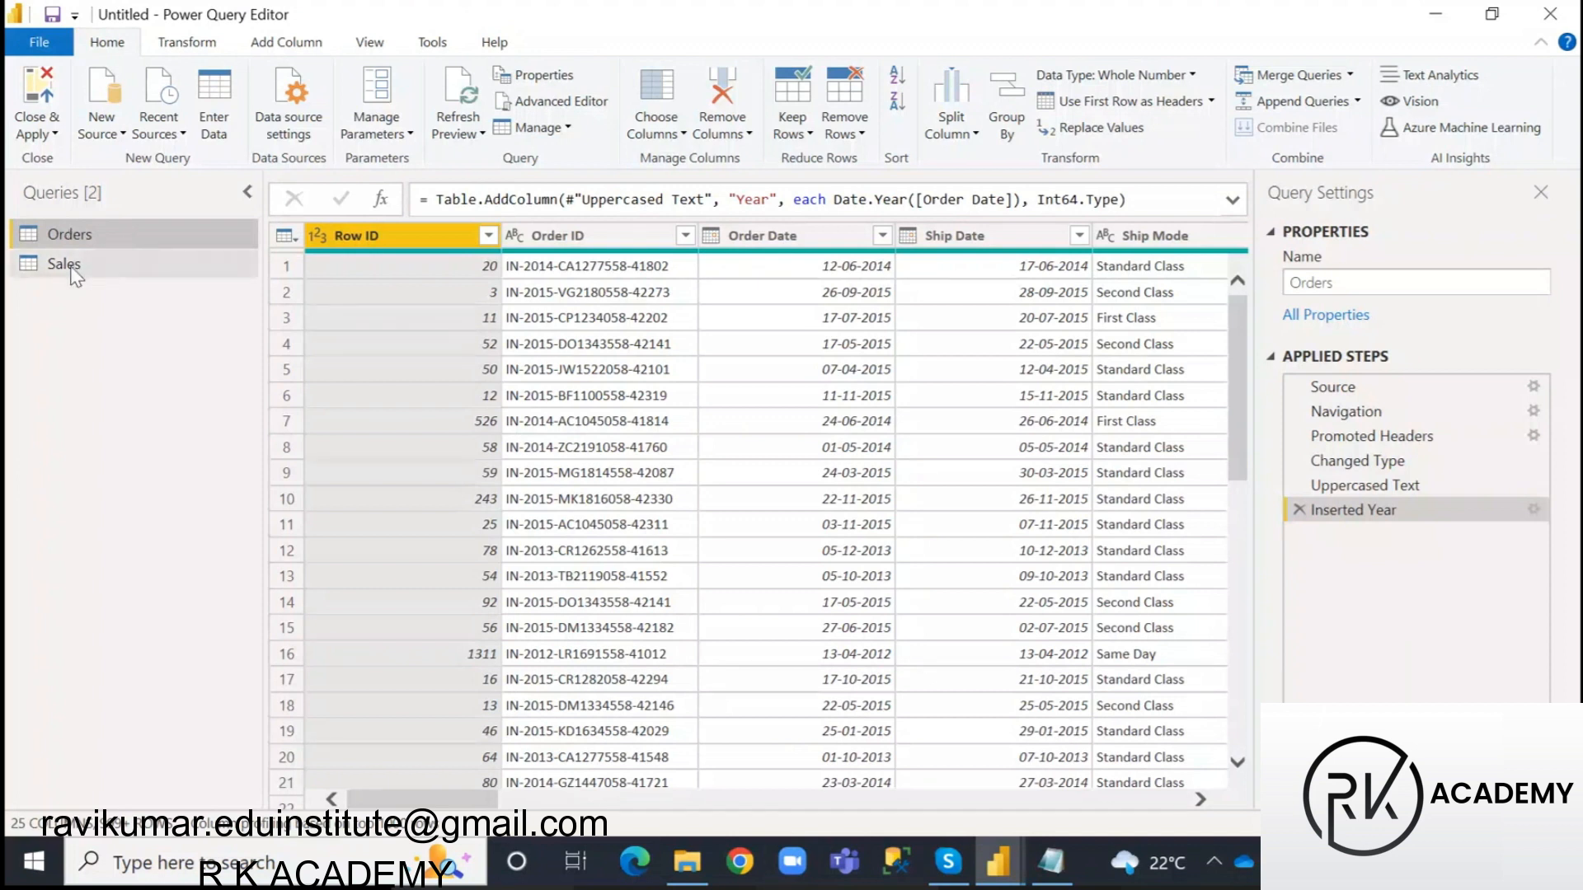
left_click_drag(443, 800, 993, 804)
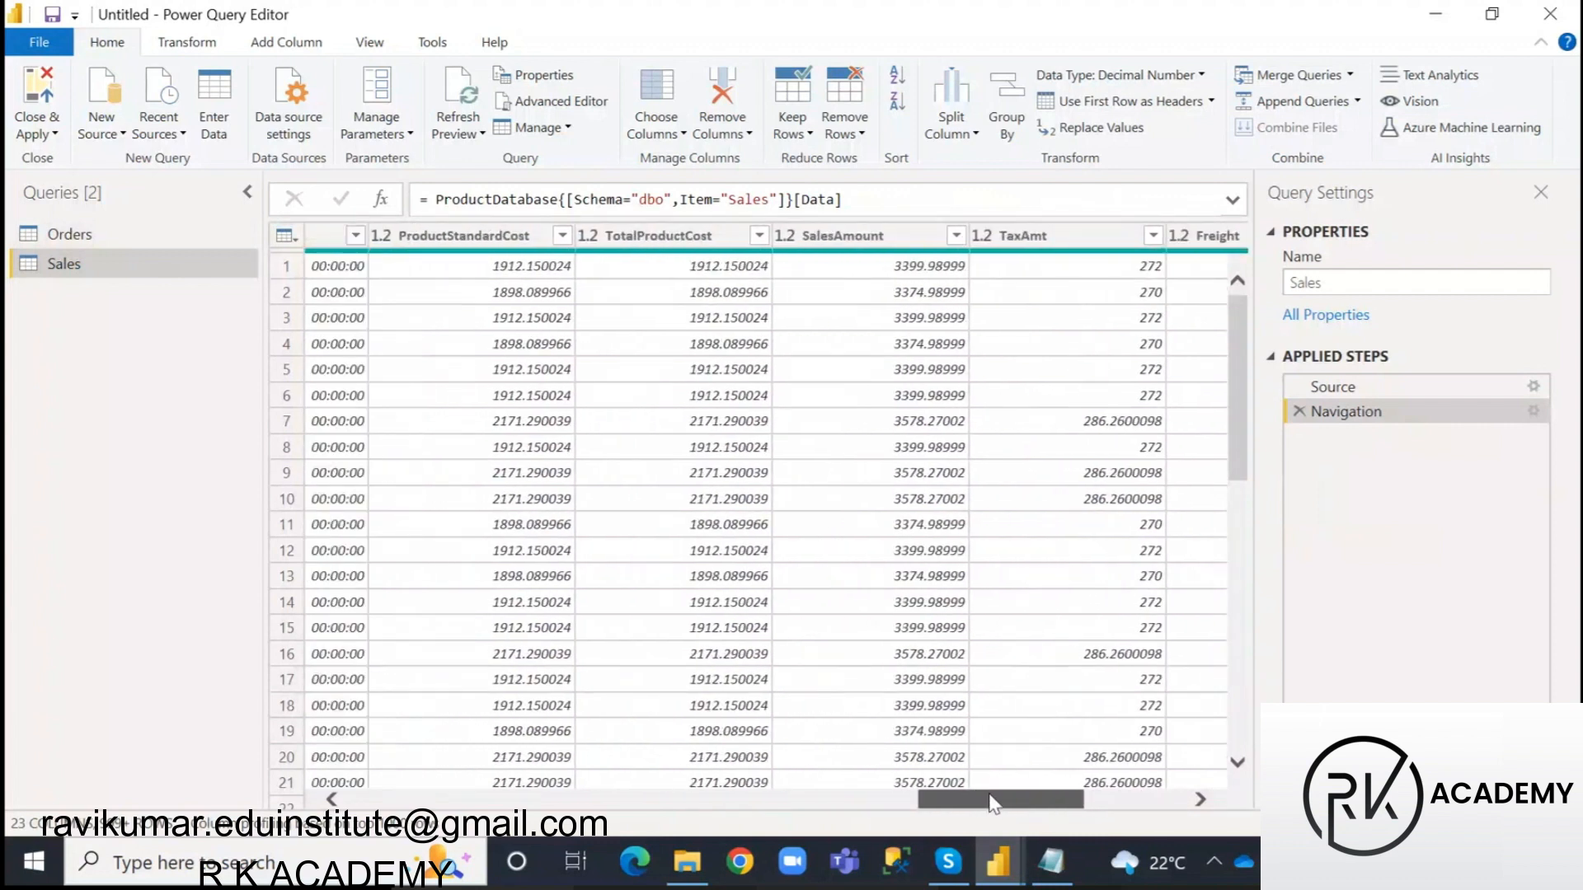
left_click(878, 235)
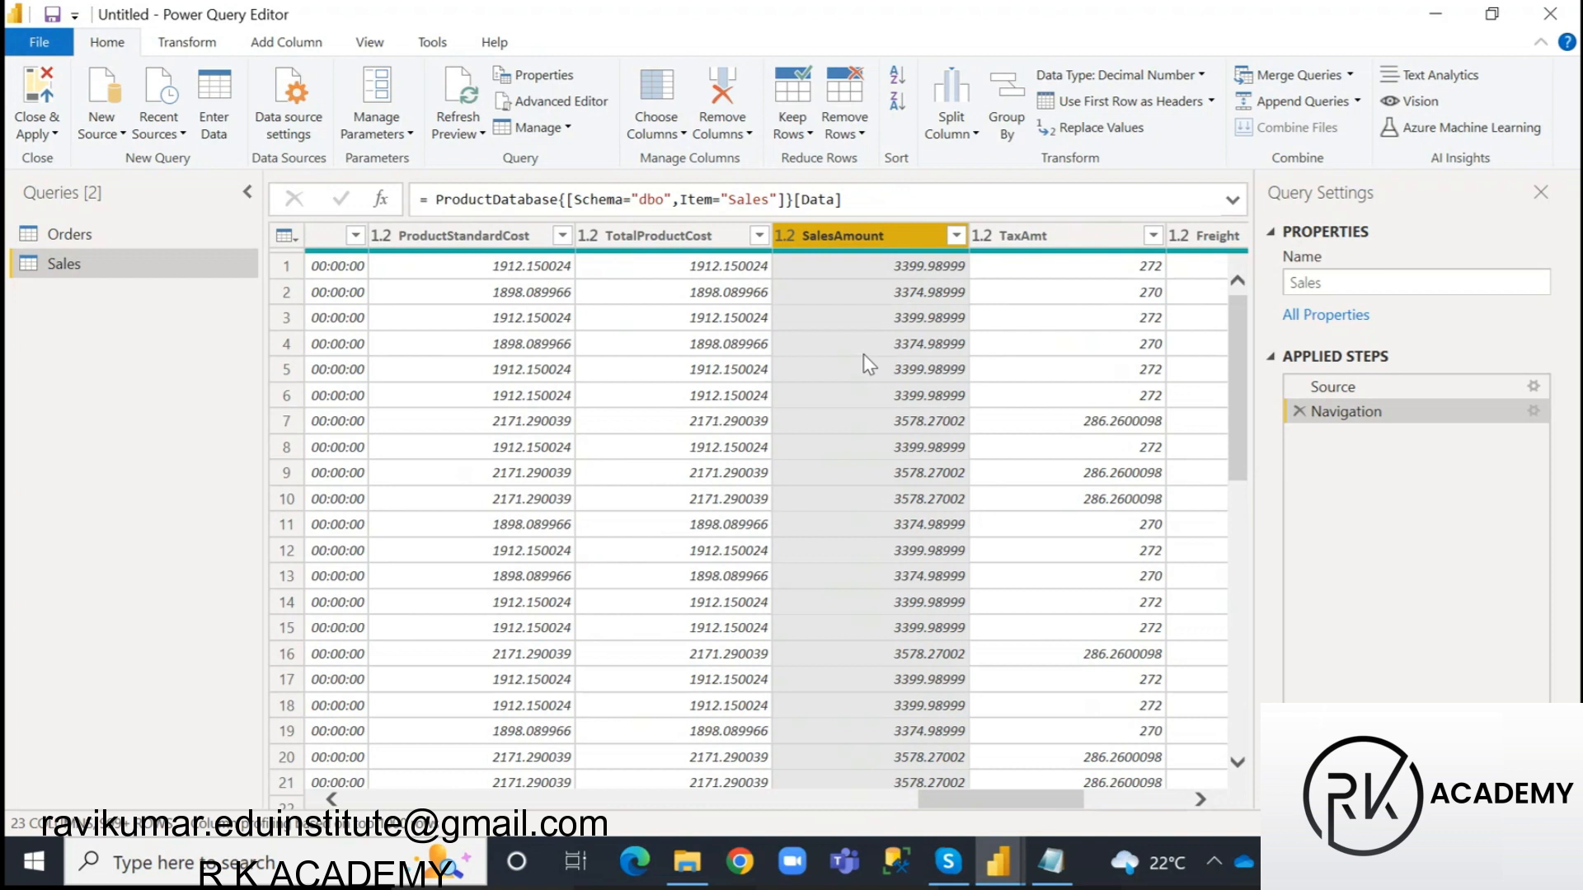
left_click(180, 45)
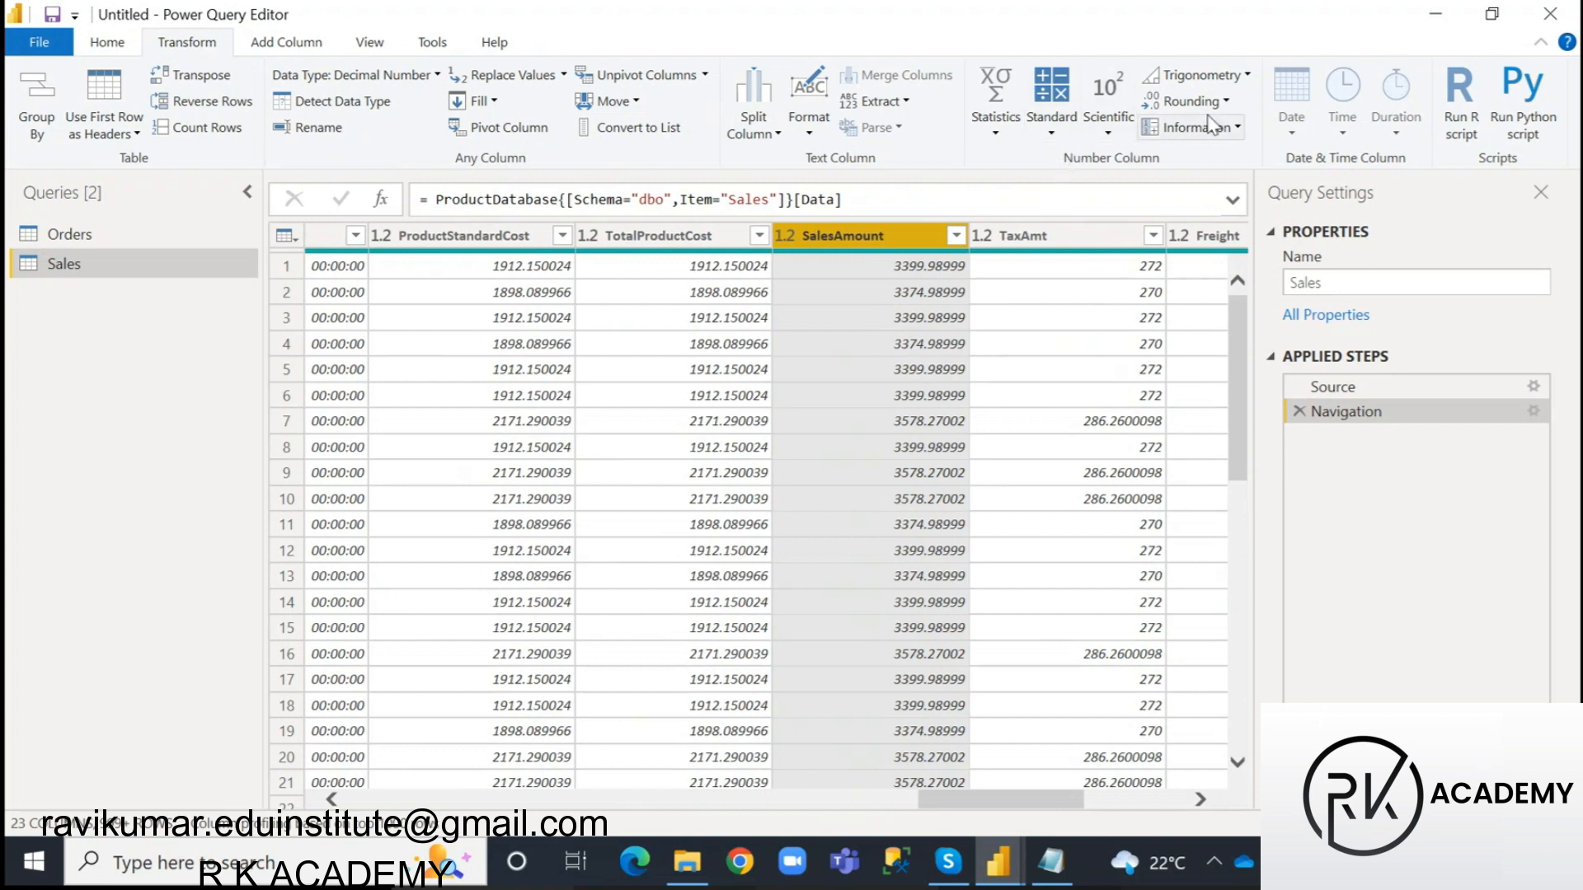
left_click(1227, 102)
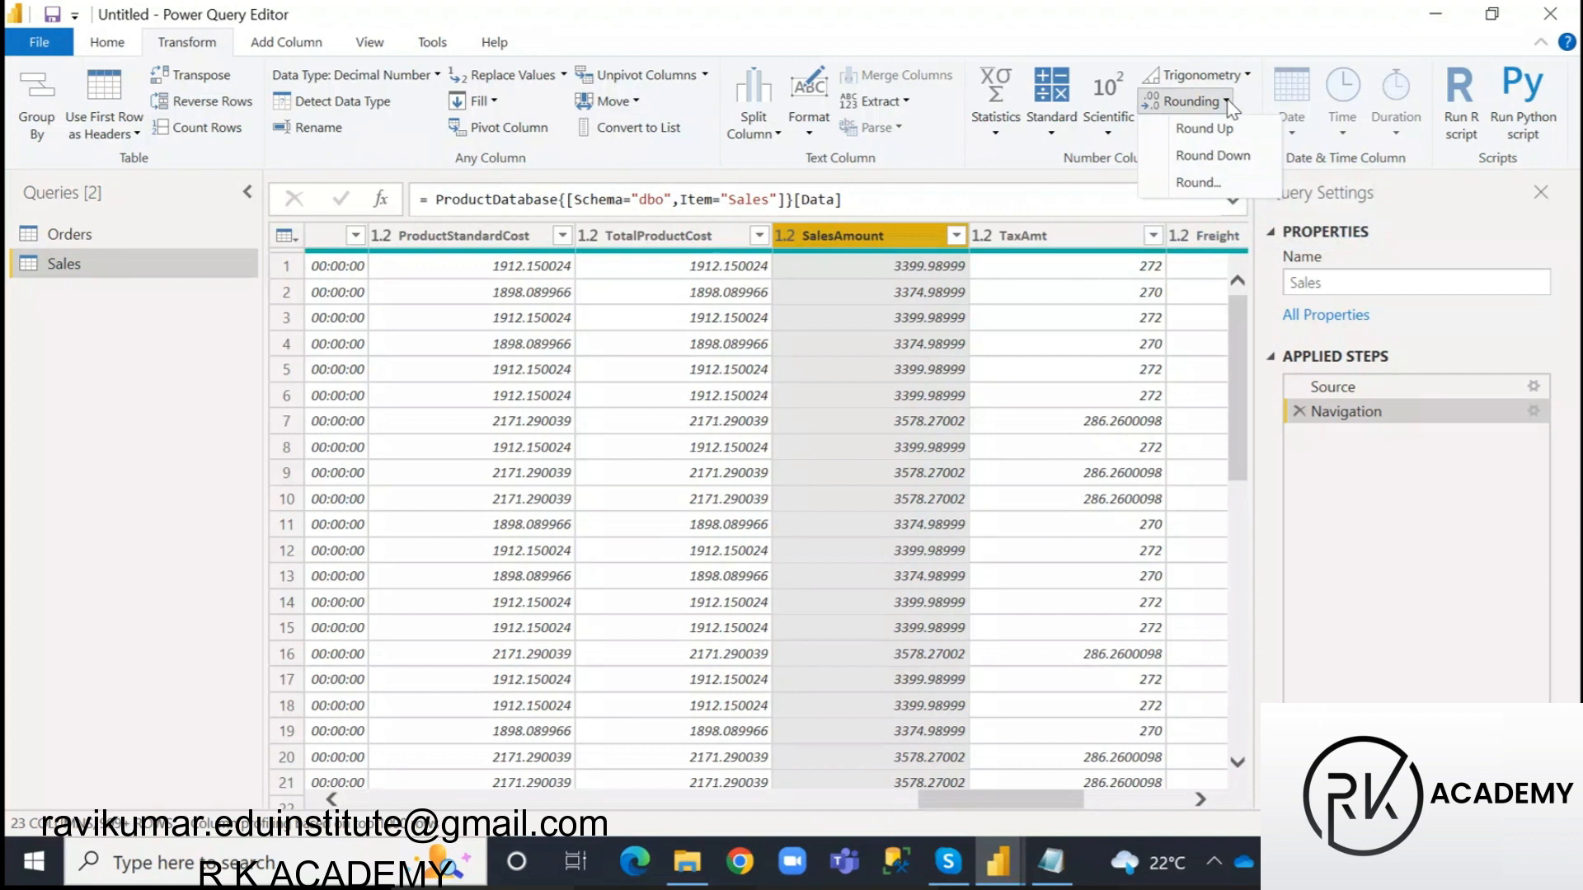
left_click(1201, 183)
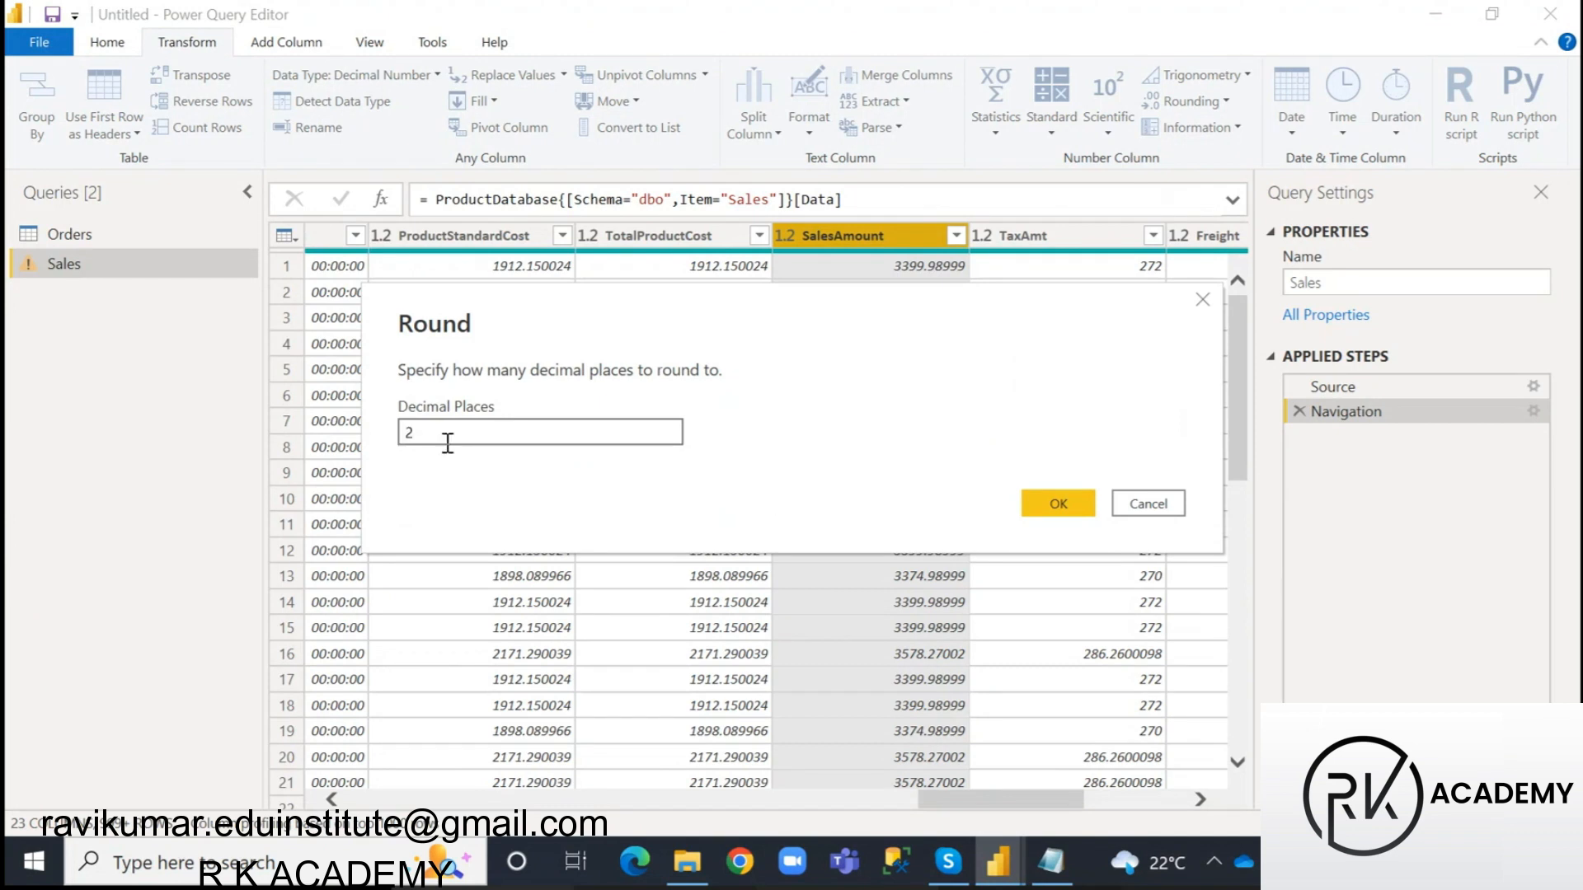
left_click(1062, 503)
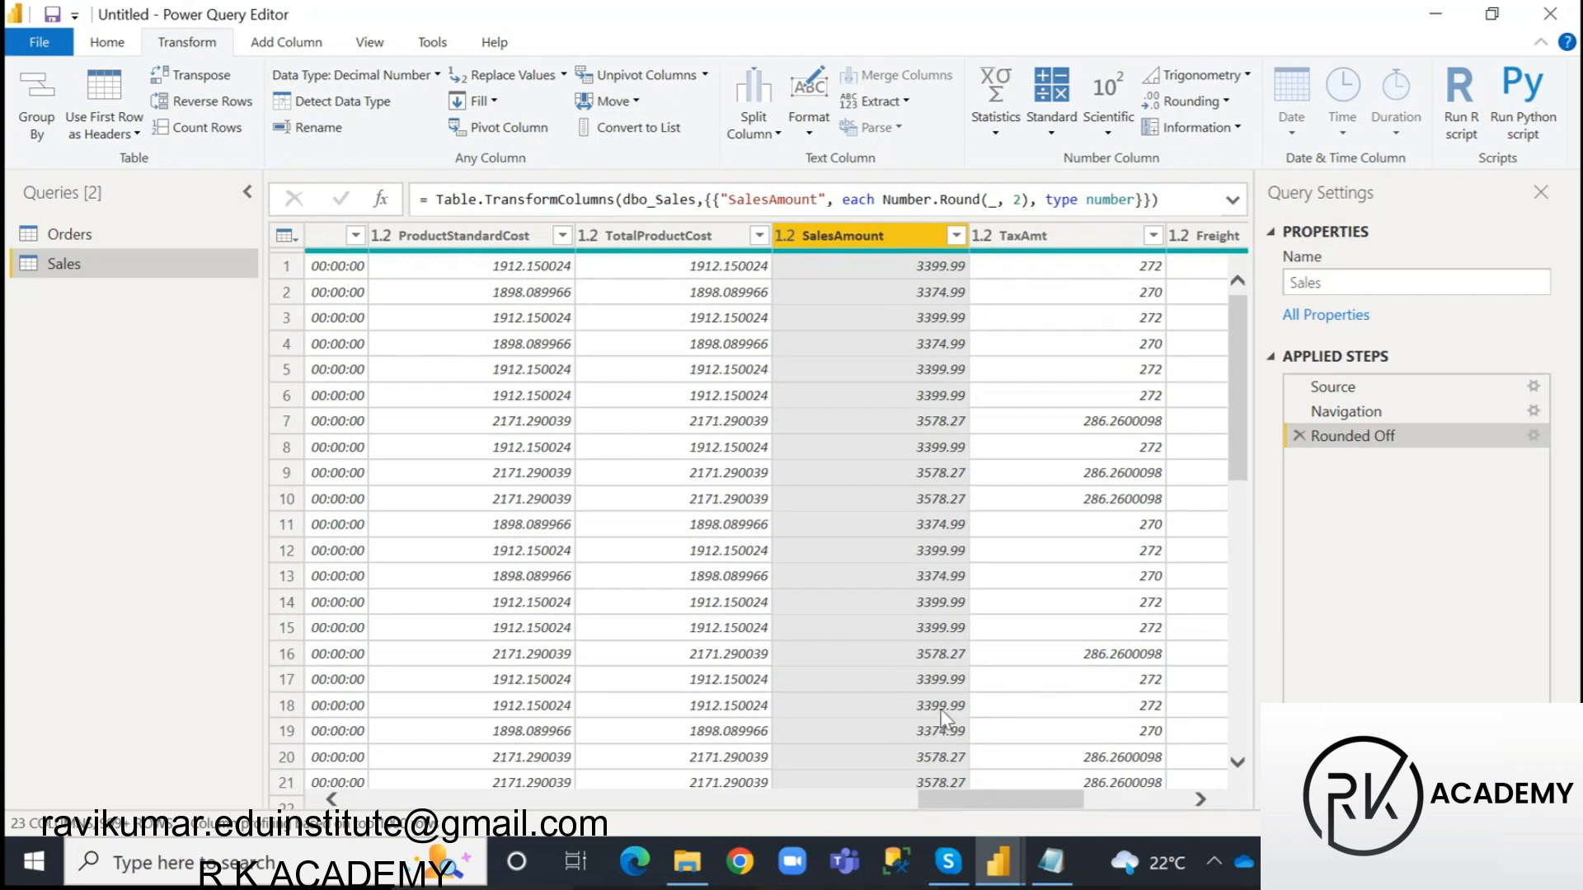
left_click(1534, 435)
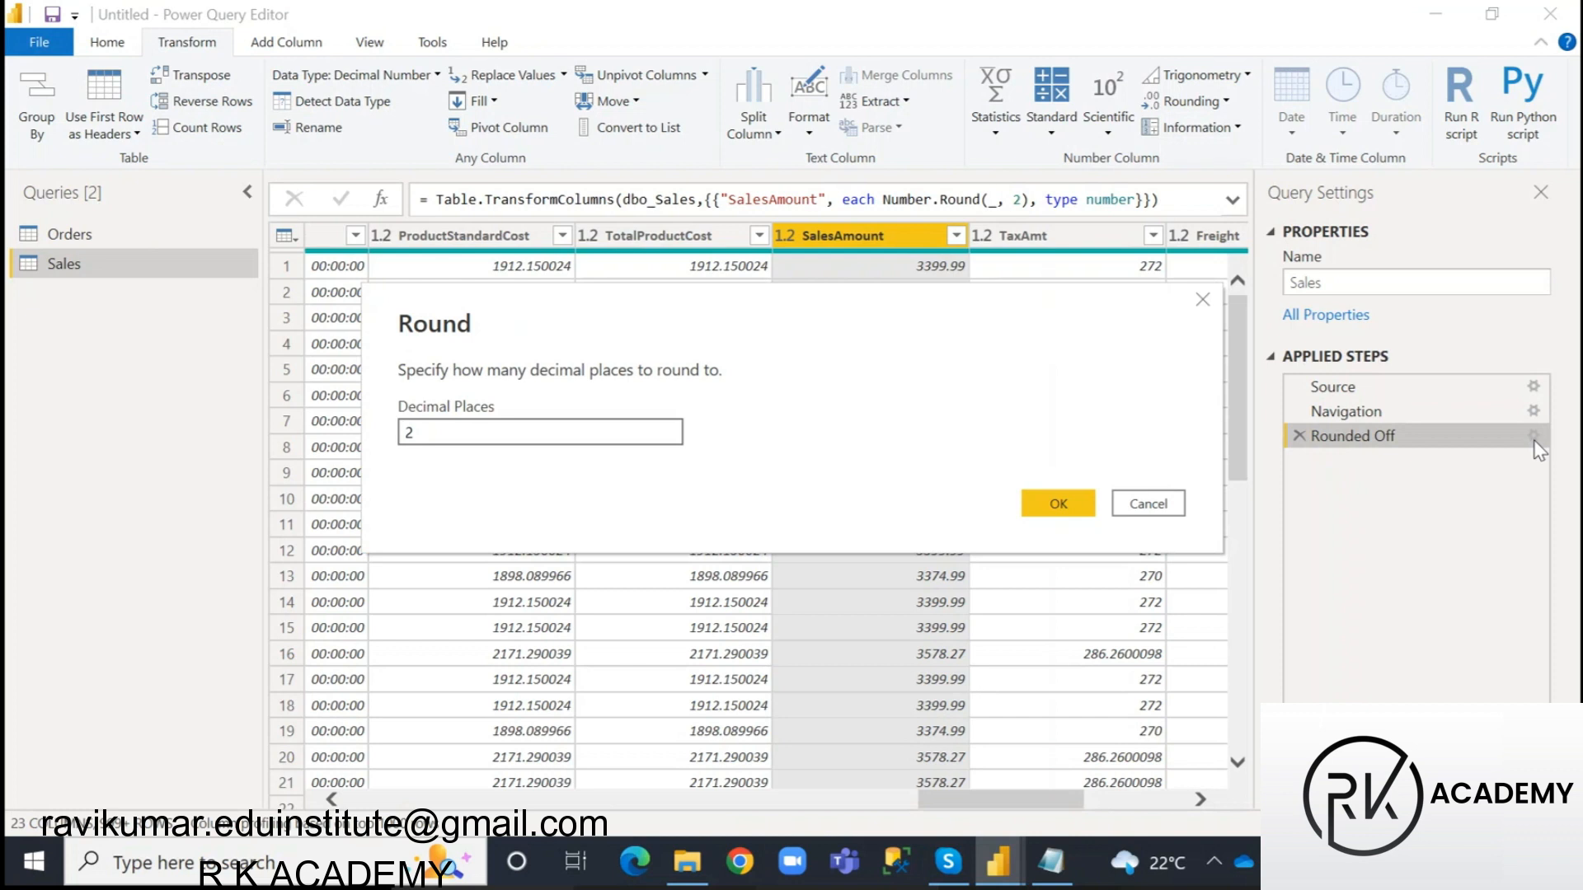
left_click(1164, 506)
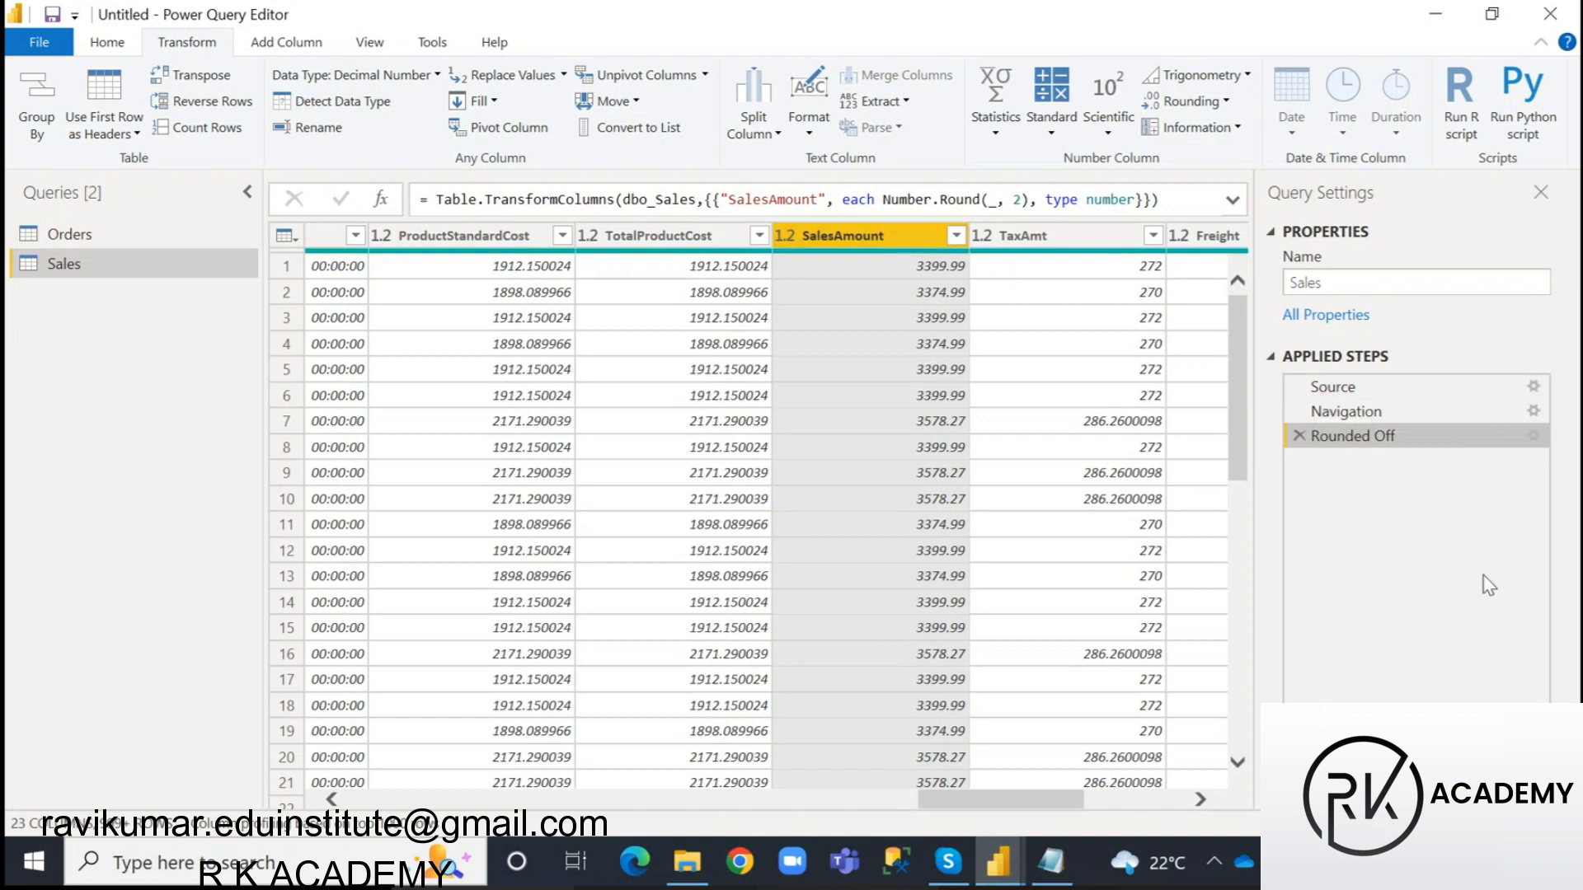
key("ctrl+2")
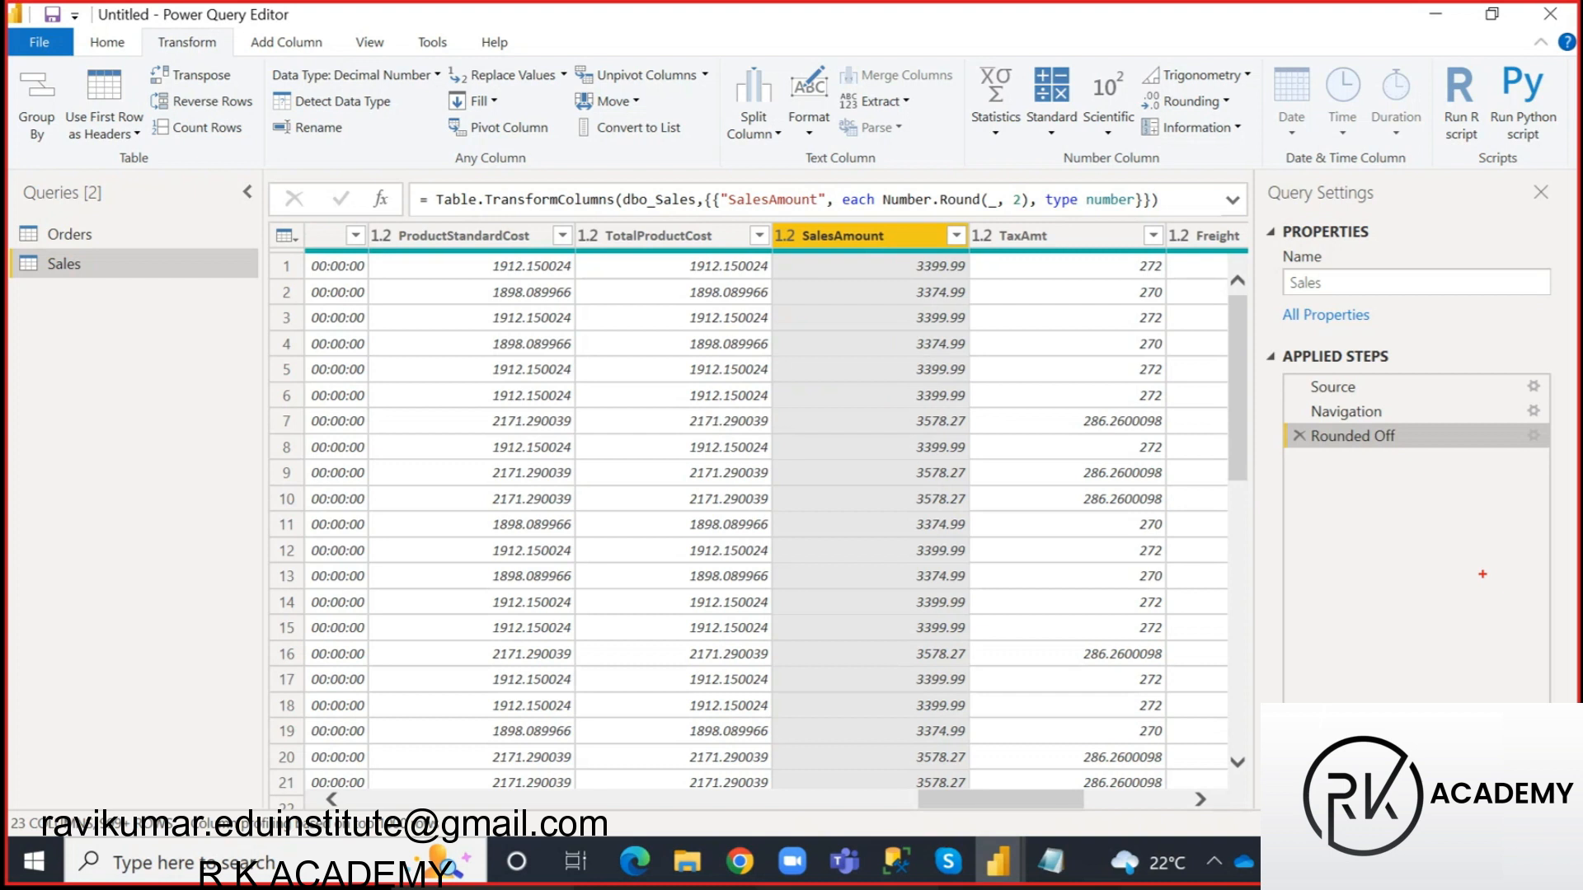
left_click_drag(1523, 423, 1549, 451)
key("Escape")
- Change the Rounded Off step of the Sales query to 0 decimal places and look through the SalesAmount values
left_click(1533, 437)
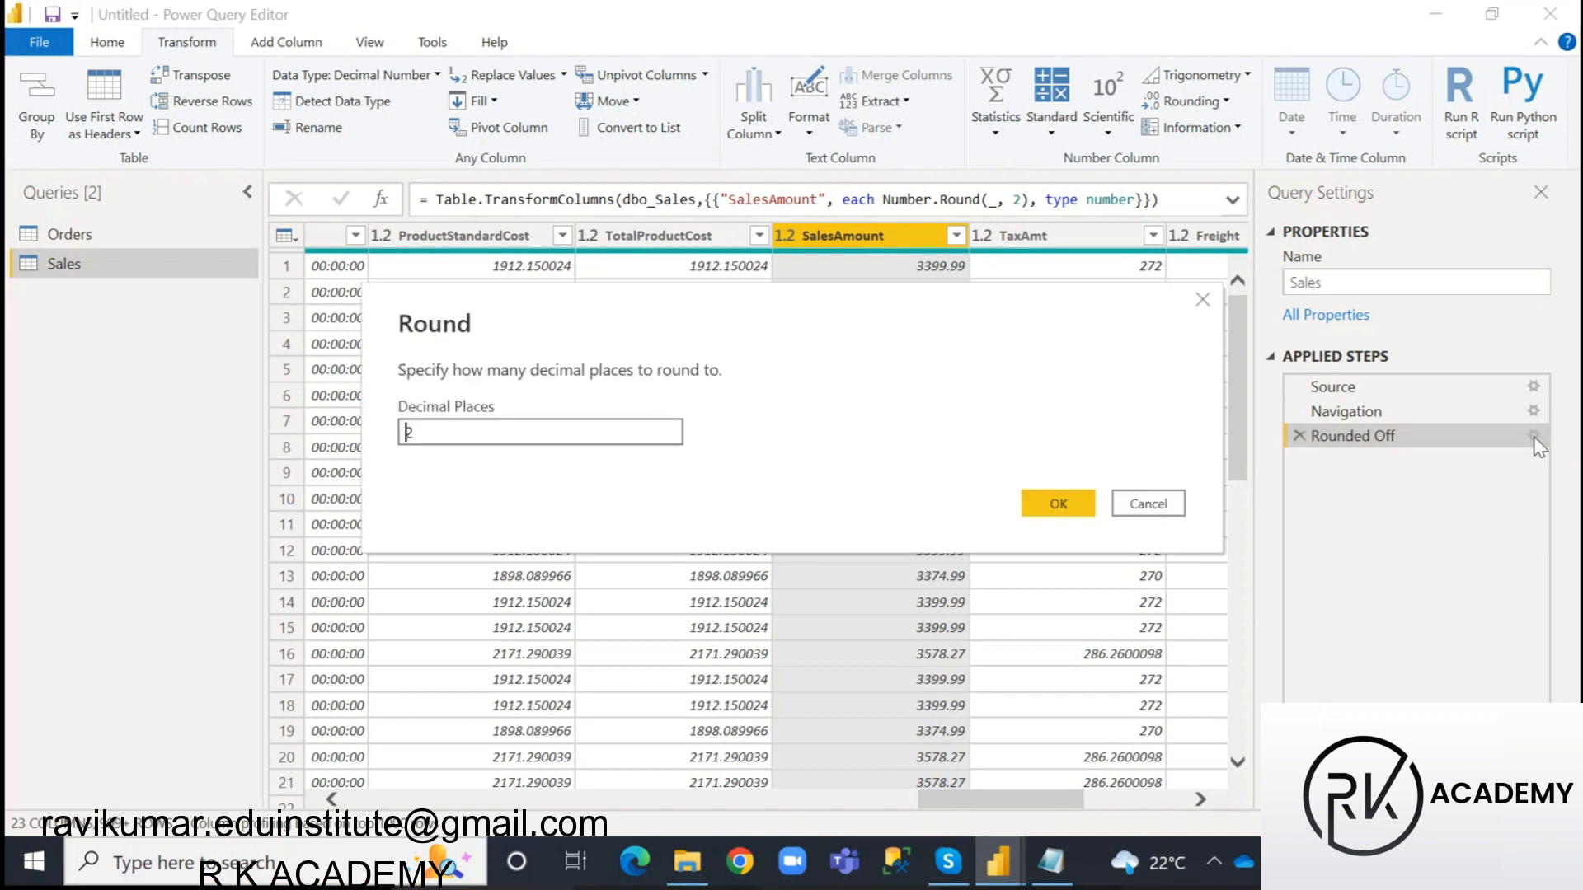
left_click(451, 431)
type("0")
left_click(1058, 503)
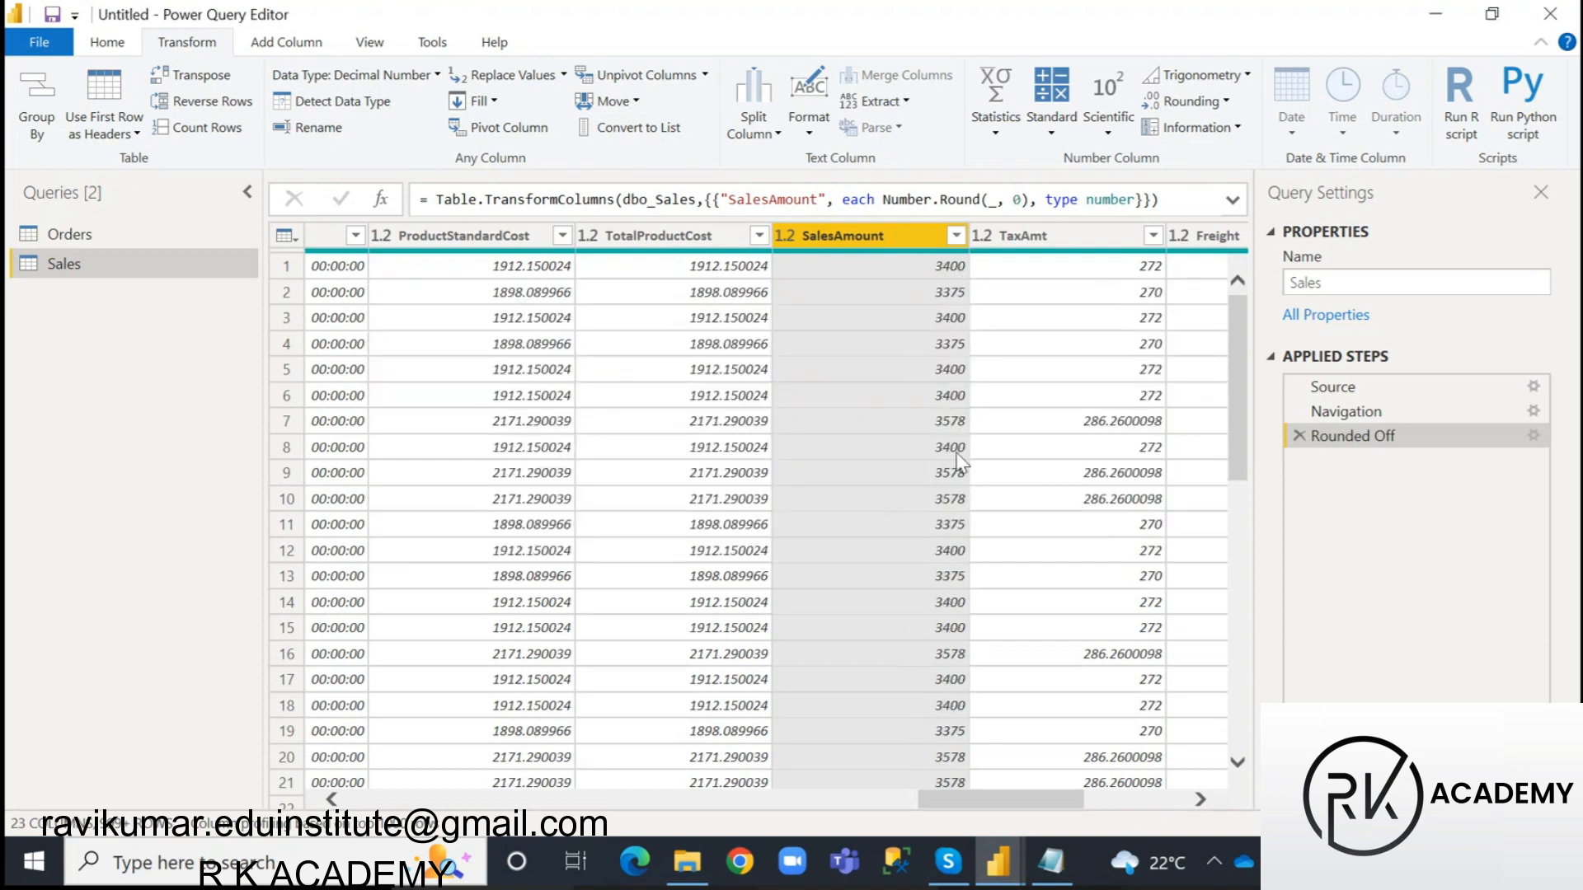
scroll(922, 710, "down", 10)
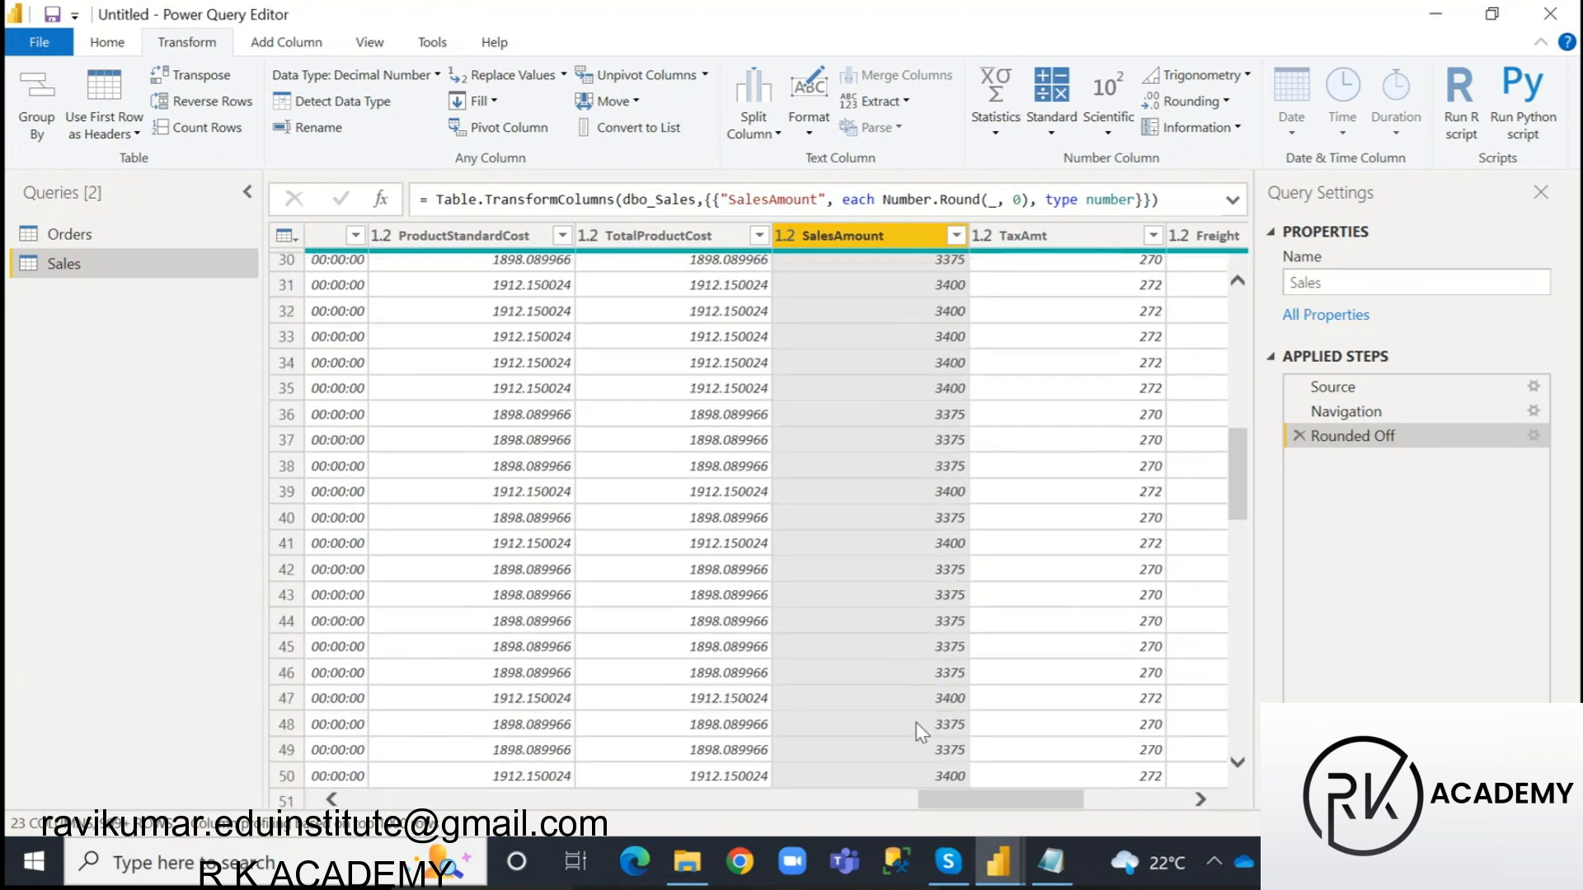
scroll(913, 701, "up", 10)
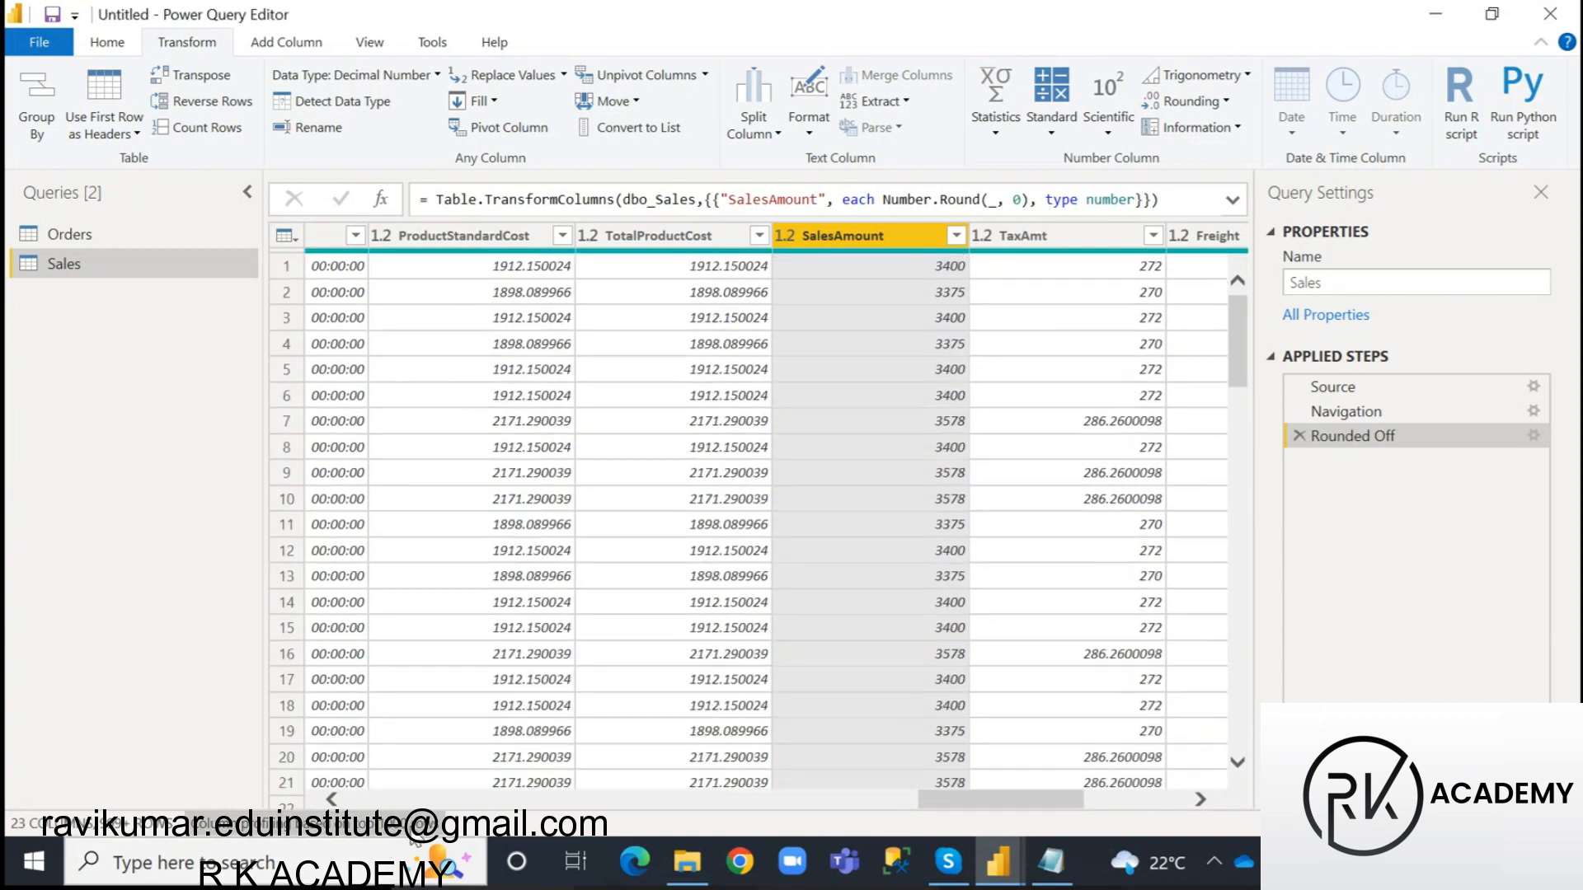
- Switch to Power BI Desktop and examine all columns of the Orders table before the pending changes are applied
mouse_move(999, 864)
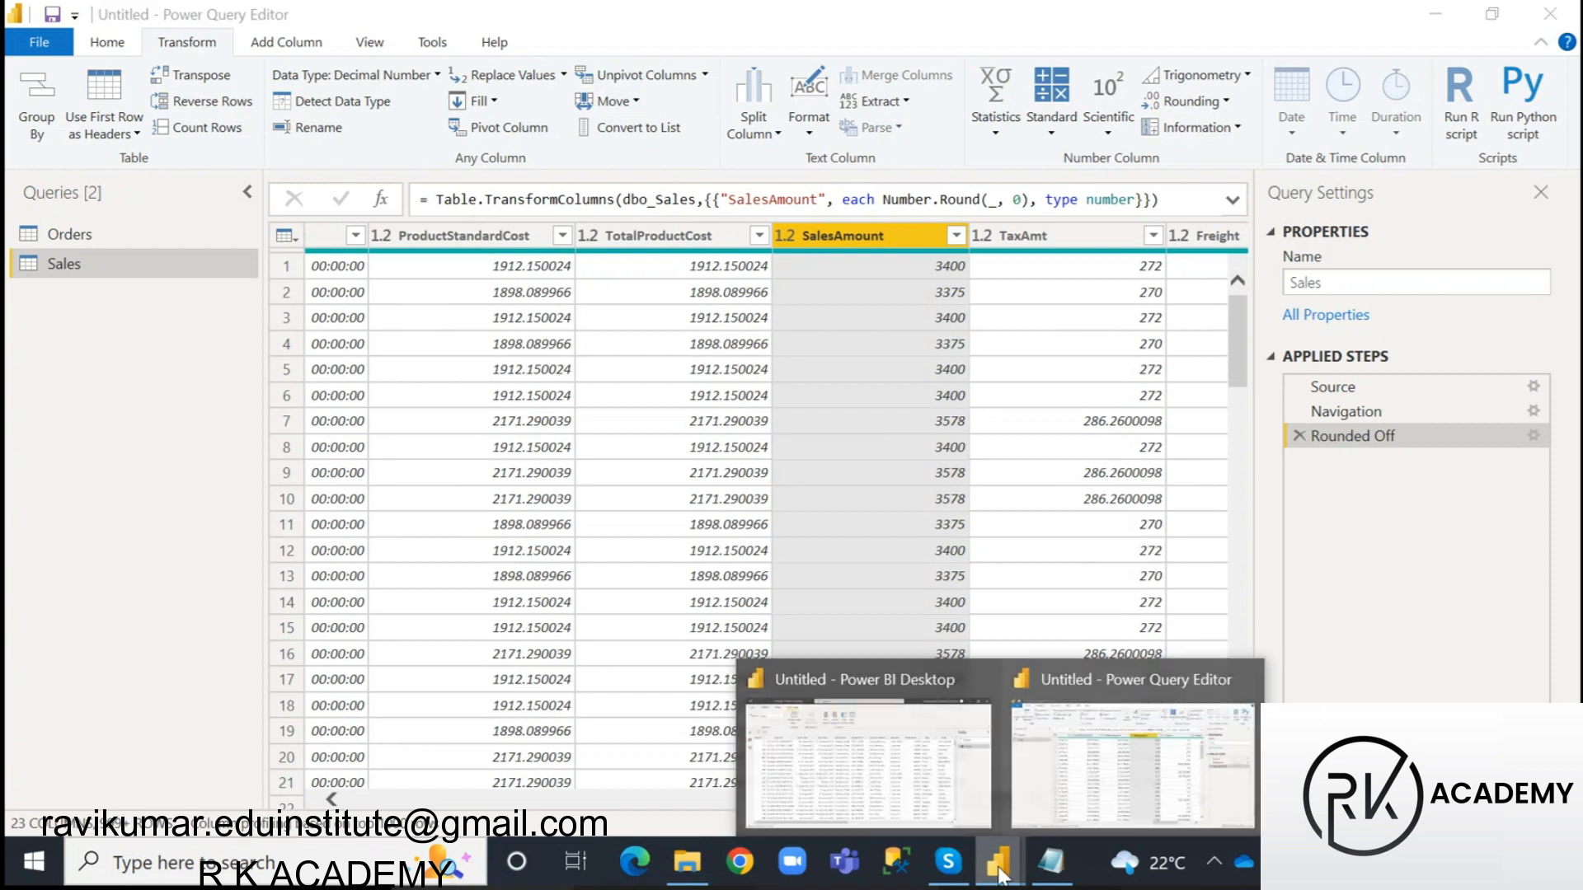
left_click(898, 759)
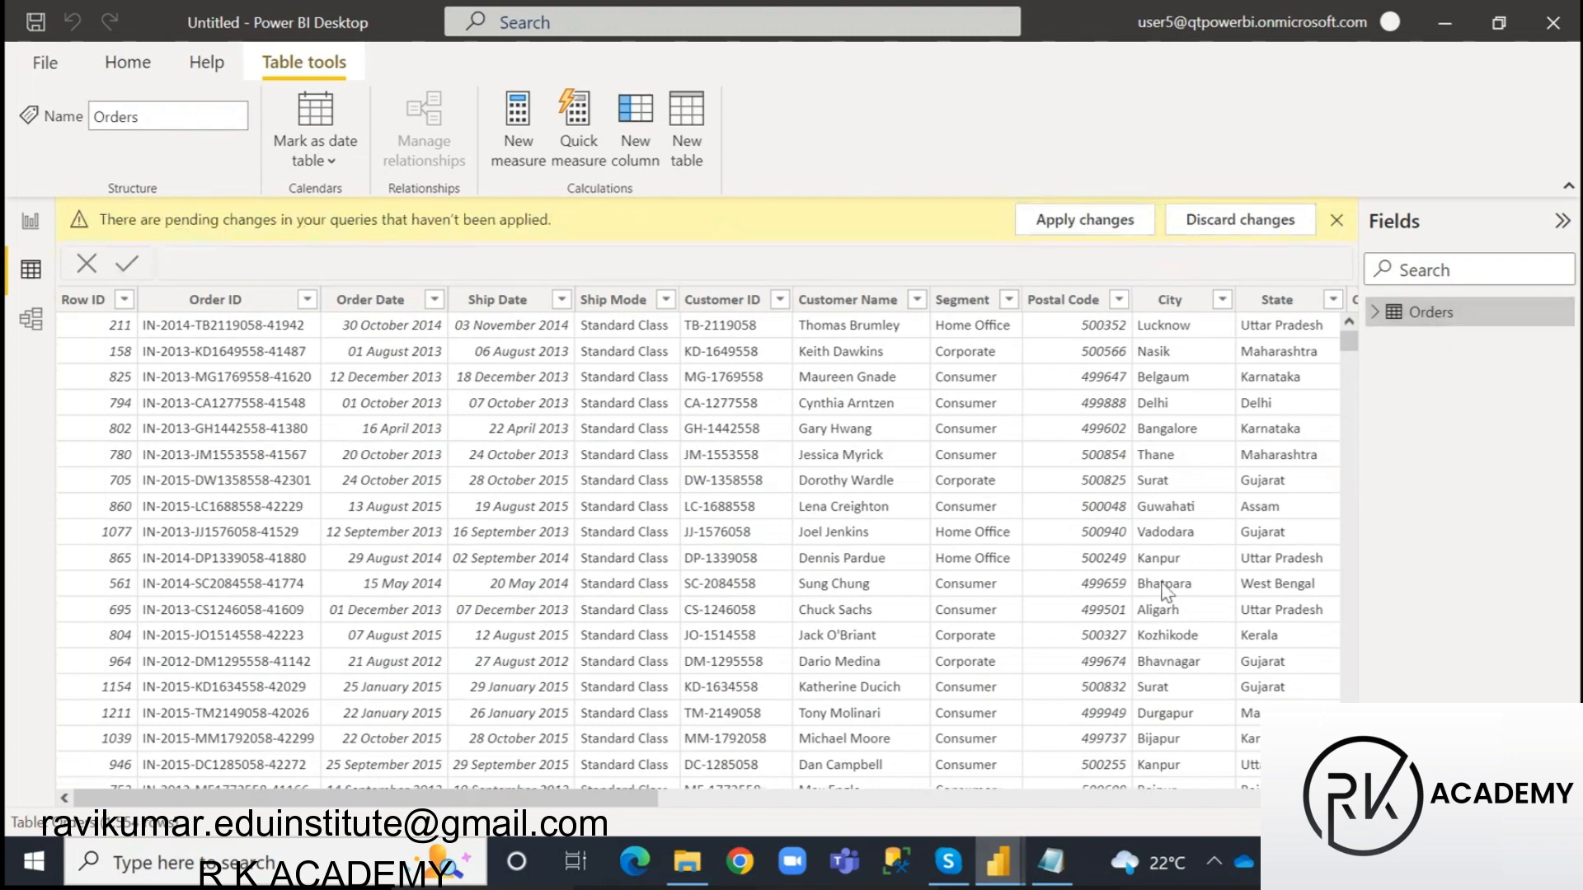
left_click_drag(575, 800, 1238, 779)
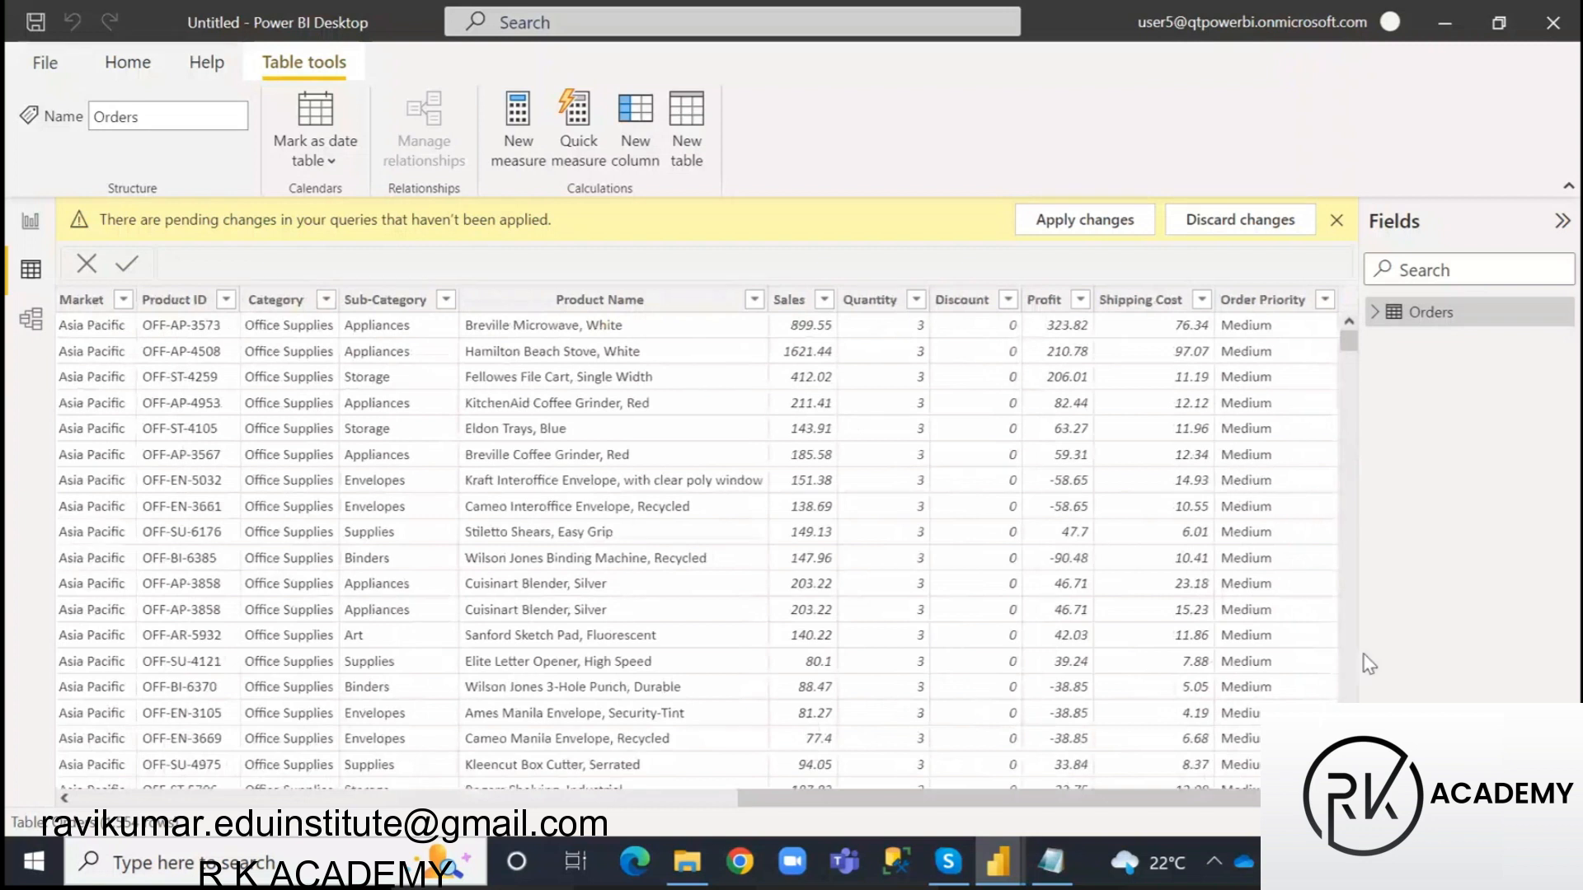
left_click_drag(1212, 816, 416, 817)
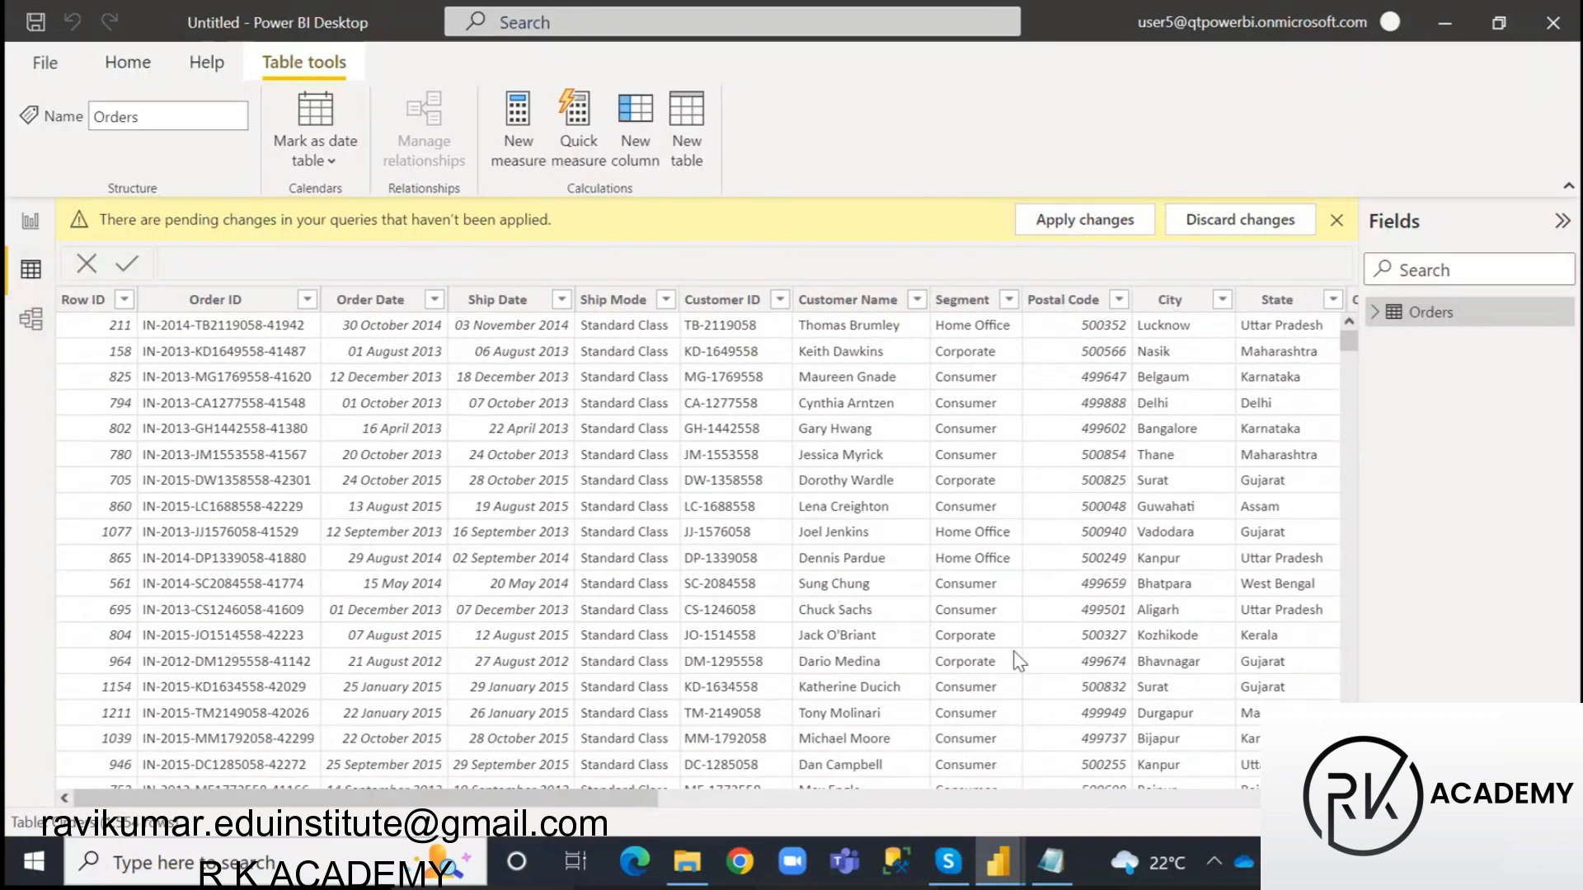
- Return to the Power Query Editor and view the Year column of the Orders query and the start of the Sales query
mouse_move(998, 862)
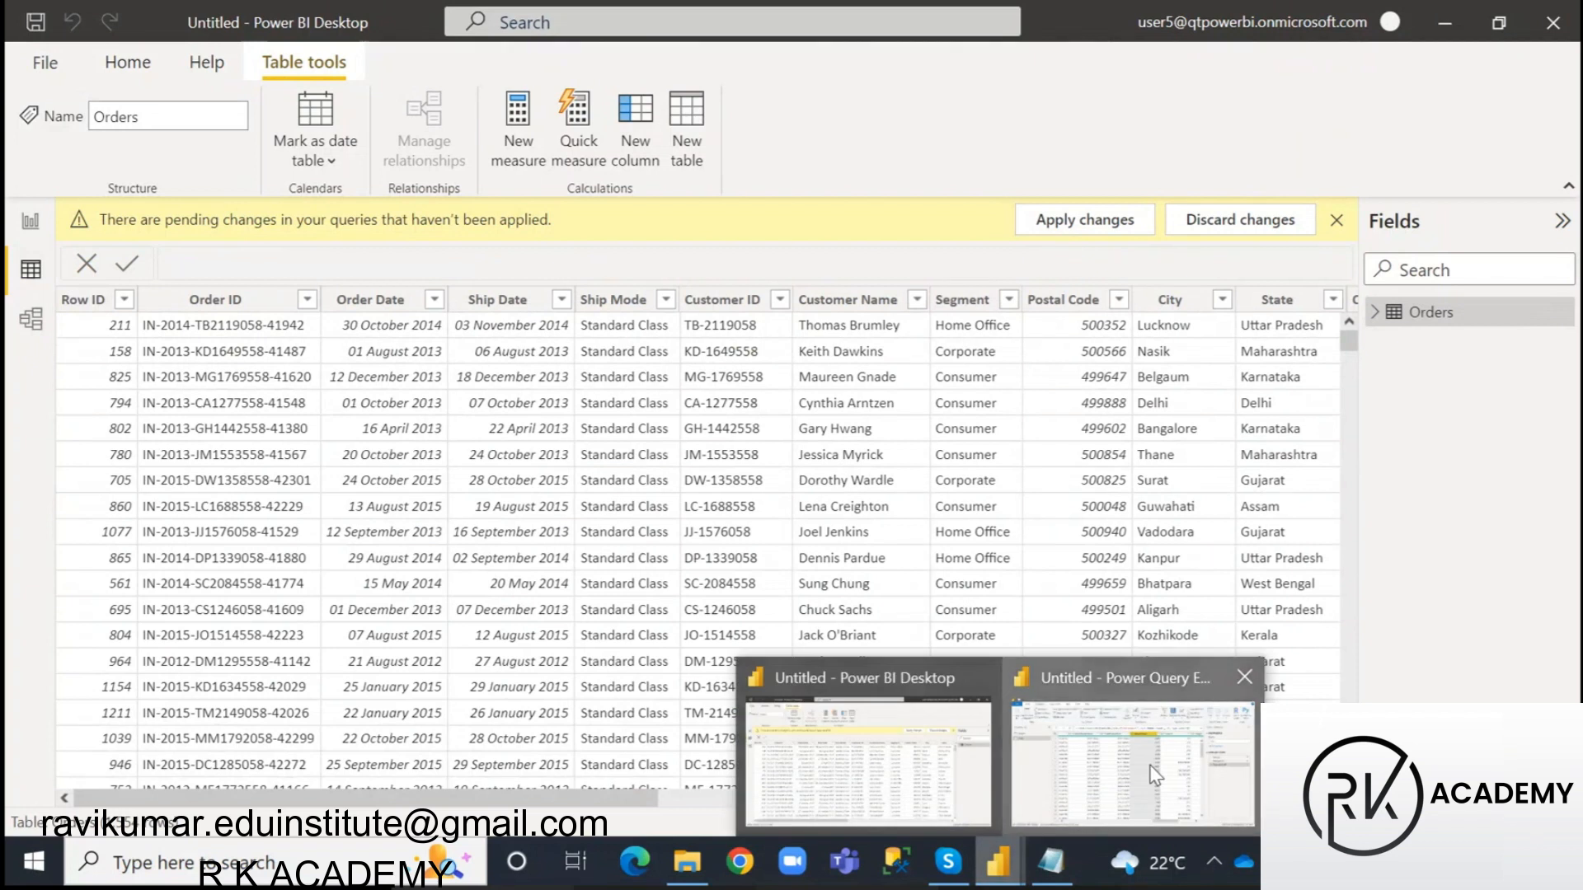
left_click(1157, 775)
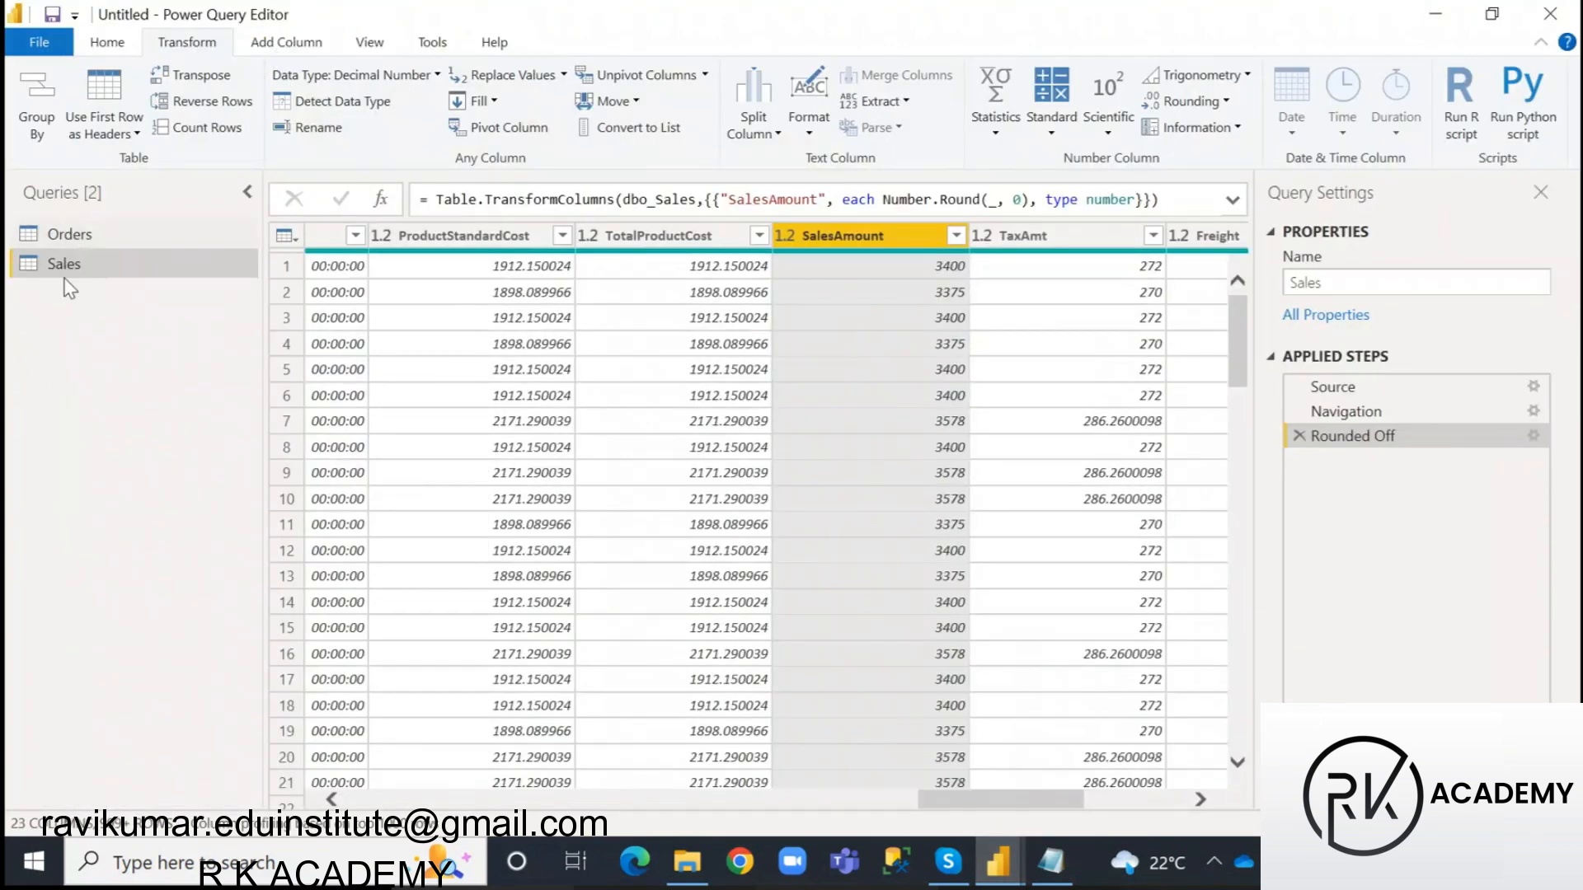
left_click(66, 240)
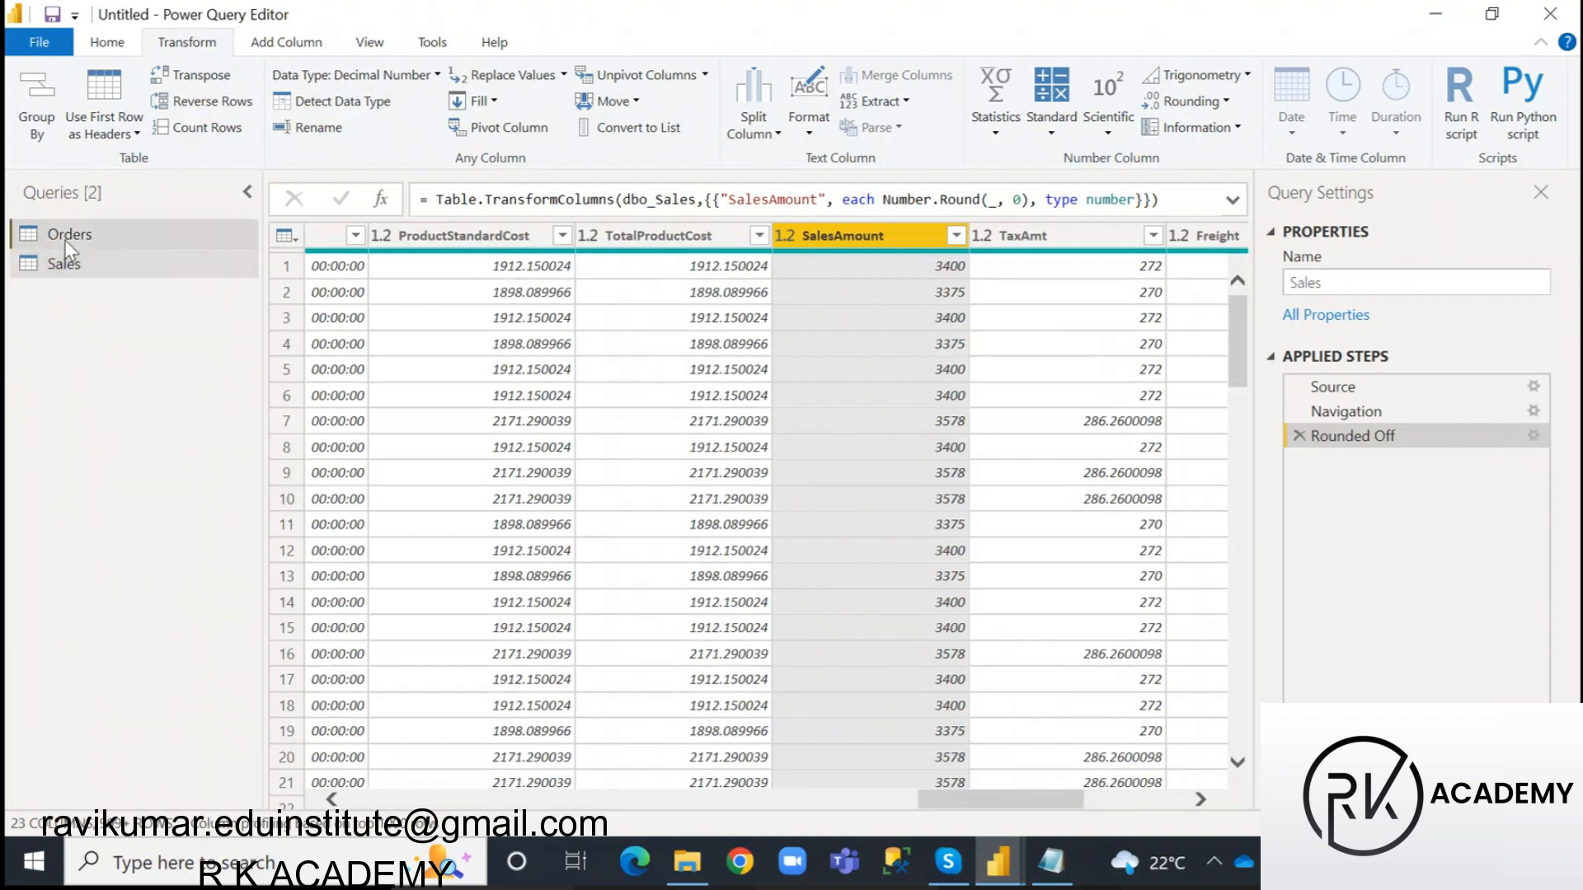
left_click_drag(405, 799, 1137, 794)
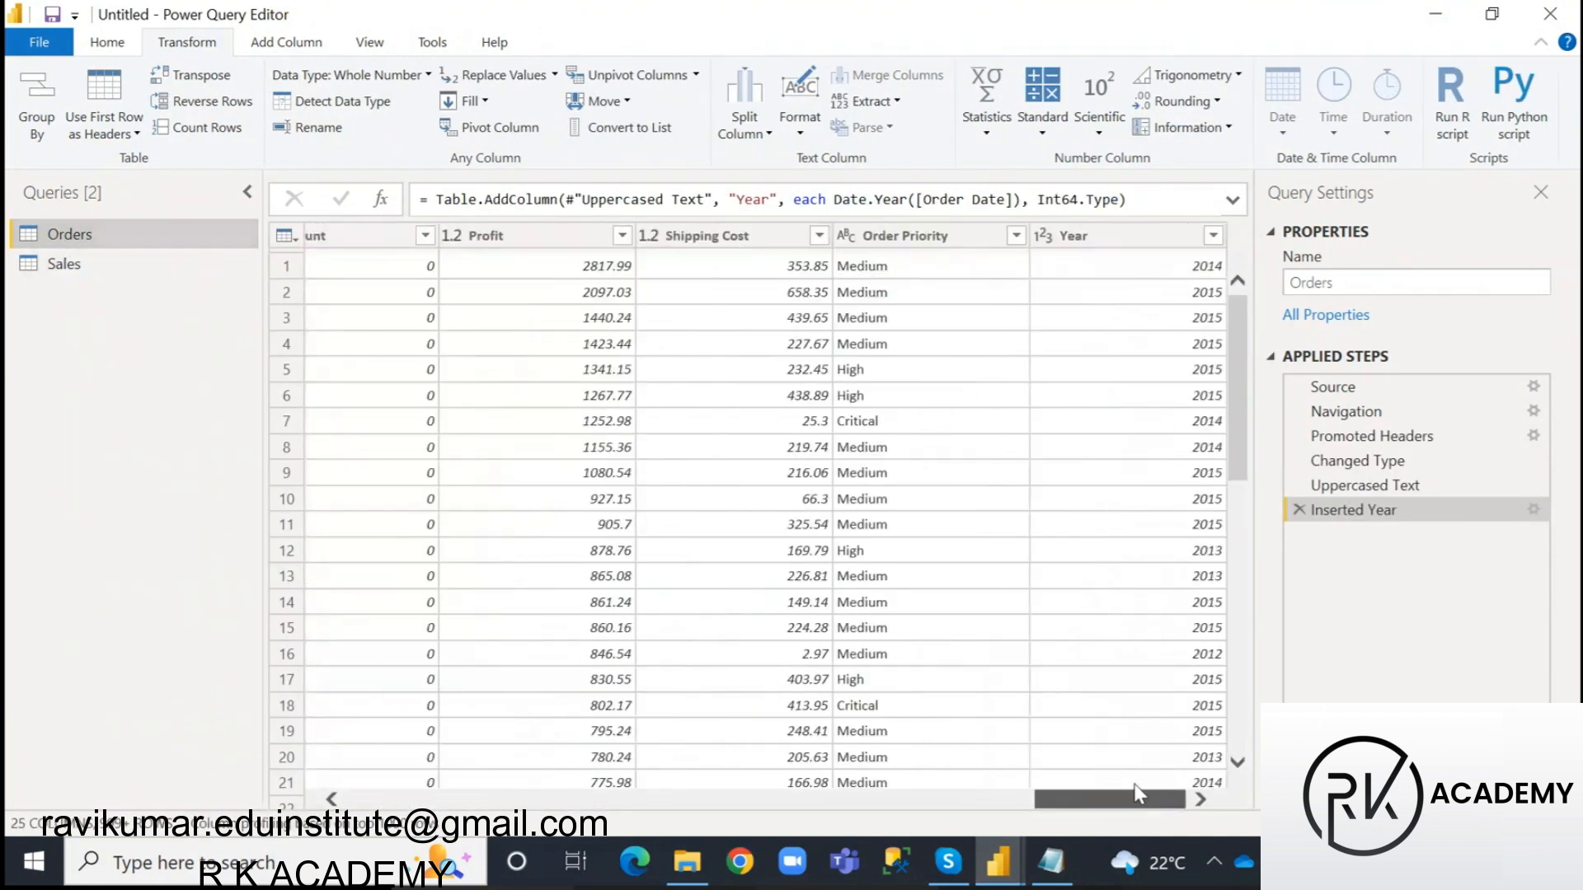
left_click(1154, 234)
left_click(55, 266)
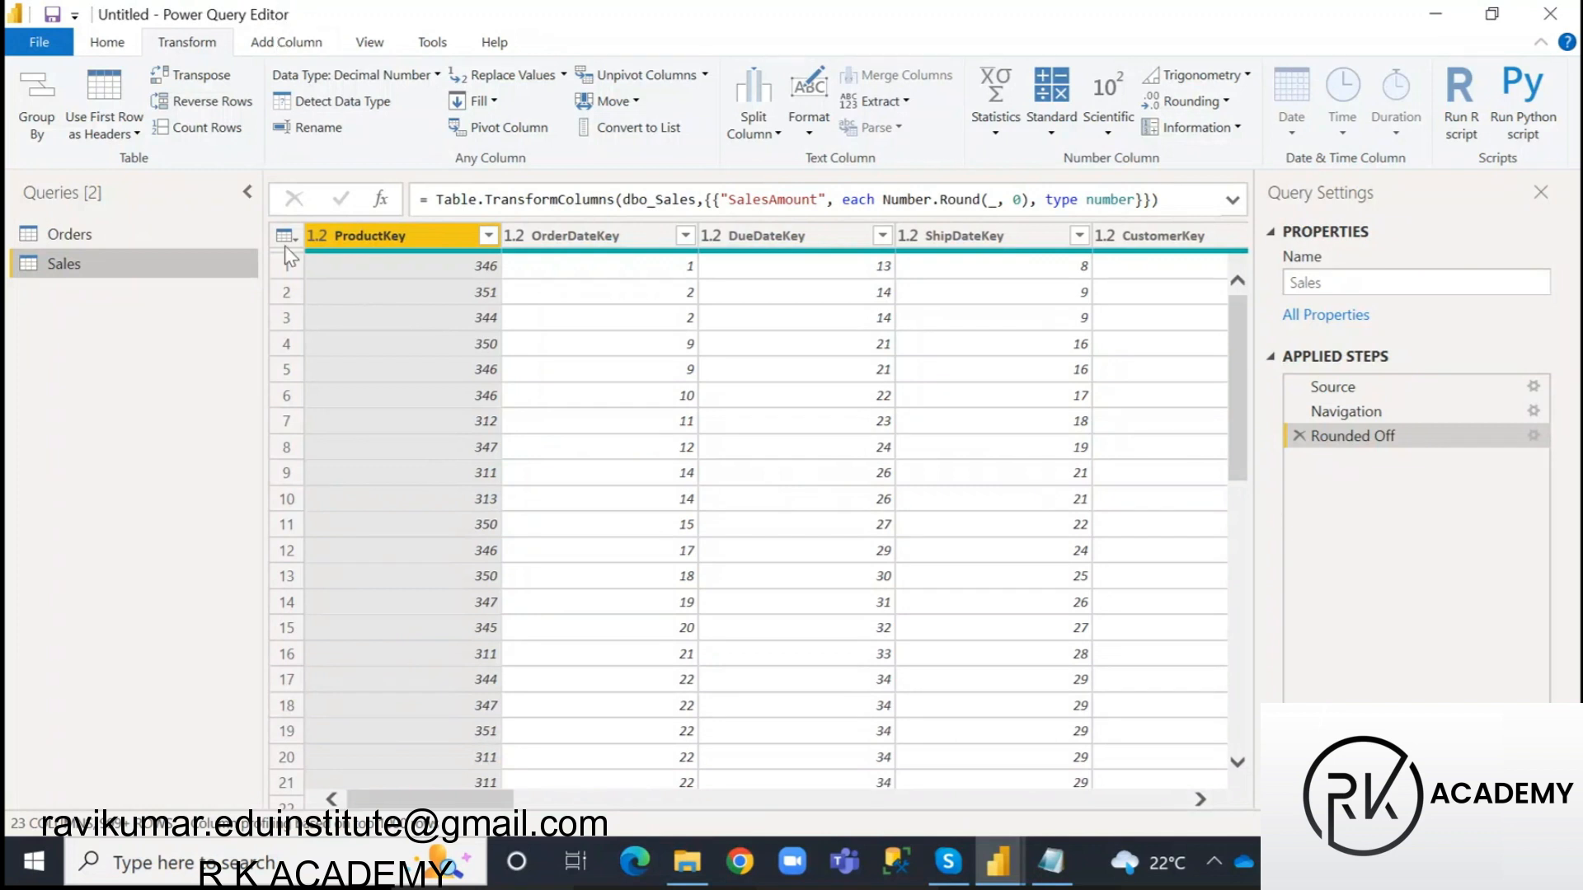
- Apply the pending query changes to the data model while keeping the Power Query Editor open
left_click(116, 38)
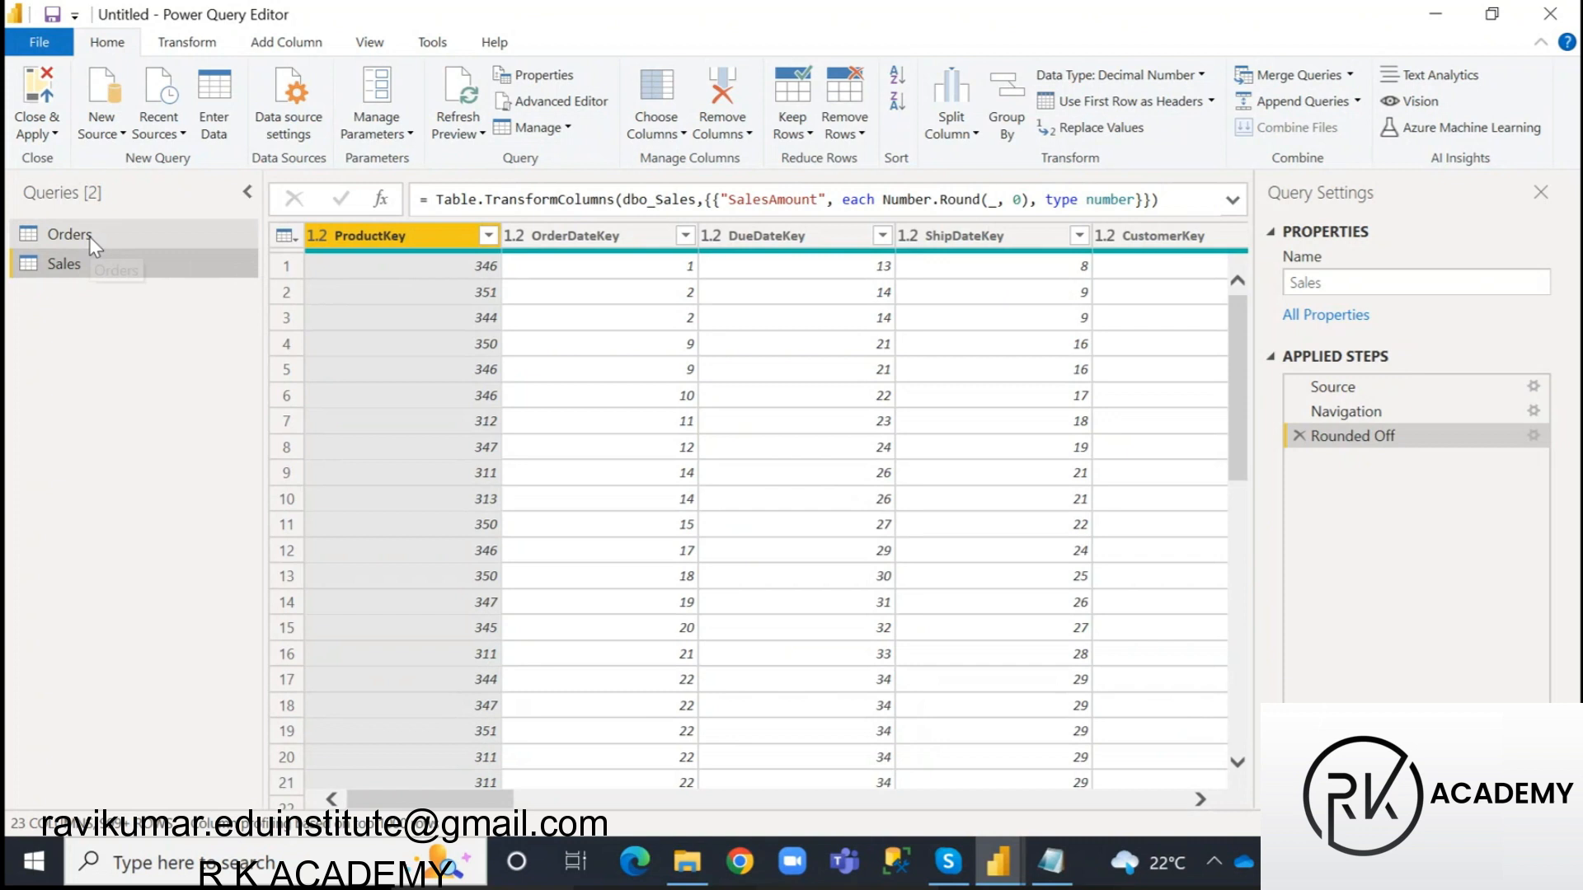
left_click(55, 134)
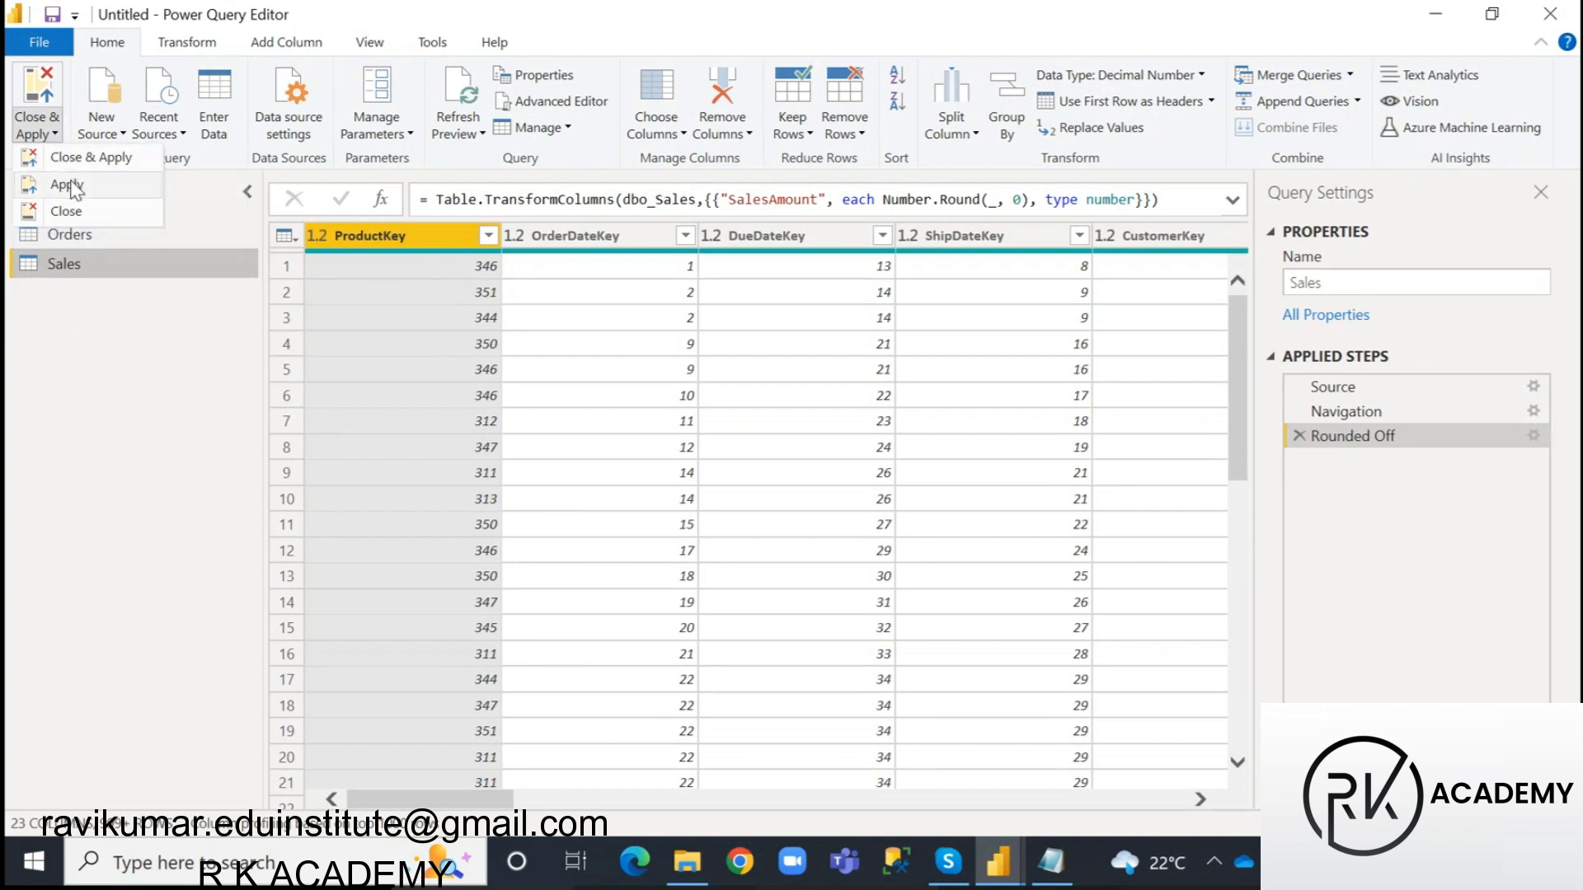
left_click(122, 196)
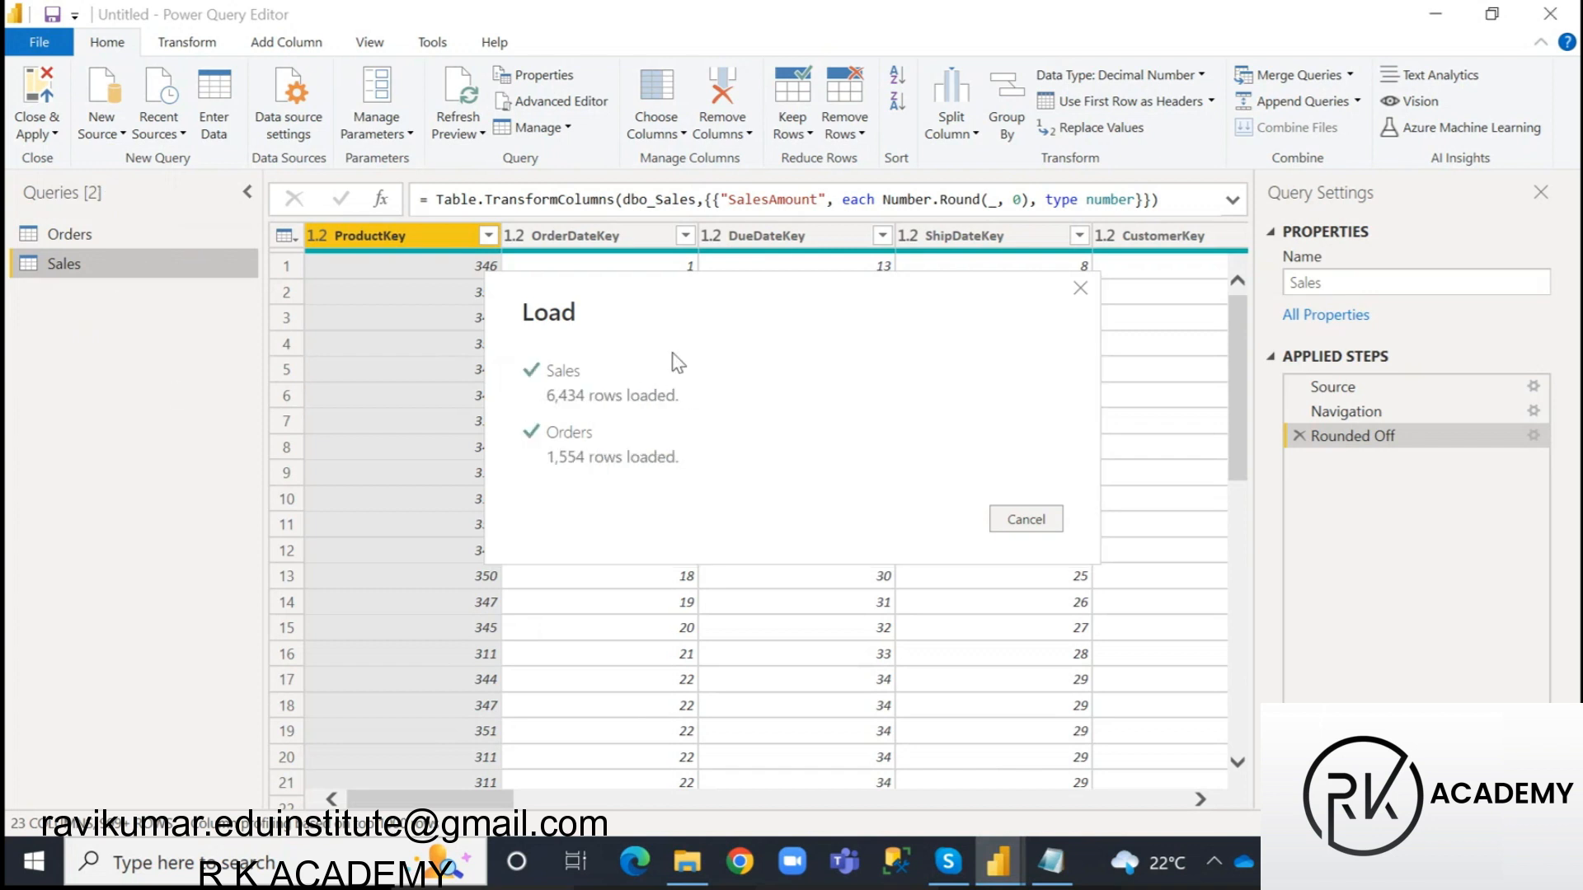
- Switch to Power BI Desktop and check the City and Year columns of the Orders table down through its rows
left_click(998, 861)
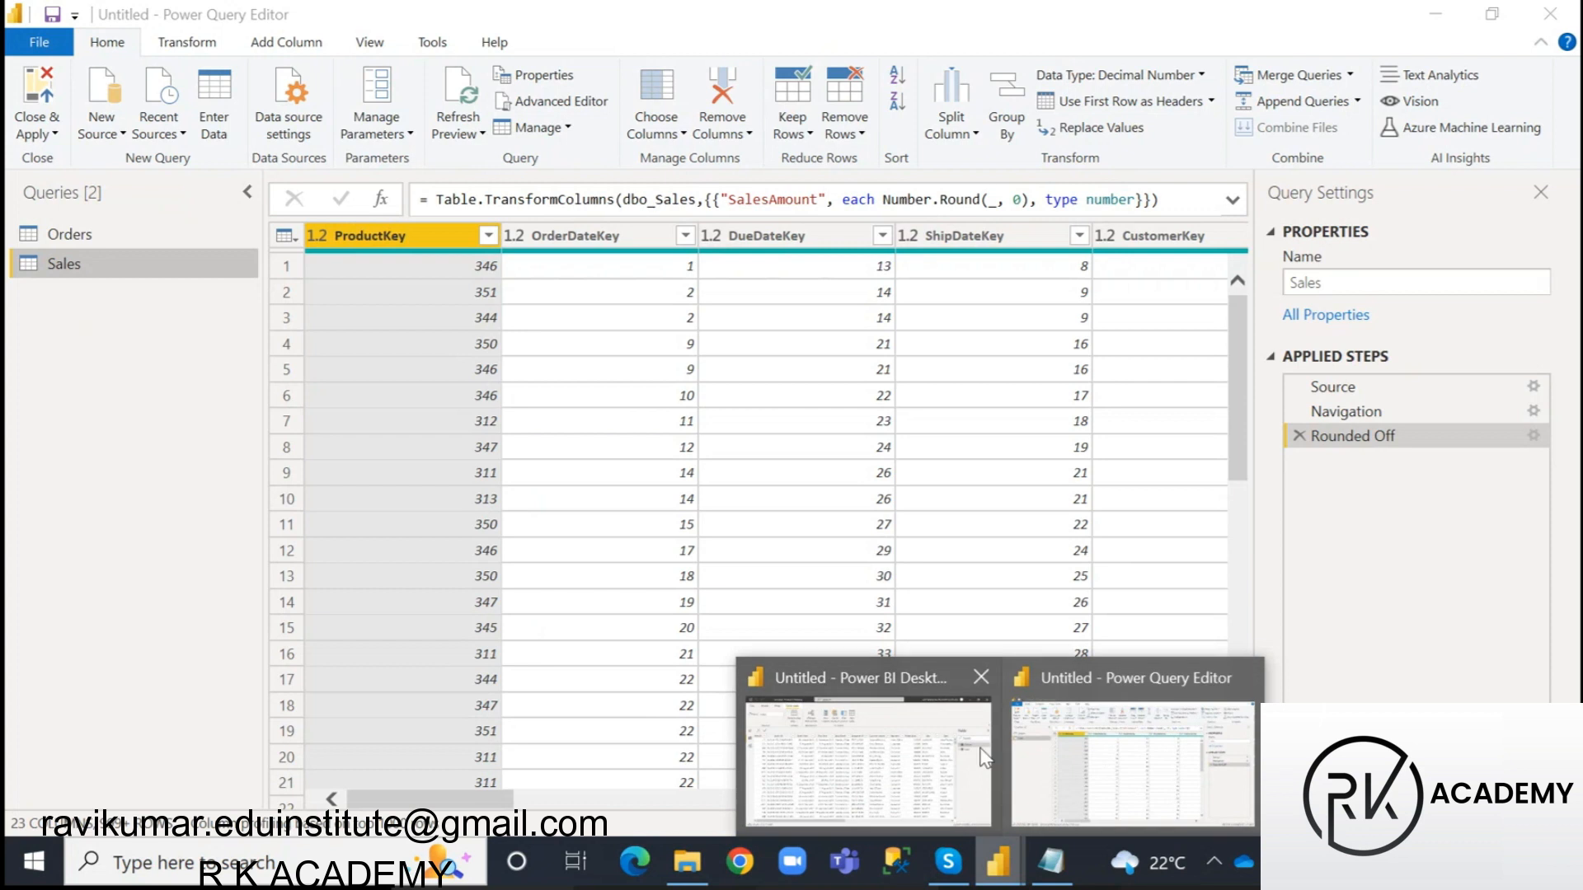
left_click(886, 749)
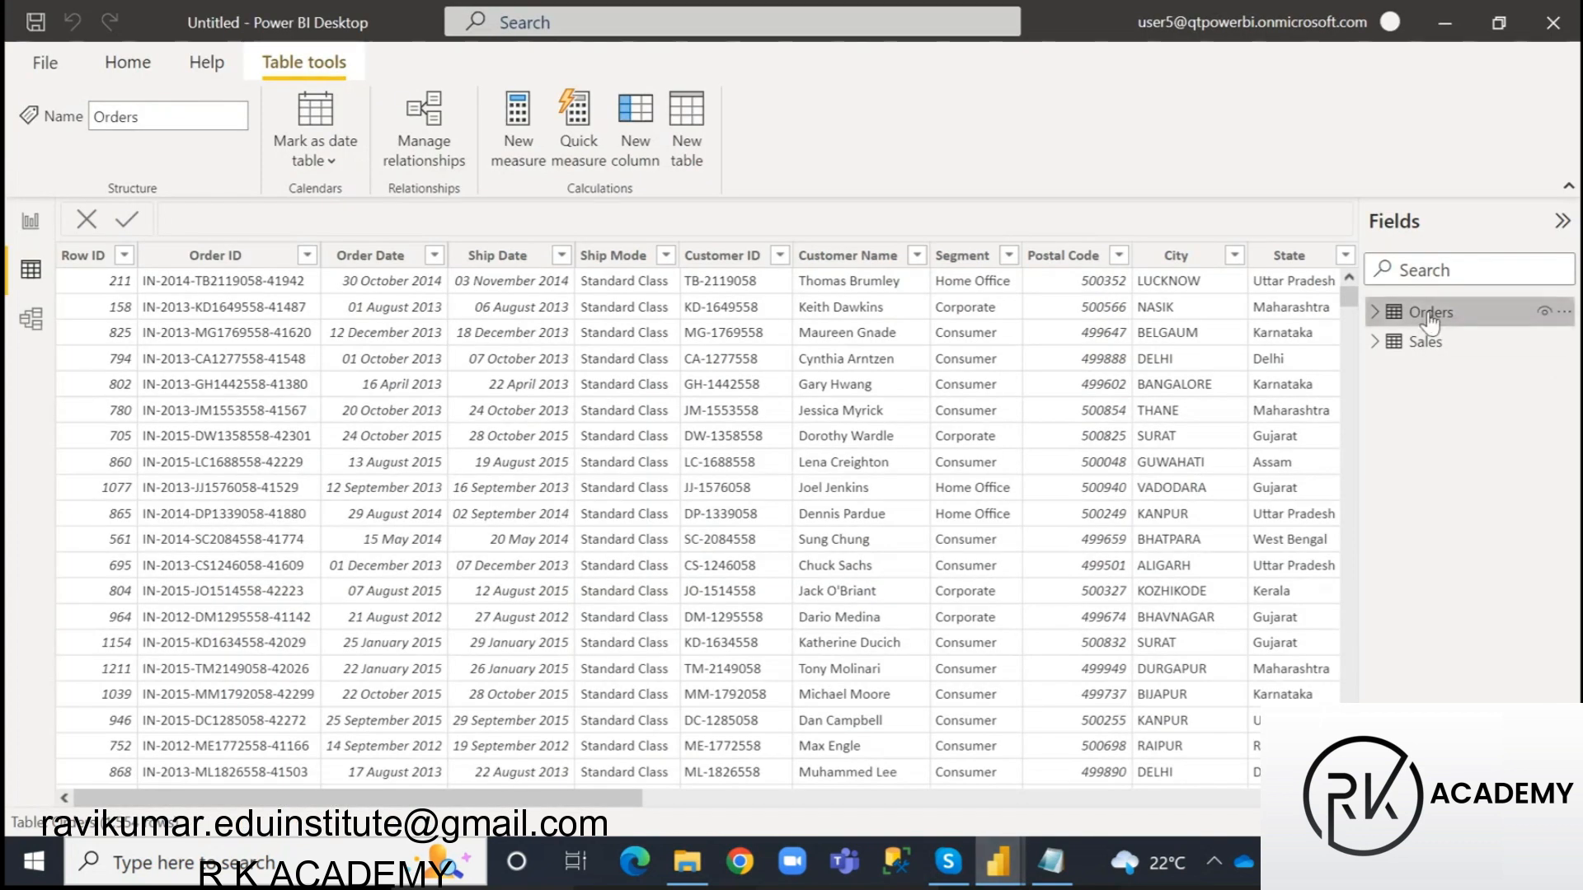
left_click_drag(536, 798, 1216, 812)
left_click(1294, 257)
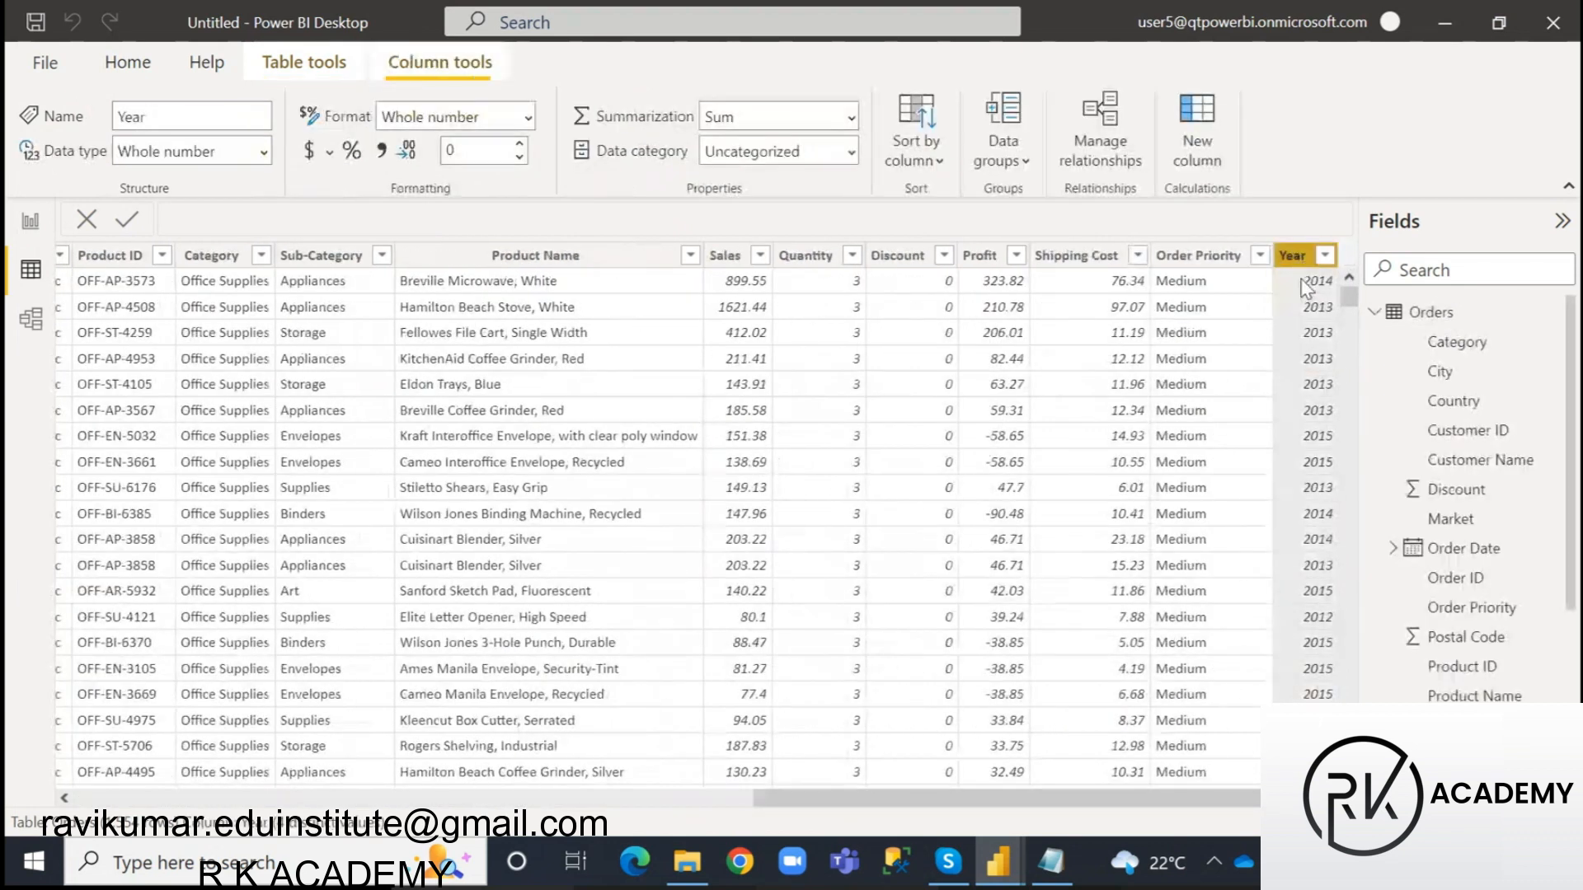
left_click_drag(1348, 296, 1361, 763)
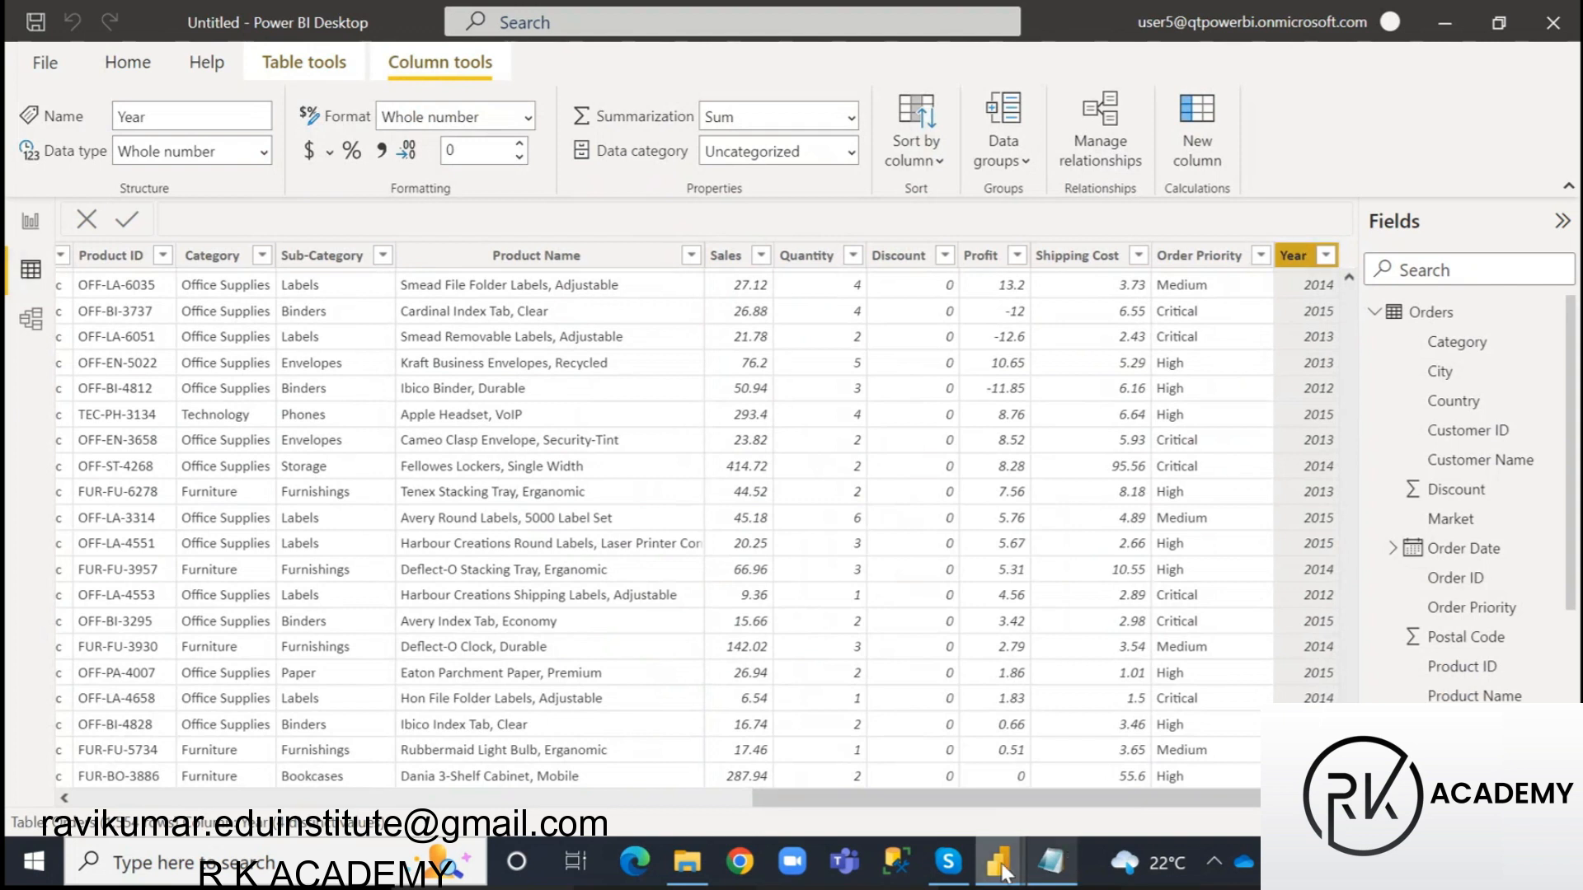
- Go back to the Power Query Editor and view the last columns of the Sales and Orders queries
mouse_move(999, 862)
left_click(1132, 762)
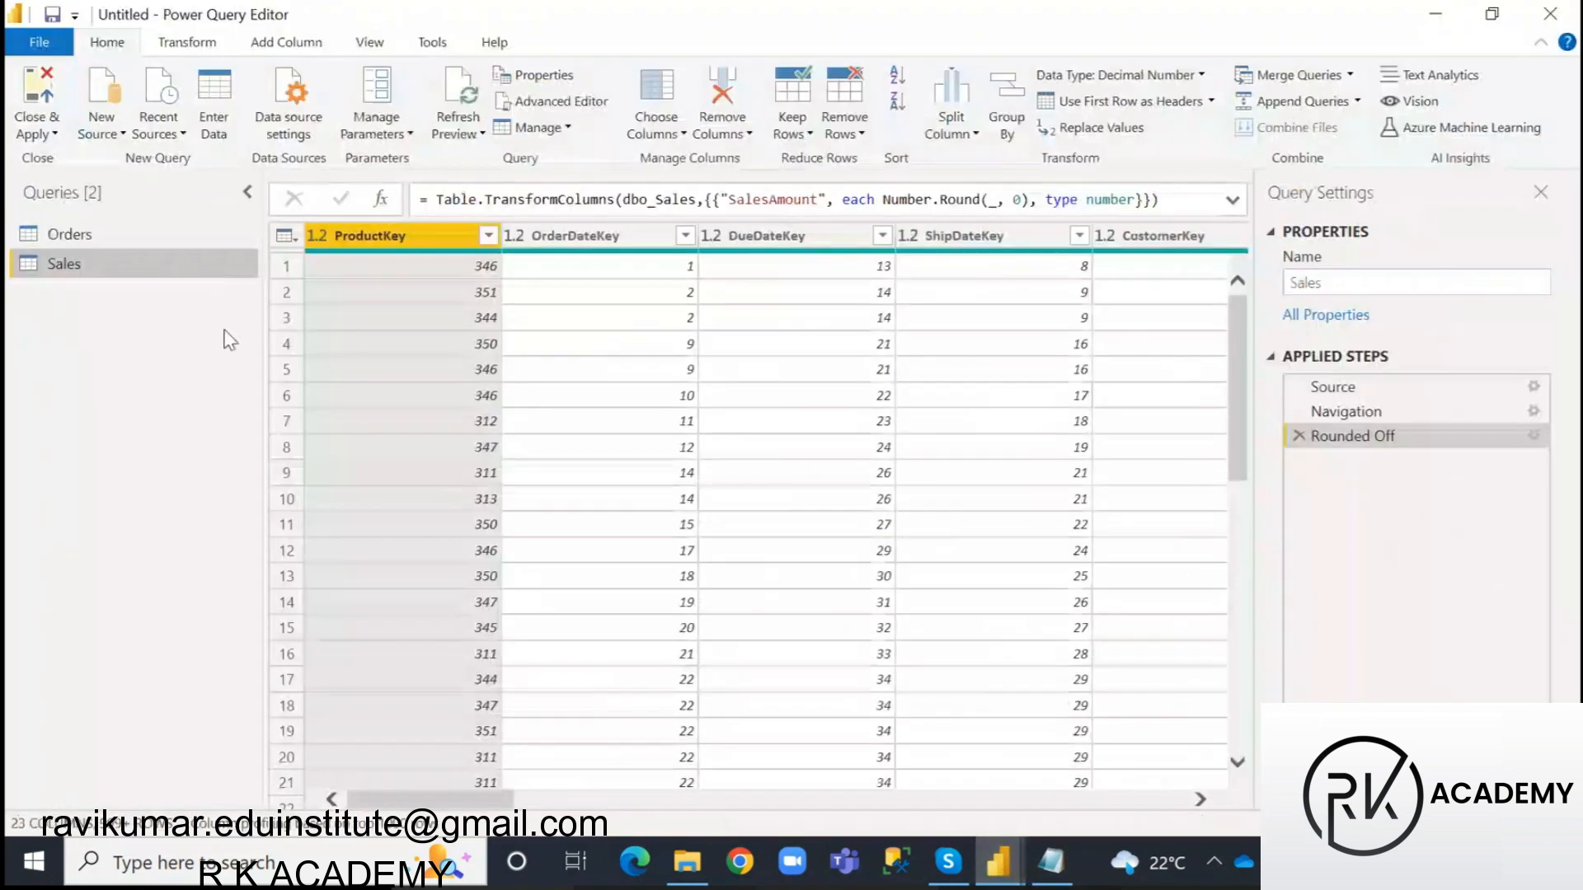
left_click_drag(478, 800, 1175, 808)
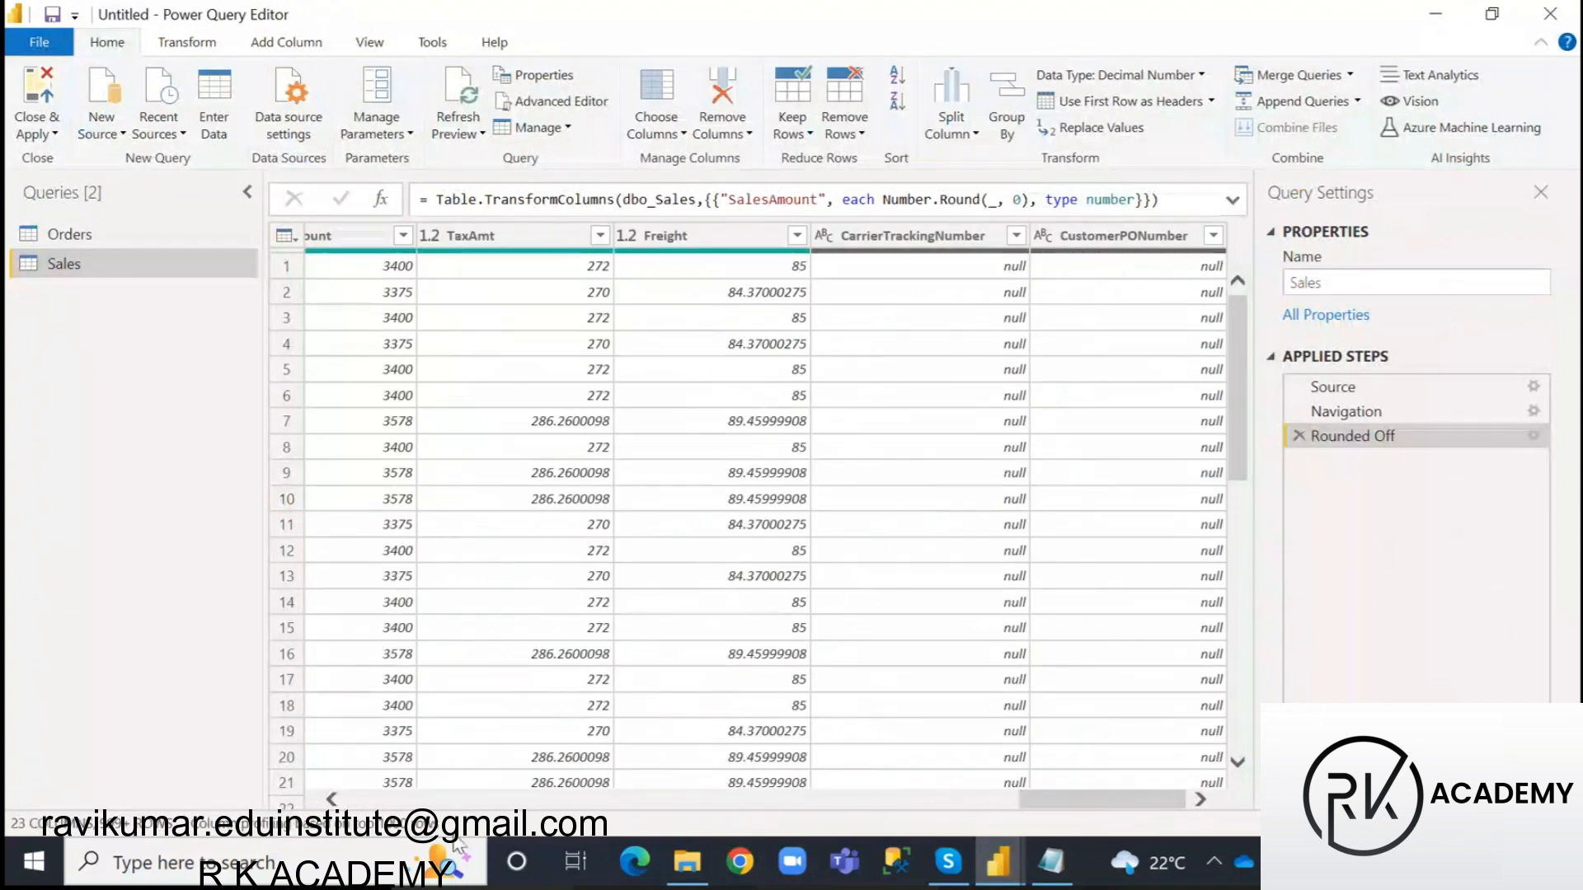
left_click(49, 236)
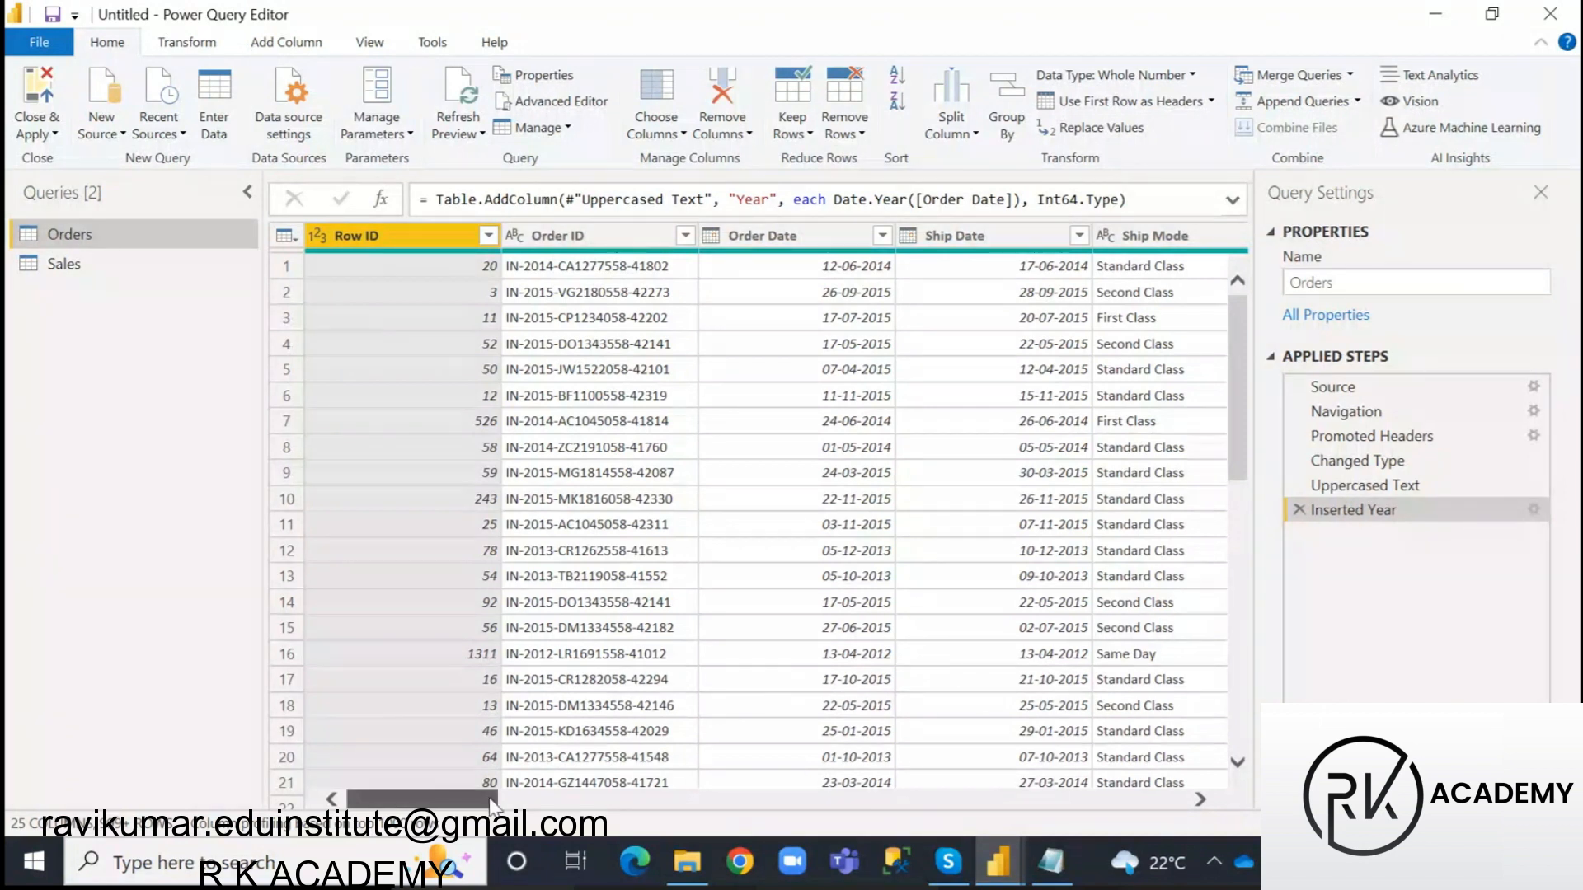
left_click_drag(492, 804, 1180, 801)
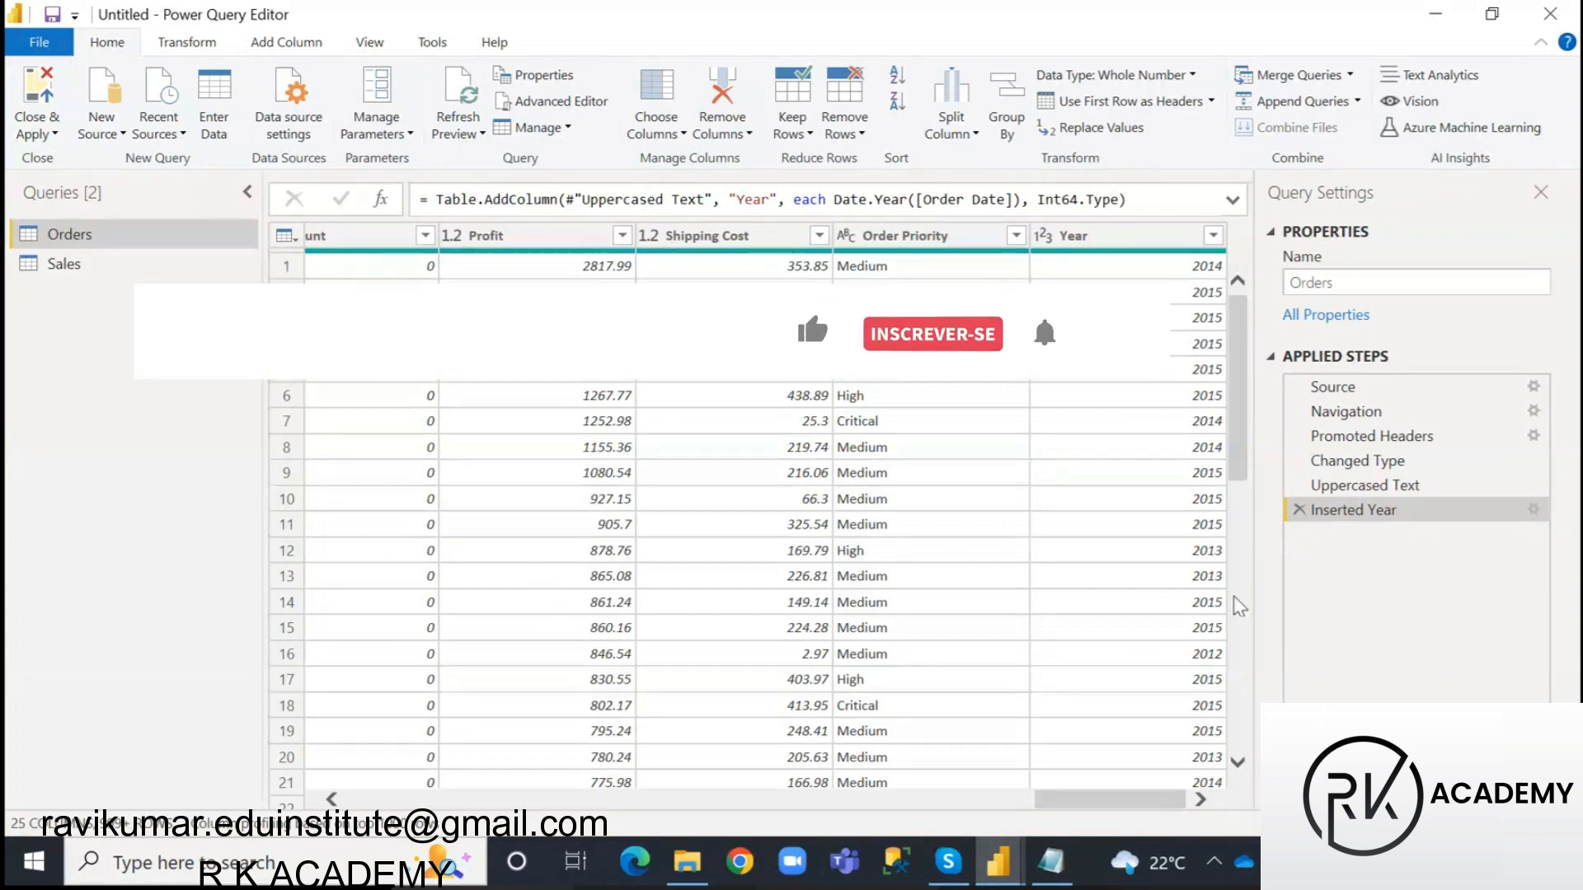
mouse_move(1010, 873)
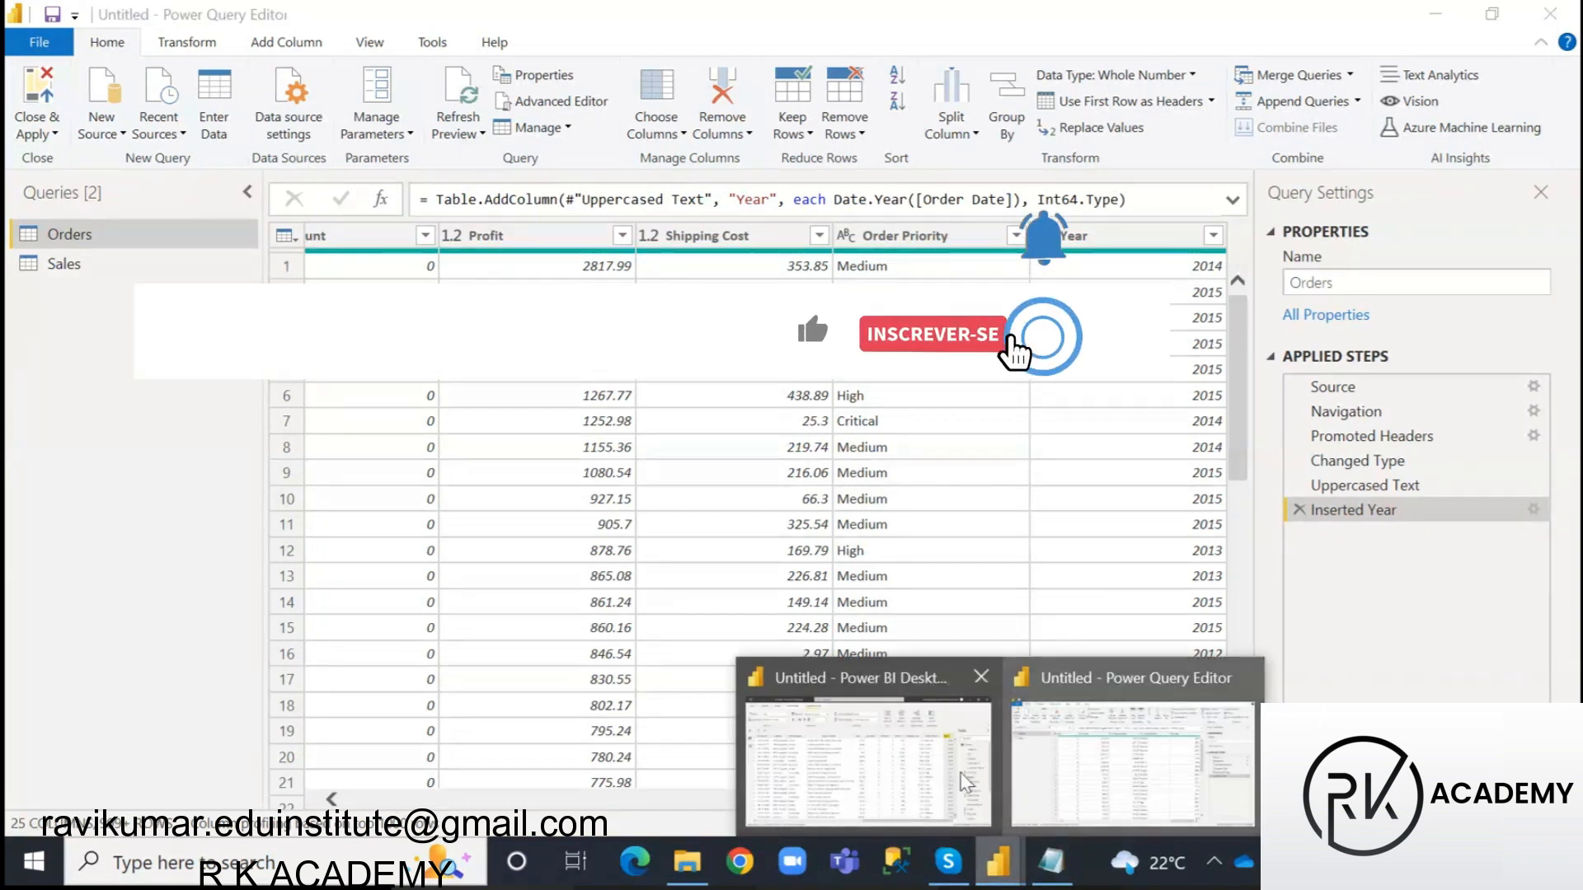
- Switch to Power BI Desktop and view the Sales table in Data view across to its cost, sales amount and freight columns
left_click(862, 747)
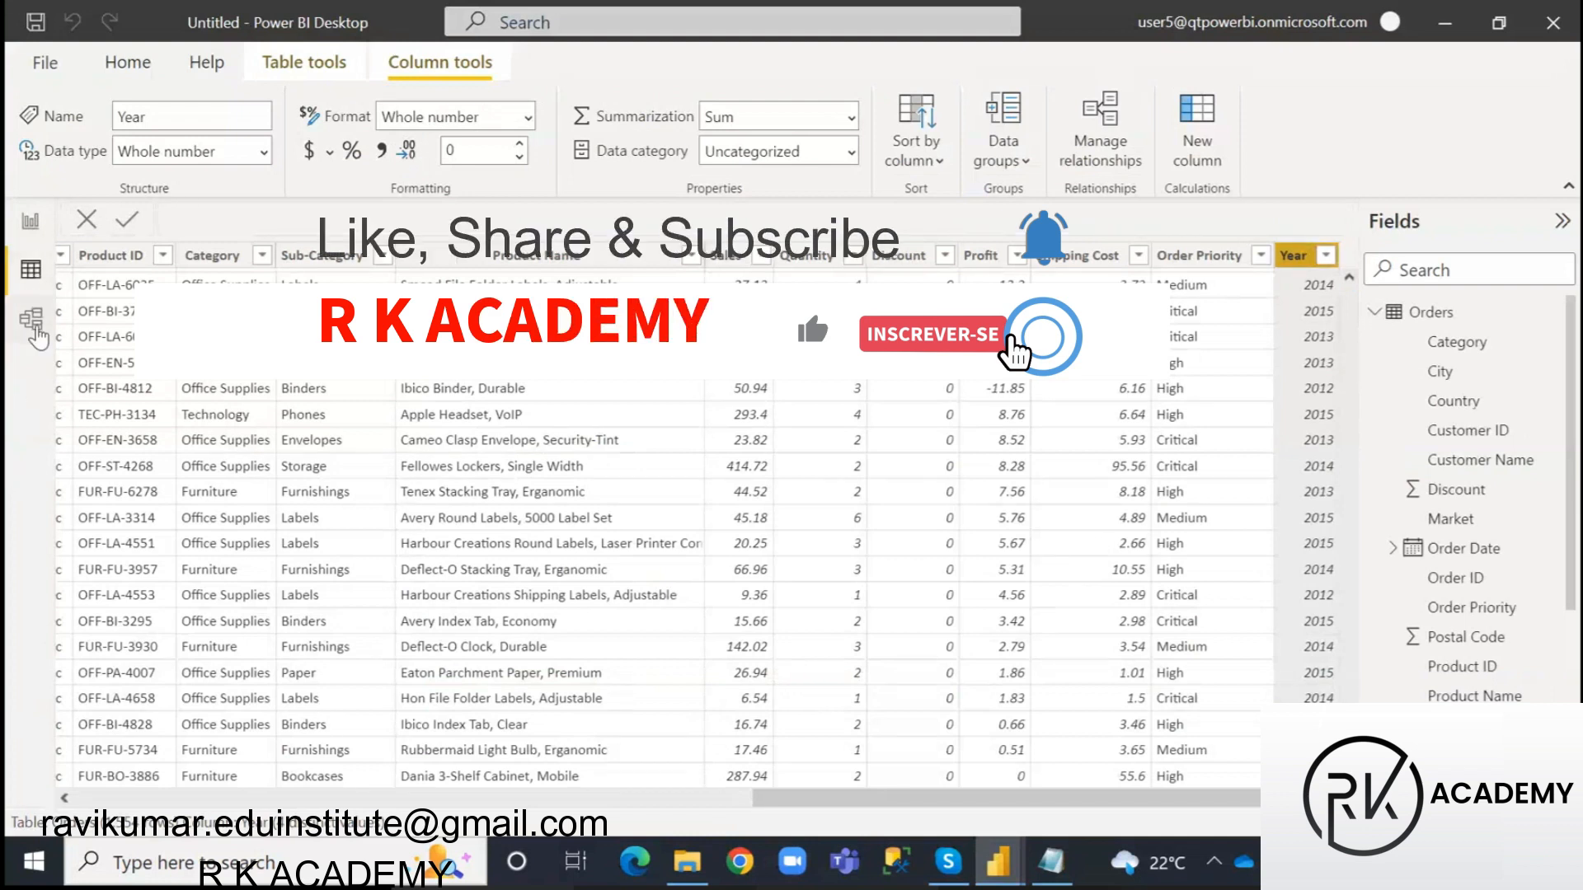
left_click(32, 274)
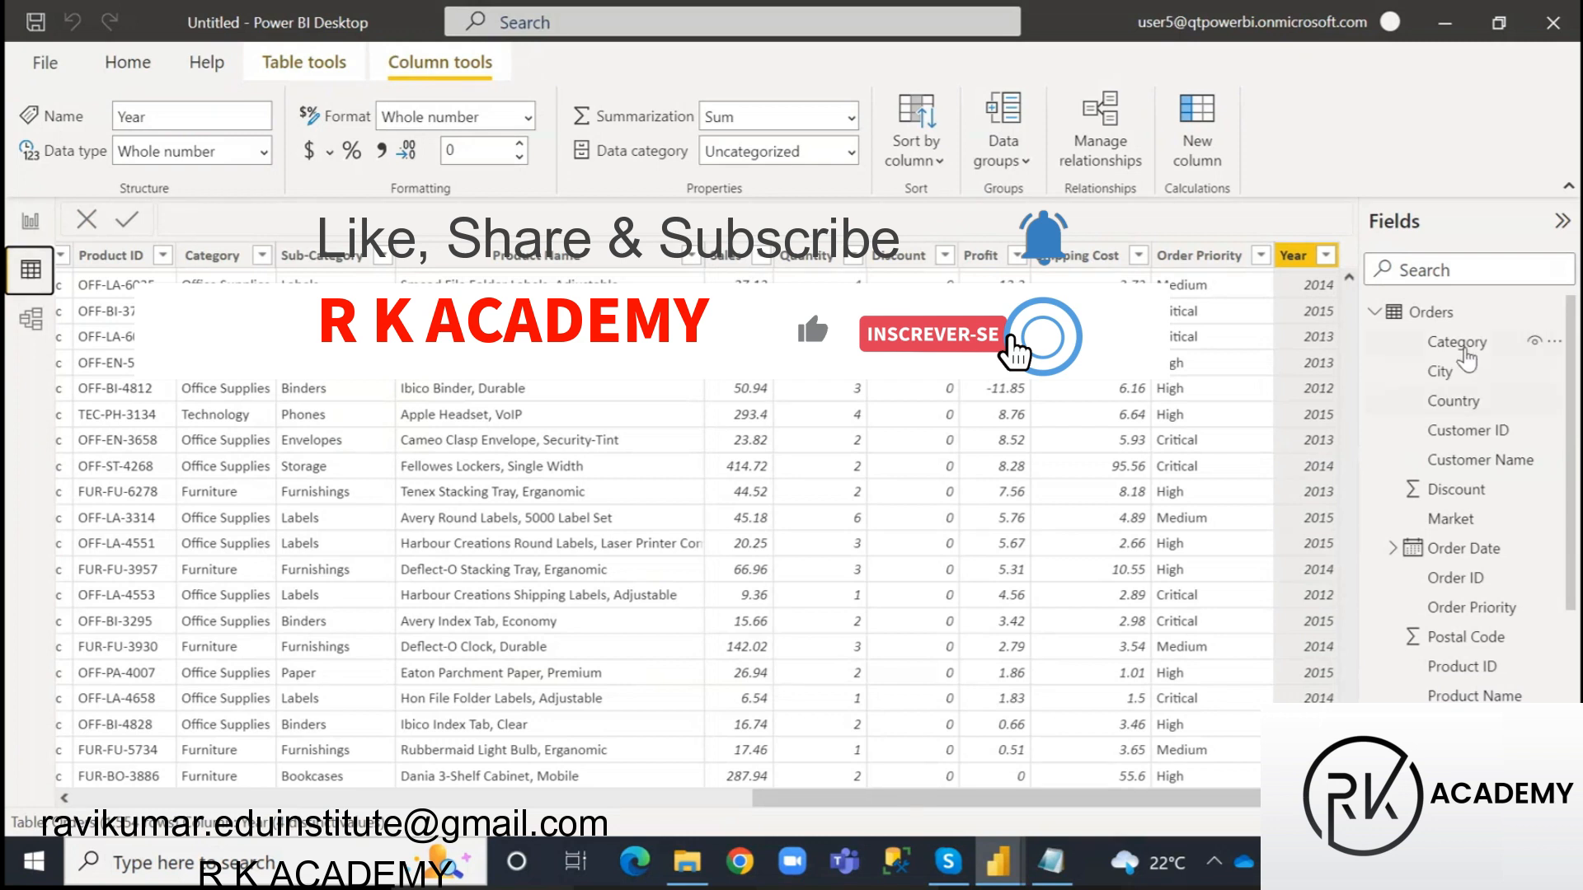
left_click(1375, 312)
left_click(1423, 341)
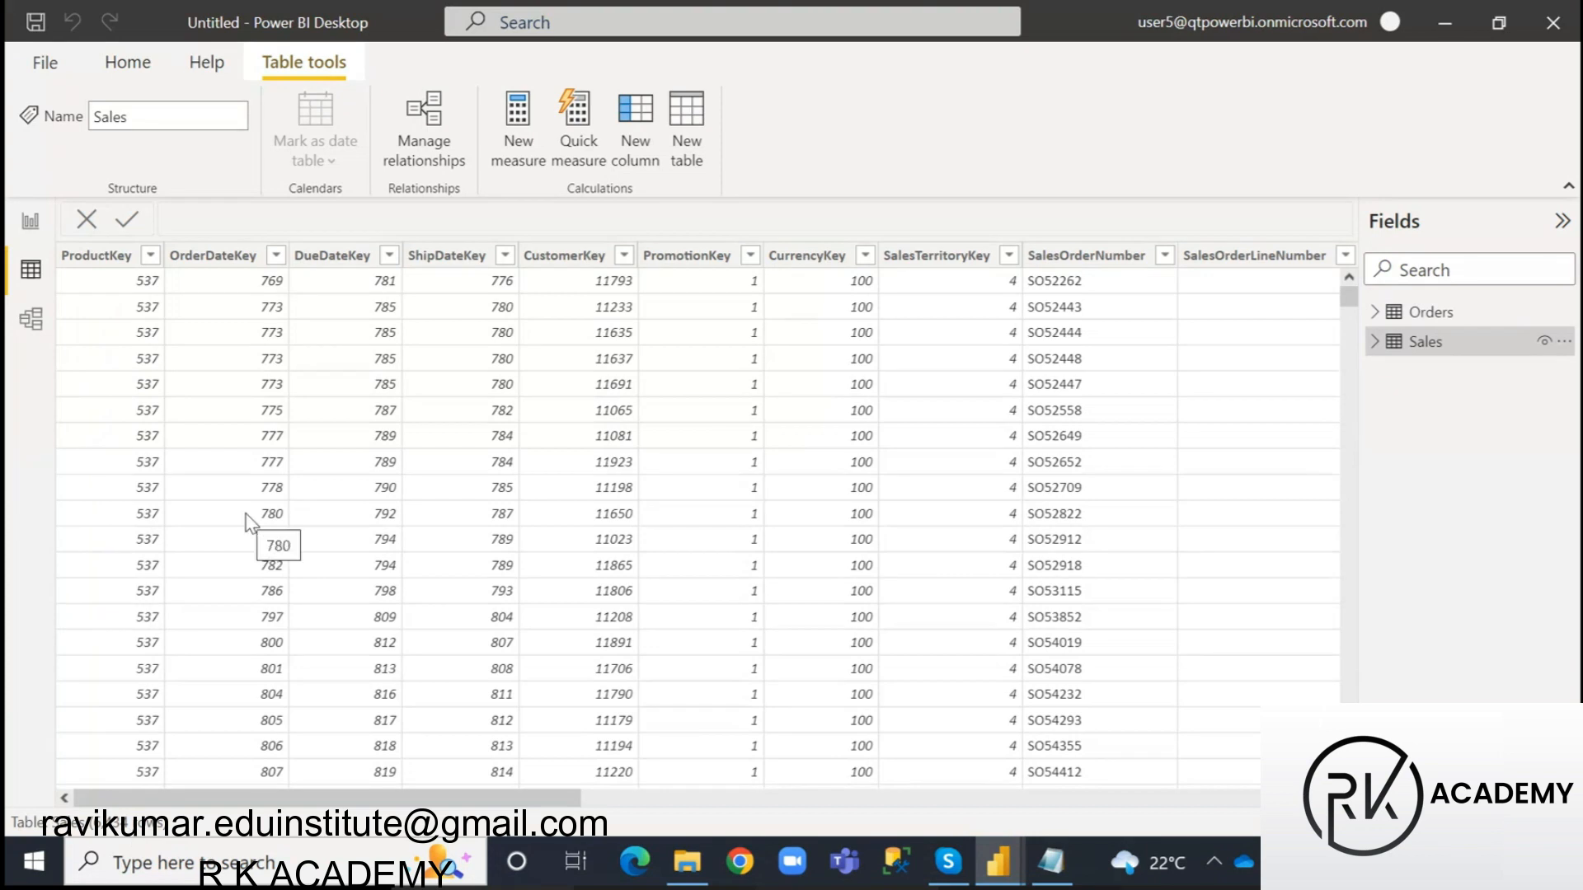
left_click_drag(330, 798, 1220, 798)
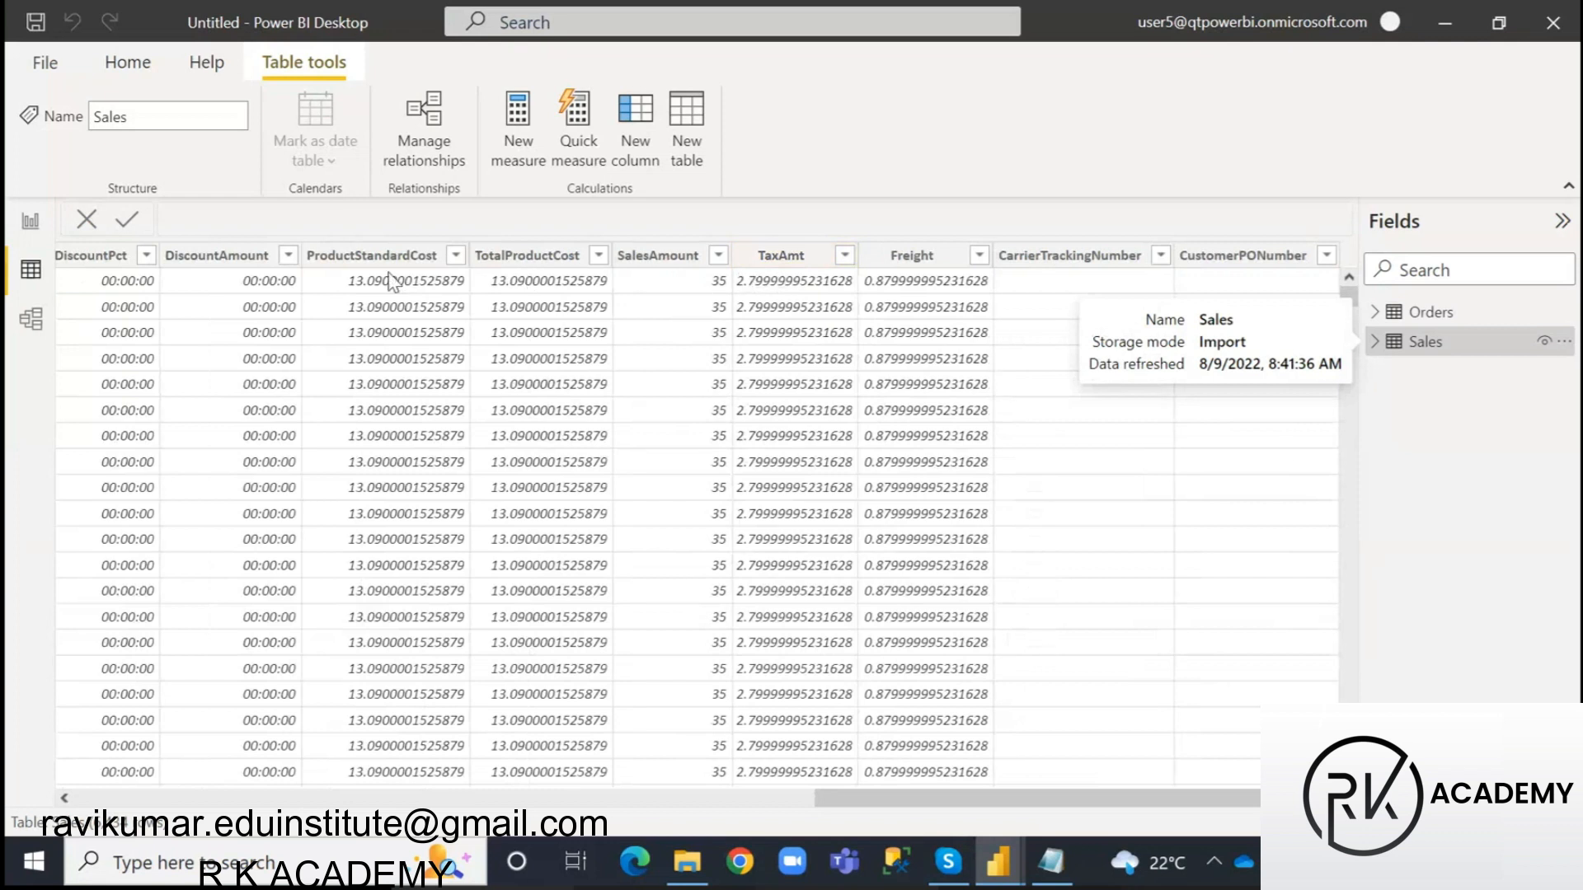
left_click_drag(1113, 799, 1148, 818)
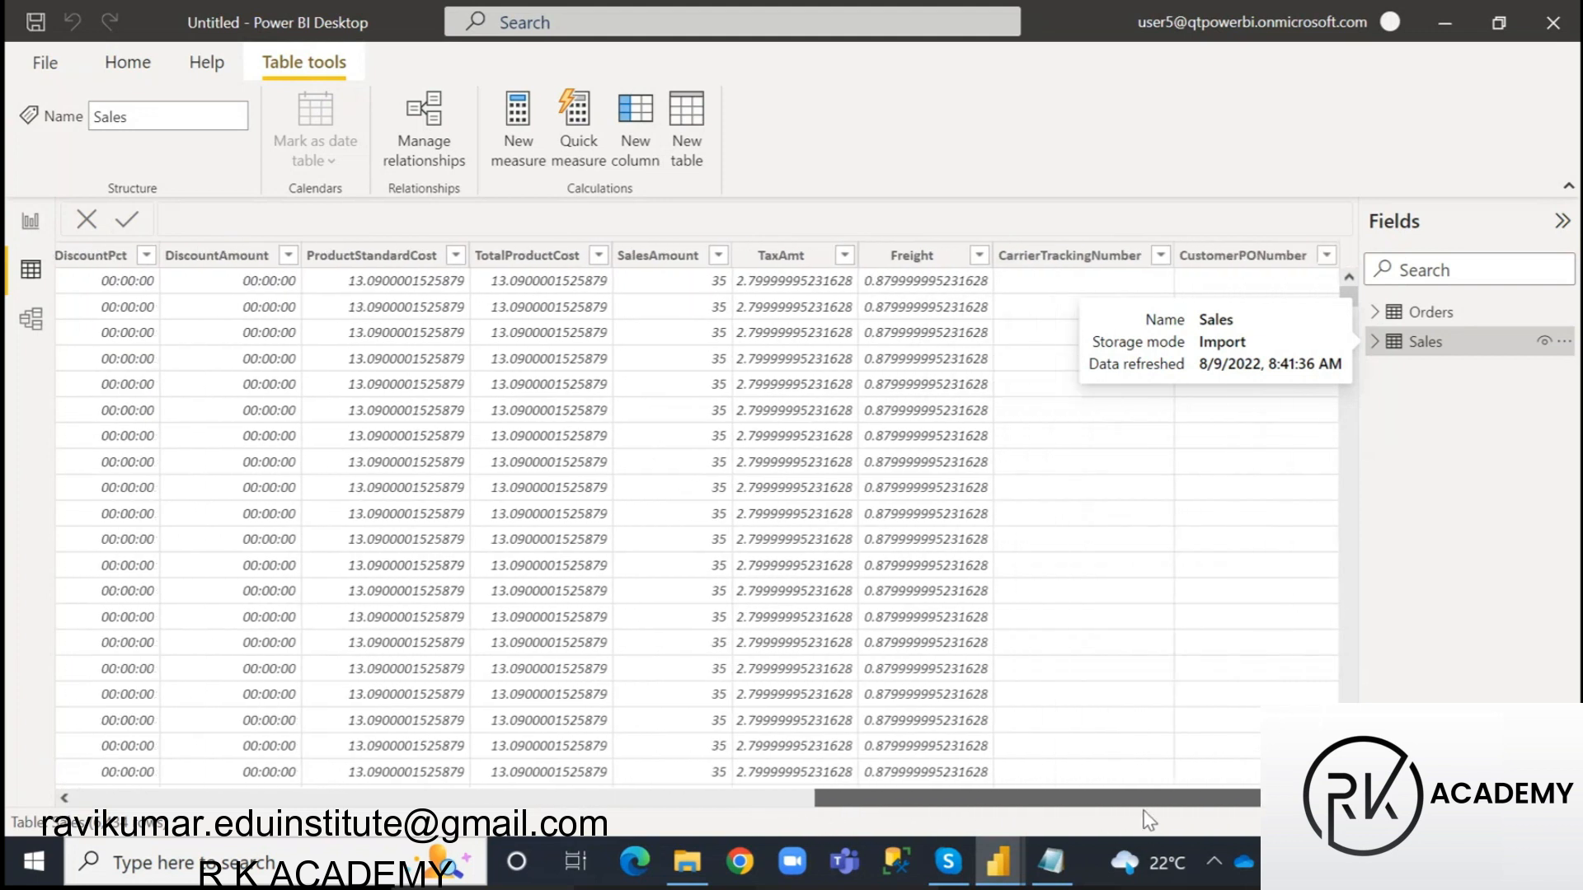
- Select the SalesAmount column of the Sales table, check its values down the rows, and collapse the Sales field list
left_click(679, 256)
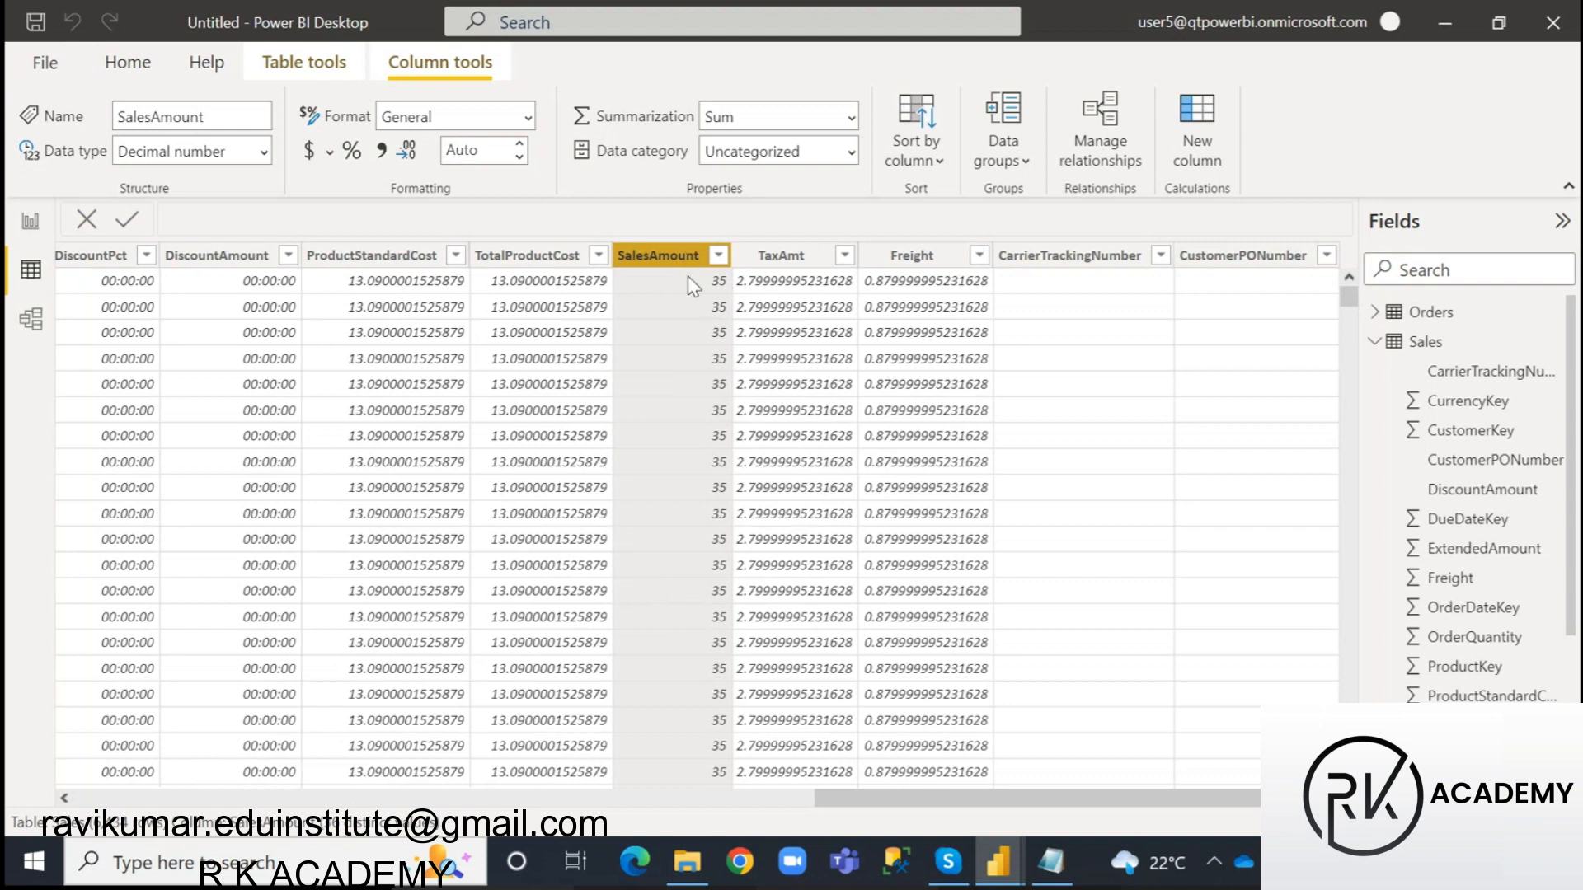
scroll(691, 640, "down", 8)
scroll(694, 636, "up", 7)
scroll(694, 636, "up", 1)
left_click(1374, 341)
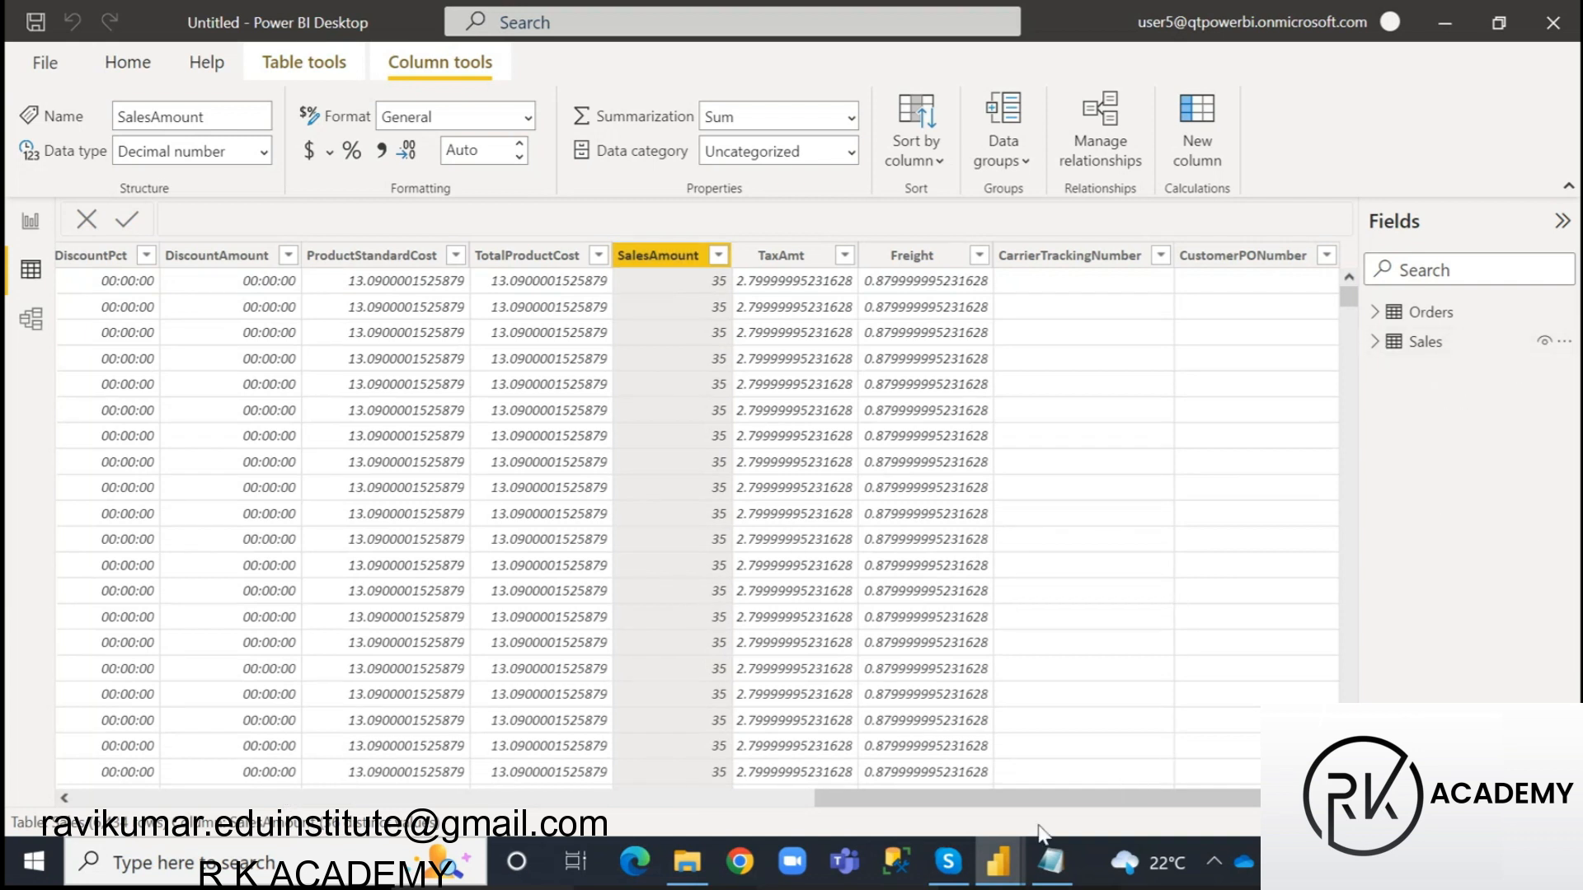
- Switch to the Power Query Notes in Notepad and mark the data-processing and ETL question lines with red boxes and a joining bracket
left_click(1051, 861)
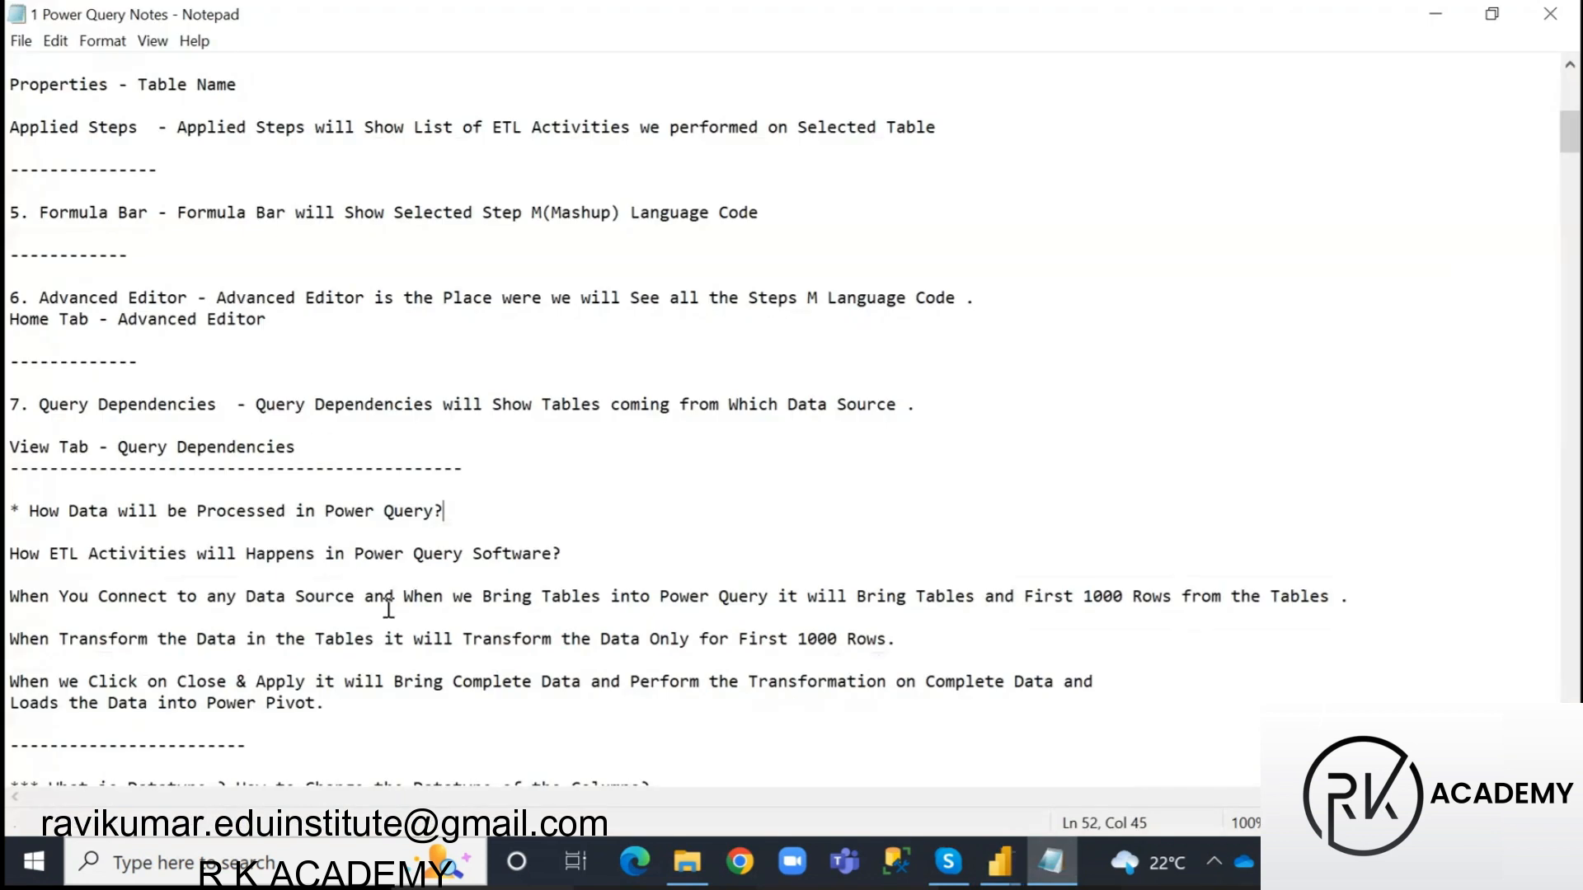
key("ctrl+2")
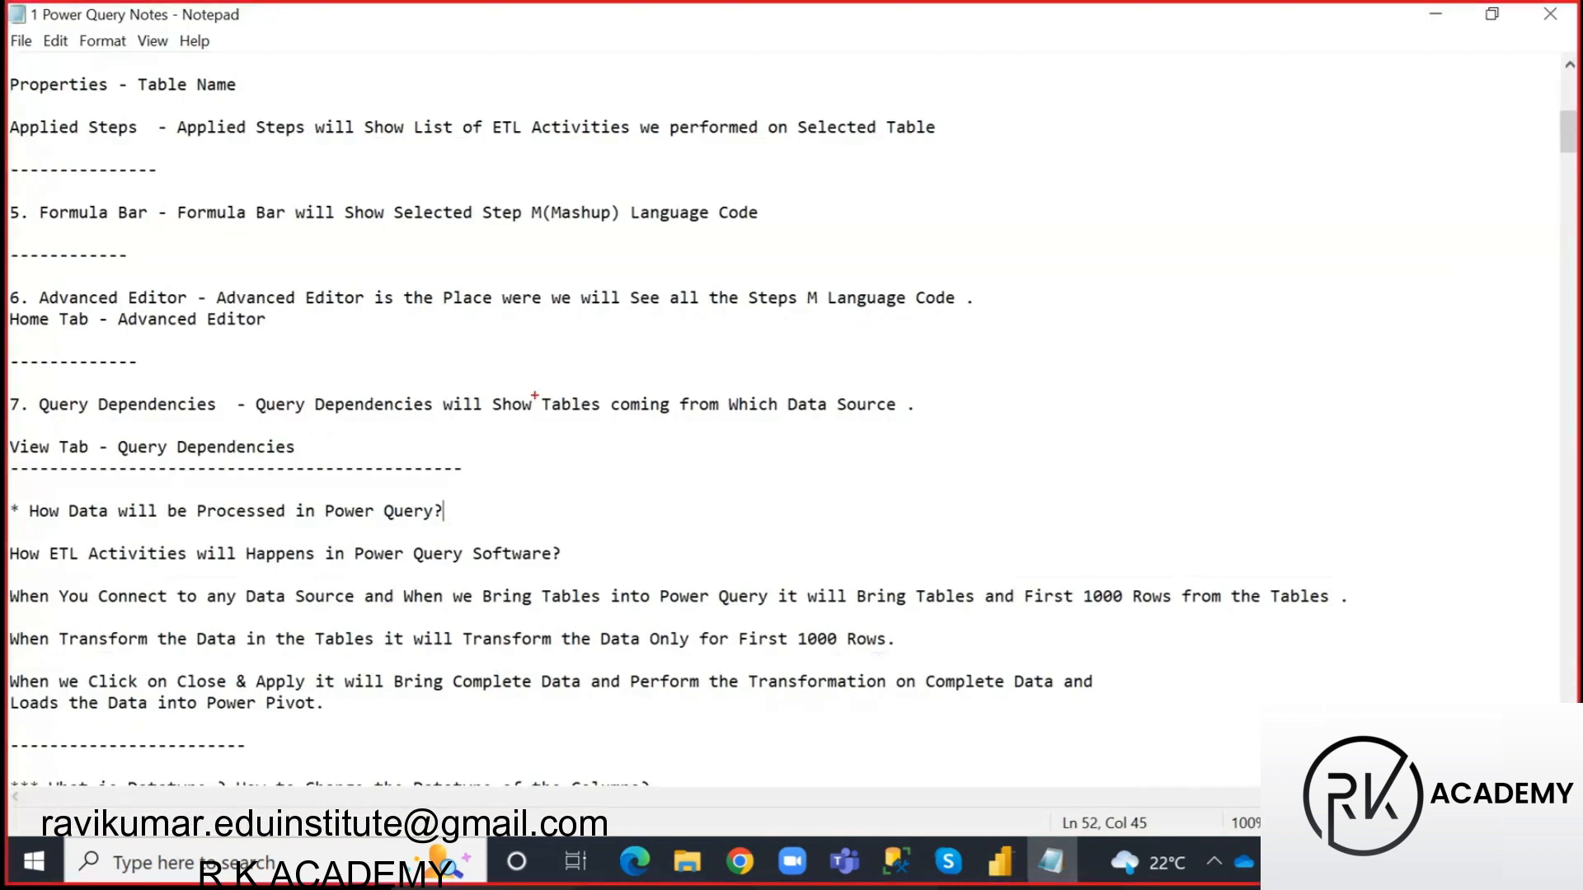
left_click_drag(8, 497, 446, 525)
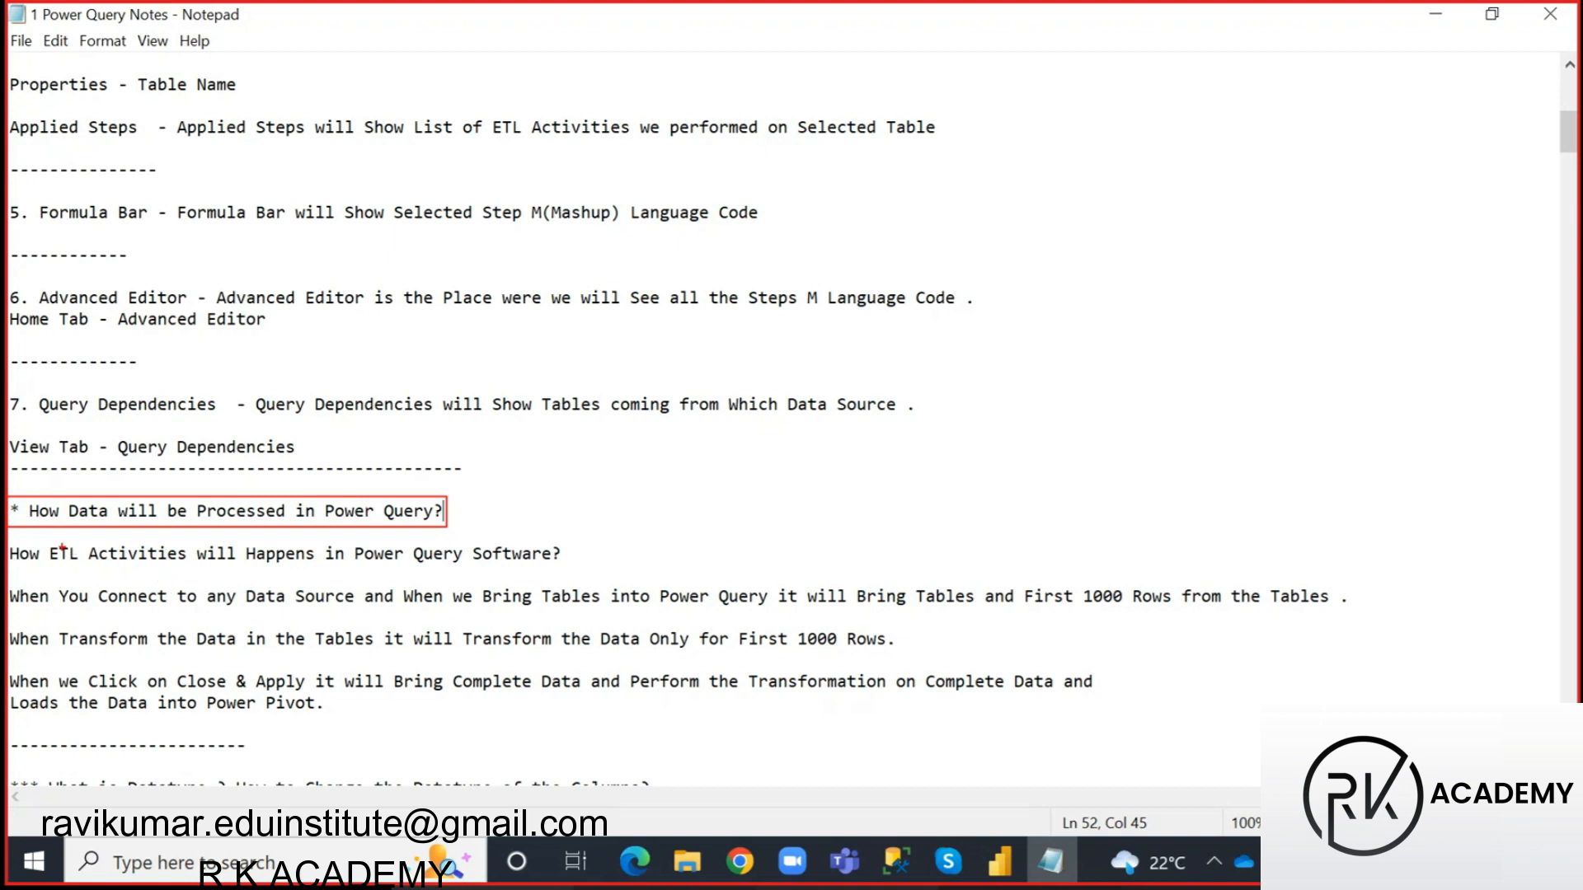
mouse_move(7, 542)
left_mouse_down()
mouse_move(134, 565)
mouse_move(565, 566)
left_mouse_up()
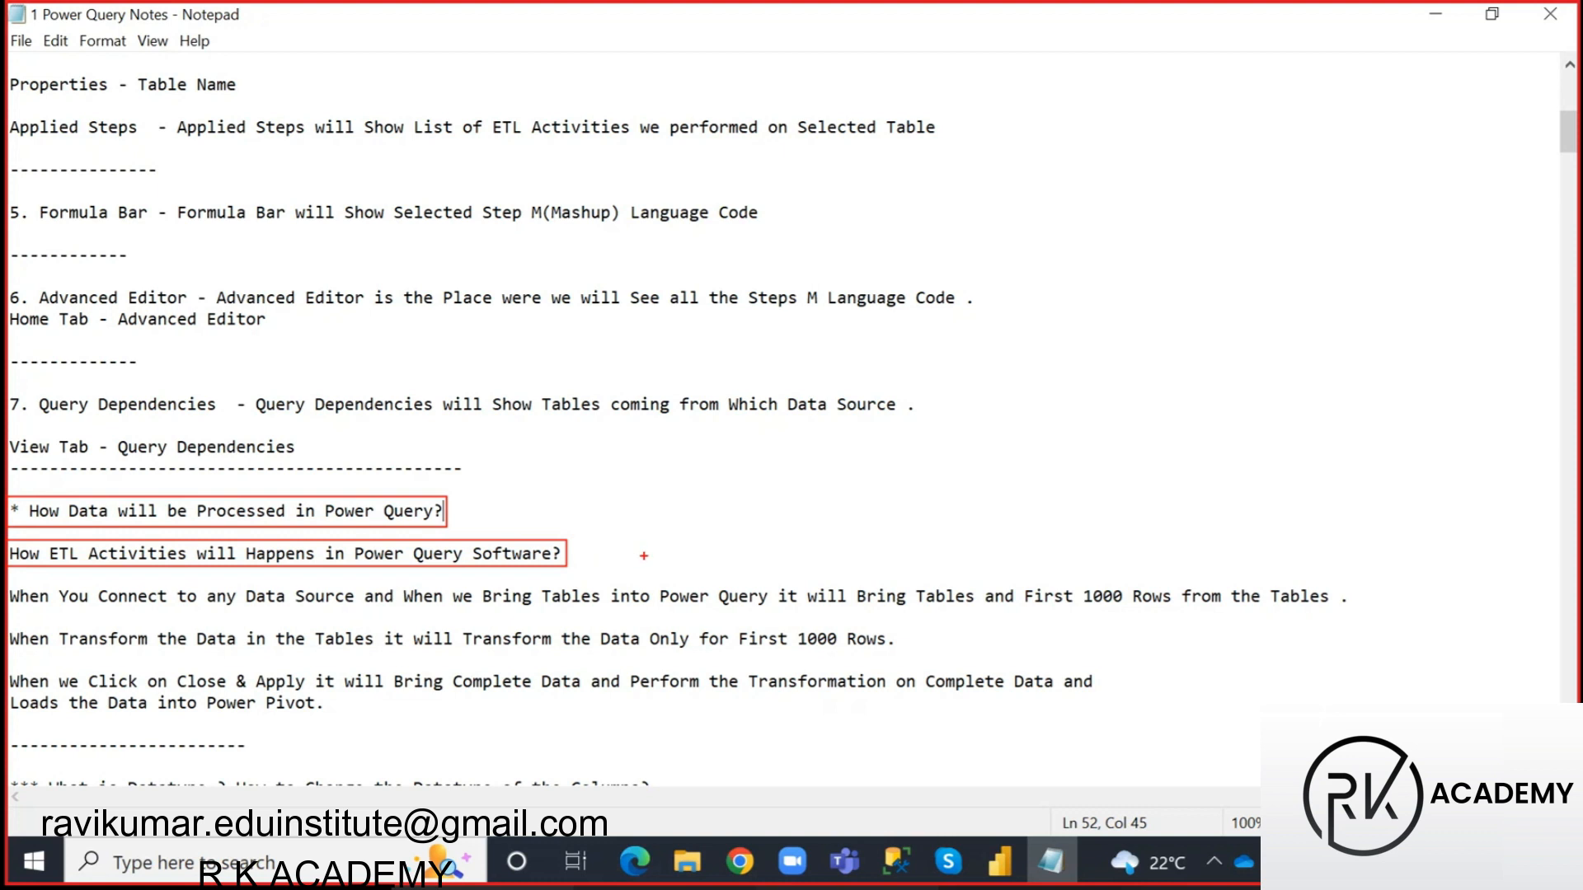
mouse_move(487, 500)
left_mouse_down()
mouse_move(662, 519)
mouse_move(577, 561)
left_mouse_up()
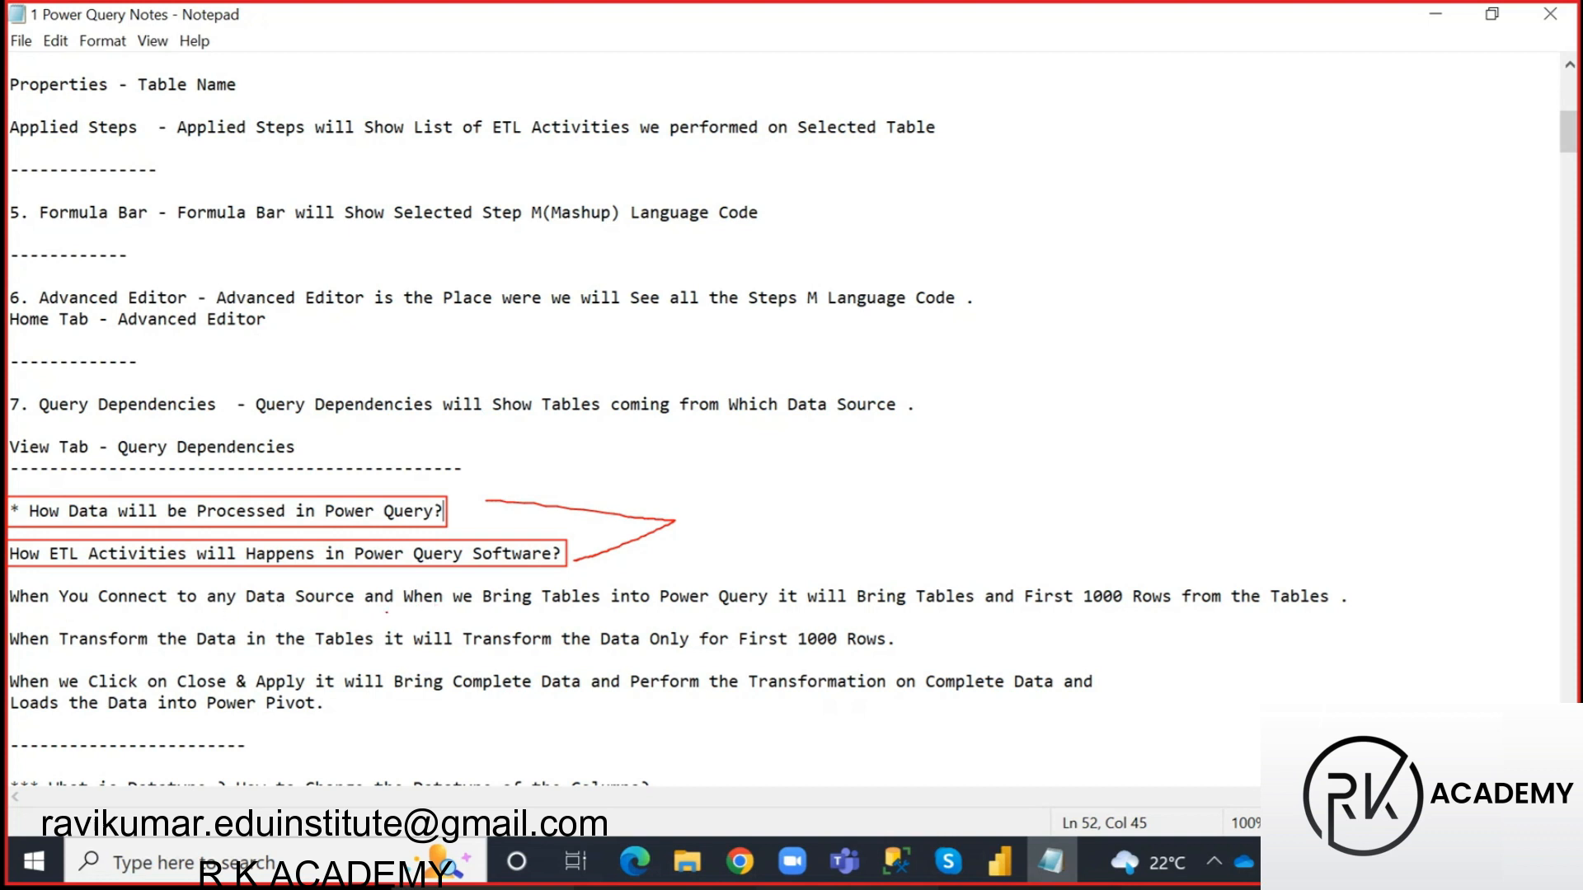
- Mark the notes' phrases on data source, tables into Power Query, transforming the data and first 1000 rows with underlines, boxes and check marks
left_click_drag(245, 607, 352, 612)
left_click_drag(534, 579, 773, 609)
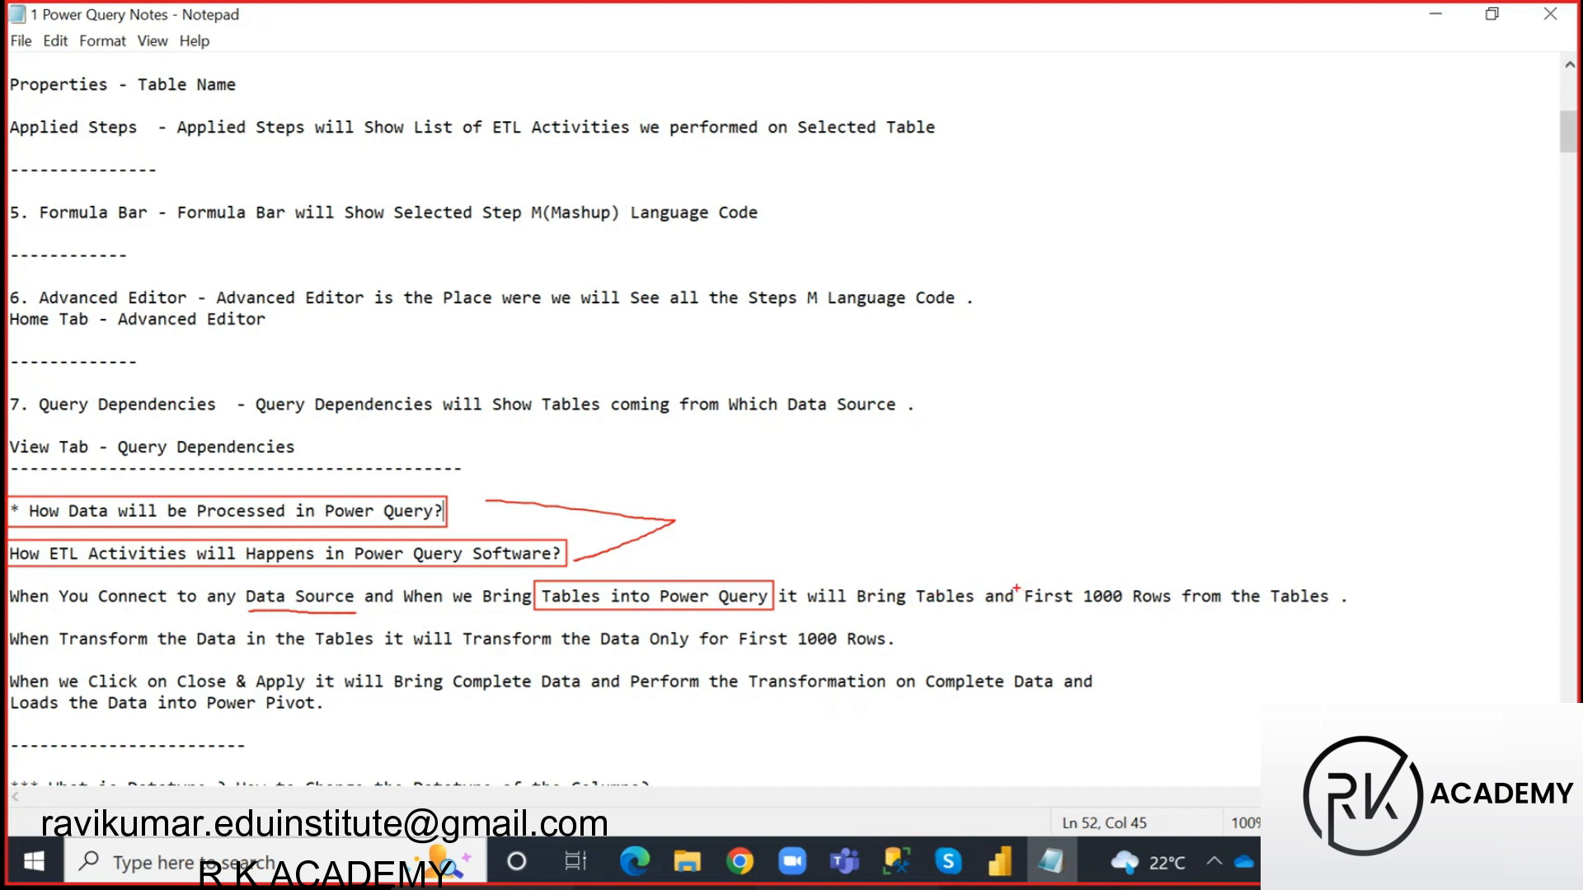
mouse_move(1022, 580)
left_mouse_down()
mouse_move(1137, 610)
mouse_move(1333, 609)
left_mouse_up()
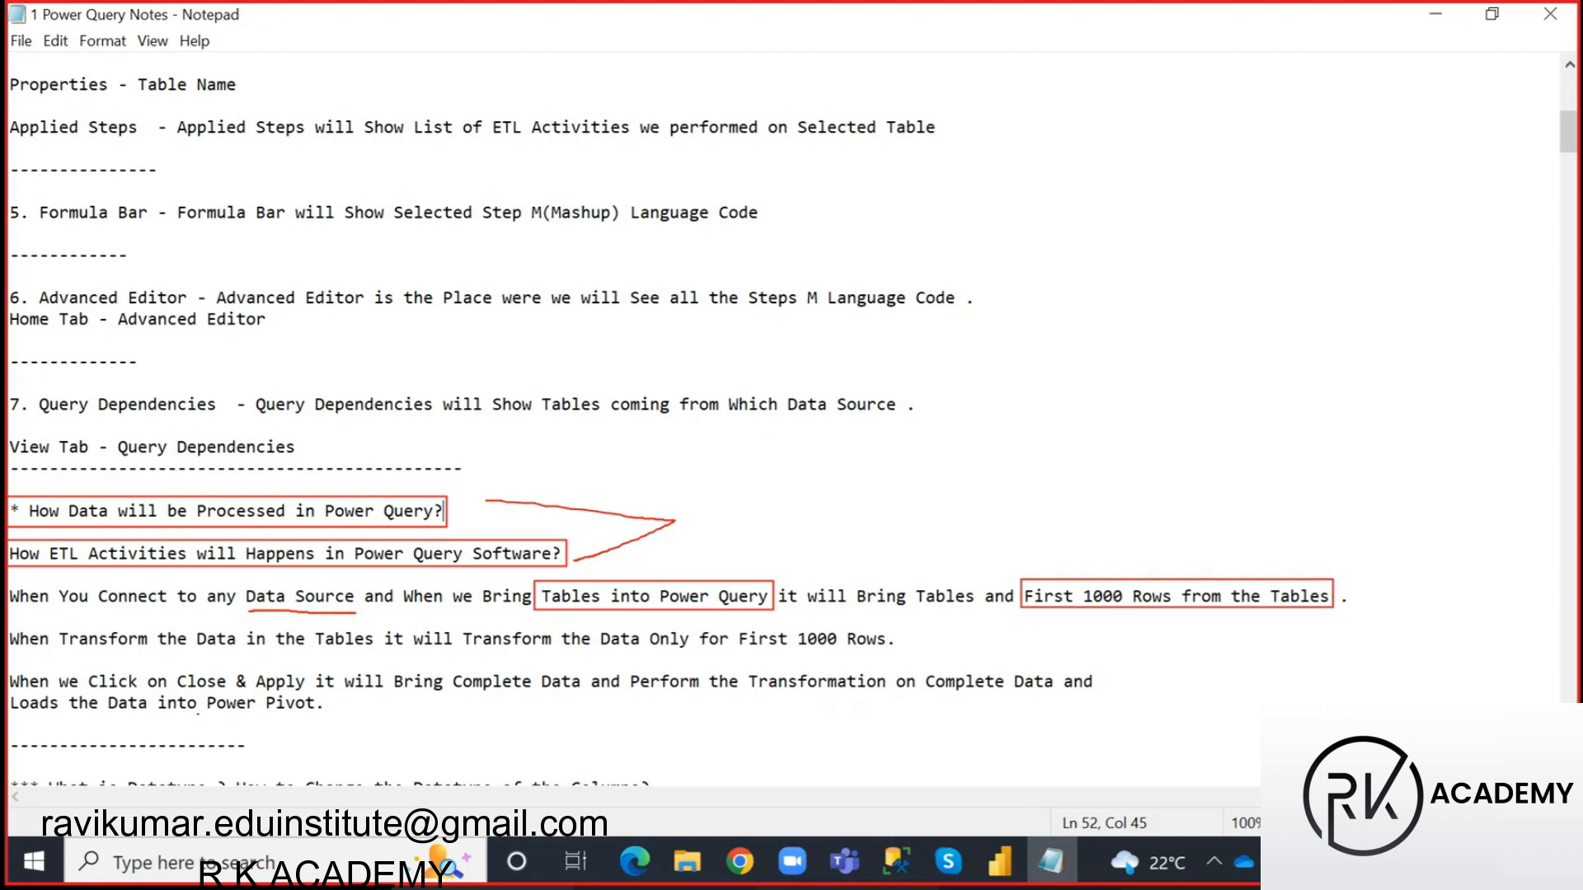
left_click_drag(62, 649, 236, 656)
left_click_drag(85, 659, 242, 654)
left_click_drag(598, 625, 899, 649)
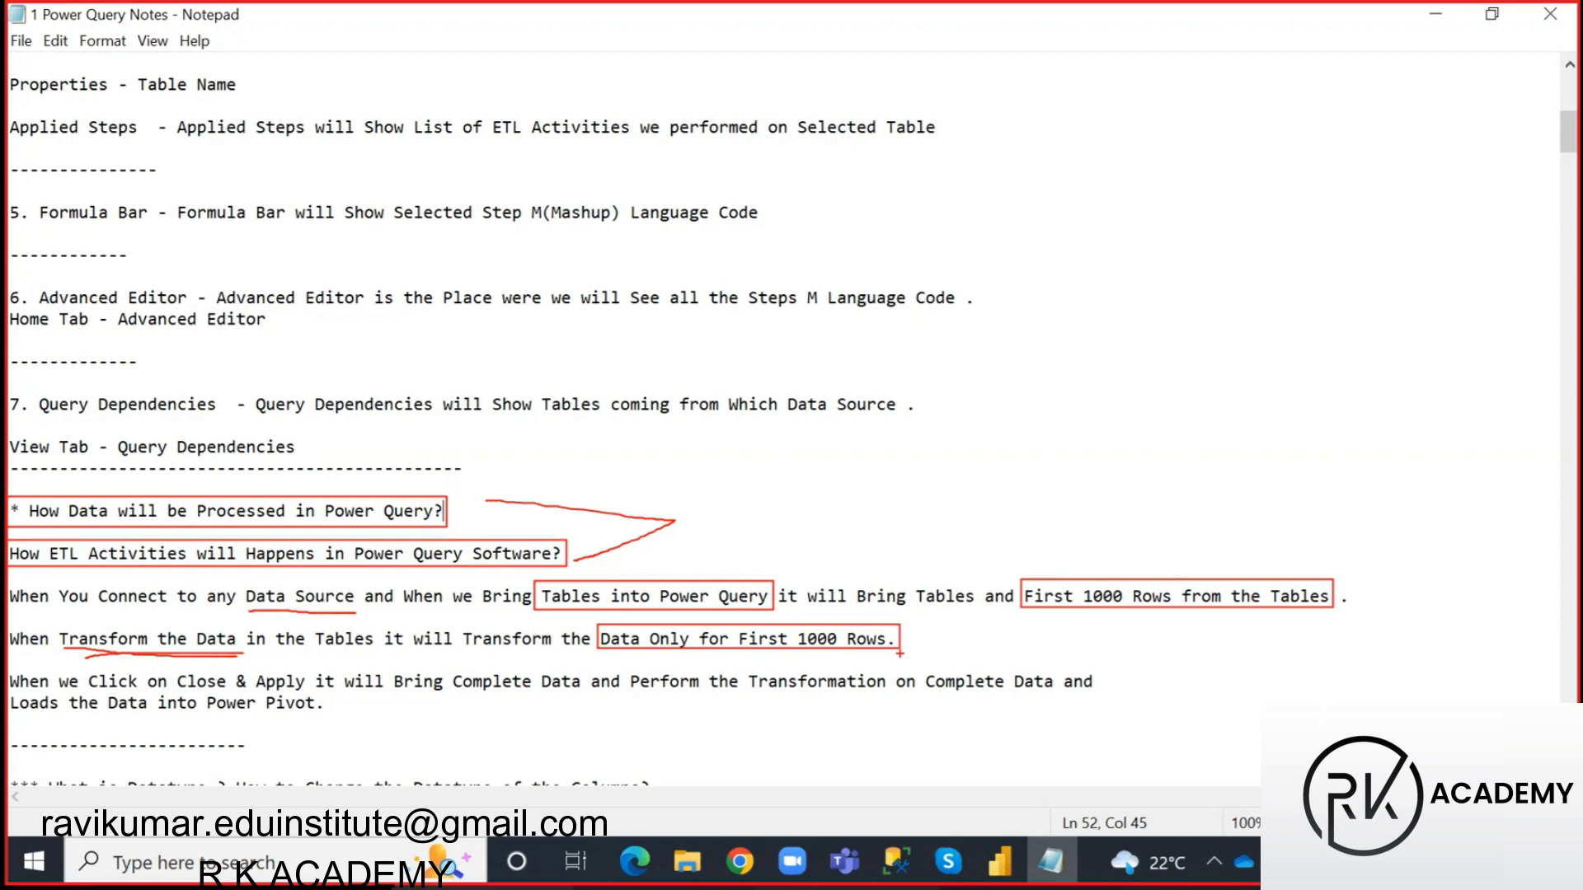
mouse_move(1040, 553)
left_mouse_down()
mouse_move(1074, 569)
mouse_move(1088, 470)
left_mouse_up()
mouse_move(808, 616)
left_mouse_down()
mouse_move(837, 619)
mouse_move(861, 536)
left_mouse_up()
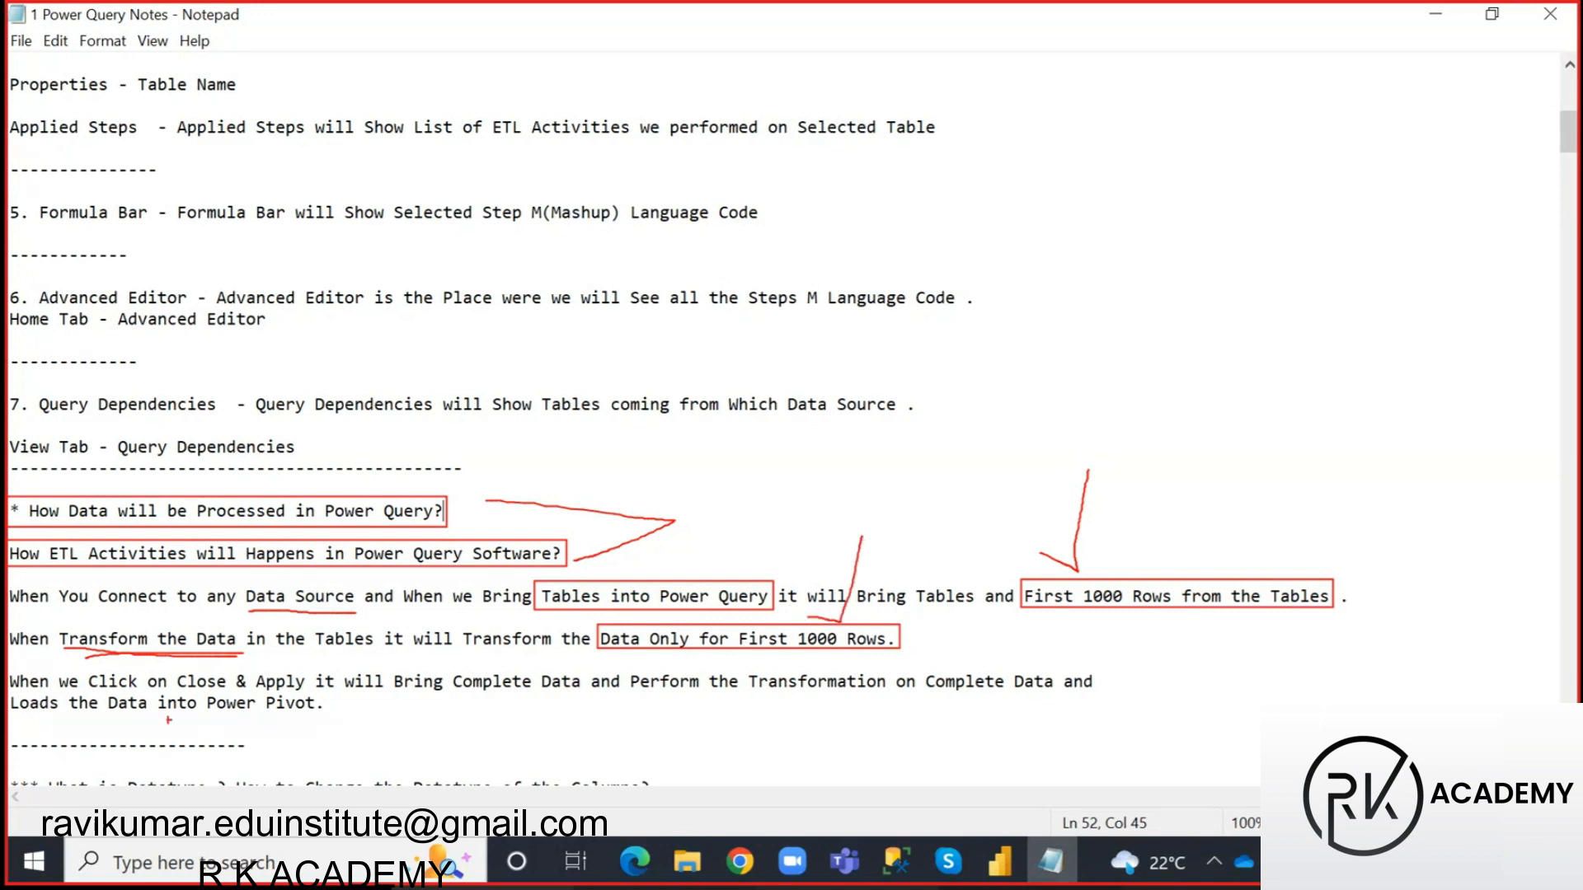
- Box "Close & Apply" in the notes, handwrite "Apply" with a check mark below it, and clear the screen annotations
mouse_move(174, 669)
left_mouse_down()
mouse_move(334, 691)
mouse_move(309, 691)
left_mouse_up()
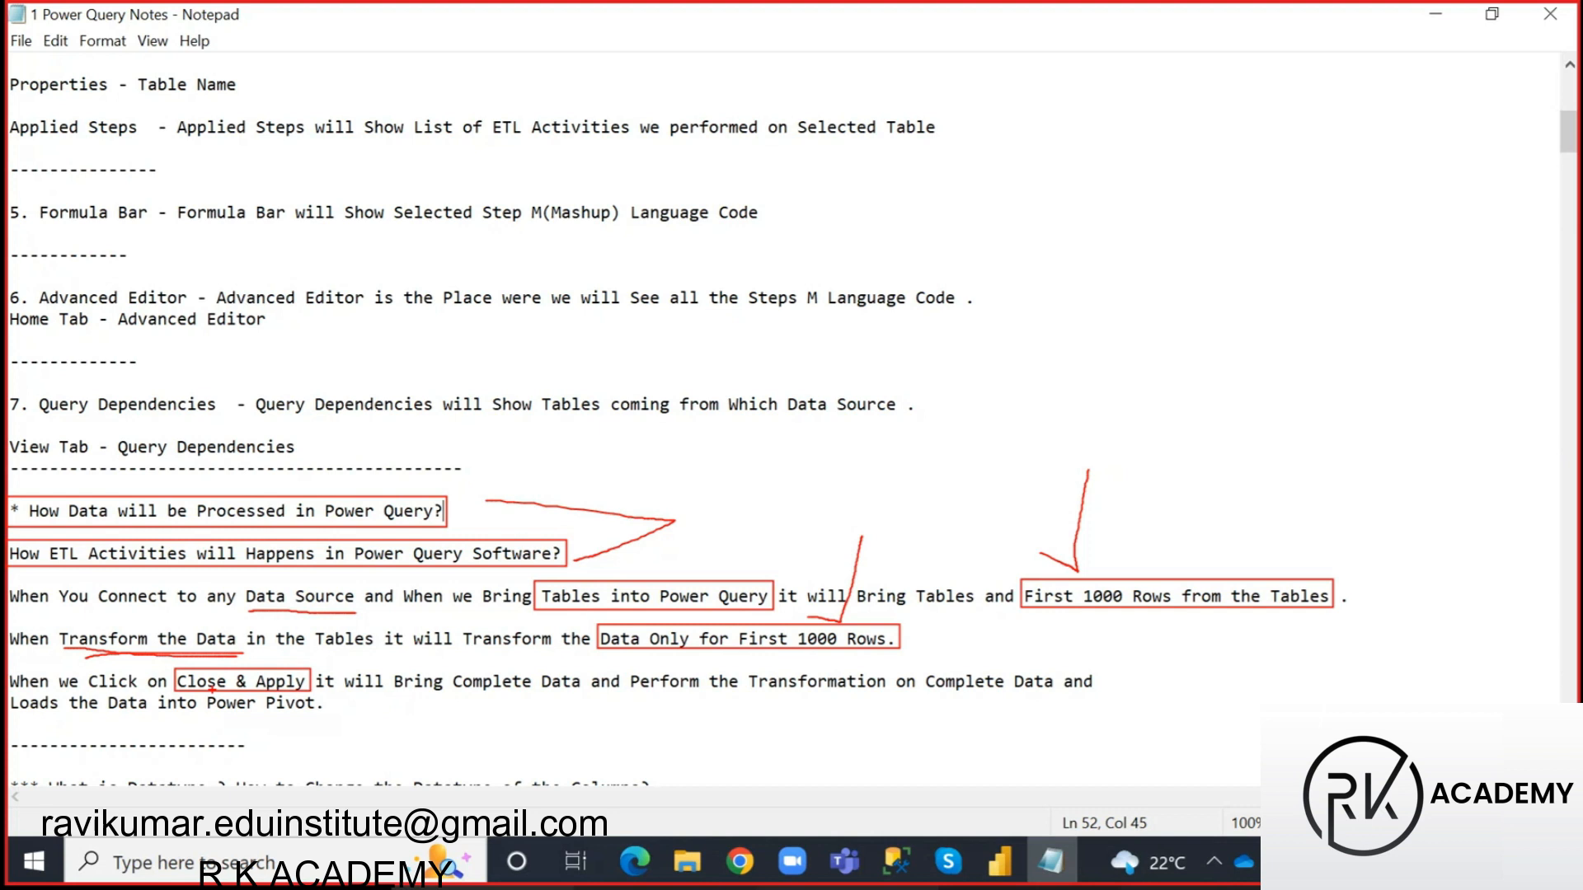
mouse_move(208, 747)
left_mouse_down()
mouse_move(217, 733)
mouse_move(268, 763)
mouse_move(265, 733)
mouse_move(275, 747)
mouse_move(288, 731)
mouse_move(290, 766)
mouse_move(329, 725)
left_mouse_up()
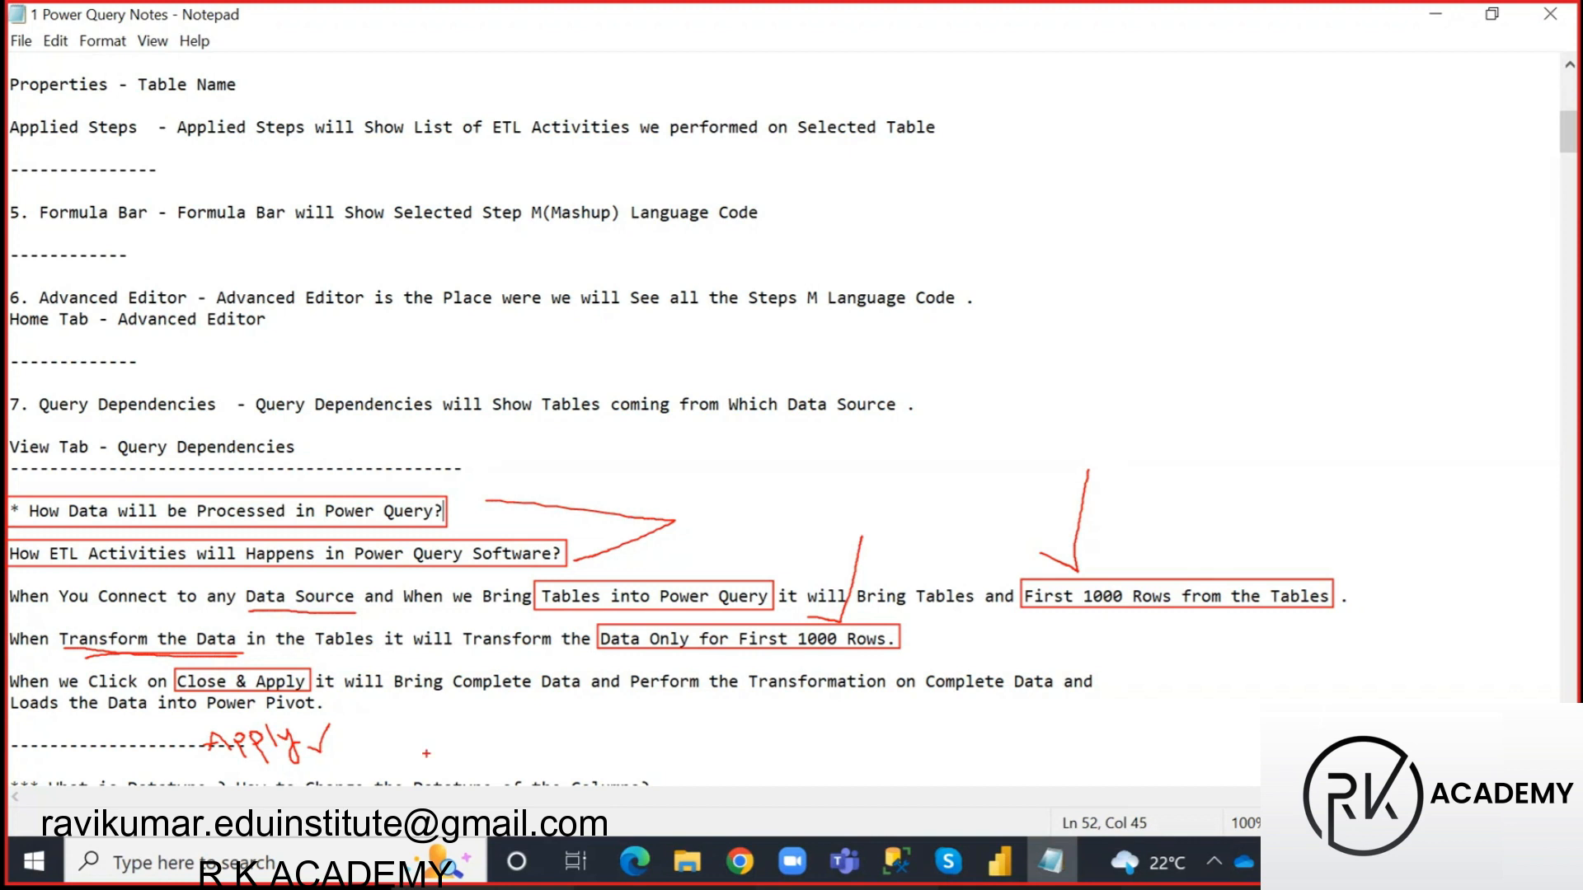
left_click_drag(240, 660, 284, 629)
key("Escape")
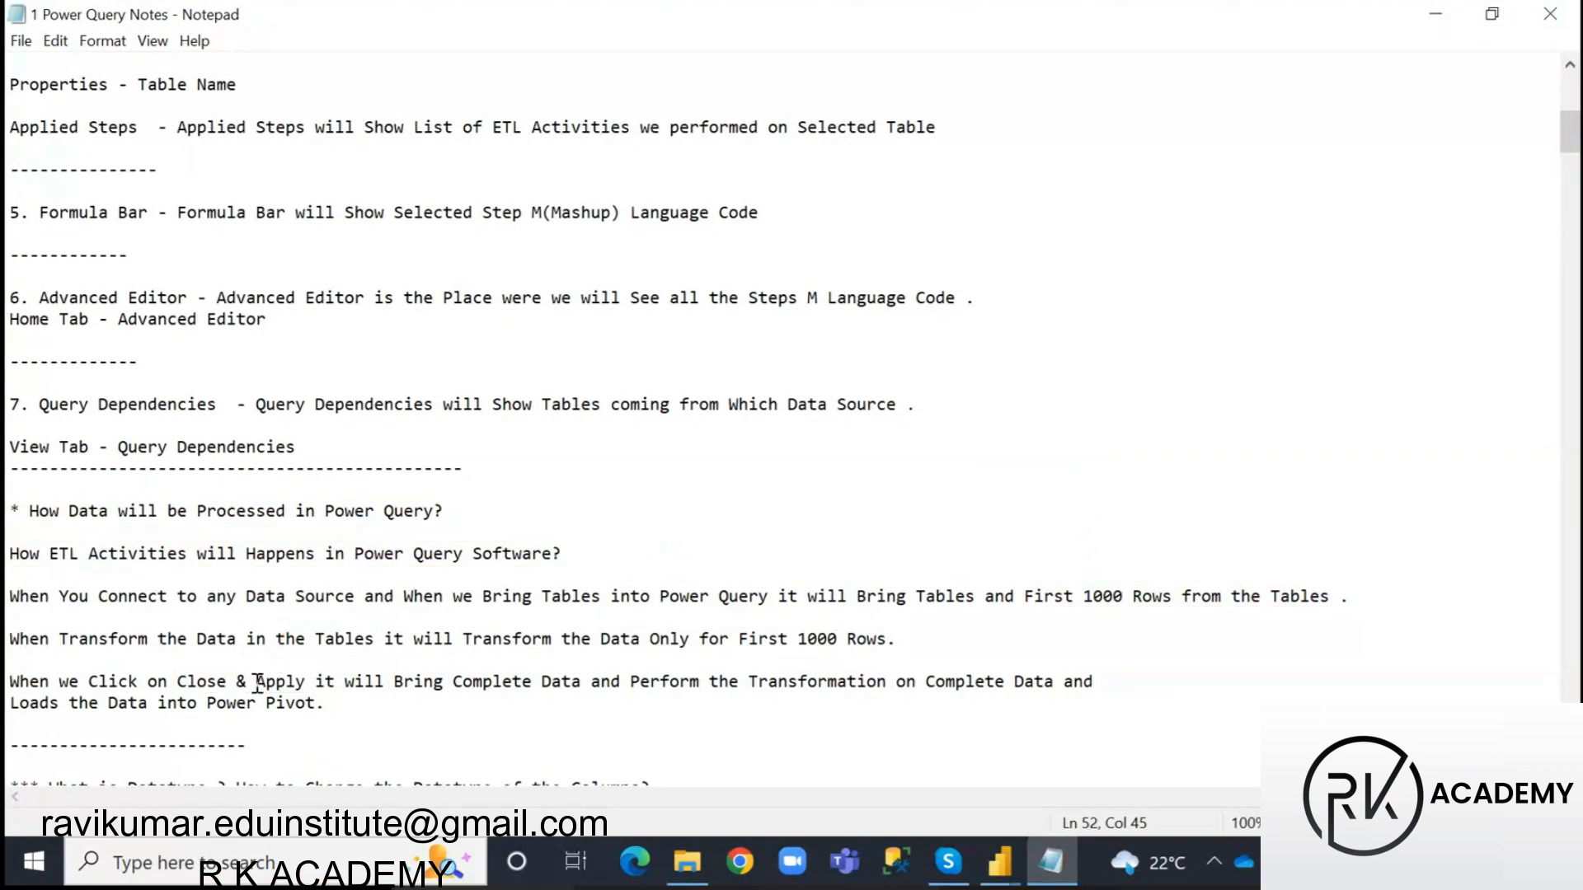
- Insert "Apply (or)" before "Close & Apply" in the notes' line about loading the complete data
left_click(178, 682)
type("Apply or")
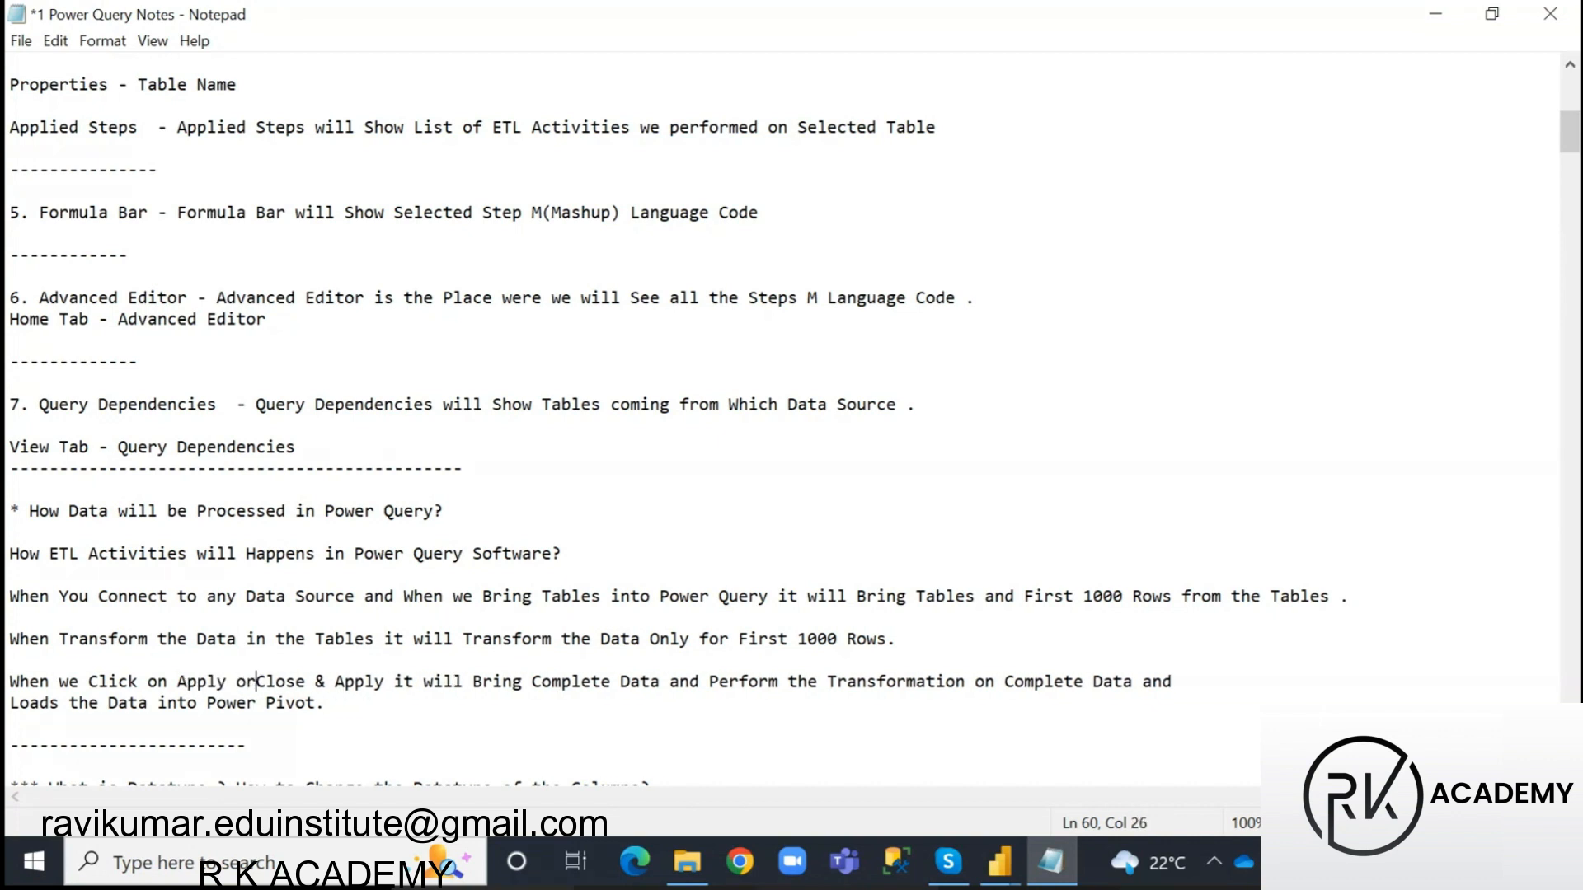
left_click(245, 681)
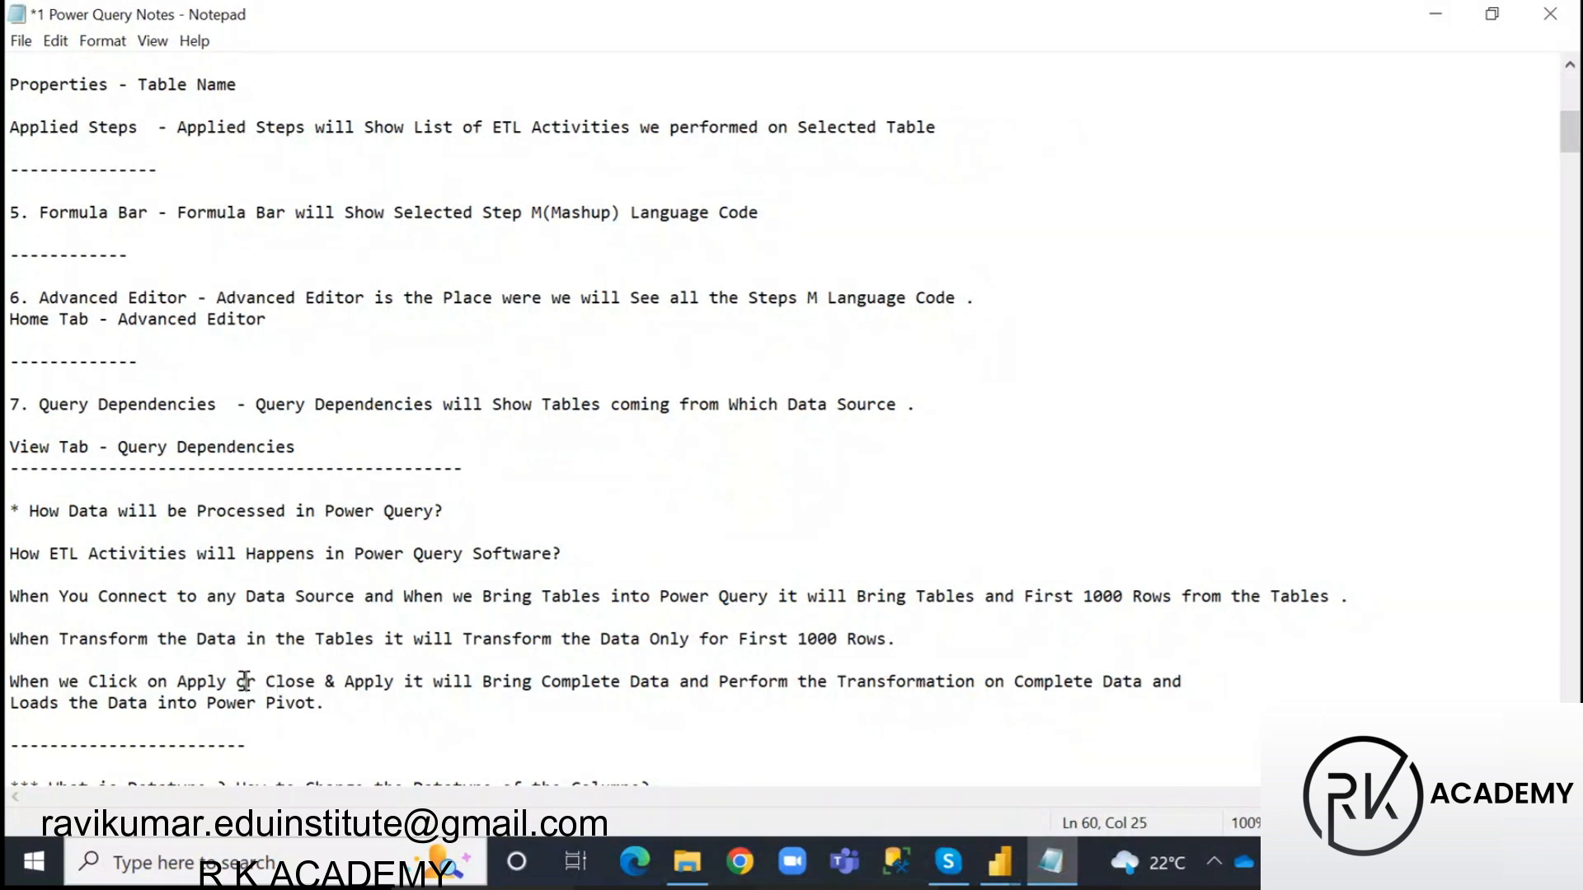
type("(")
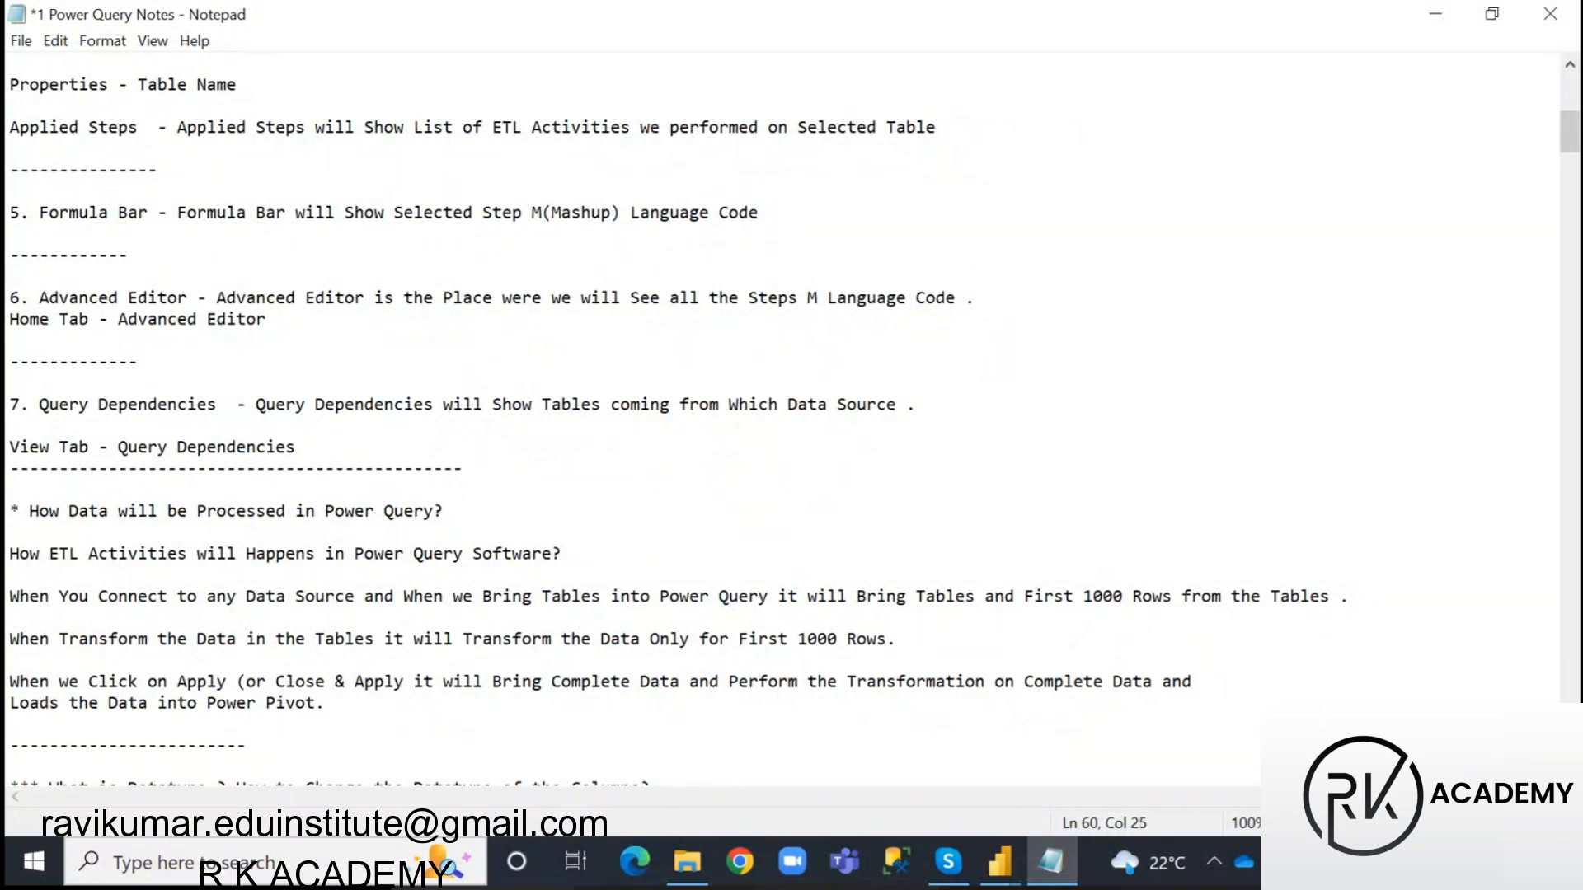
left_click(266, 683)
type(")")
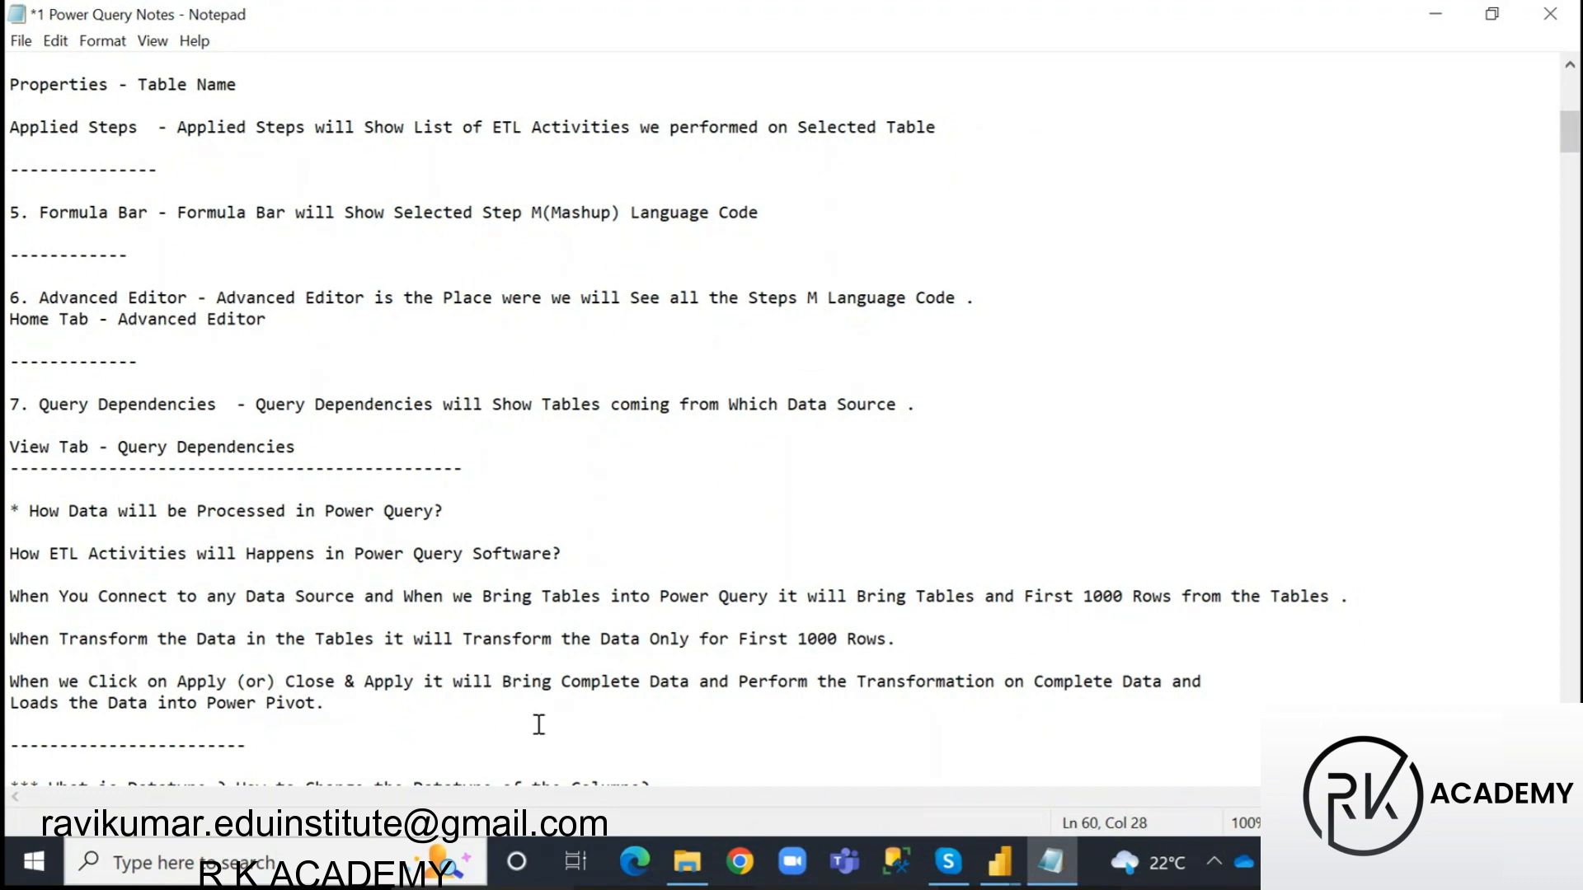
- Box "Bring Complete Data" and "Transformation on Complete Data" in the notes, add a check mark, and clear the annotations
key("ctrl+2")
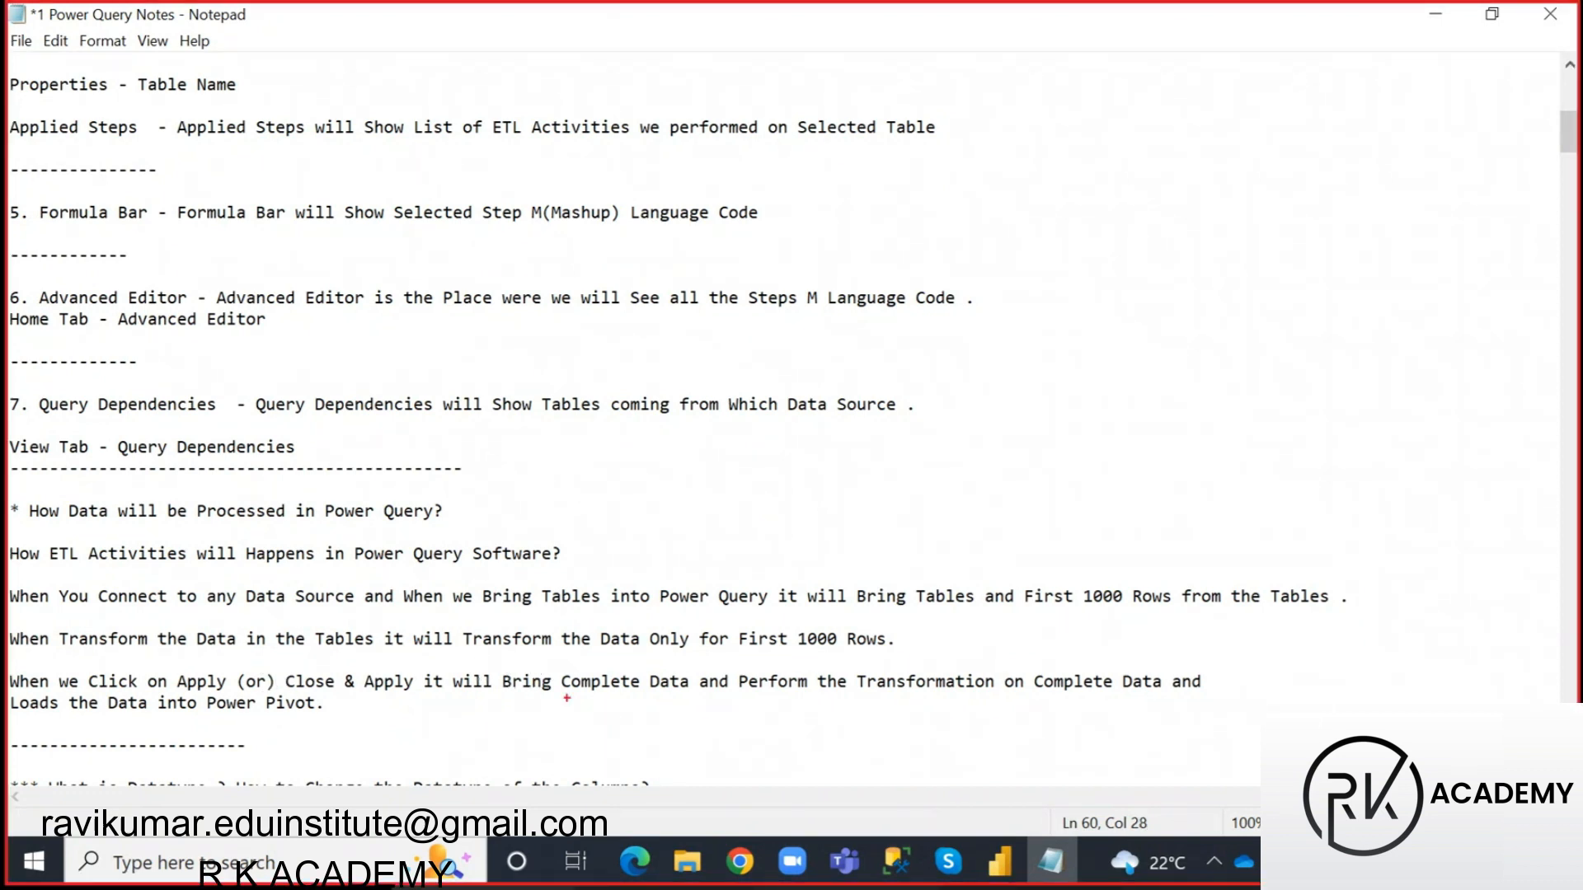
left_click_drag(494, 670, 698, 693)
mouse_move(853, 667)
left_mouse_down()
mouse_move(986, 700)
mouse_move(1179, 696)
mouse_move(1160, 695)
left_mouse_up()
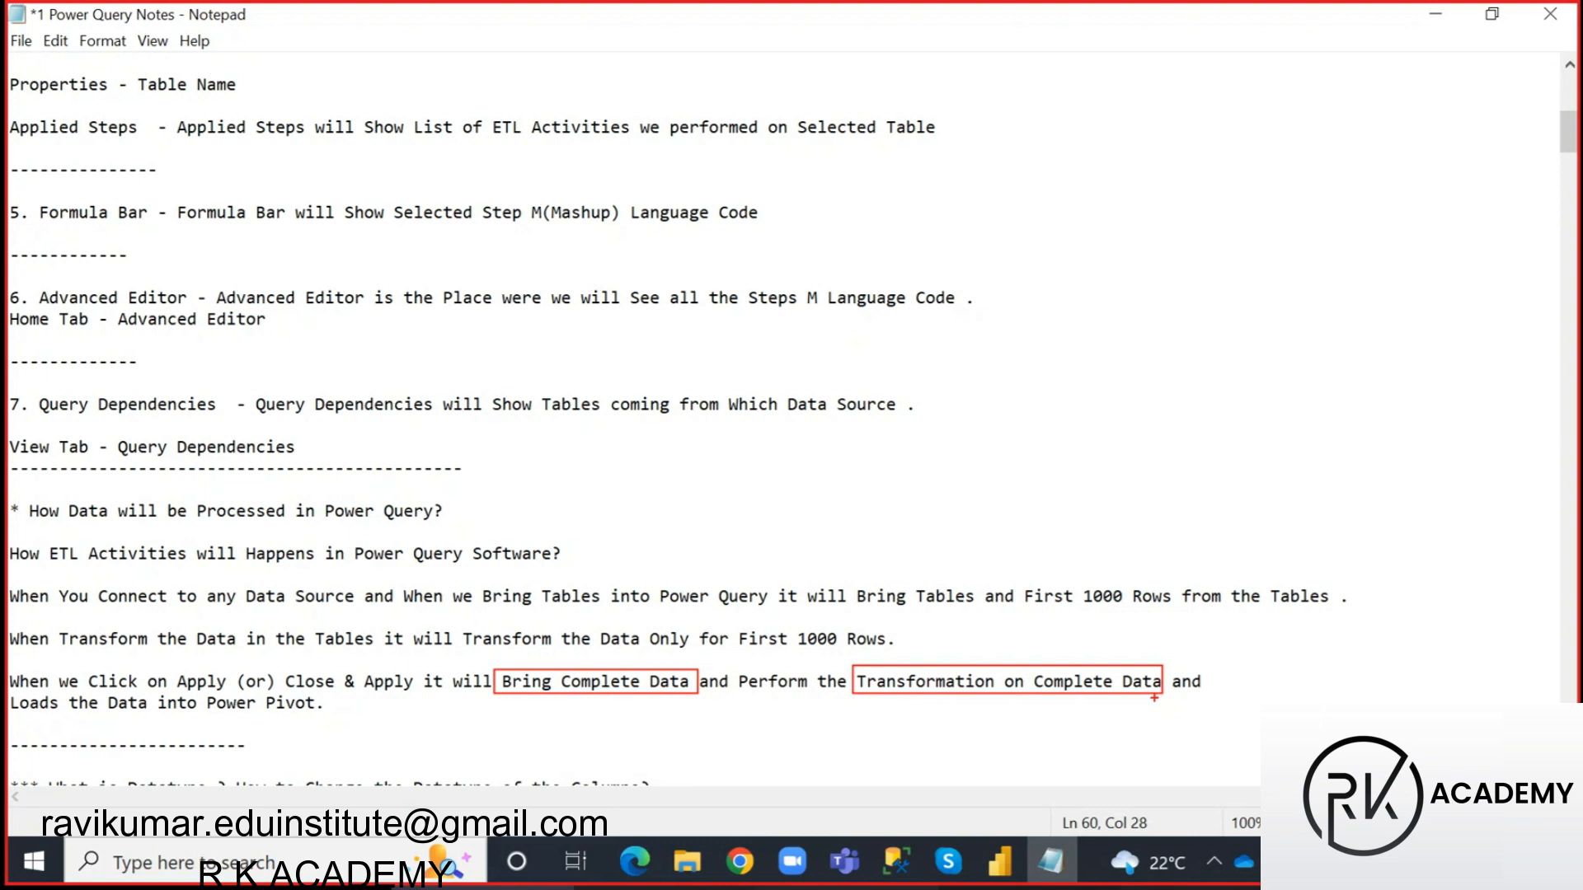
left_click_drag(1093, 712, 1166, 631)
key("Escape")
- Highlight the line "Loads the Data into Power Pivot.", box and check-mark "Power Pivot", and clear the drawn marks
scroll(123, 639, "down", 2)
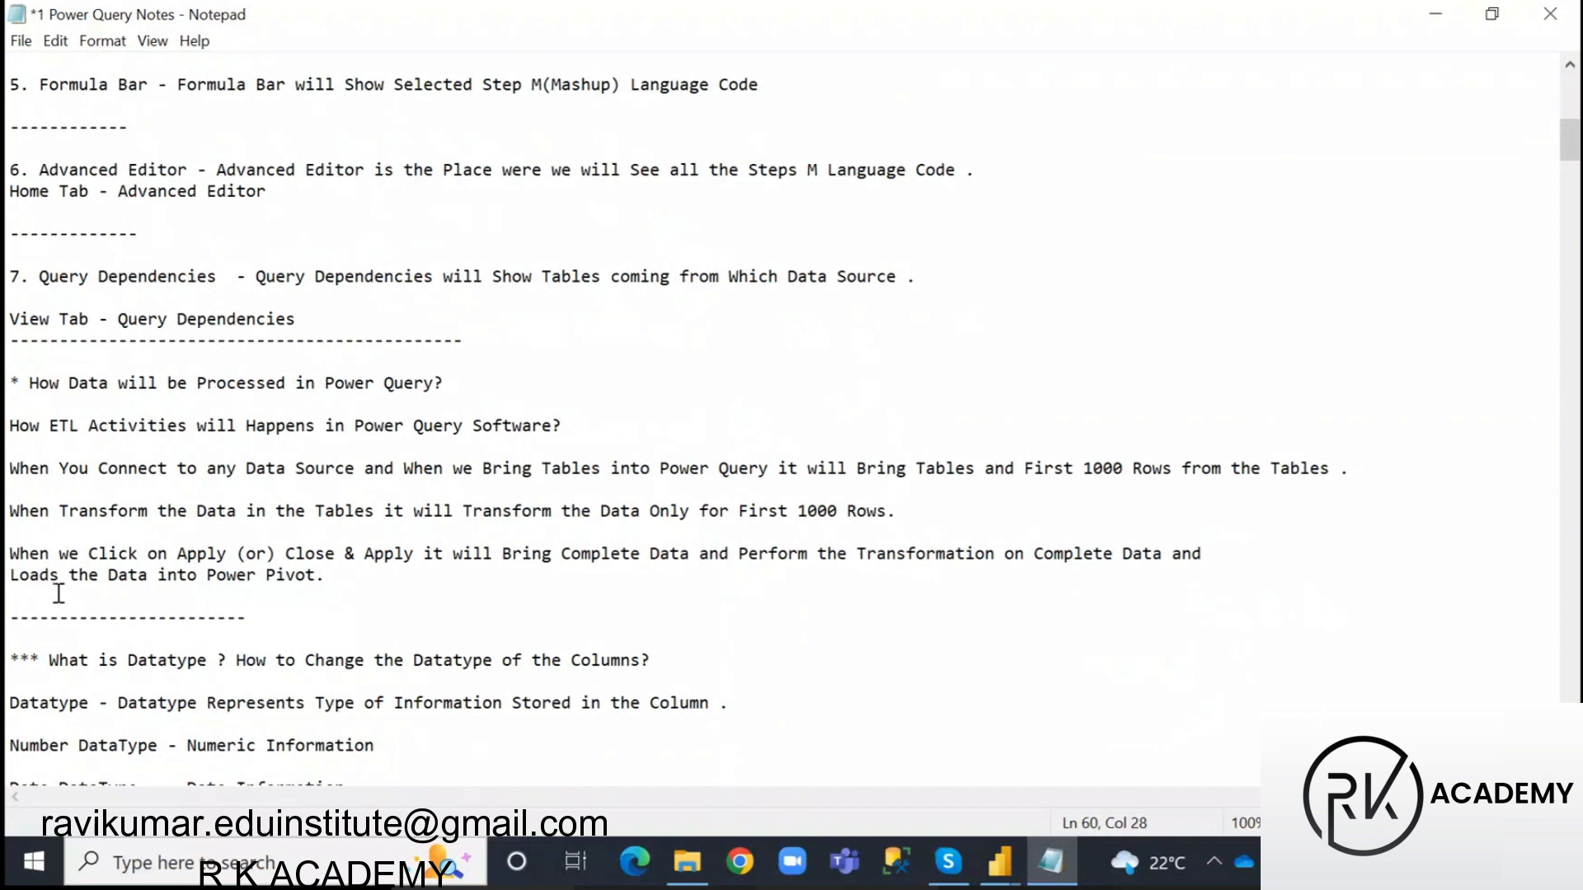
left_click(15, 579)
left_click_drag(24, 582, 342, 581)
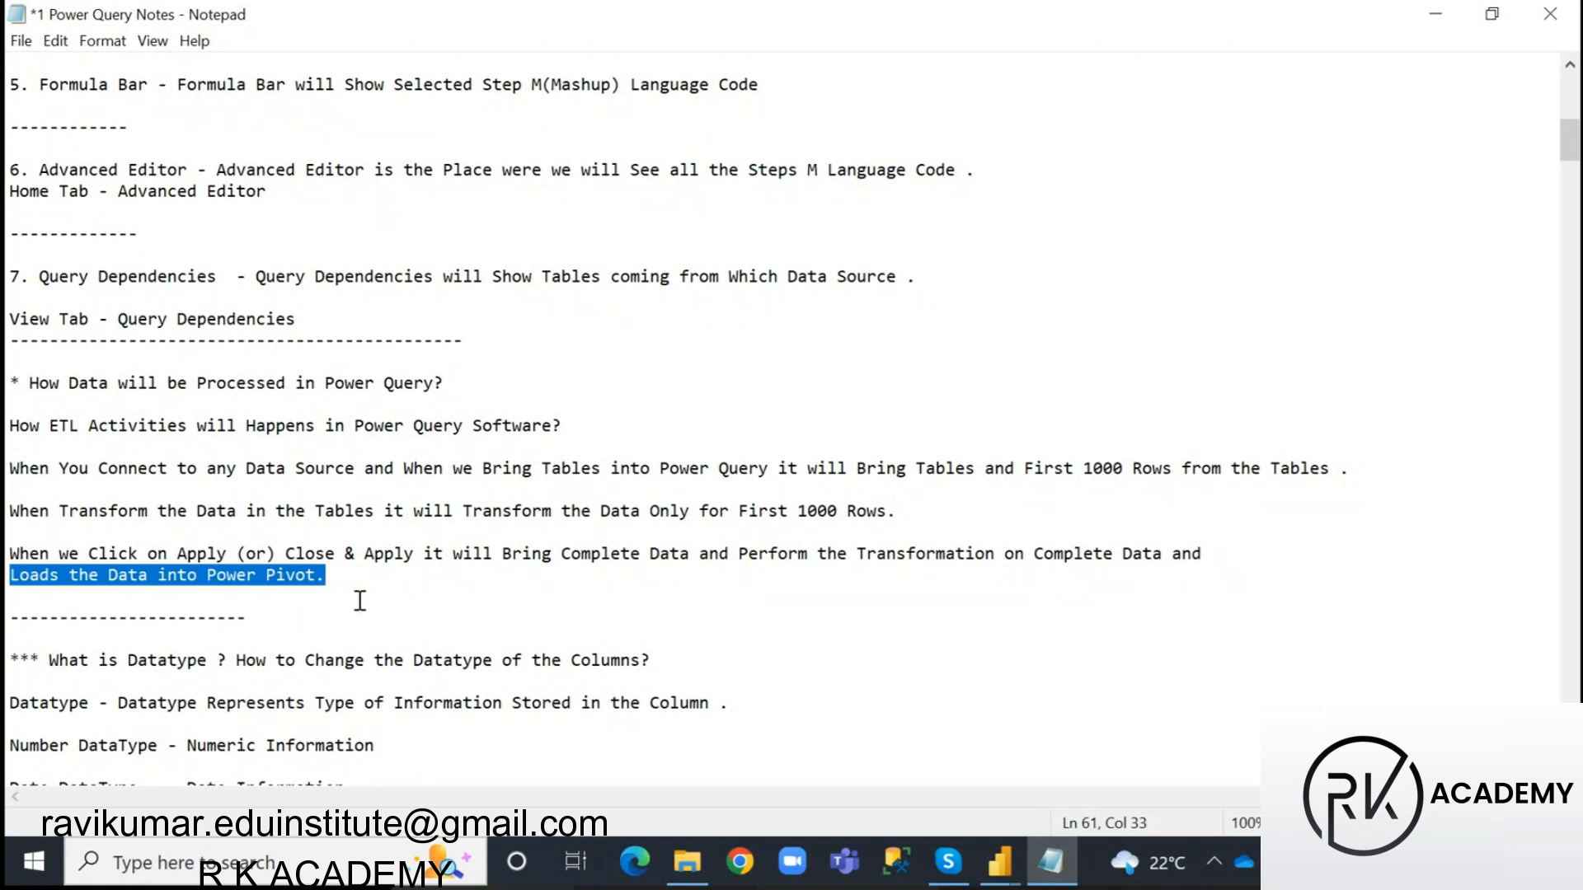
key("ctrl+2")
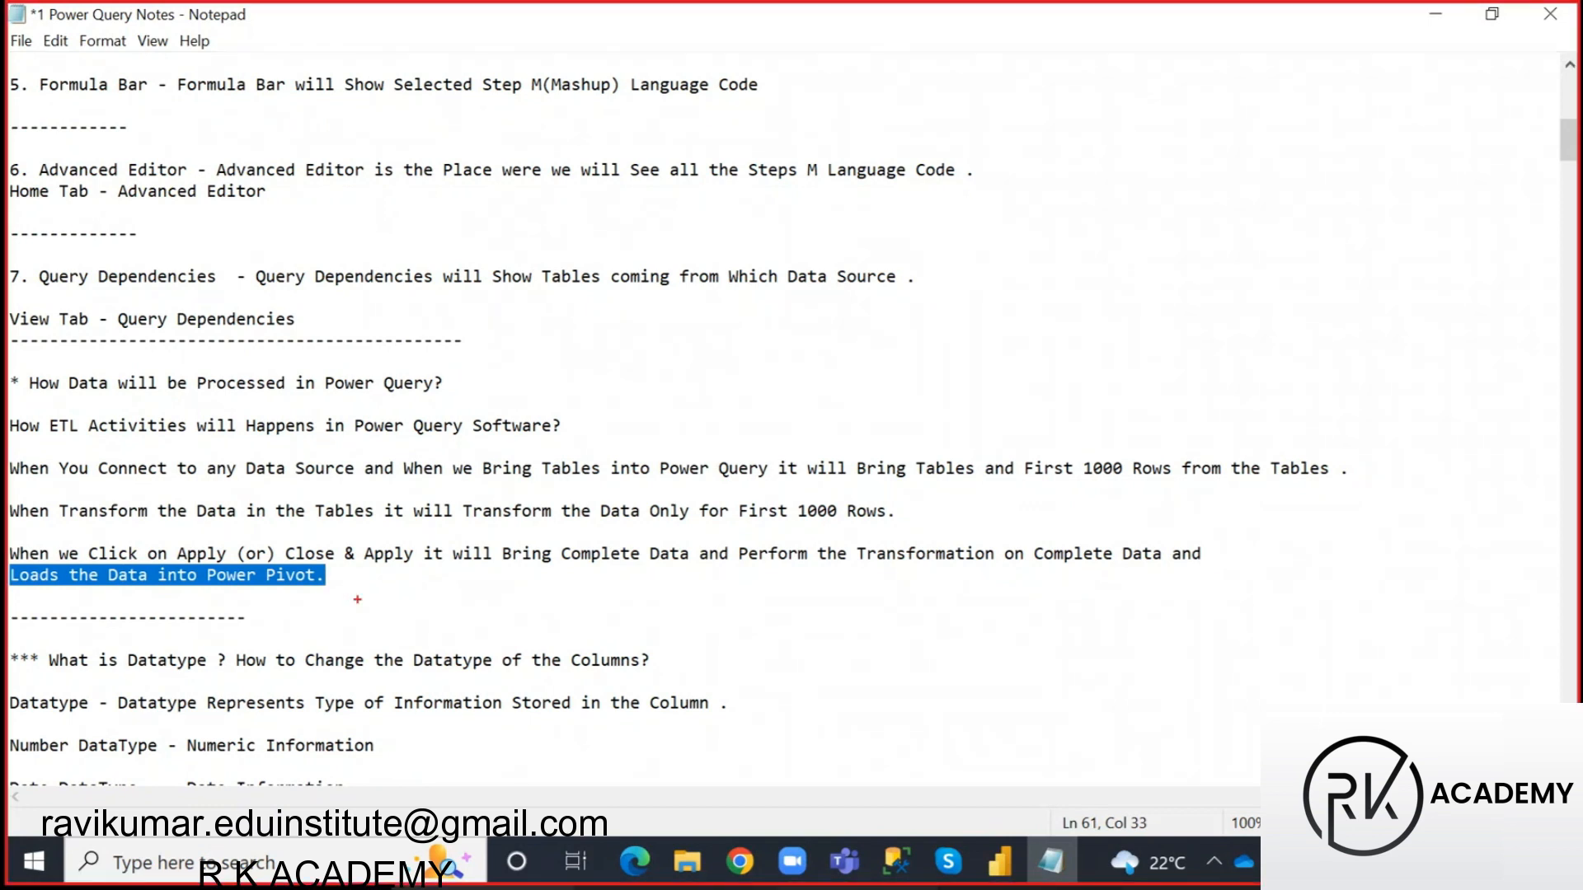
left_click_drag(202, 563, 334, 582)
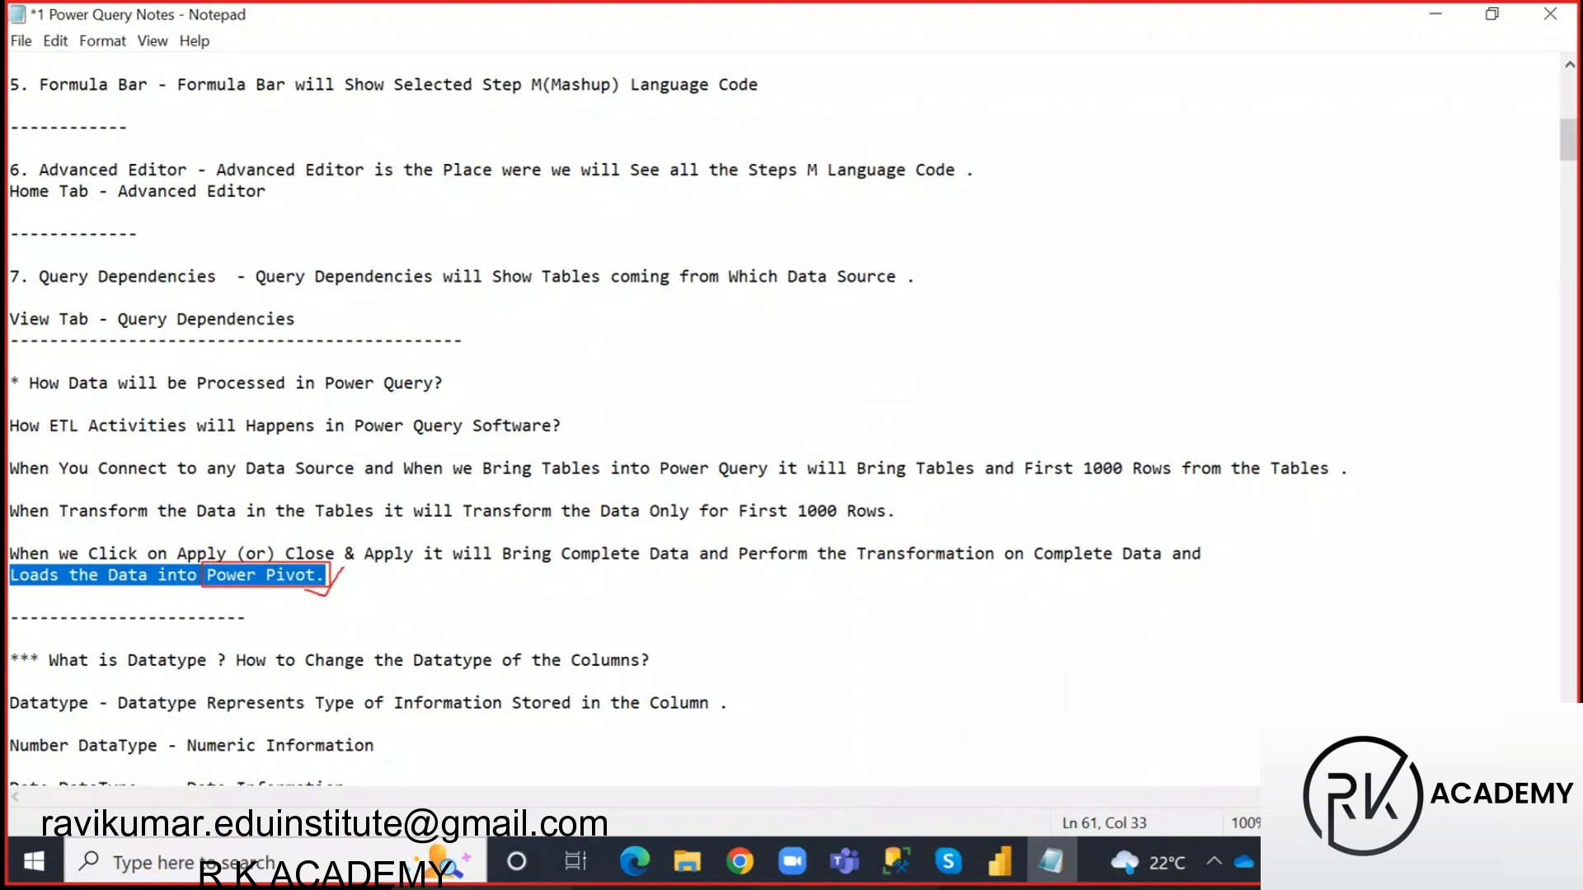
key("Escape")
- Read the notes' heading on what a datatype is and how to change the datatype of columns
scroll(247, 536, "down", 3)
left_click_drag(10, 468, 223, 466)
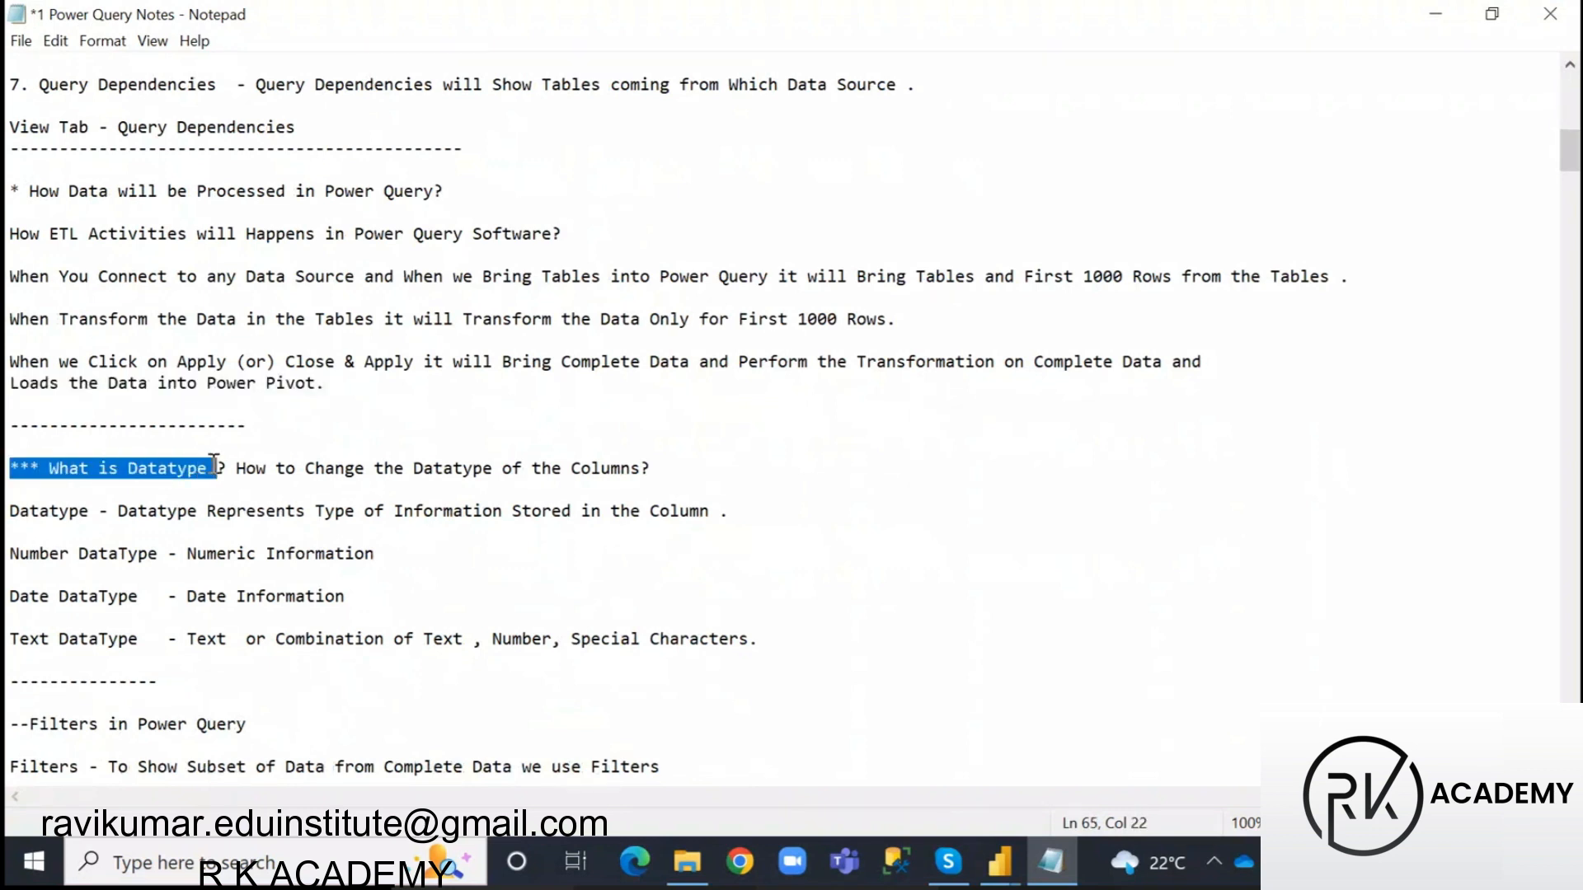
left_click(656, 468)
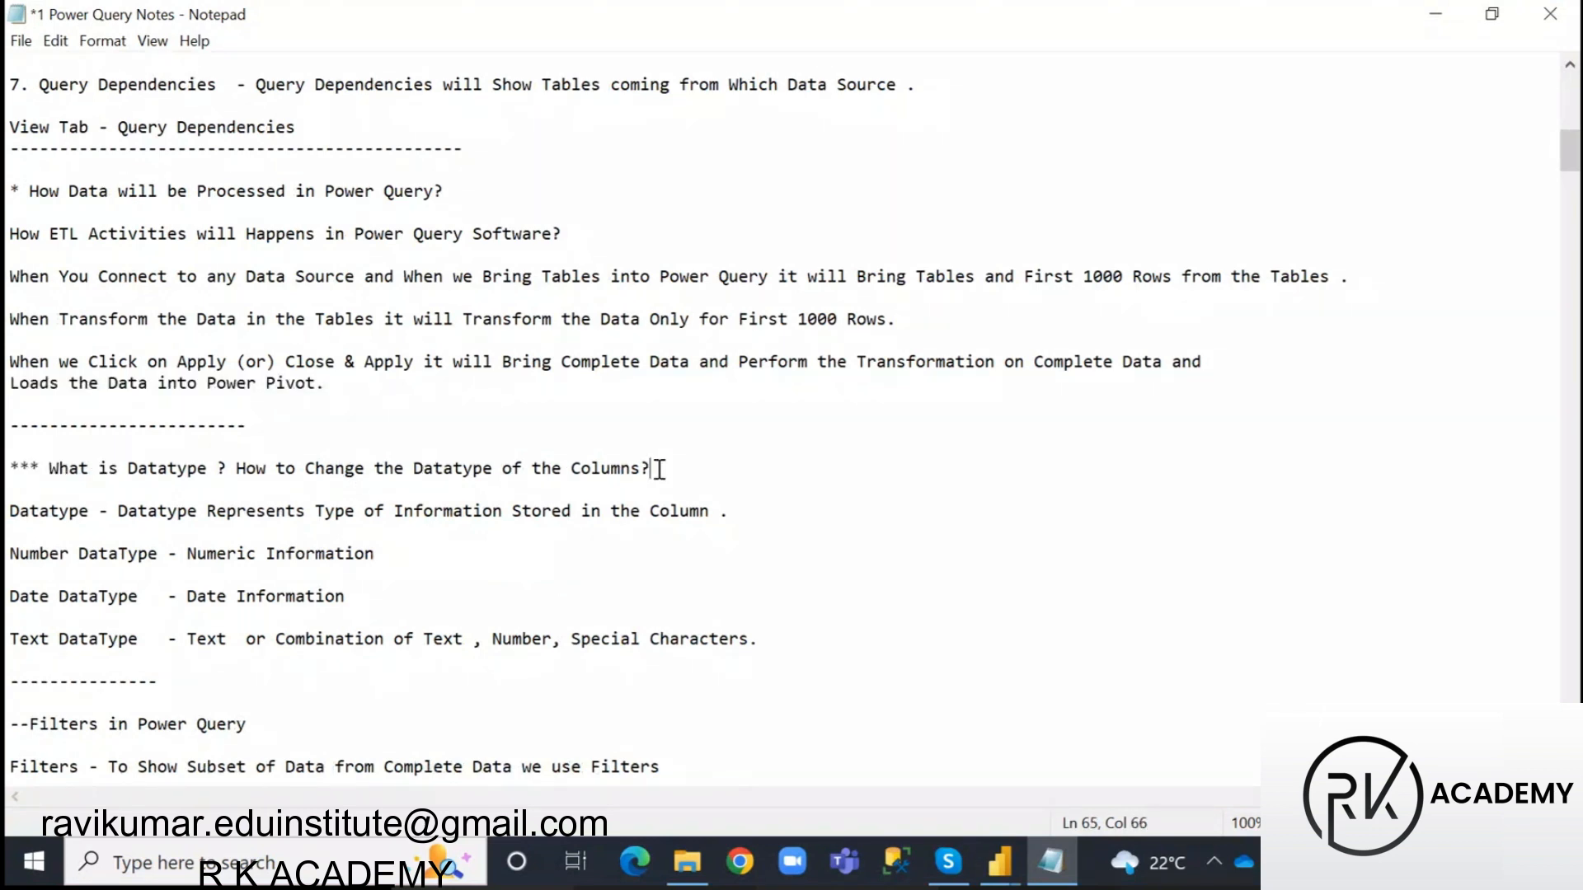
left_click(10, 467)
left_click_drag(10, 468, 220, 468)
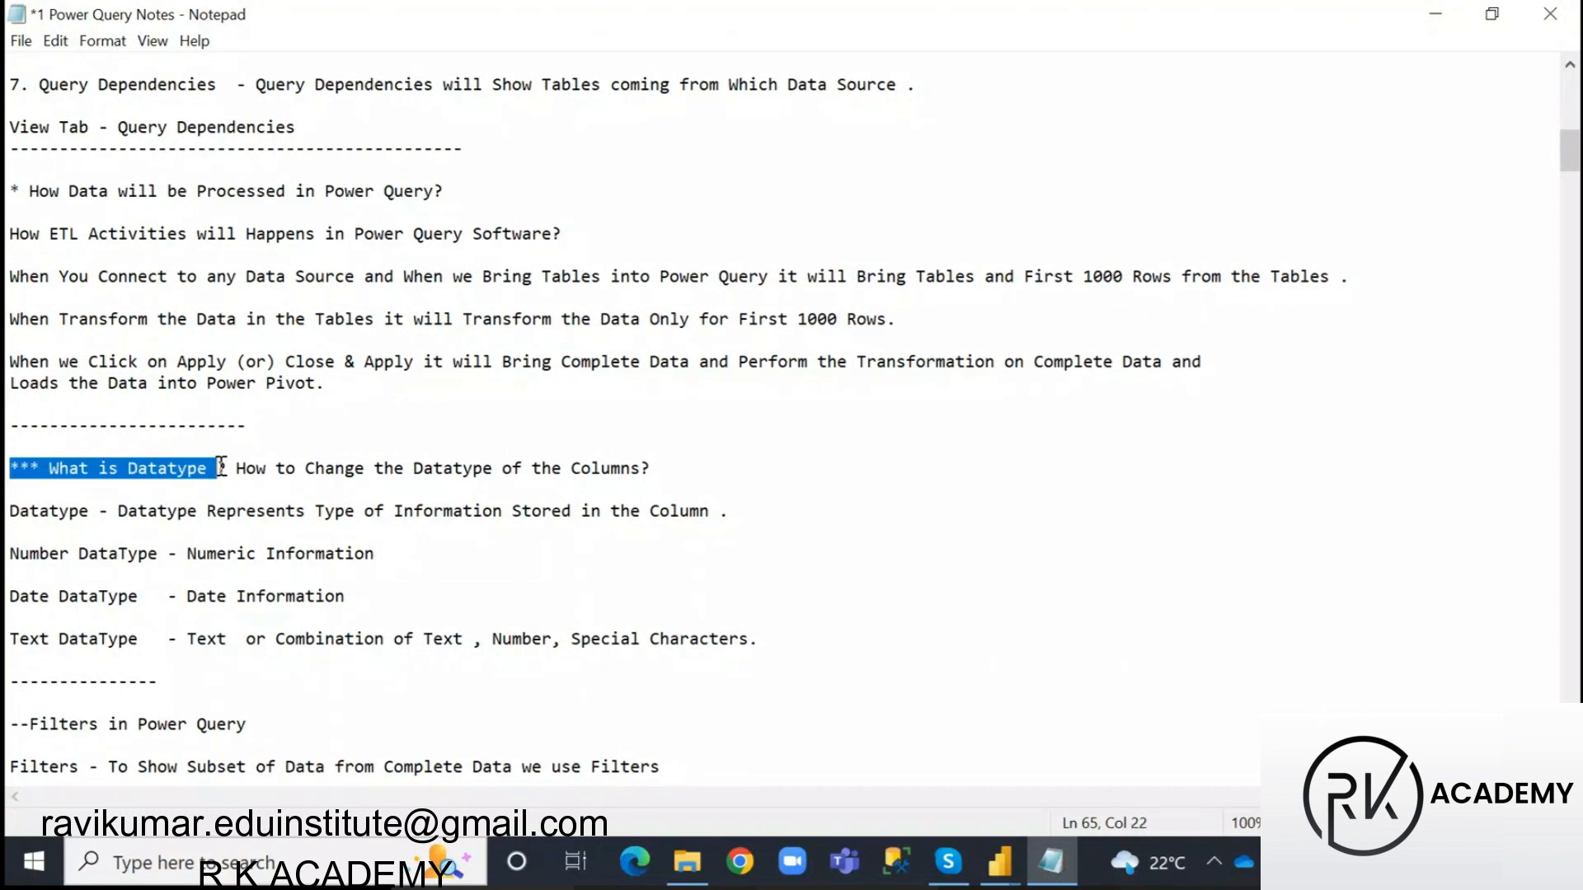
left_click(664, 468)
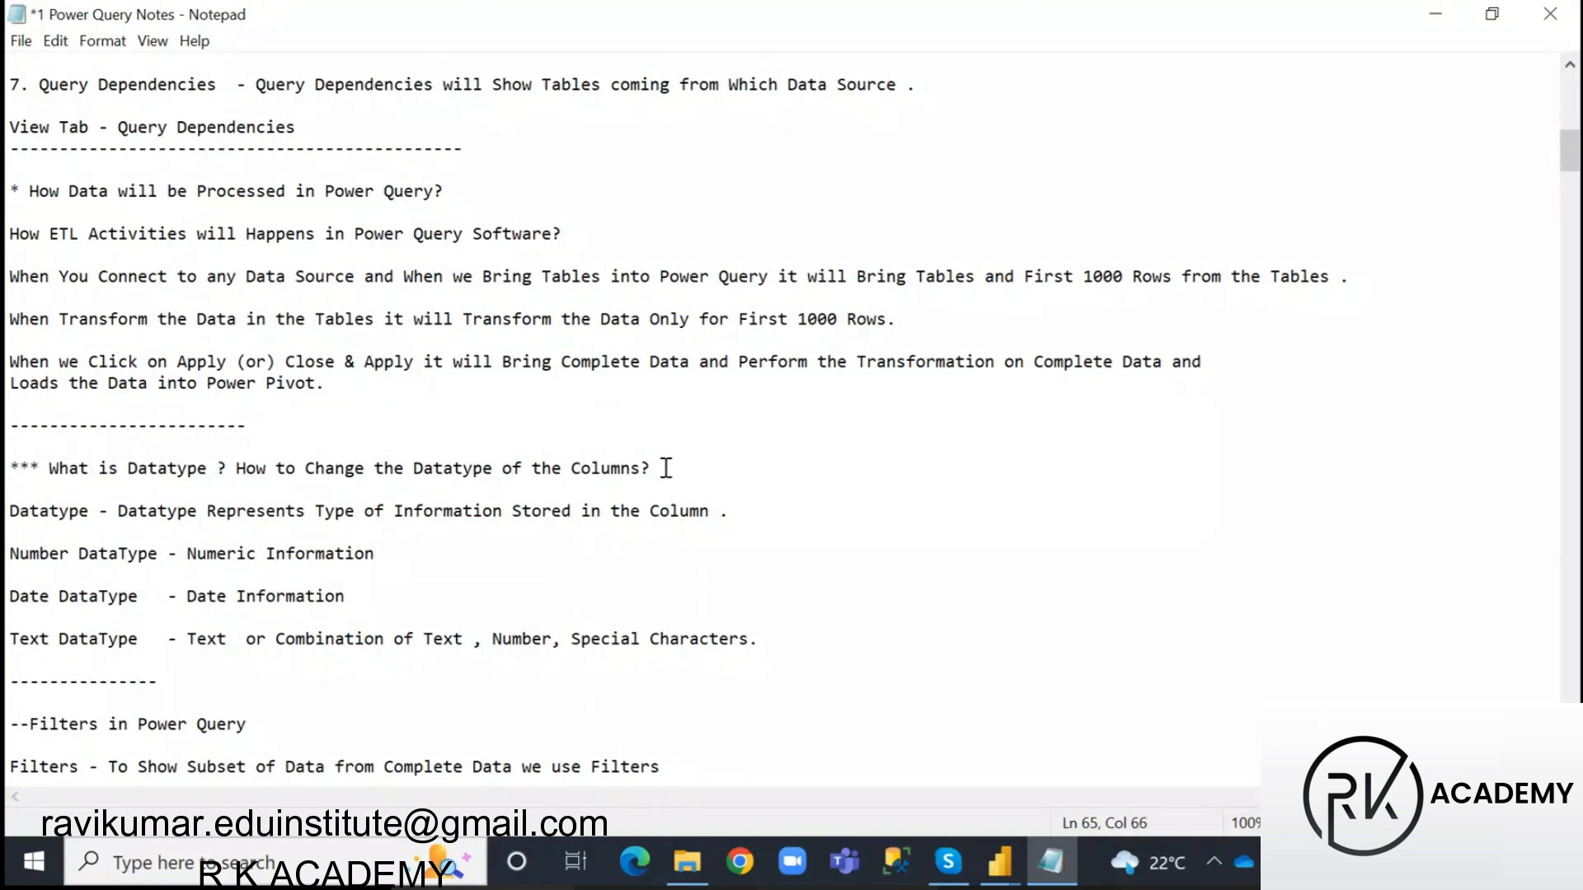
- Switch back to the Power Query Editor showing the Orders query
left_click(1001, 863)
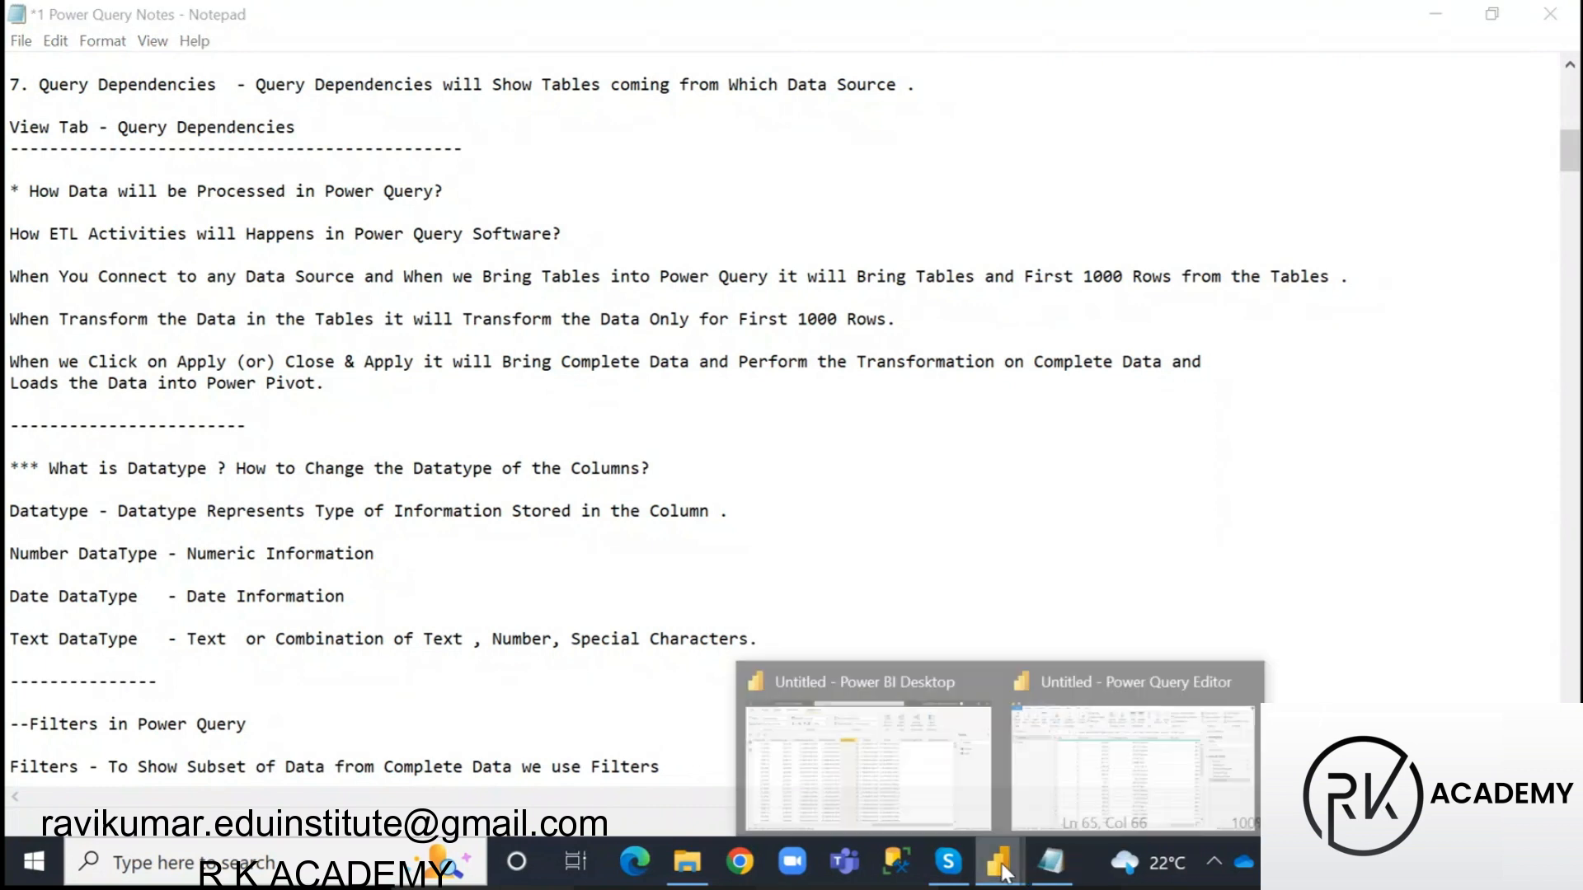
left_click(1150, 762)
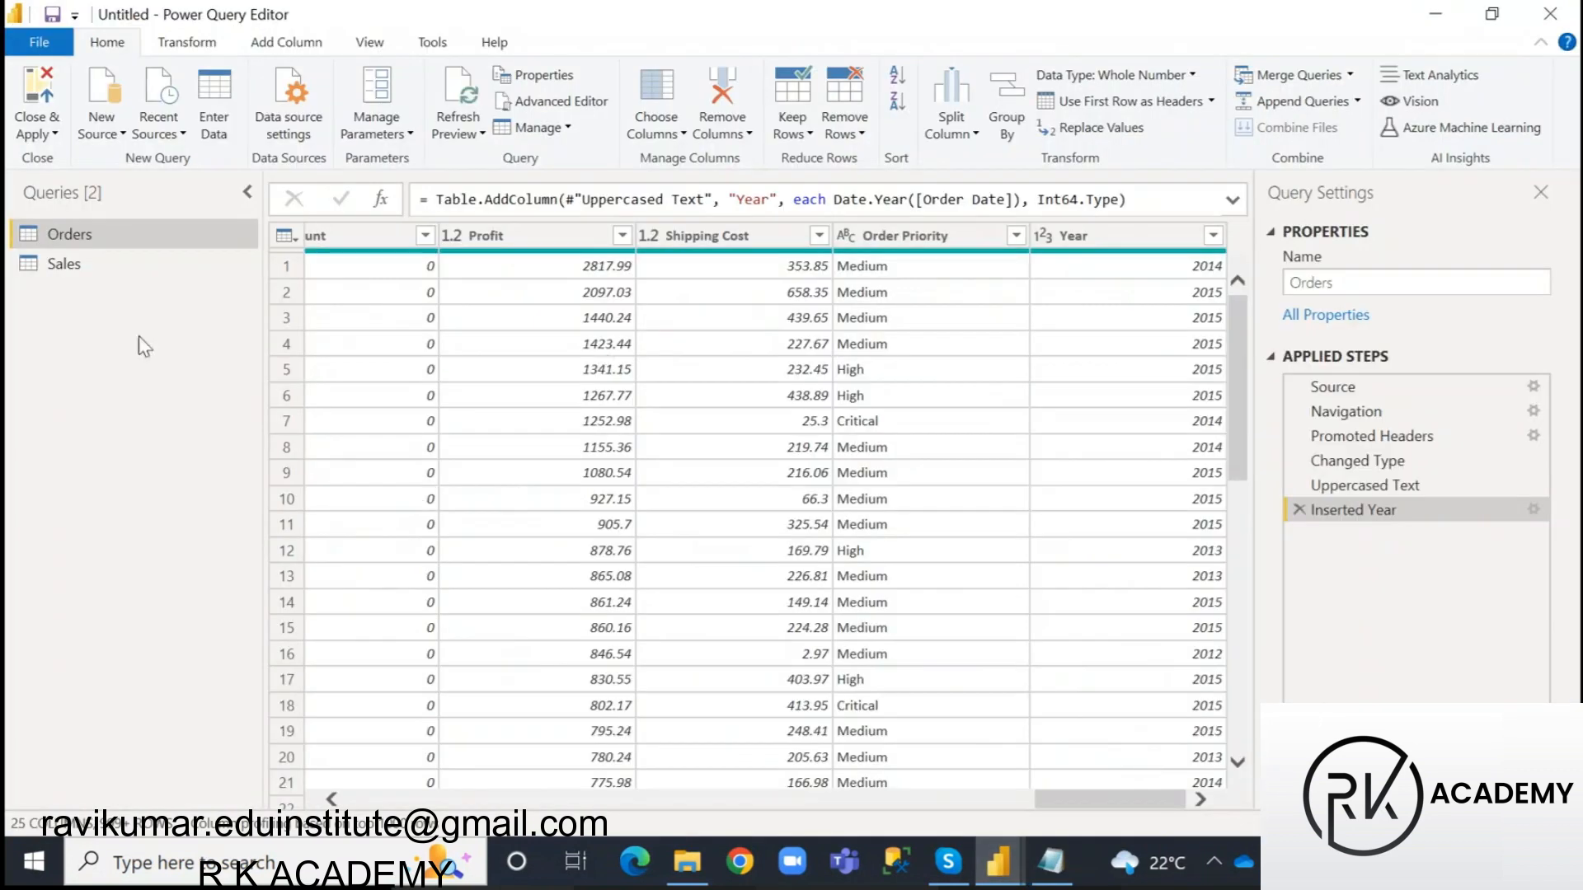
- Sort the Orders query by Row ID in ascending order and look through the sorted rows
left_click(66, 265)
left_click(72, 238)
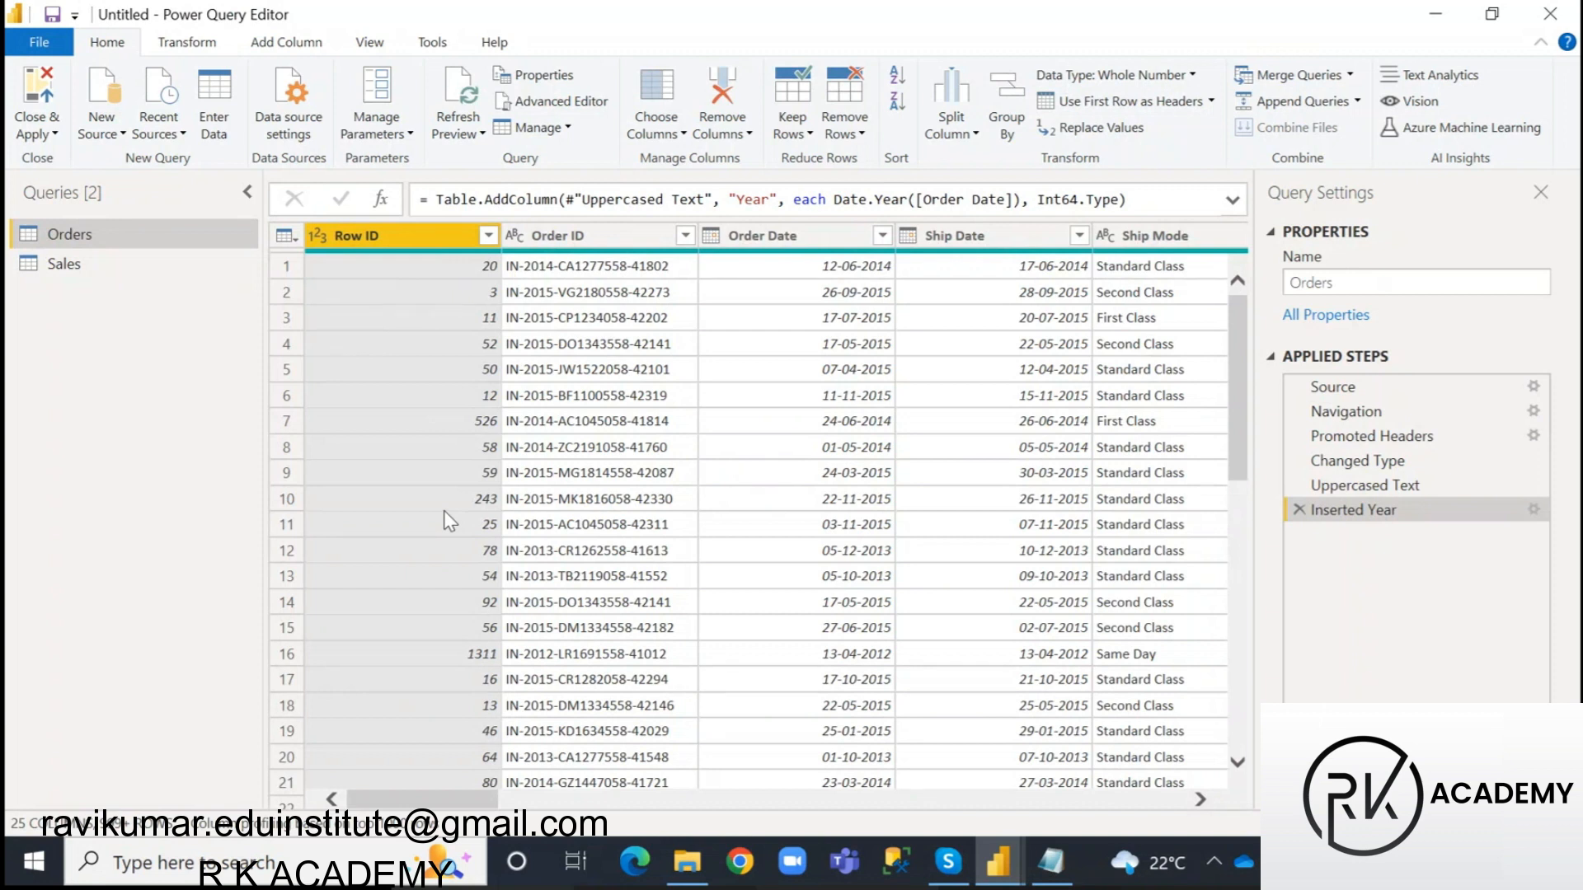
left_click(488, 235)
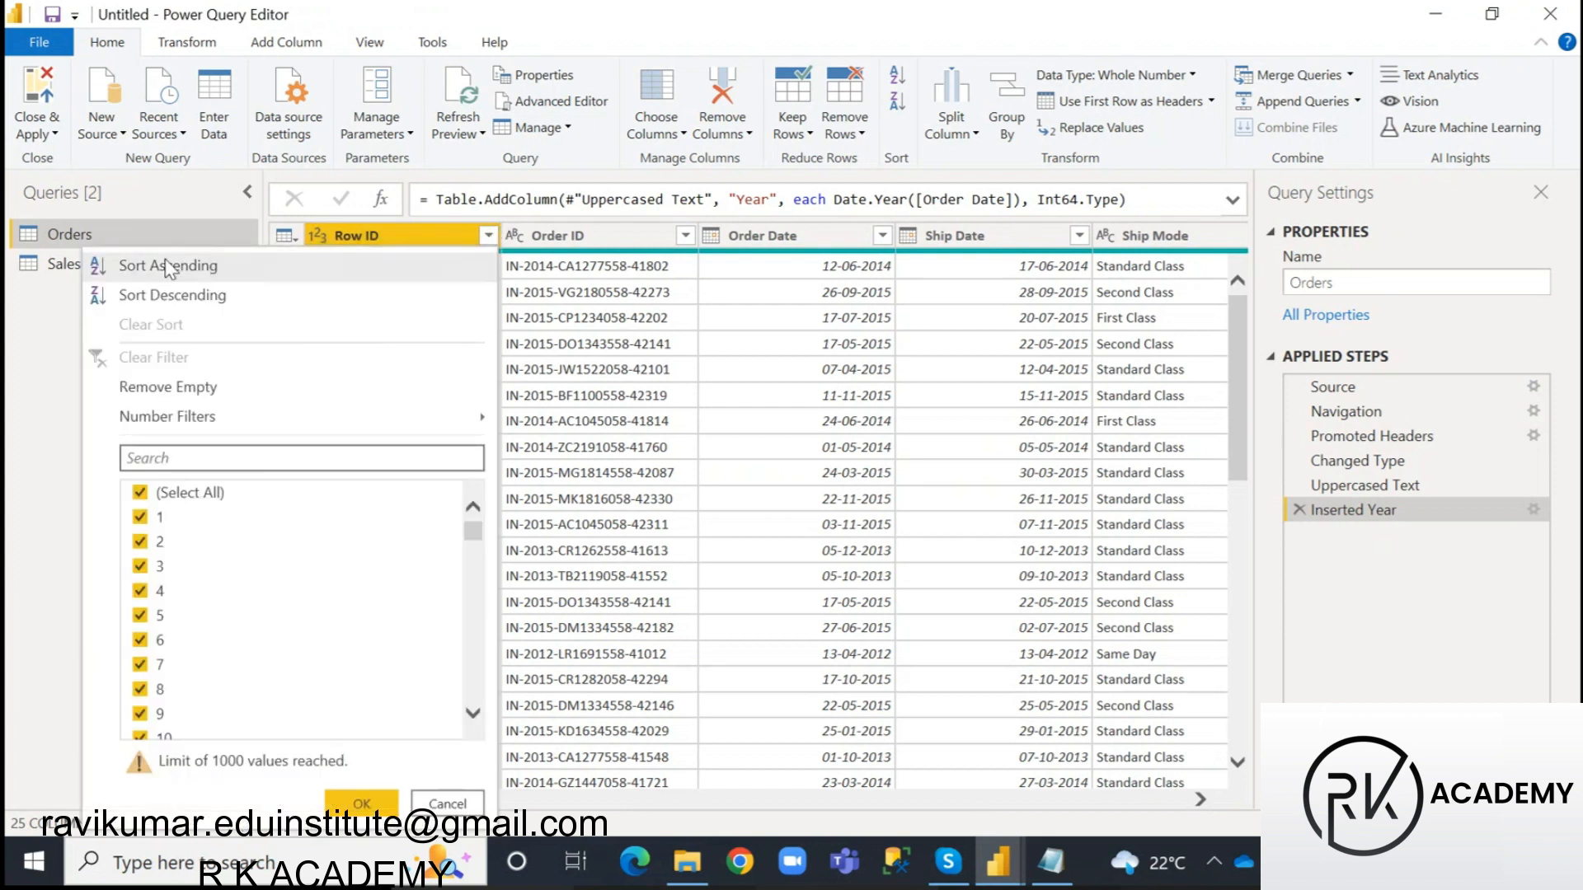
left_click(132, 265)
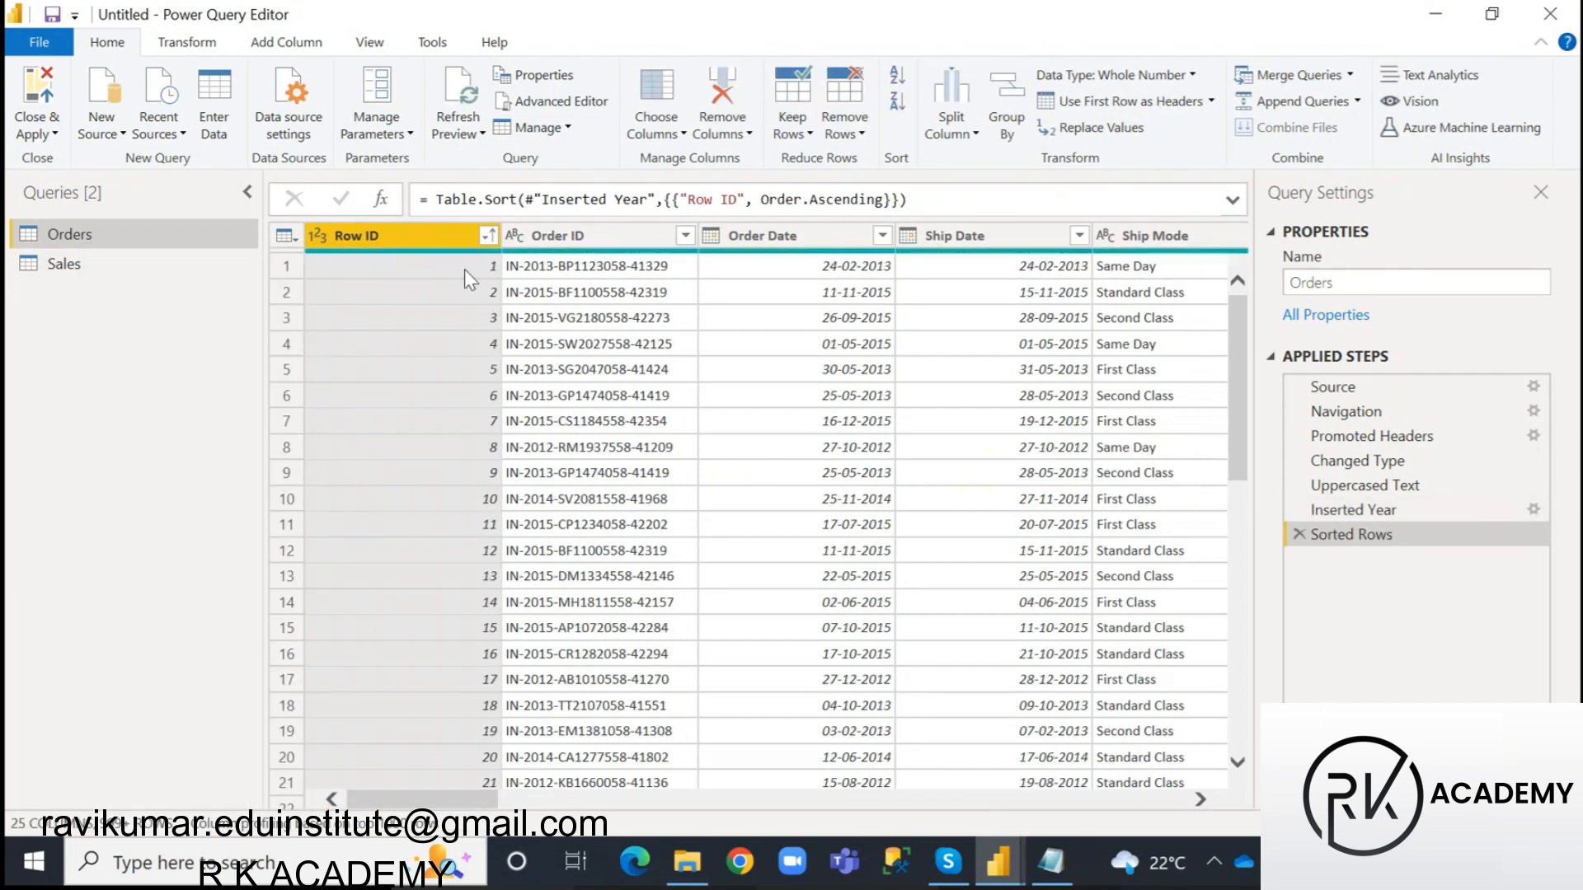
scroll(466, 425, "down", 20)
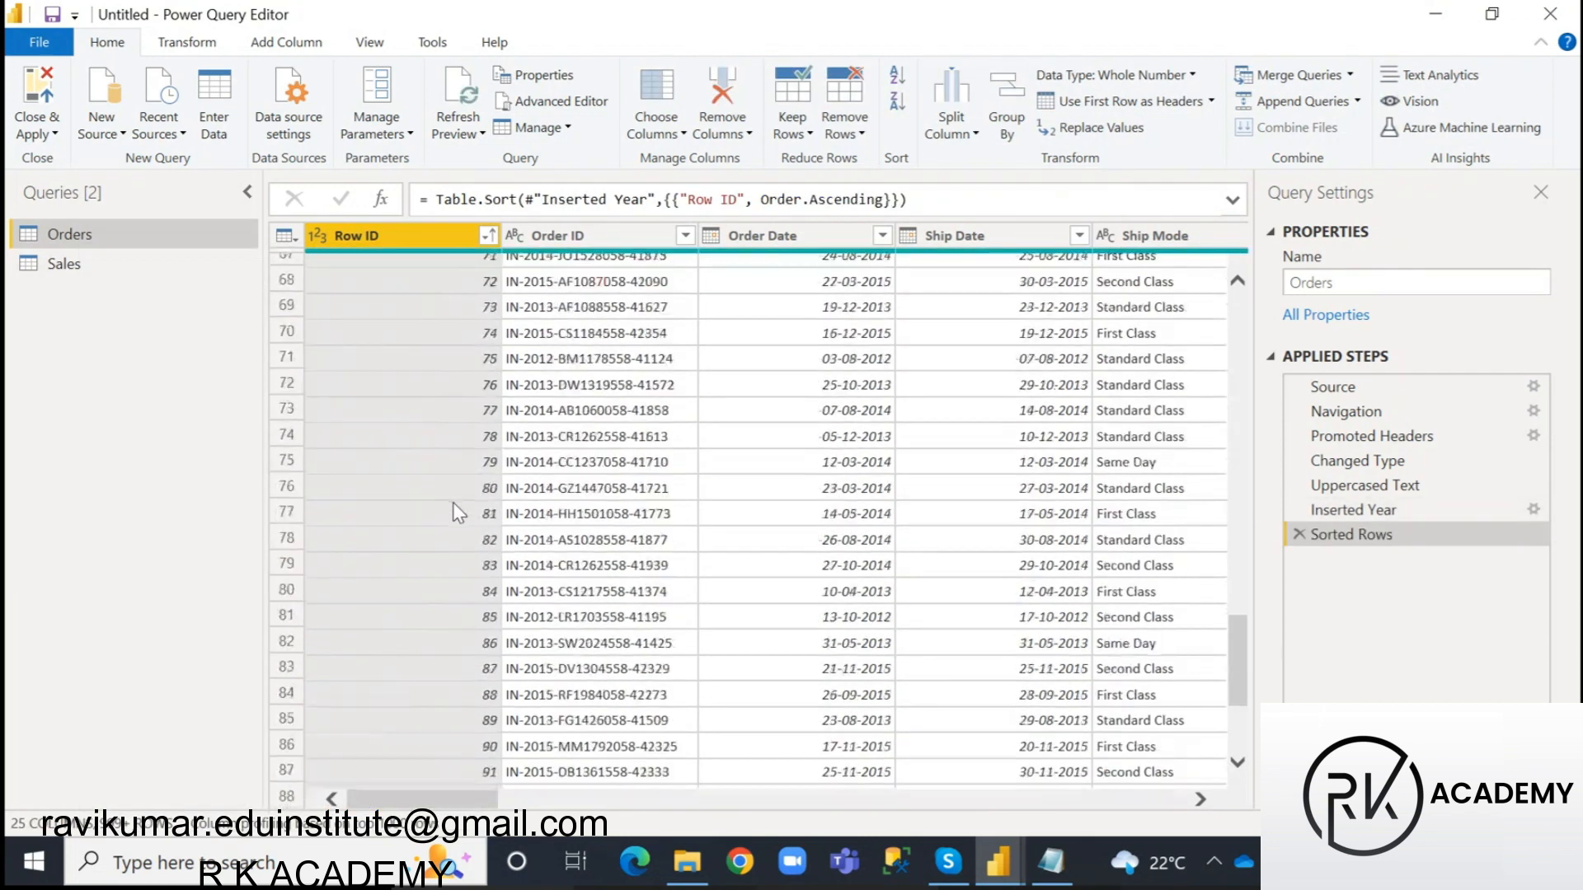
scroll(458, 575, "up", 20)
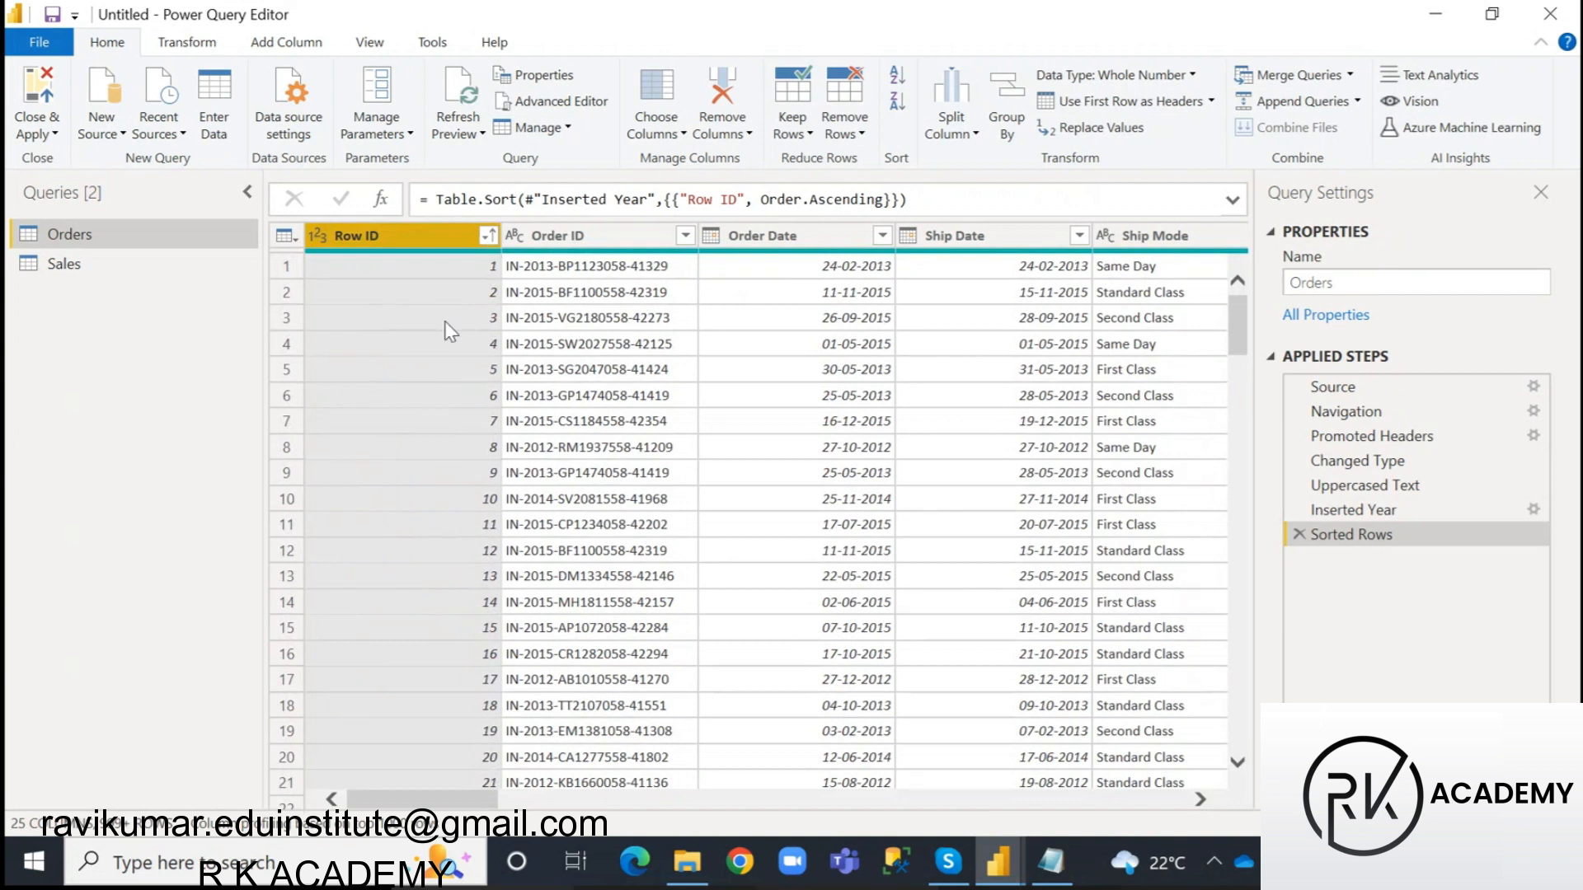
- Examine the Row ID filter values through the end of the list, and close it without filtering
left_click(488, 235)
scroll(254, 632, "down", 3)
scroll(252, 651, "down", 8)
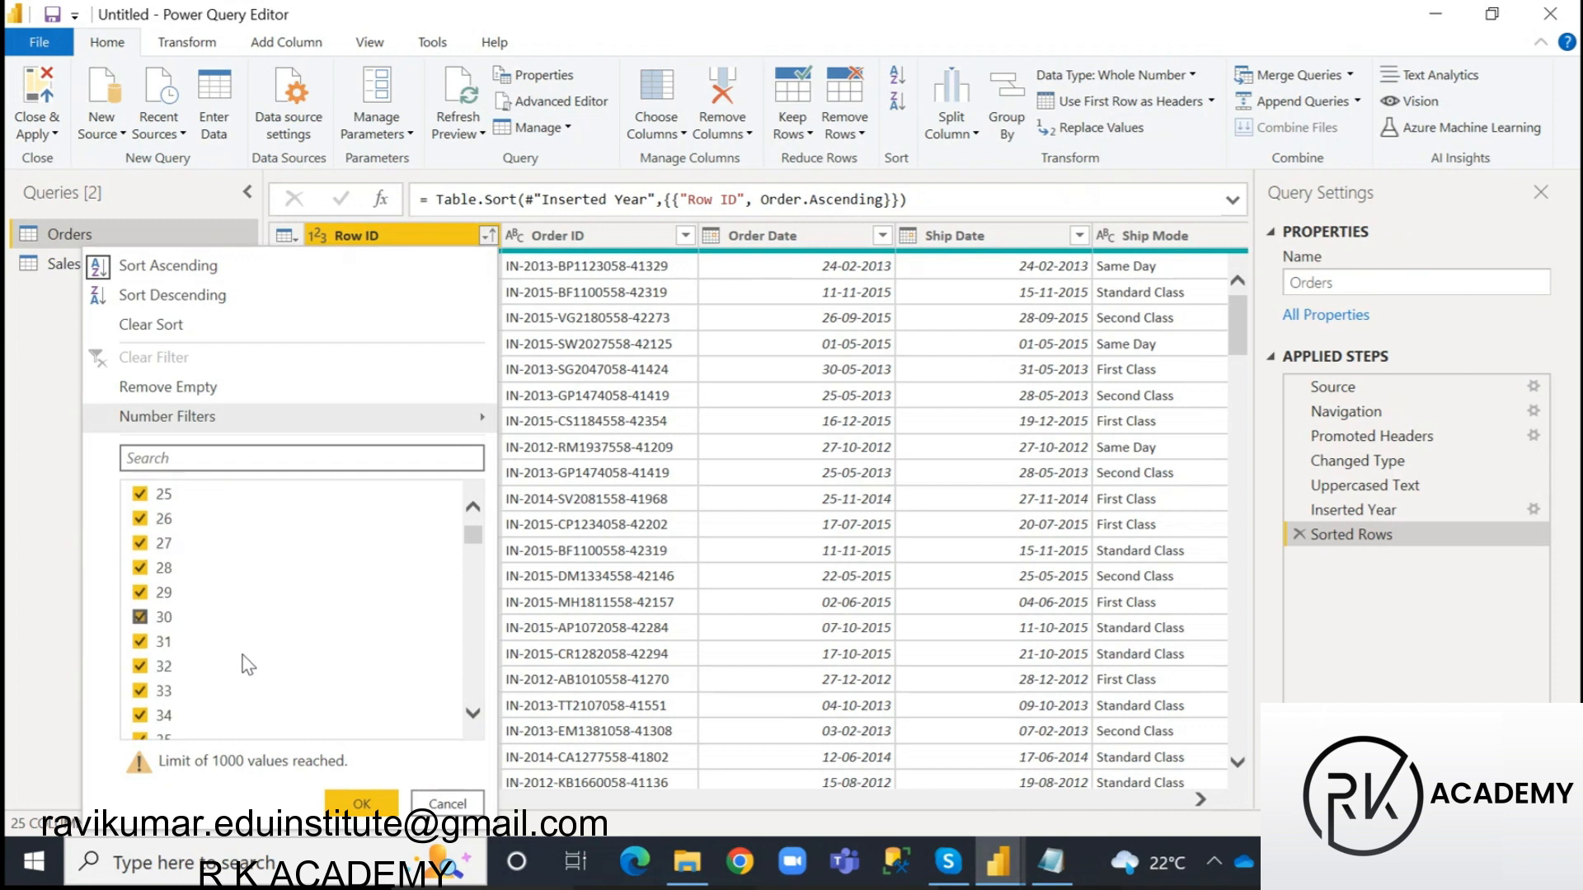
left_click_drag(476, 540, 475, 690)
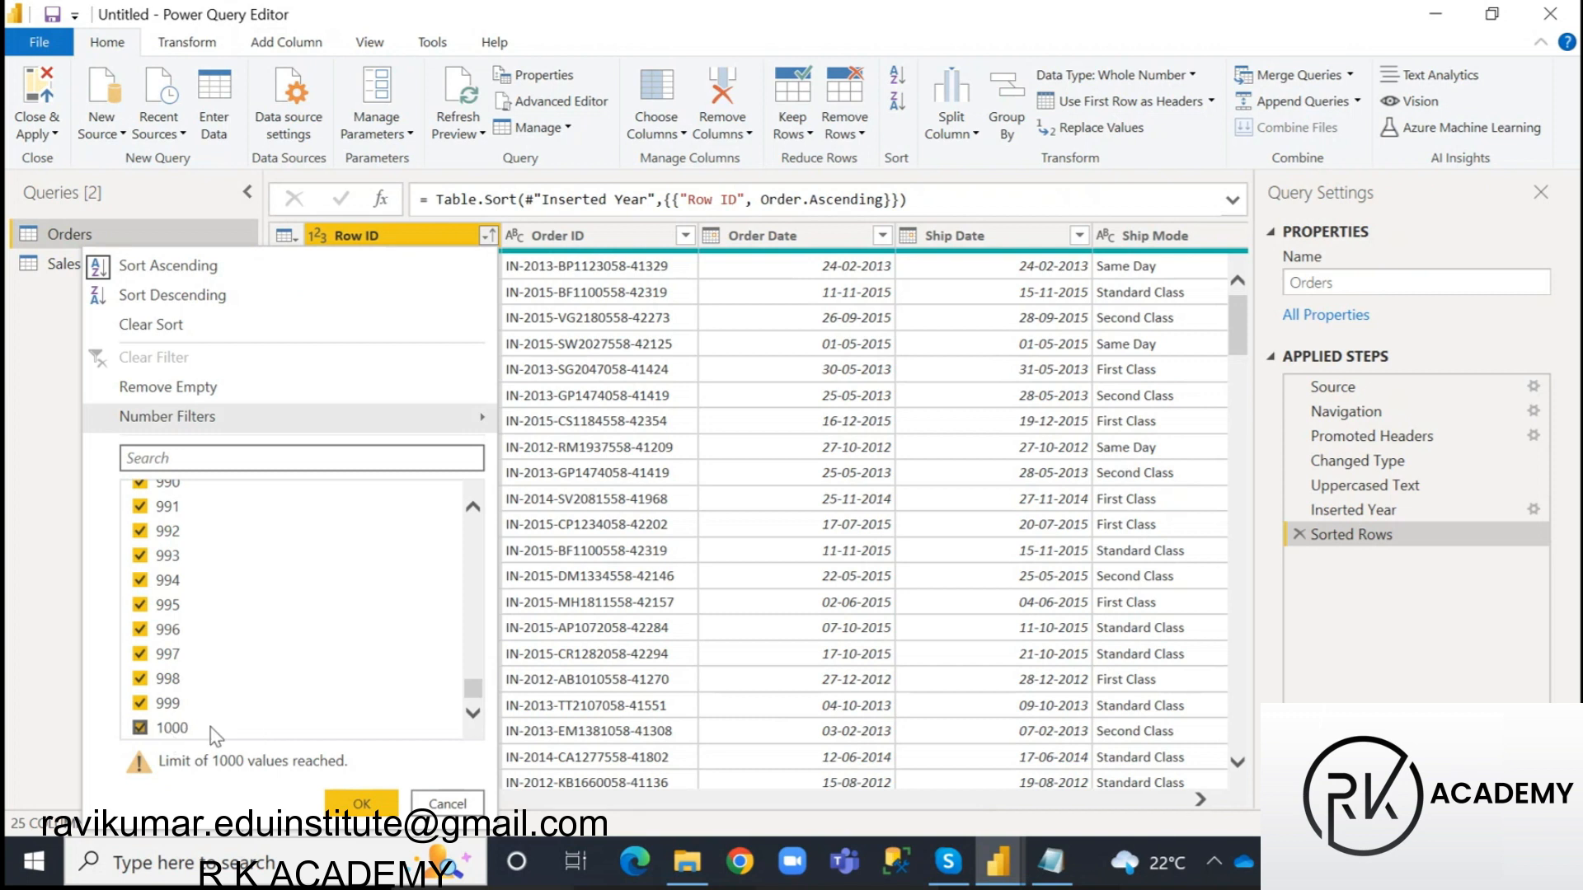
scroll(258, 660, "up", 6)
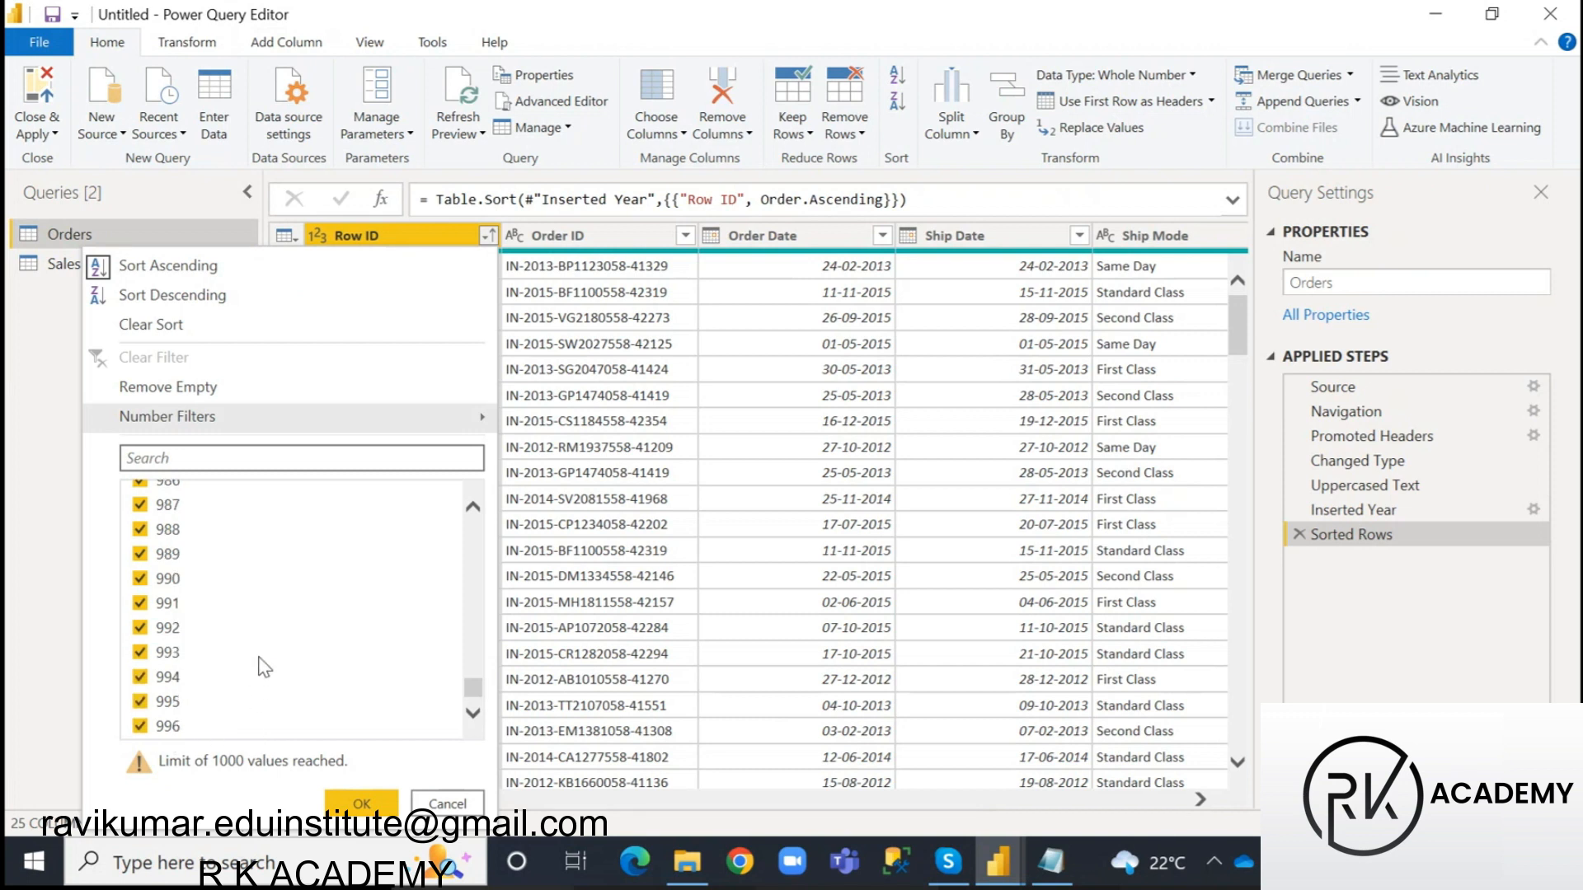
scroll(198, 725, "down", 6)
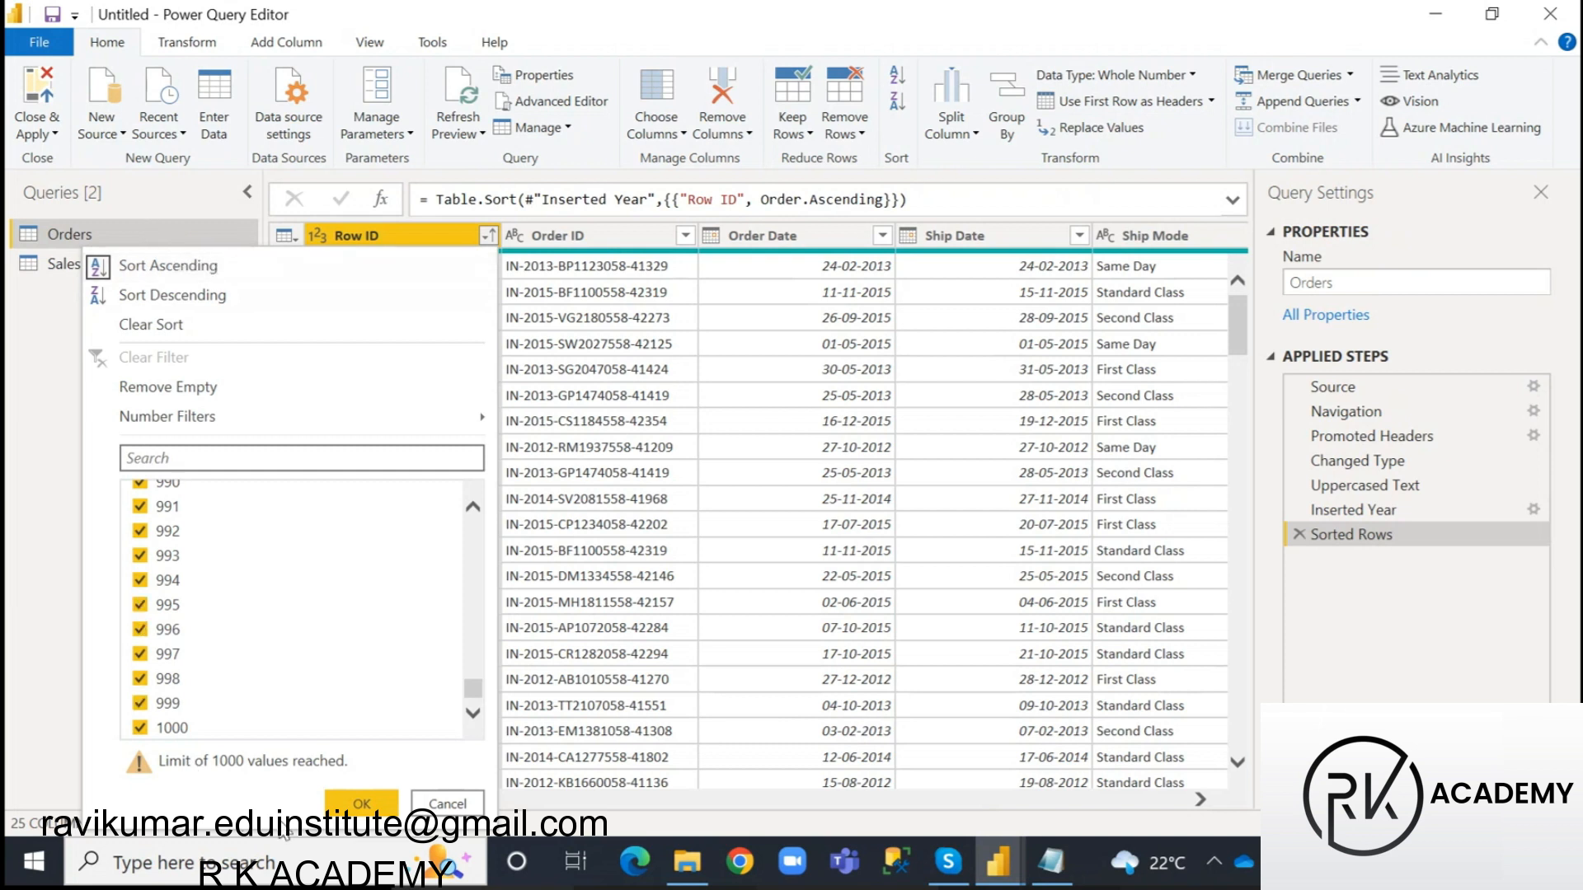
left_click(468, 805)
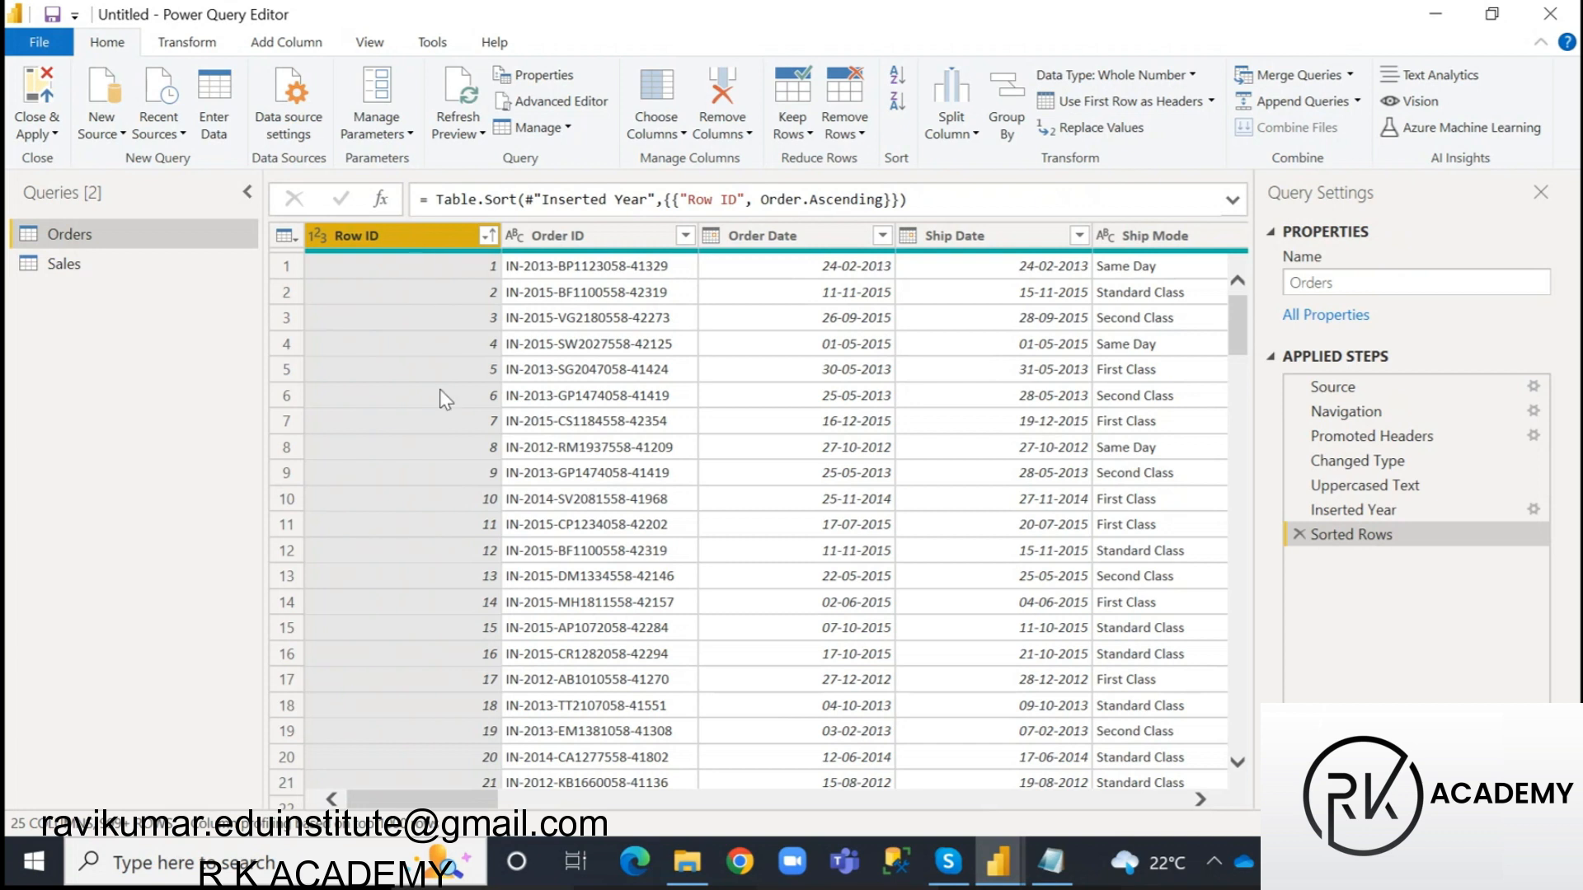
- Review the text values offered by the State column's filter without applying one
left_click_drag(445, 800, 752, 807)
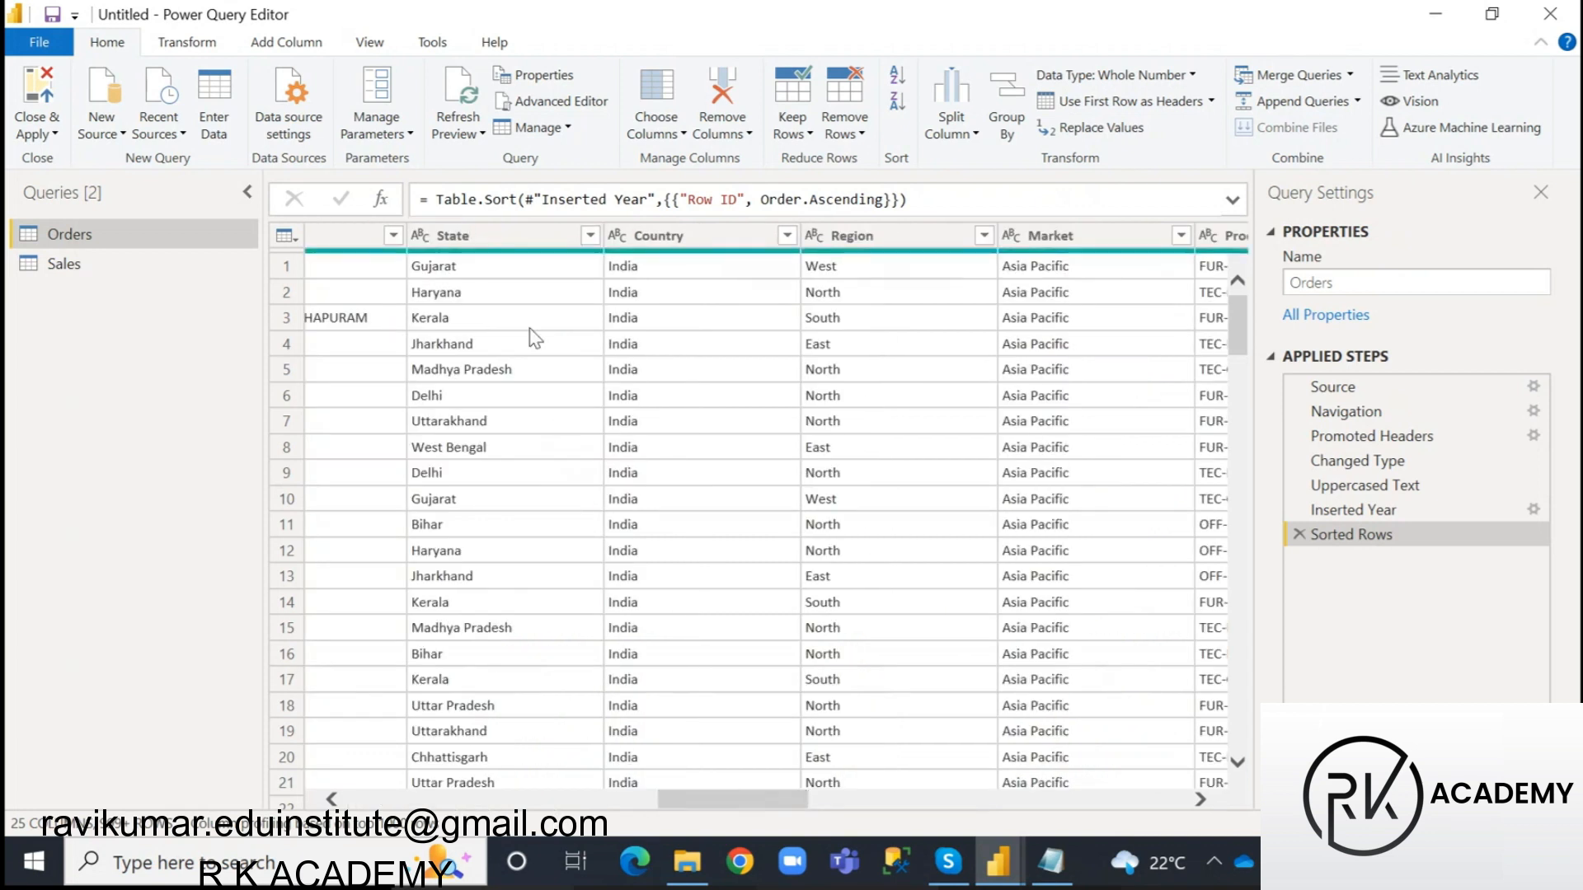
left_click(590, 236)
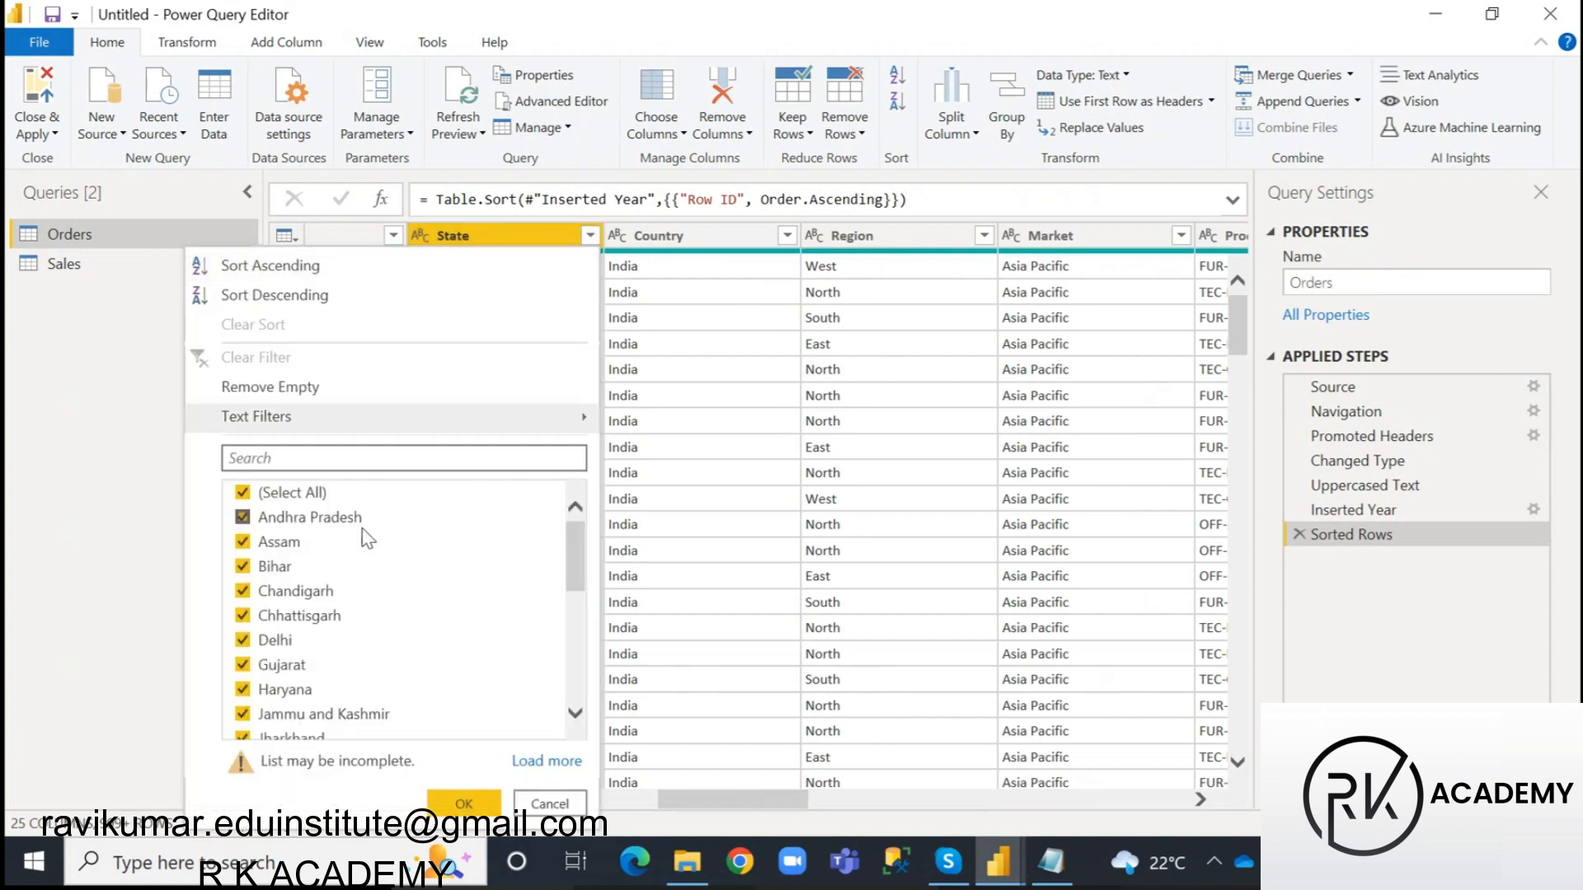
scroll(376, 578, "down", 3)
scroll(359, 640, "down", 3)
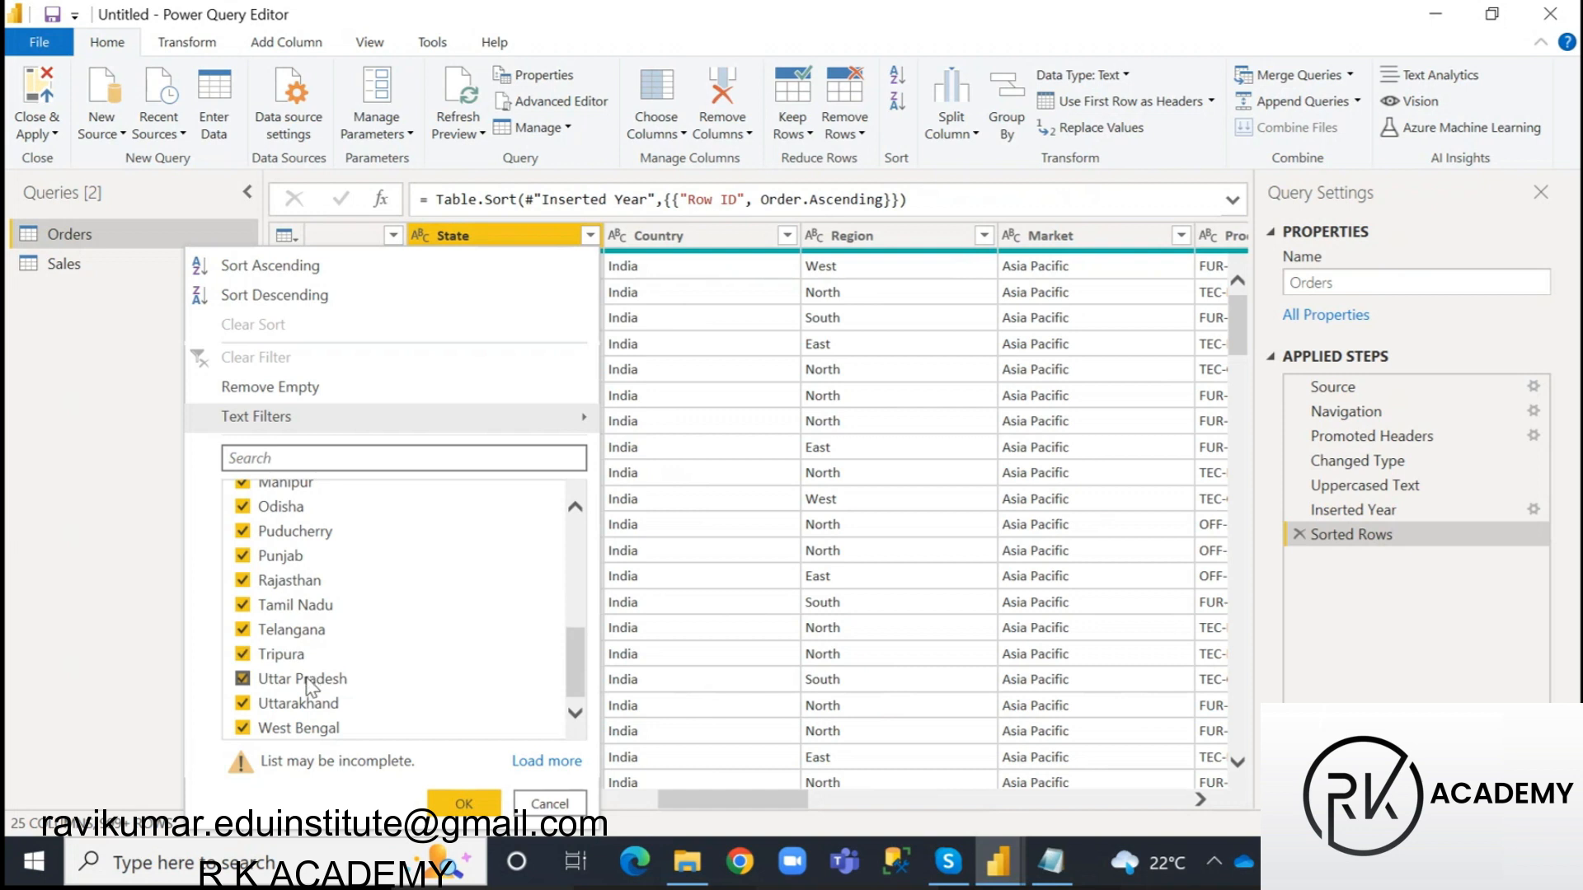
scroll(308, 680, "up", 6)
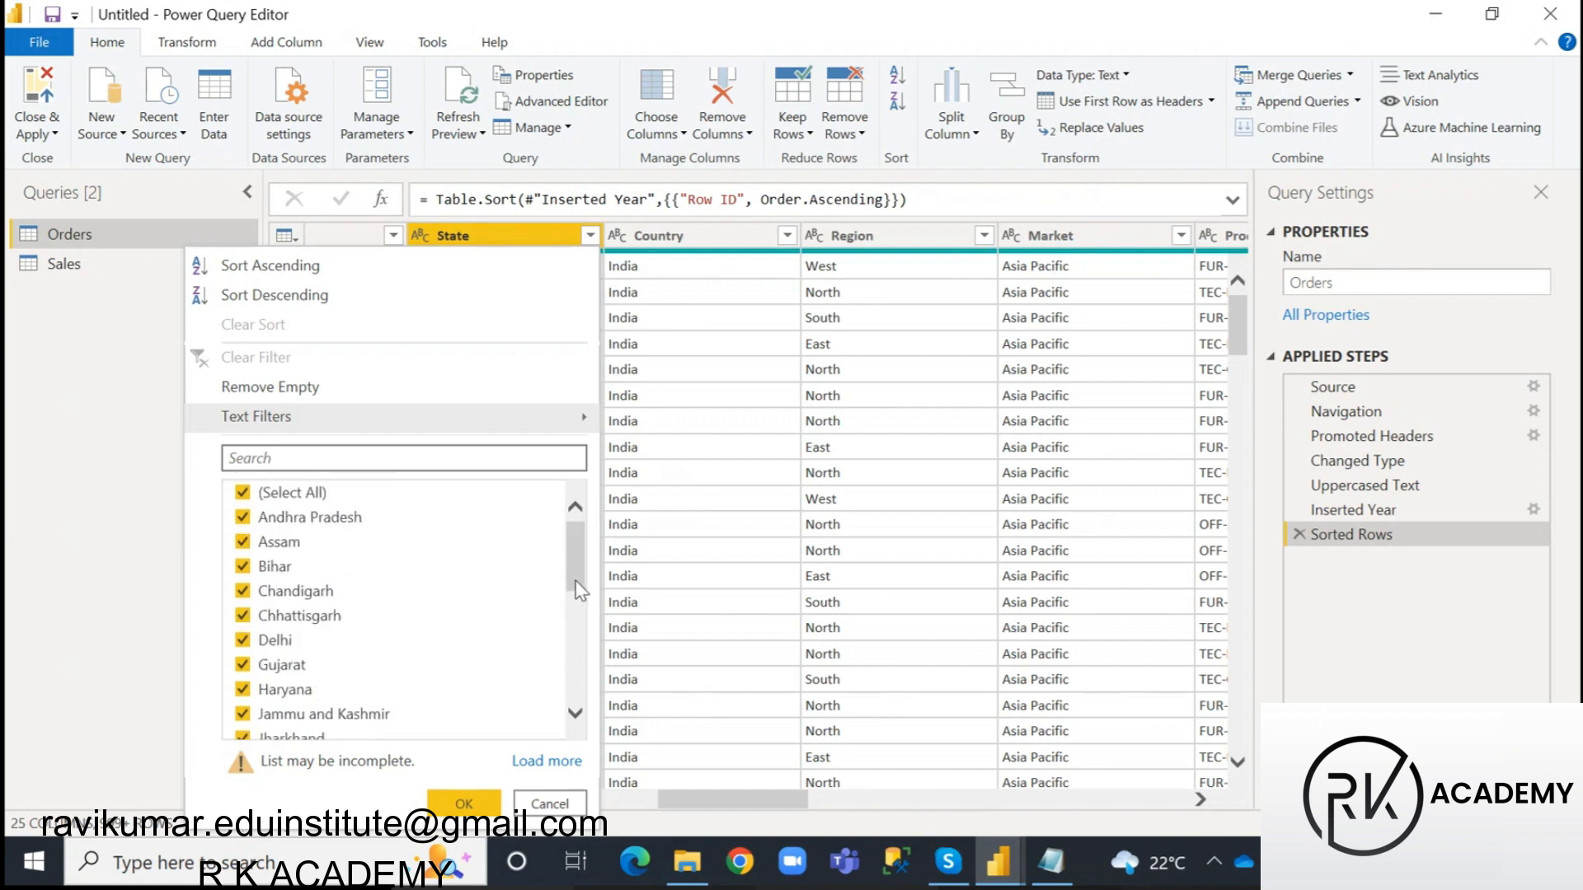
left_click(543, 242)
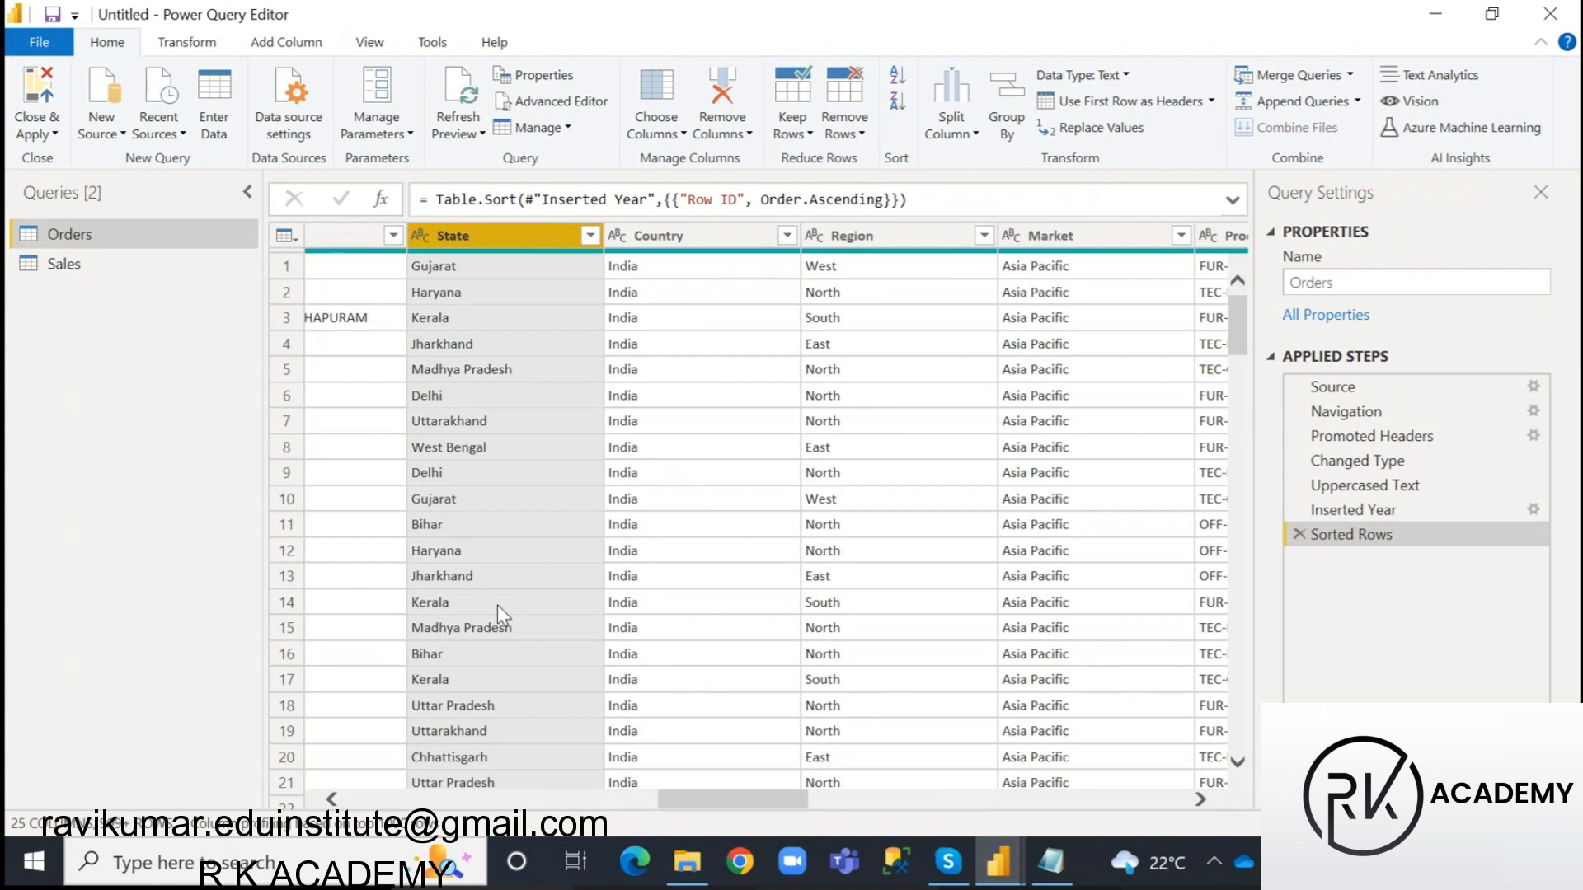
- Inspect the Country column and the Region column's filter values, leaving Region unfiltered
left_click(730, 237)
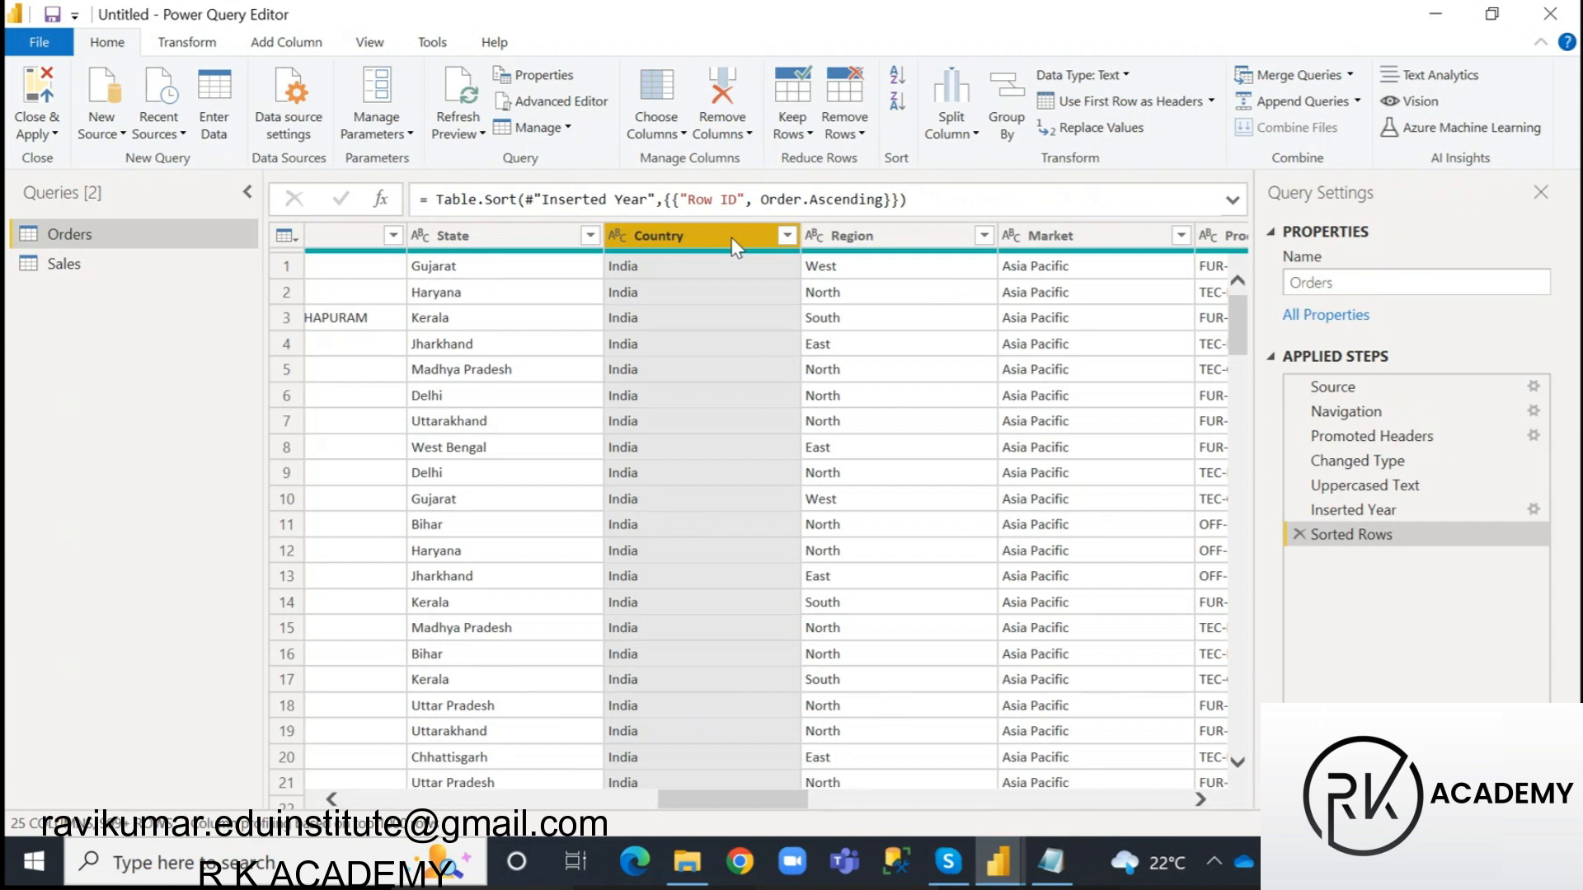
left_click(907, 239)
left_click(984, 237)
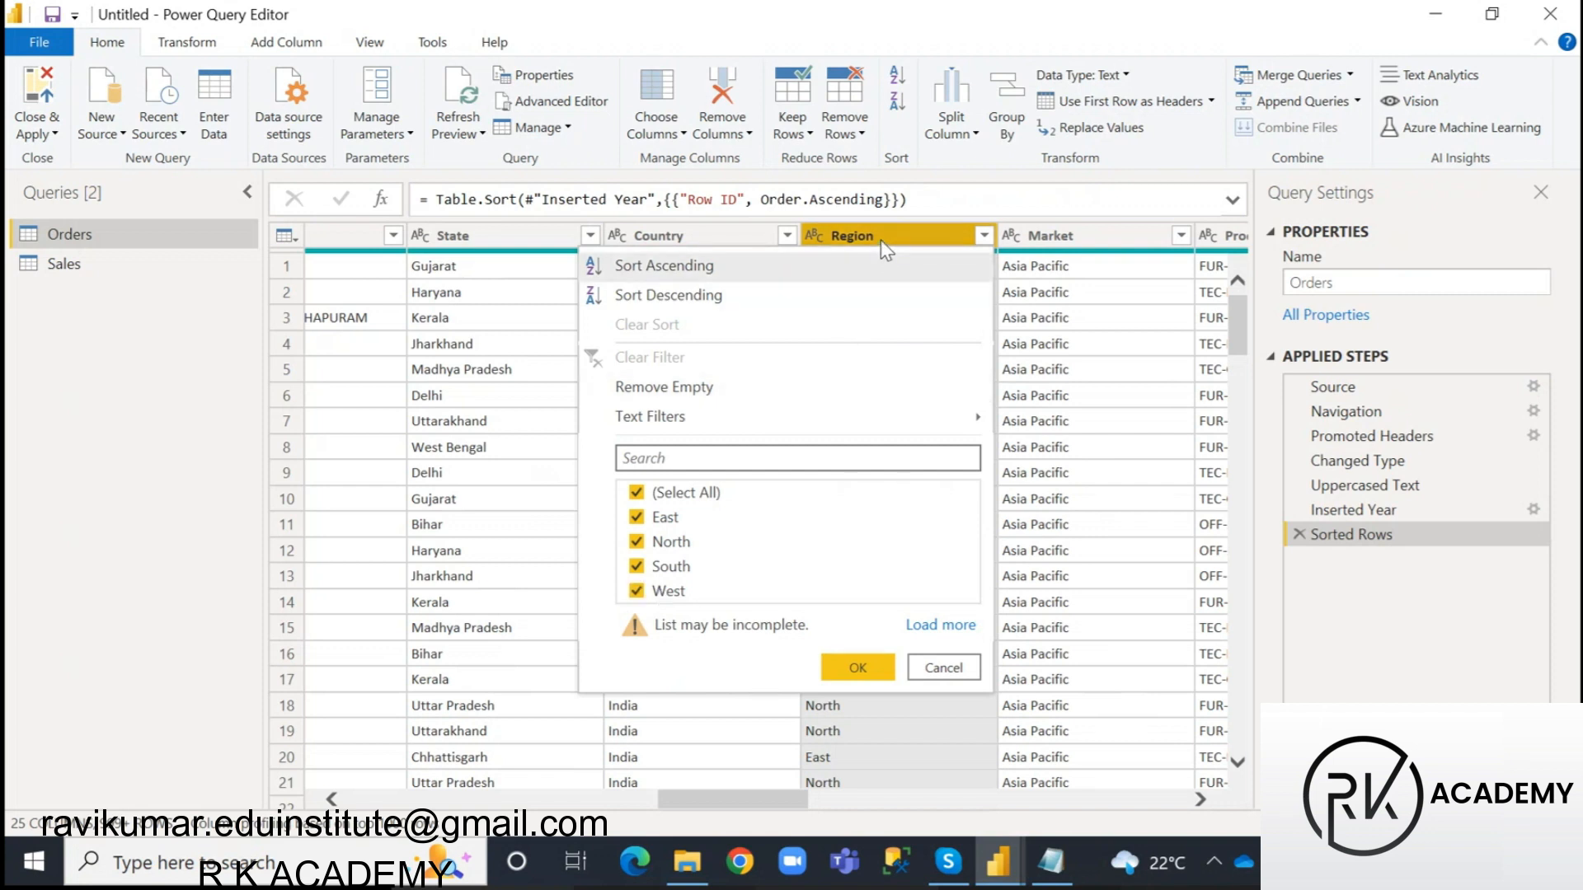
left_click(943, 667)
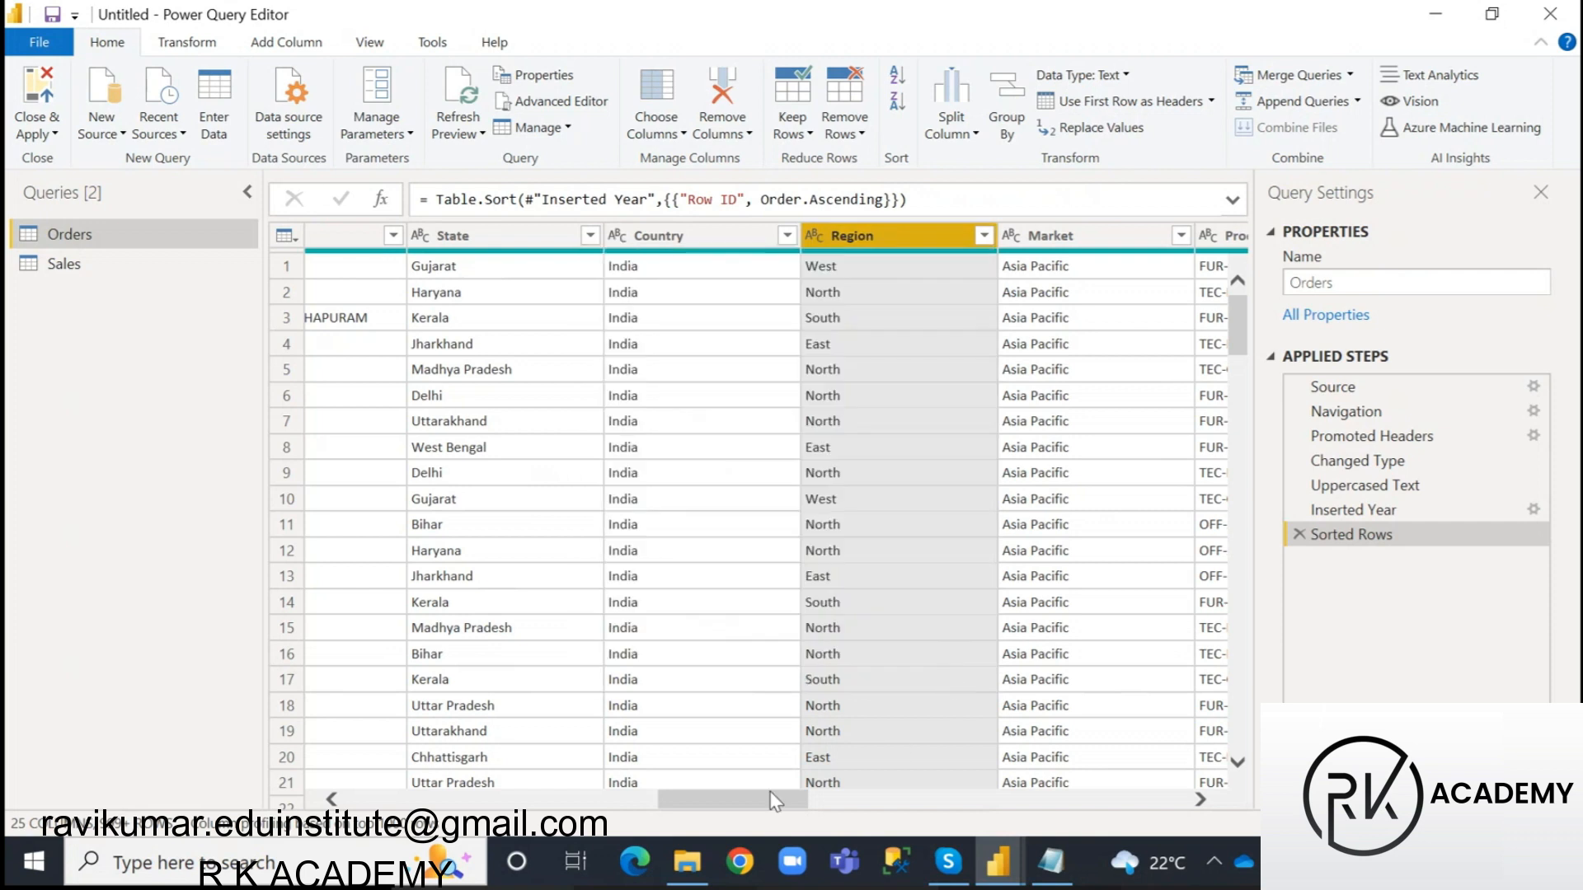
- Review the numeric values in the Quantity column's filter, and dismiss it without changes
left_click_drag(721, 795, 1030, 804)
left_click(642, 239)
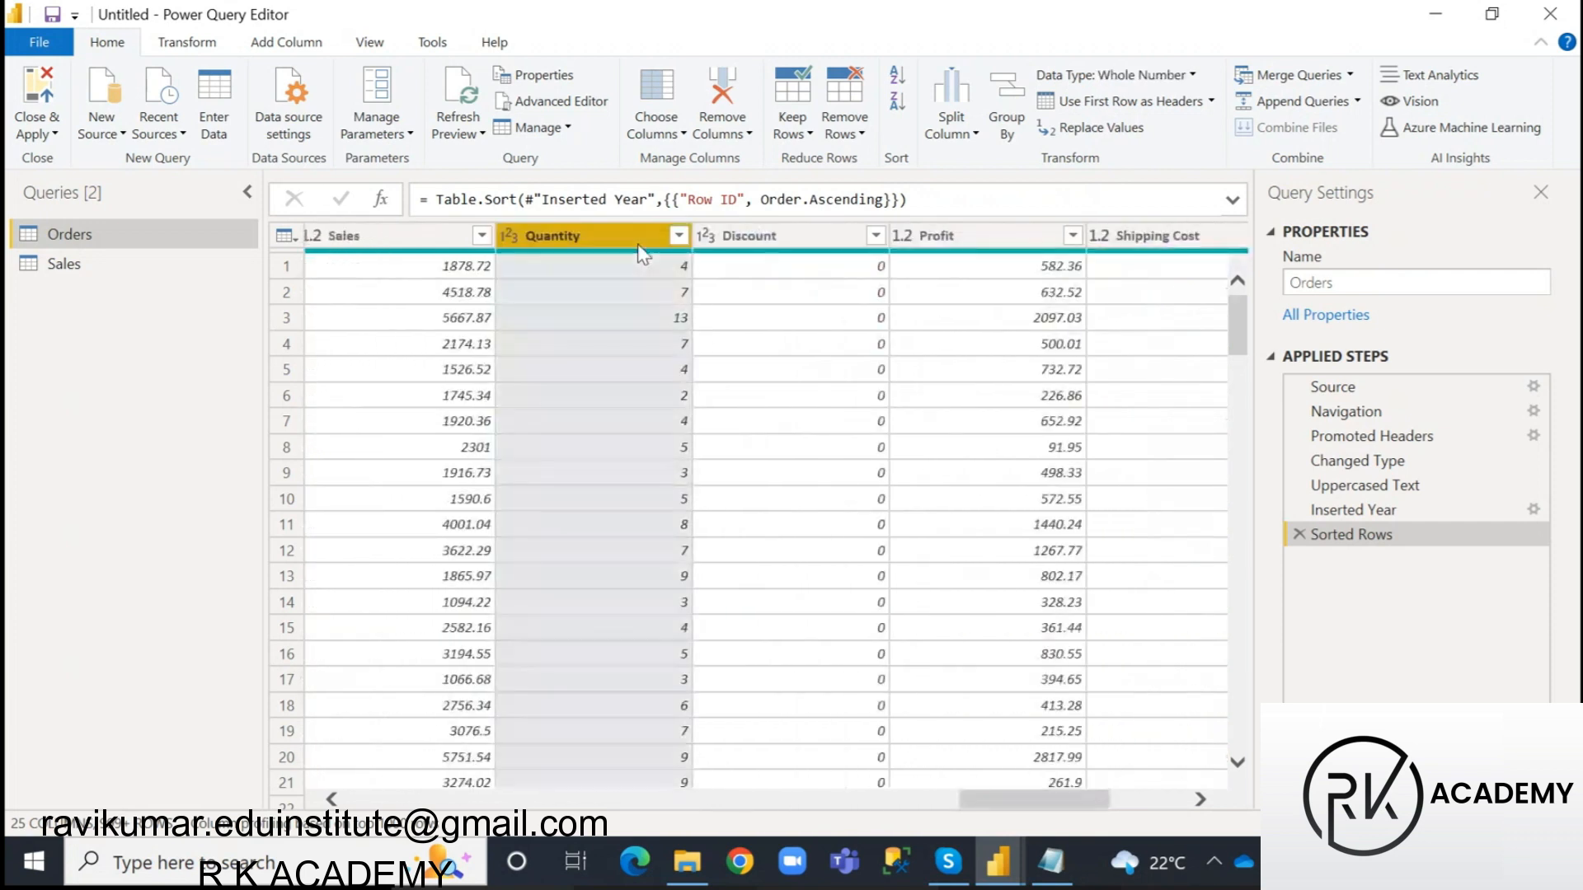
left_click(677, 236)
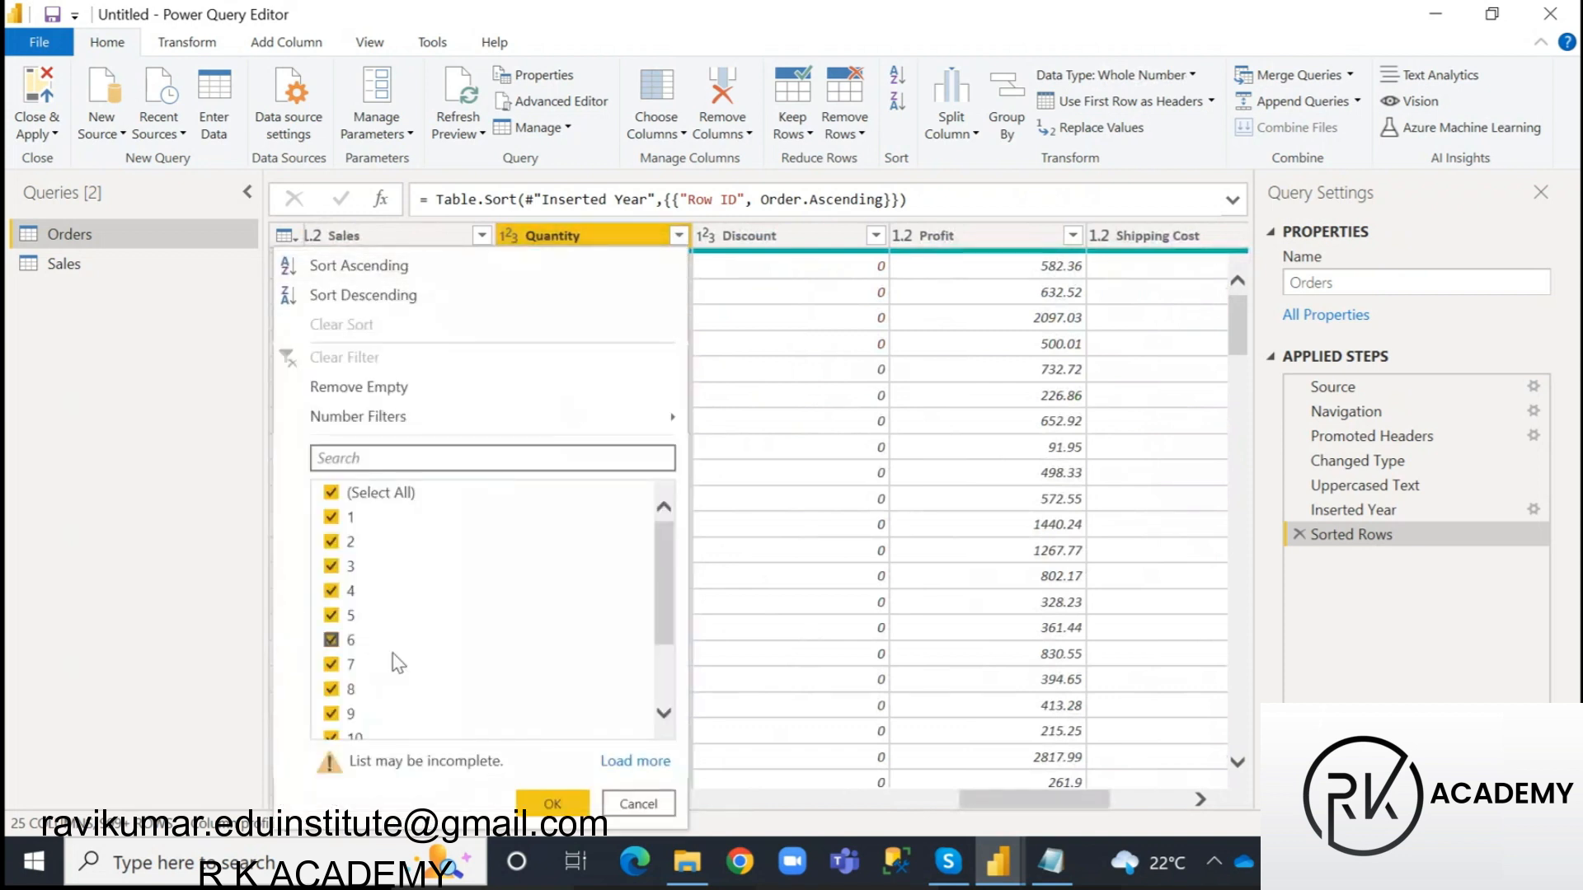
scroll(394, 660, "down", 2)
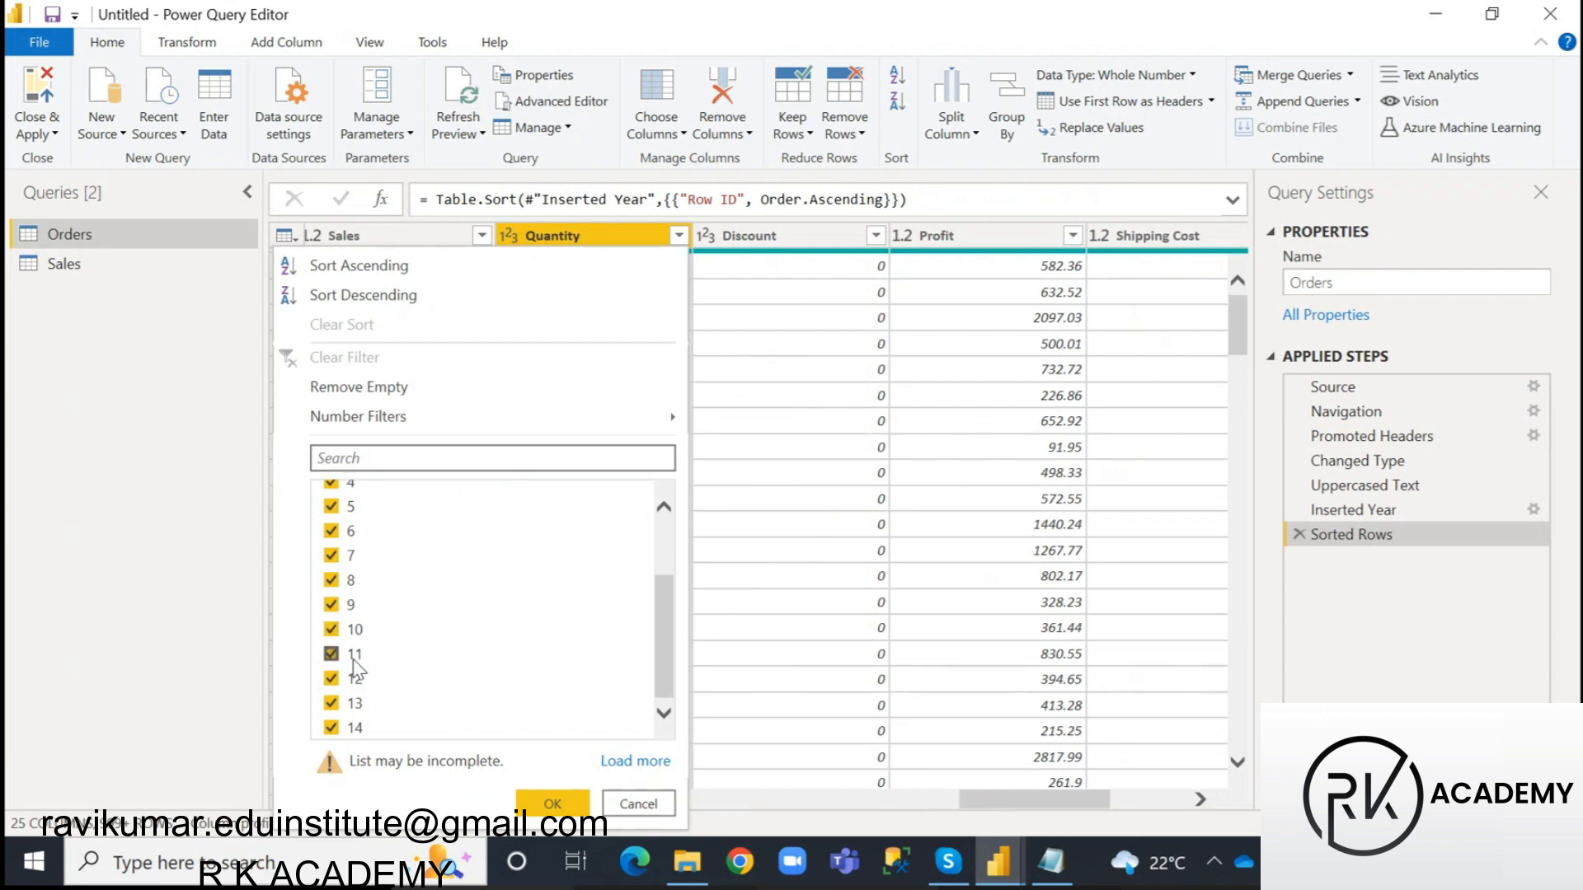
scroll(357, 611, "up", 2)
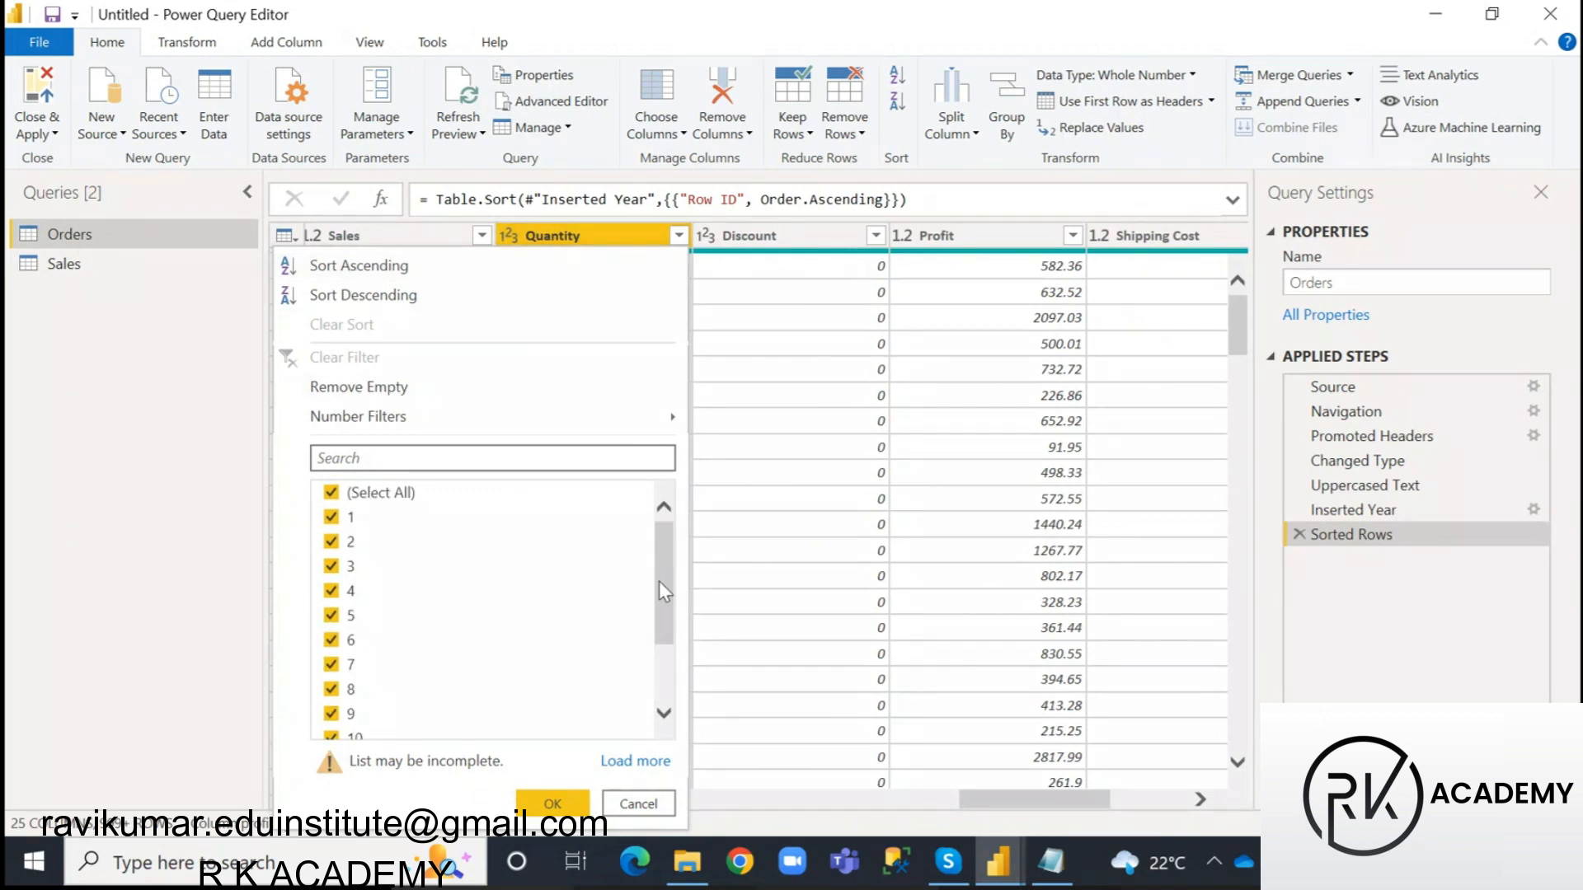
left_click(636, 805)
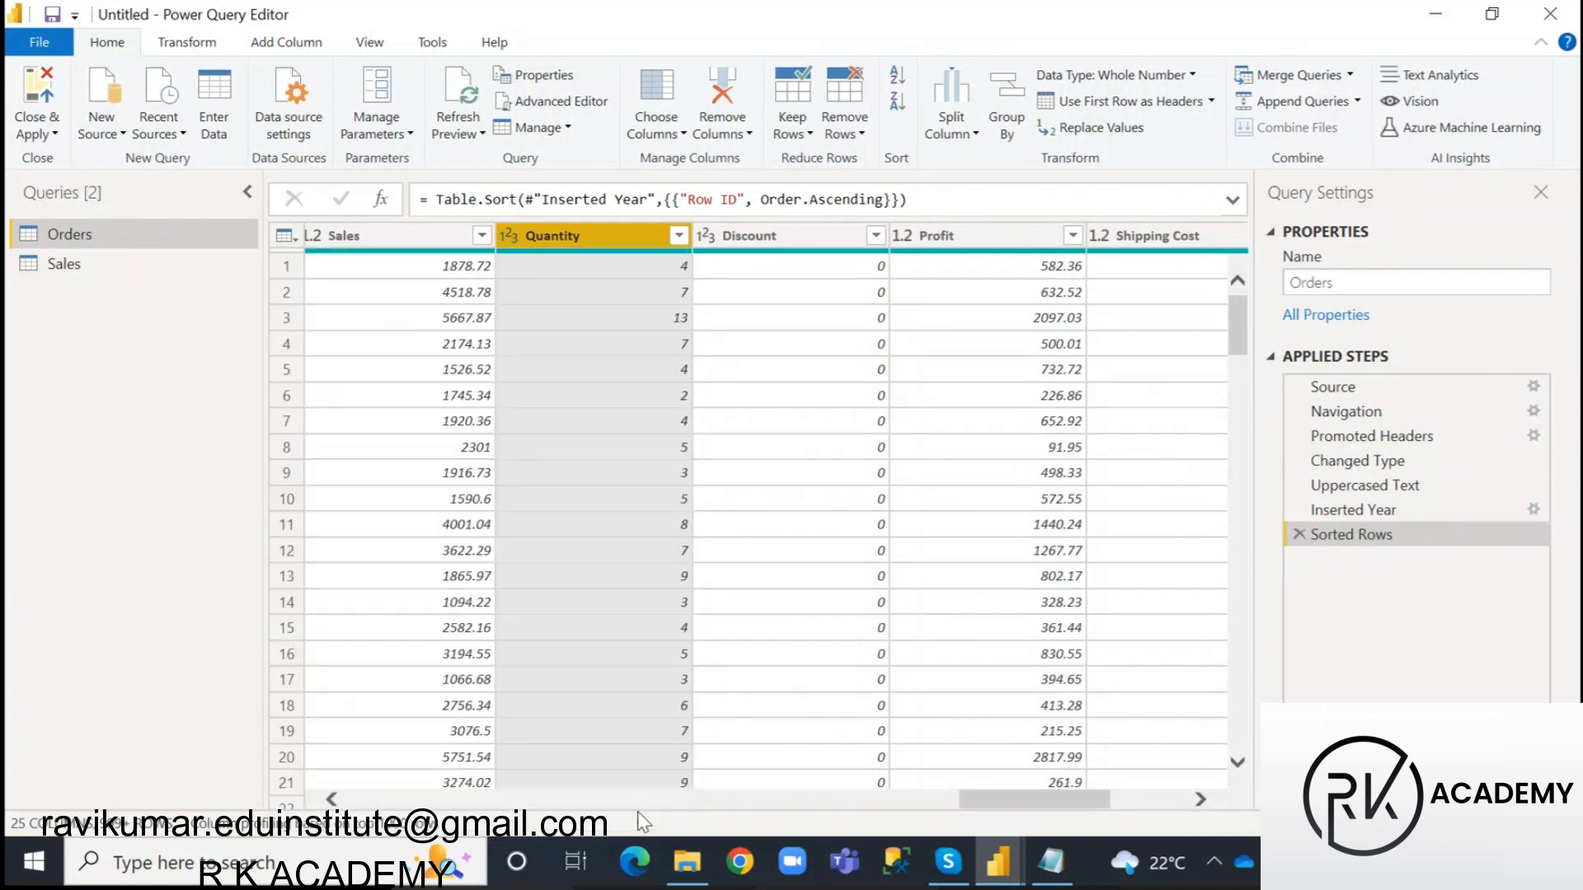
- Examine the Order Date column and its filter's date values without filtering the rows
left_click_drag(1057, 810, 438, 806)
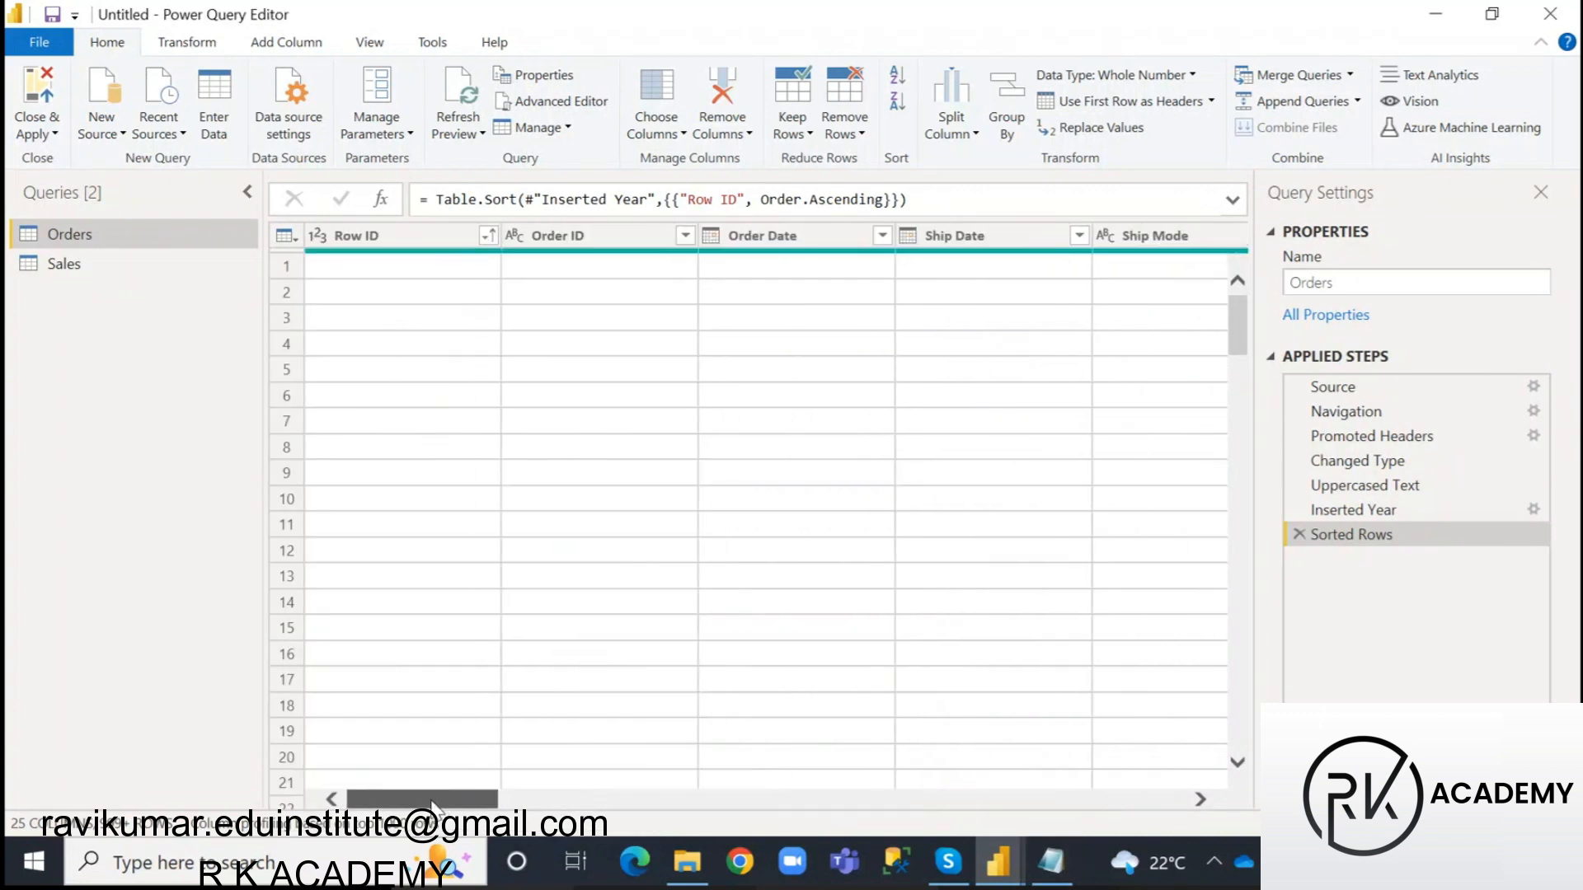
left_click(787, 239)
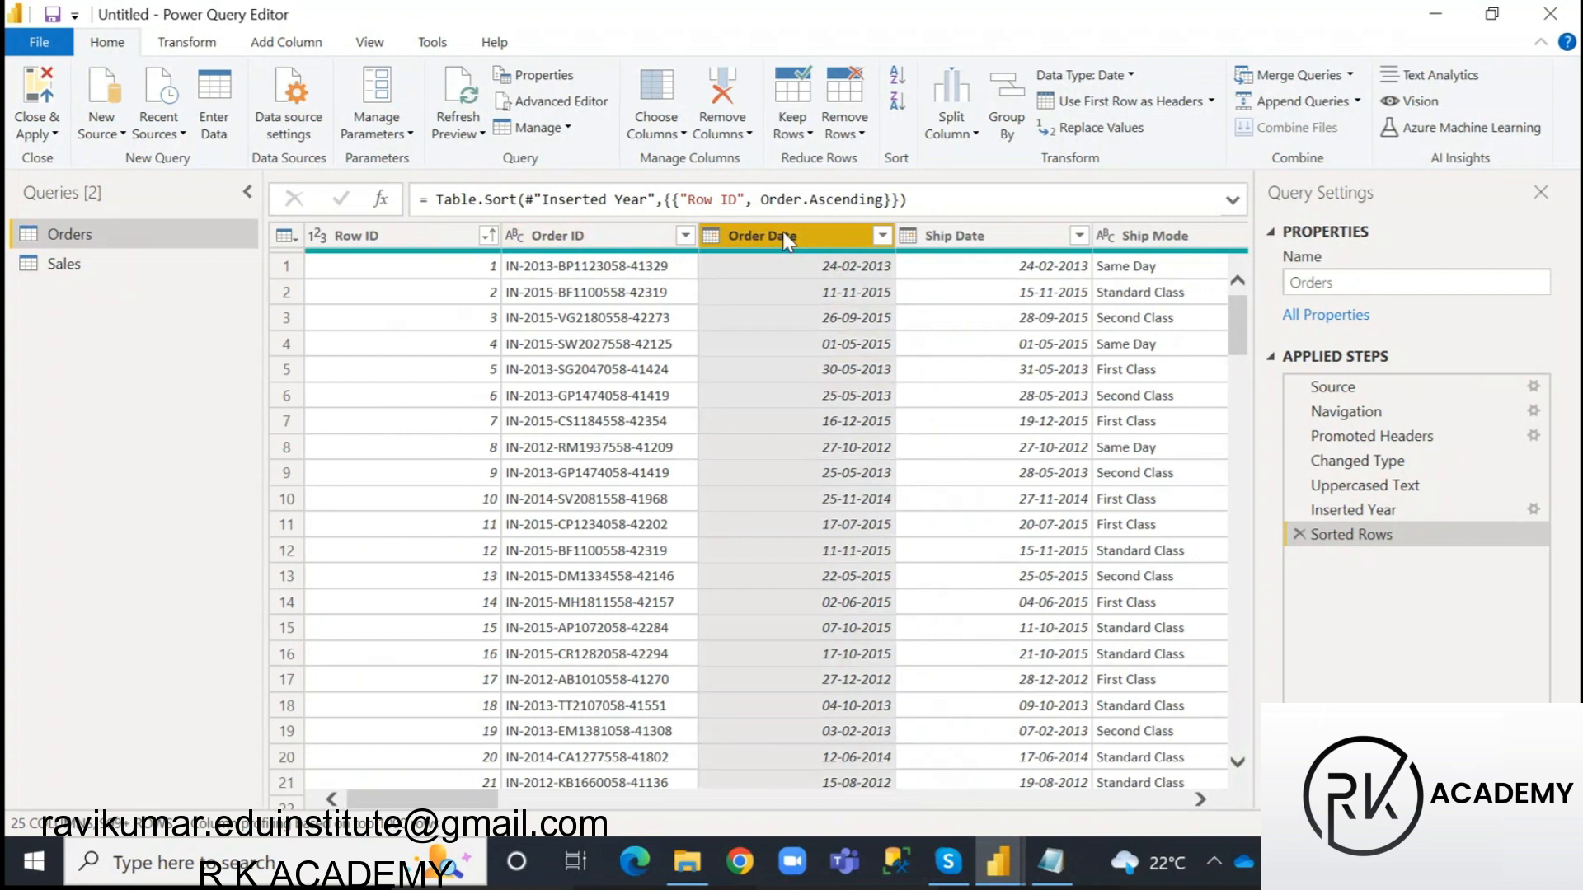
left_click(882, 237)
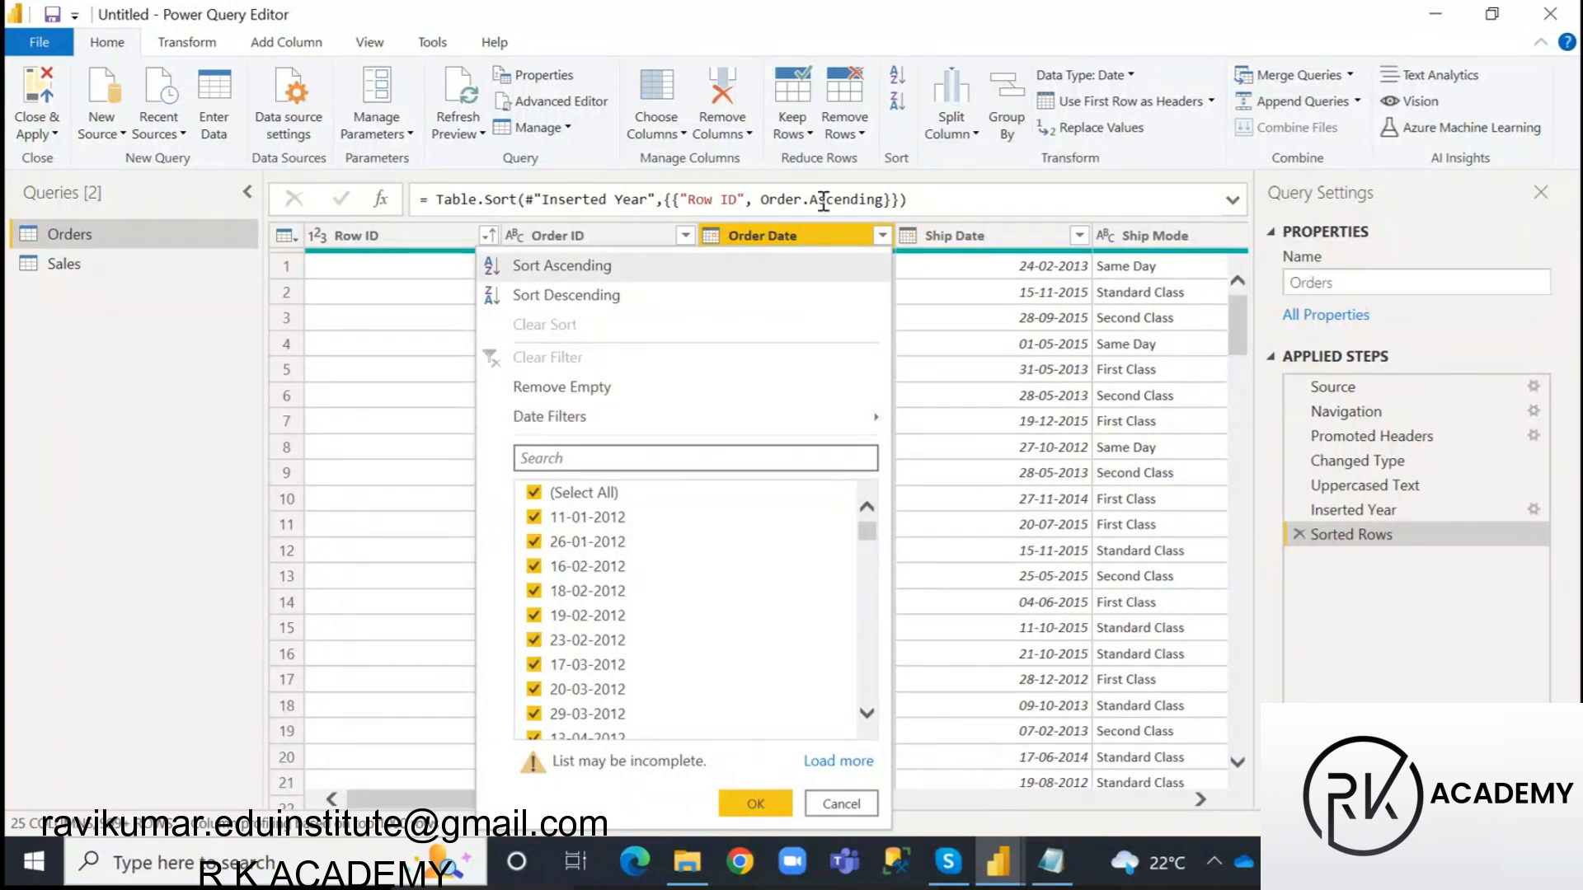
left_click(788, 239)
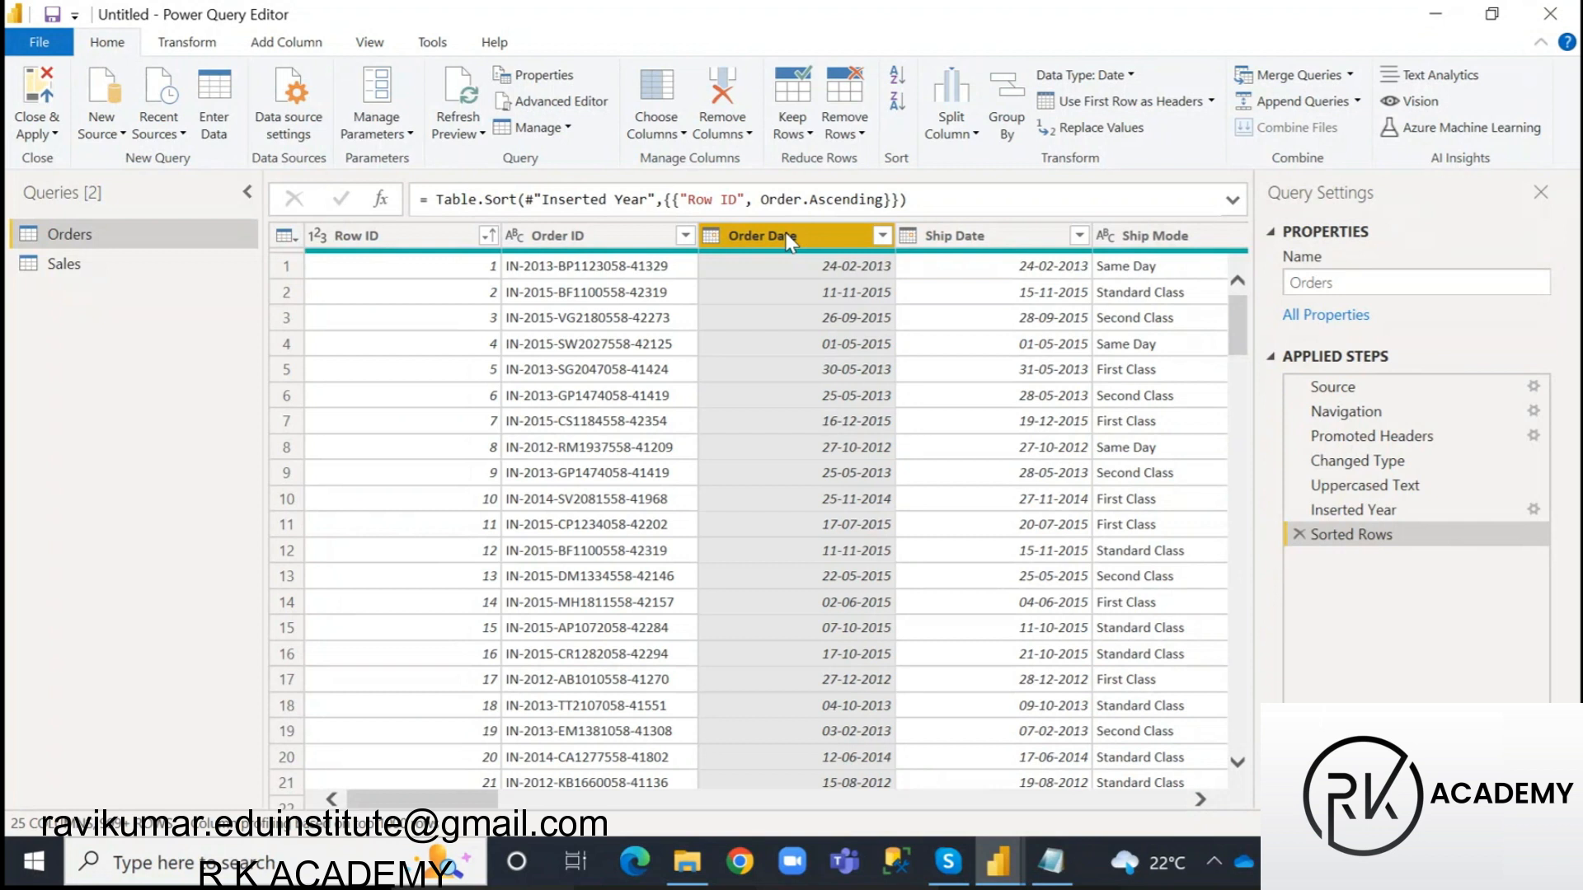
- Look through the date values in the Ship Date column's filter, and close it without filtering
left_click(956, 237)
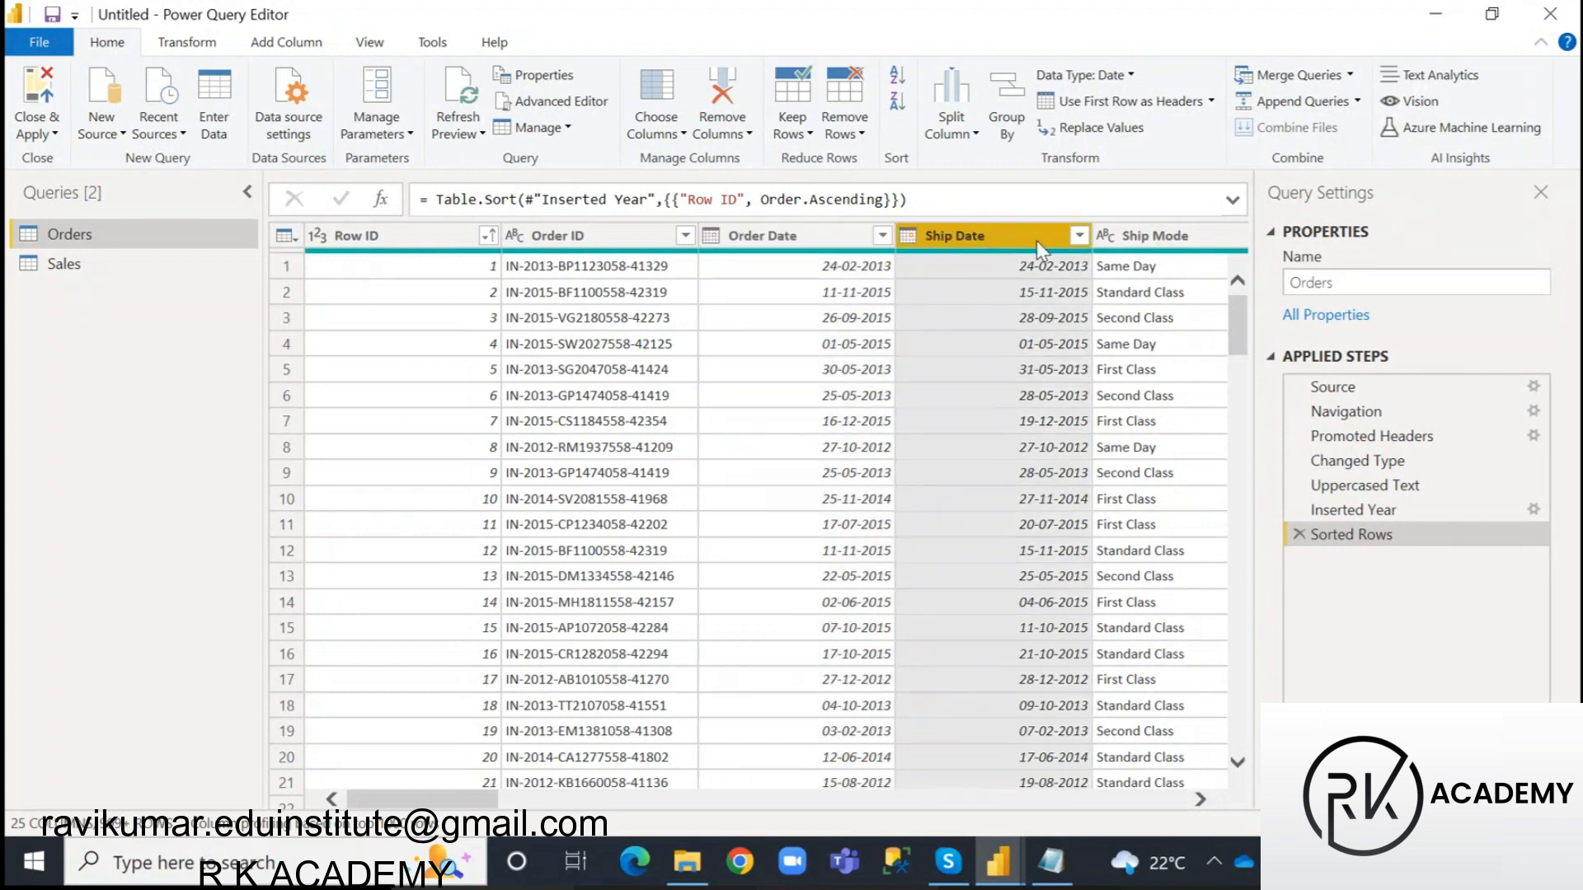
left_click(1079, 237)
scroll(765, 681, "down", 1)
scroll(765, 681, "down", 5)
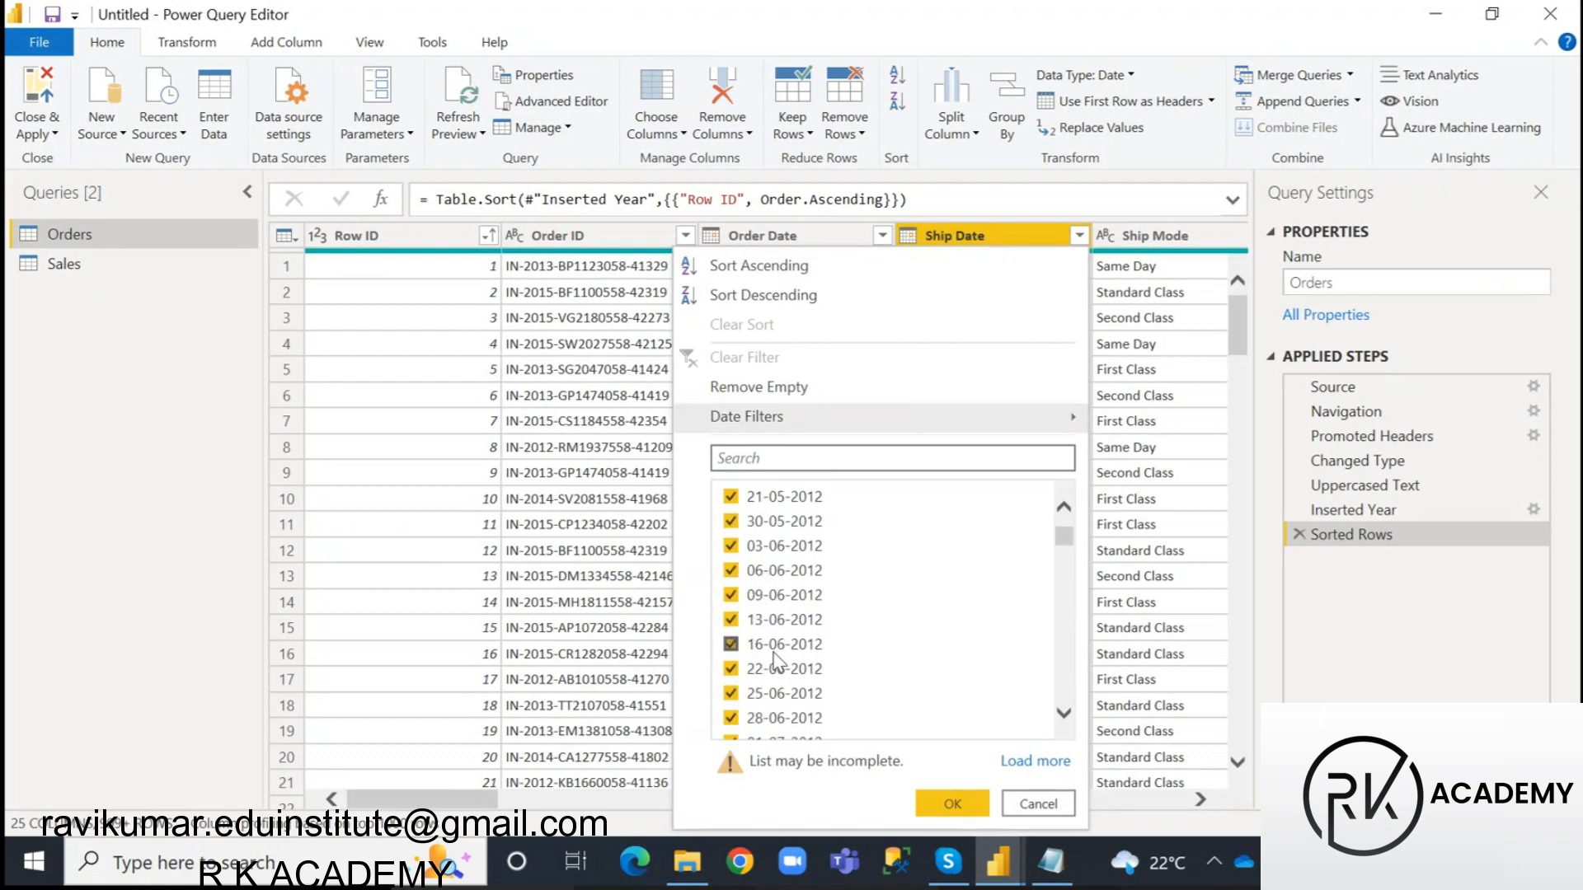
scroll(771, 656, "down", 3)
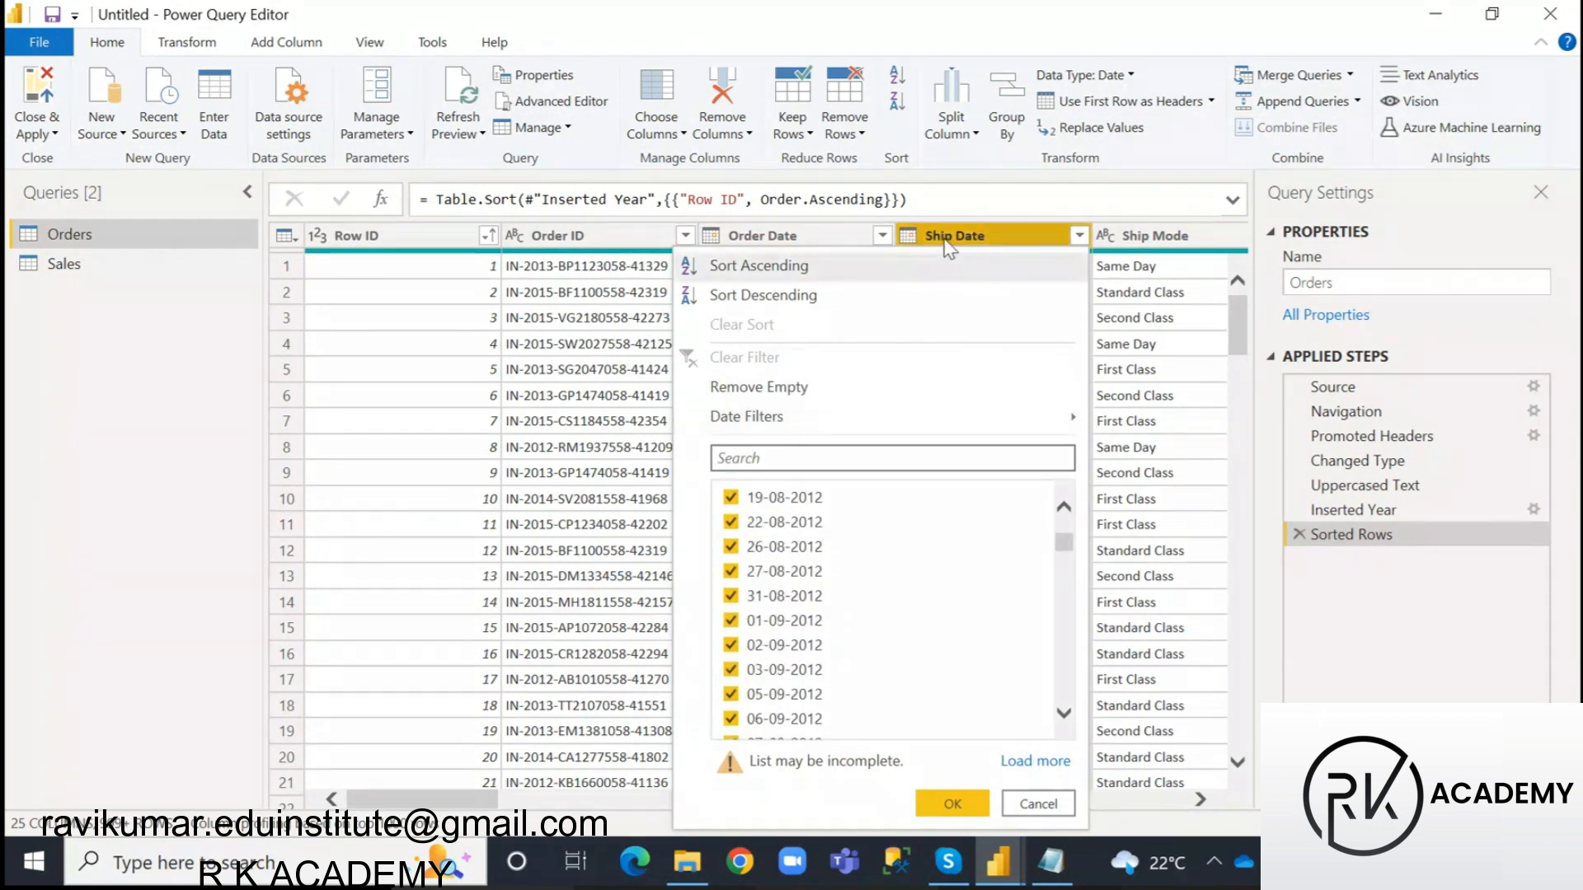
left_click(948, 243)
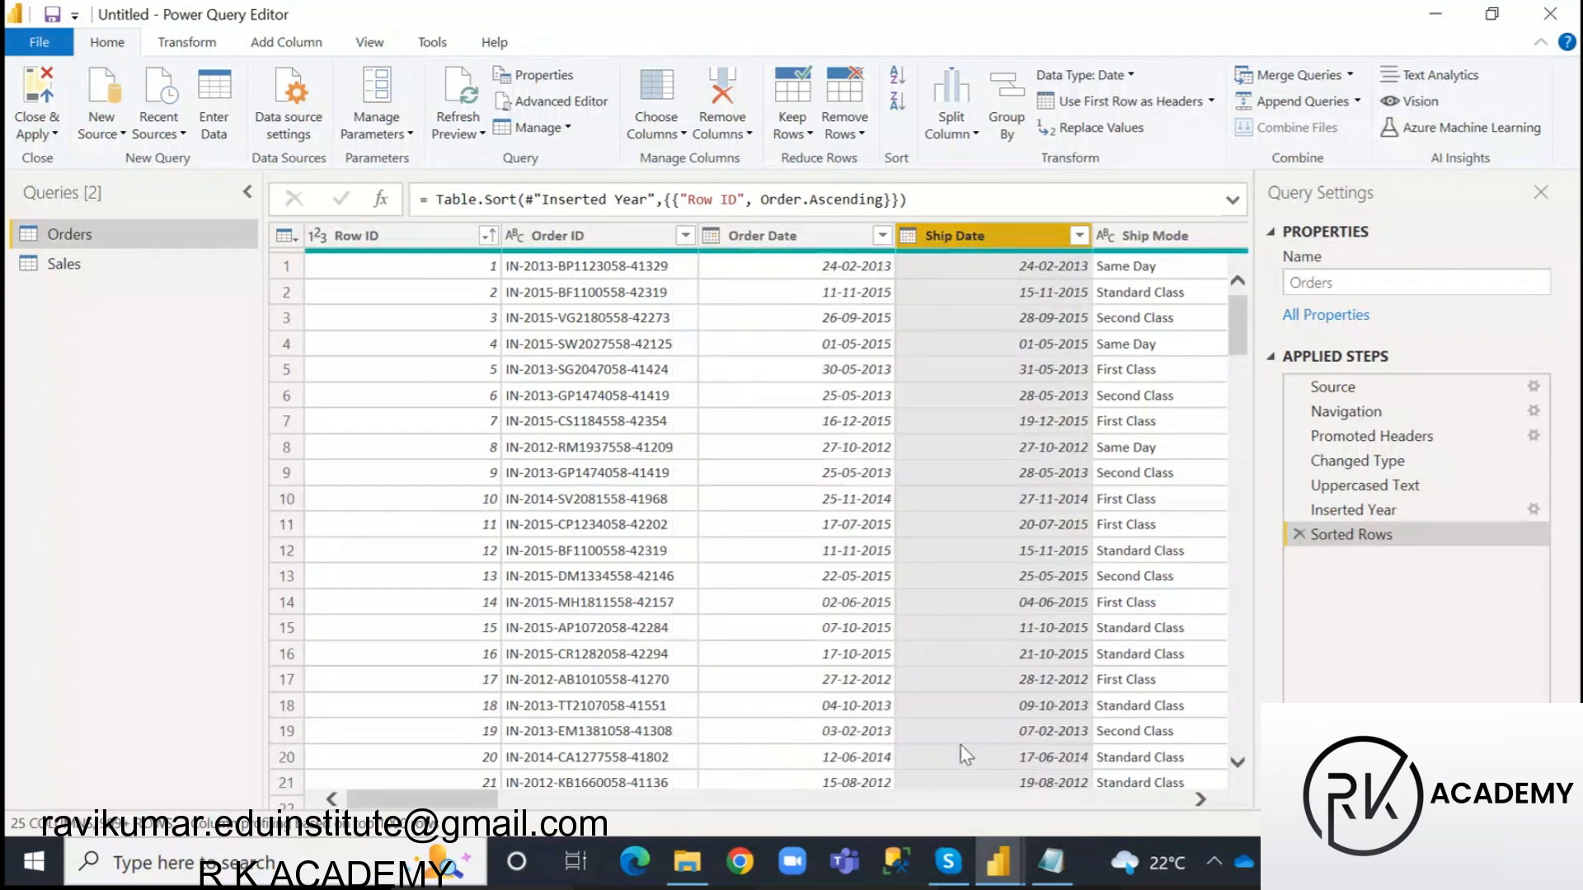
- Switch to the Notepad notes, box the heading "What is Datatype ? How to Change the Datatype of the Columns?", and check-mark it
left_click(1051, 862)
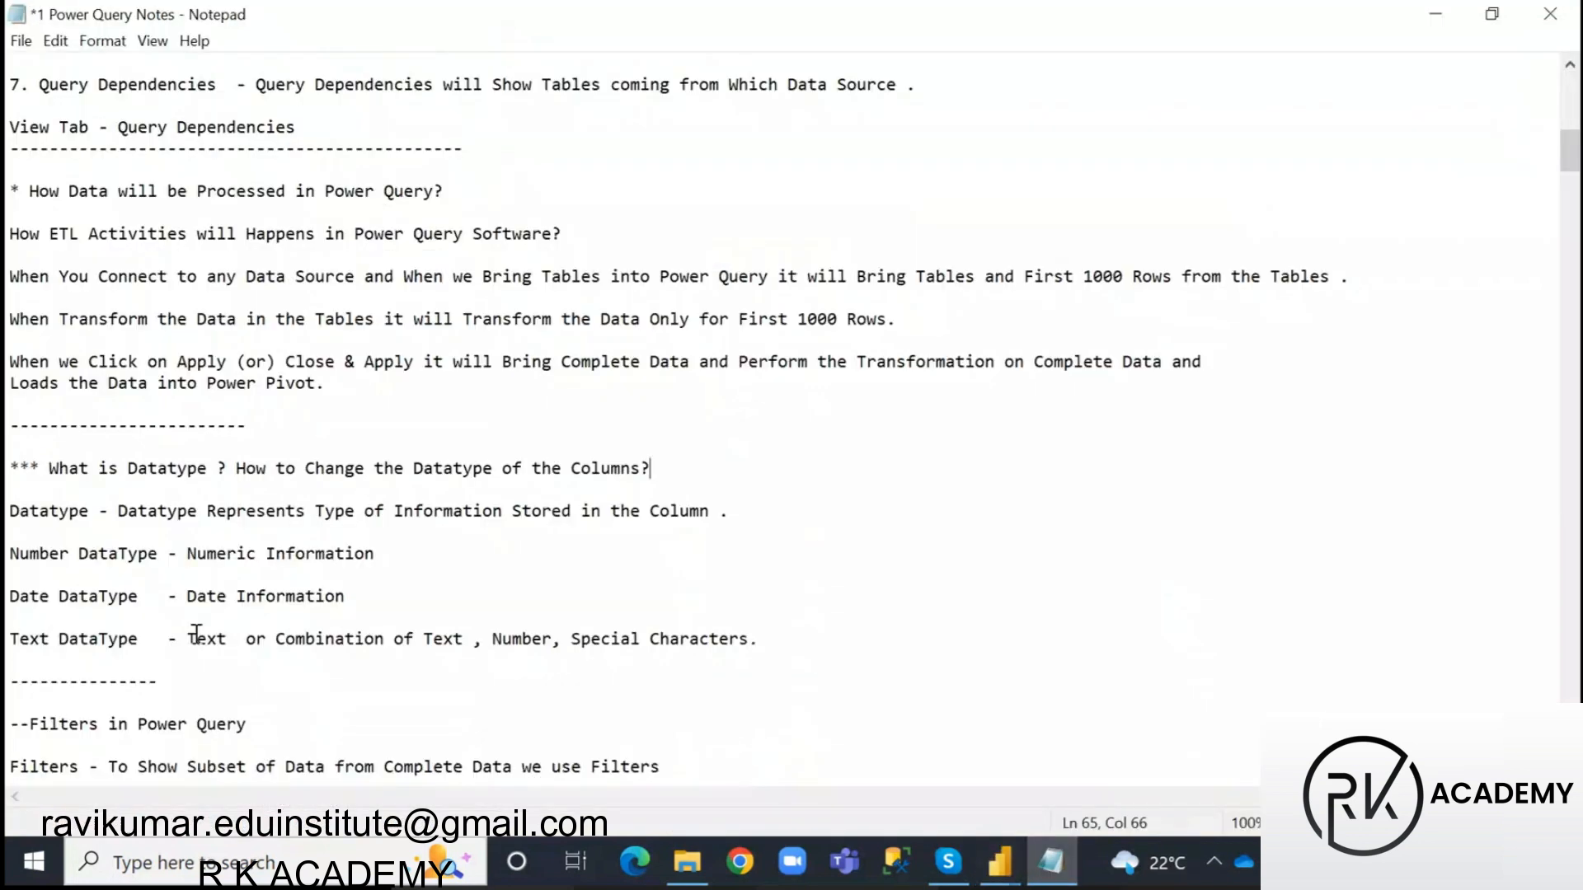
key("ctrl+2")
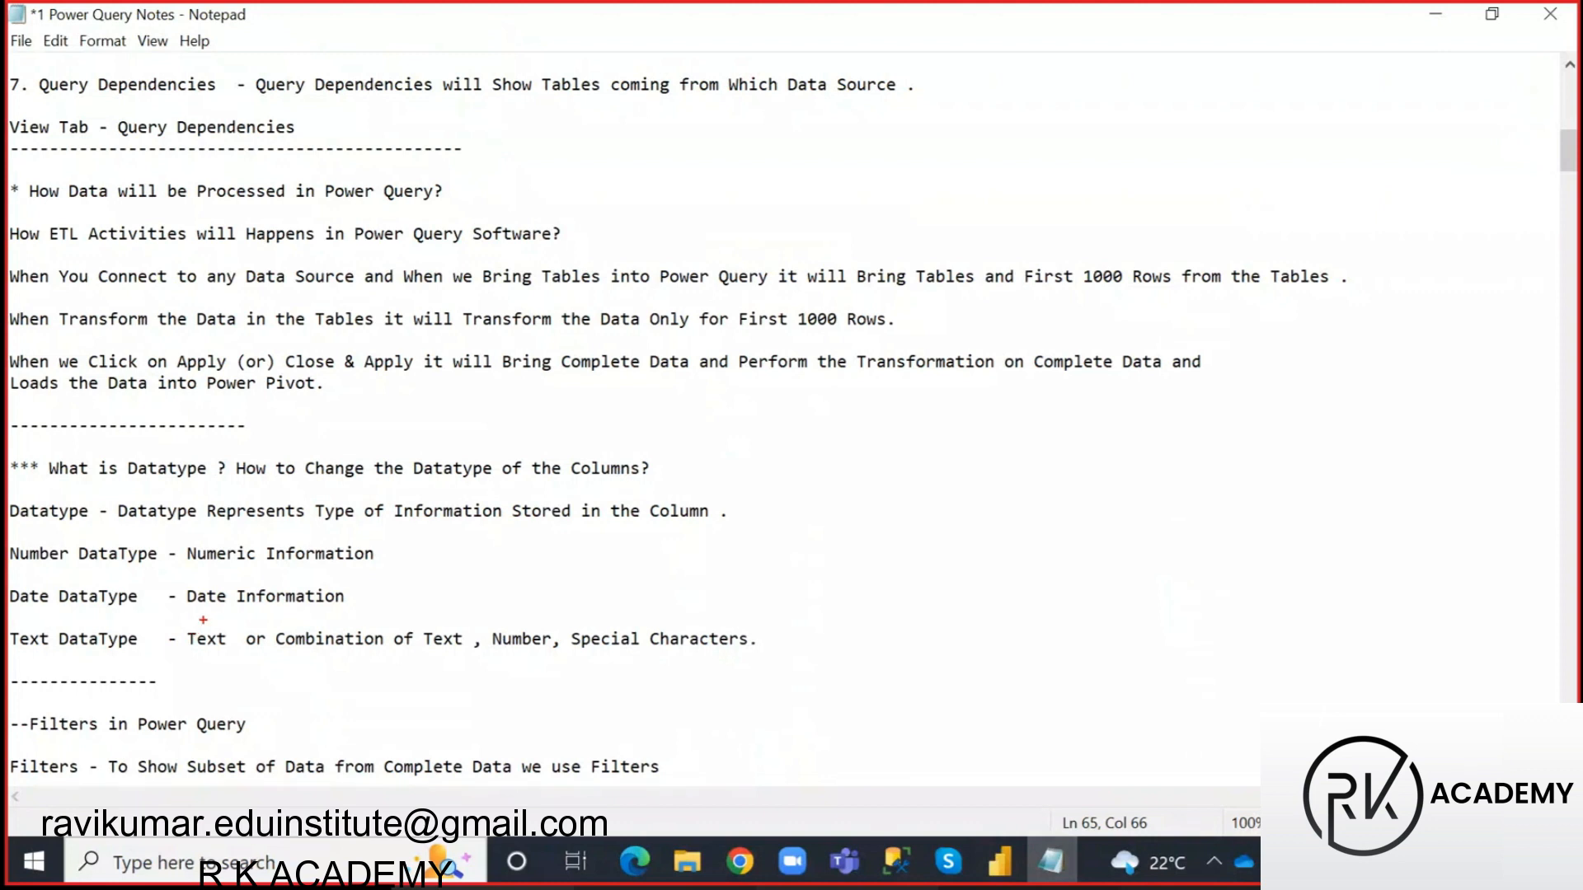
mouse_move(6, 449)
left_mouse_down()
mouse_move(35, 473)
mouse_move(664, 482)
left_mouse_up()
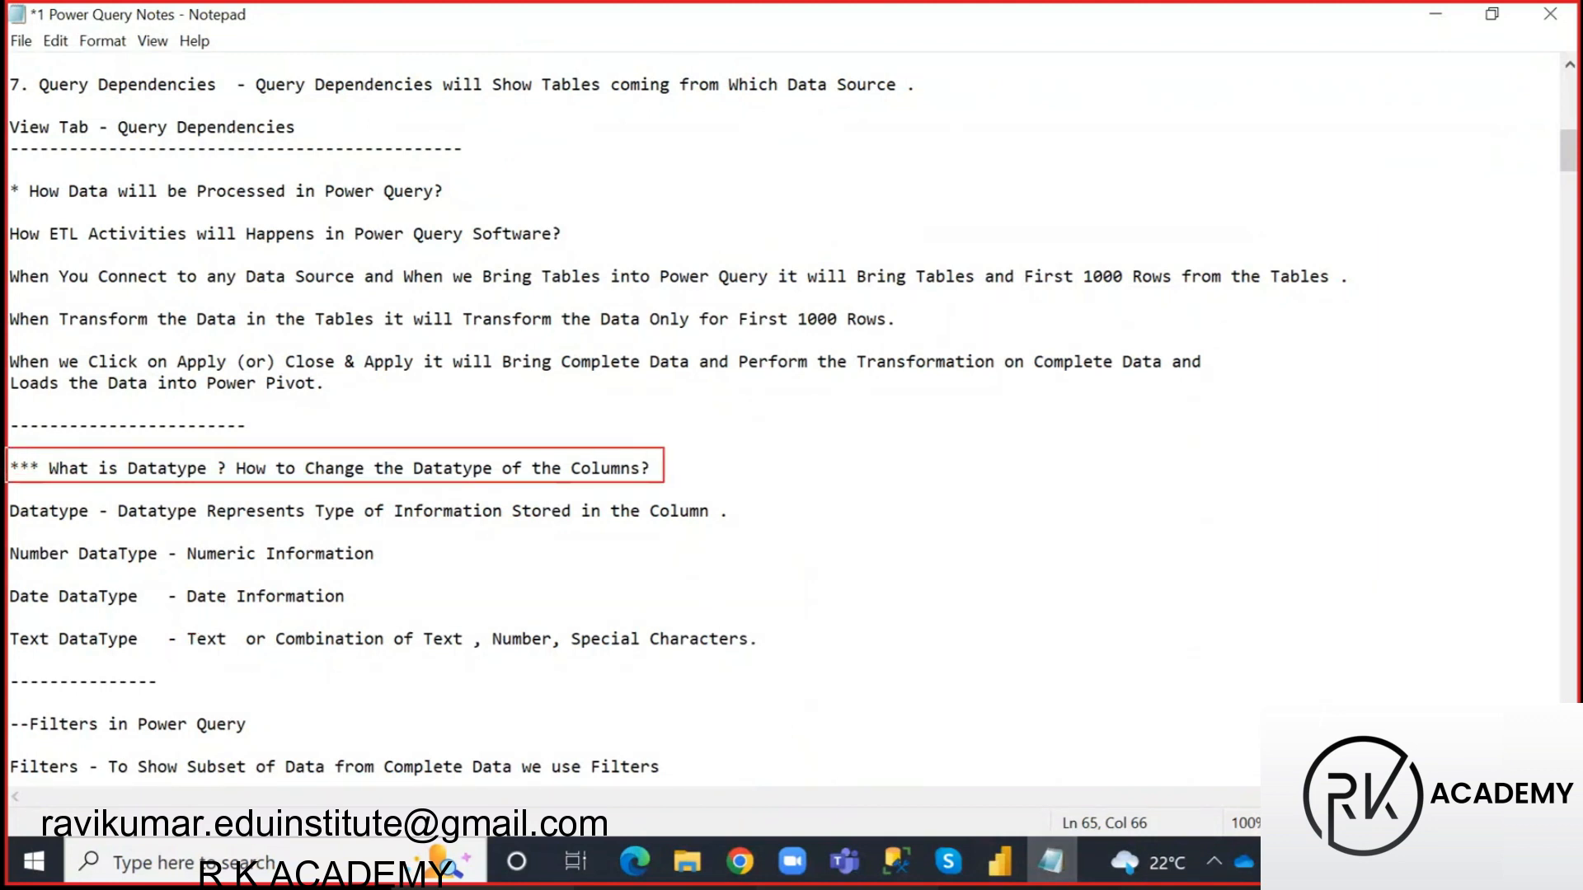
left_click_drag(32, 484, 58, 445)
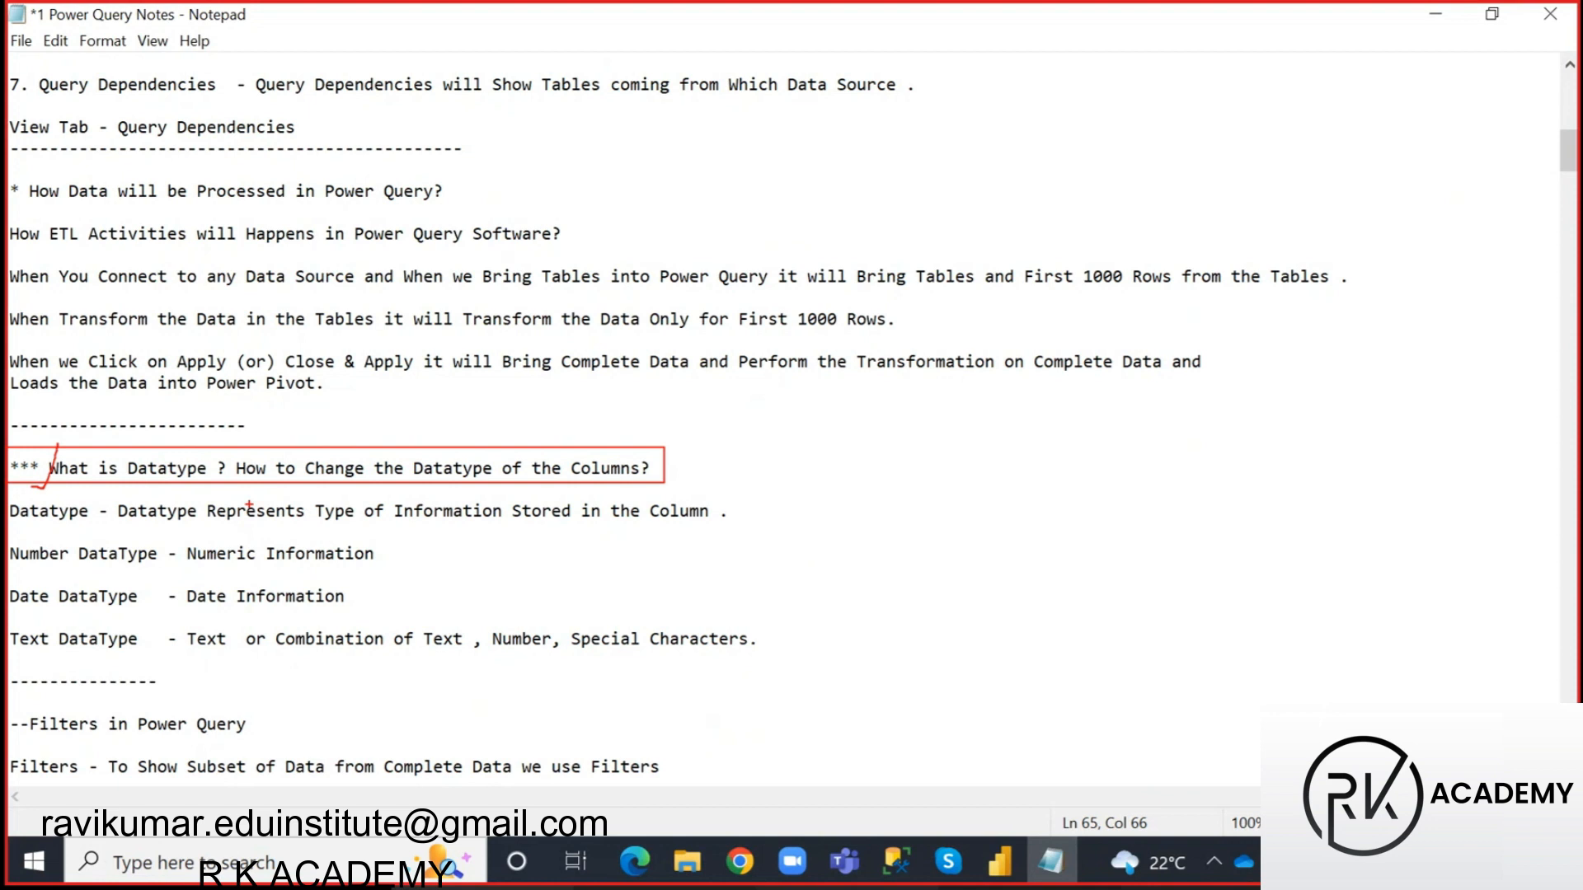
- Box the question "How to Change the Datatype of the Columns?", and mark up the Datatype definition with boxes, arrows and check marks
mouse_move(228, 452)
left_mouse_down()
mouse_move(416, 479)
mouse_move(656, 481)
left_mouse_up()
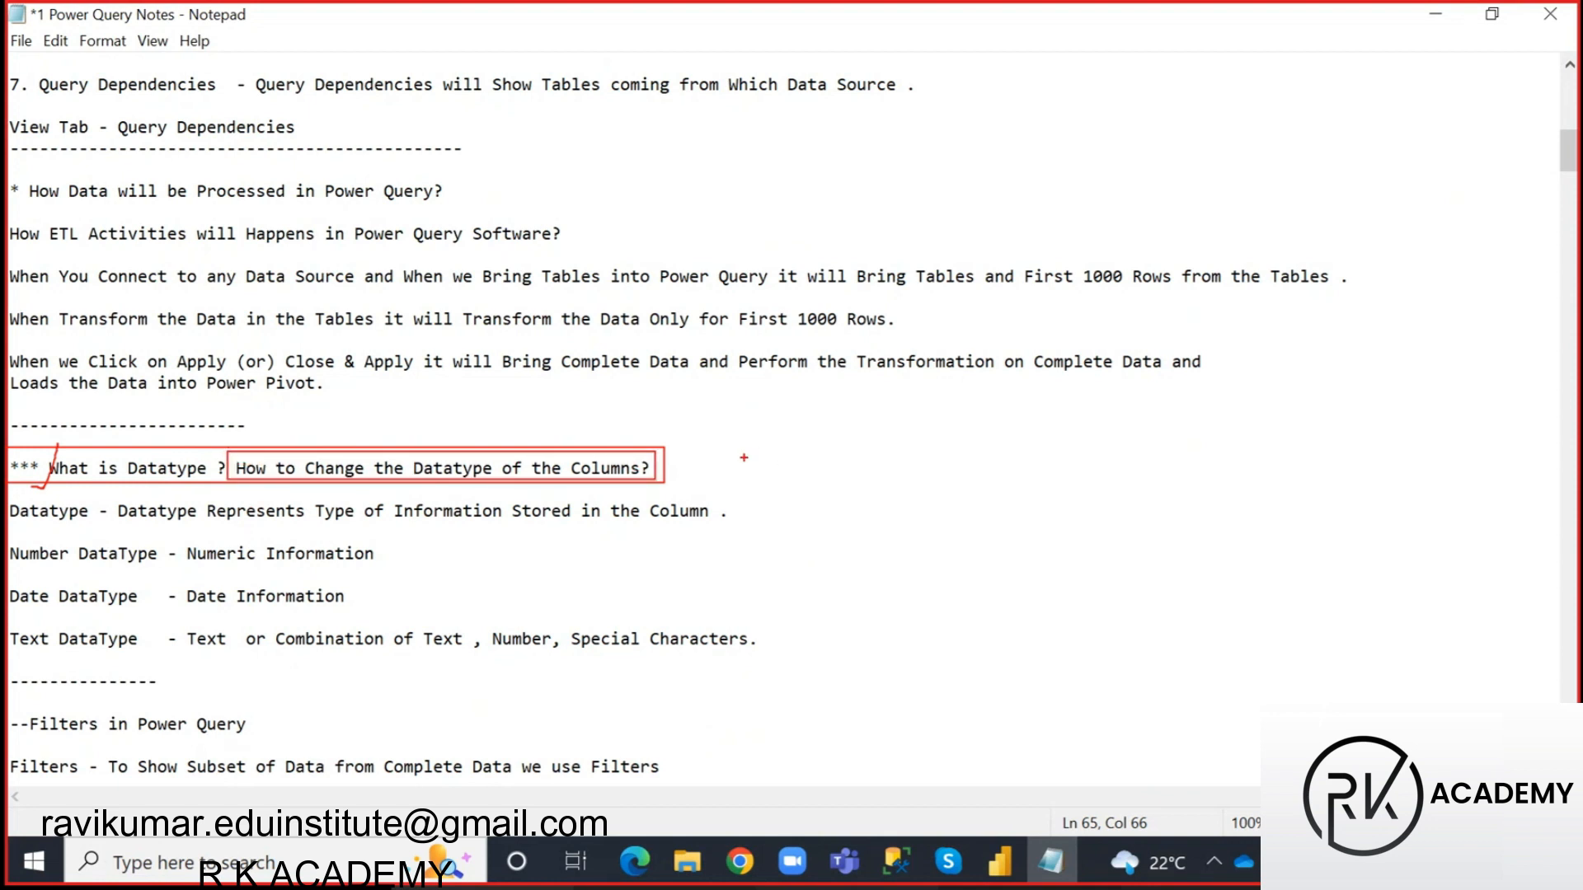
key("Escape")
left_click_drag(7, 514, 99, 520)
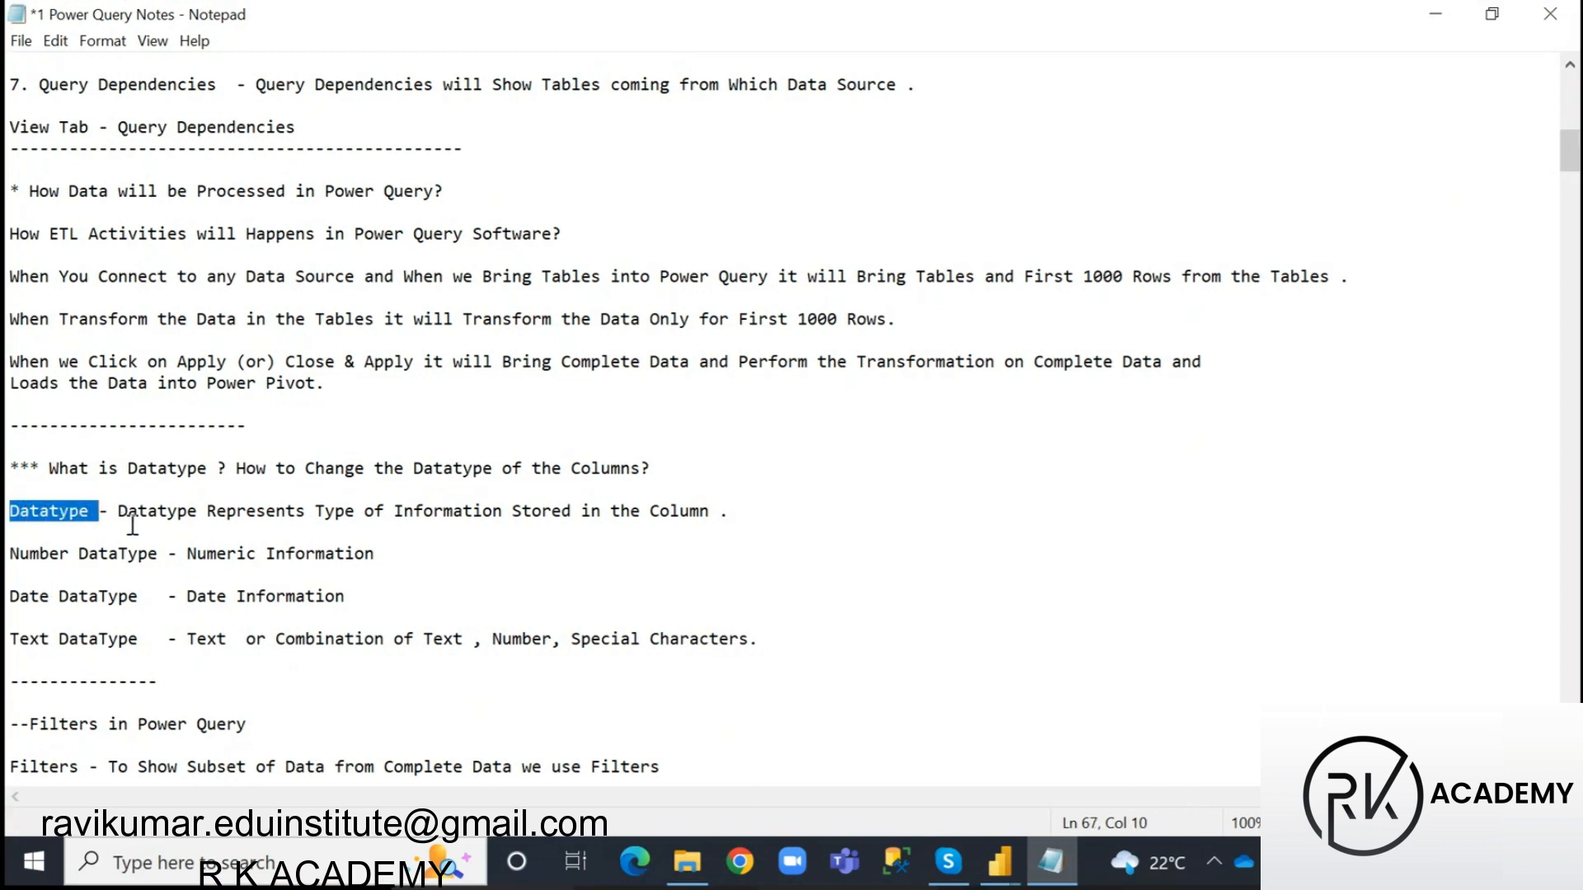
key("ctrl+2")
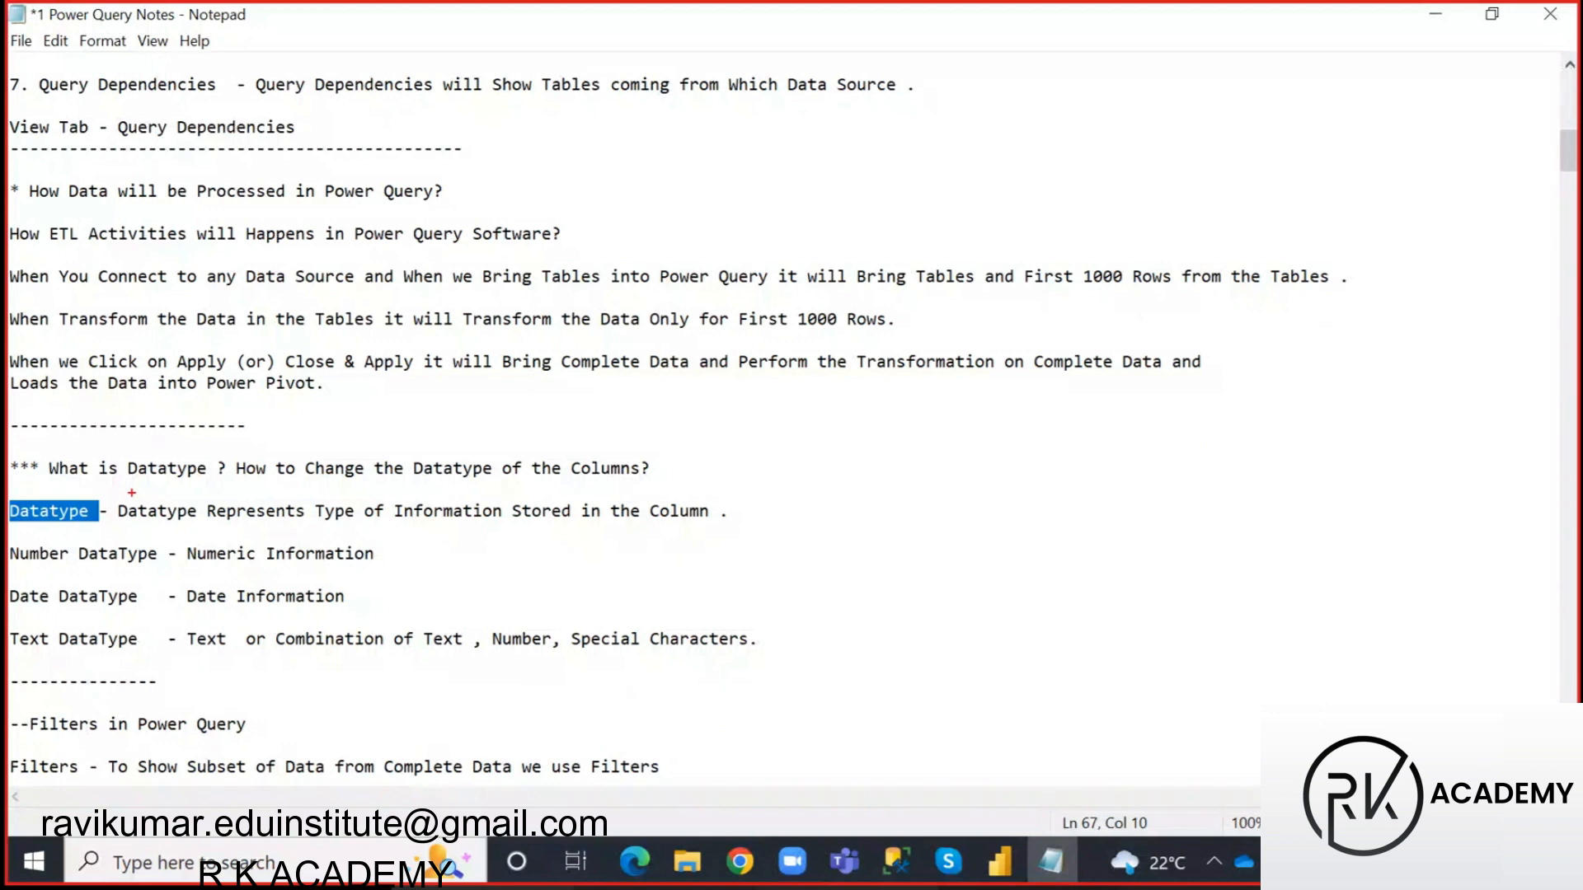
mouse_move(117, 499)
left_mouse_down()
mouse_move(320, 523)
mouse_move(323, 483)
mouse_move(386, 481)
mouse_move(394, 497)
mouse_move(407, 476)
left_mouse_up()
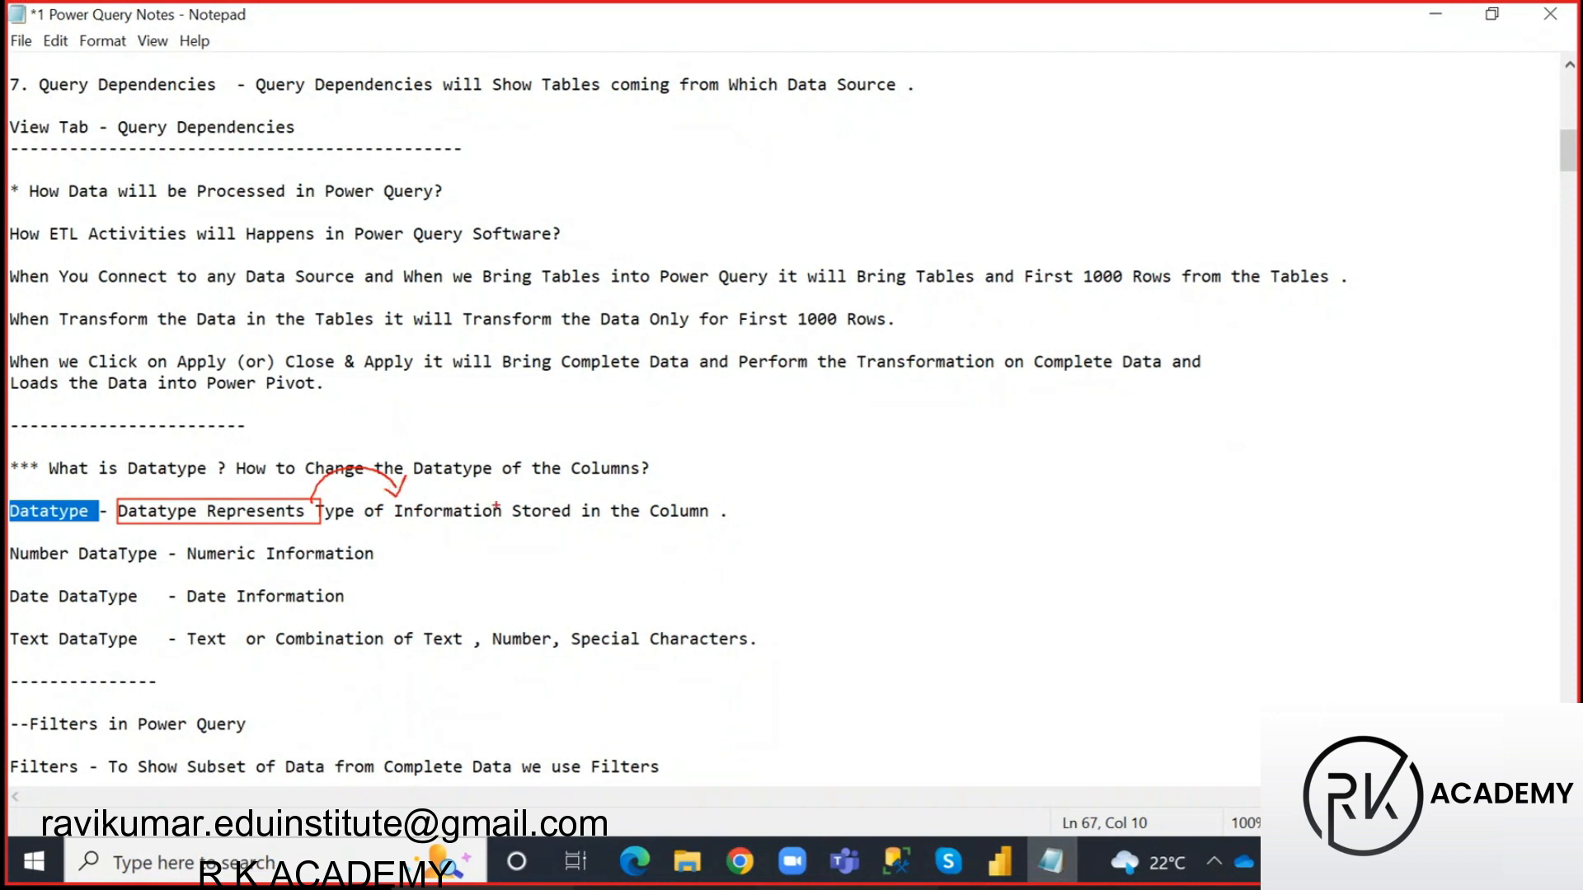
left_click_drag(537, 528, 722, 525)
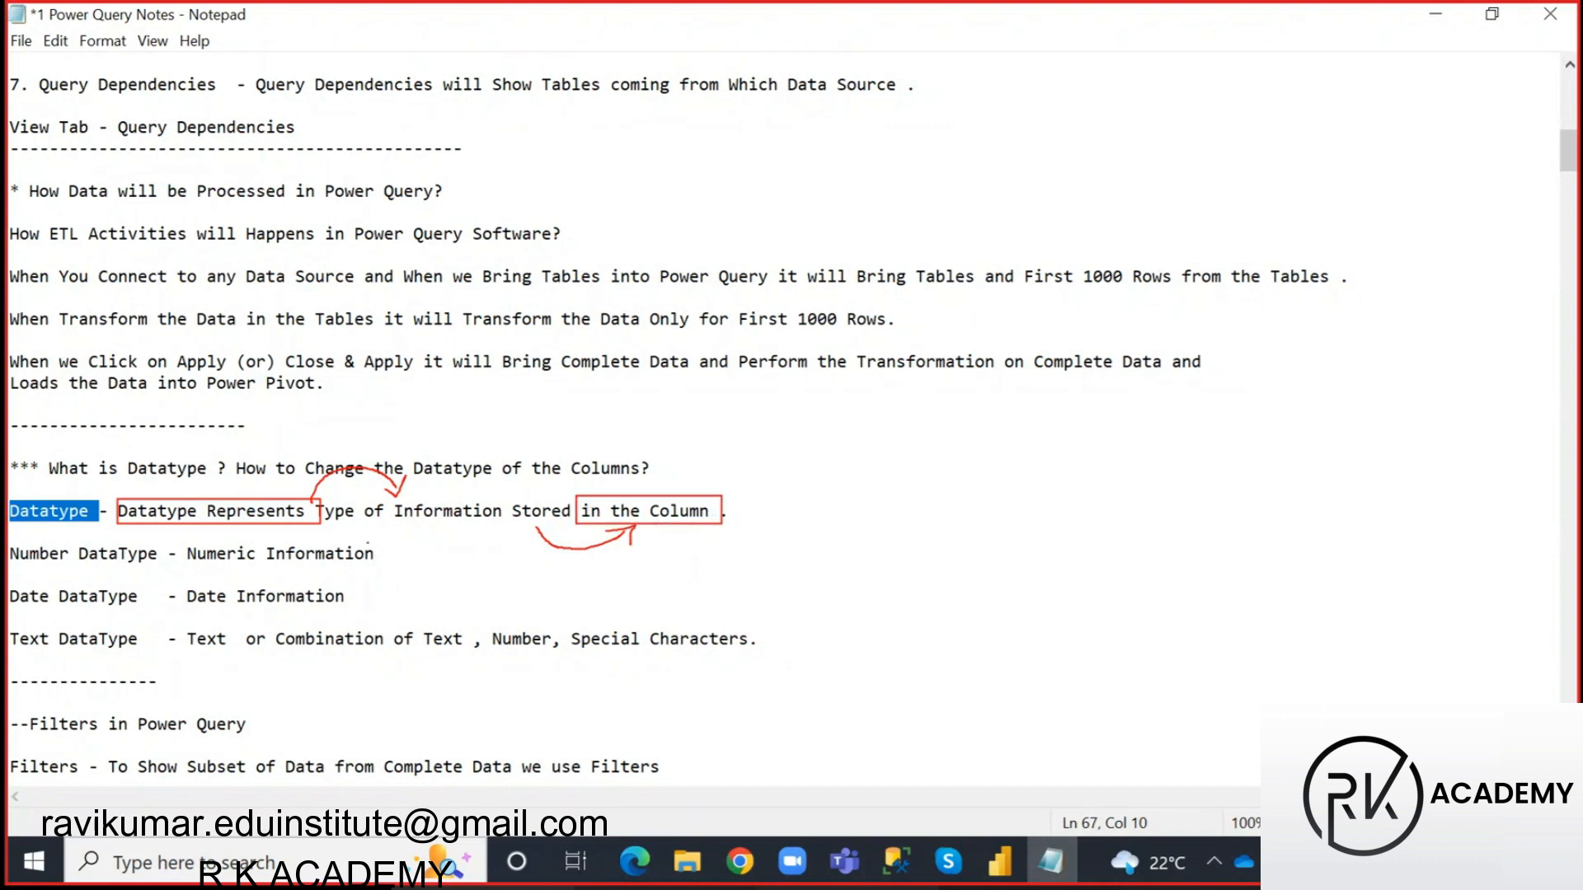
left_click_drag(32, 497, 94, 443)
left_click_drag(108, 492, 99, 522)
- Box and check-mark the Number, Date and Text DataType notes, outline the "Combination of Text , Number, Special Characters." wording, and clear the drawings
mouse_move(4, 540)
left_mouse_down()
mouse_move(70, 571)
mouse_move(163, 572)
left_mouse_up()
left_click_drag(370, 563, 389, 541)
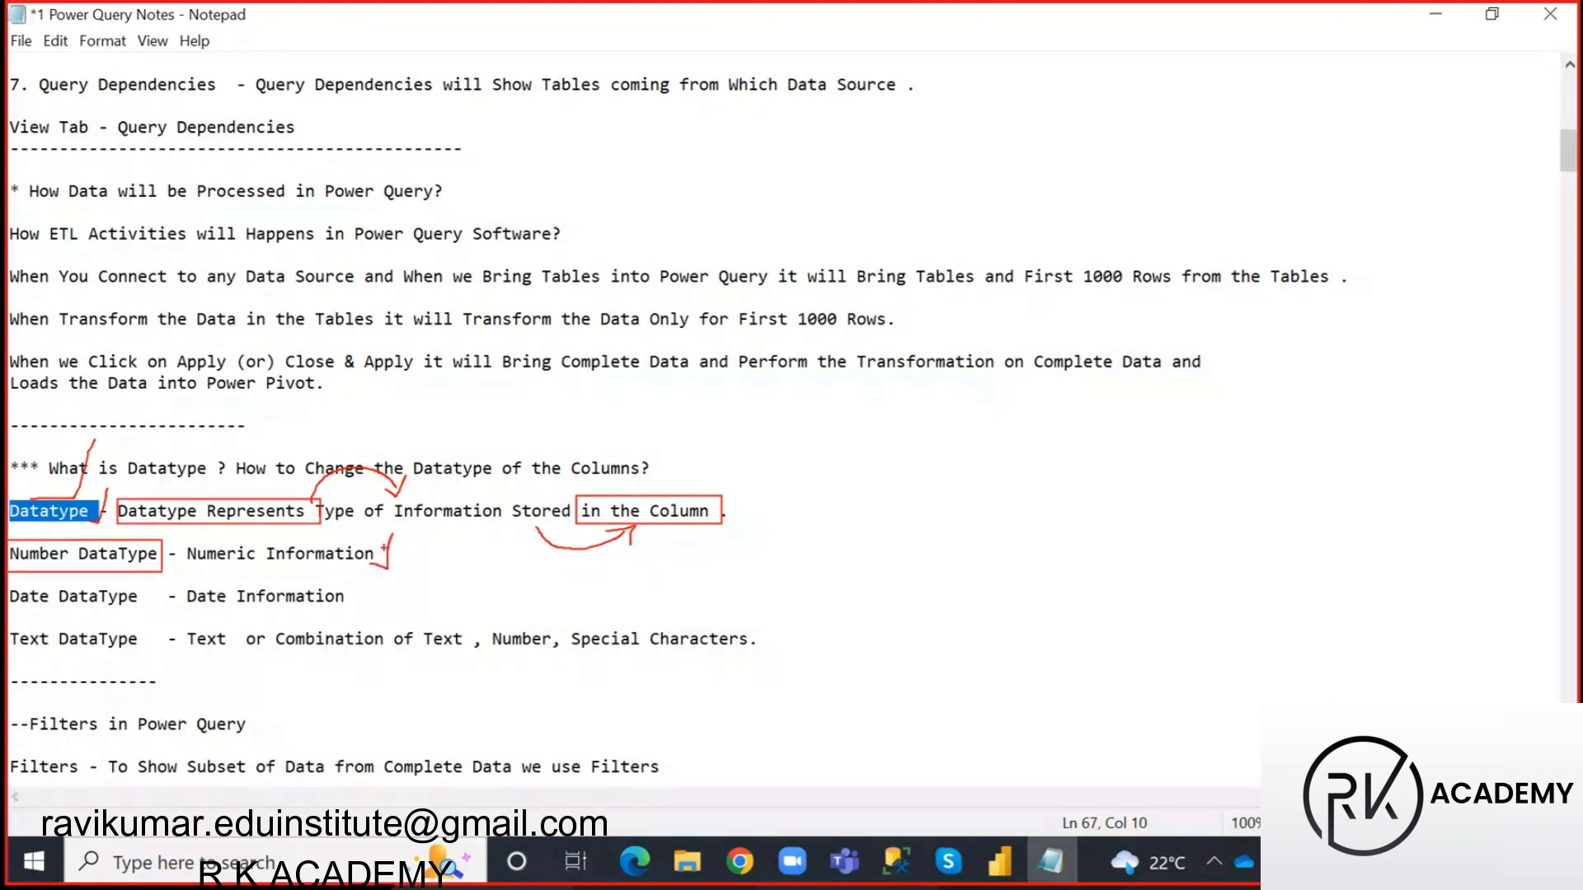
left_click_drag(6, 583, 141, 610)
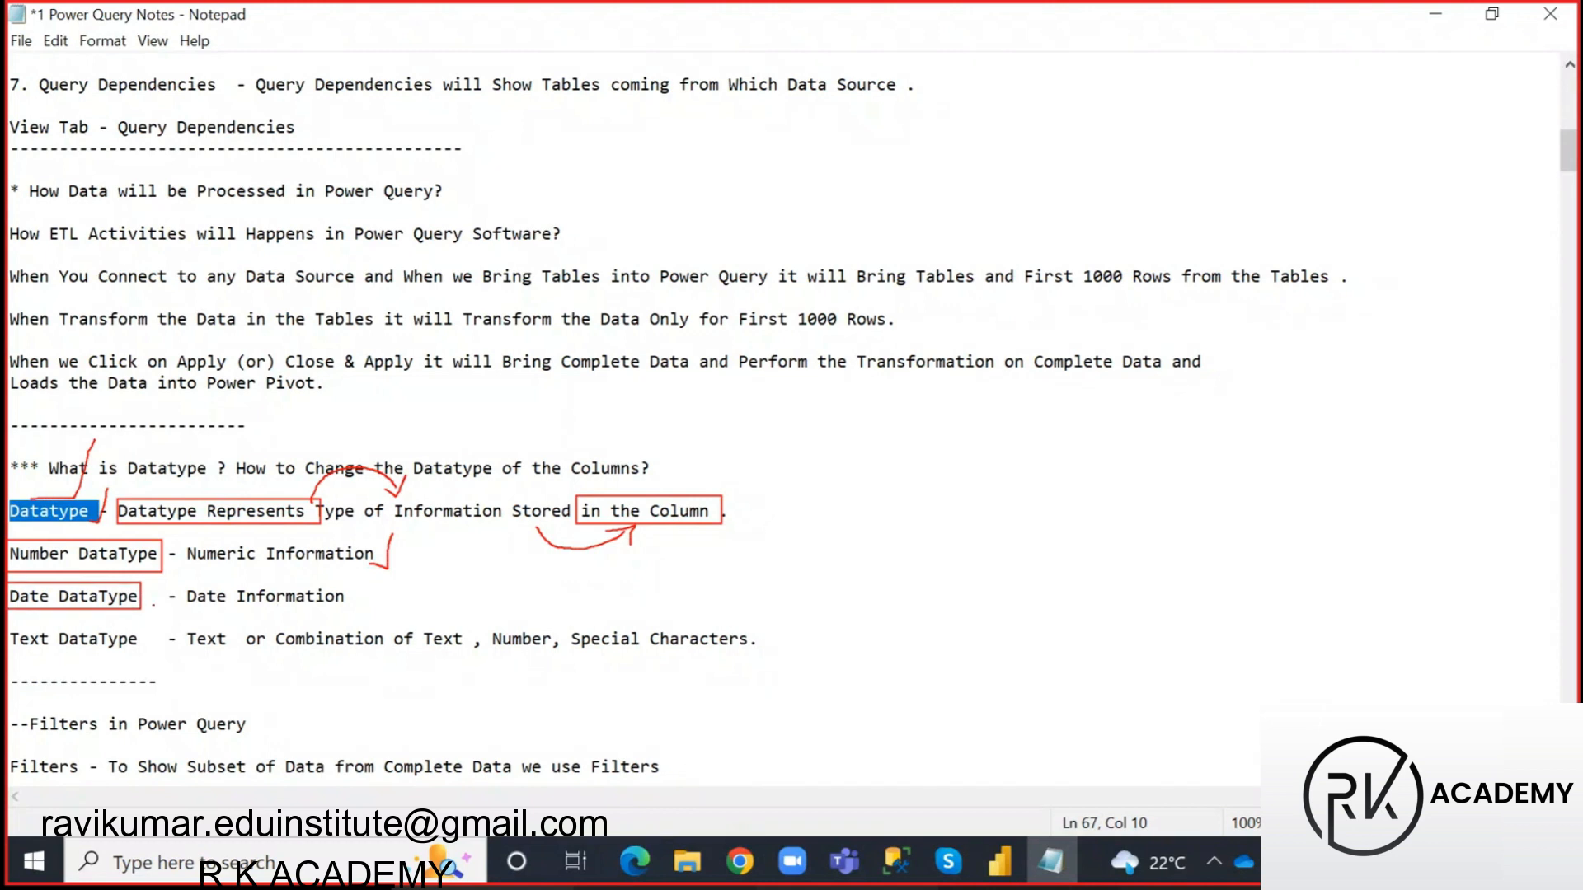
mouse_move(343, 606)
left_mouse_down()
mouse_move(360, 606)
mouse_move(365, 576)
left_mouse_up()
mouse_move(7, 628)
left_mouse_down()
mouse_move(124, 656)
mouse_move(238, 654)
left_mouse_up()
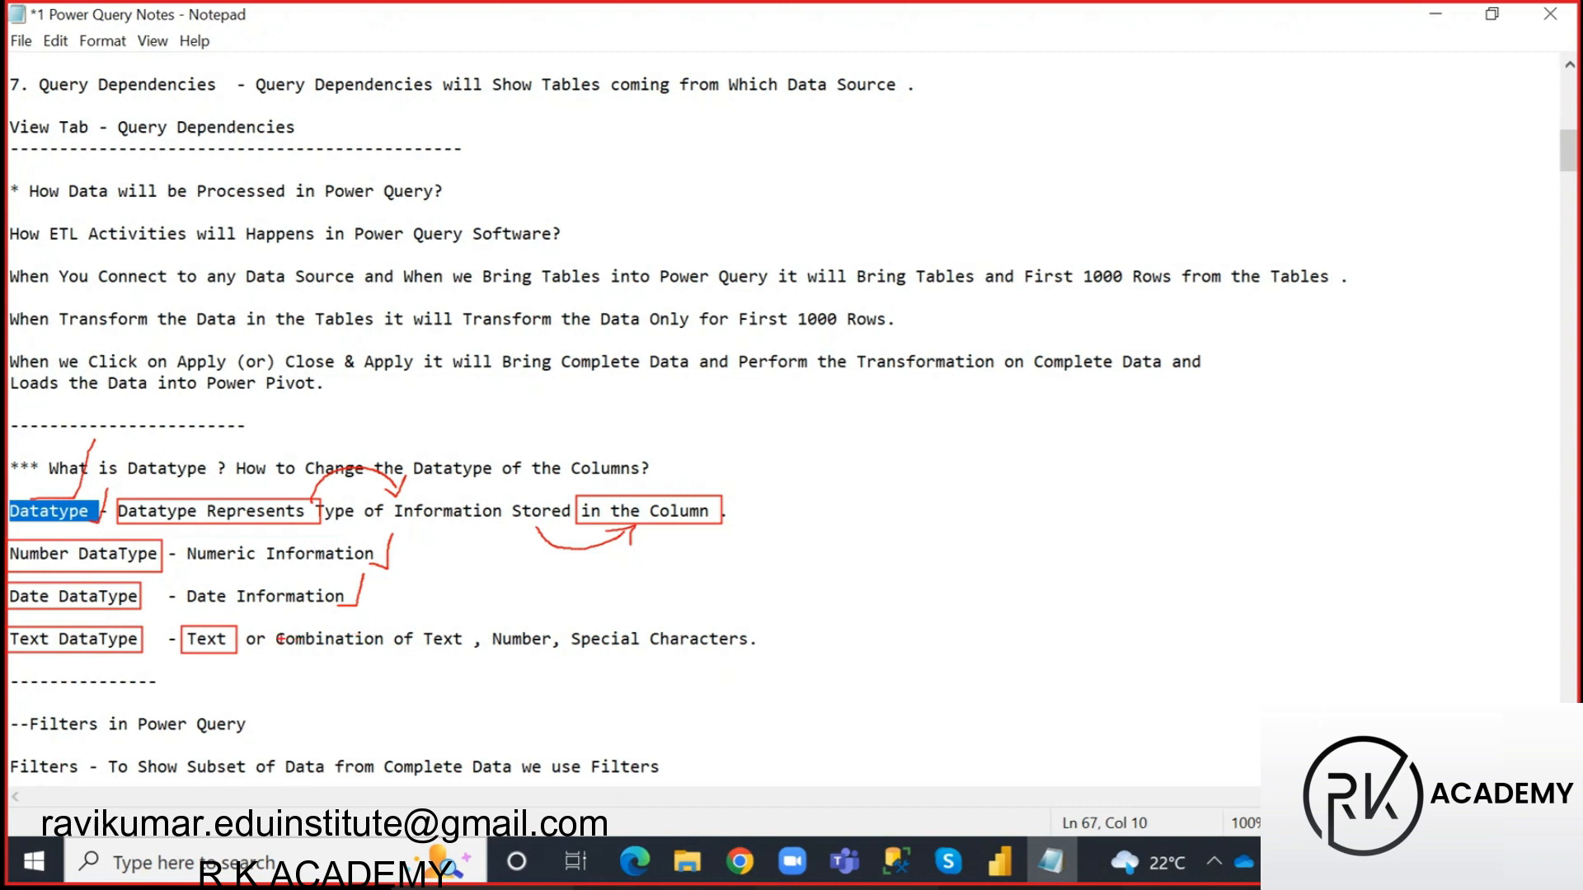
mouse_move(267, 624)
left_mouse_down()
mouse_move(478, 657)
mouse_move(761, 656)
left_mouse_up()
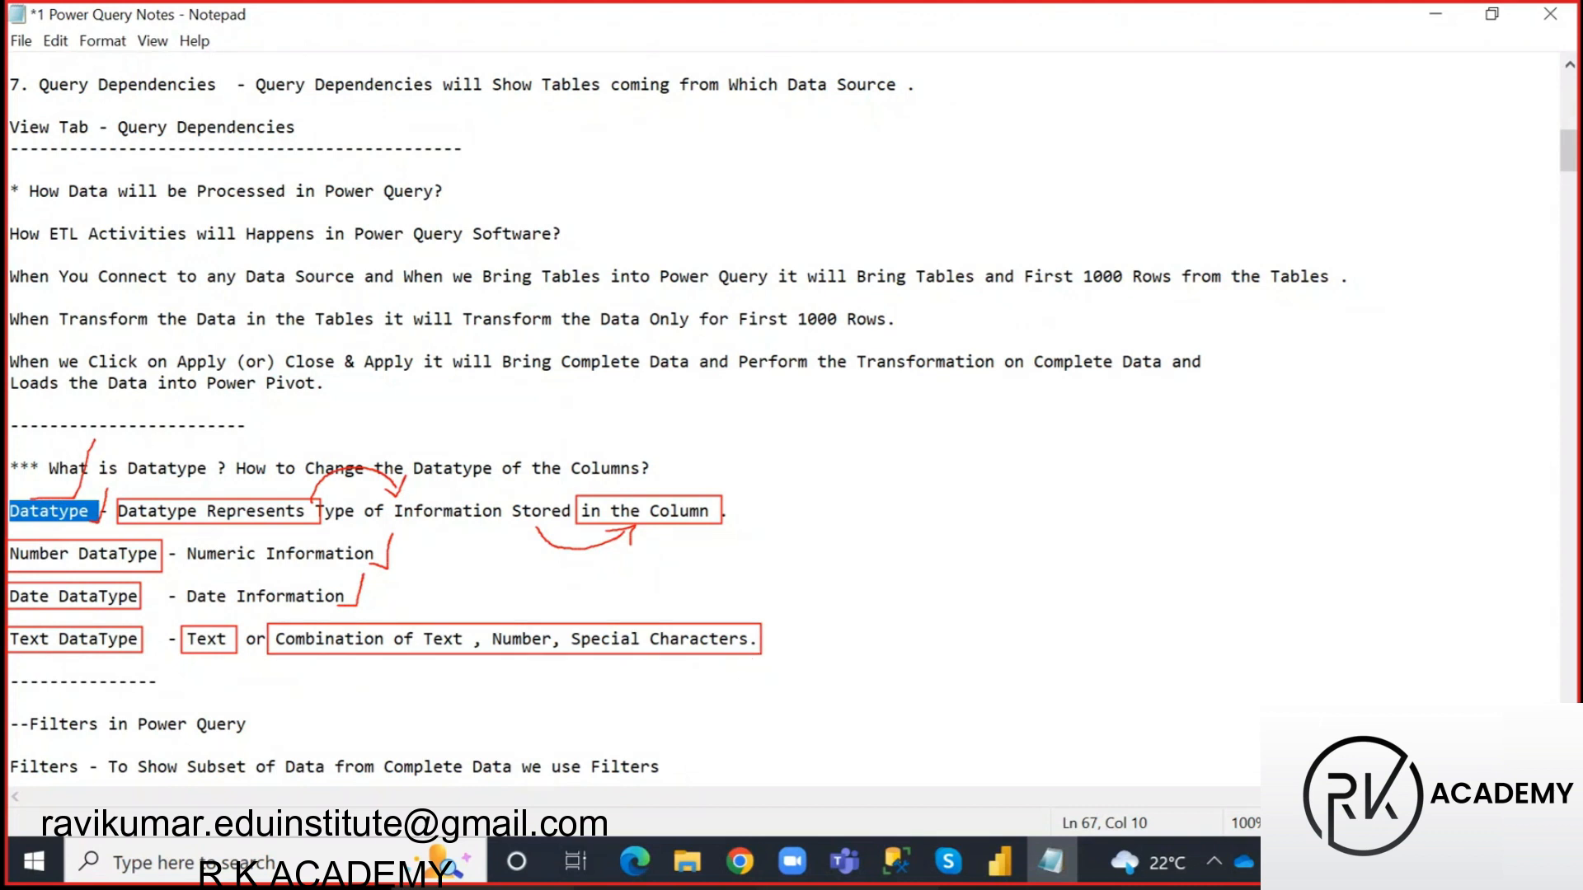
left_click_drag(95, 671, 135, 653)
left_click_drag(422, 631, 759, 651)
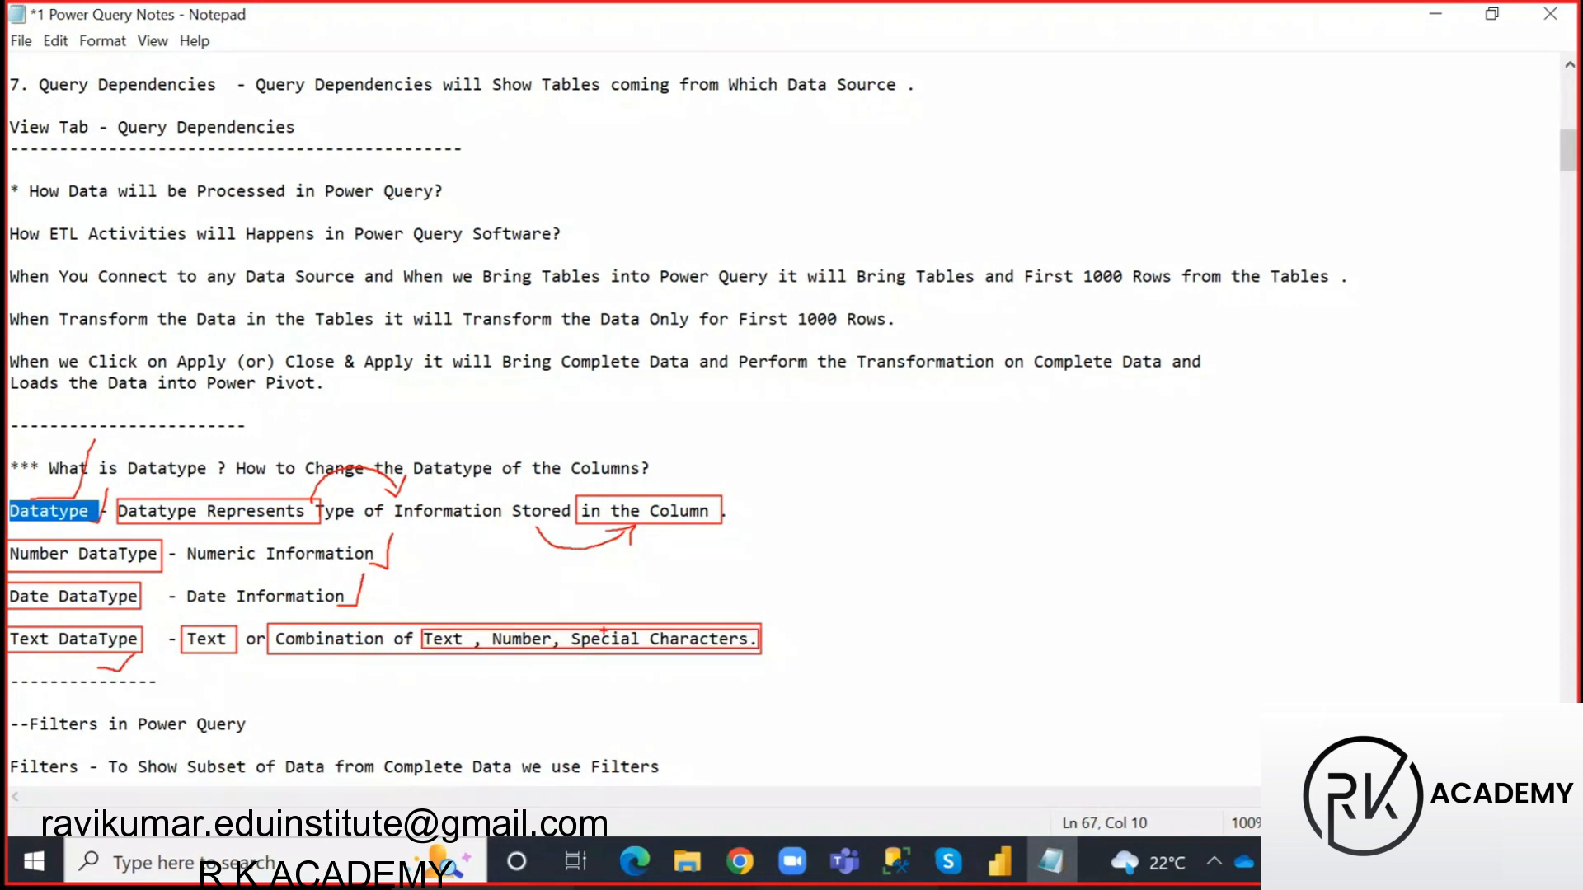
key("Escape")
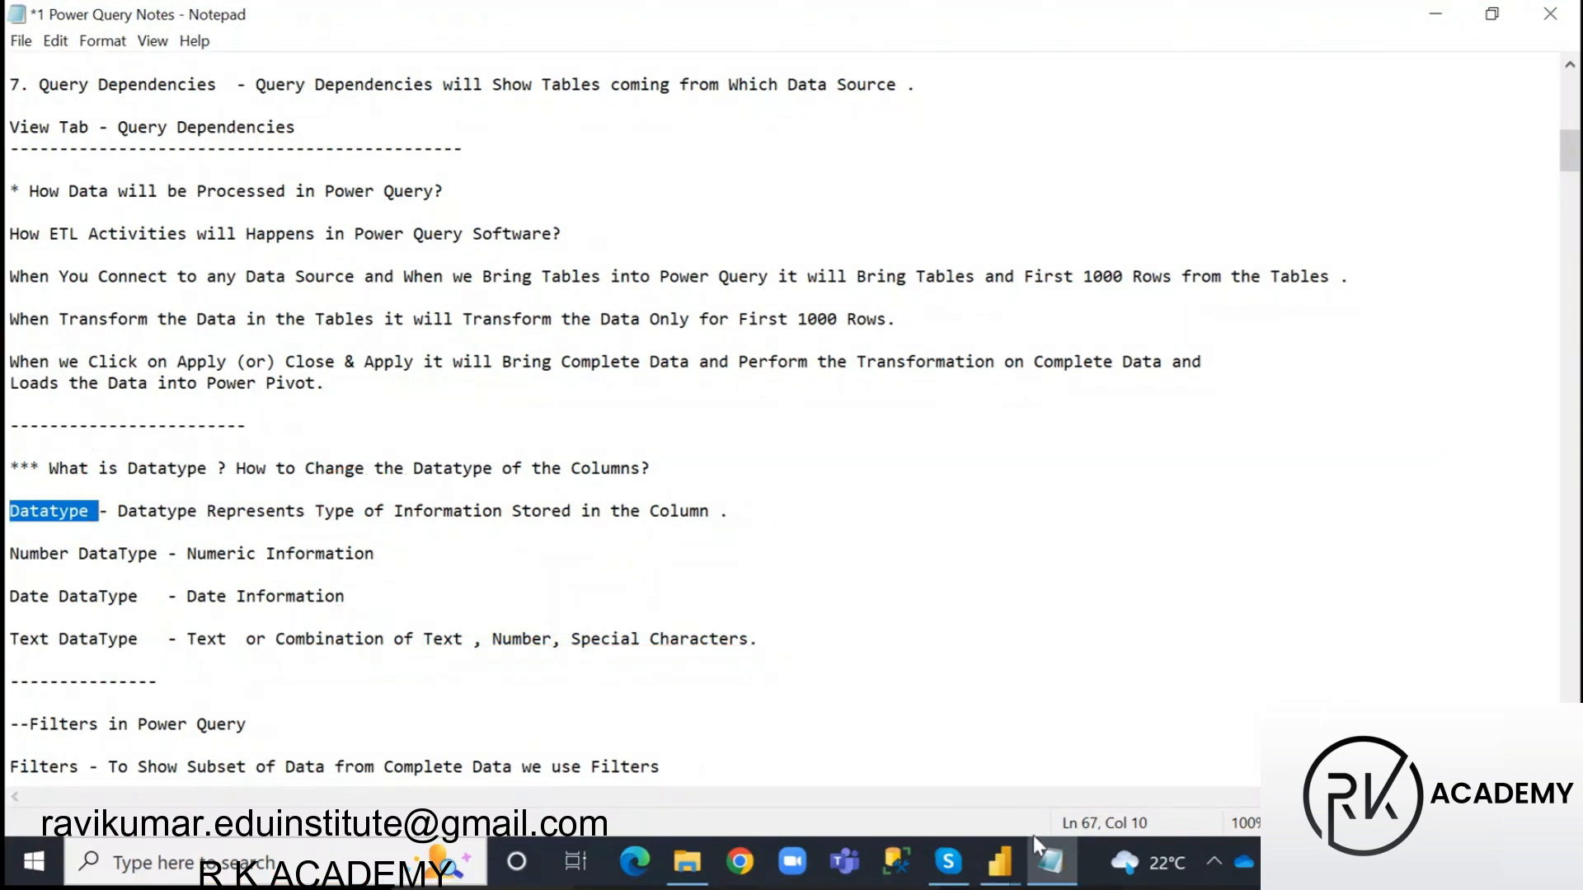
- Switch to Power Query Editor and examine the datatypes of the Order ID and Profit columns in Orders
left_click(1014, 853)
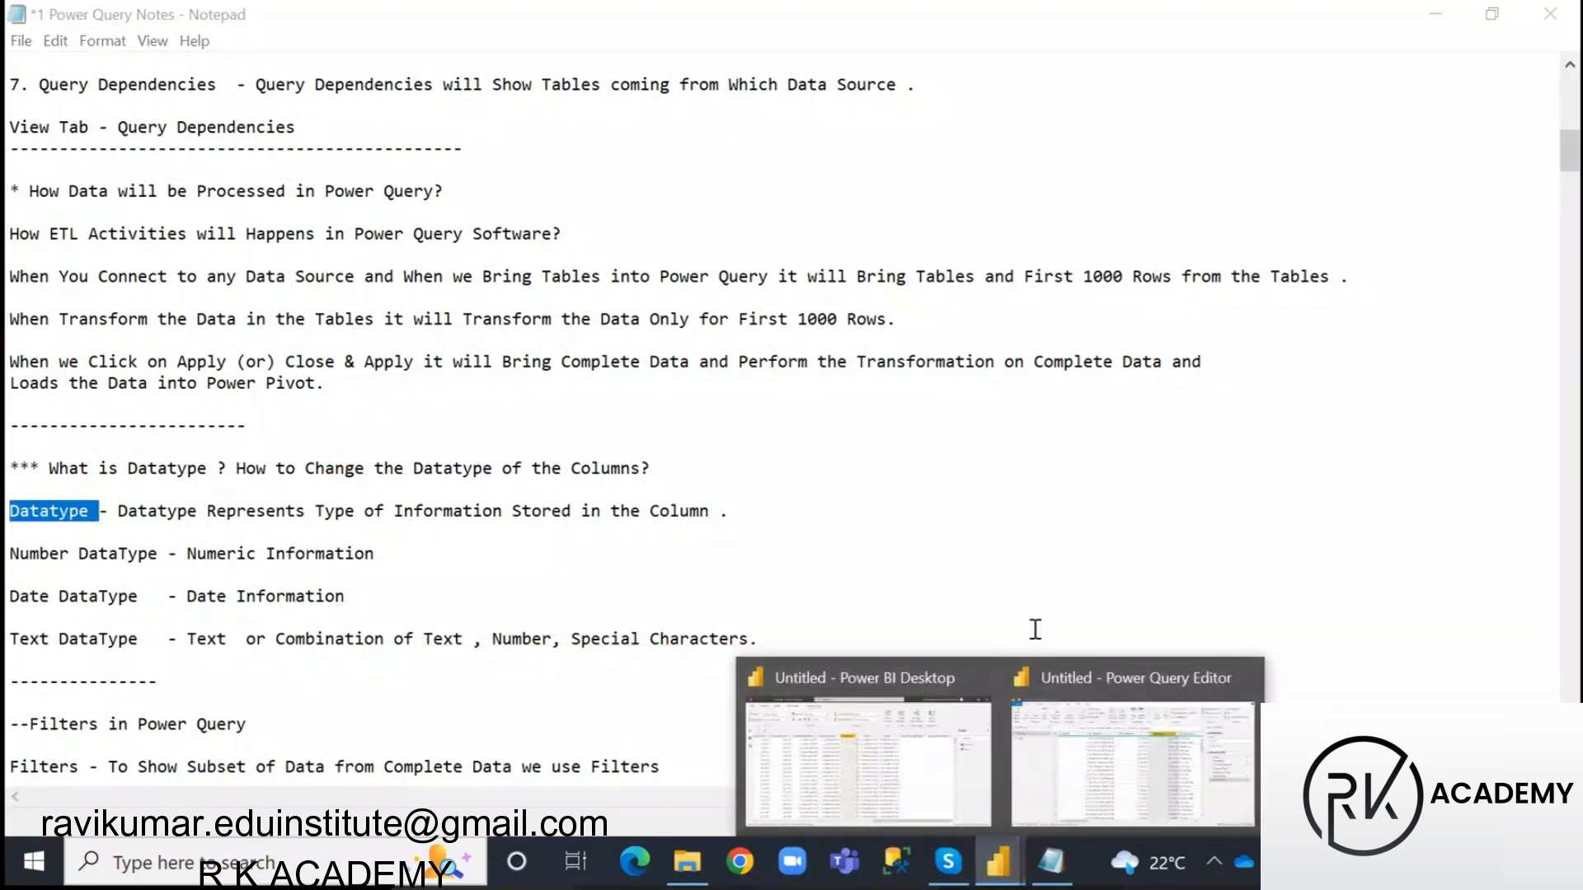
left_click(1087, 739)
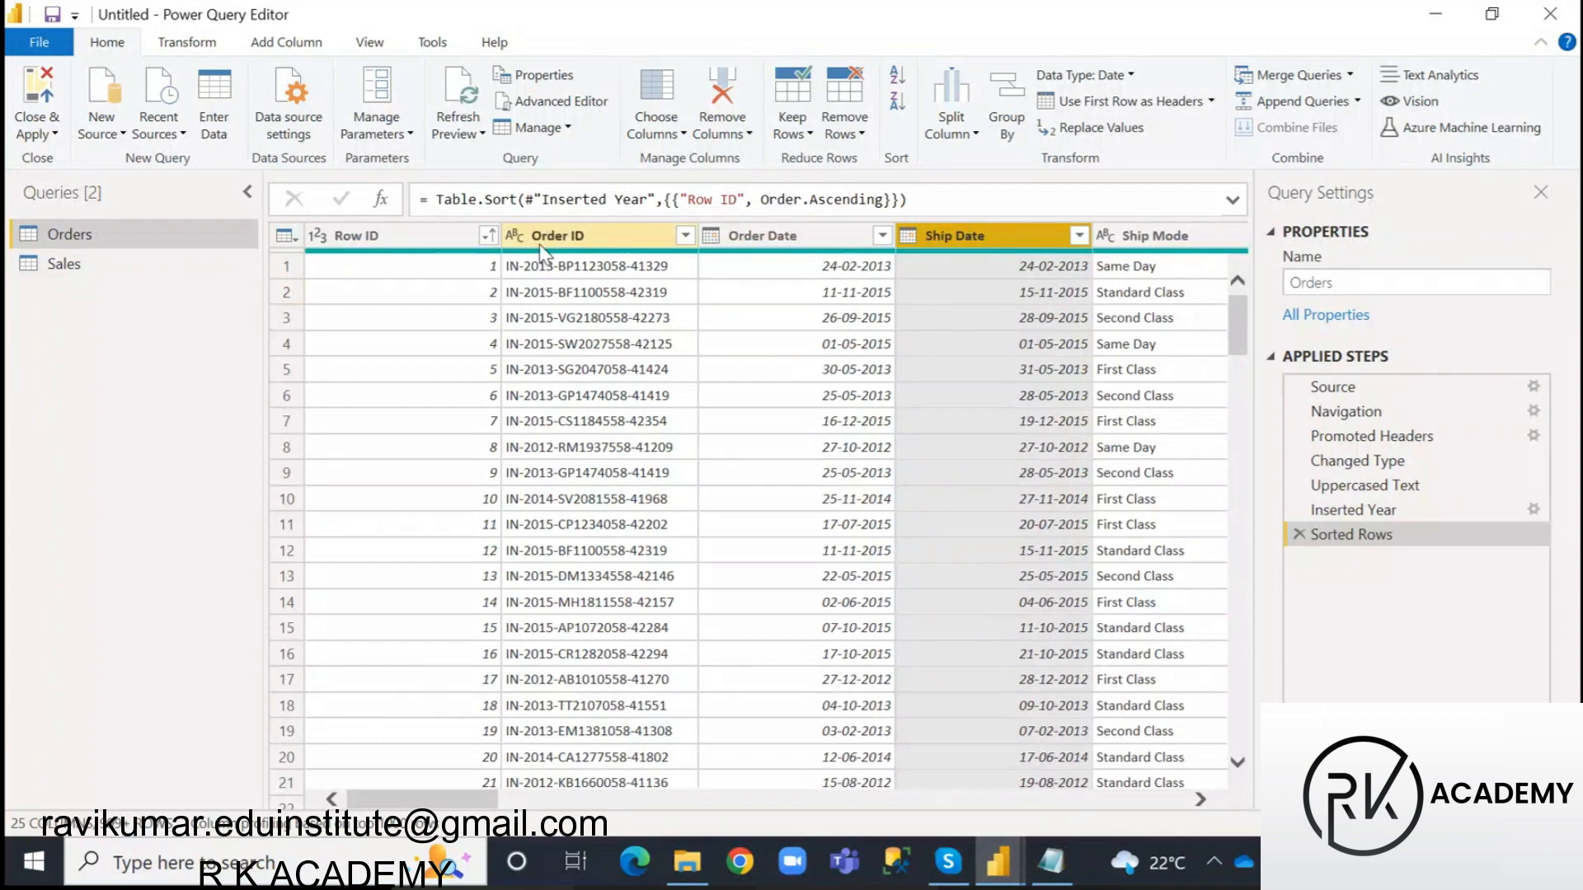
left_click(578, 239)
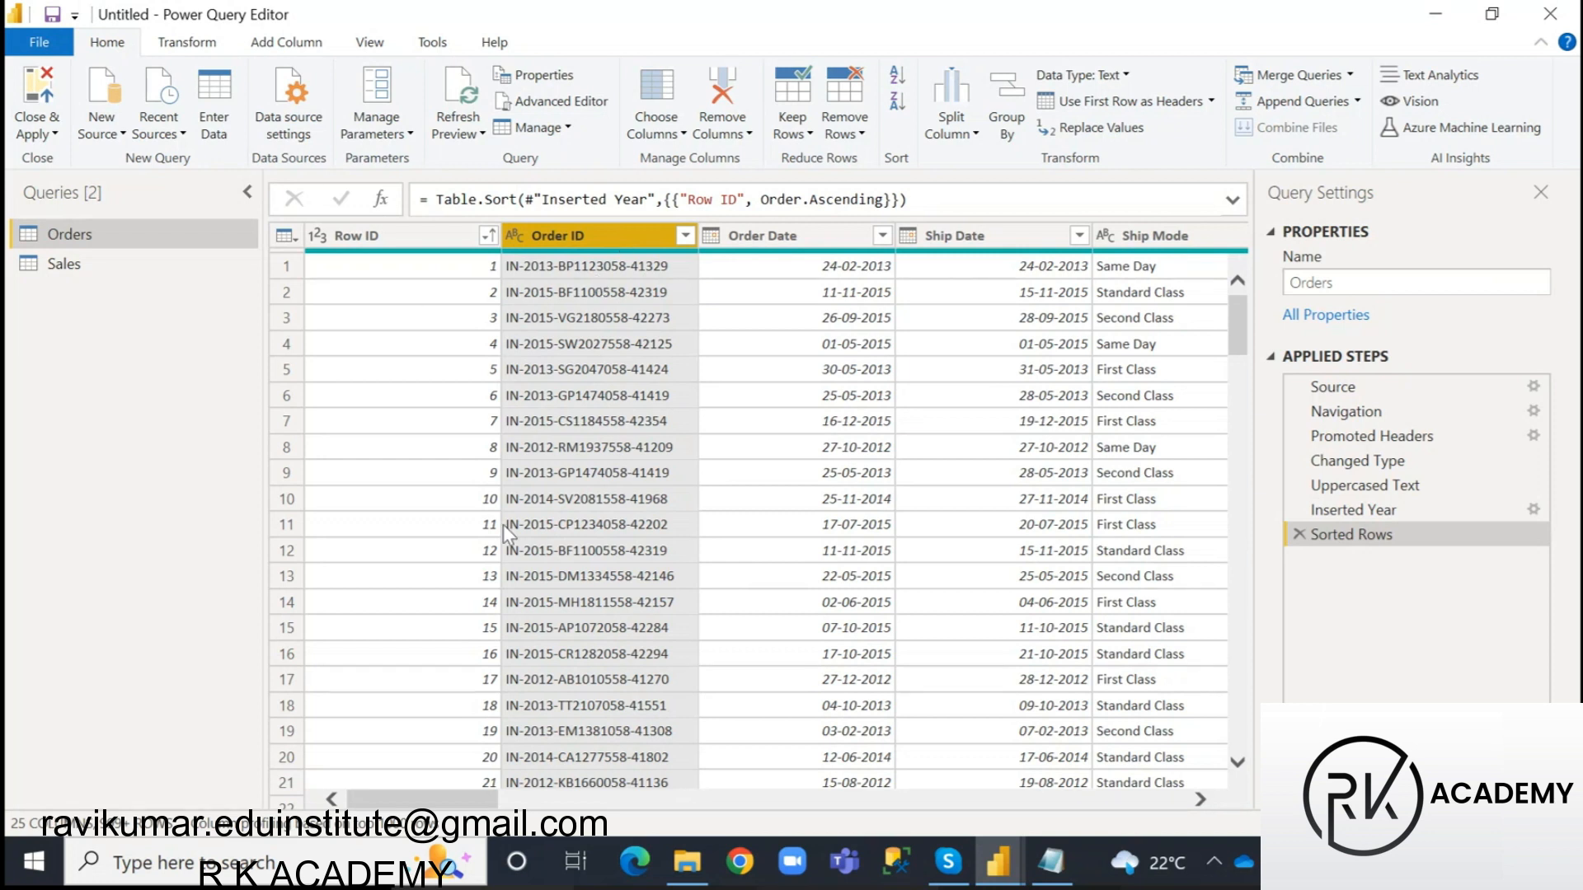
left_click_drag(406, 804, 1095, 799)
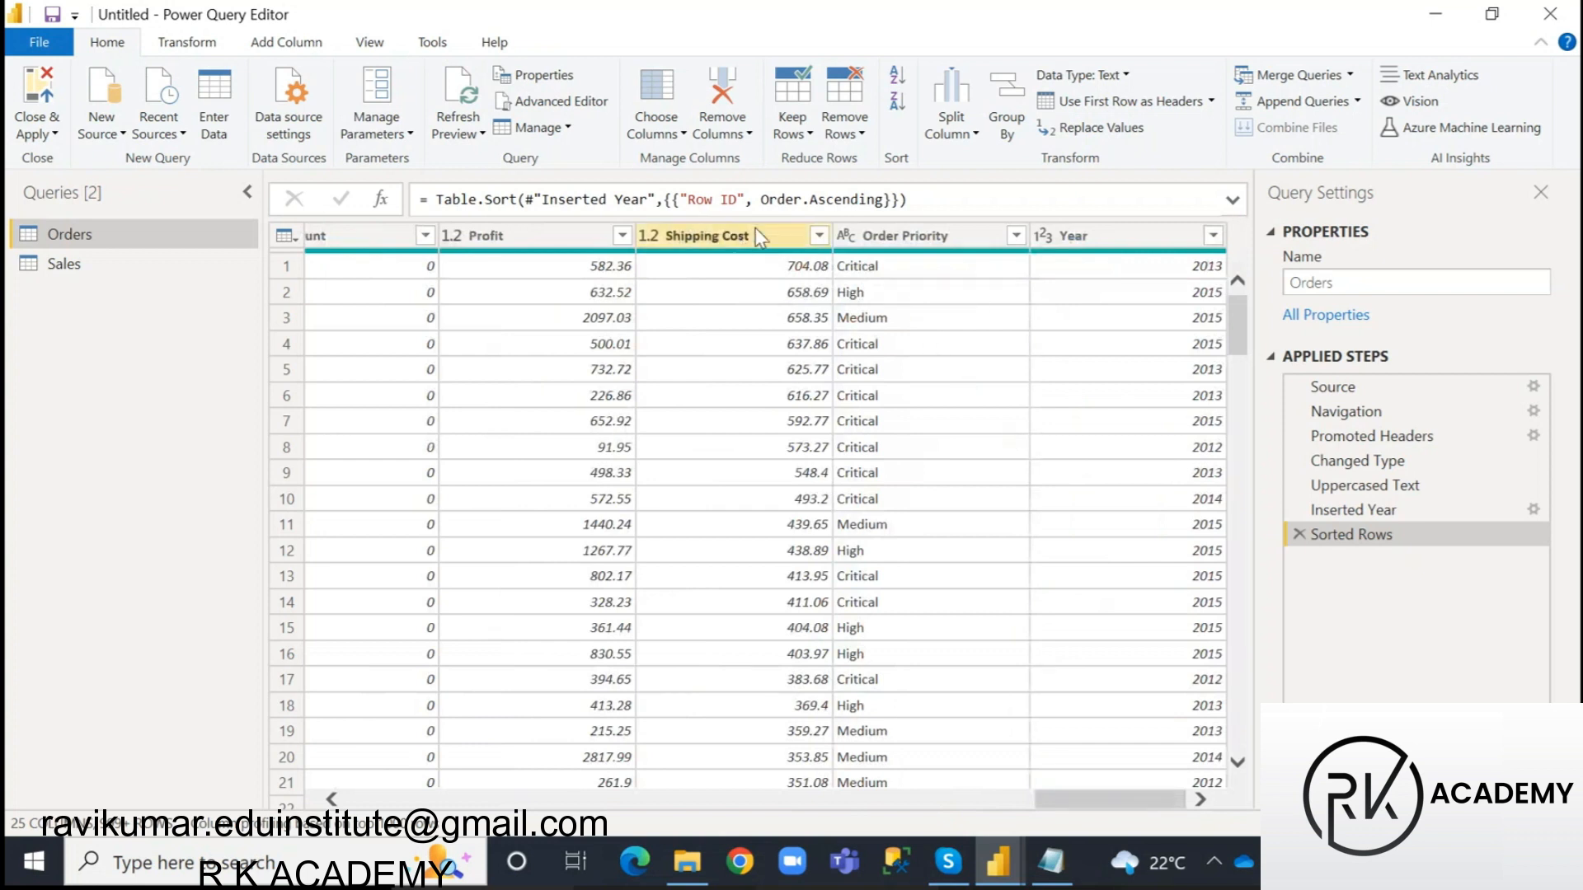
left_click(551, 236)
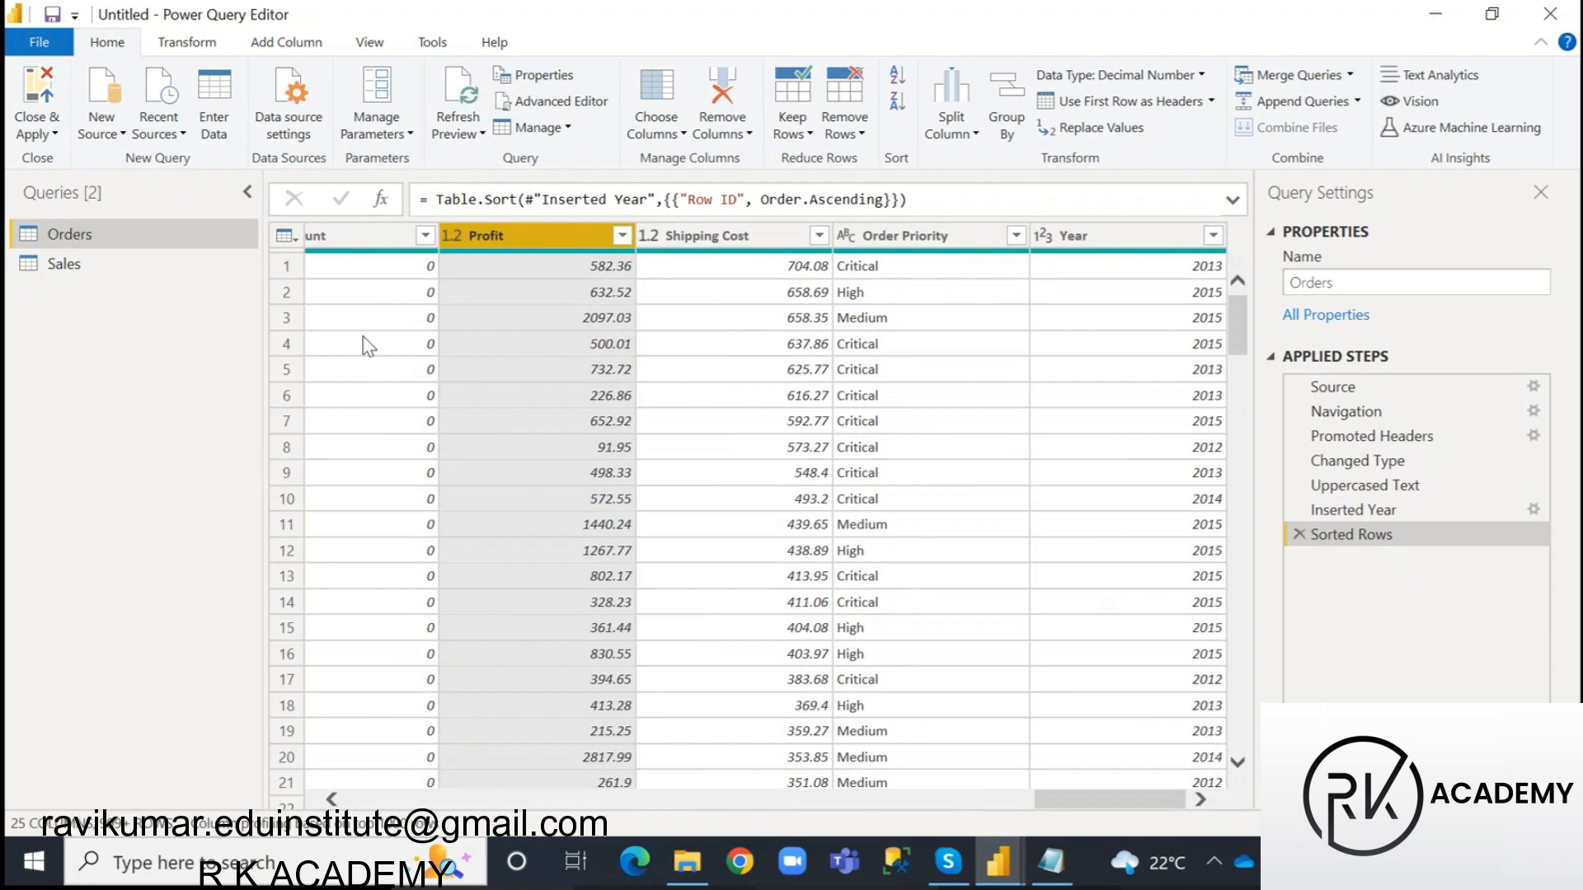
left_click_drag(1141, 800, 423, 829)
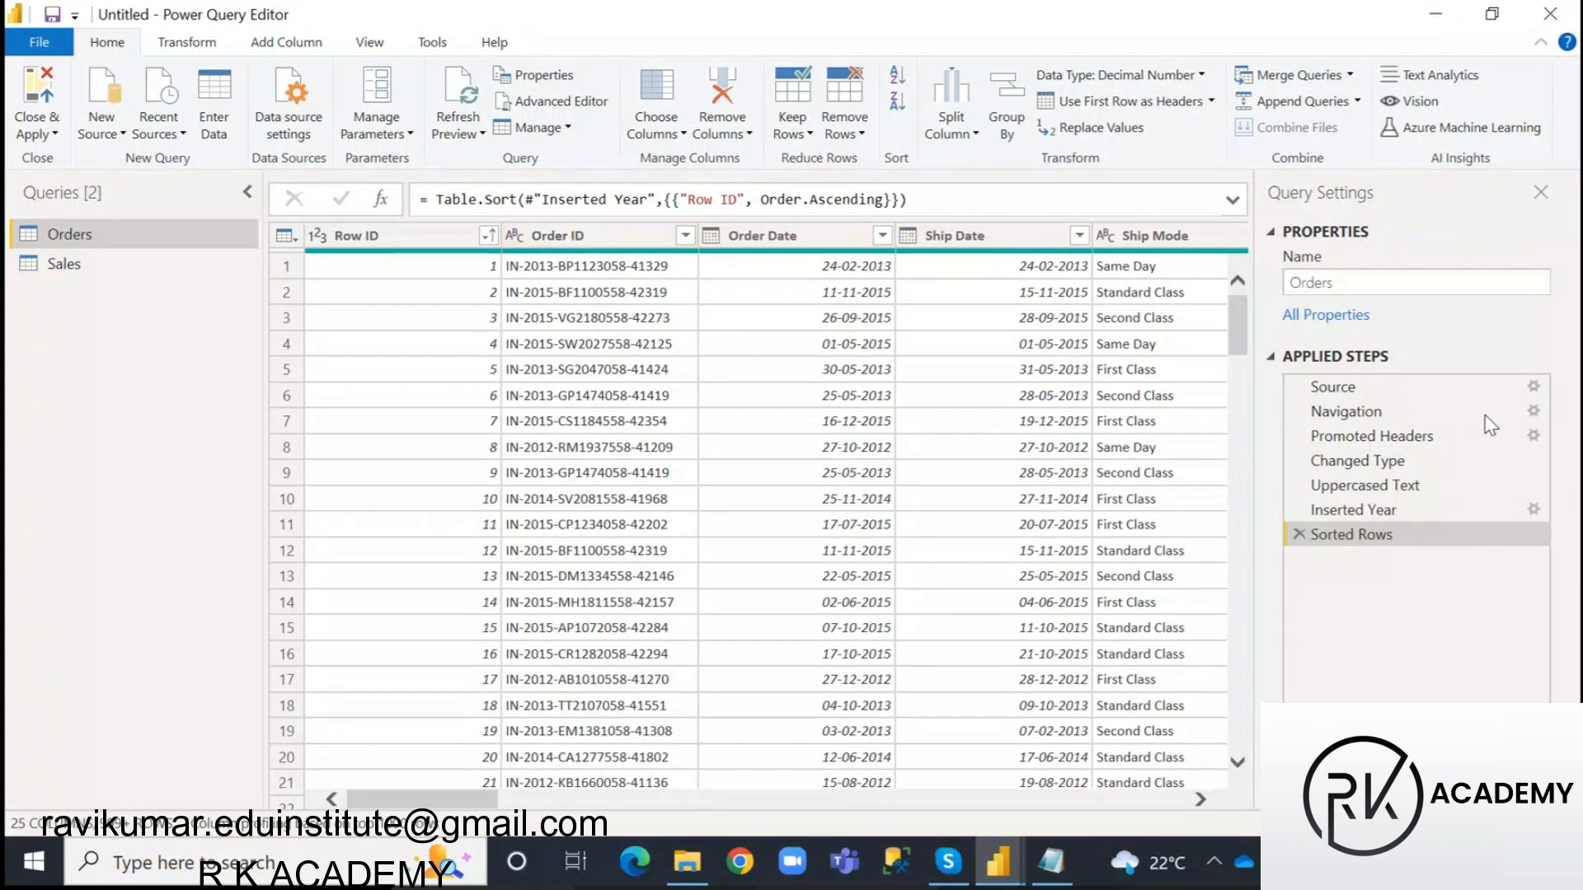
- Show the Orders query's Source step, mark the applied steps from Source to Changed Type, and highlight "Amazon Data India" in its formula
left_click(1354, 387)
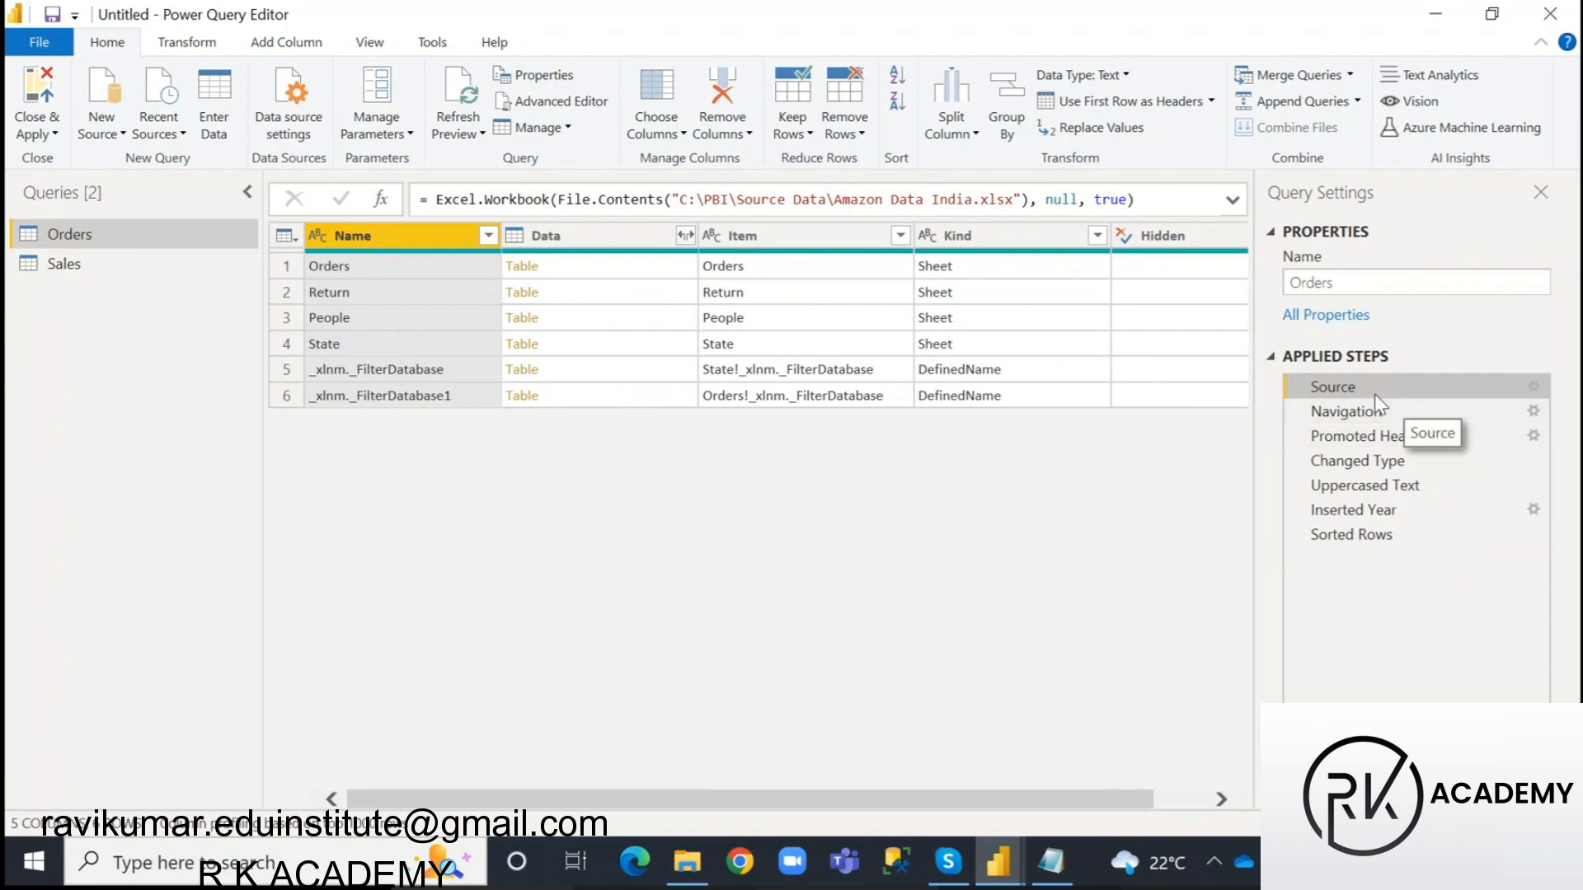
key("ctrl+2")
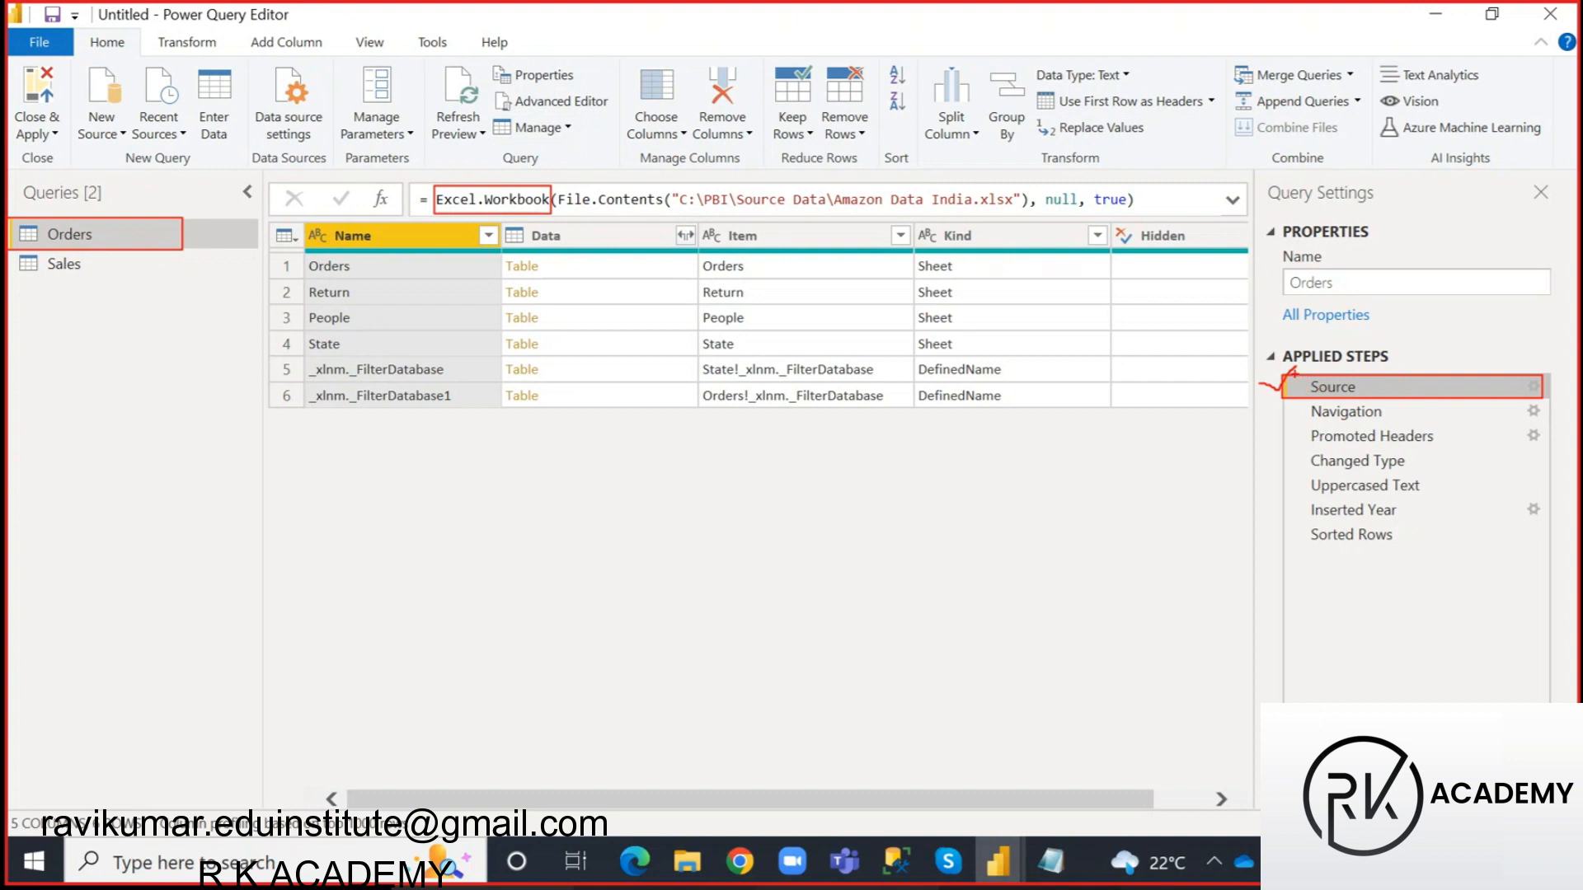
mouse_move(1295, 376)
left_mouse_down()
mouse_move(1439, 440)
mouse_move(1453, 472)
left_mouse_up()
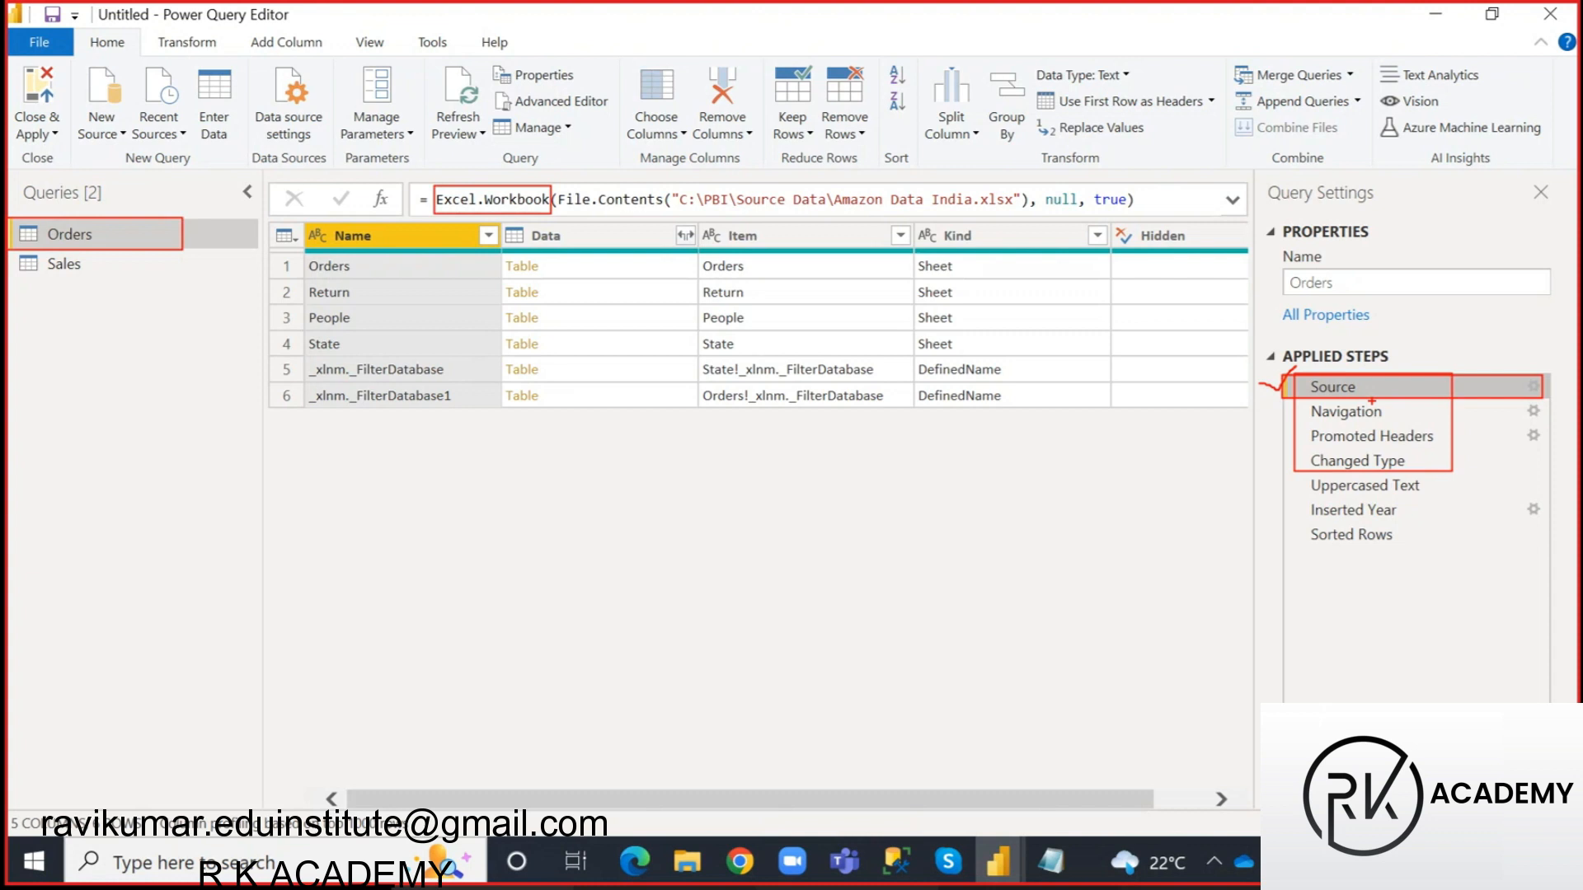
left_click_drag(1372, 385, 1388, 356)
left_click_drag(1384, 410, 1397, 394)
key("Escape")
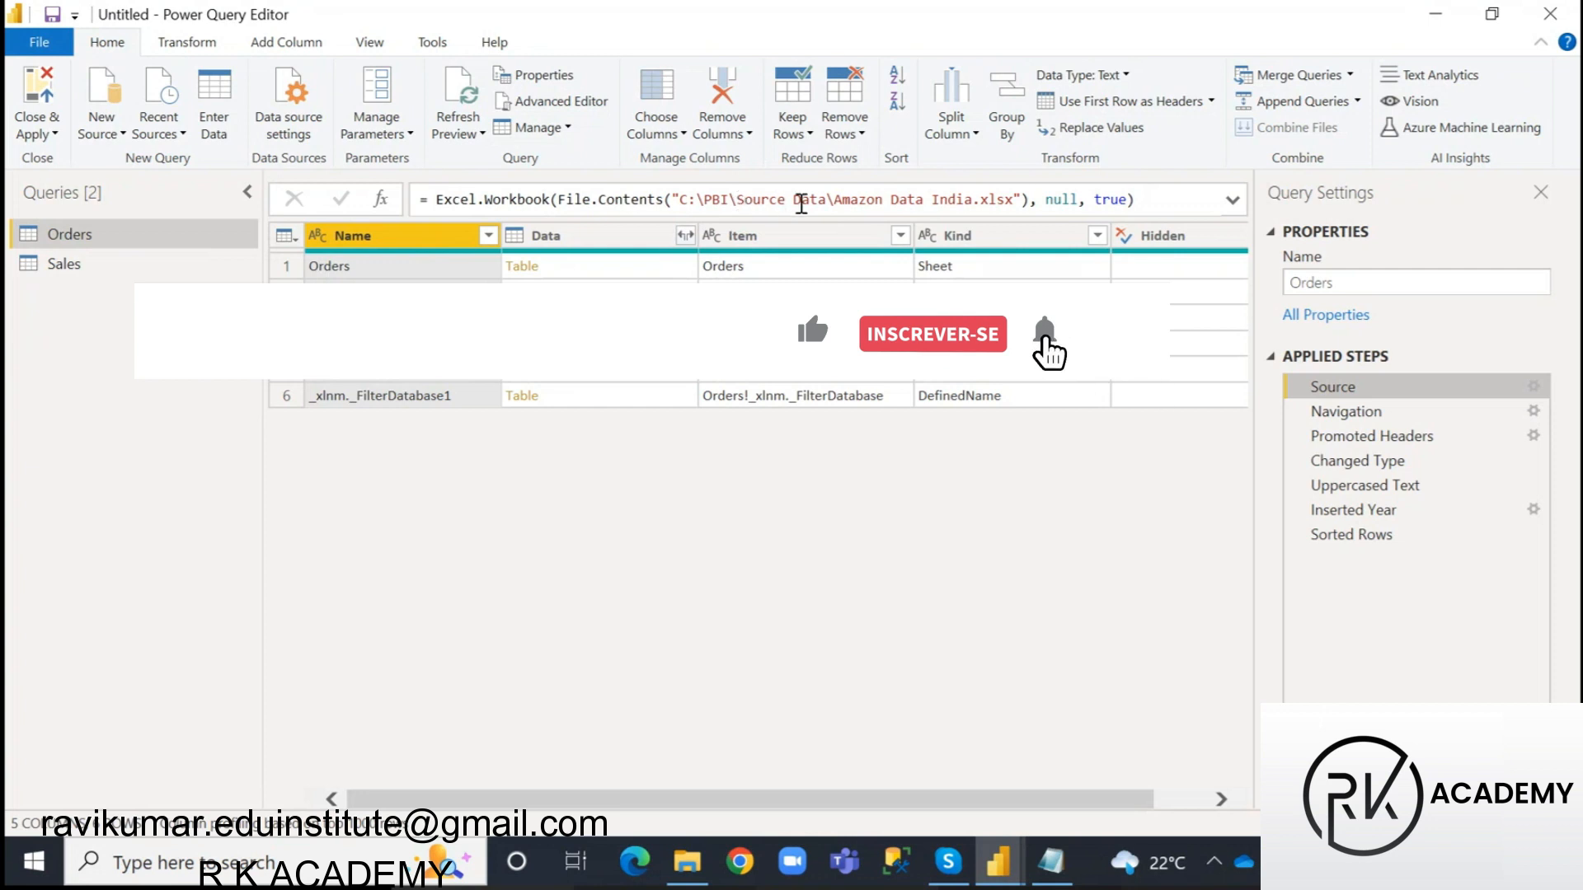
left_click_drag(840, 200, 972, 201)
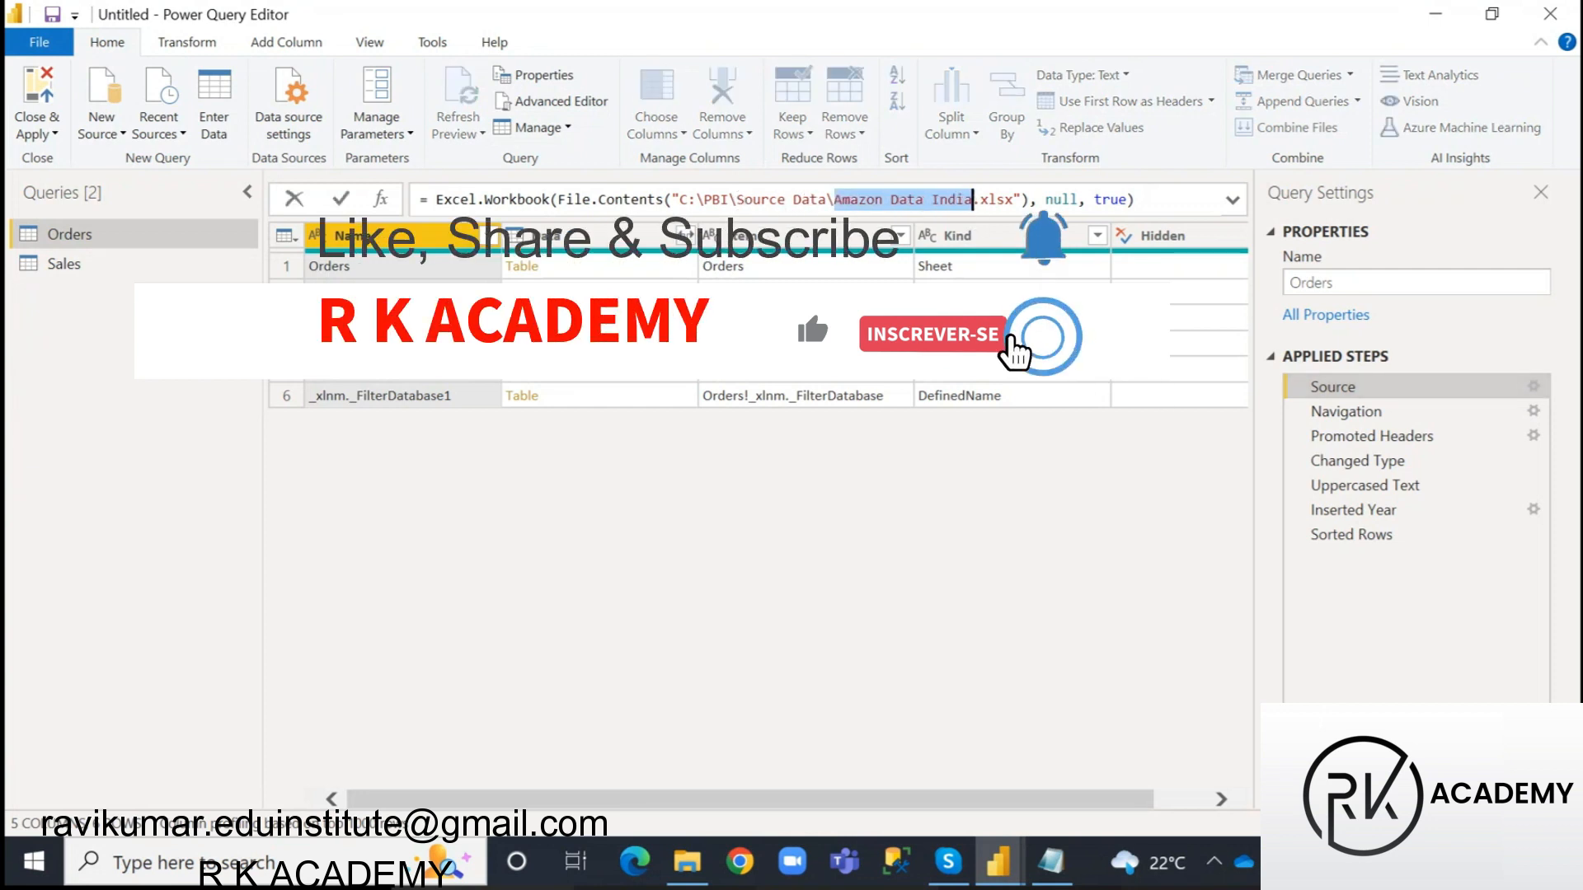
- Show the Navigation step's result and highlight "Orders" in its formula without editing it
left_click(1346, 412)
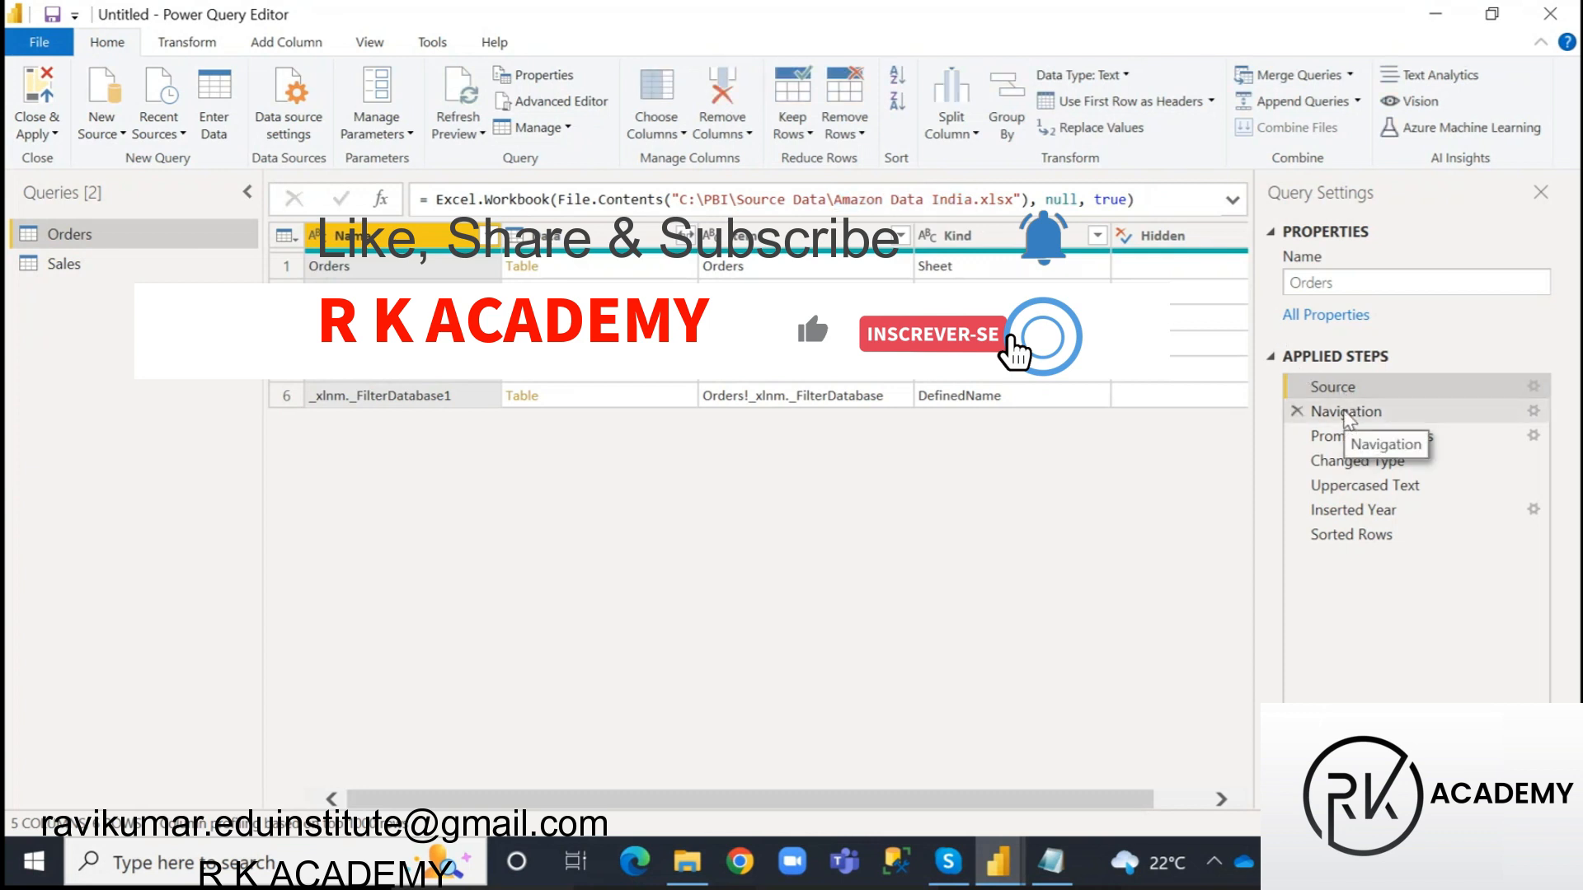
left_click(1345, 412)
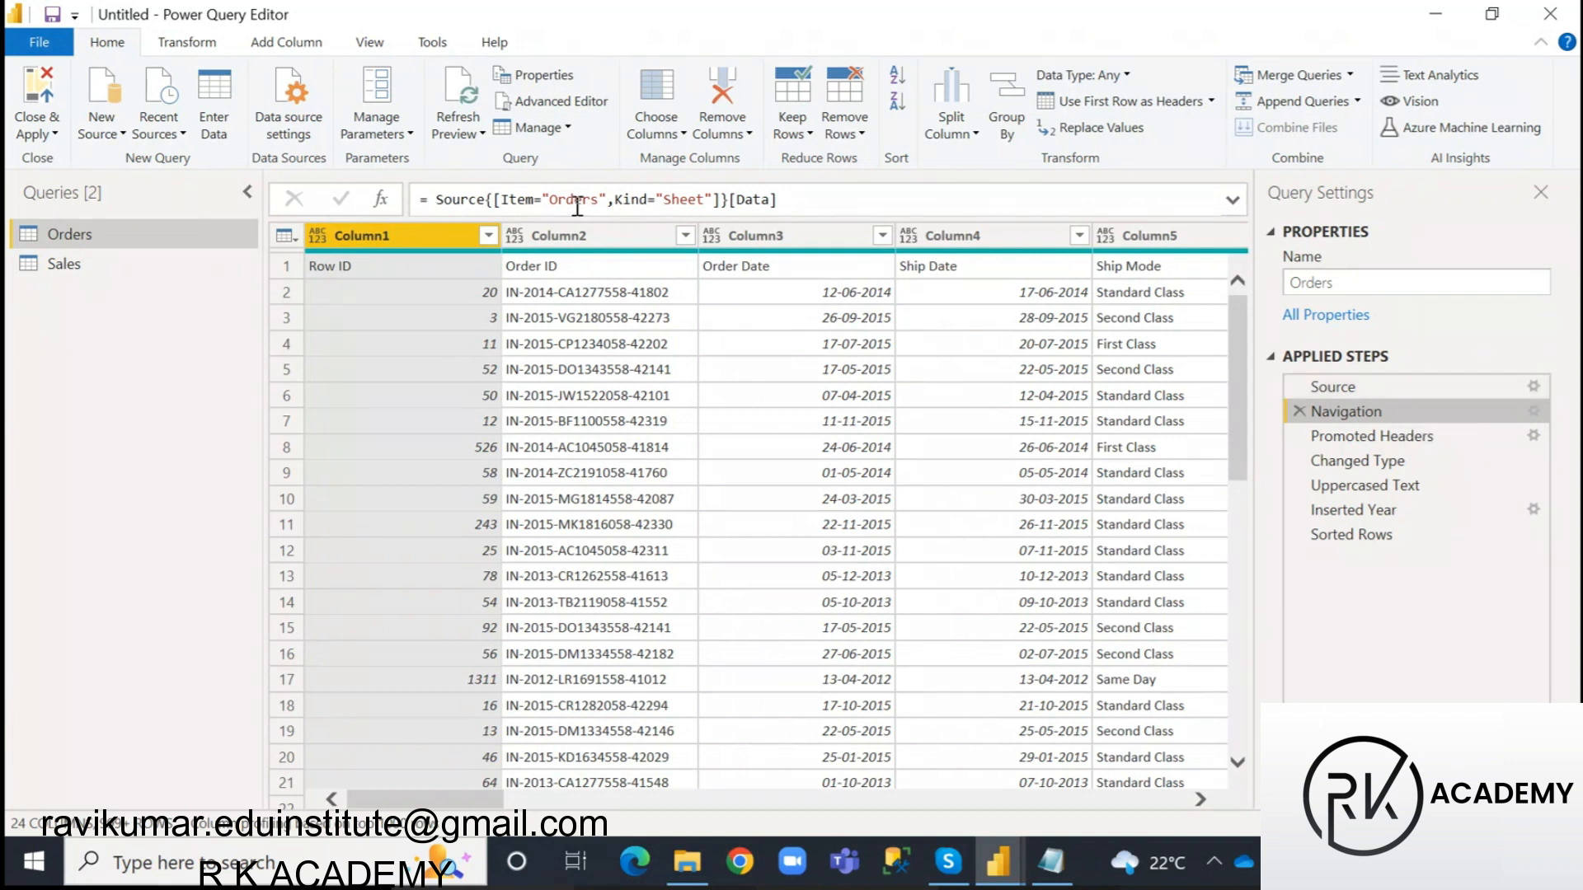
left_click_drag(544, 200, 607, 201)
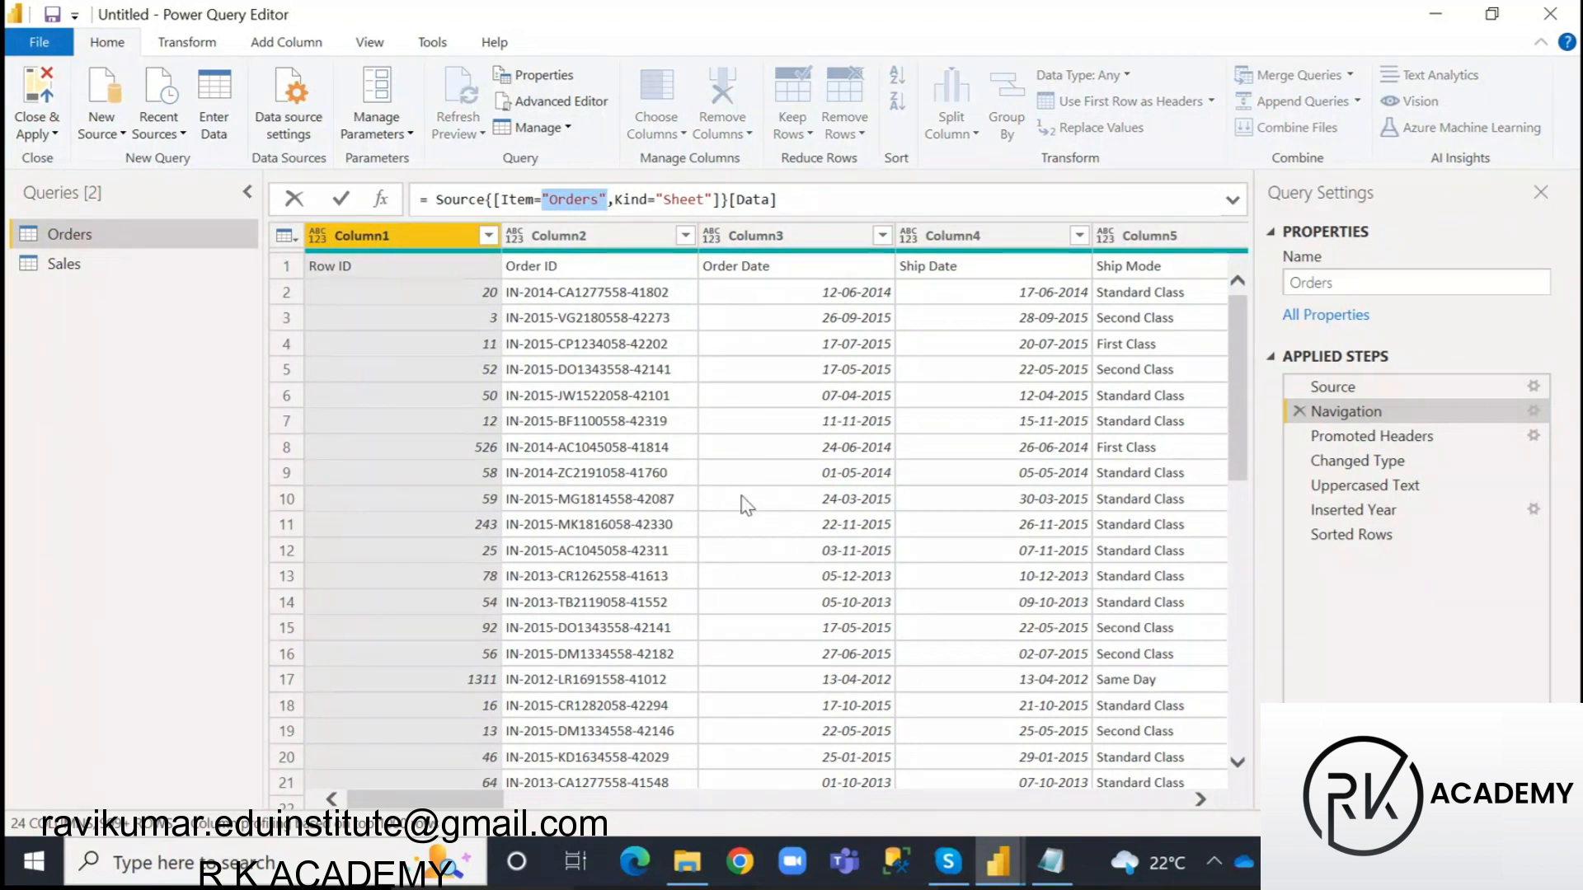
left_click(1410, 444)
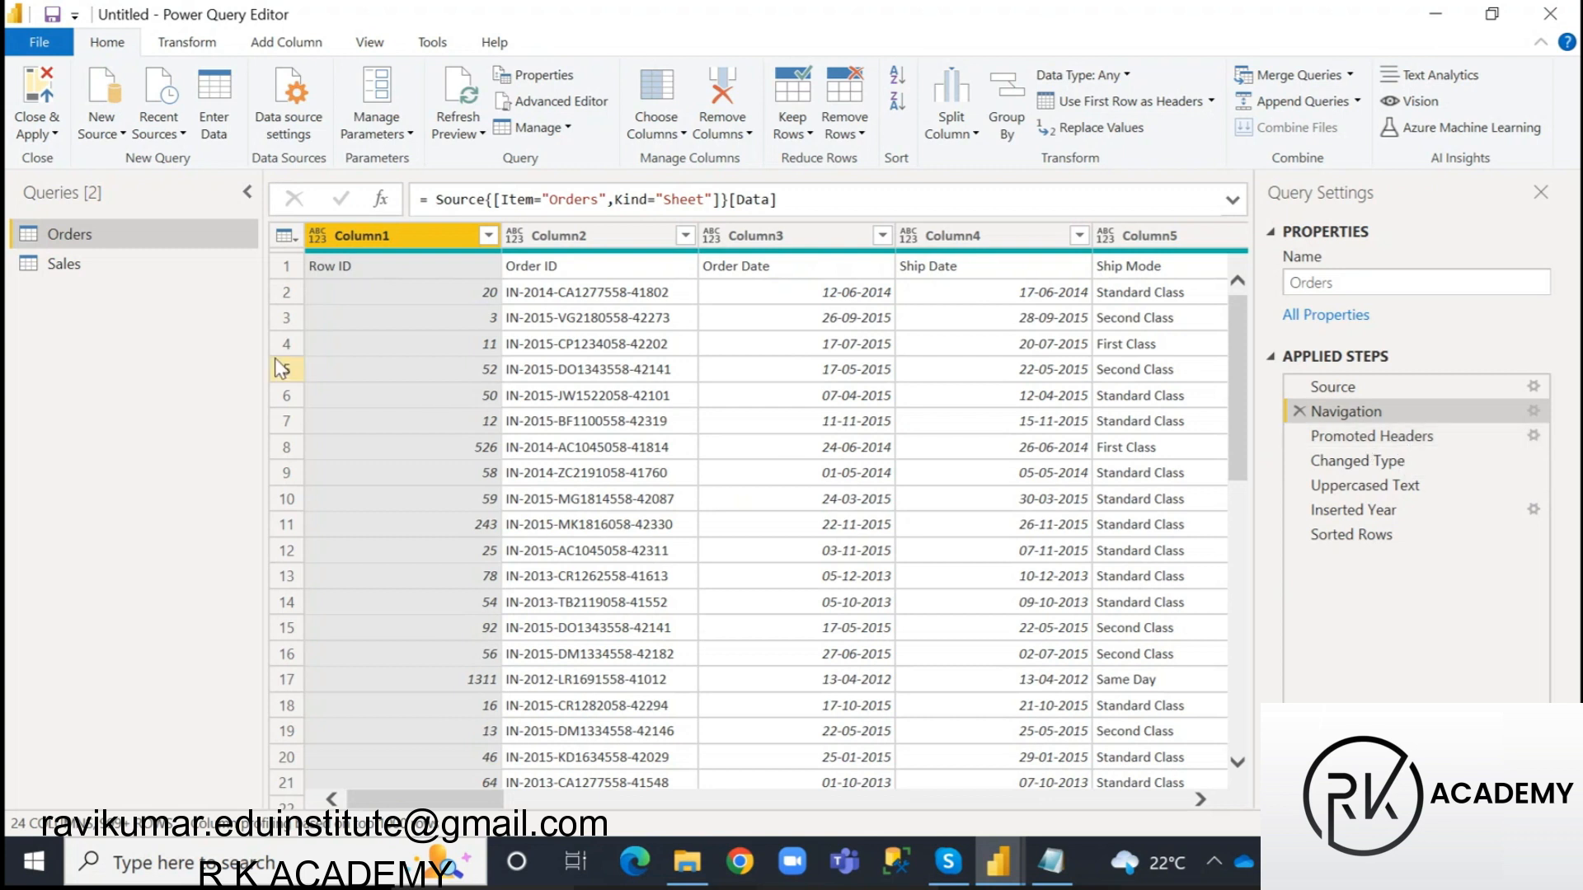
- Box the first data row with arrows to the column headers, box and check-mark the Promoted Headers step, and clear the drawings
key("ctrl+2")
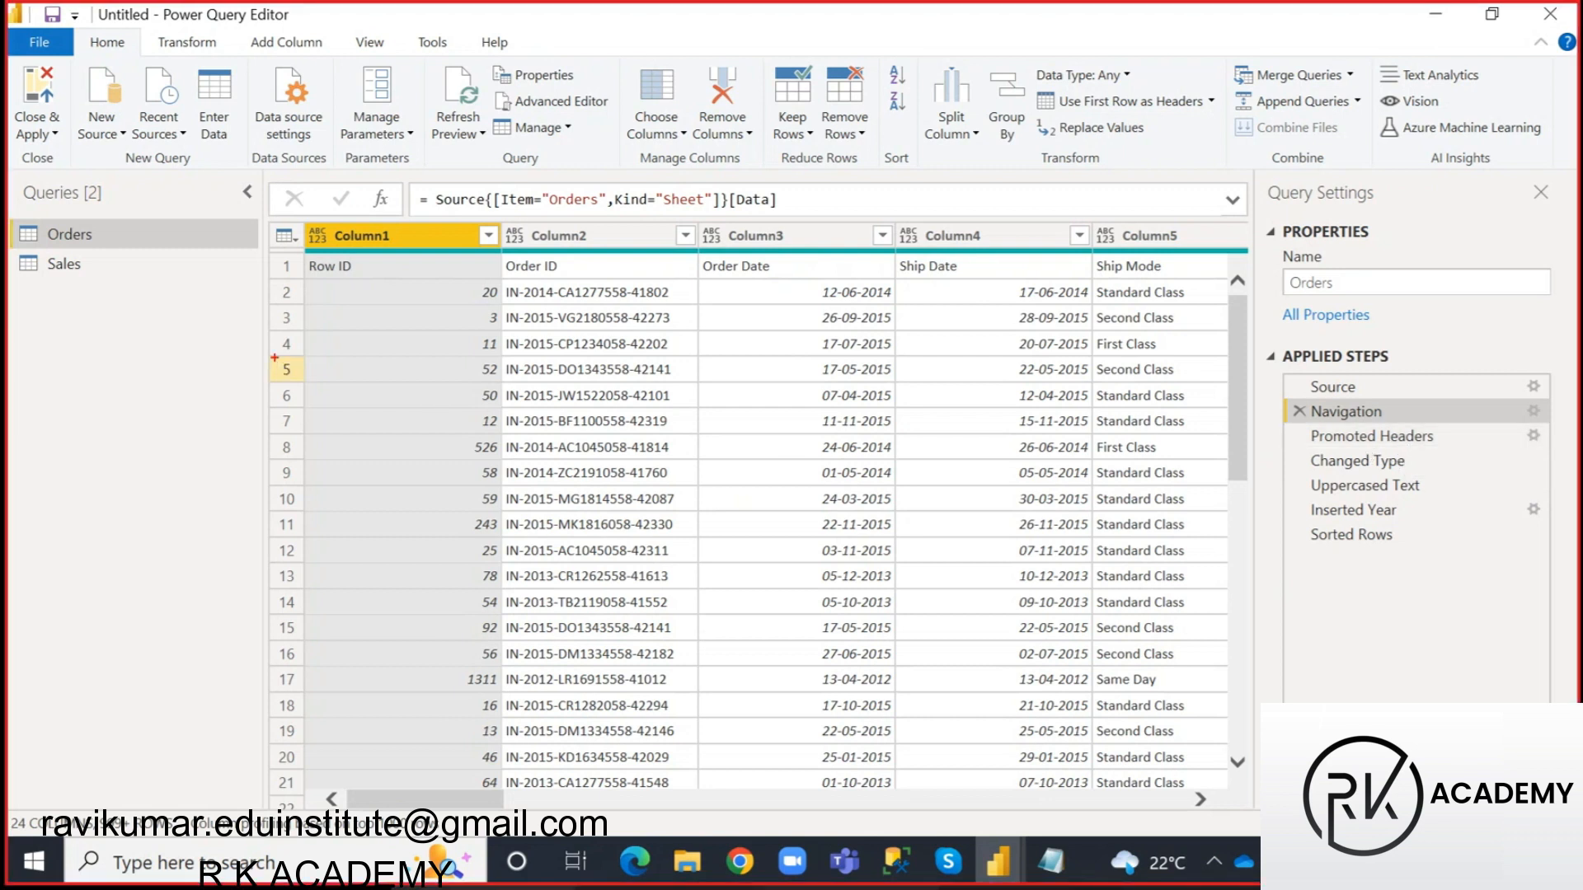
mouse_move(291, 266)
left_mouse_down()
mouse_move(270, 274)
mouse_move(252, 252)
mouse_move(275, 245)
left_mouse_up()
mouse_move(307, 253)
left_mouse_down()
mouse_move(361, 272)
mouse_move(769, 277)
mouse_move(1239, 277)
mouse_move(1266, 260)
mouse_move(1179, 235)
mouse_move(1192, 240)
left_mouse_up()
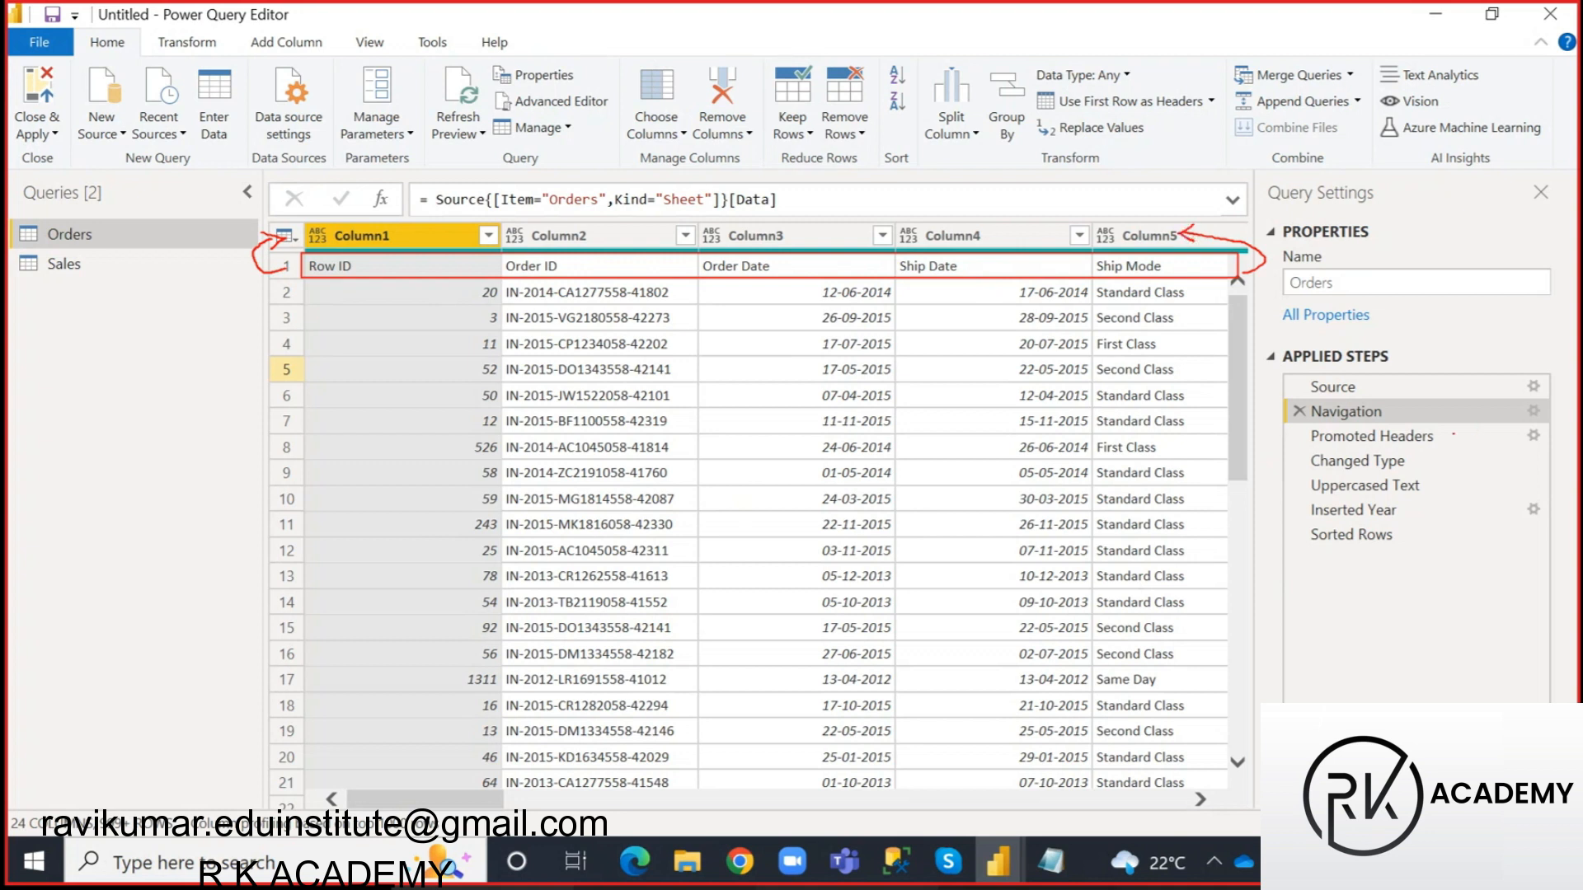
left_click_drag(1458, 438, 1494, 376)
left_click_drag(1302, 426, 1457, 447)
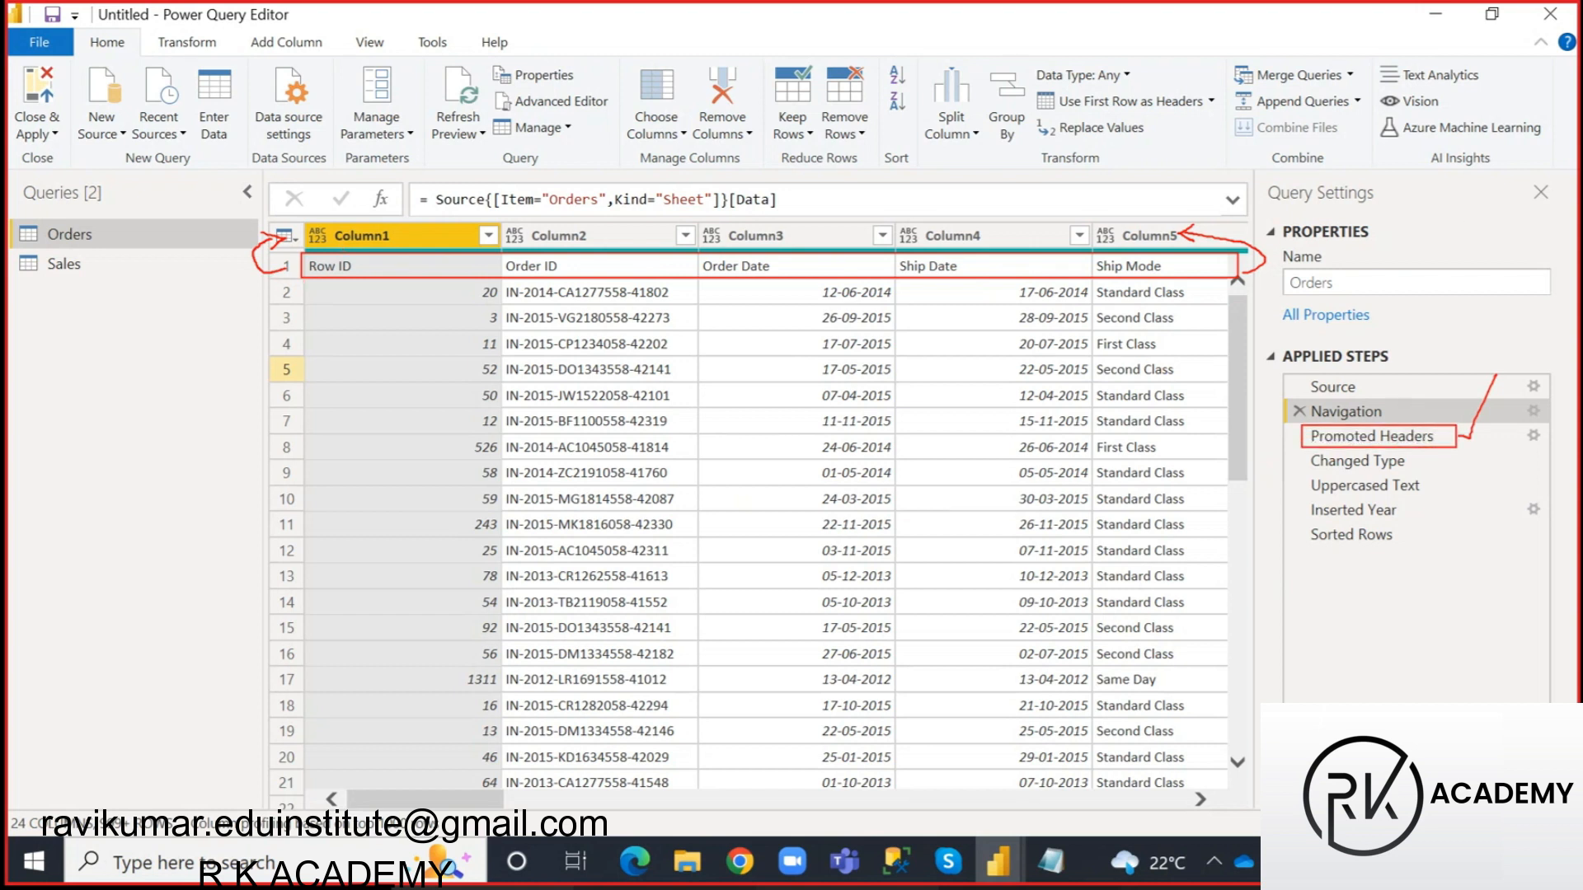
key("Escape")
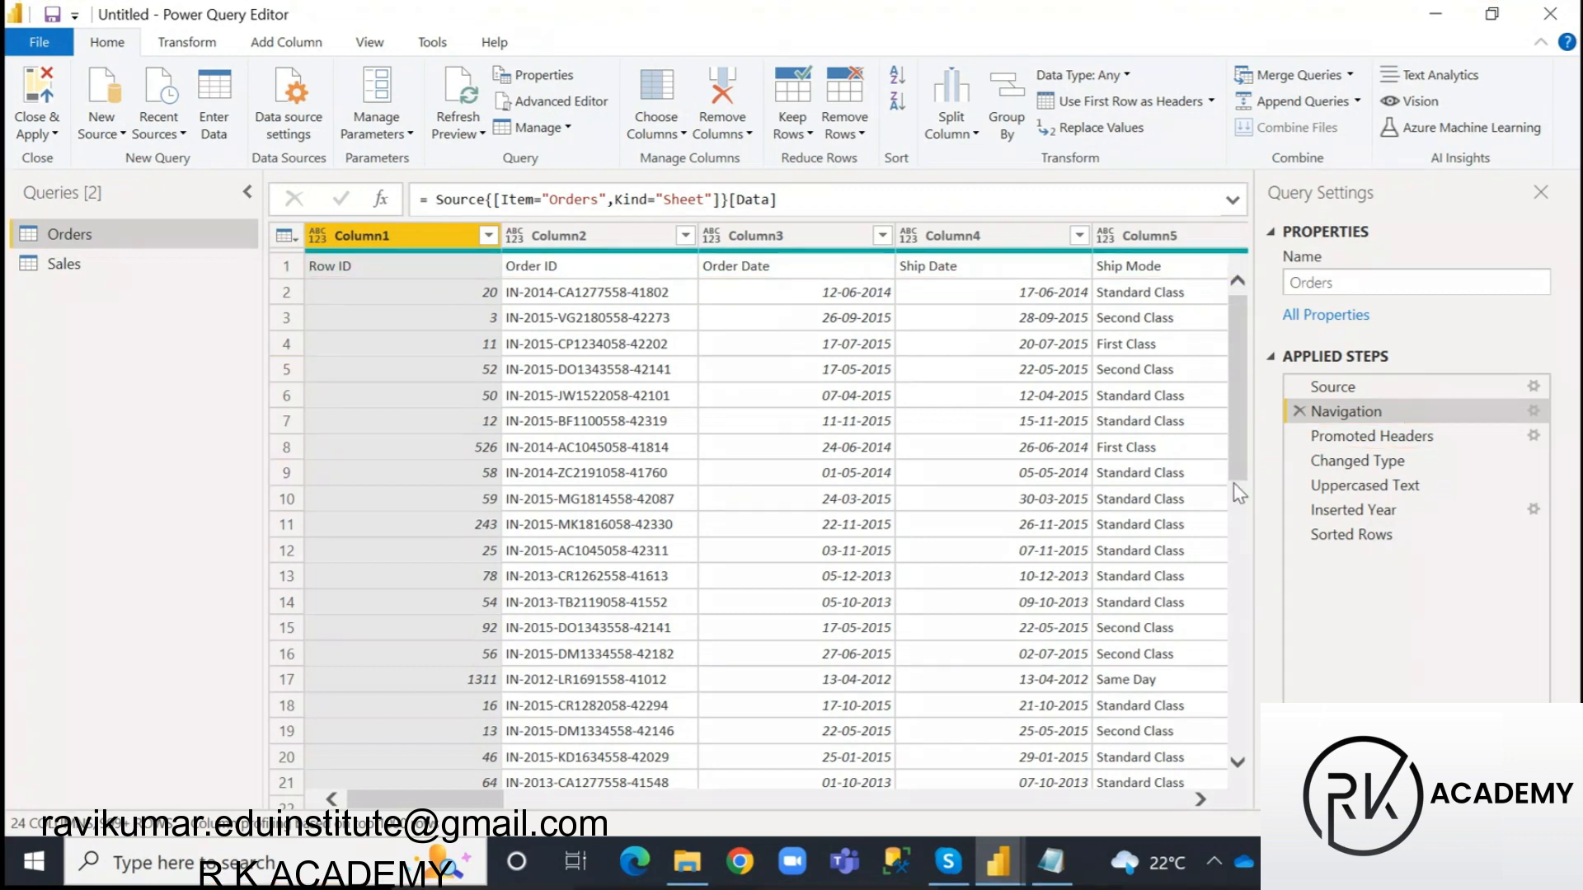
- Compare the column names between the Navigation and Promoted Headers steps, ending on Promoted Headers
left_click(1368, 436)
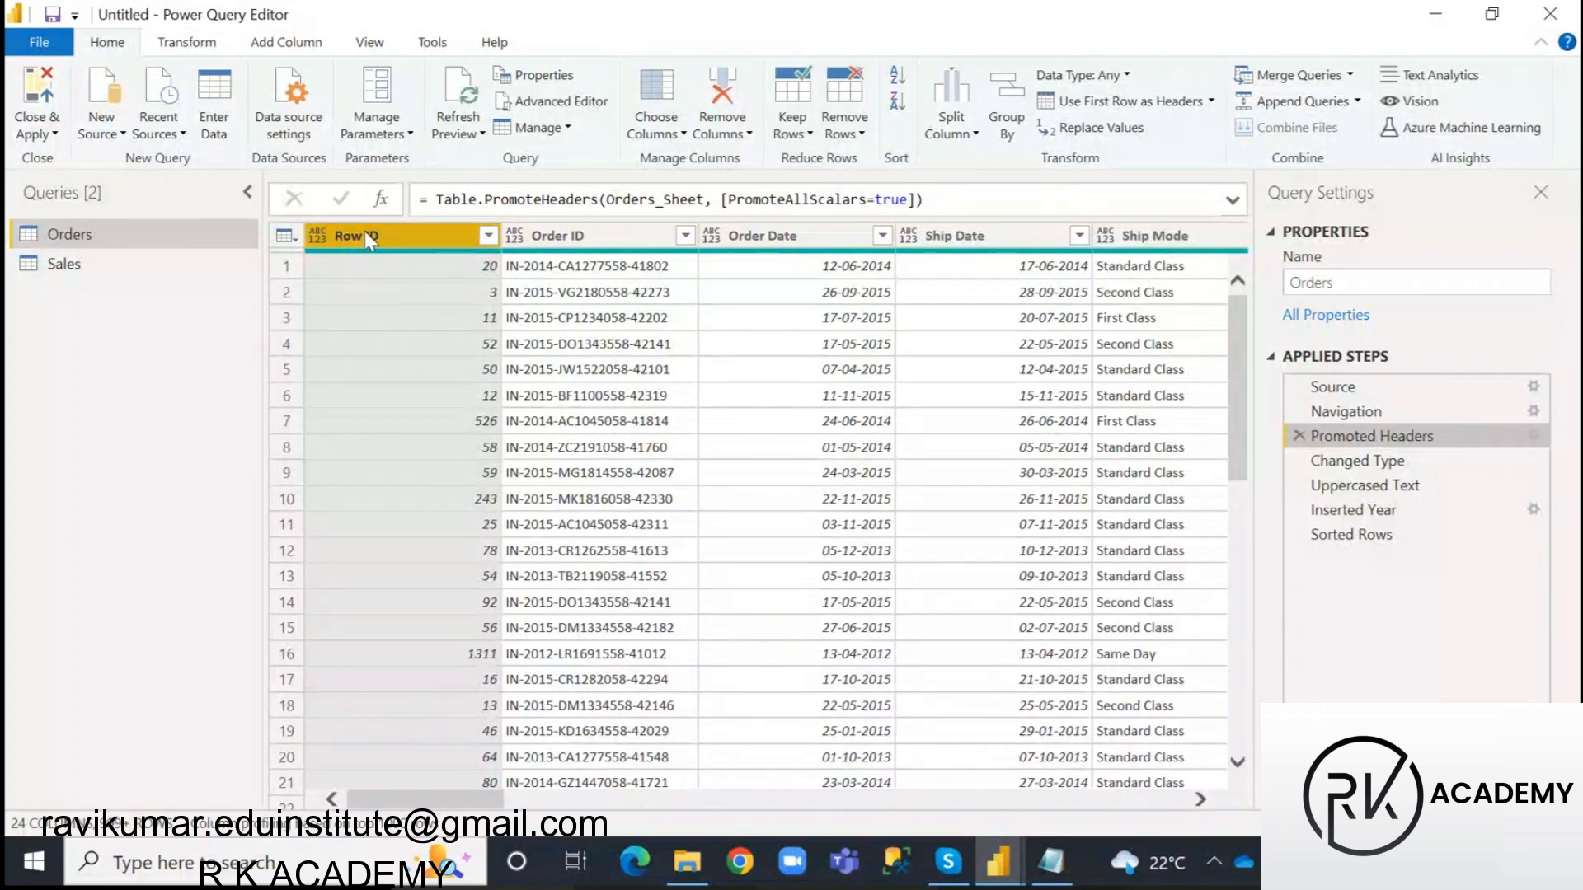
left_click(1349, 410)
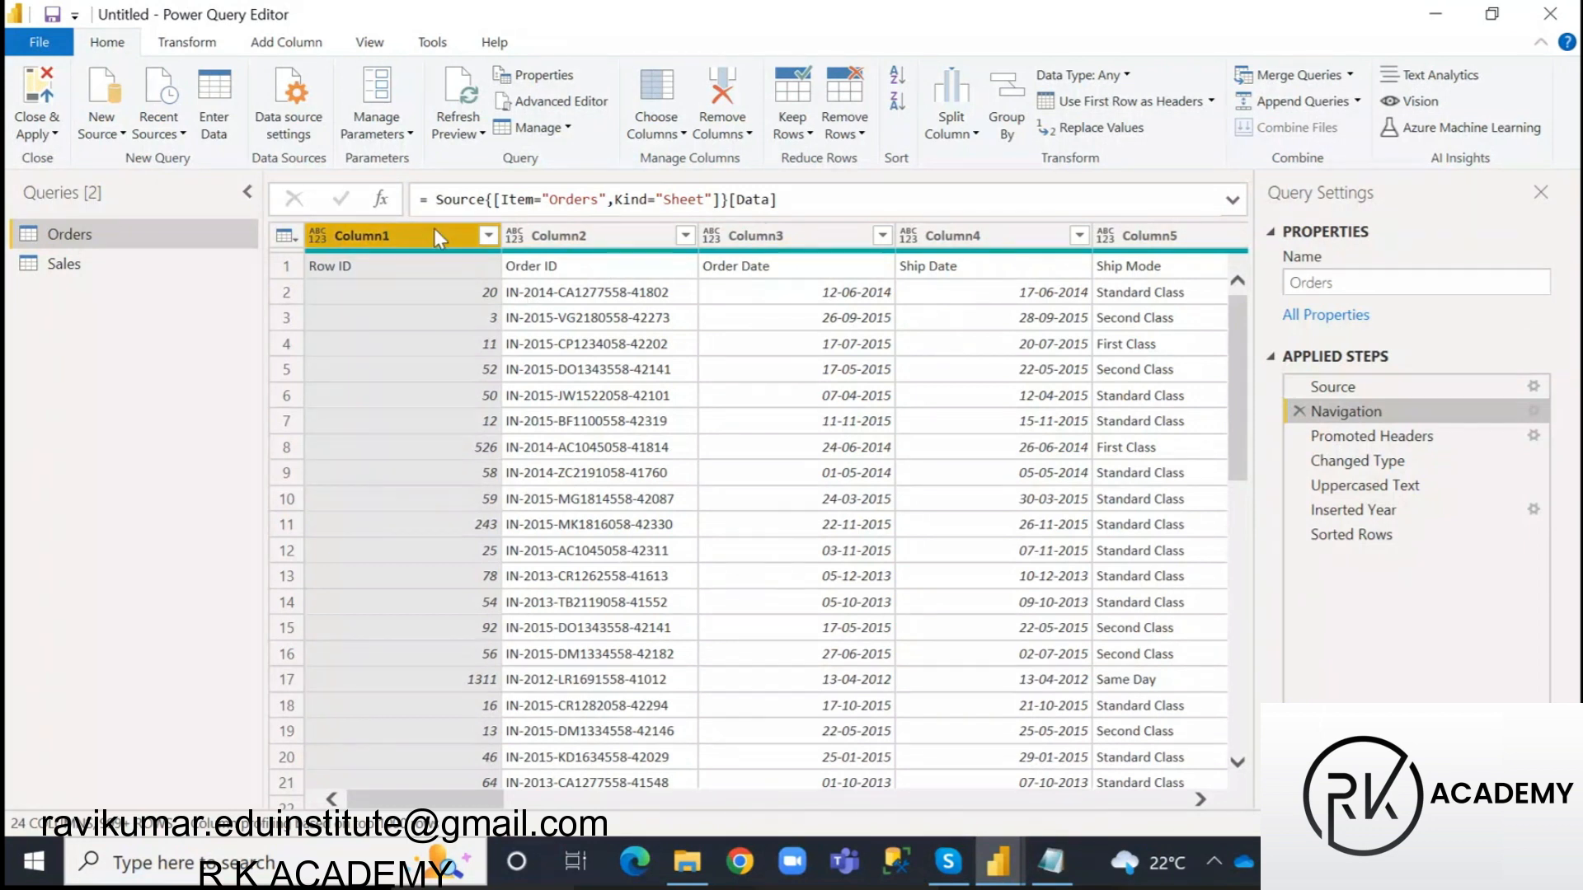
left_click(791, 235)
left_click(989, 235)
left_click(1174, 231)
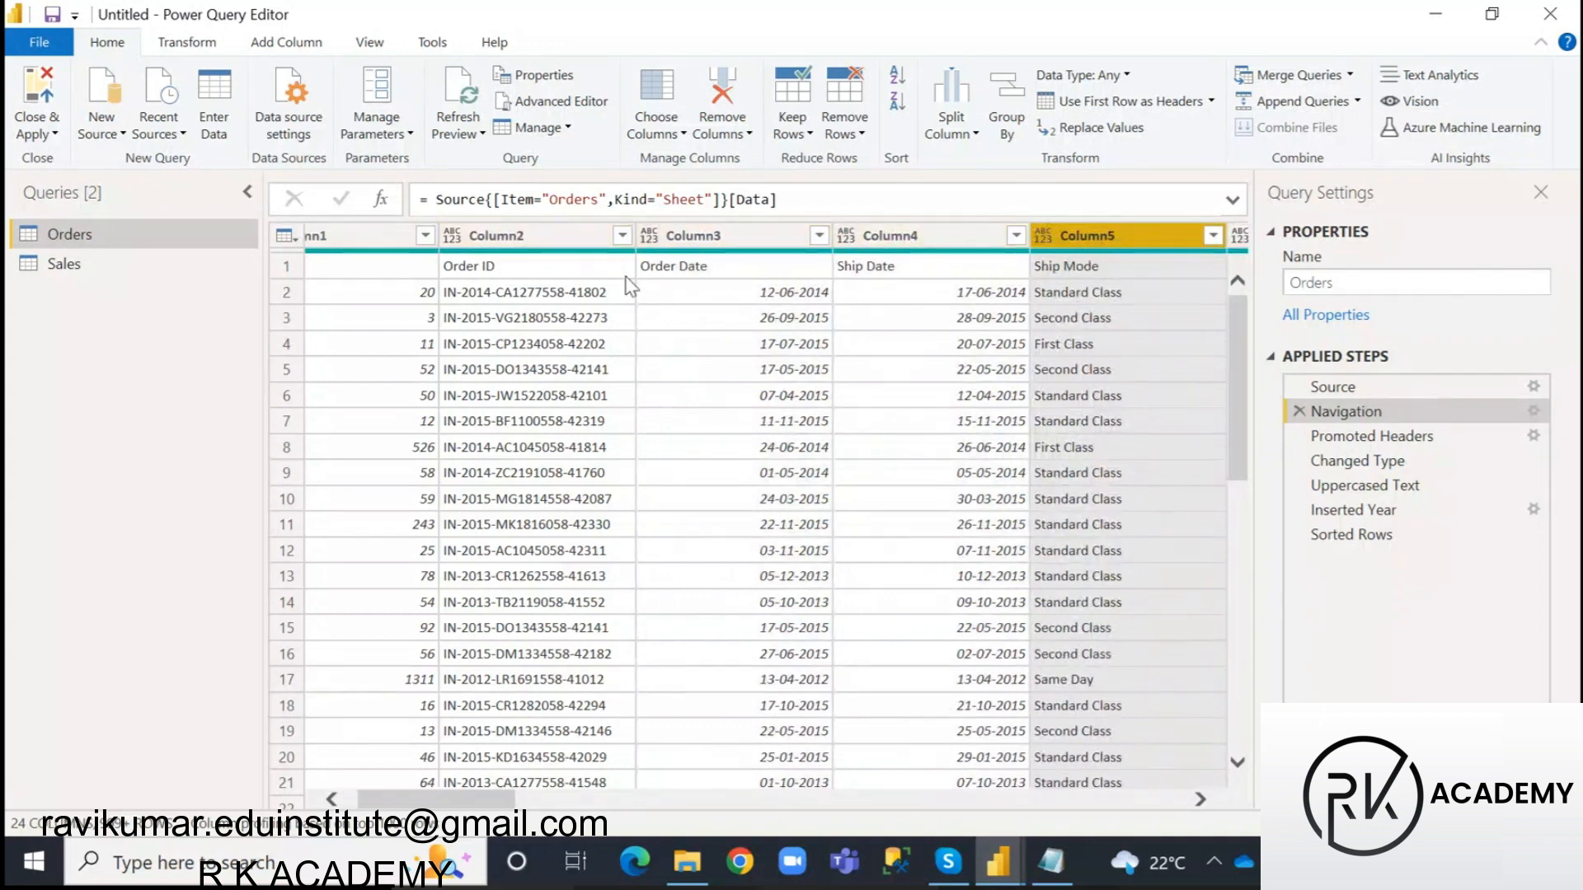
left_click_drag(483, 808, 469, 807)
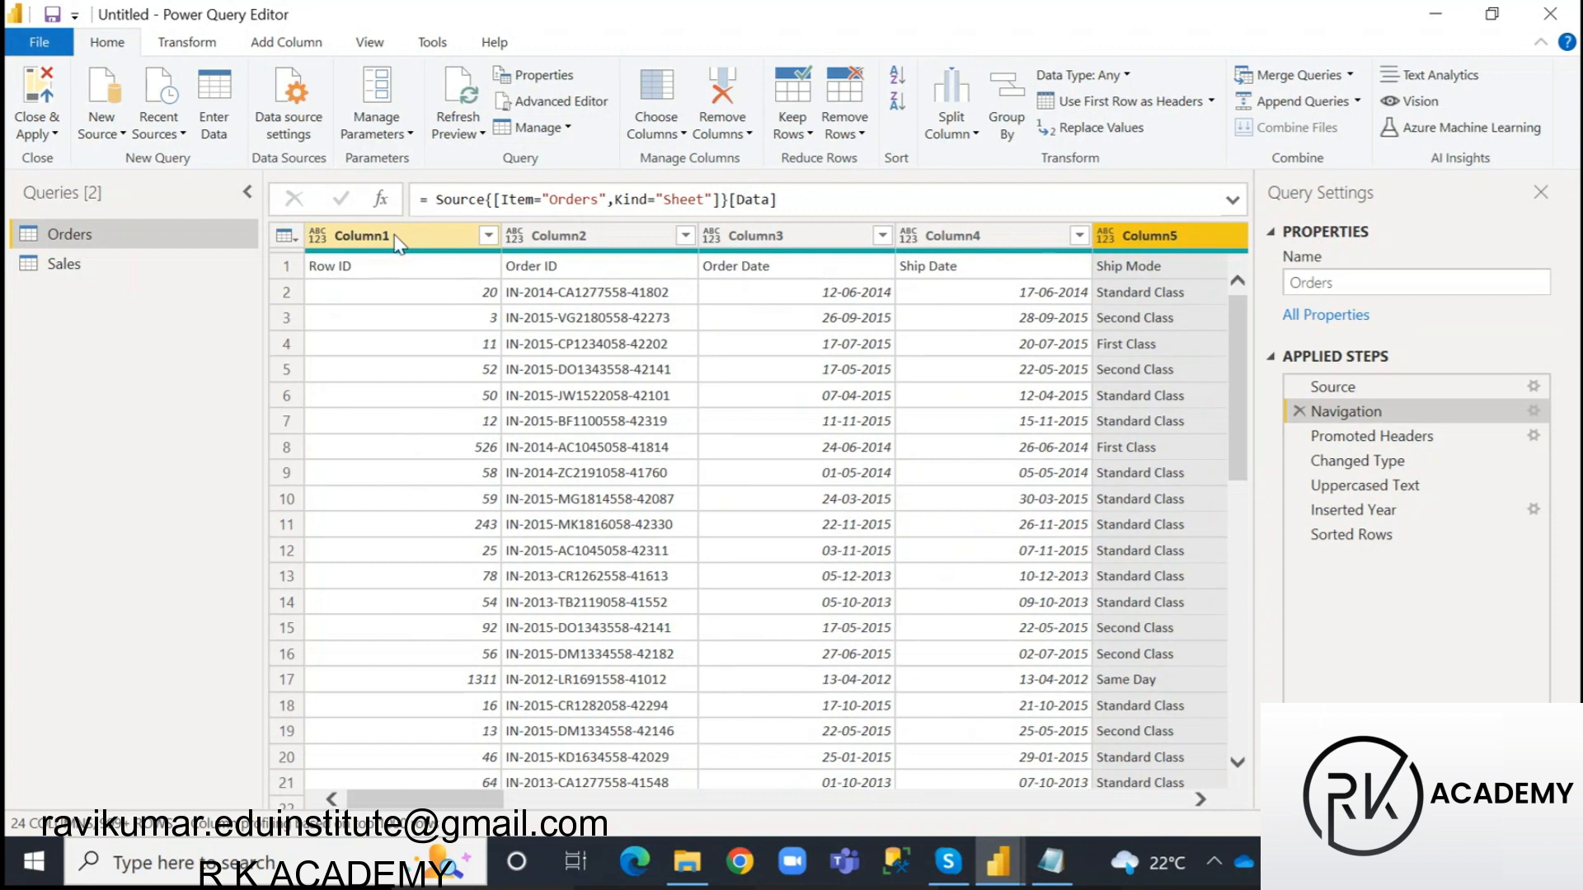
left_click(1410, 448)
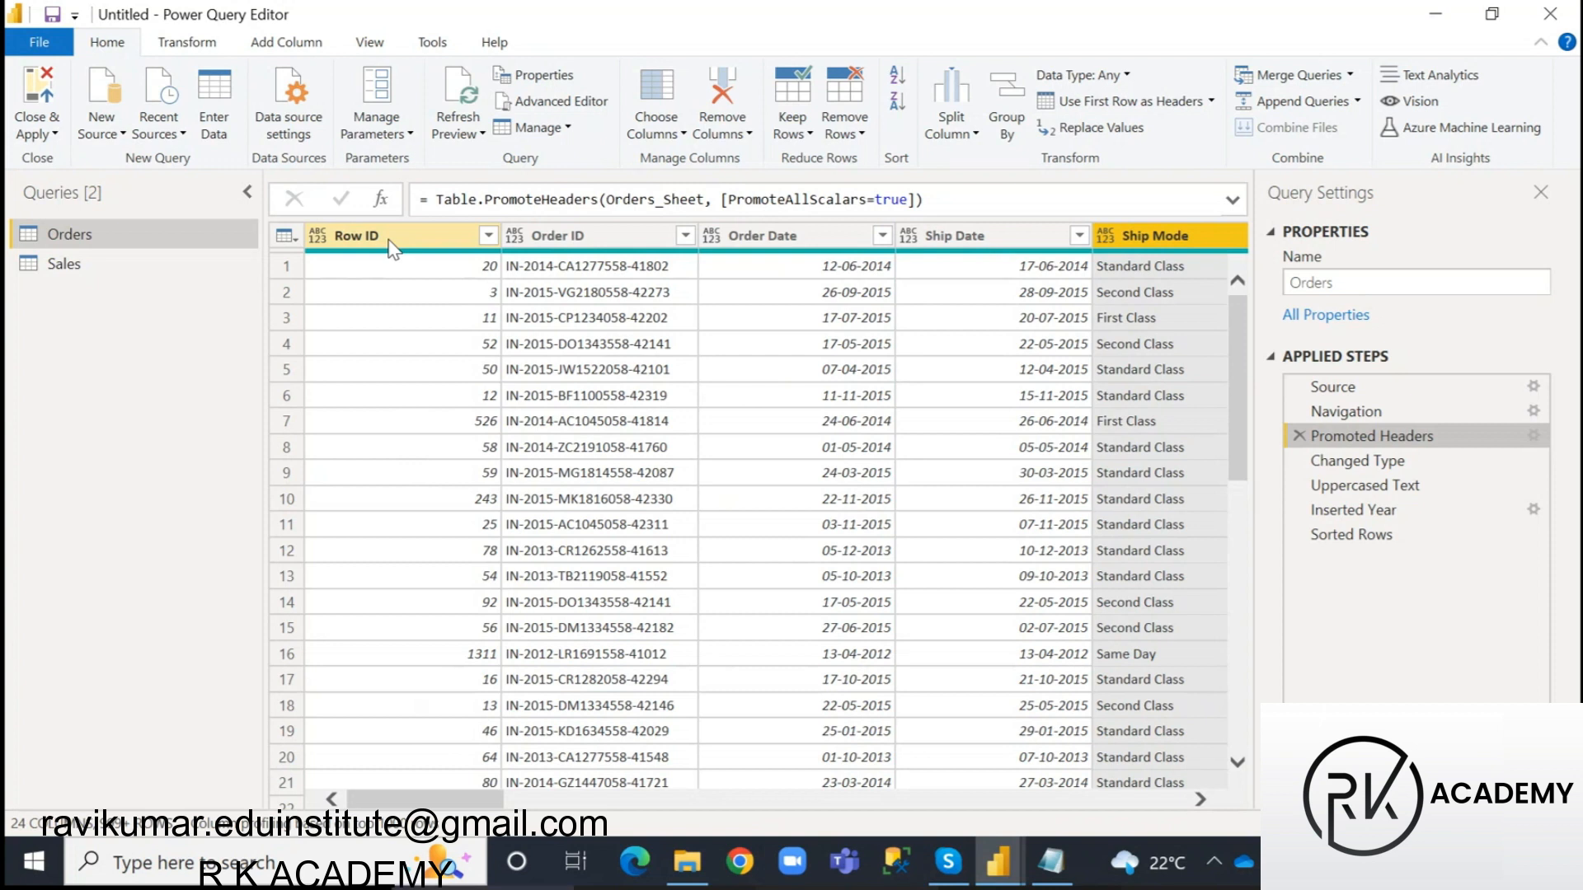
- Glance at the datatype notes in Notepad and the data view in Power BI Desktop, and return to the Power Query Editor
left_click(948, 861)
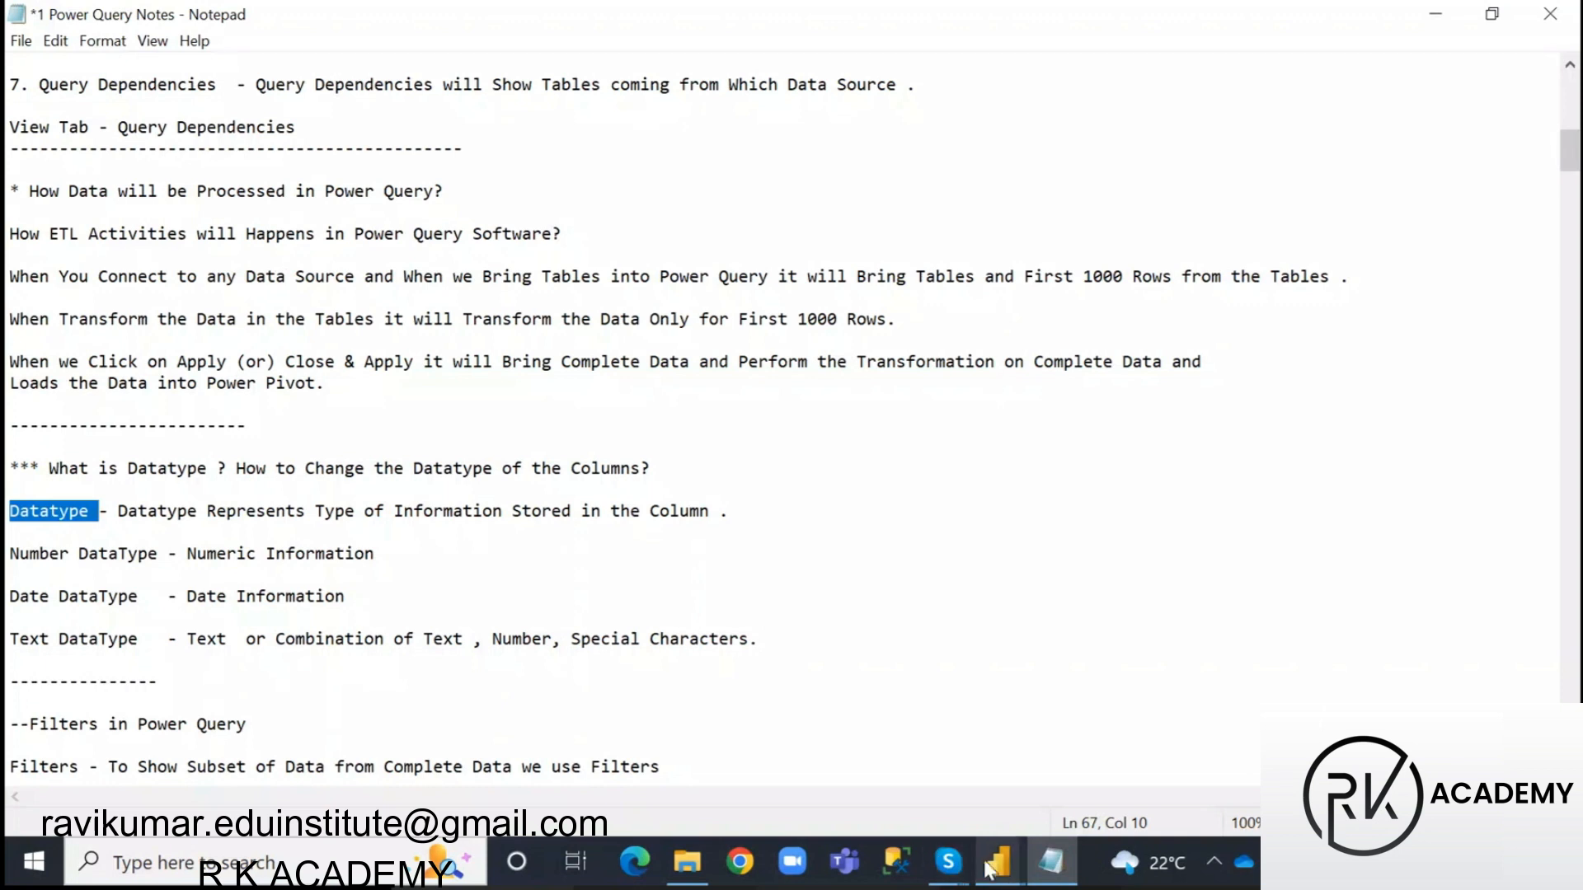
left_click(994, 864)
left_click(1154, 808)
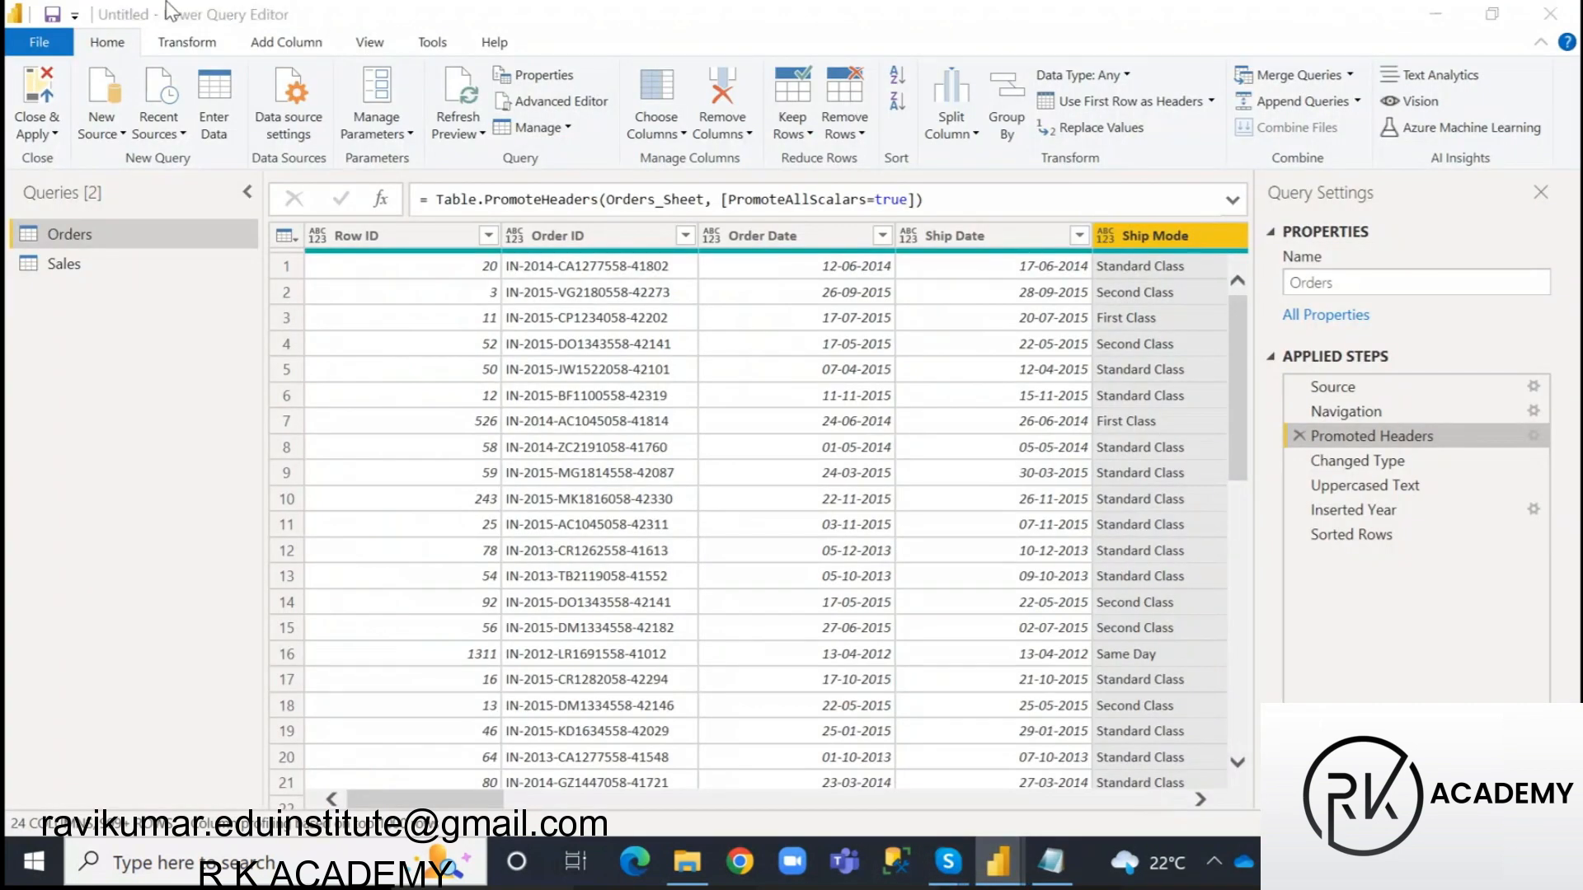
left_click(998, 861)
left_click(848, 762)
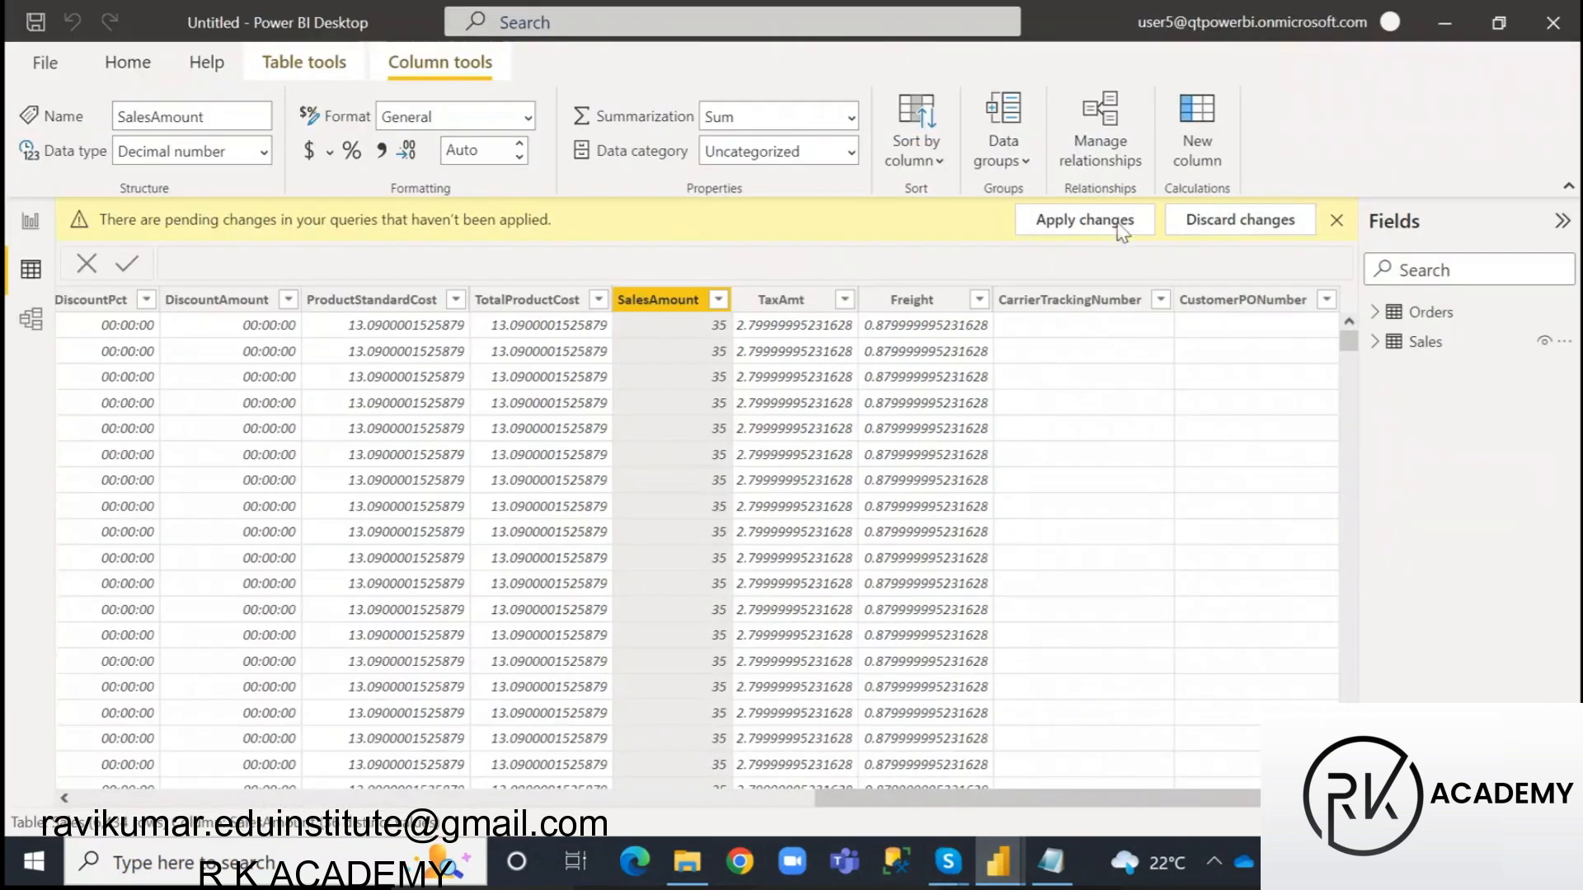
left_click(998, 875)
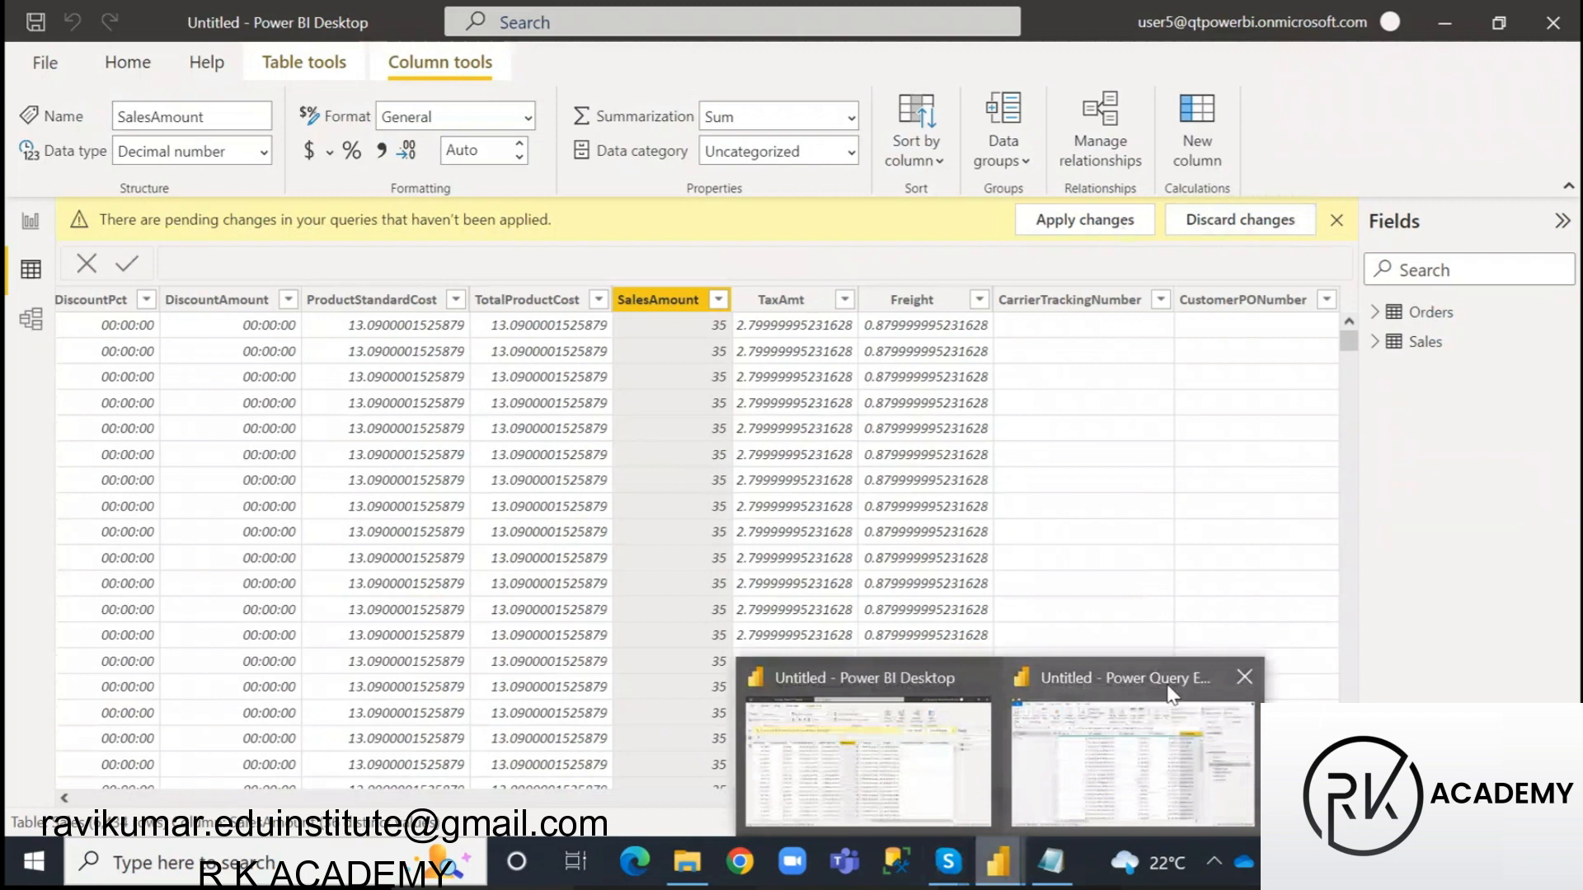
left_click(1121, 742)
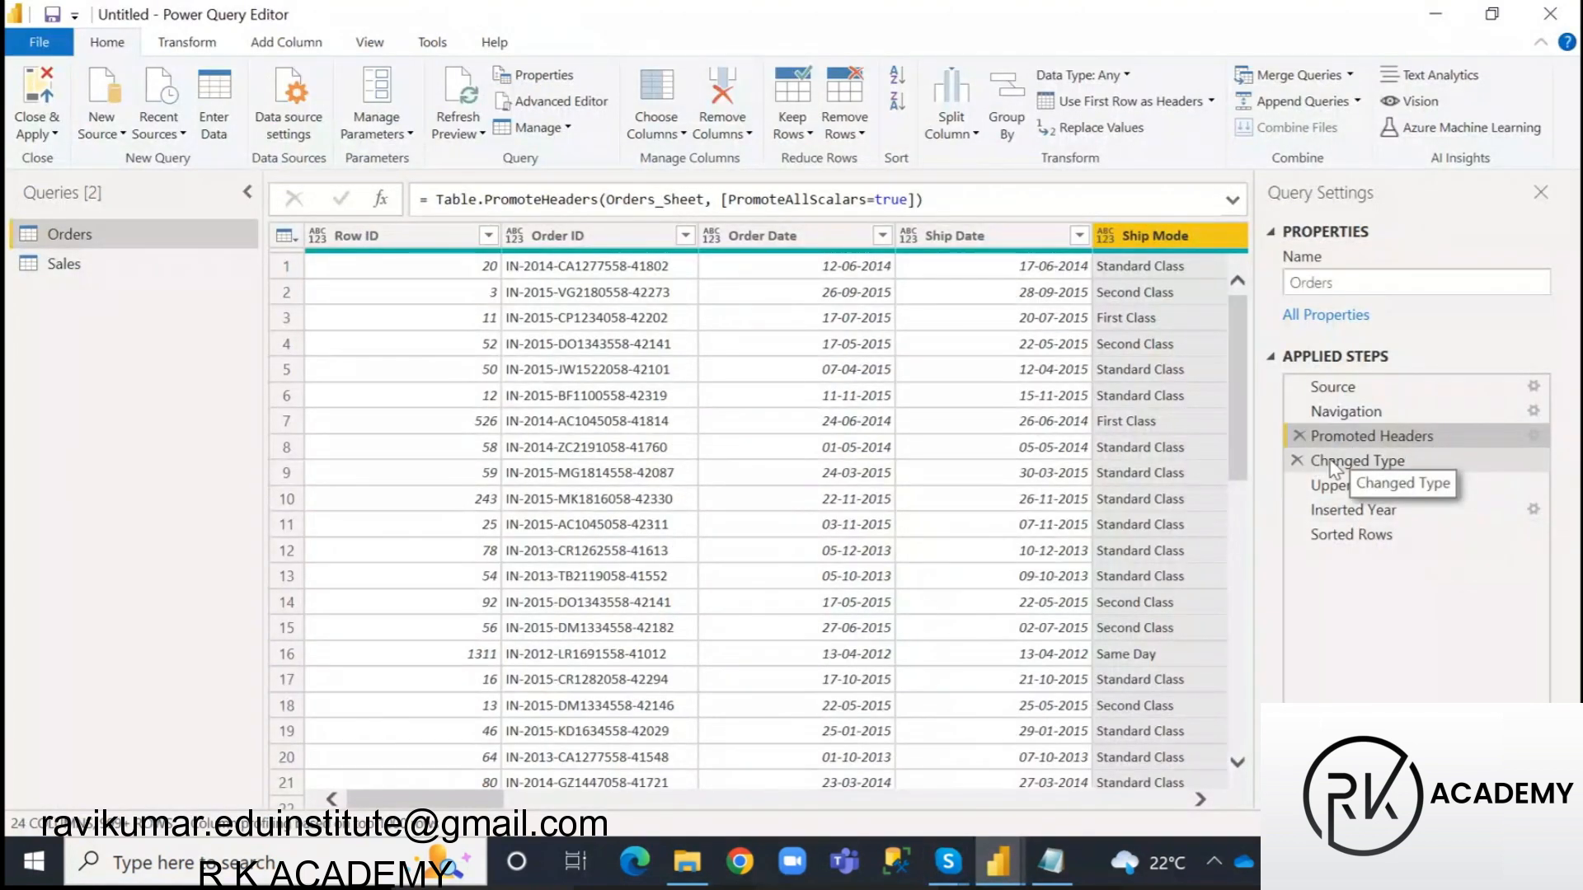
- Select the Row ID, Order ID and Order Date columns in turn and box their datatype icons, pointing an arrow from Data Type to Any
left_click(355, 239)
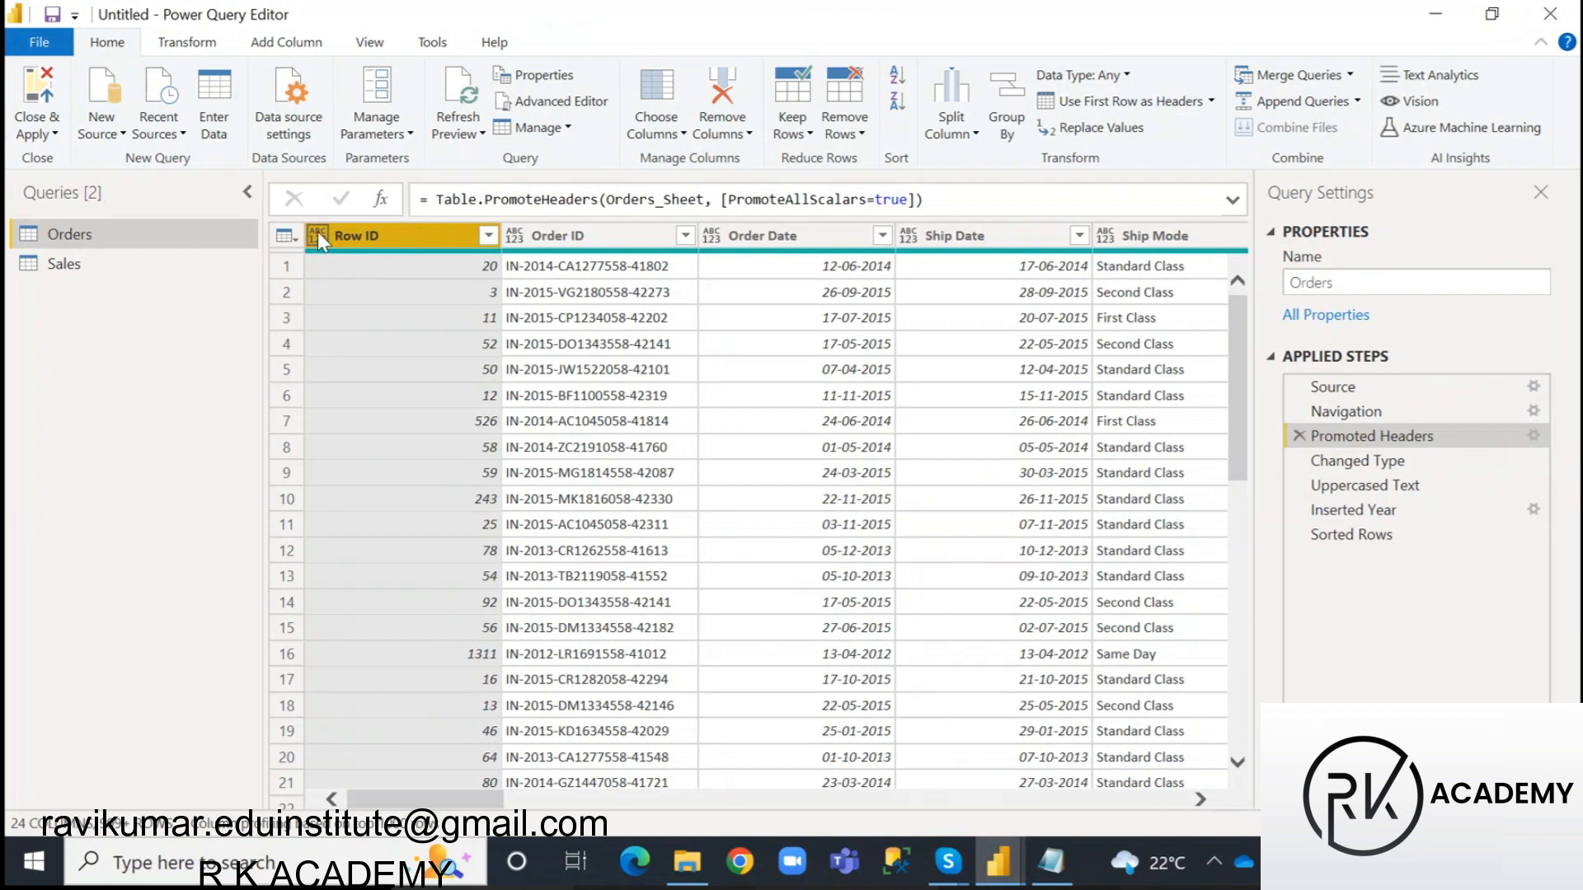
left_click(553, 237)
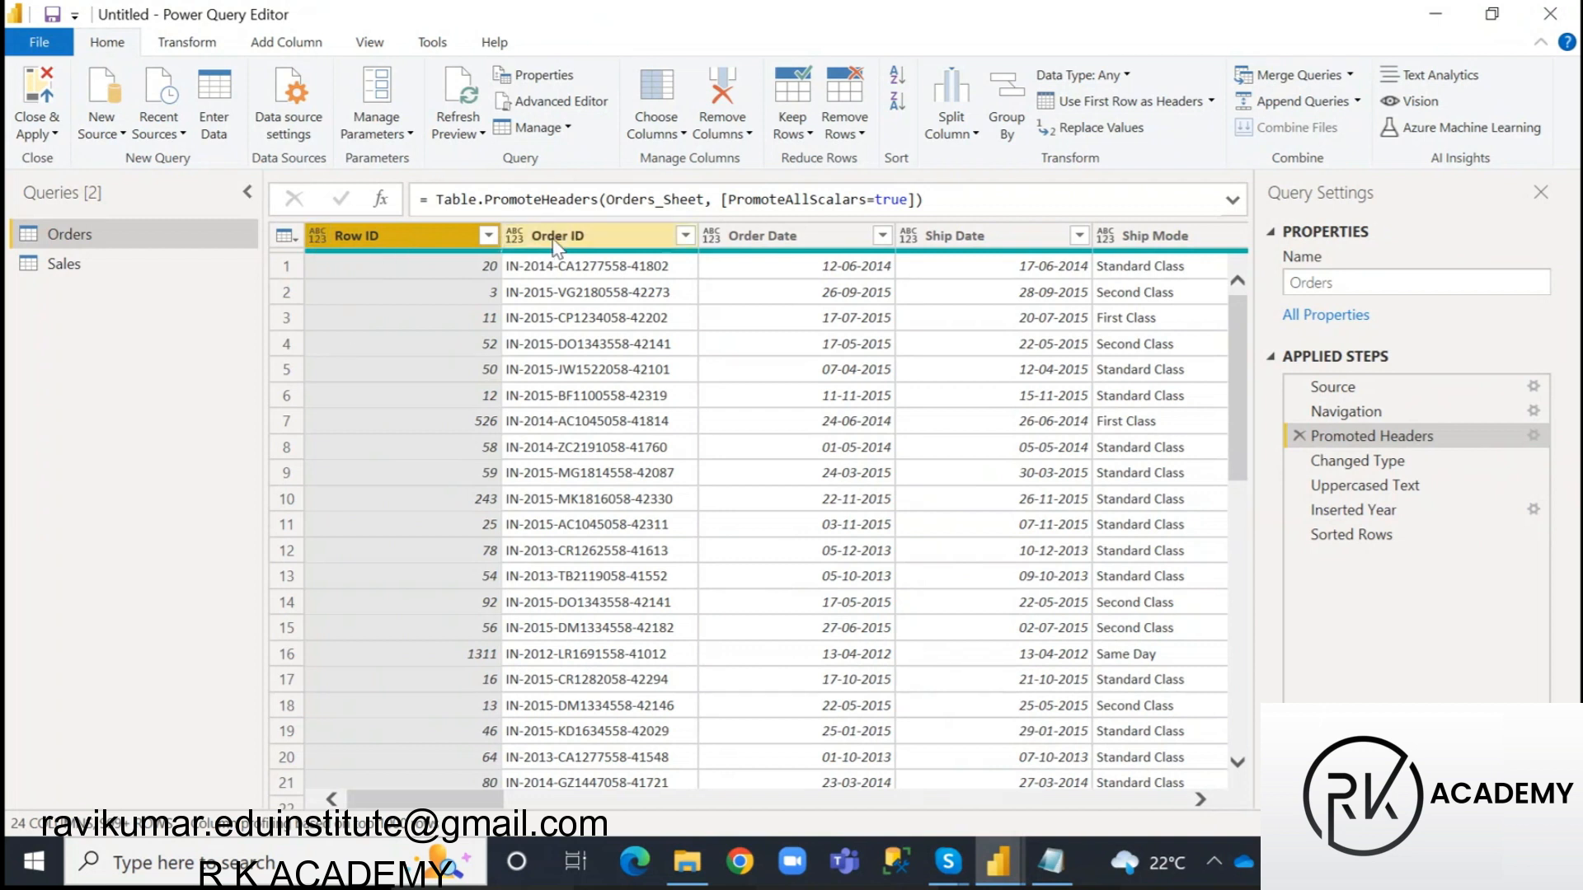
left_click(757, 239)
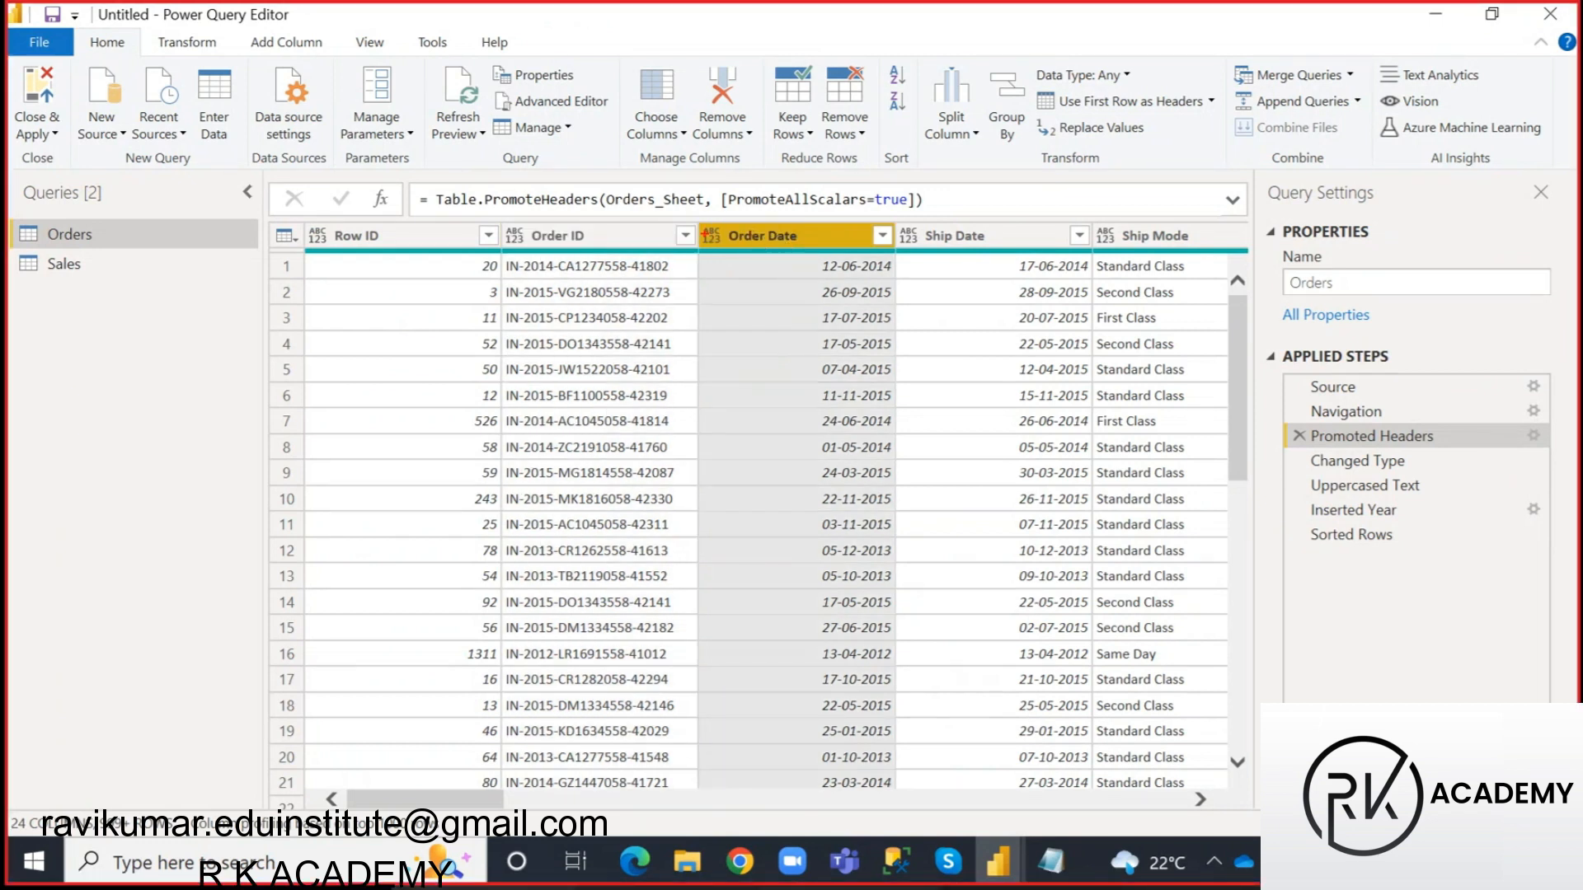
left_click_drag(701, 222, 725, 247)
left_click_drag(502, 225, 530, 248)
left_click_drag(304, 225, 334, 248)
mouse_move(1034, 62)
left_mouse_down()
mouse_move(1095, 86)
mouse_move(1125, 43)
mouse_move(1130, 60)
left_mouse_up()
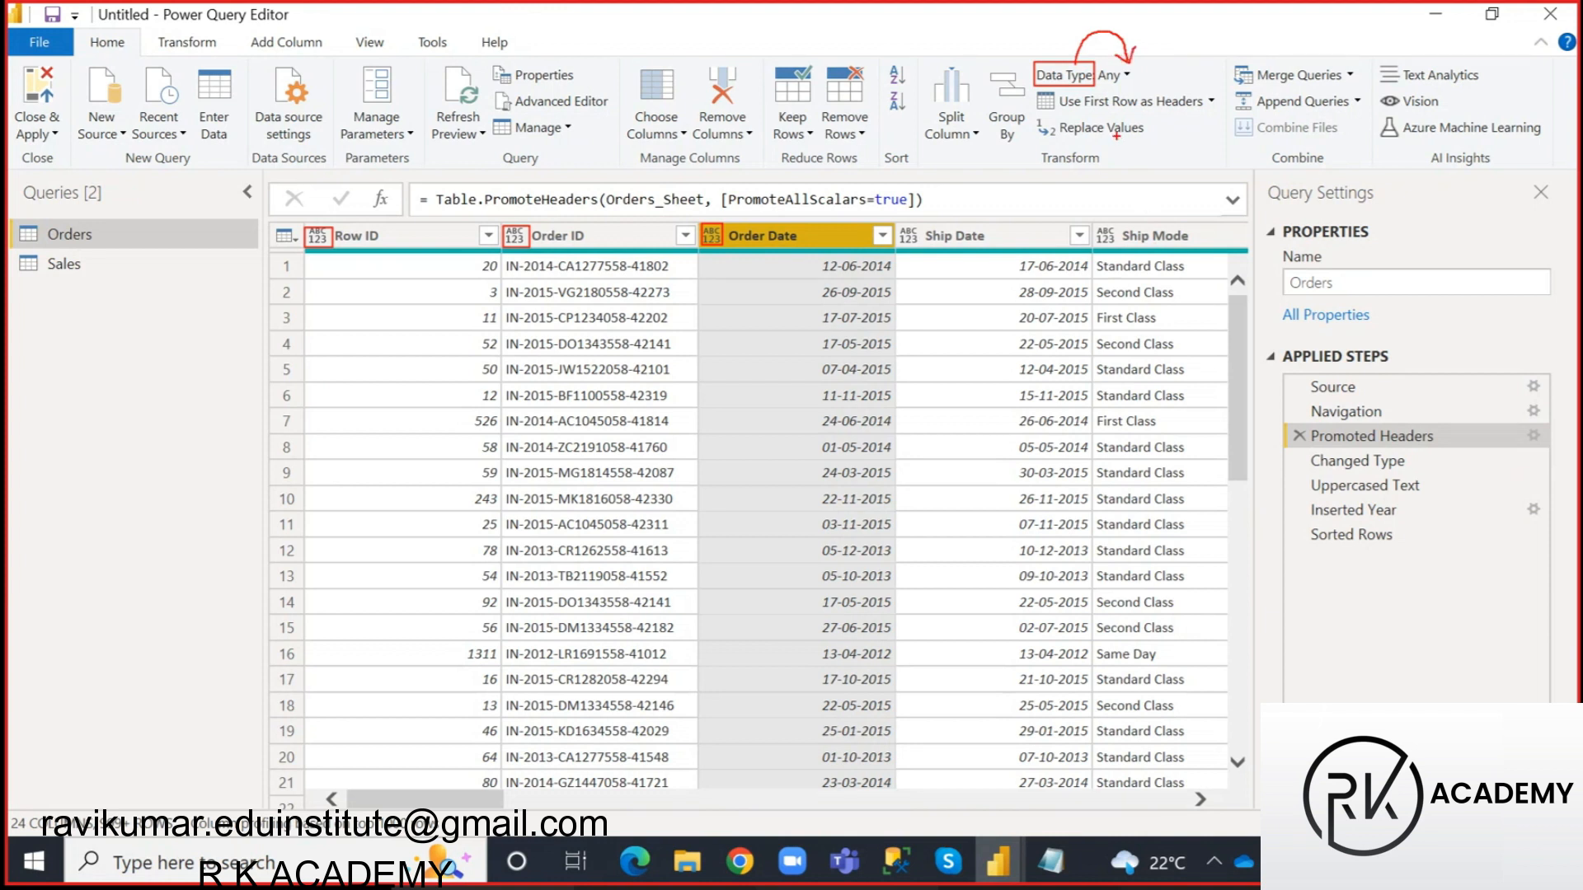
- Draw an arrow from Promoted Headers to Changed Type and box Changed Type, the Row ID values, and the Ship Date and Ship Mode datatype icons
left_click_drag(1454, 435, 1419, 465)
mouse_move(462, 257)
left_mouse_down()
mouse_move(500, 433)
mouse_move(501, 688)
left_mouse_up()
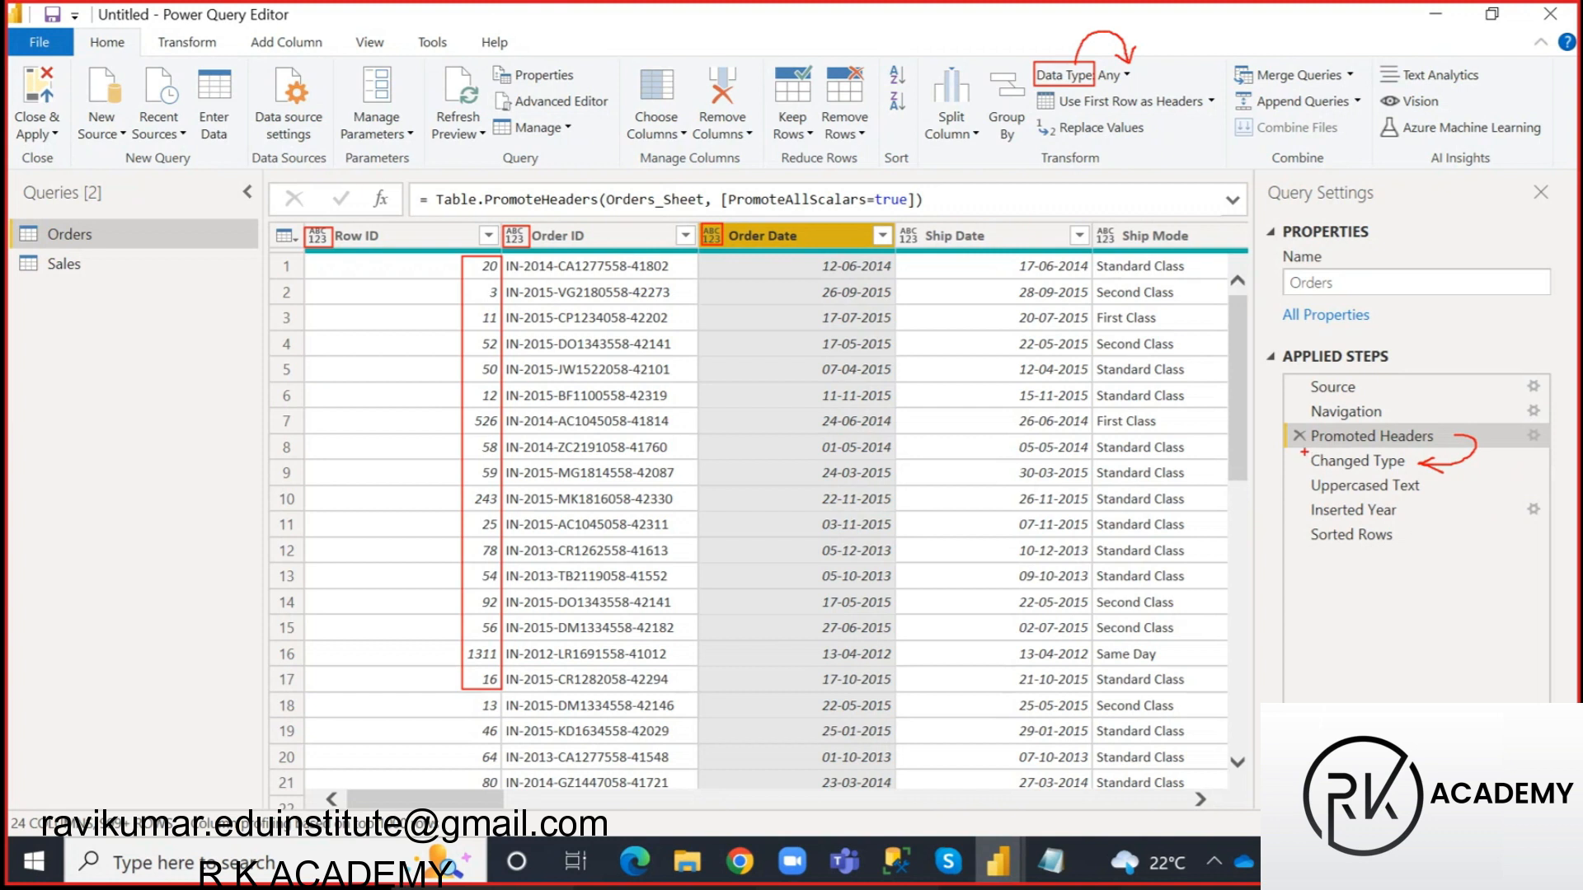
left_click_drag(1305, 451, 1415, 470)
left_click_drag(897, 224, 921, 250)
left_click_drag(1093, 223, 1120, 250)
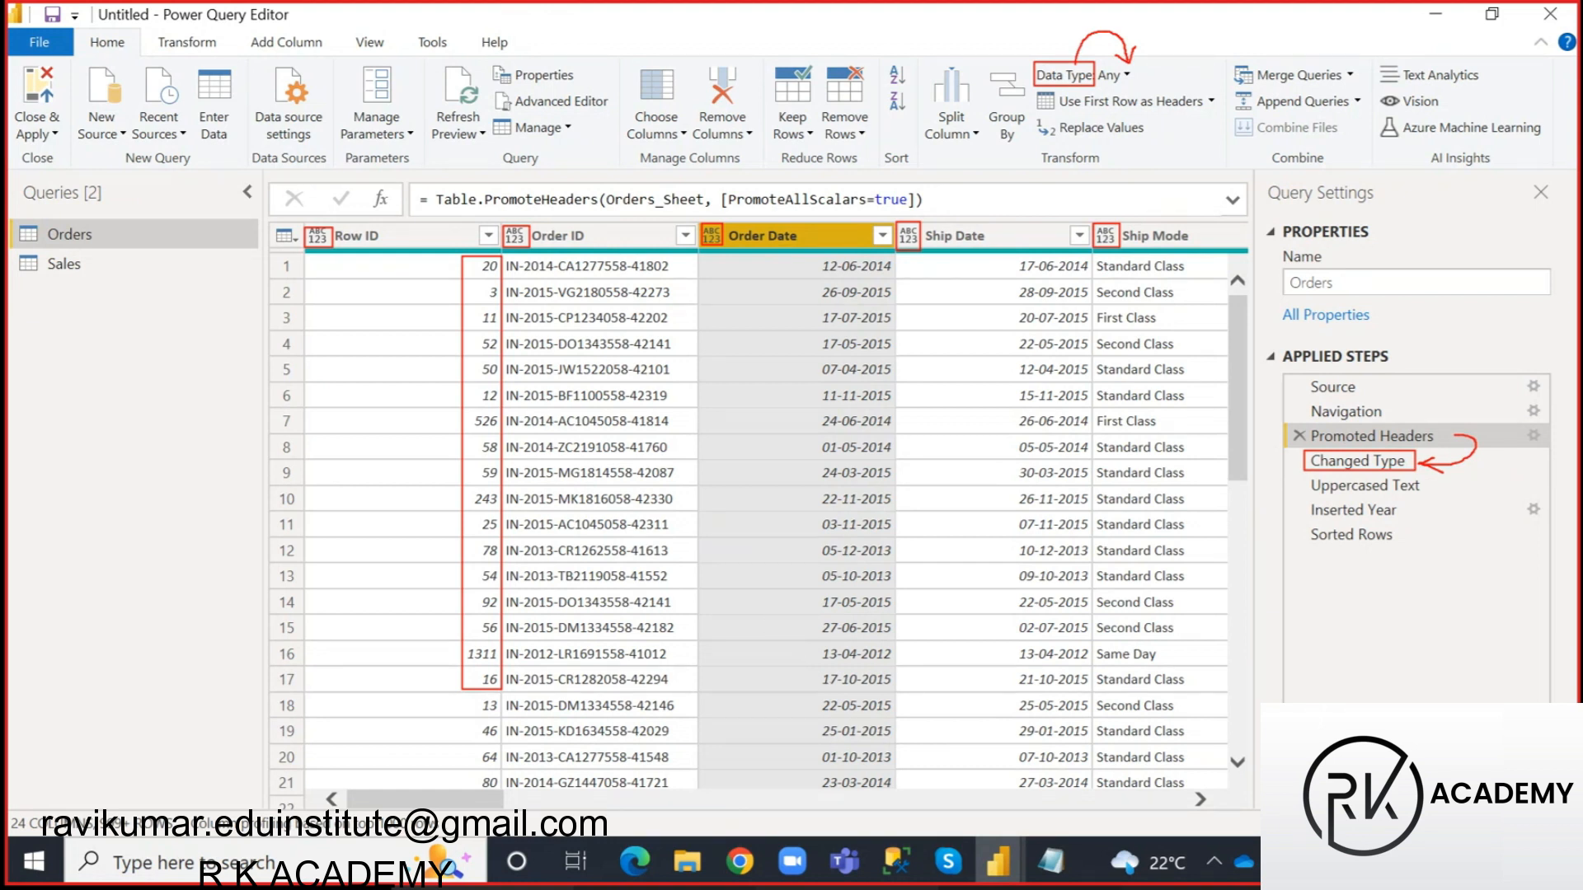
- Clear the drawings and check the datatypes of the Category and Sub-Category columns at the Promoted Headers step
left_click_drag(426, 800, 891, 808)
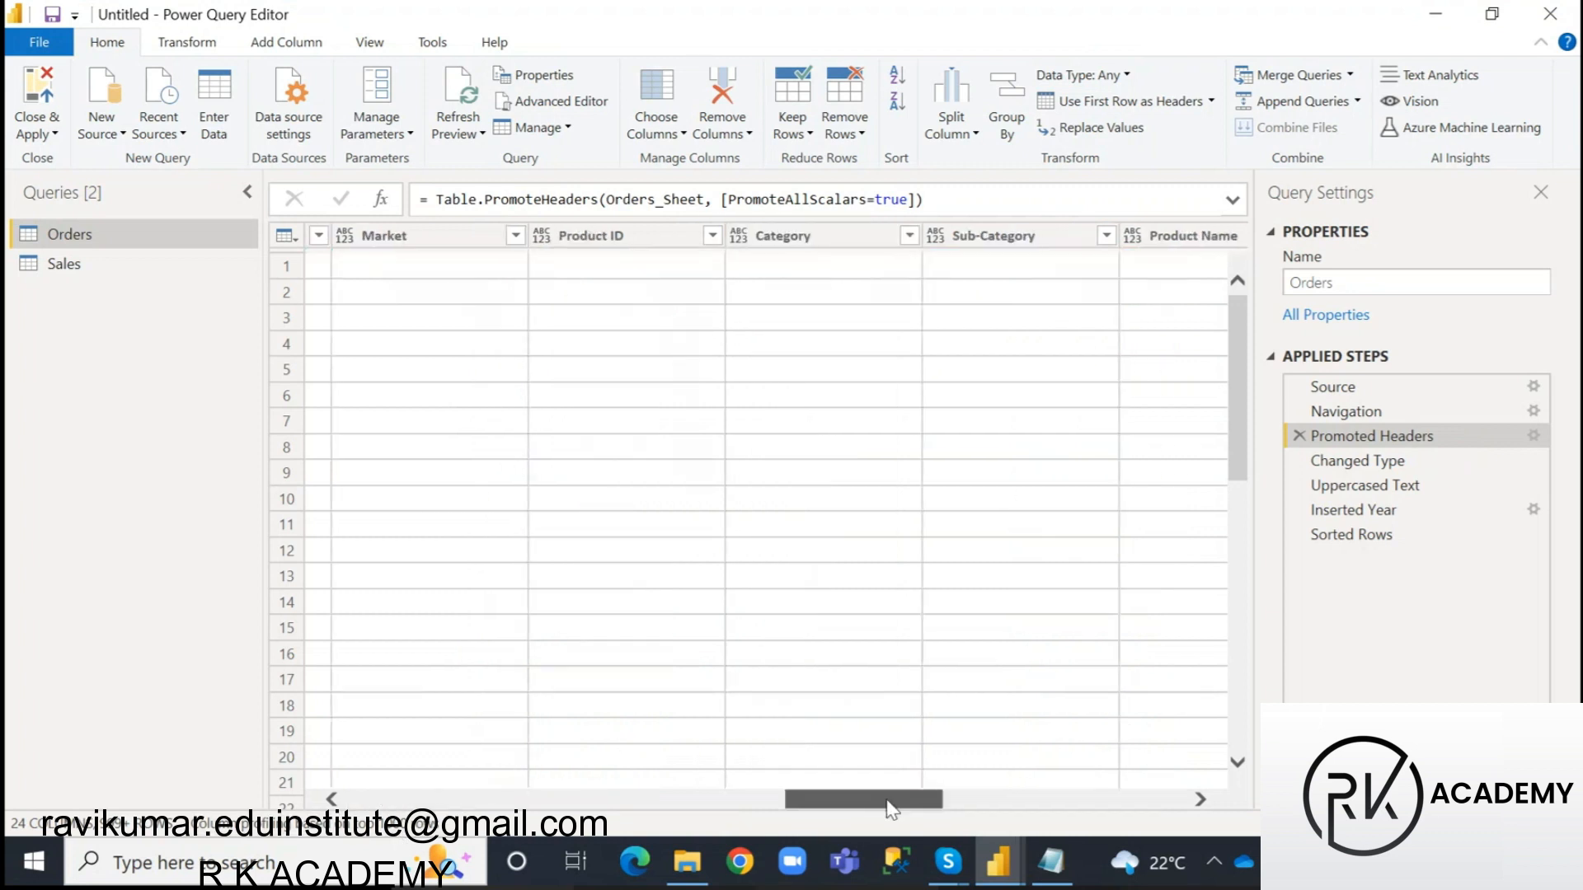
left_click(809, 235)
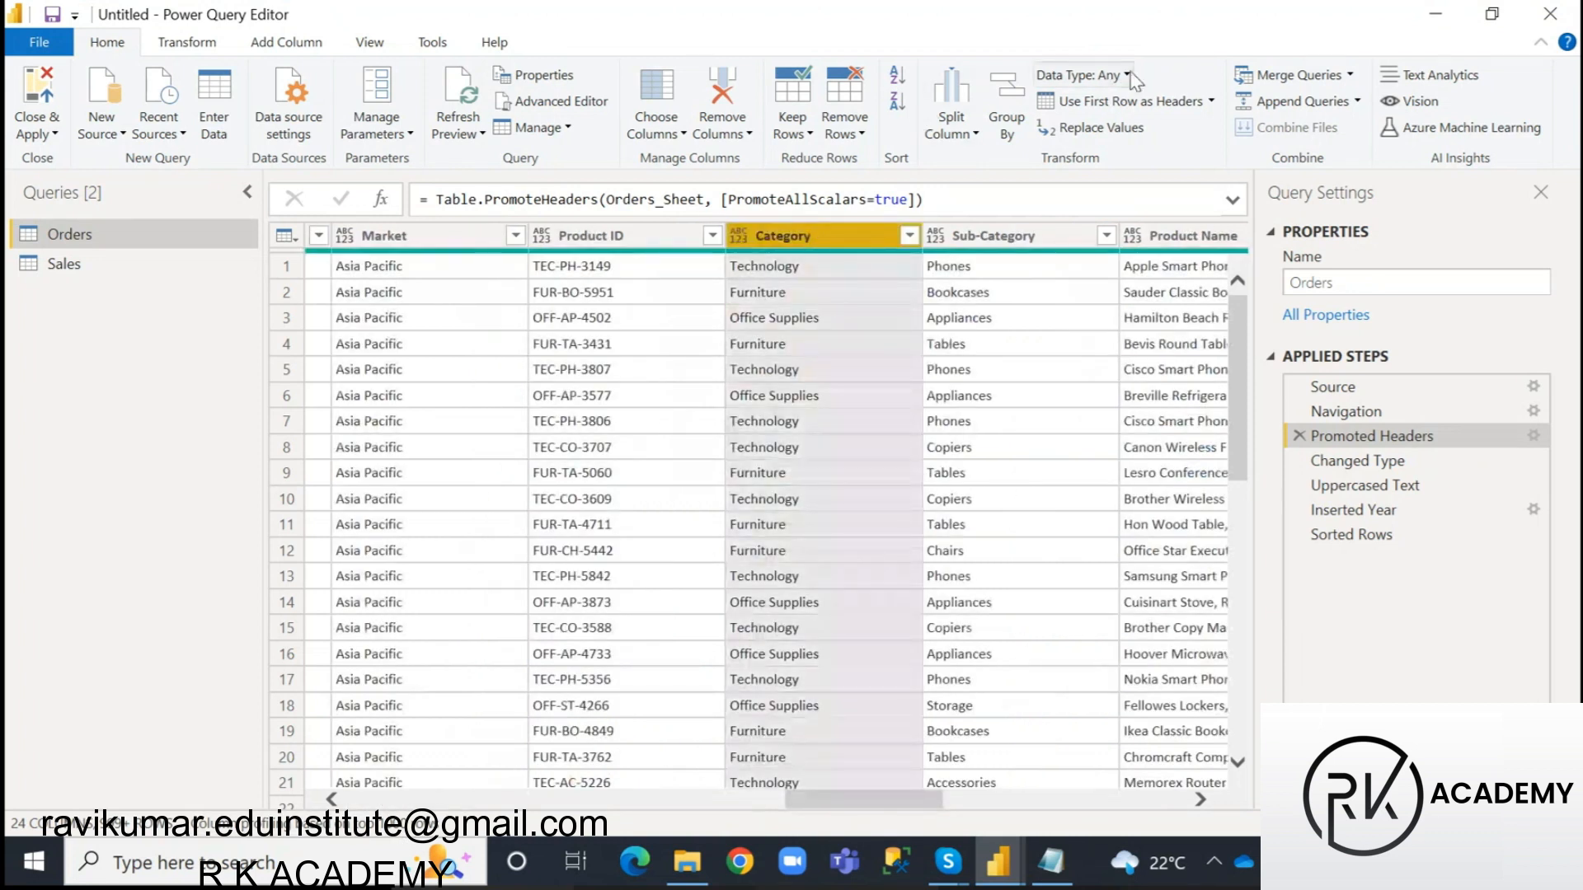
left_click(986, 241)
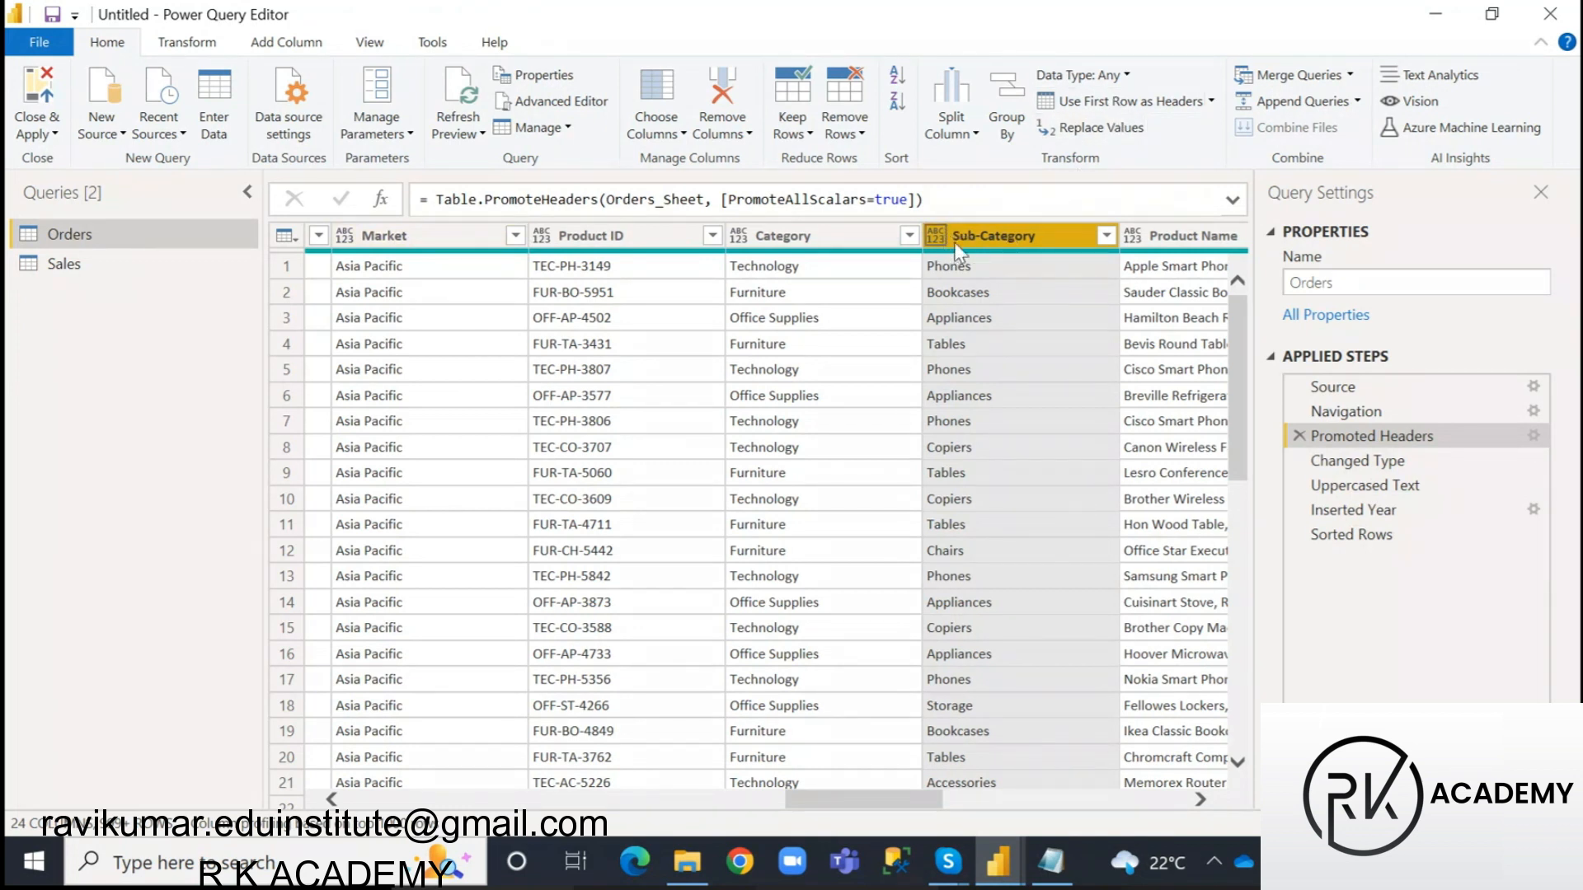
- Show the Changed Type step and check the datatypes of the Row ID, Order ID, Order Date and Ship Date columns without changing them
left_click(1352, 466)
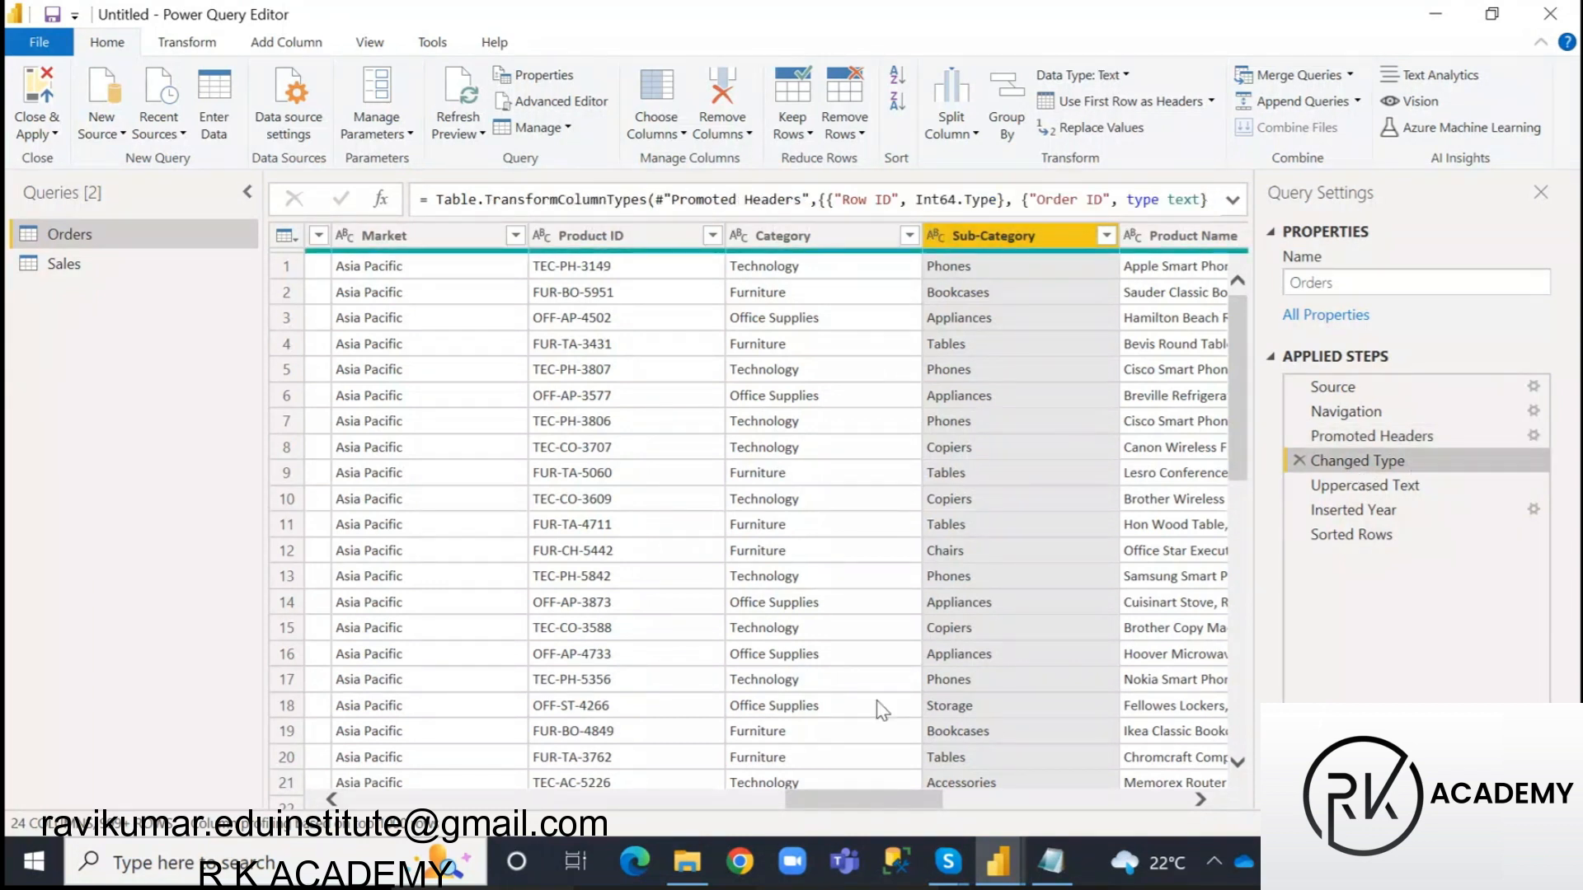
left_click_drag(858, 810, 421, 810)
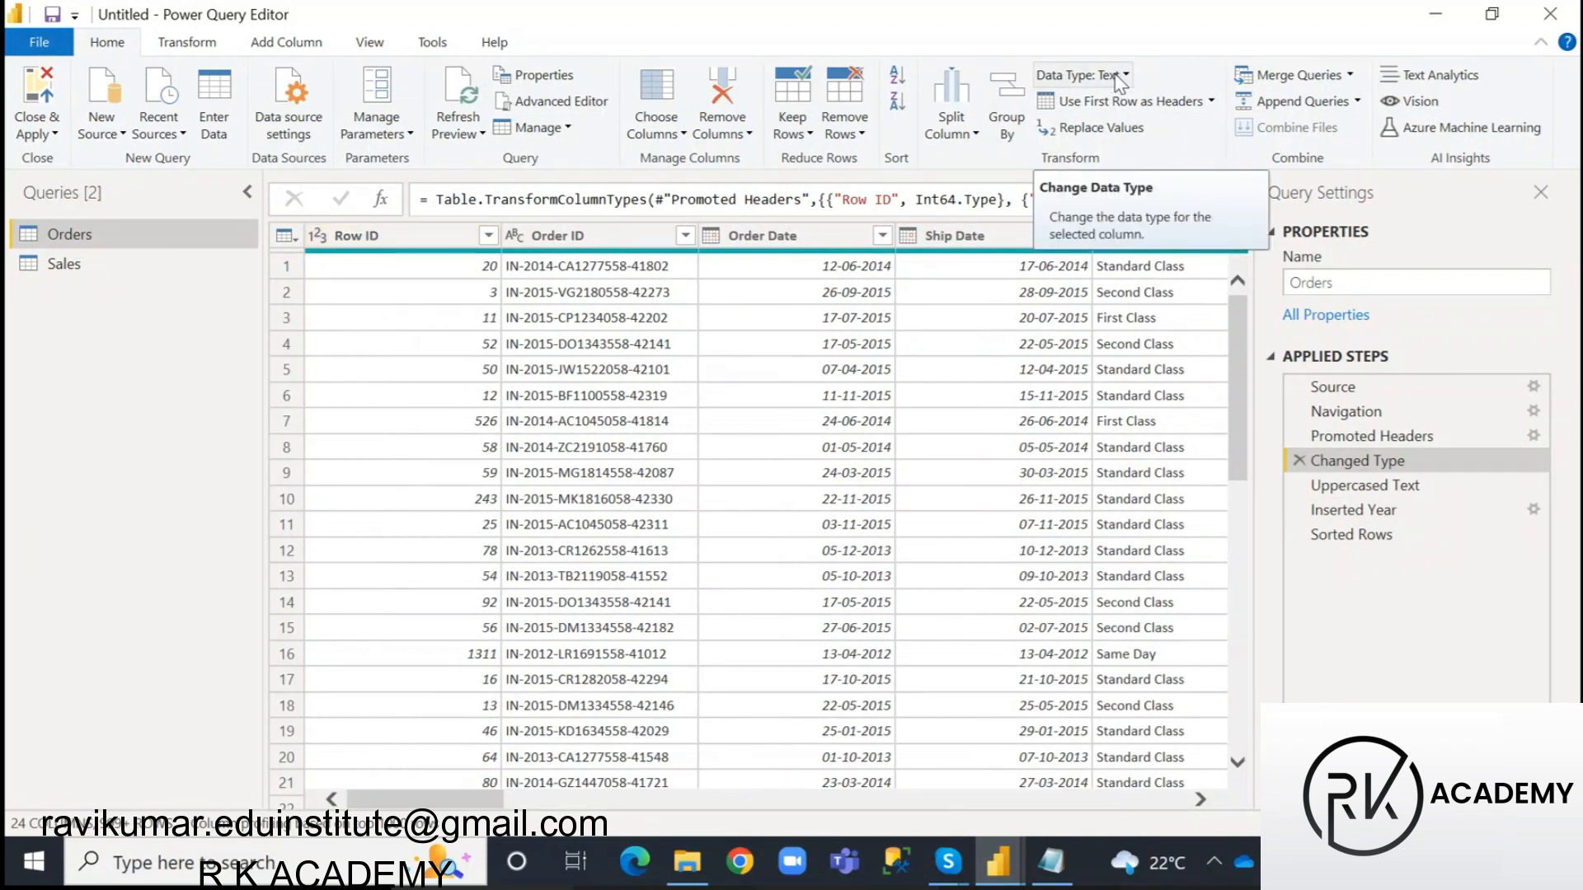
left_click(363, 235)
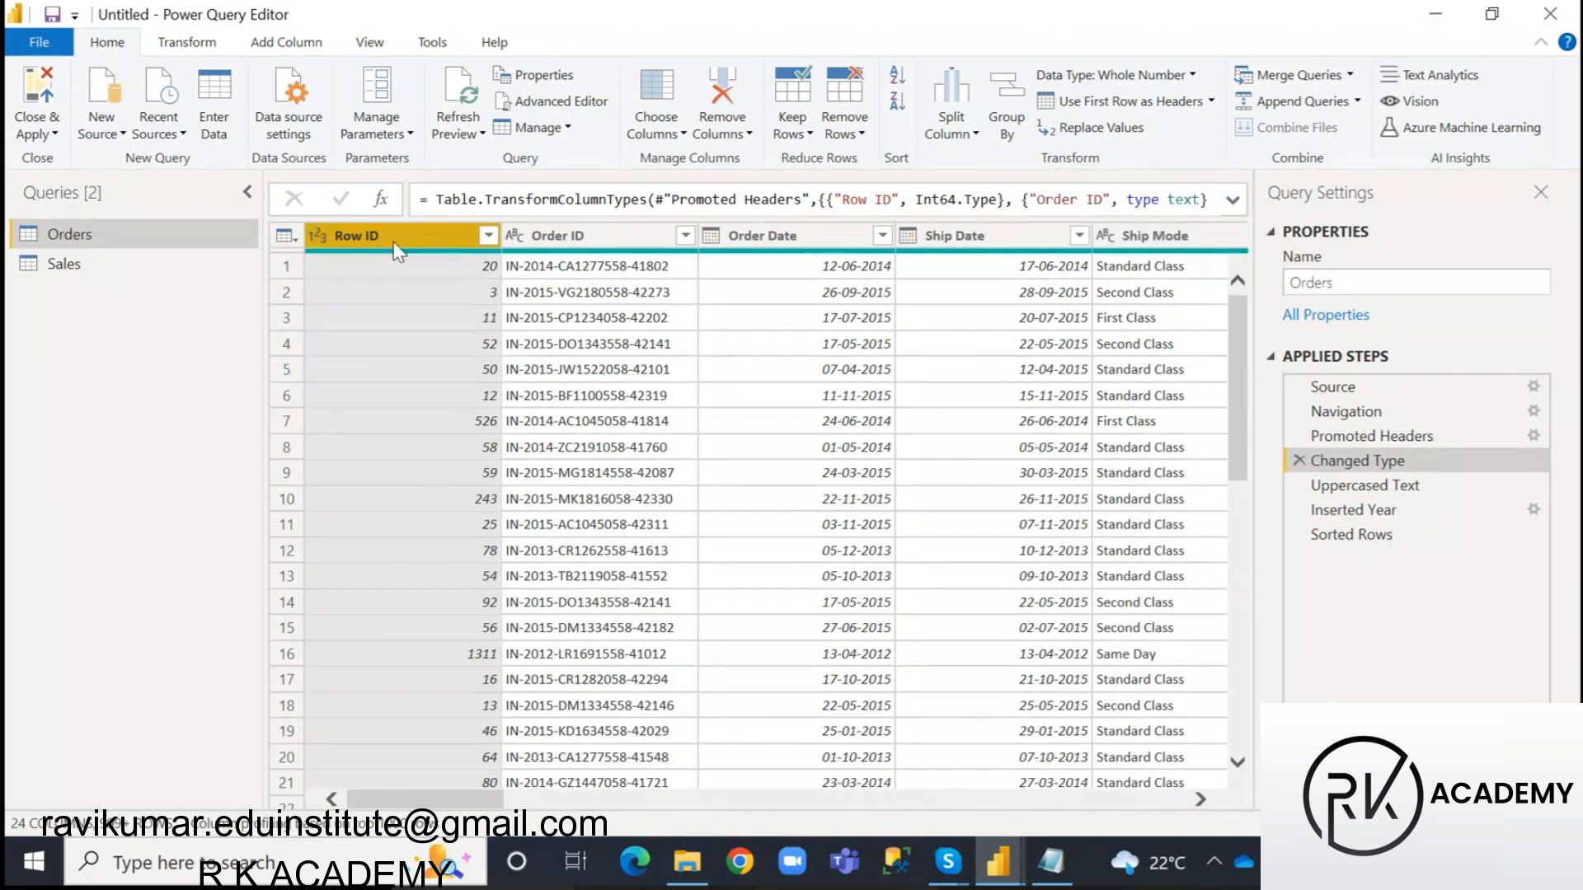
left_click(517, 240)
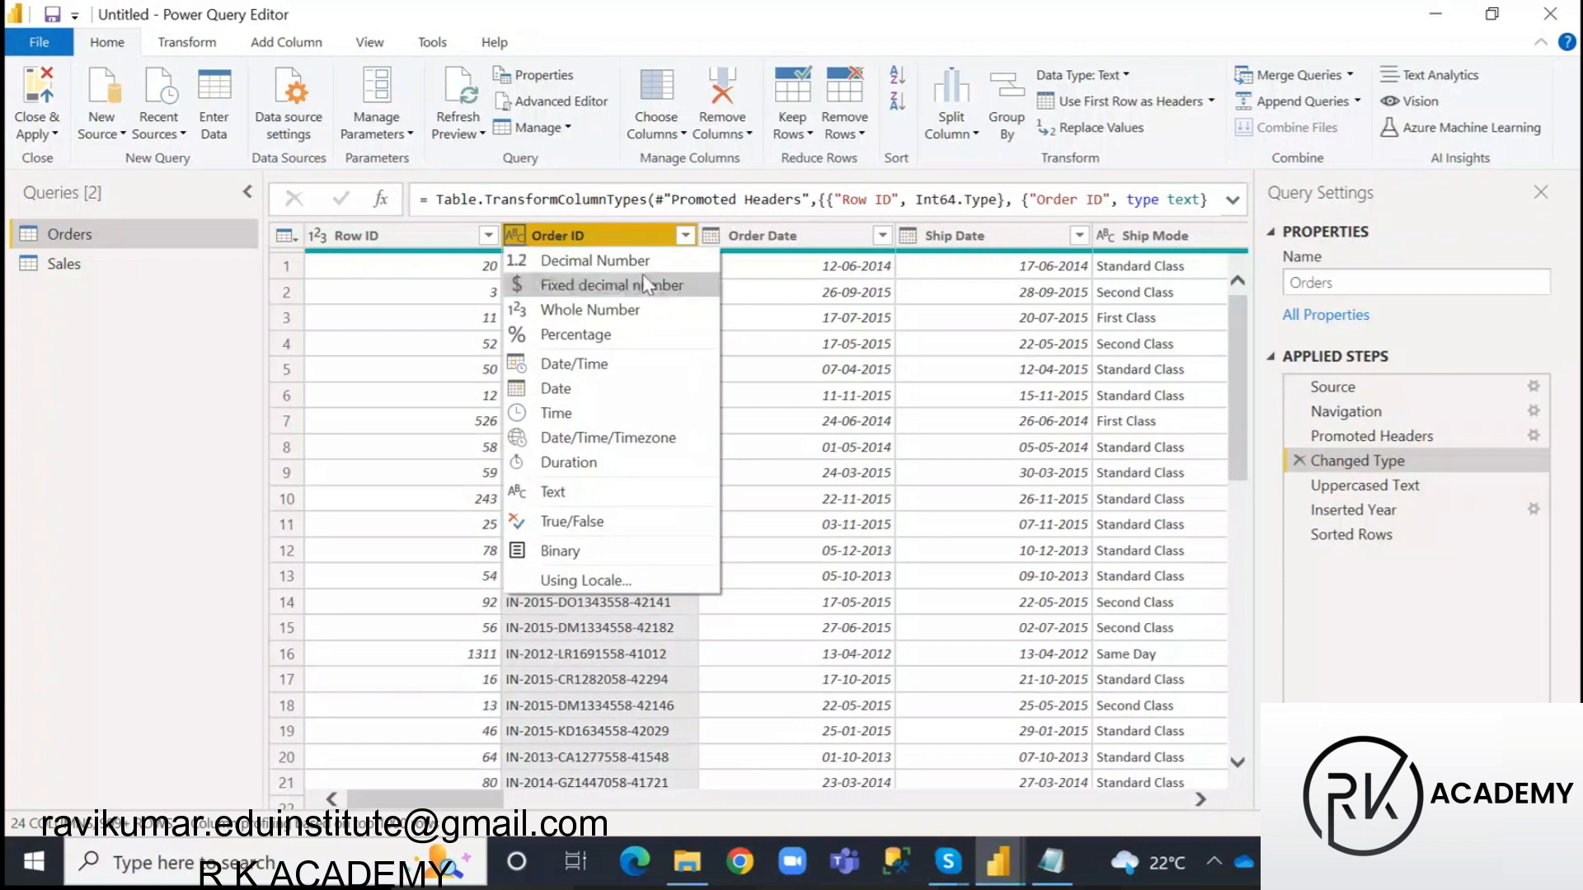
left_click(517, 240)
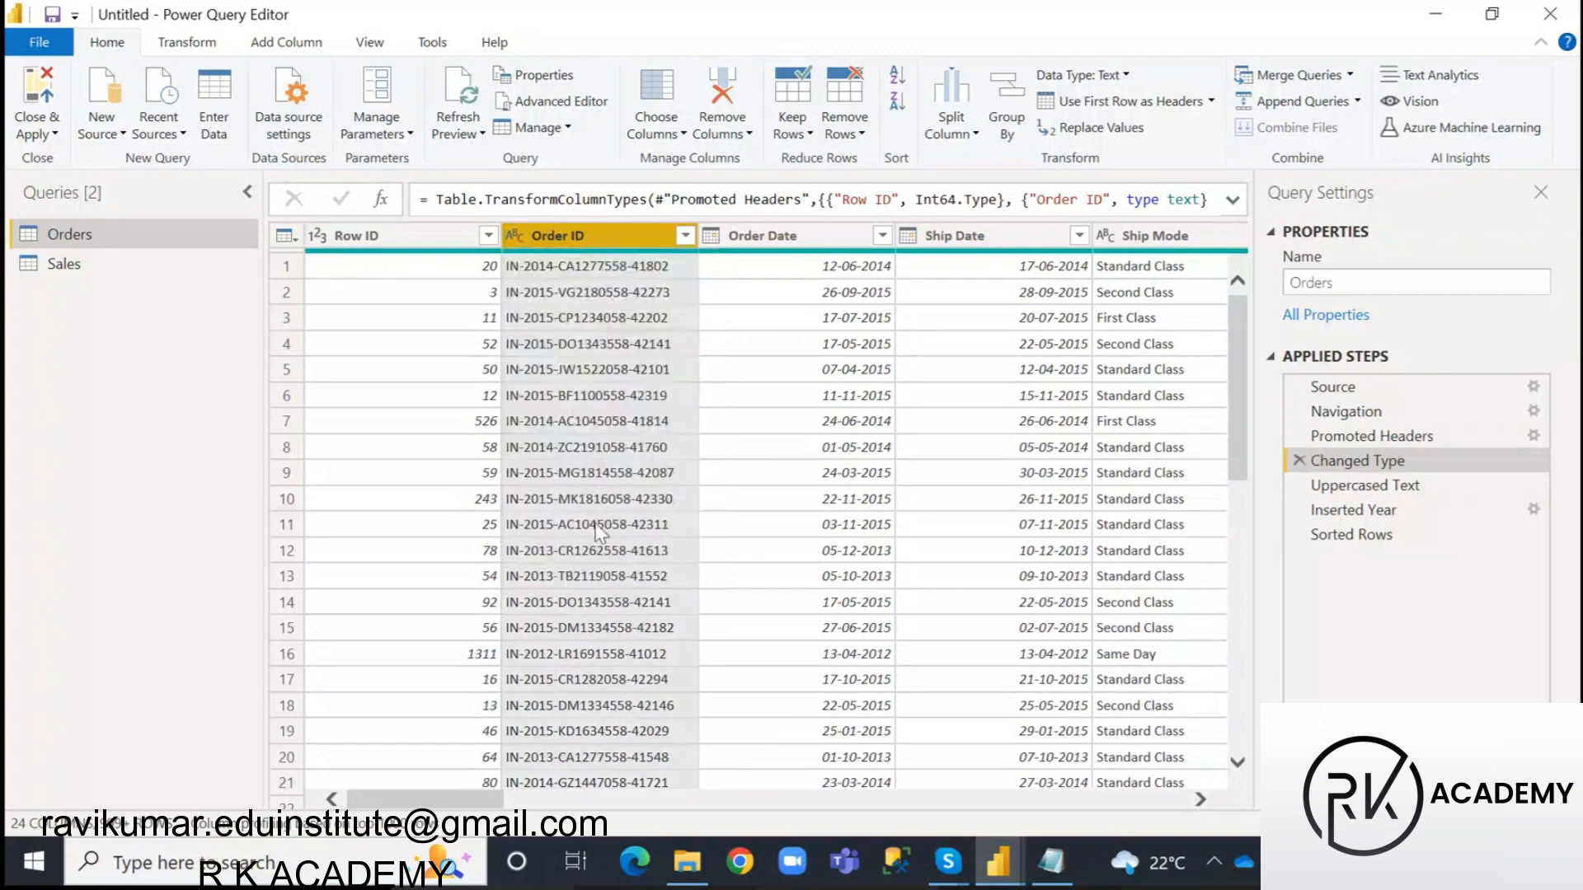
left_click(808, 239)
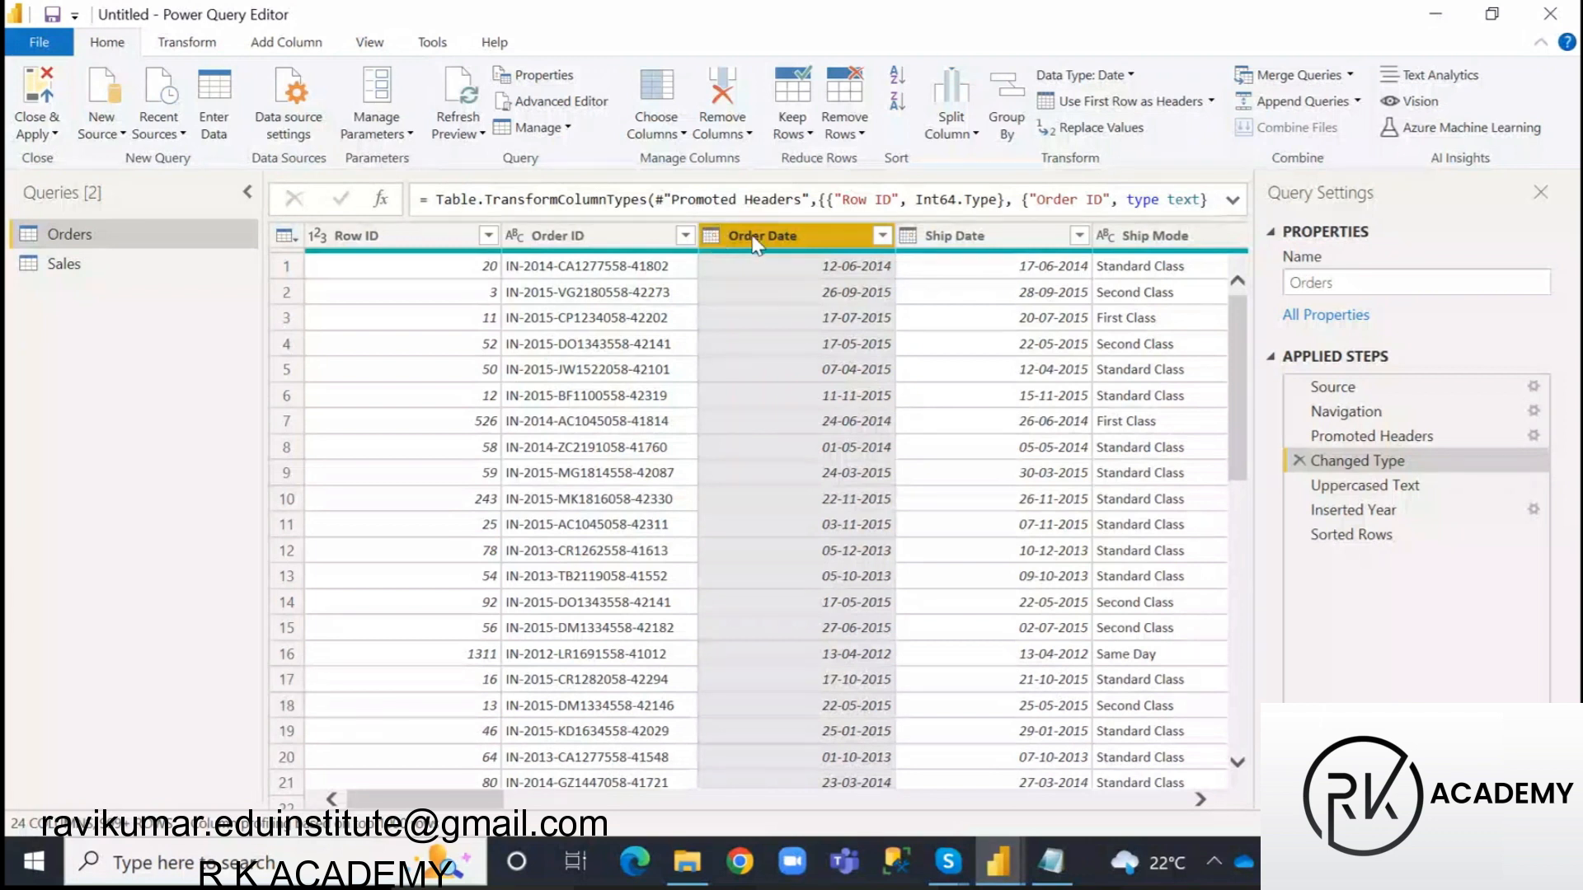
left_click(960, 239)
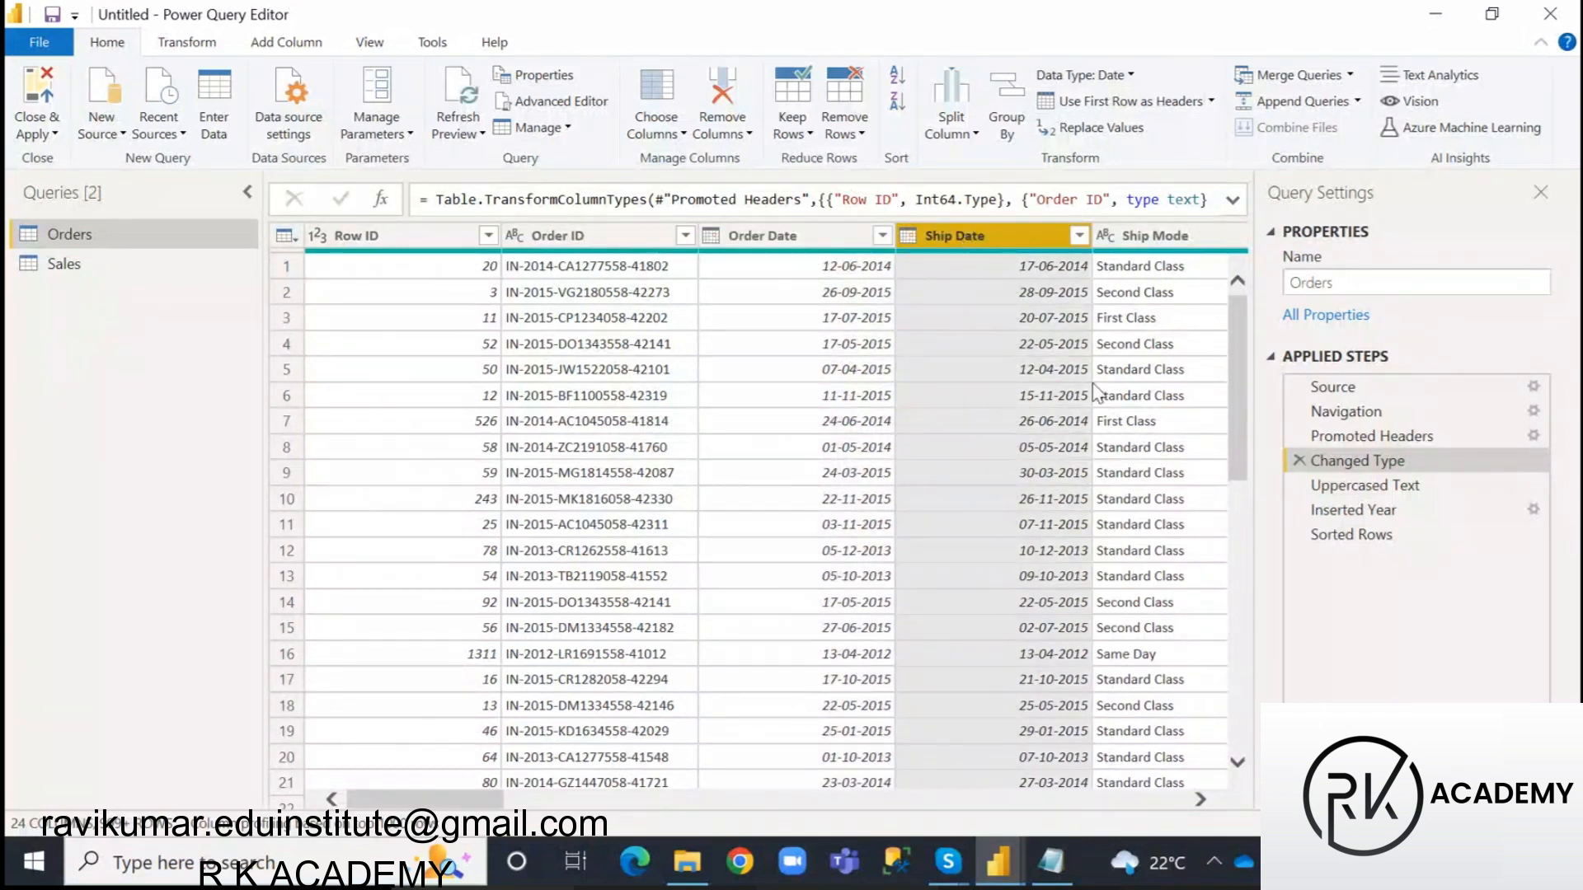
mouse_move(979, 262)
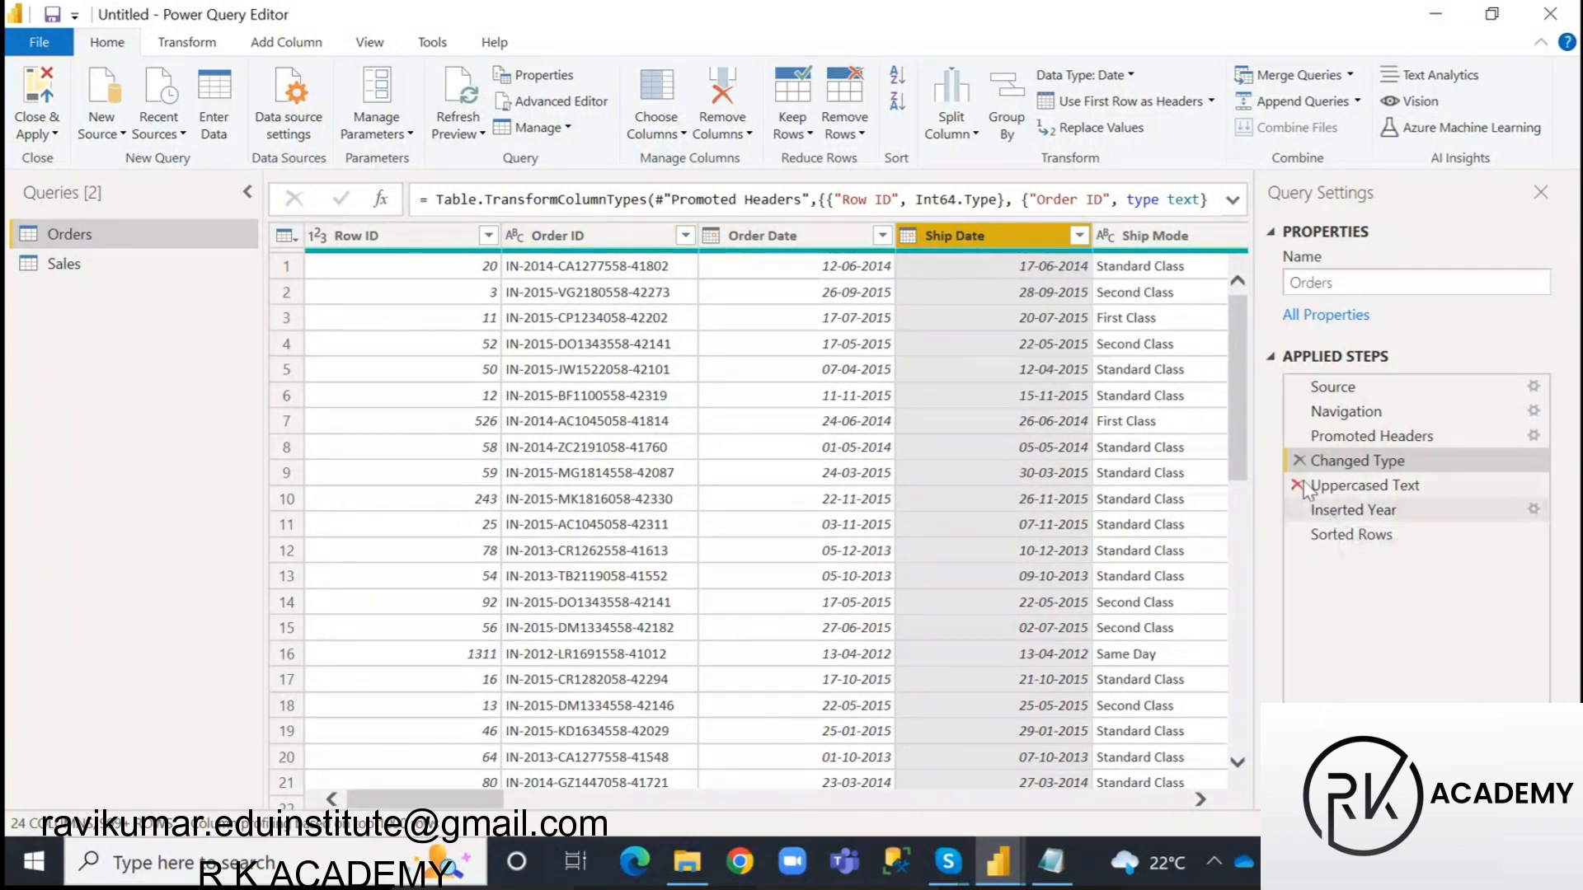
- Delete the Sorted Rows, Inserted Year, Uppercased Text and Changed Type steps from the Orders query and apply the changes without closing the editor
left_click(1299, 534)
left_click(1298, 509)
left_click(1298, 485)
left_click(1300, 460)
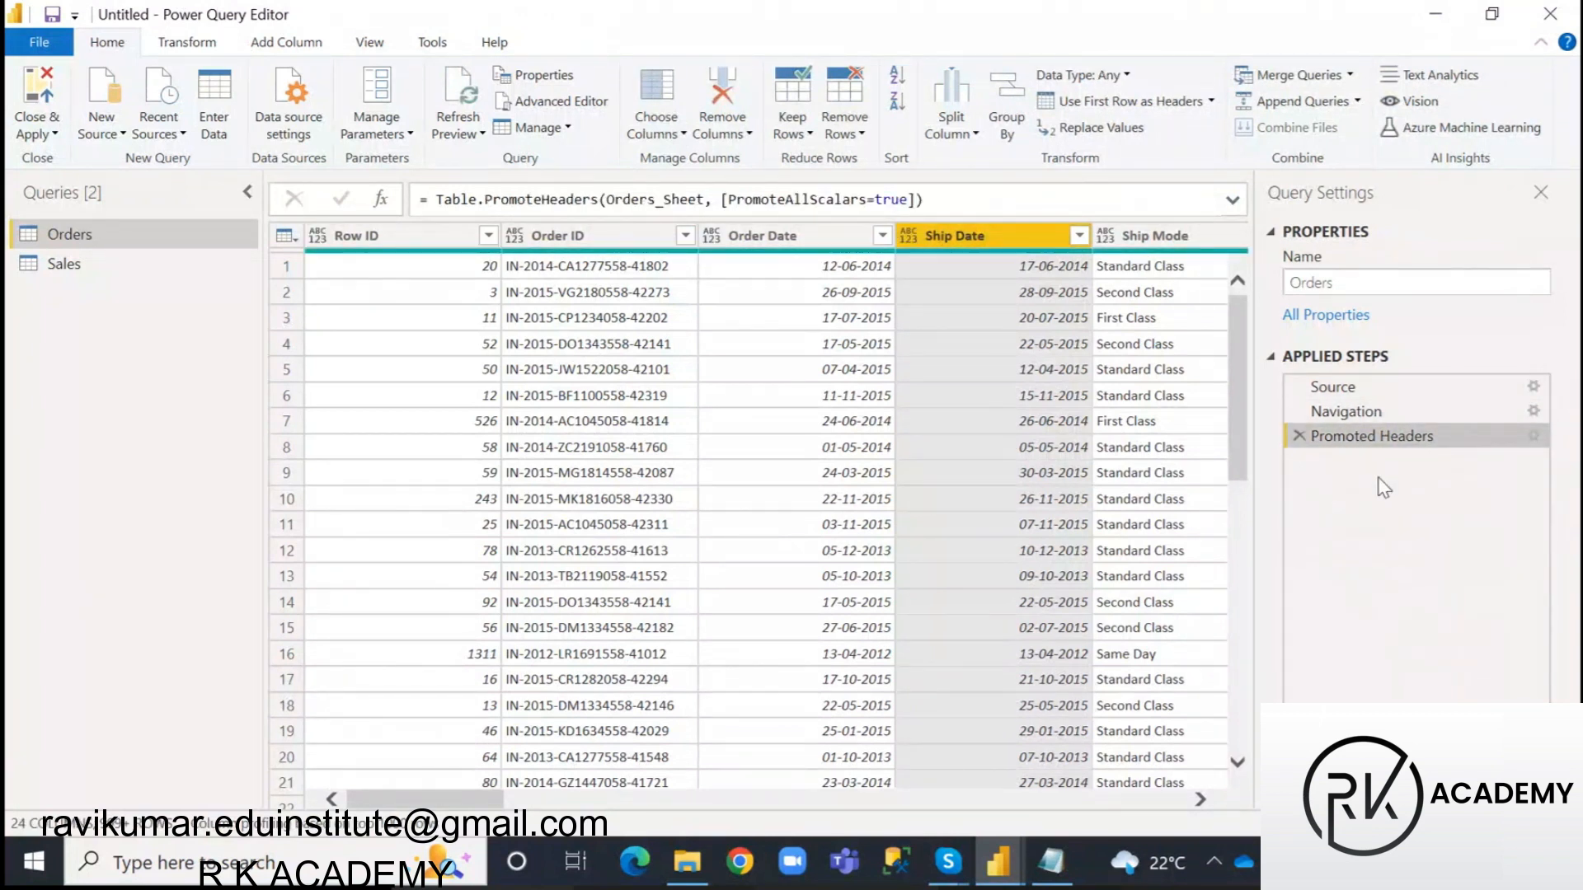
left_click(45, 132)
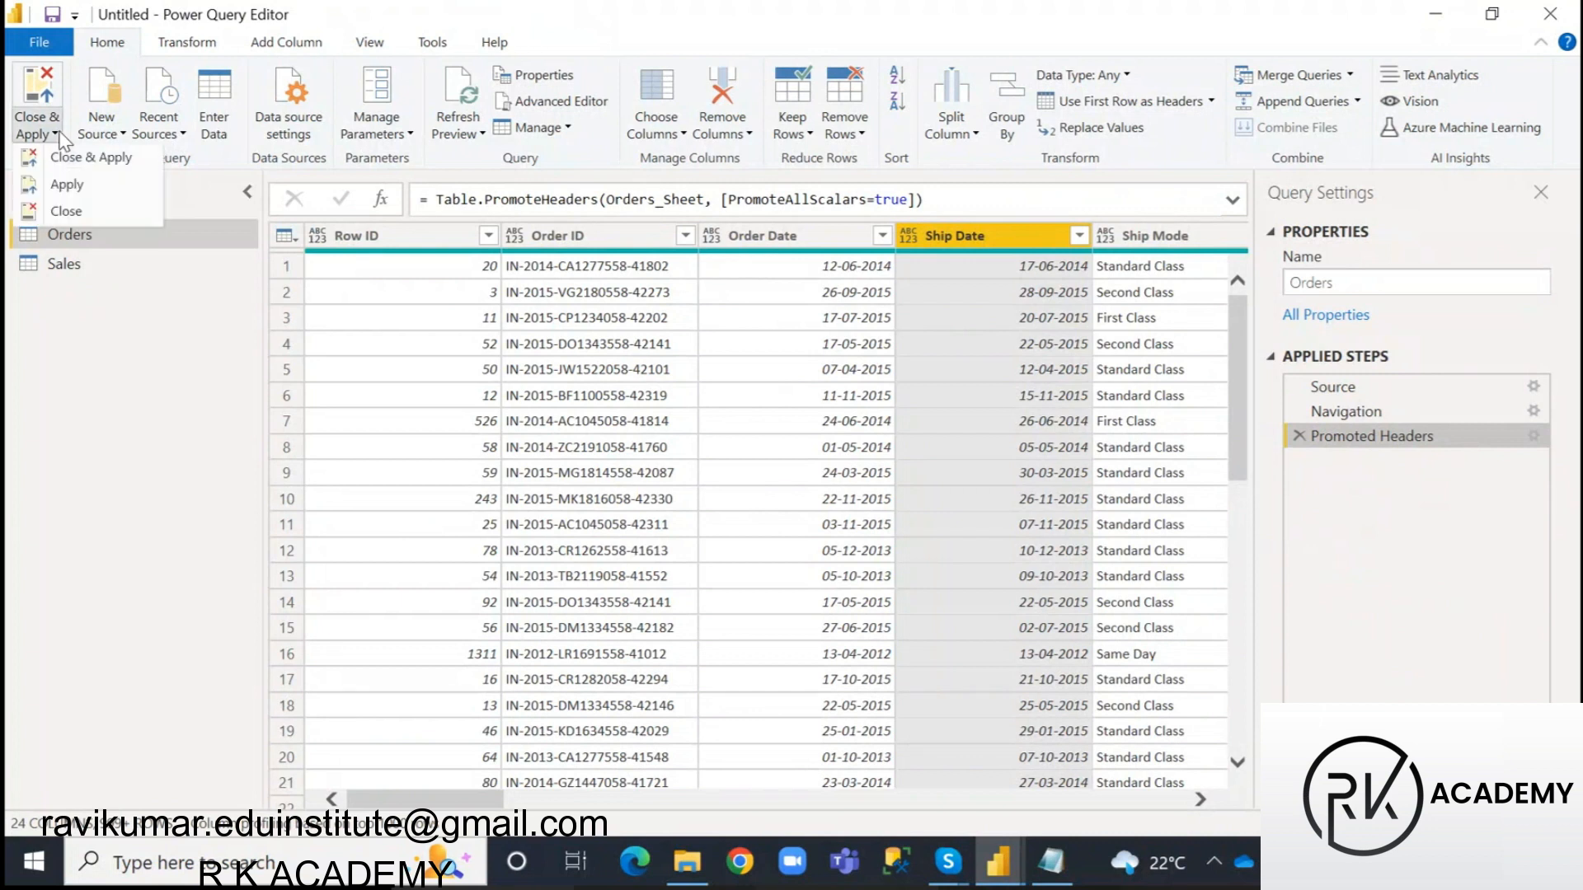
left_click(76, 178)
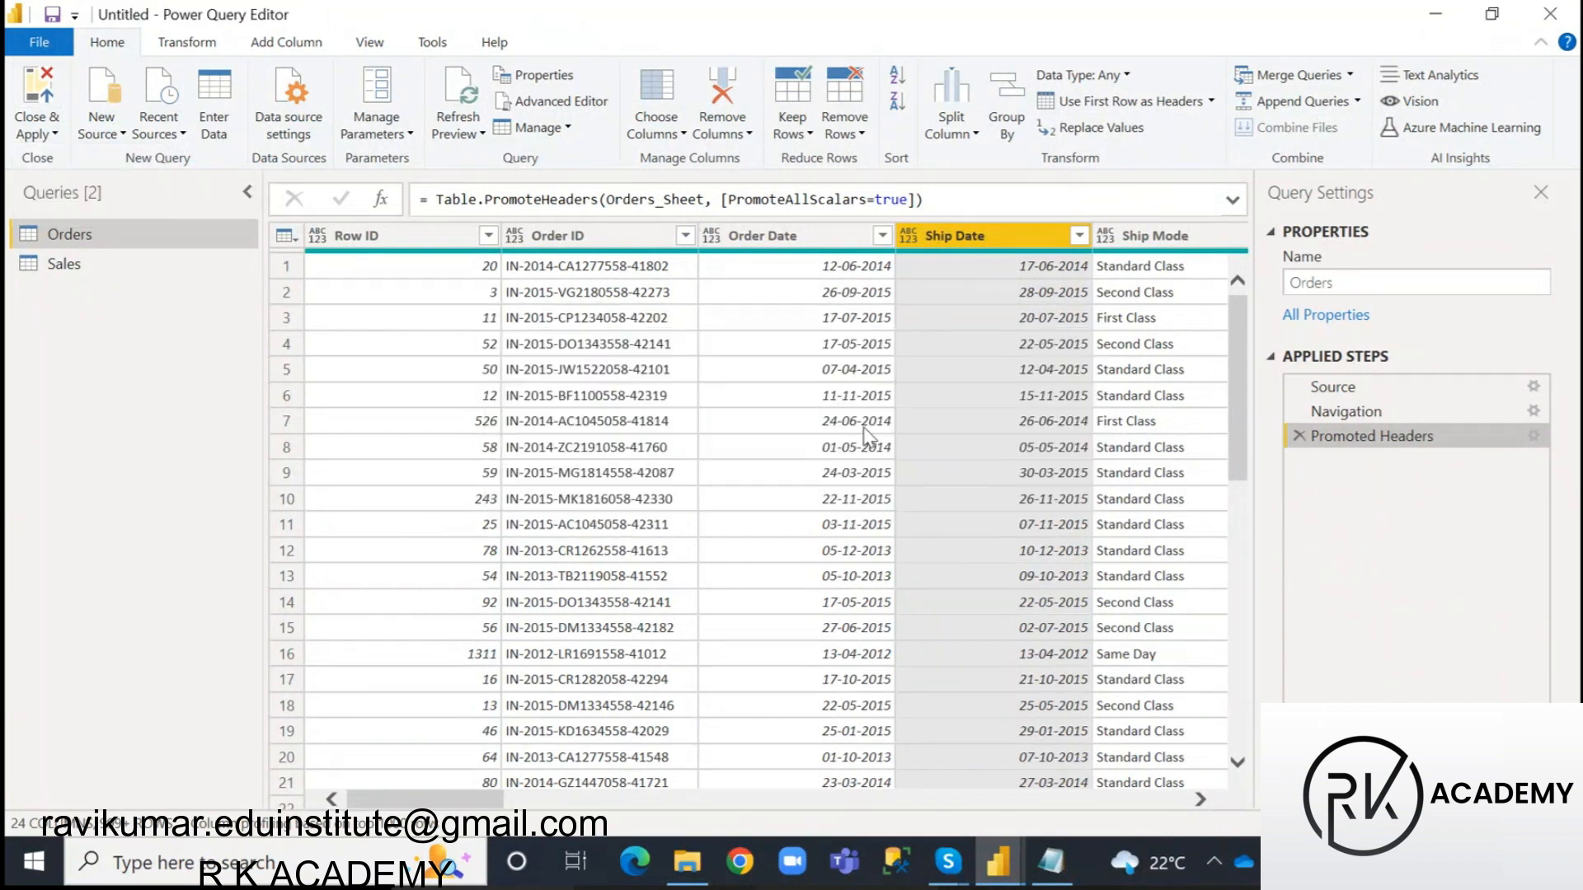
- Inspect the datatype icons across the Orders columns, from Row ID through Ship Date to Sales, Quantity and Discount
left_click(371, 236)
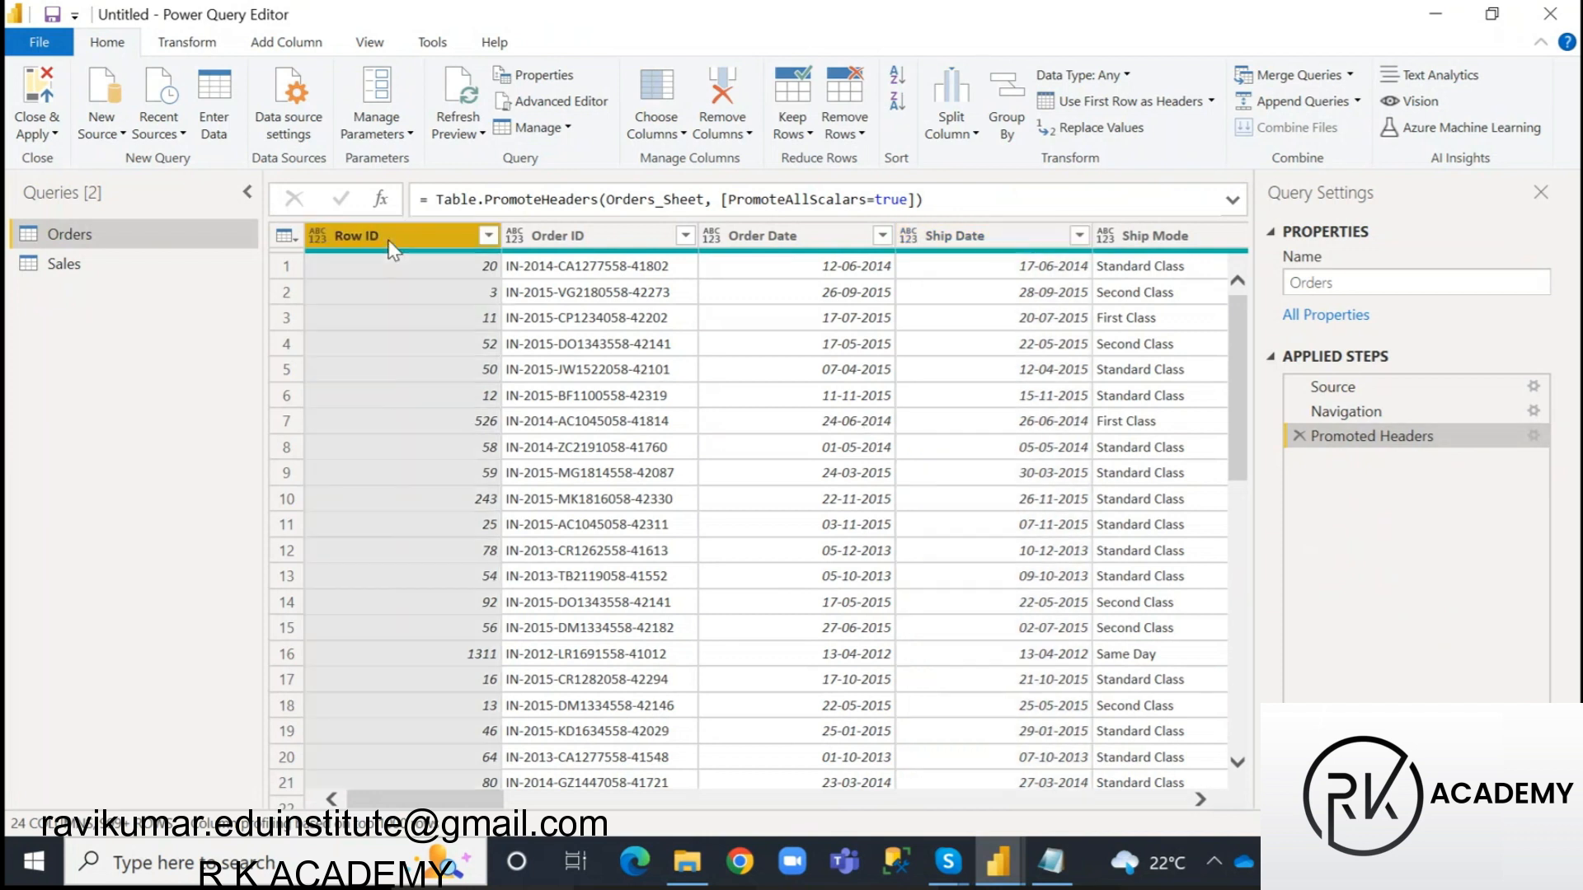
left_click(578, 238)
left_click(776, 238)
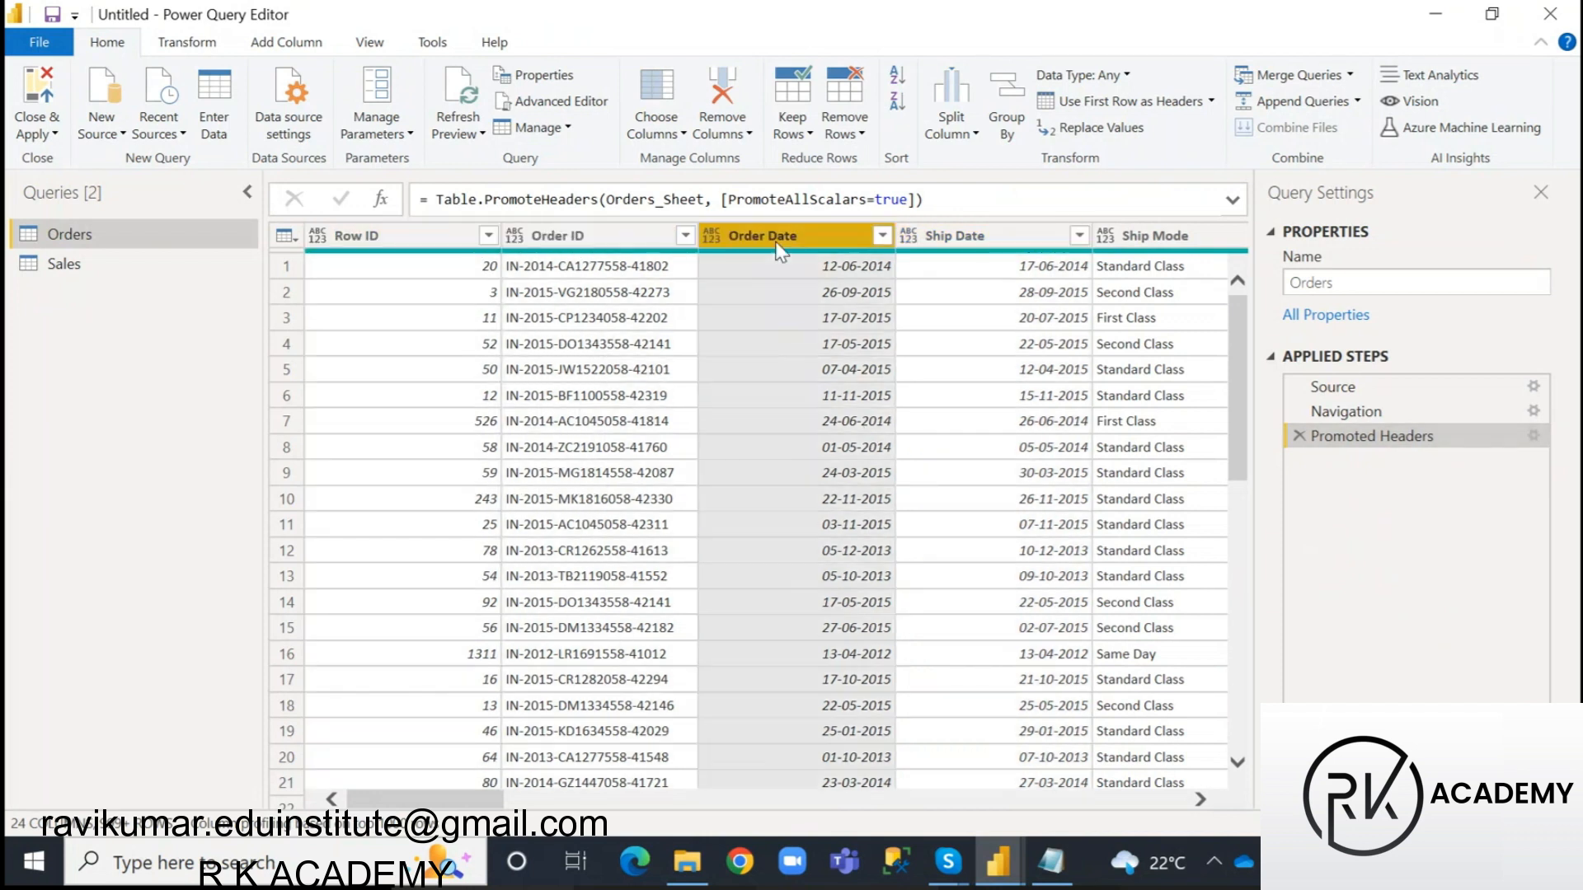
left_click(944, 241)
left_click(462, 783)
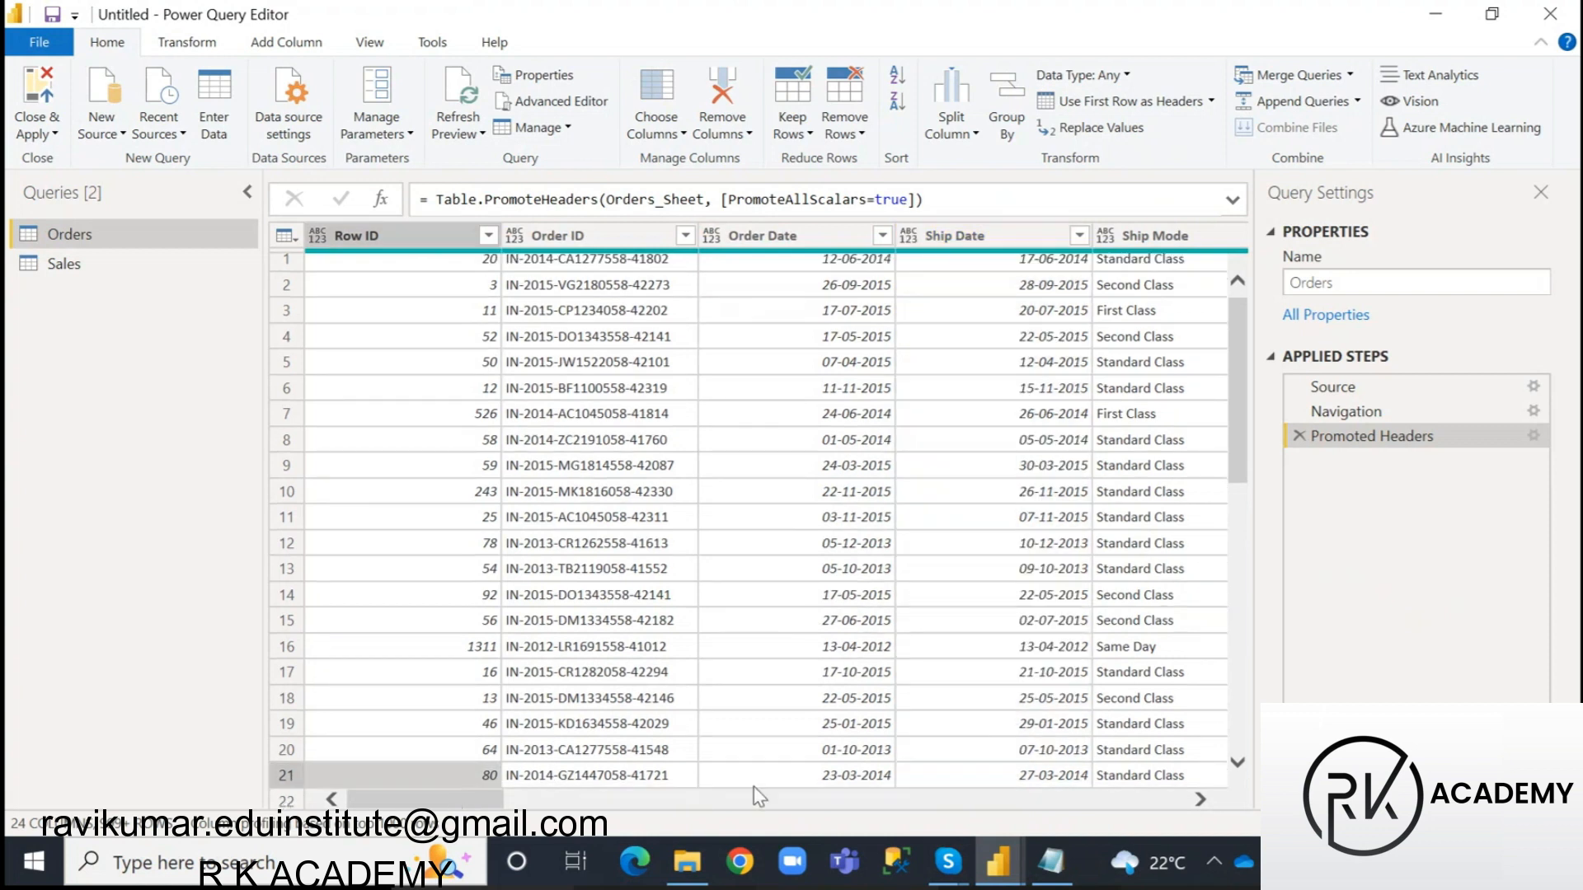
left_click_drag(400, 804, 993, 804)
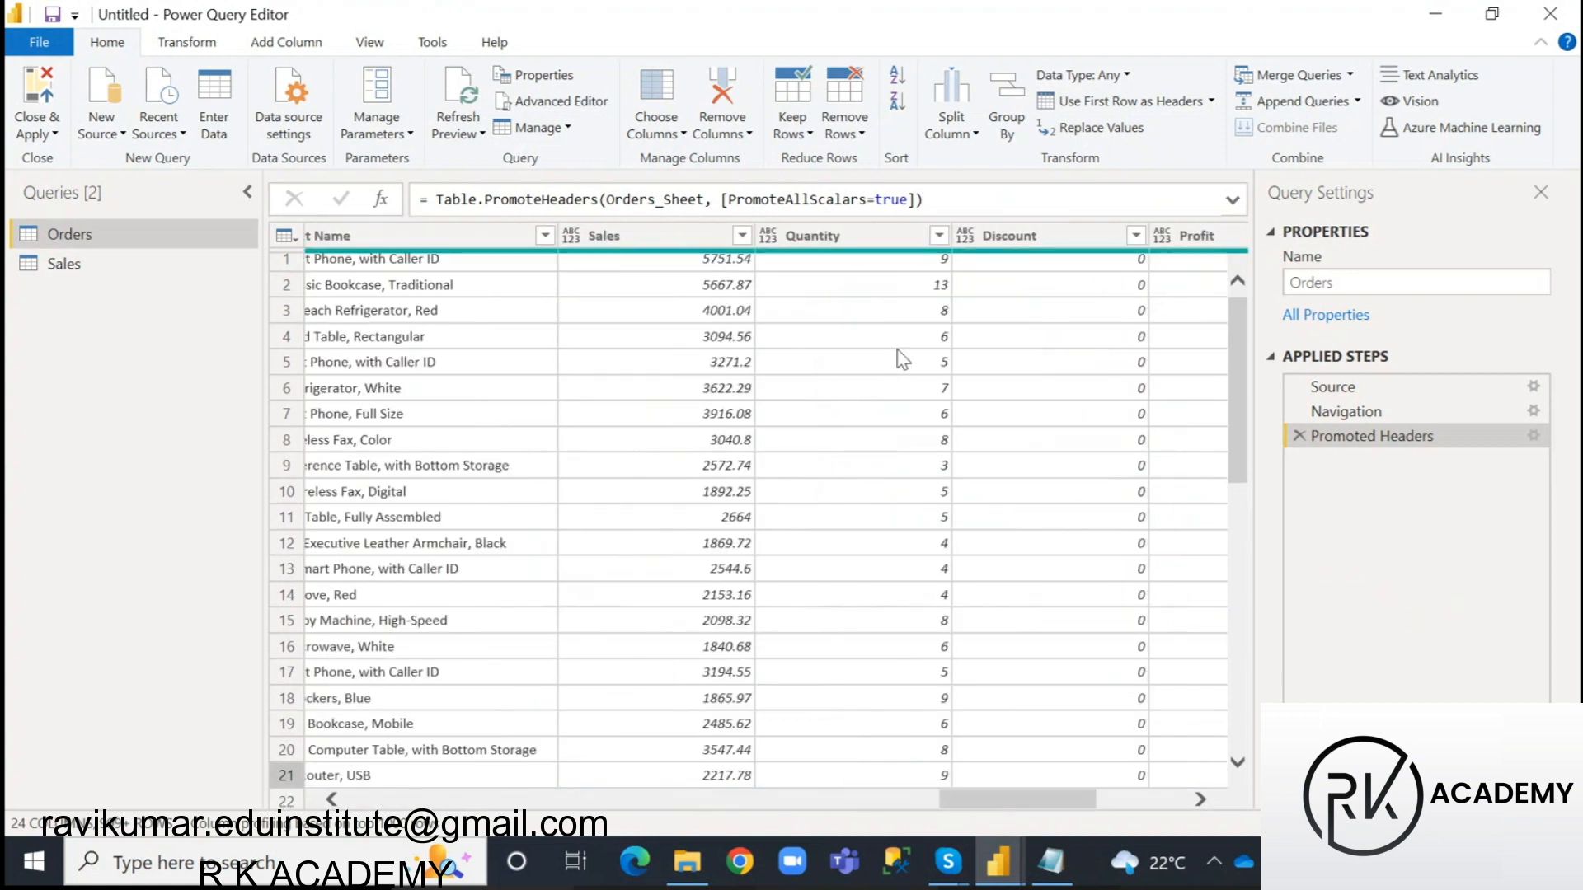
- Switch to Power BI Desktop and examine the Sales table's columns in the data view and its expanded field list
left_click(1010, 863)
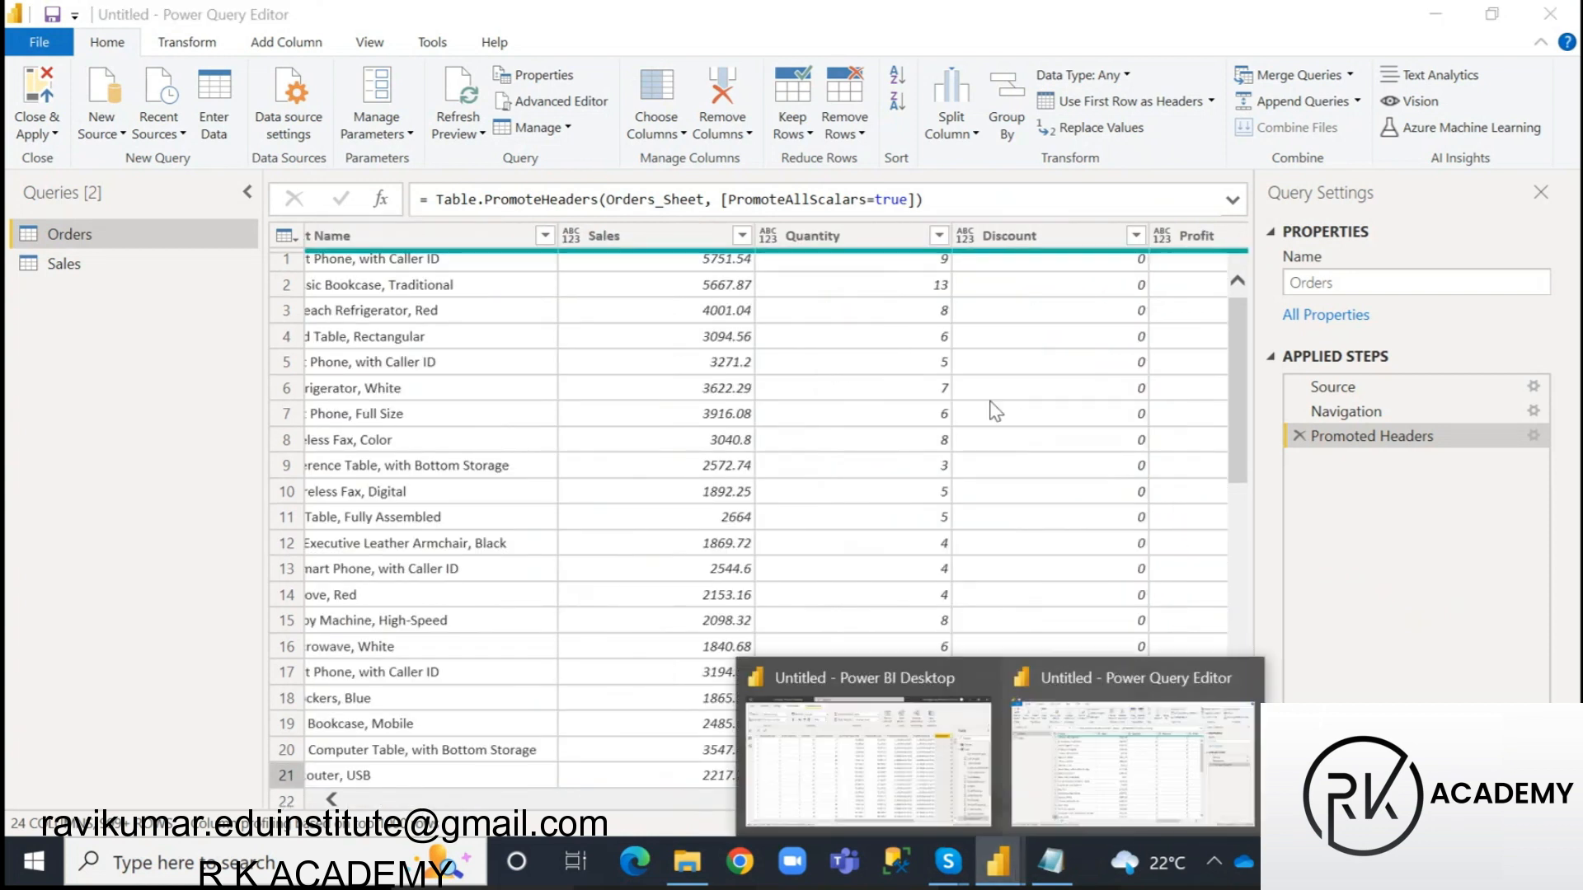
left_click(837, 788)
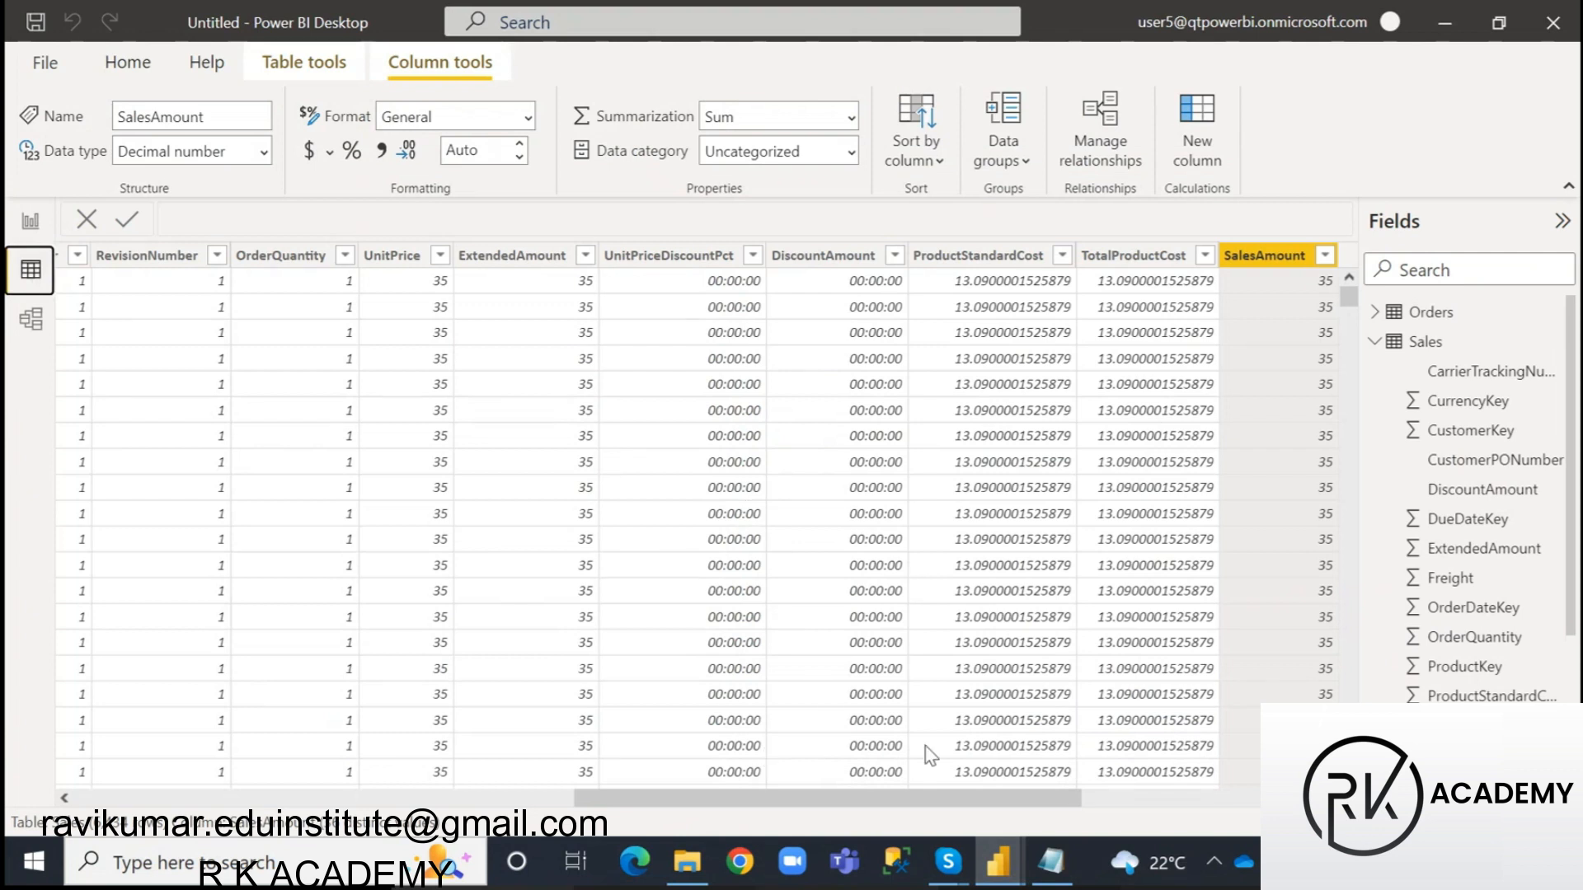
left_click_drag(810, 805, 1054, 787)
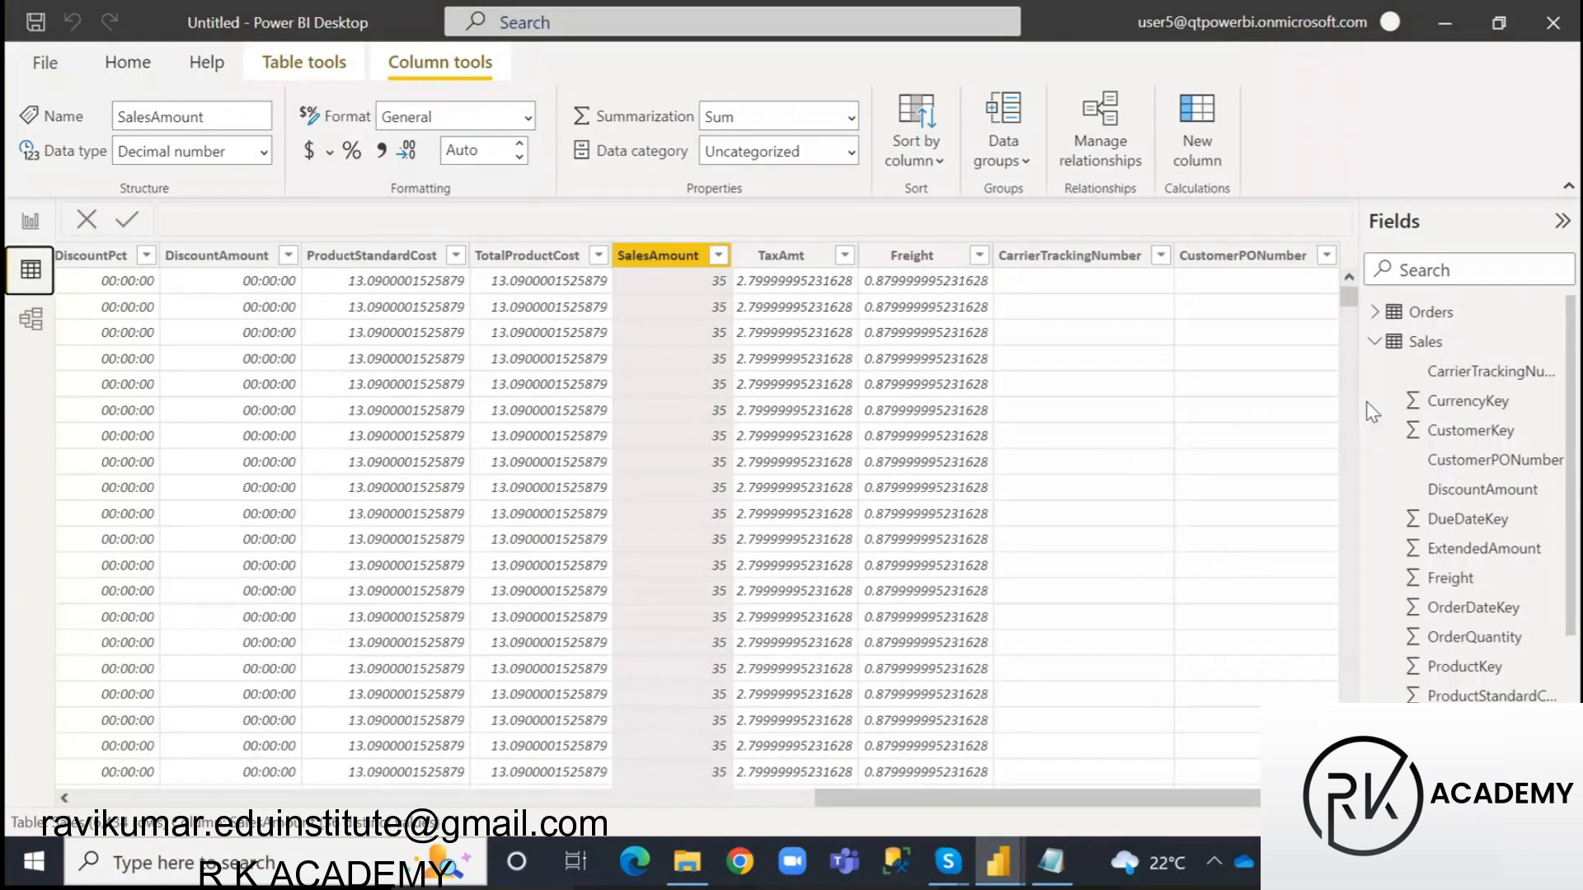
scroll(1429, 629, "down", 2)
scroll(1428, 630, "down", 2)
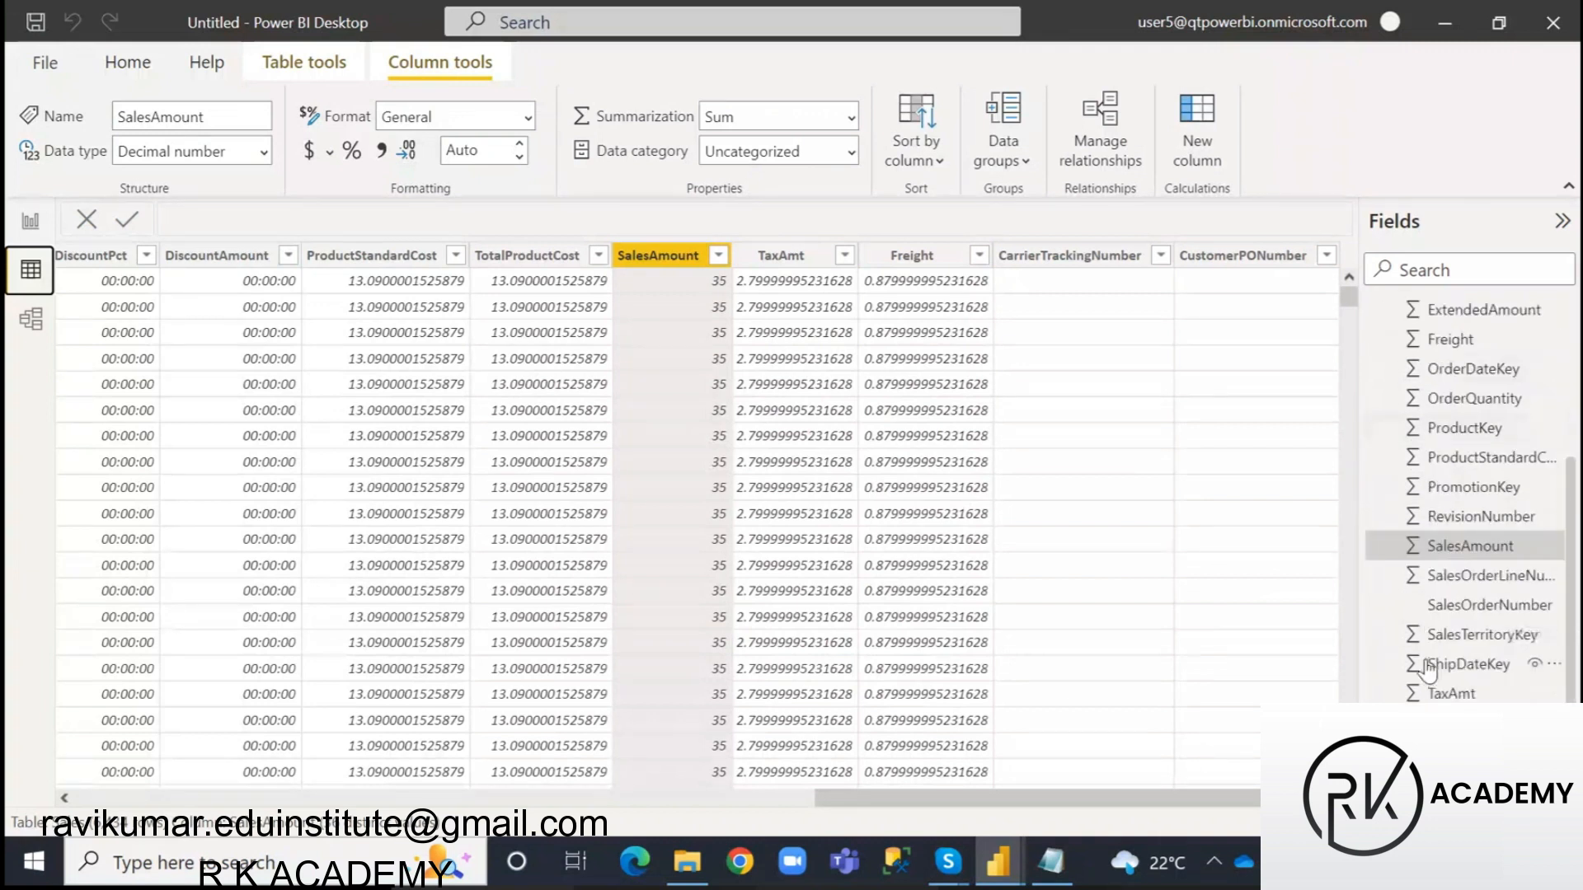
scroll(1412, 404, "up", 4)
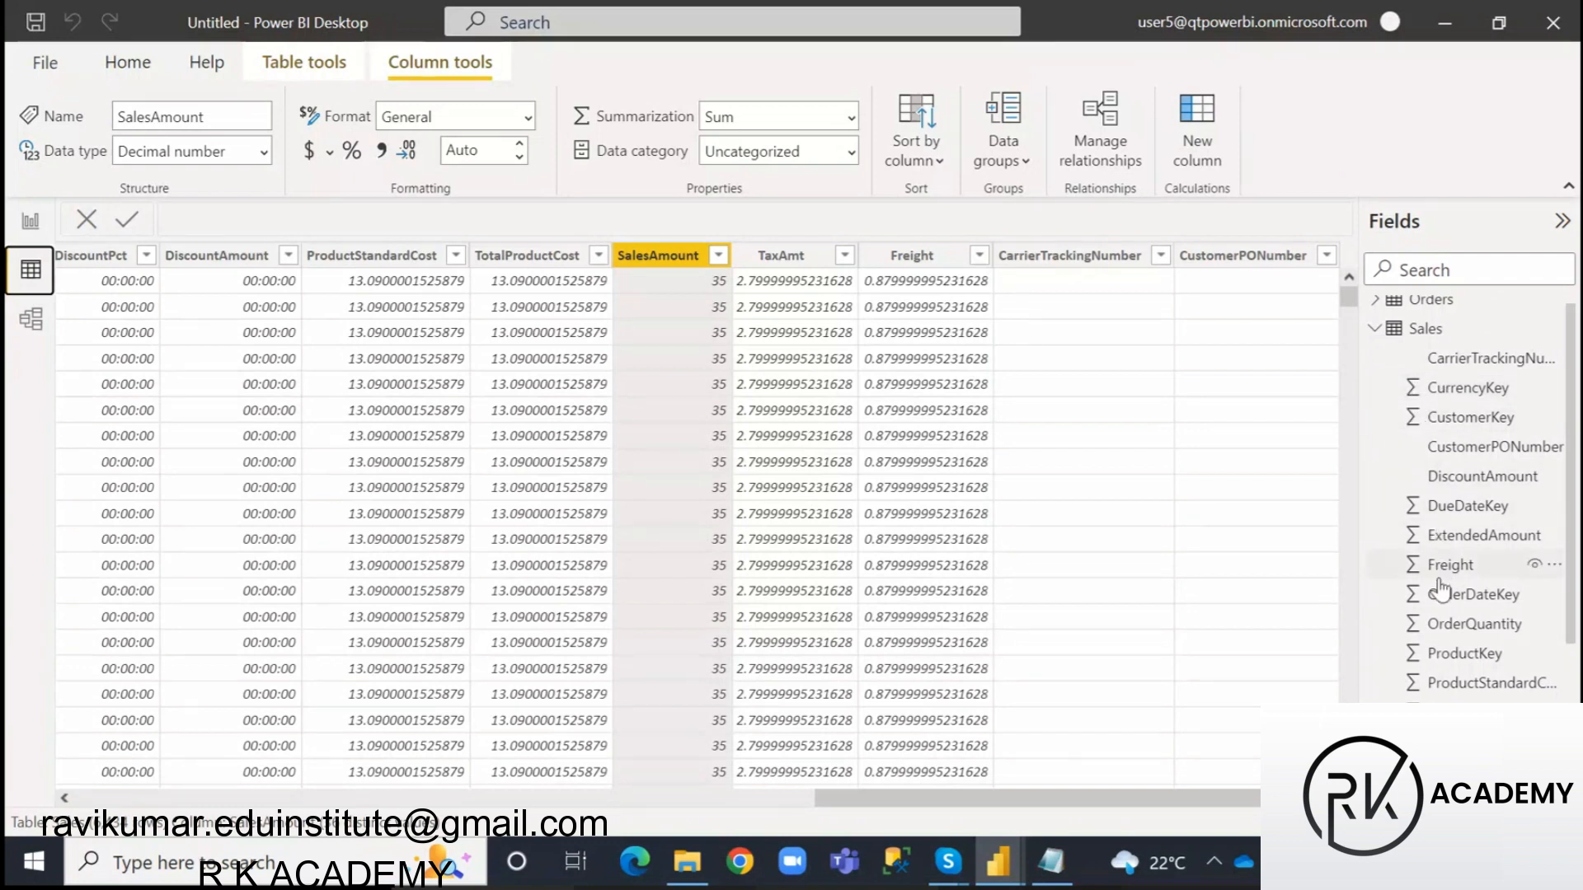
scroll(1418, 610, "down", 4)
scroll(1422, 652, "up", 4)
scroll(1422, 652, "up", 1)
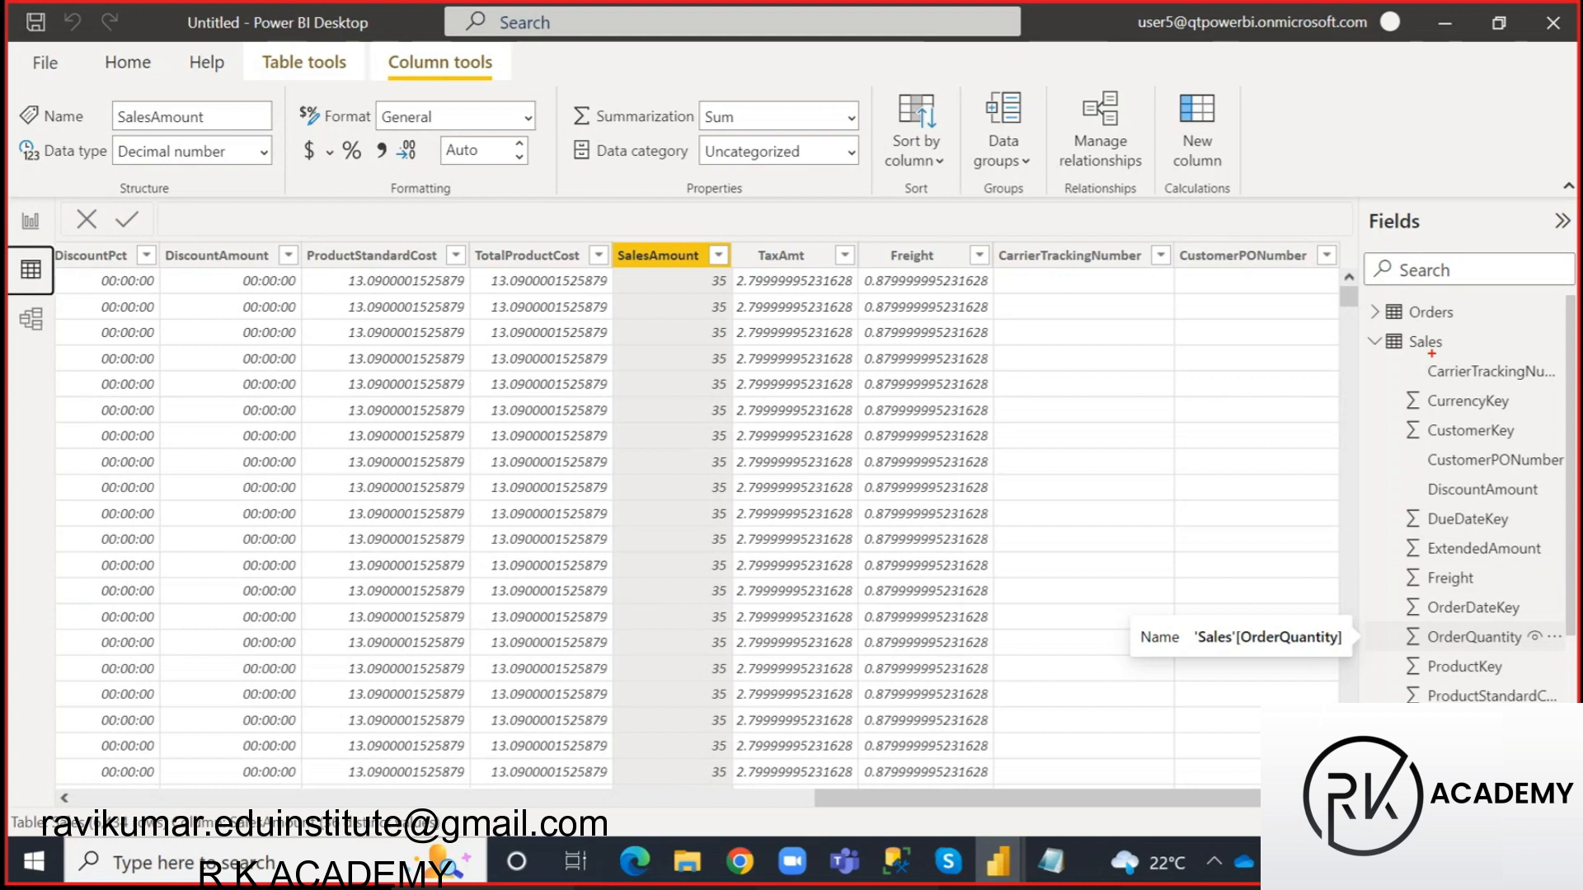
- Mark the Sales fields with and without the summation symbol, from CarrierTrackingNumber through the numeric fields, and clear the annotations
mouse_move(1425, 360)
left_mouse_down()
mouse_move(1452, 383)
mouse_move(1555, 387)
left_mouse_up()
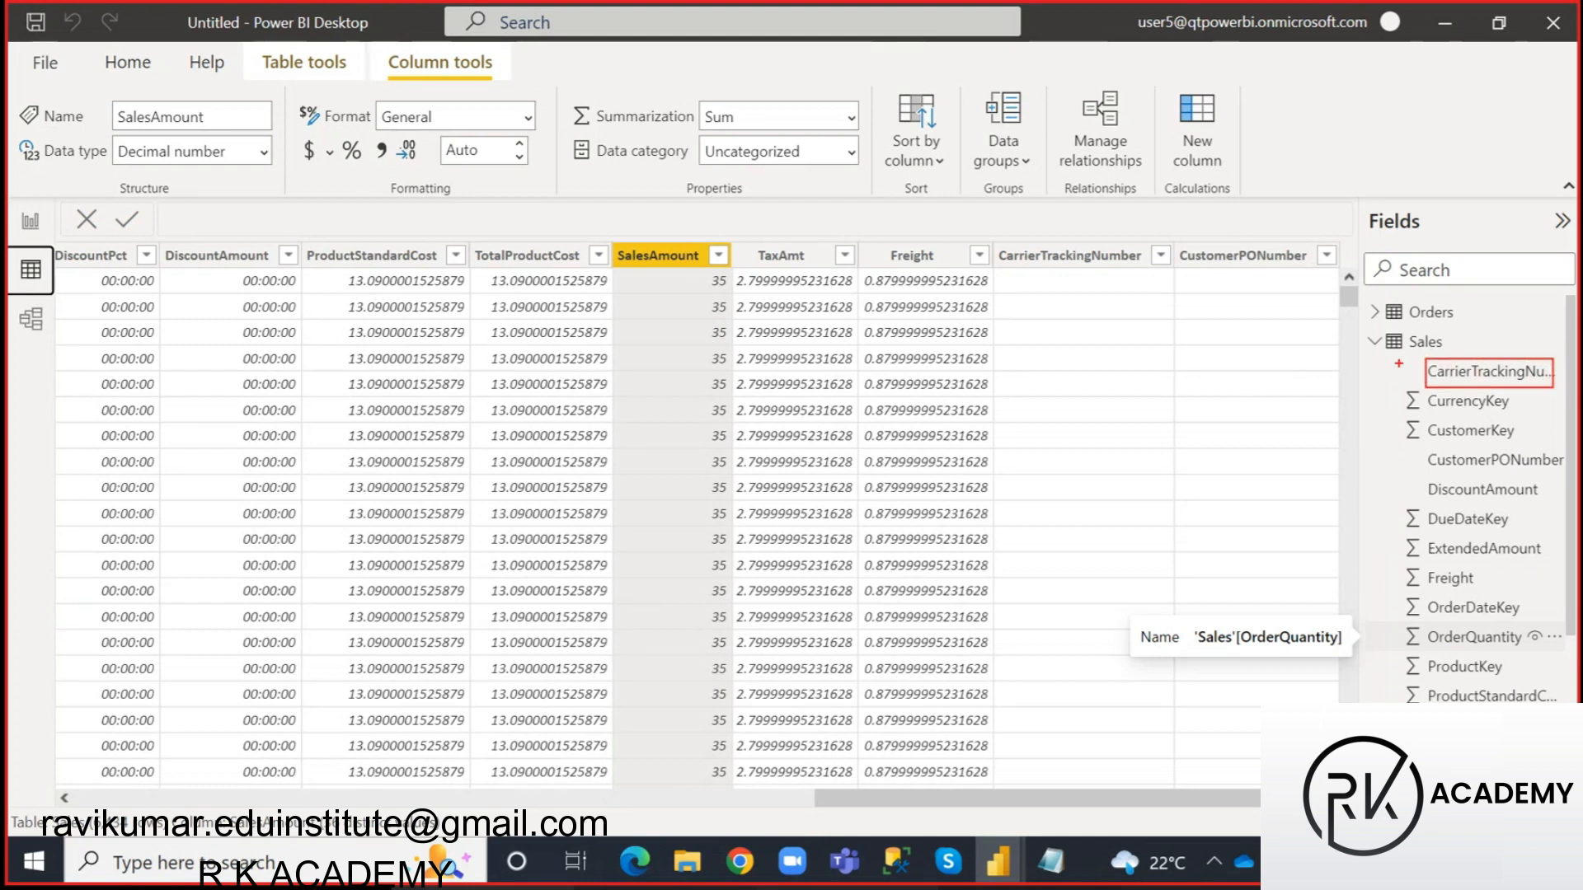
mouse_move(1399, 361)
left_mouse_down()
mouse_move(1475, 433)
mouse_move(1519, 441)
left_mouse_up()
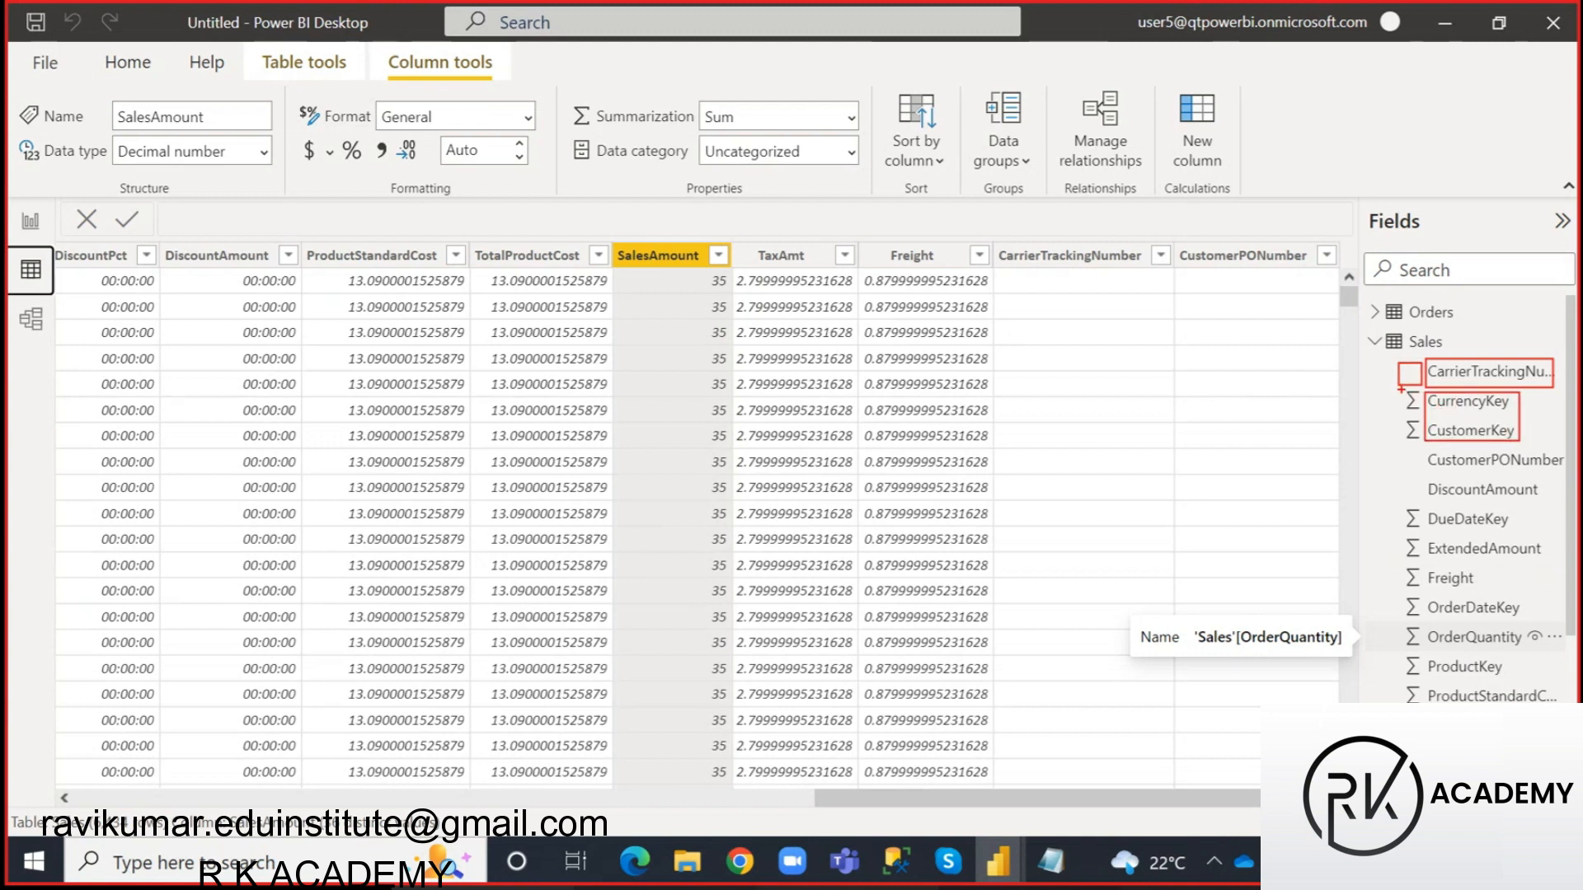
left_click_drag(1402, 390, 1420, 441)
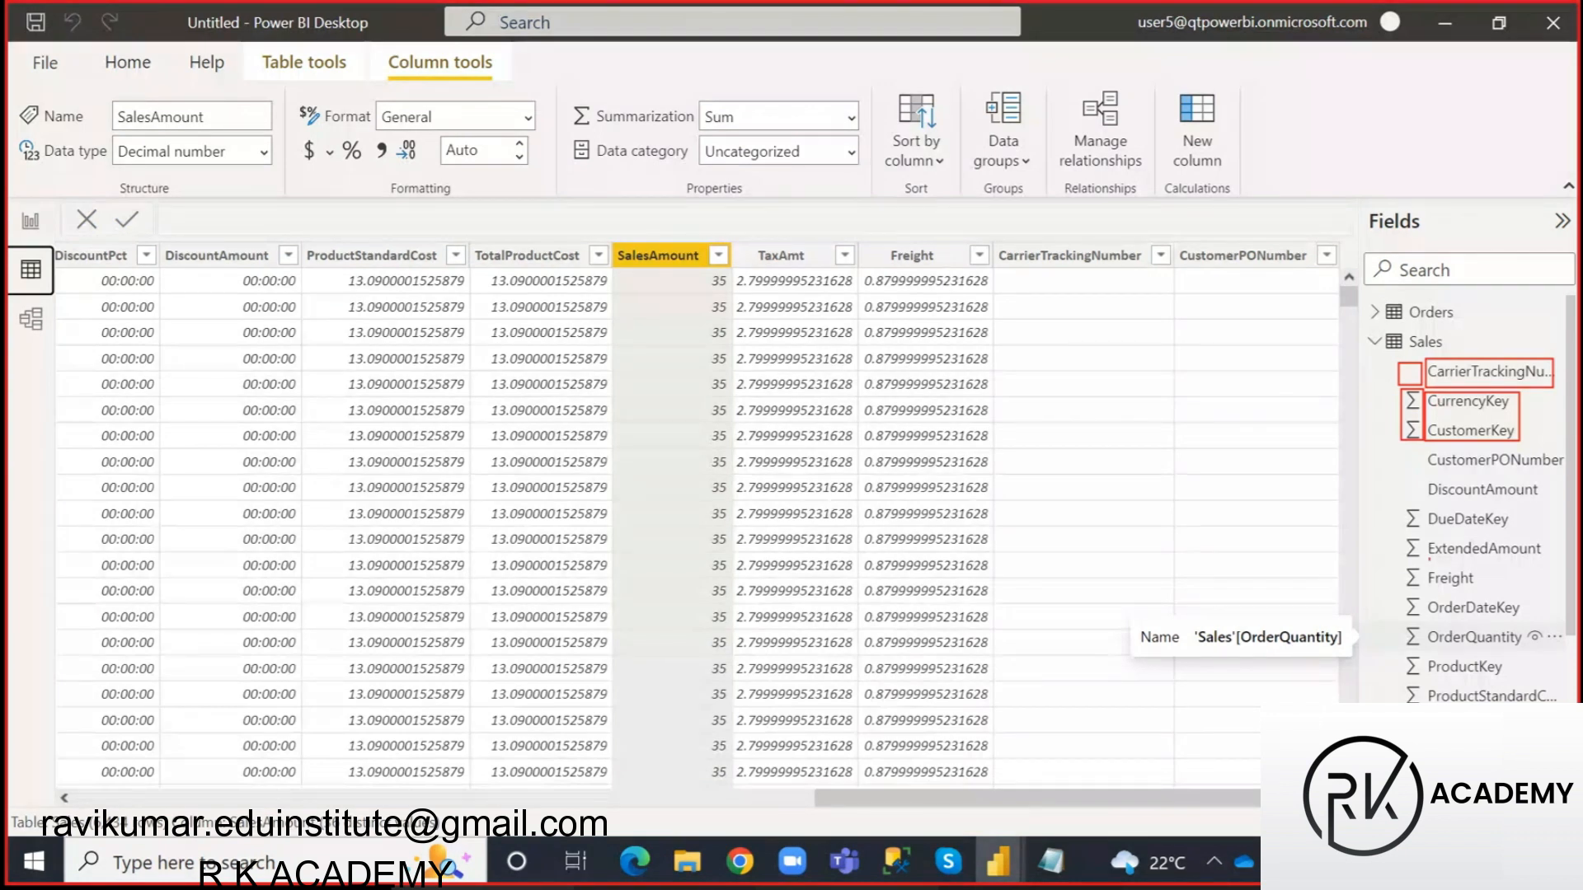
left_click_drag(1398, 505, 1539, 711)
left_click_drag(1396, 450, 1526, 503)
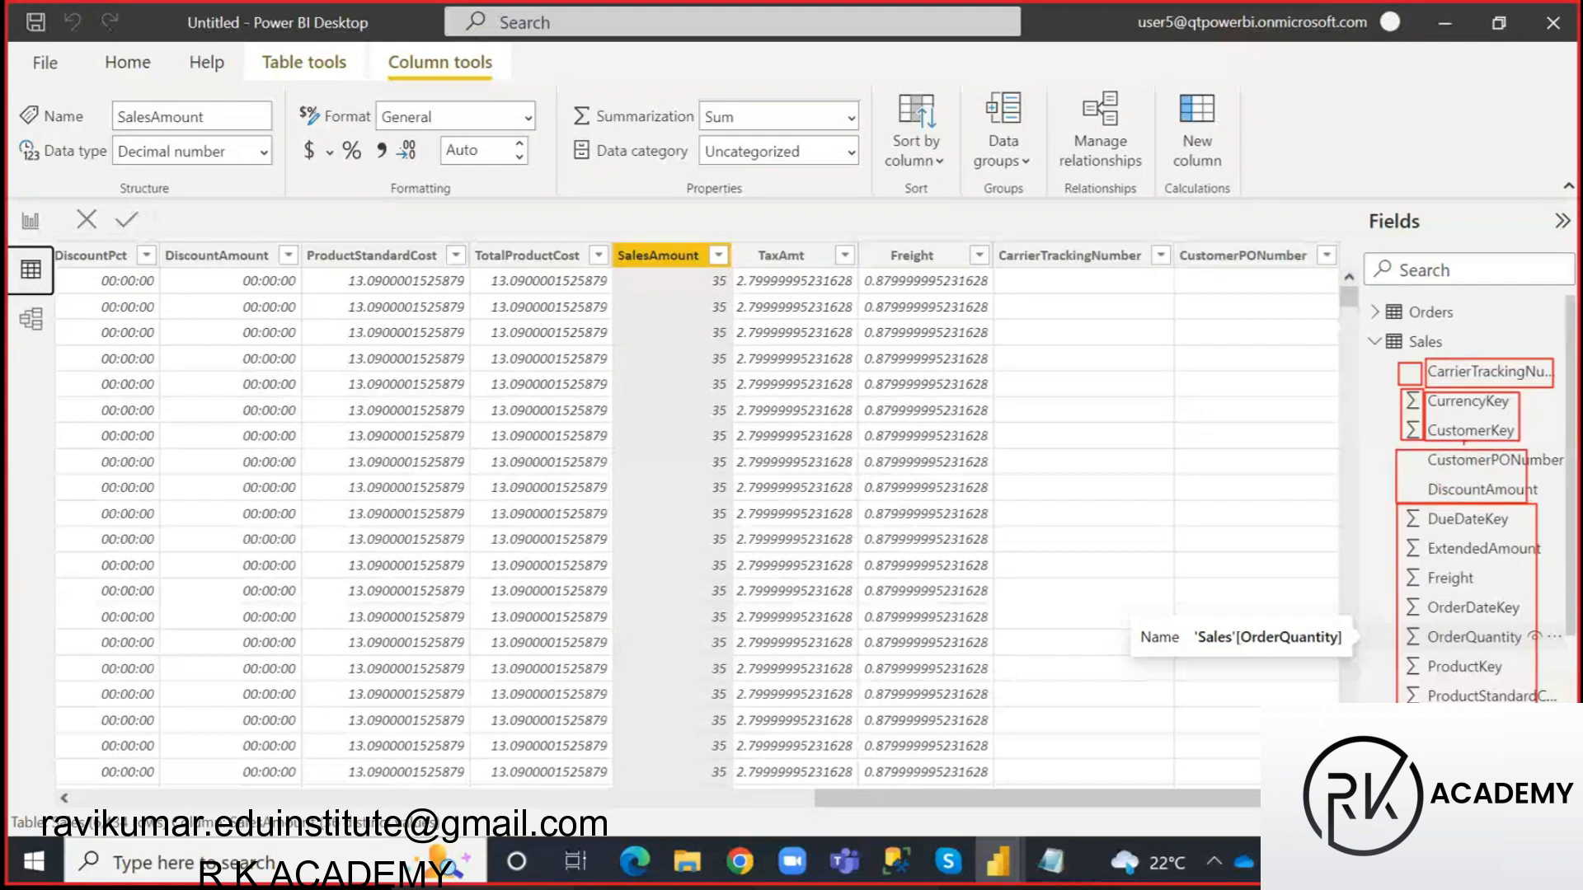
left_click_drag(1448, 339, 1538, 304)
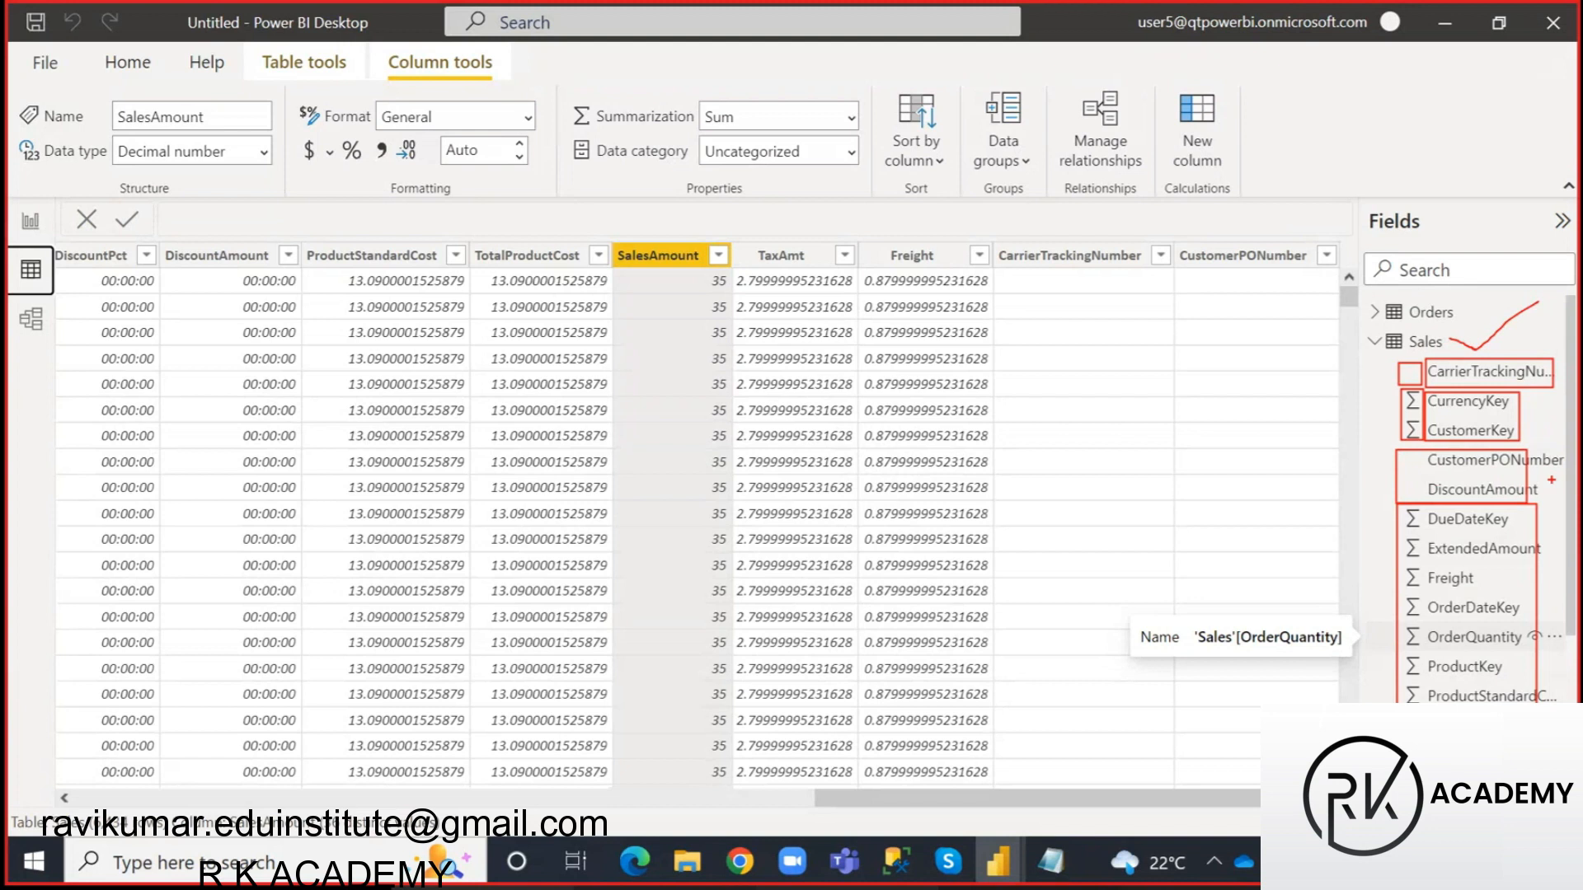
key("Escape")
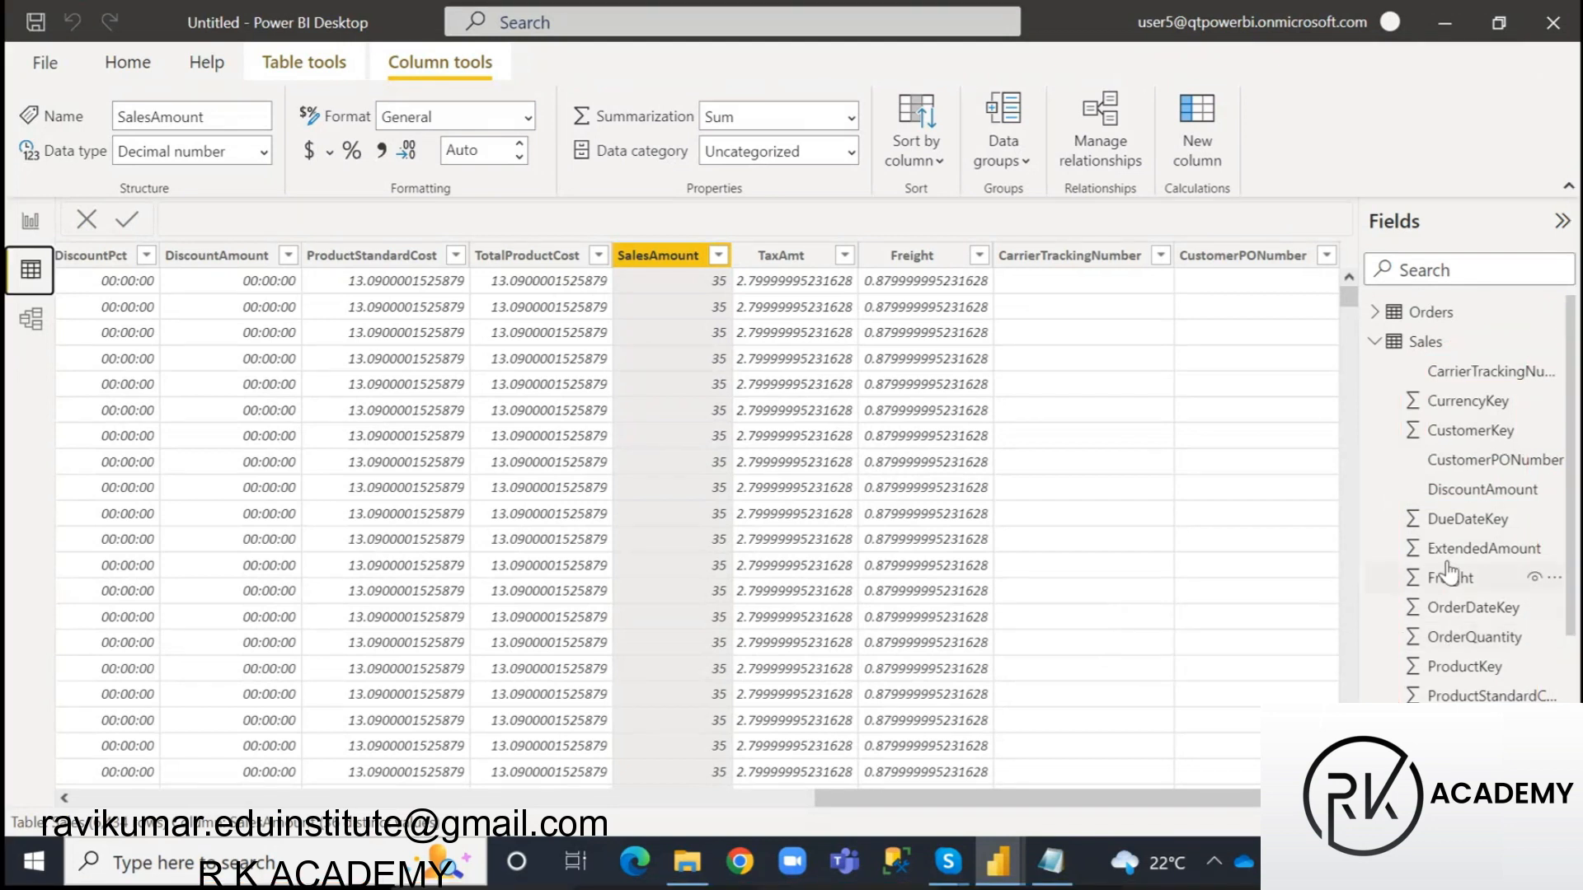
- Collapse the Sales table, expand Orders and examine its fields for summation symbols
left_click(1375, 340)
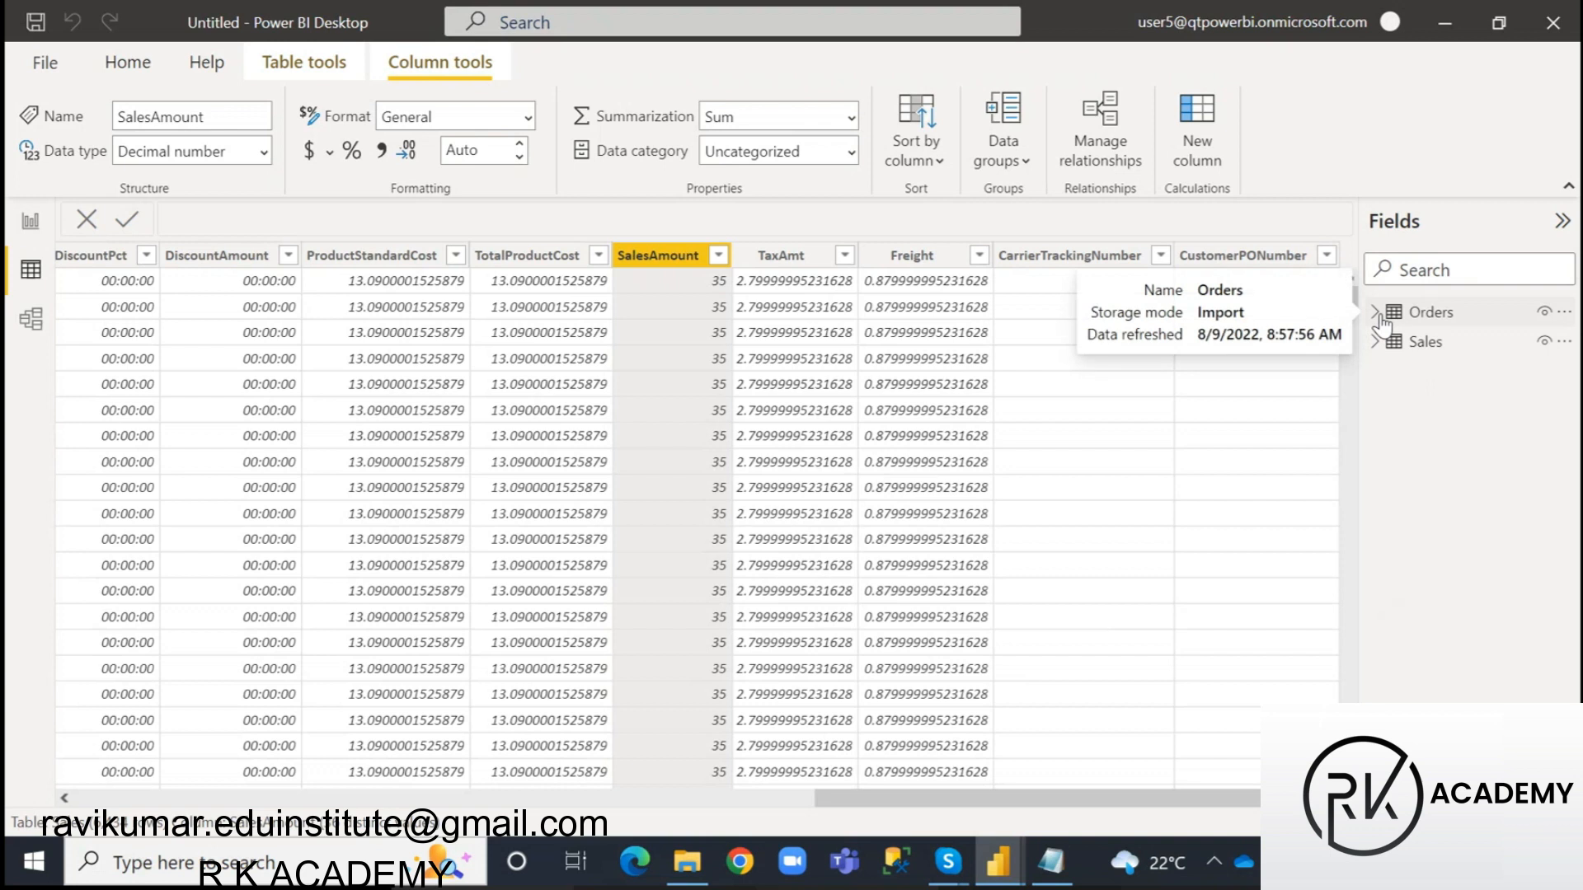
left_click(1377, 315)
scroll(1492, 647, "down", 3)
scroll(1494, 651, "down", 1)
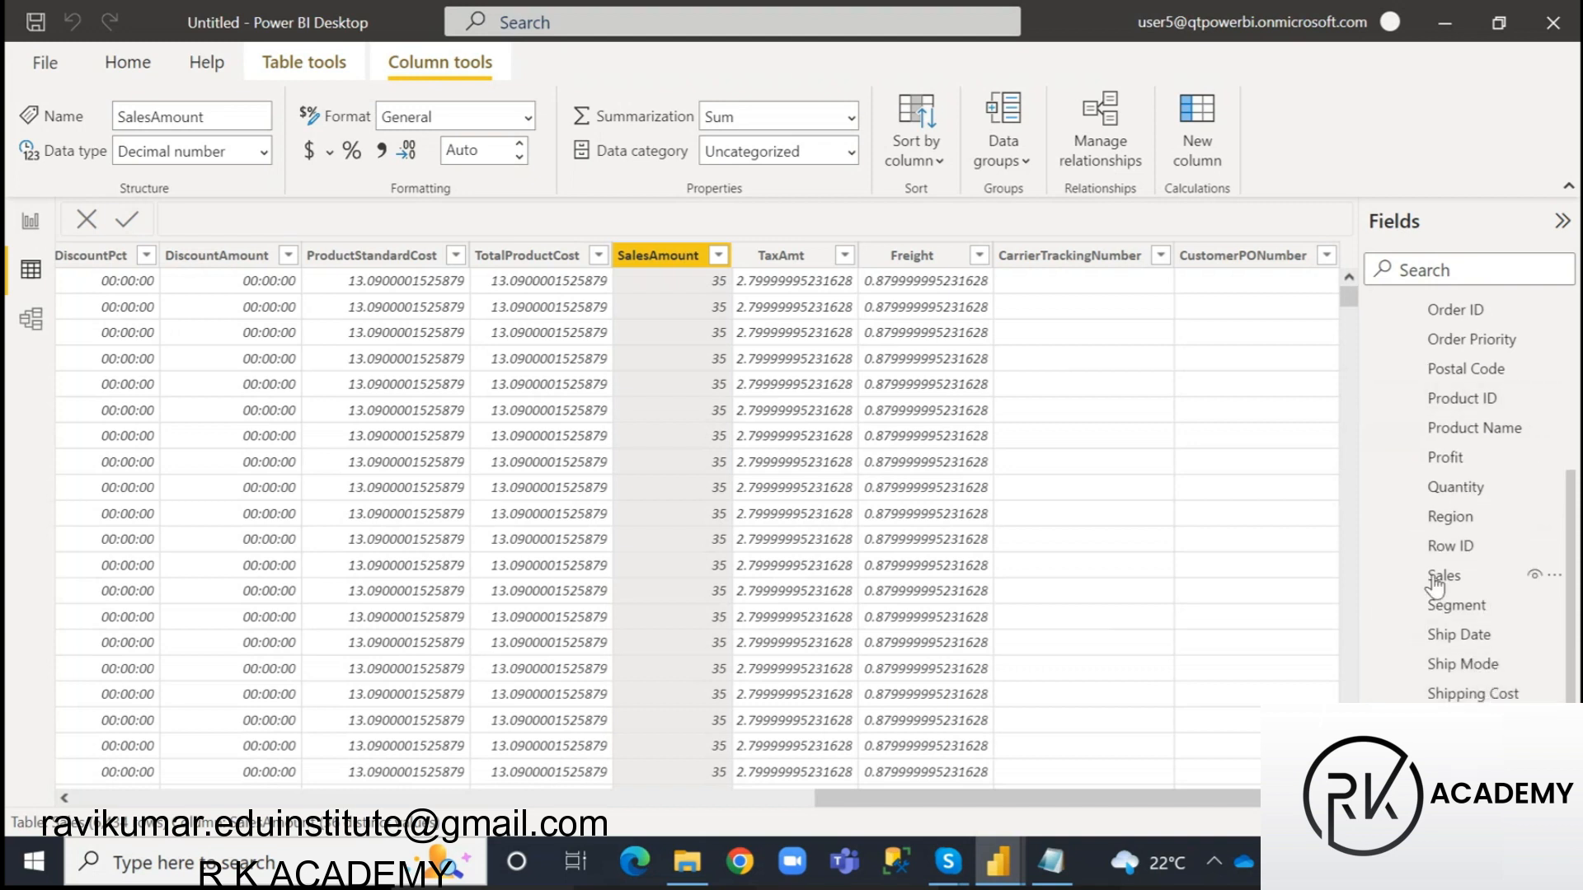
scroll(1435, 585, "up", 4)
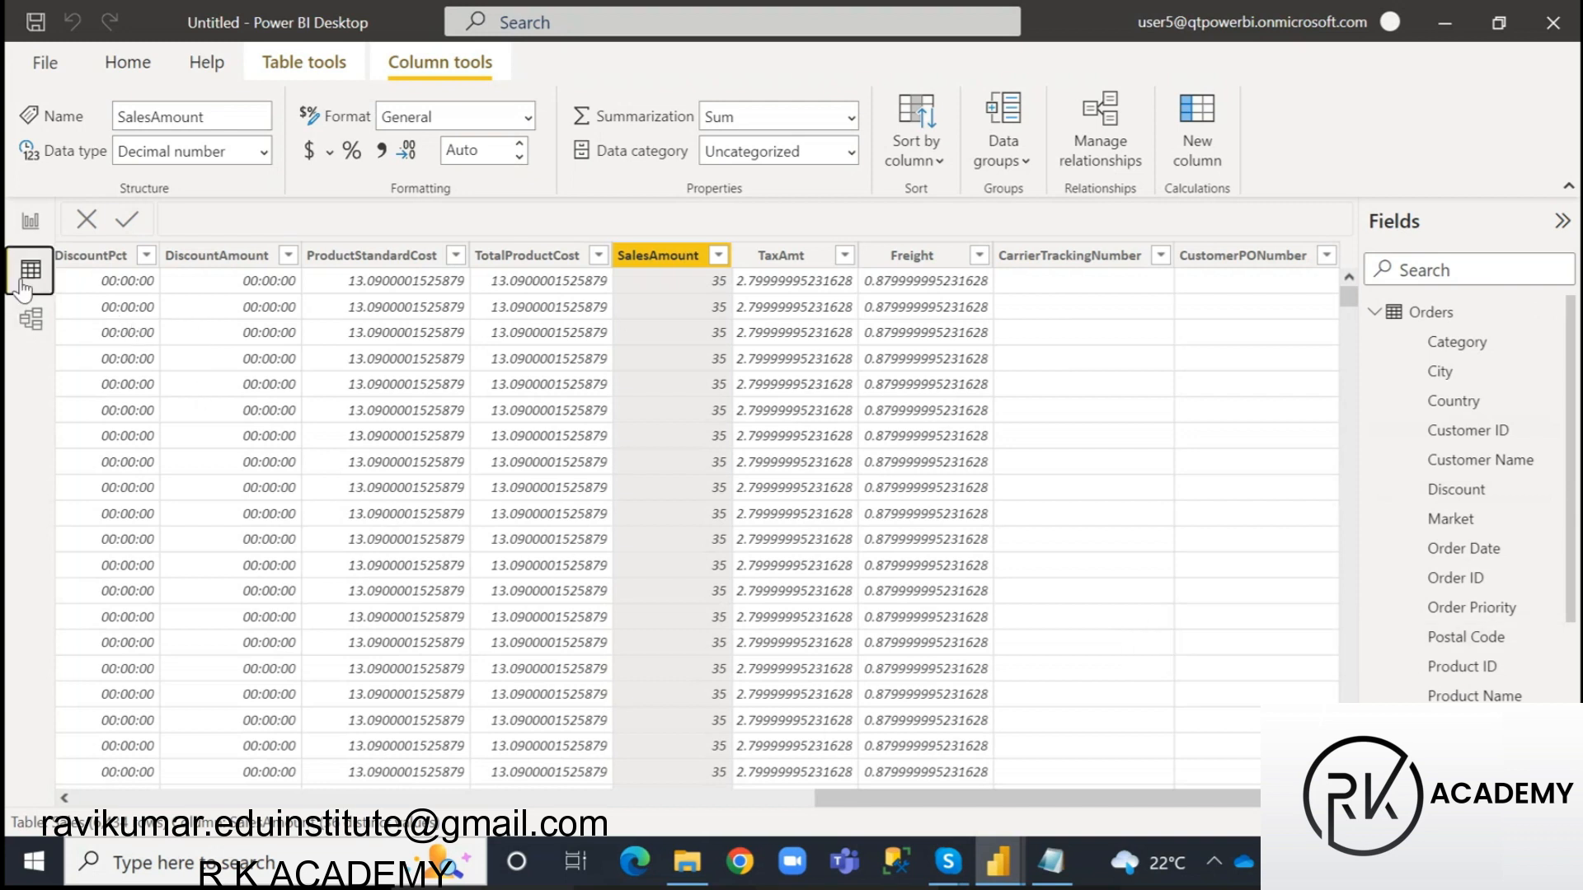
- Show the Orders table data and check the datatypes of Row ID, Order ID, Order Date, Ship Date, Ship Mode and Segment
left_click(1434, 314)
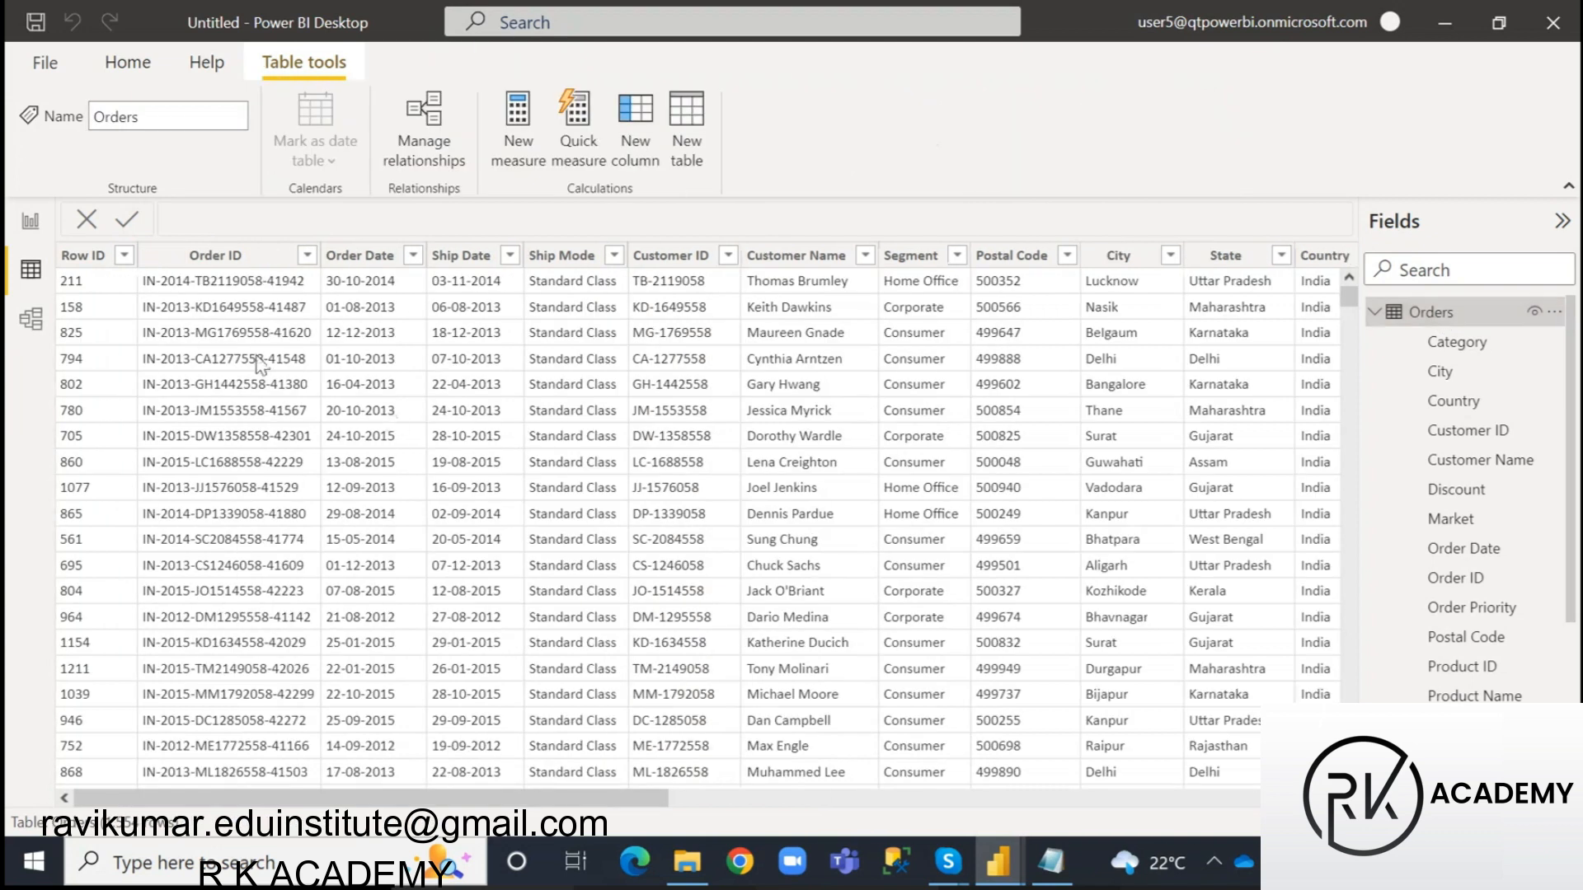
left_click(101, 256)
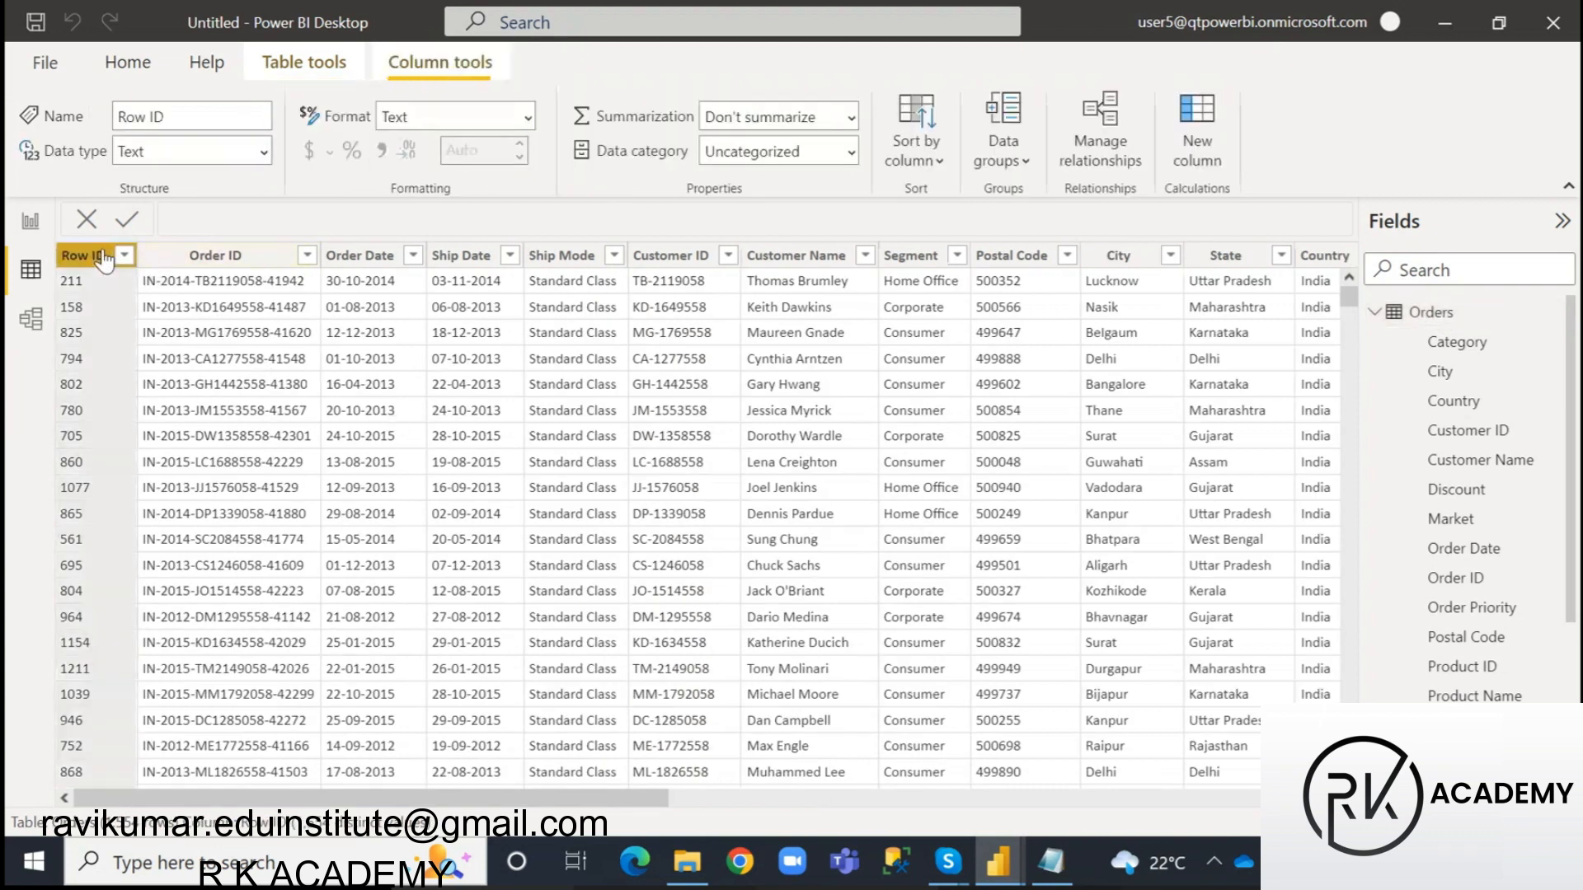
left_click(216, 255)
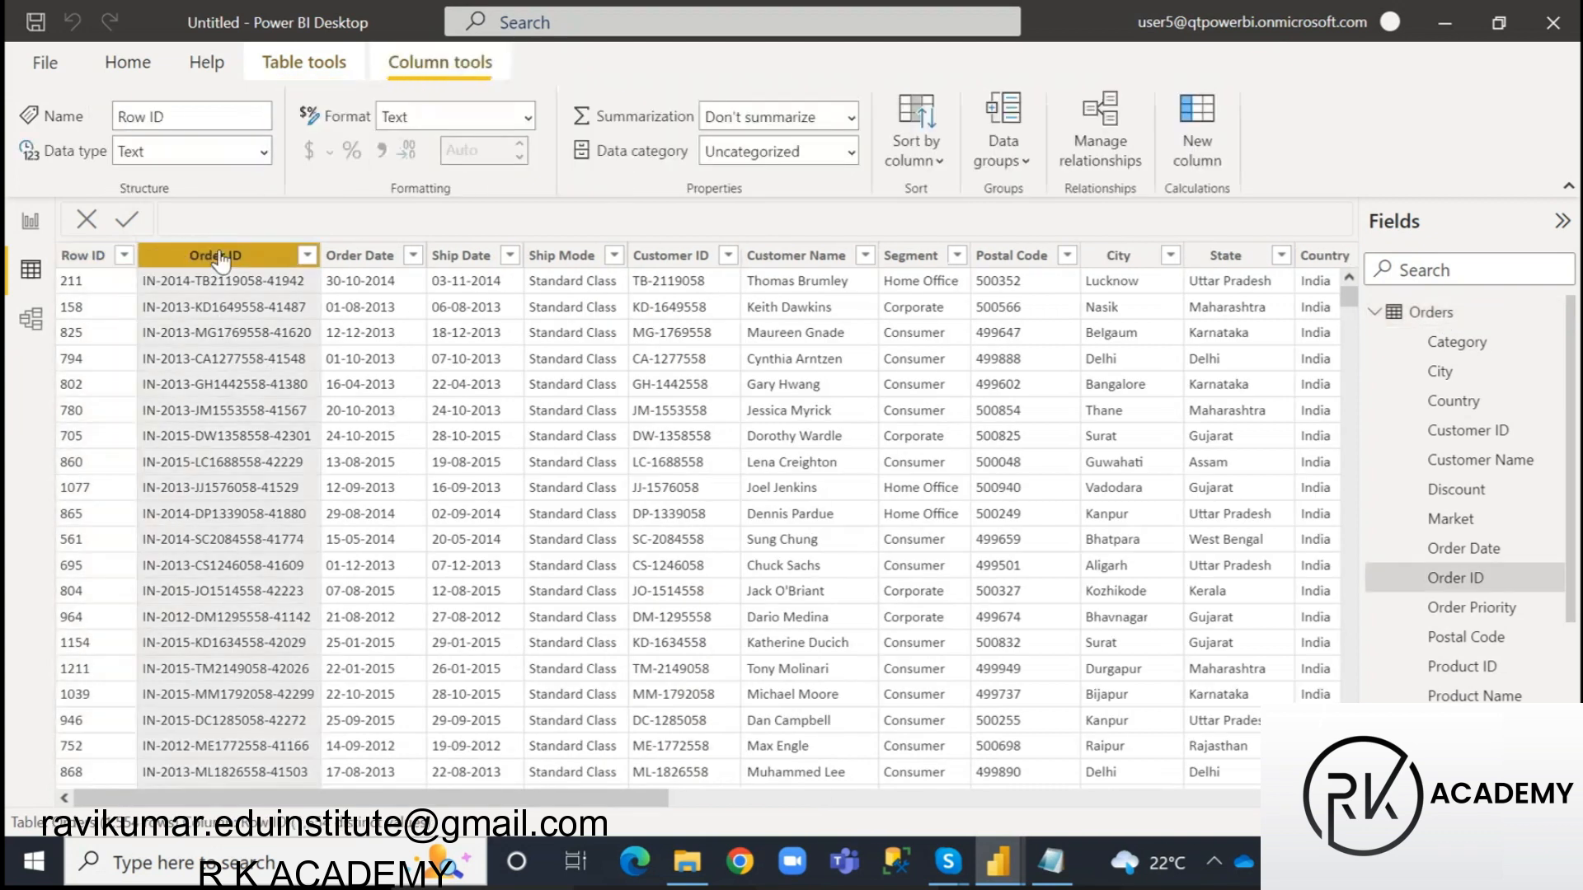
left_click(124, 149)
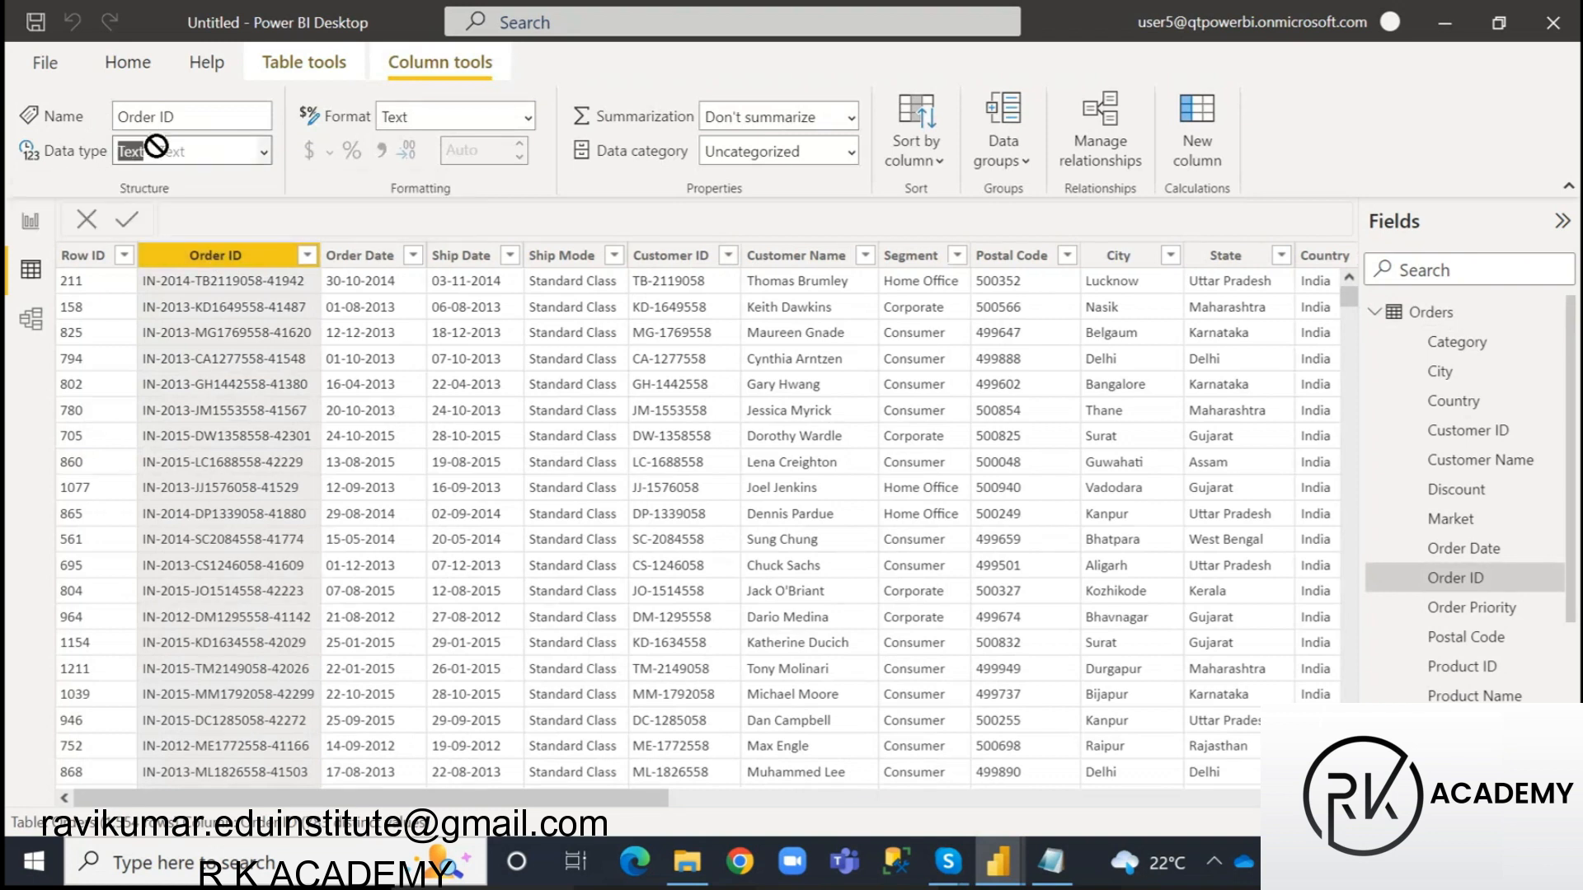
left_click(367, 260)
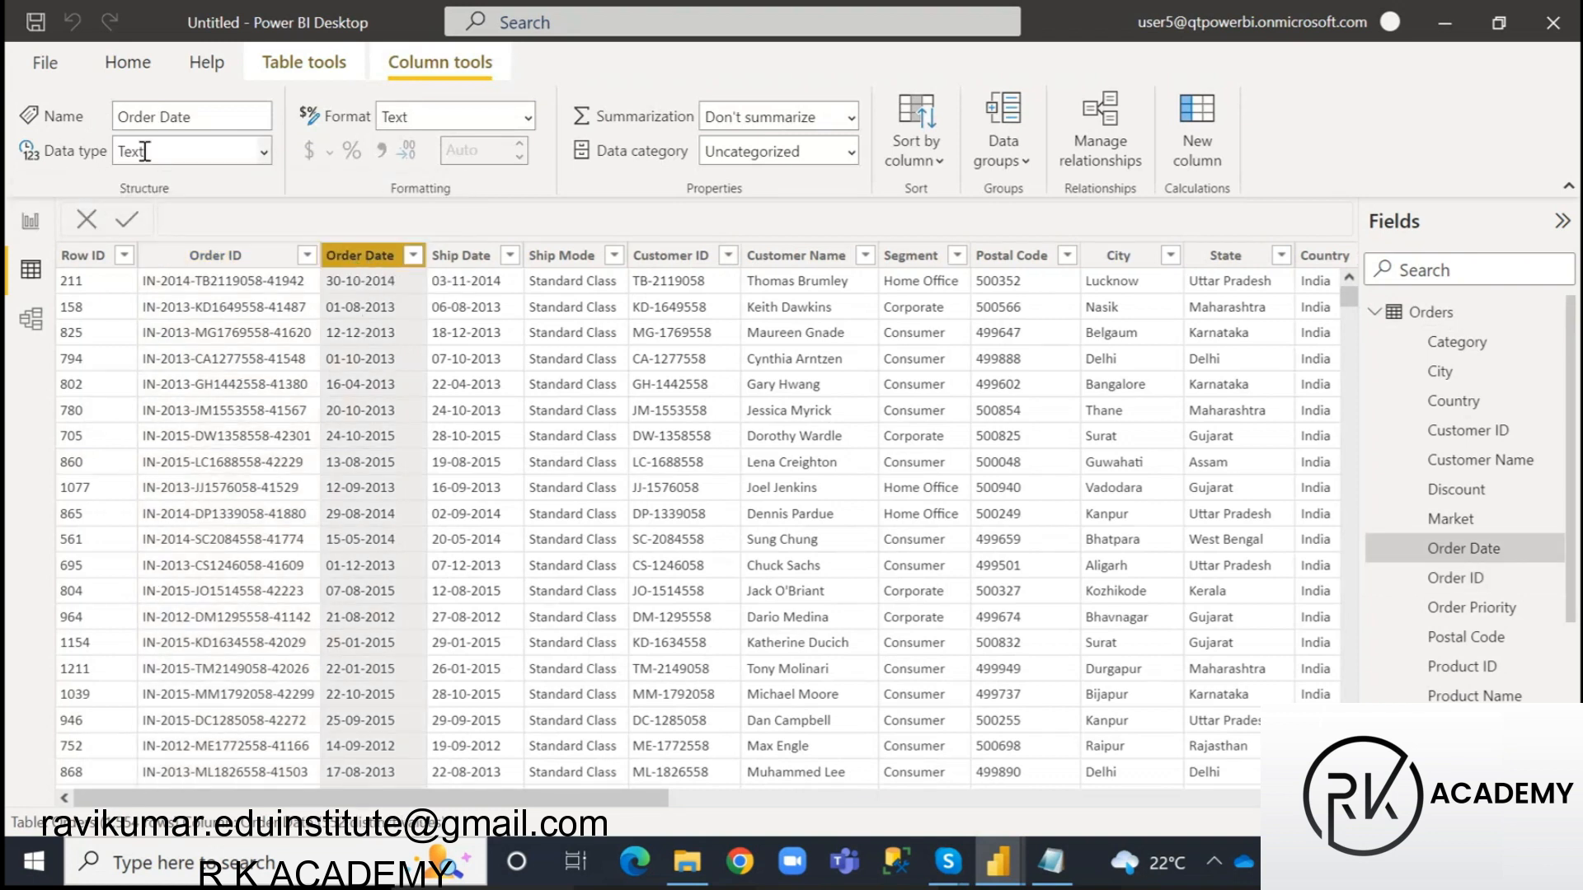
left_click(476, 256)
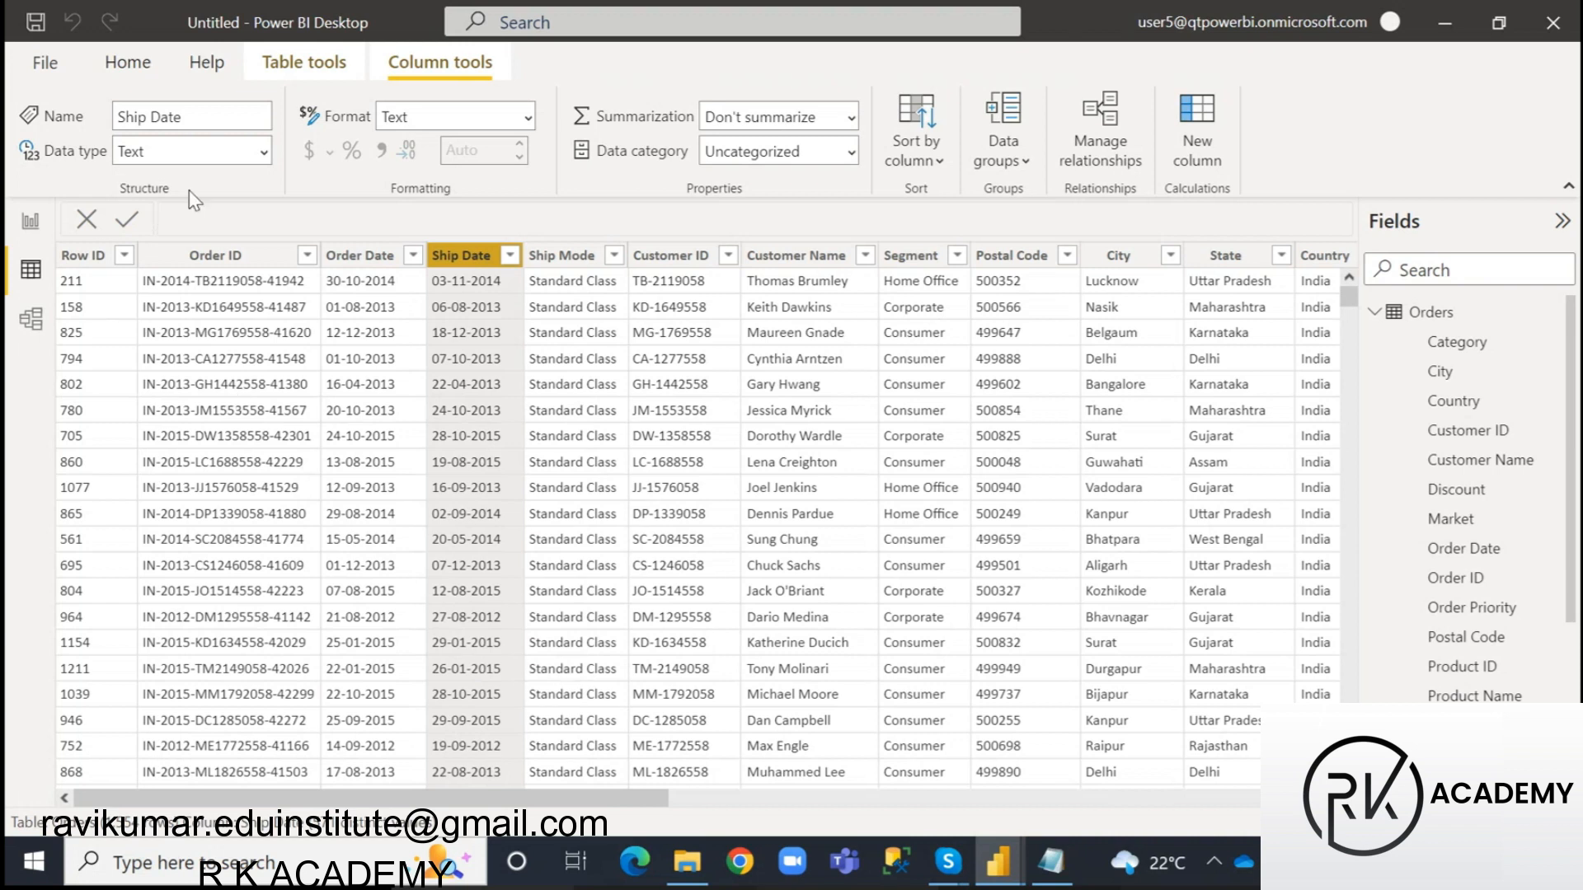
left_click(567, 255)
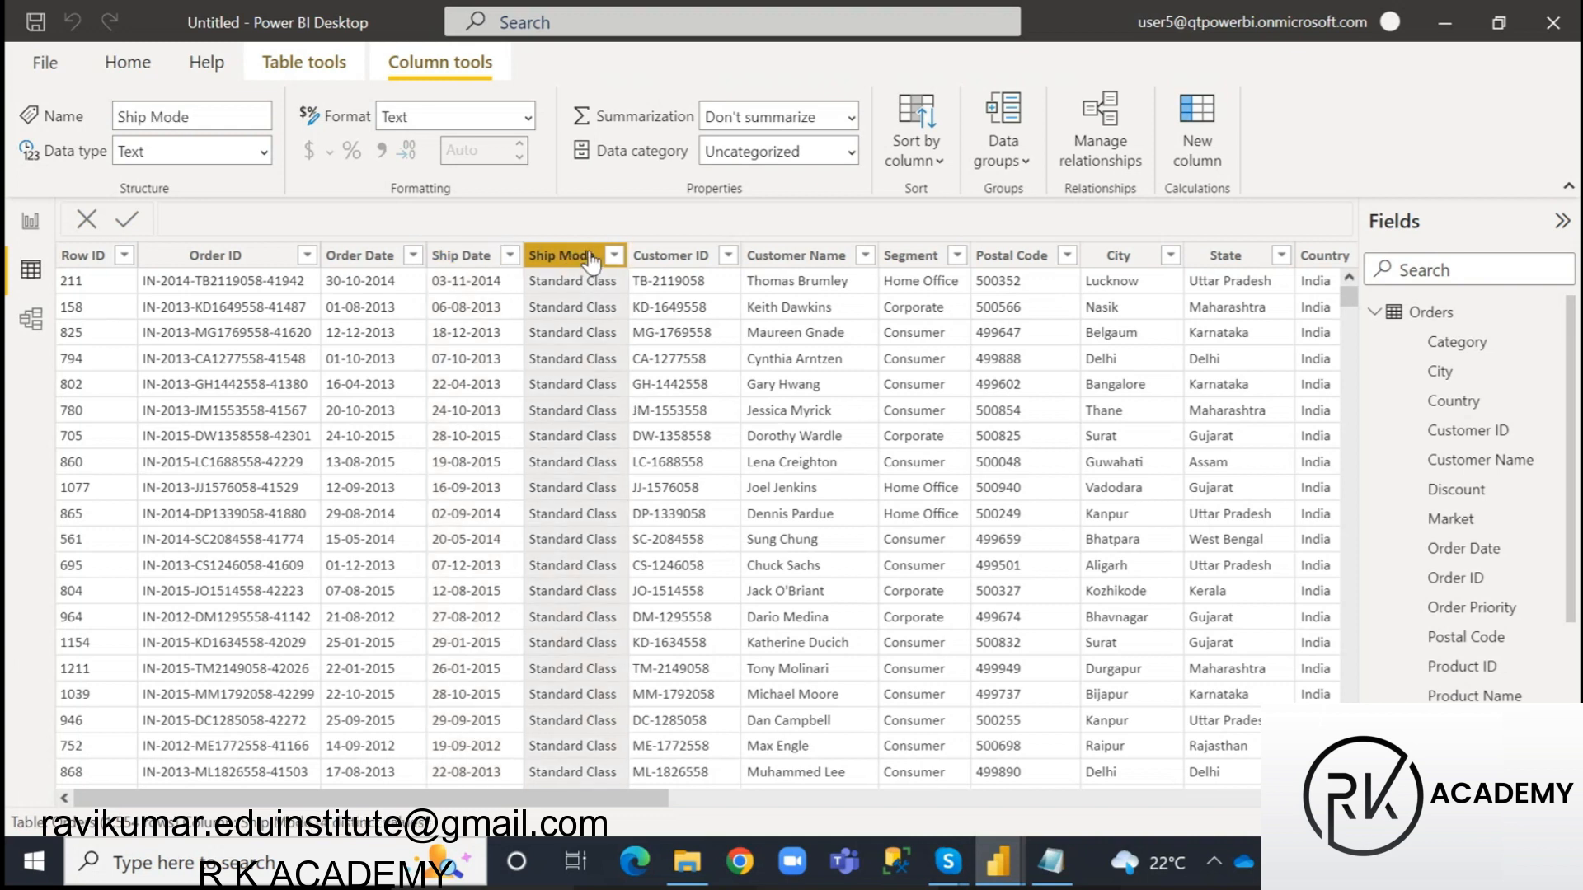
left_click(887, 259)
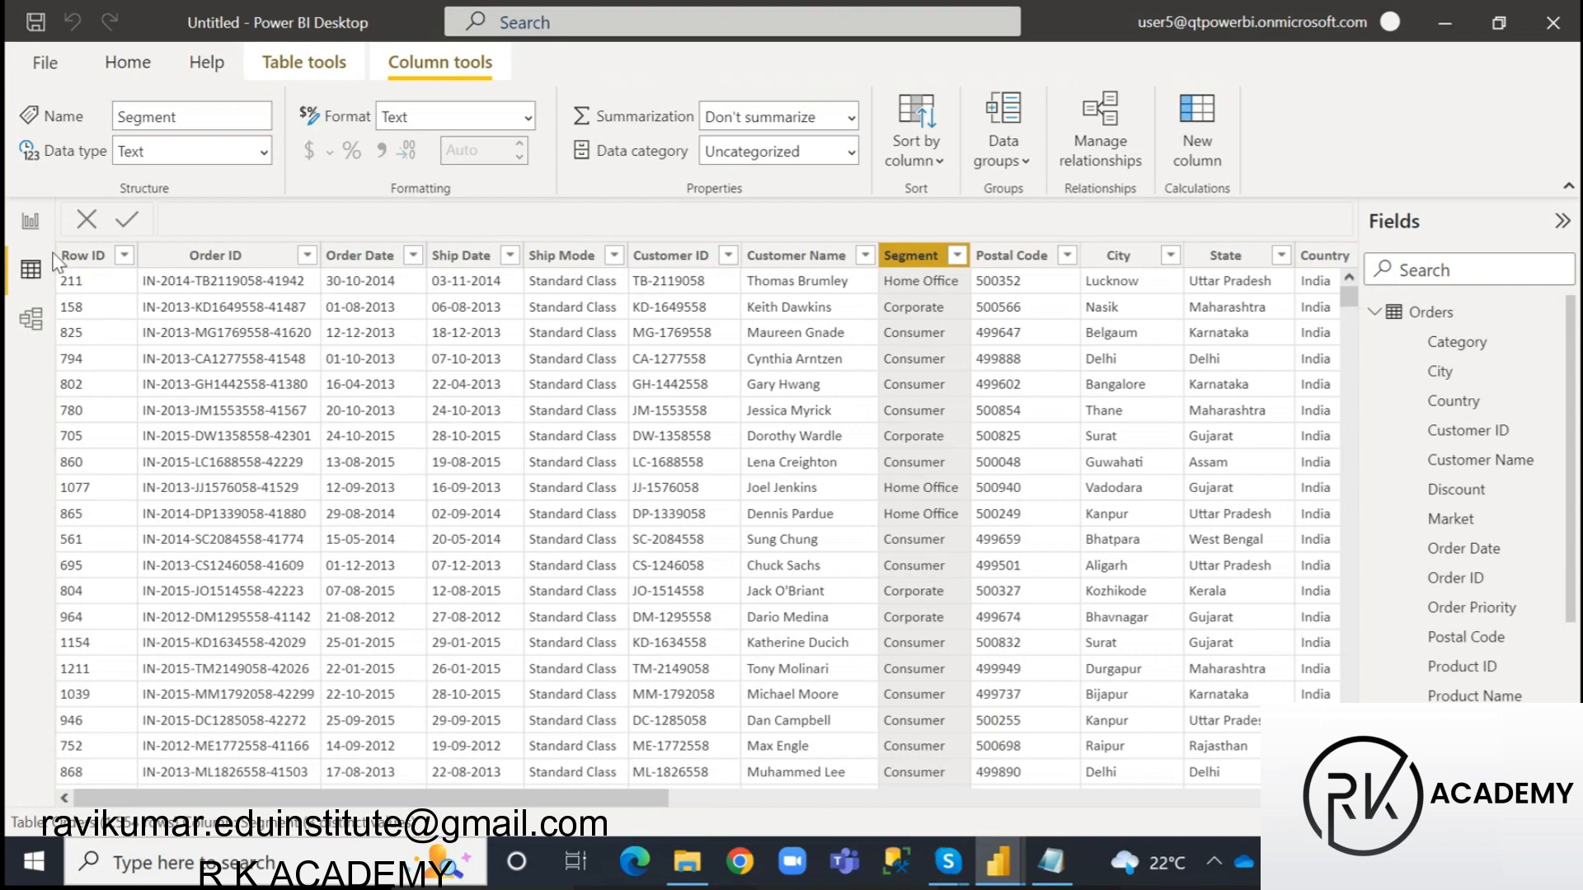
- Switch to the report view and set the page view to Actual size
left_click(30, 222)
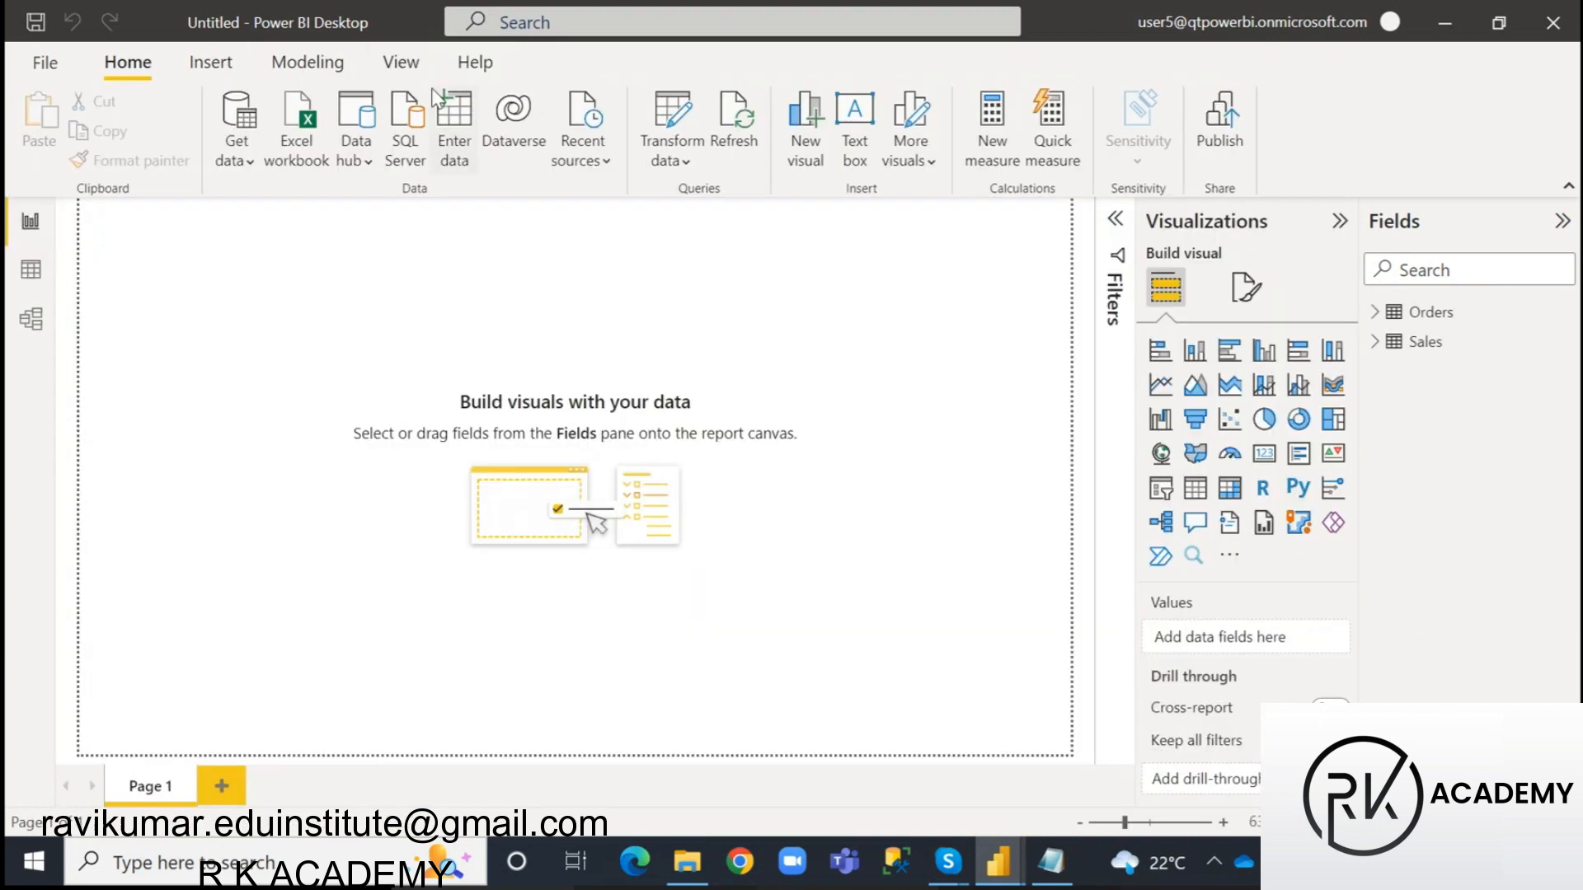
left_click(407, 72)
left_click(643, 147)
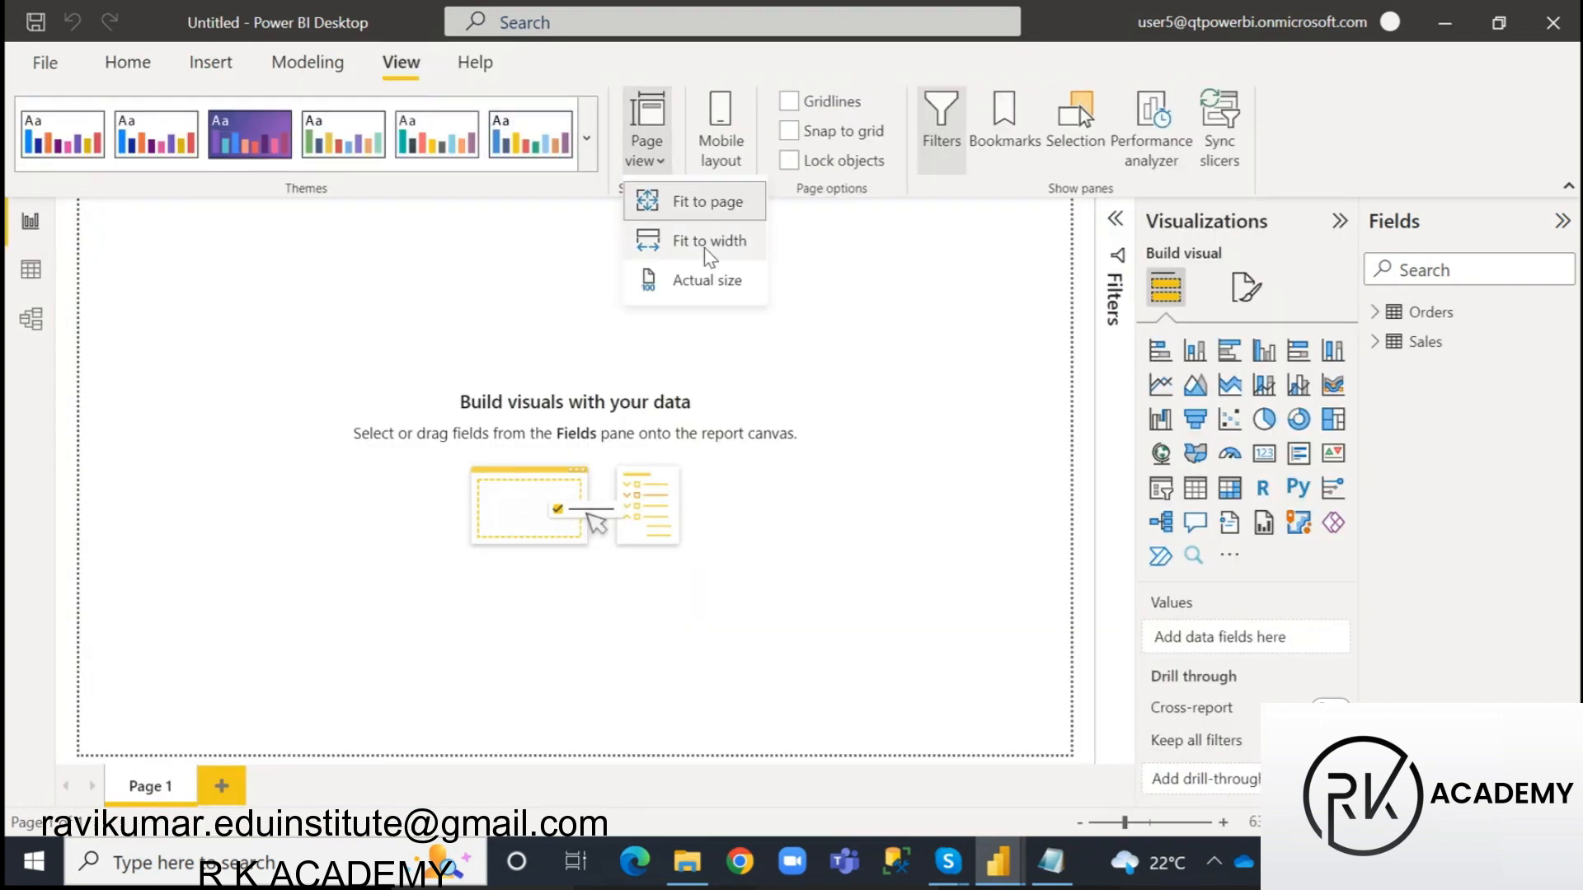
left_click(744, 267)
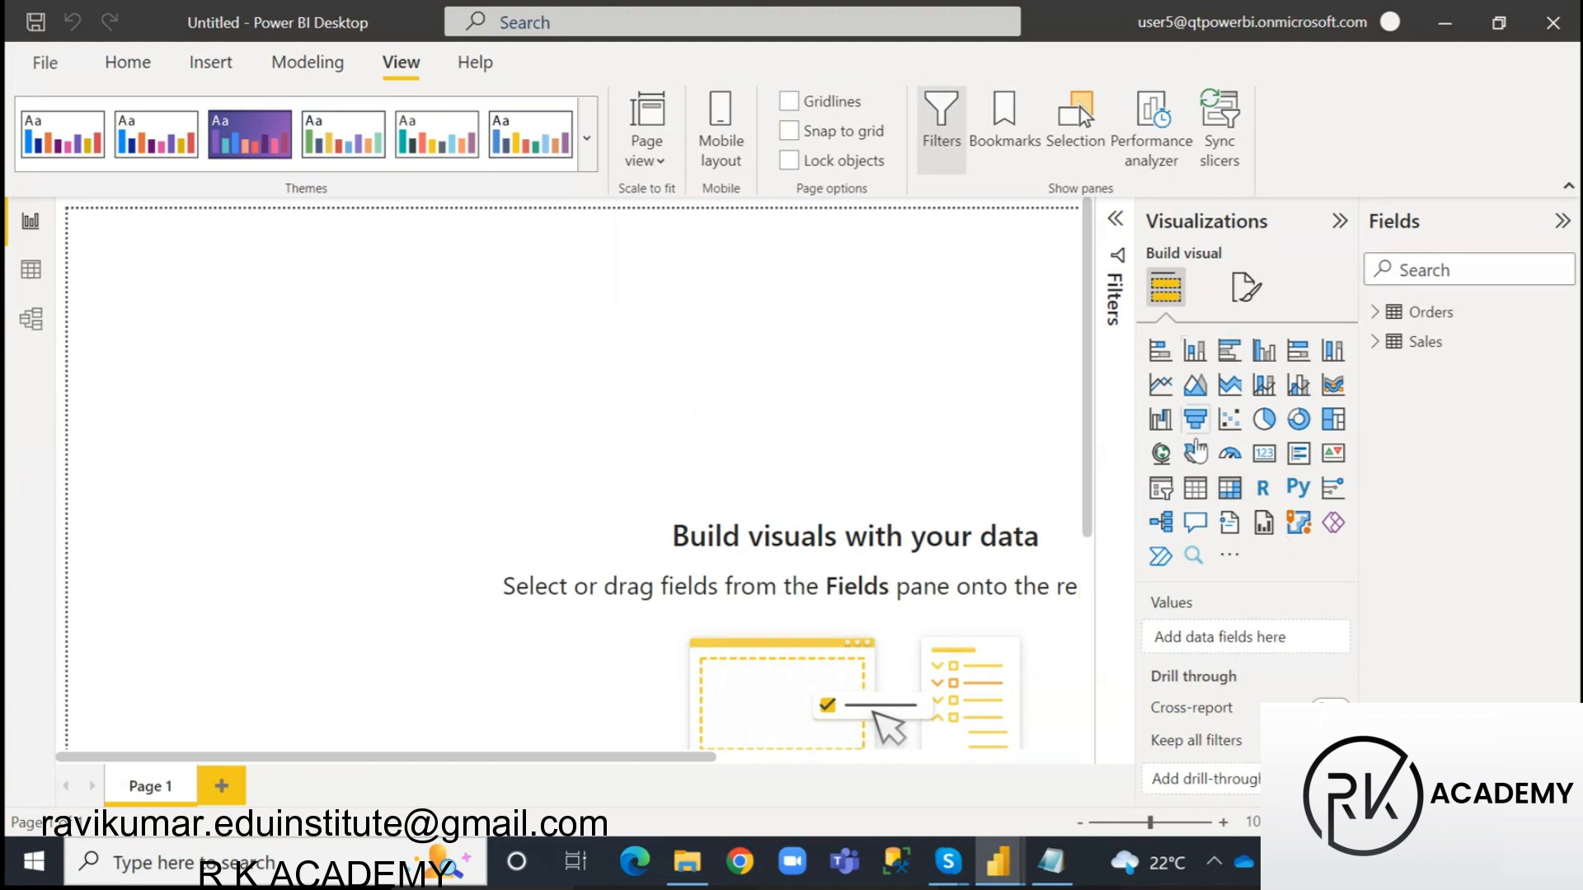
- Insert a card visual on Page 1 and shrink it to a compact box in the page's upper-left corner
left_click(1262, 455)
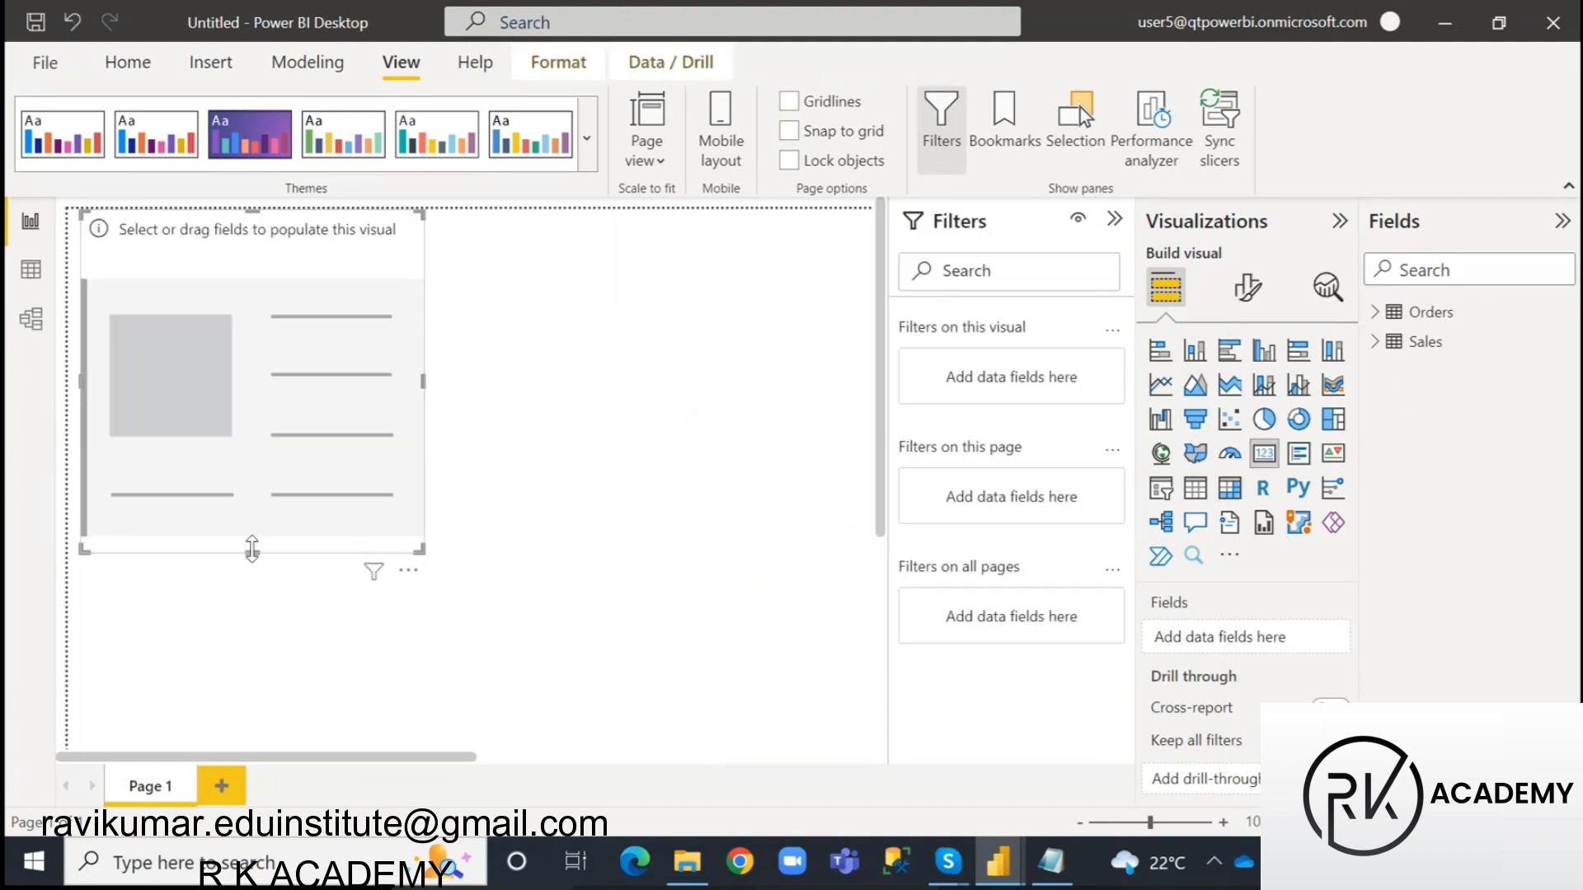
left_click_drag(241, 410, 243, 407)
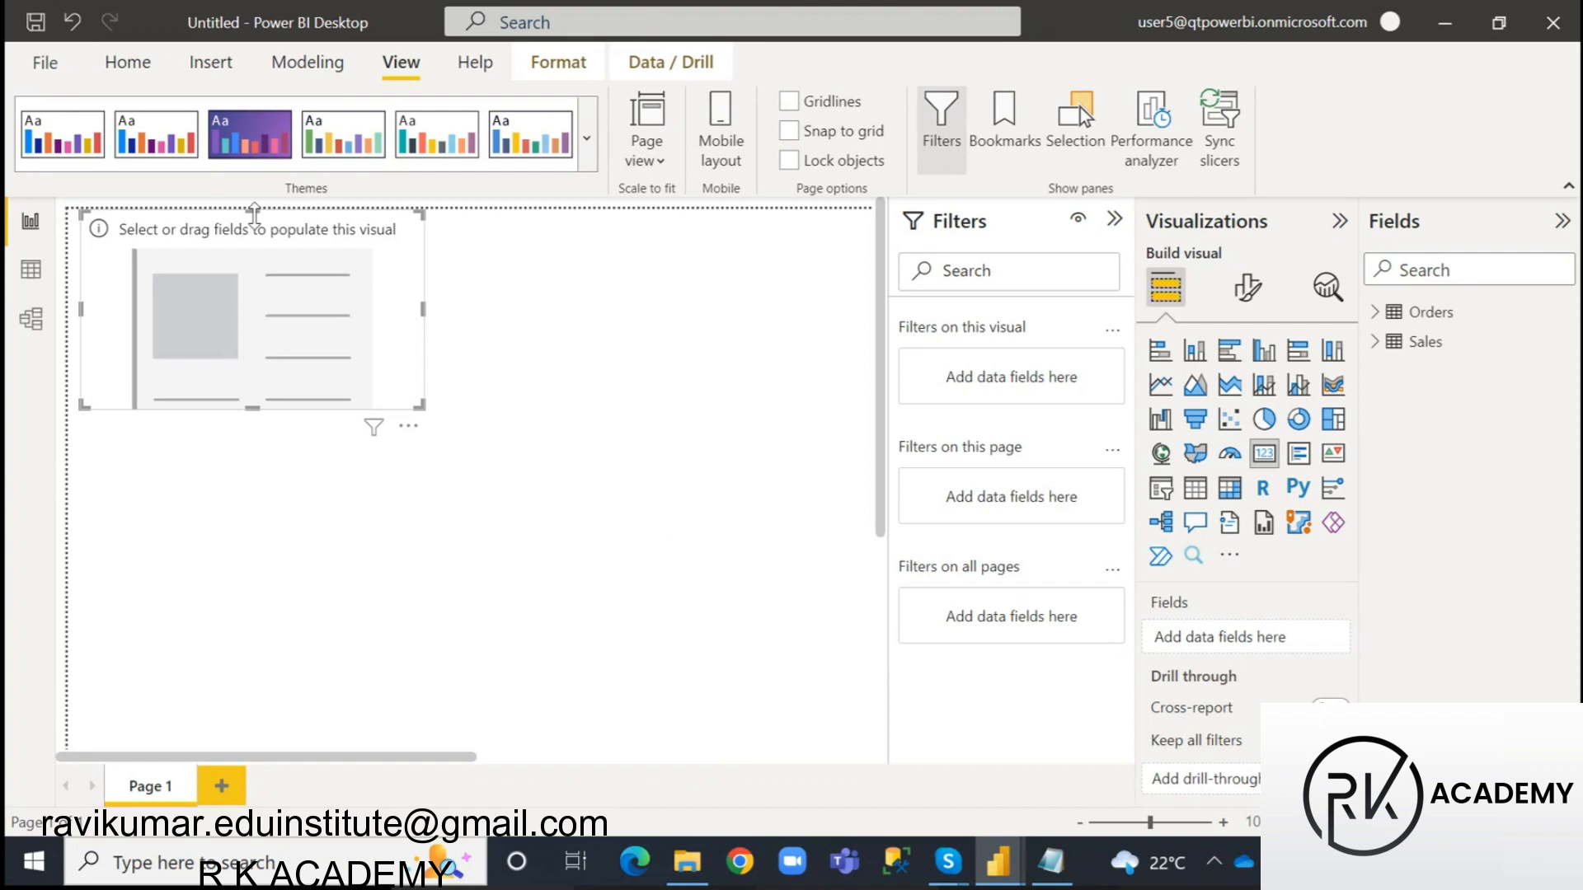
left_click_drag(254, 215, 254, 253)
left_click_drag(425, 338, 240, 297)
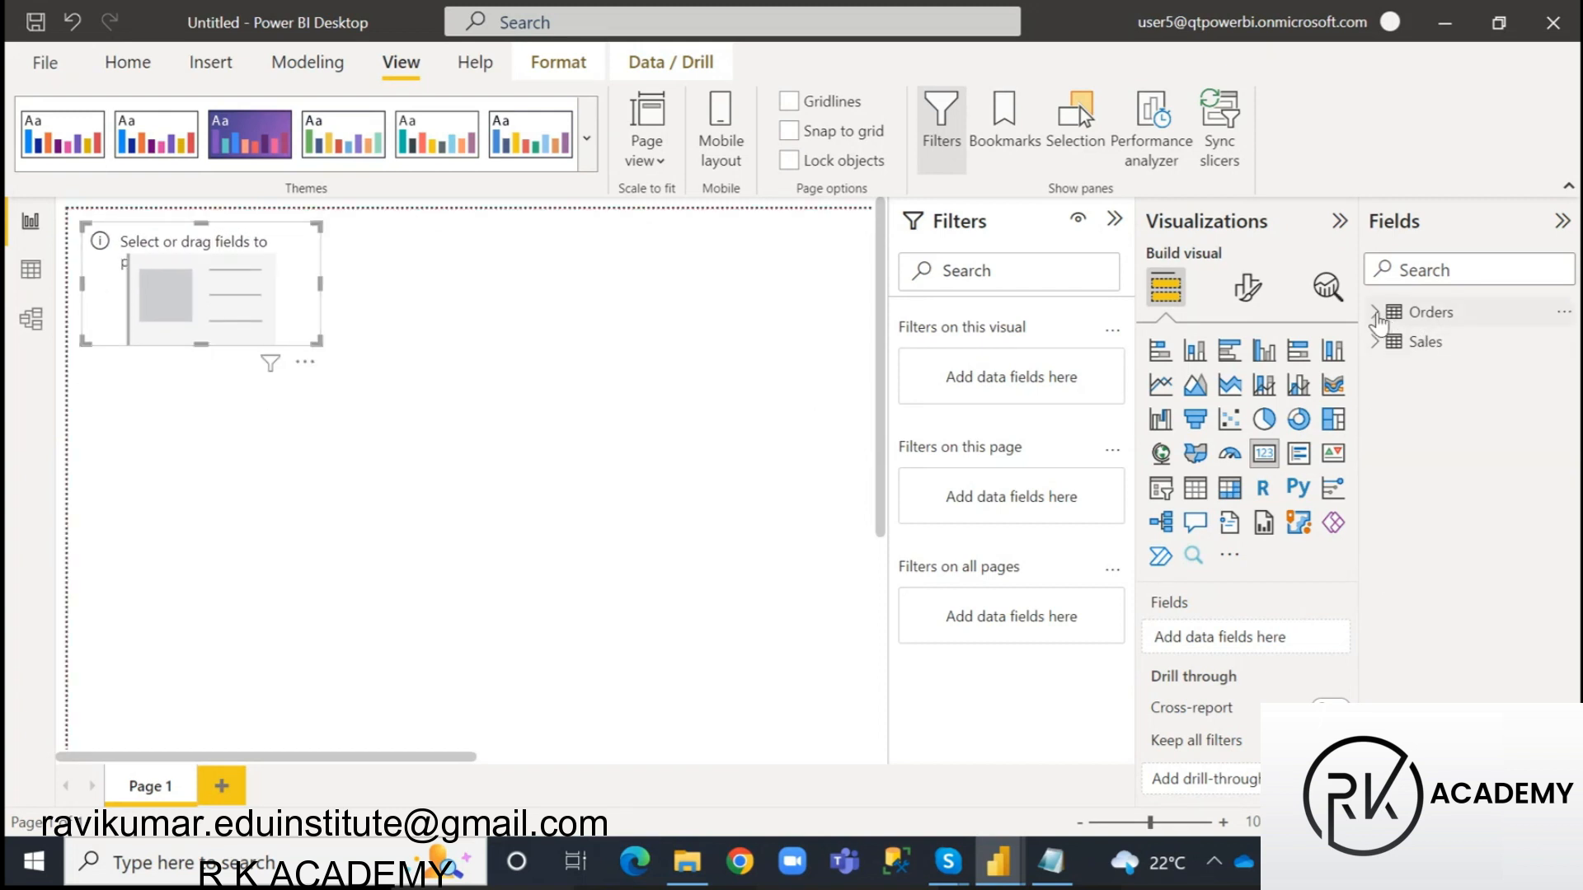
- Add the Quantity field from the Orders table to the card visual
left_click(1392, 313)
scroll(1470, 602, "down", 4)
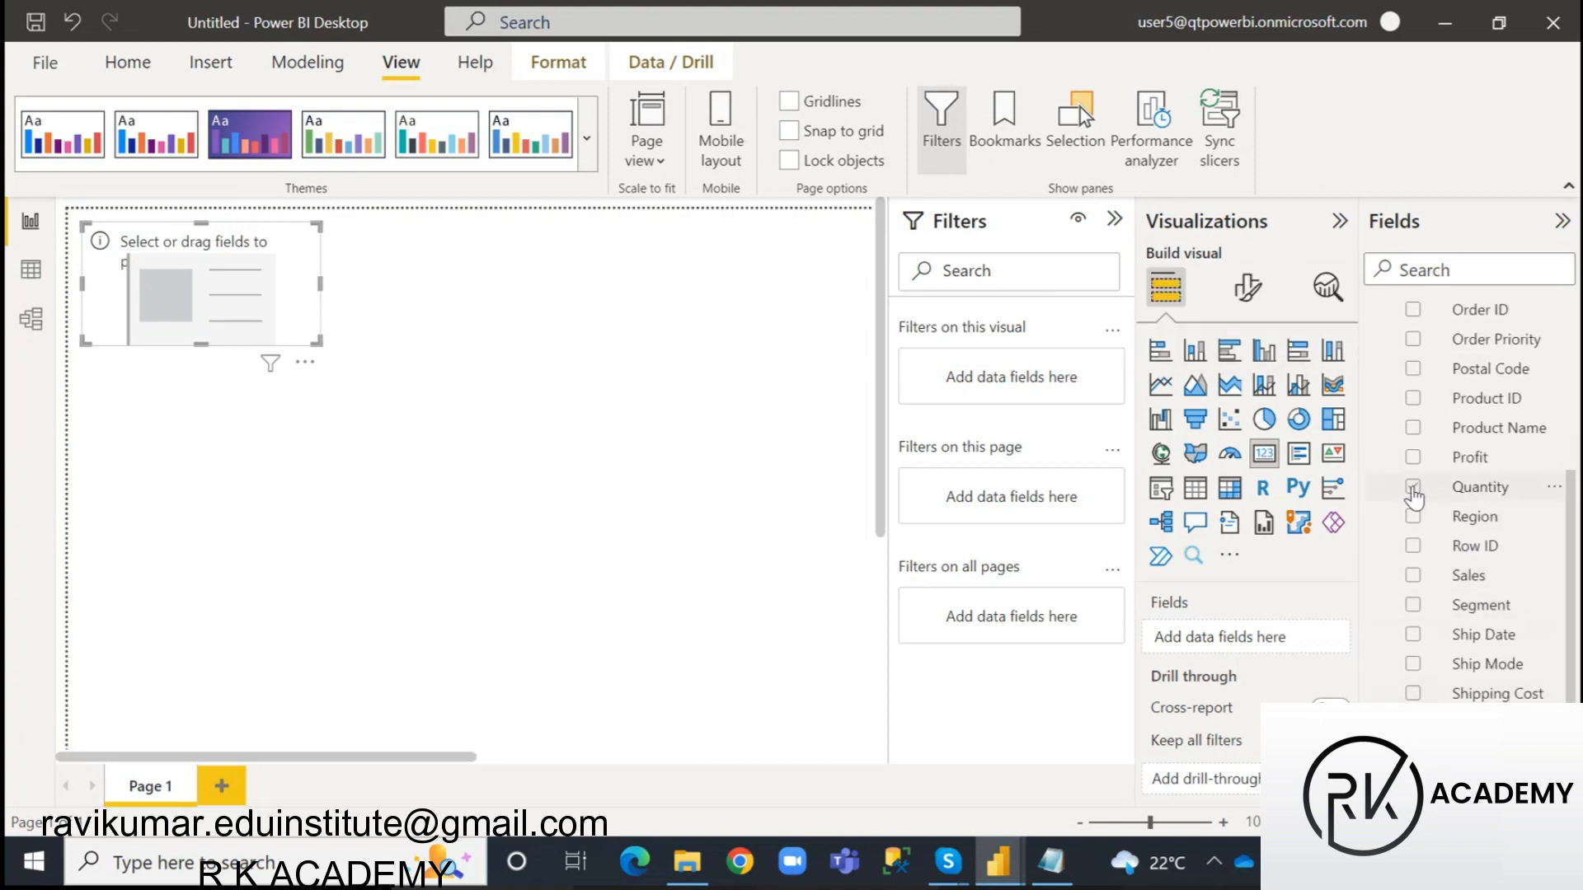
left_click(1413, 487)
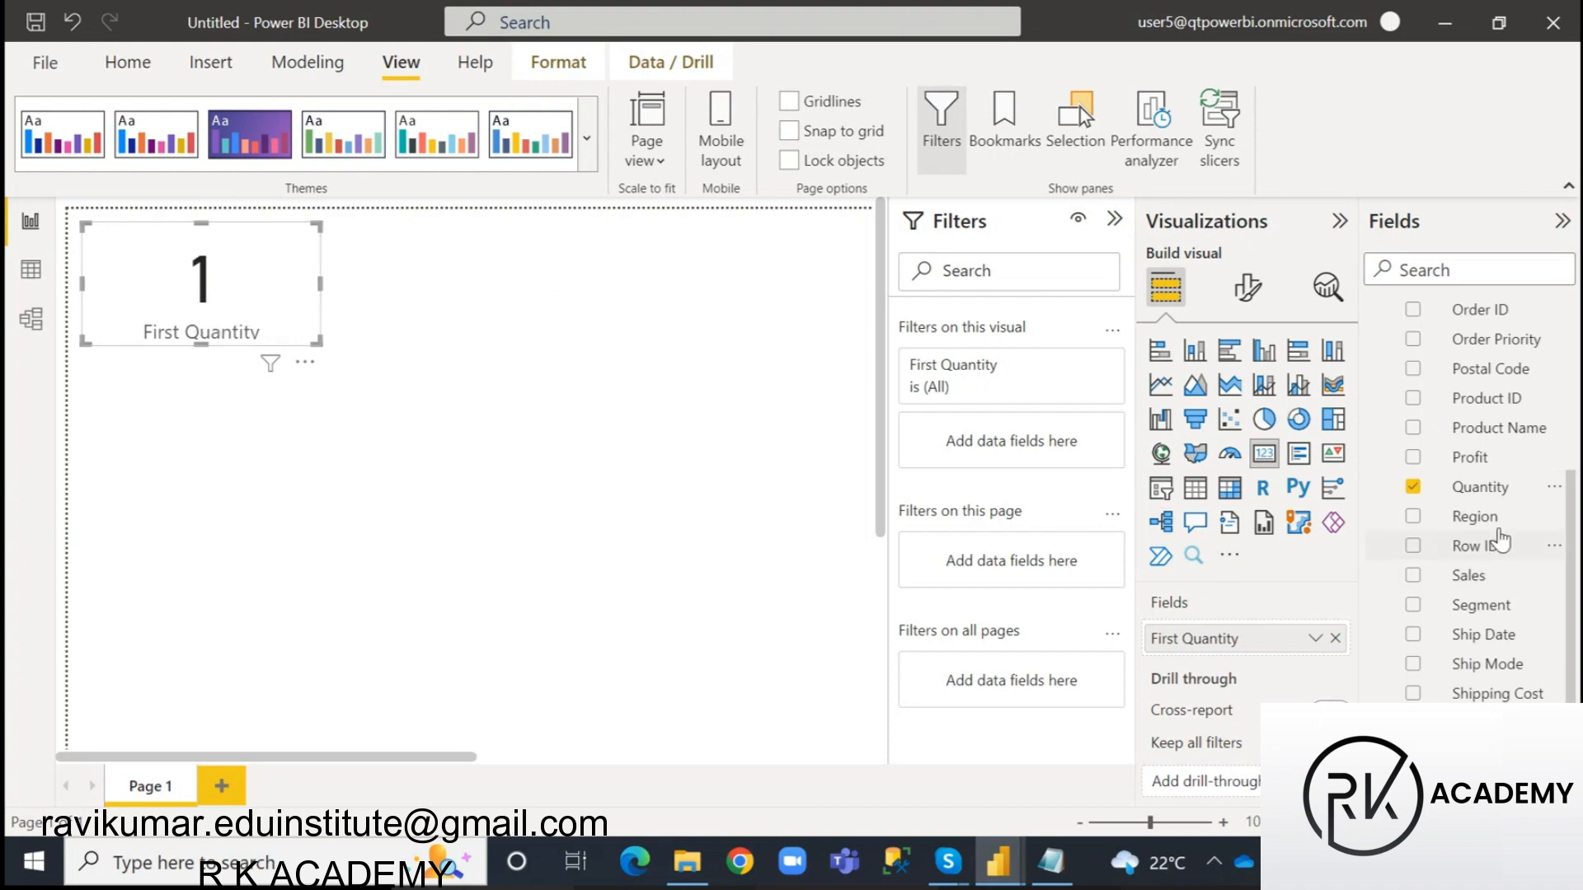
scroll(1469, 699, "up", 1)
scroll(1468, 699, "up", 3)
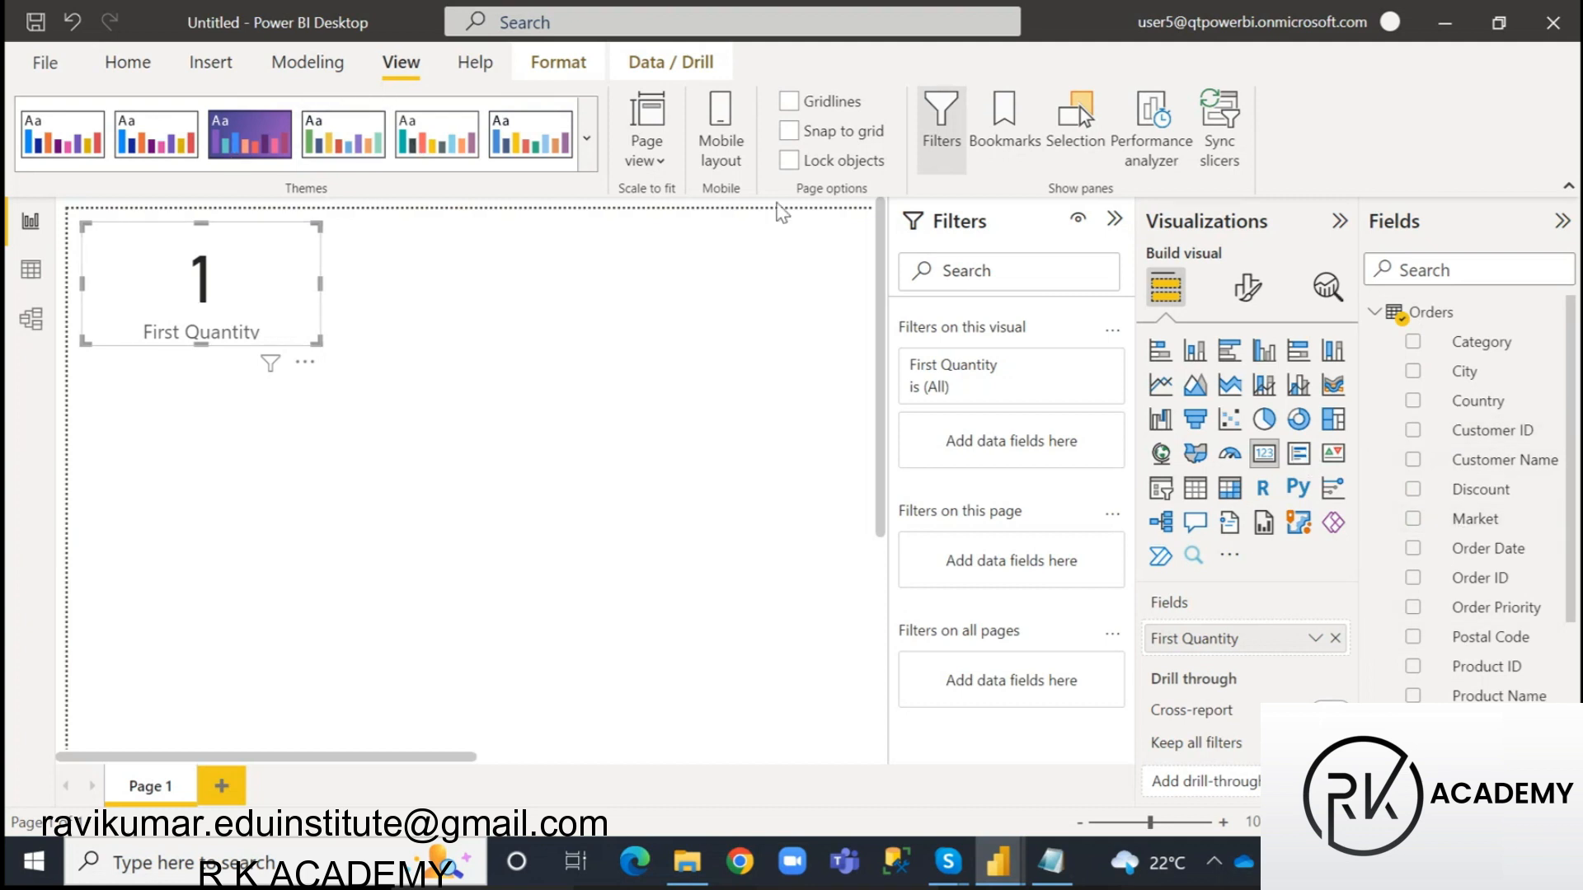
- Change the Orders table's Quantity column datatype to Whole number in the data view and confirm the change
left_click(128, 63)
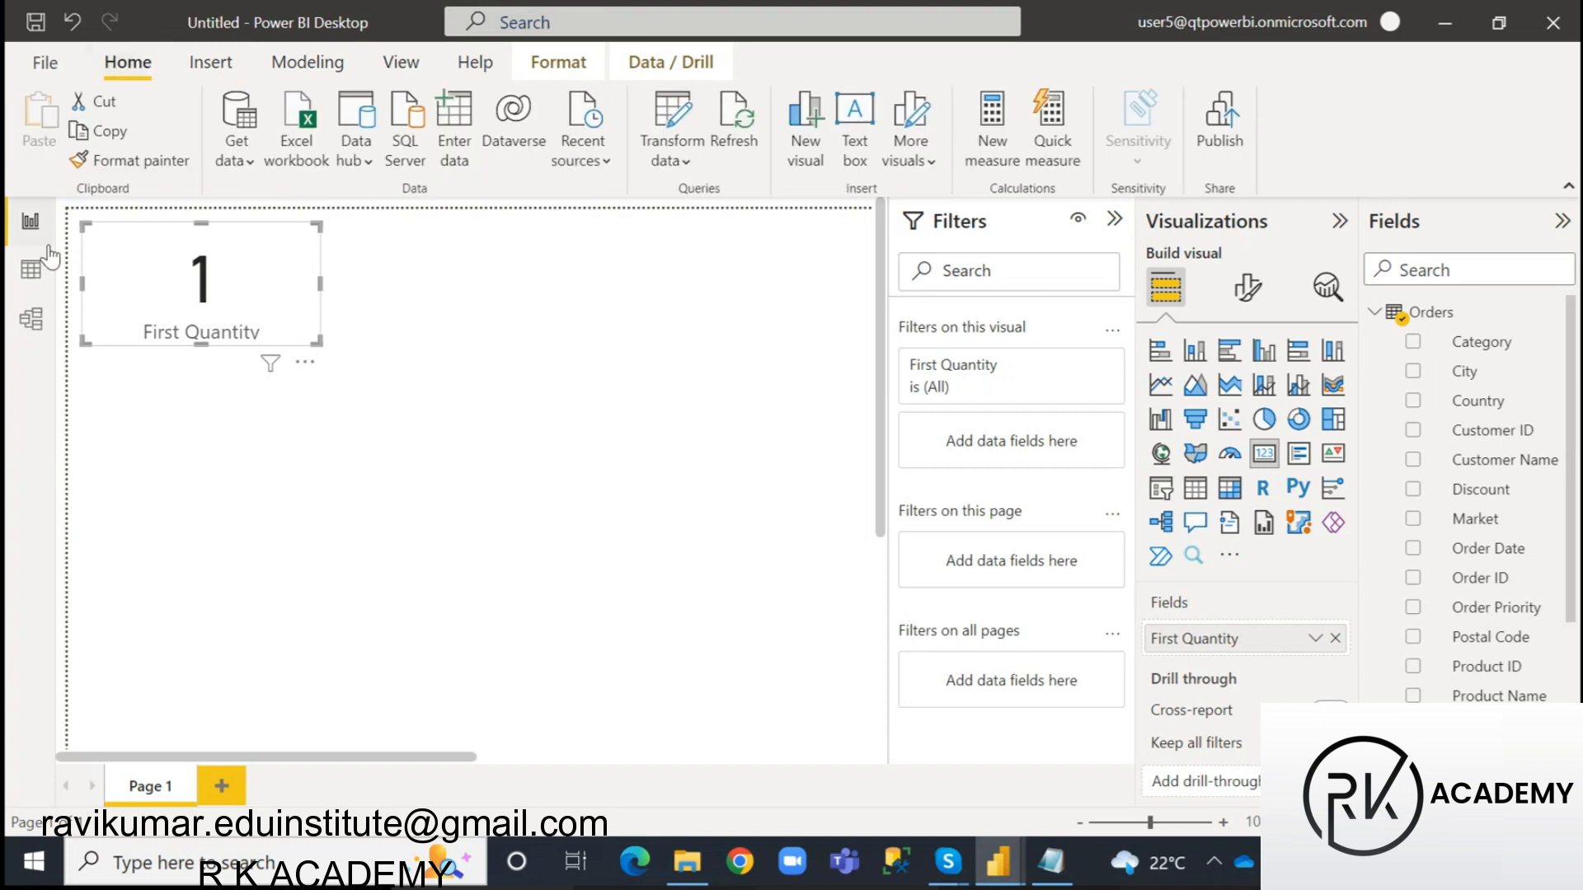
left_click(37, 277)
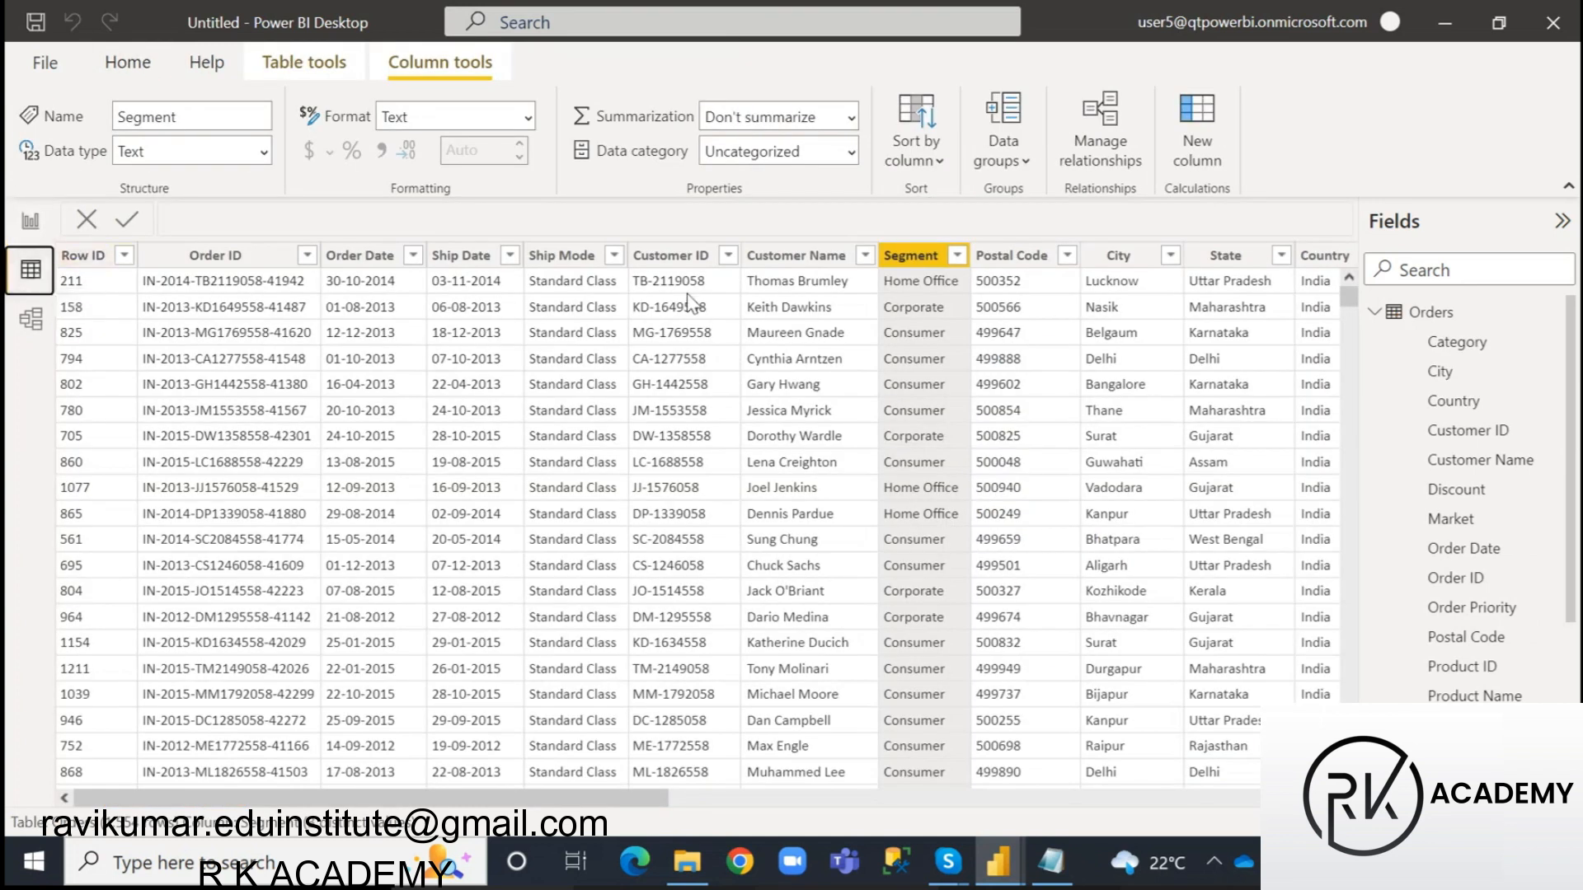
left_click(876, 799)
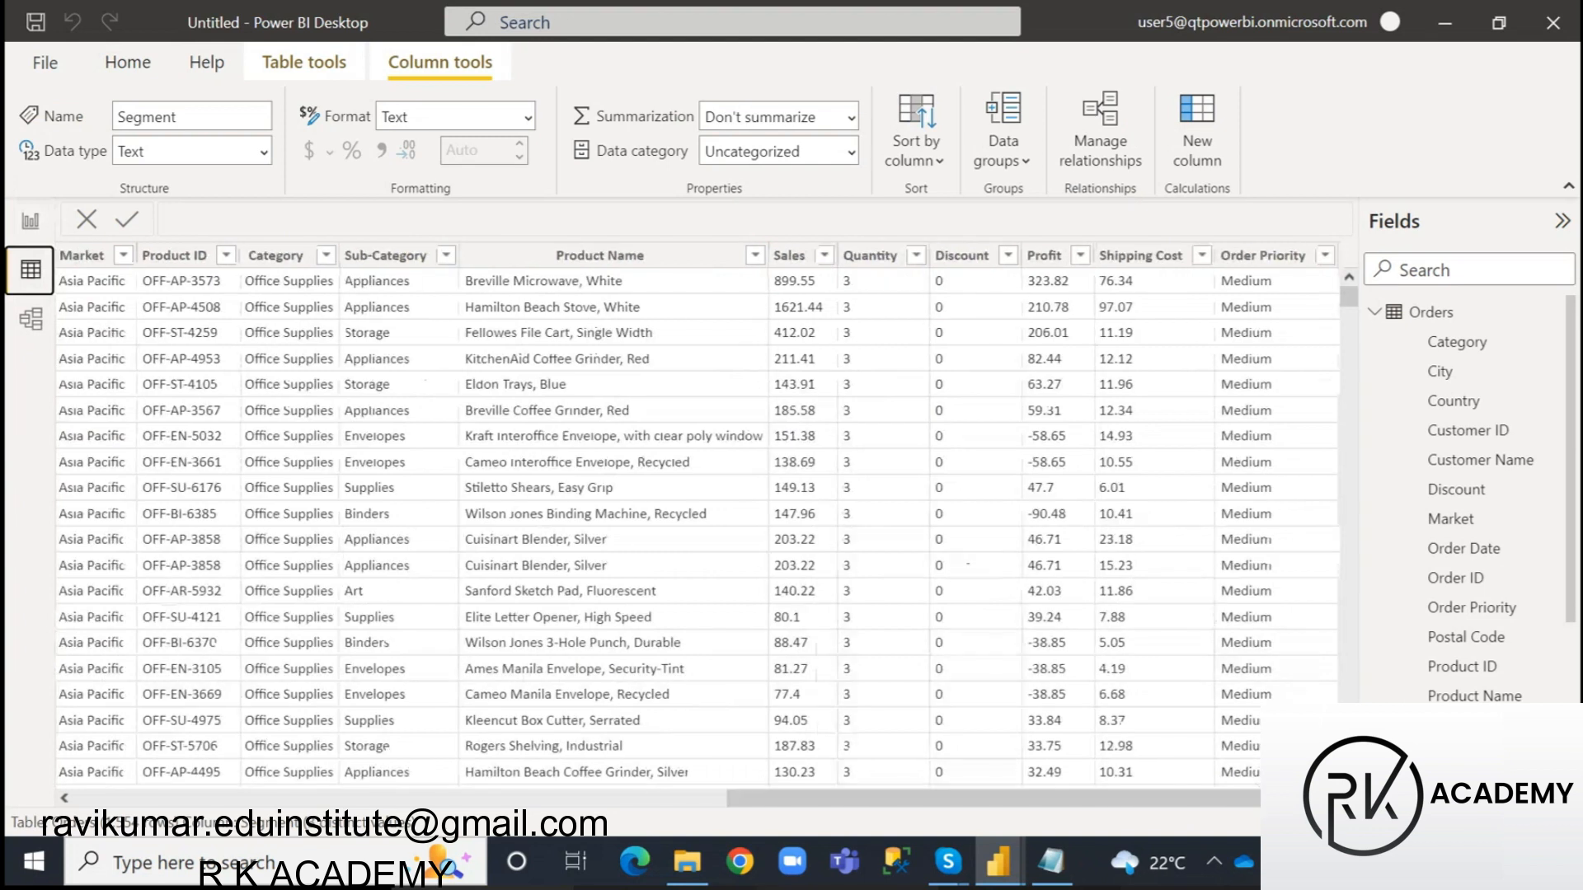
left_click(868, 257)
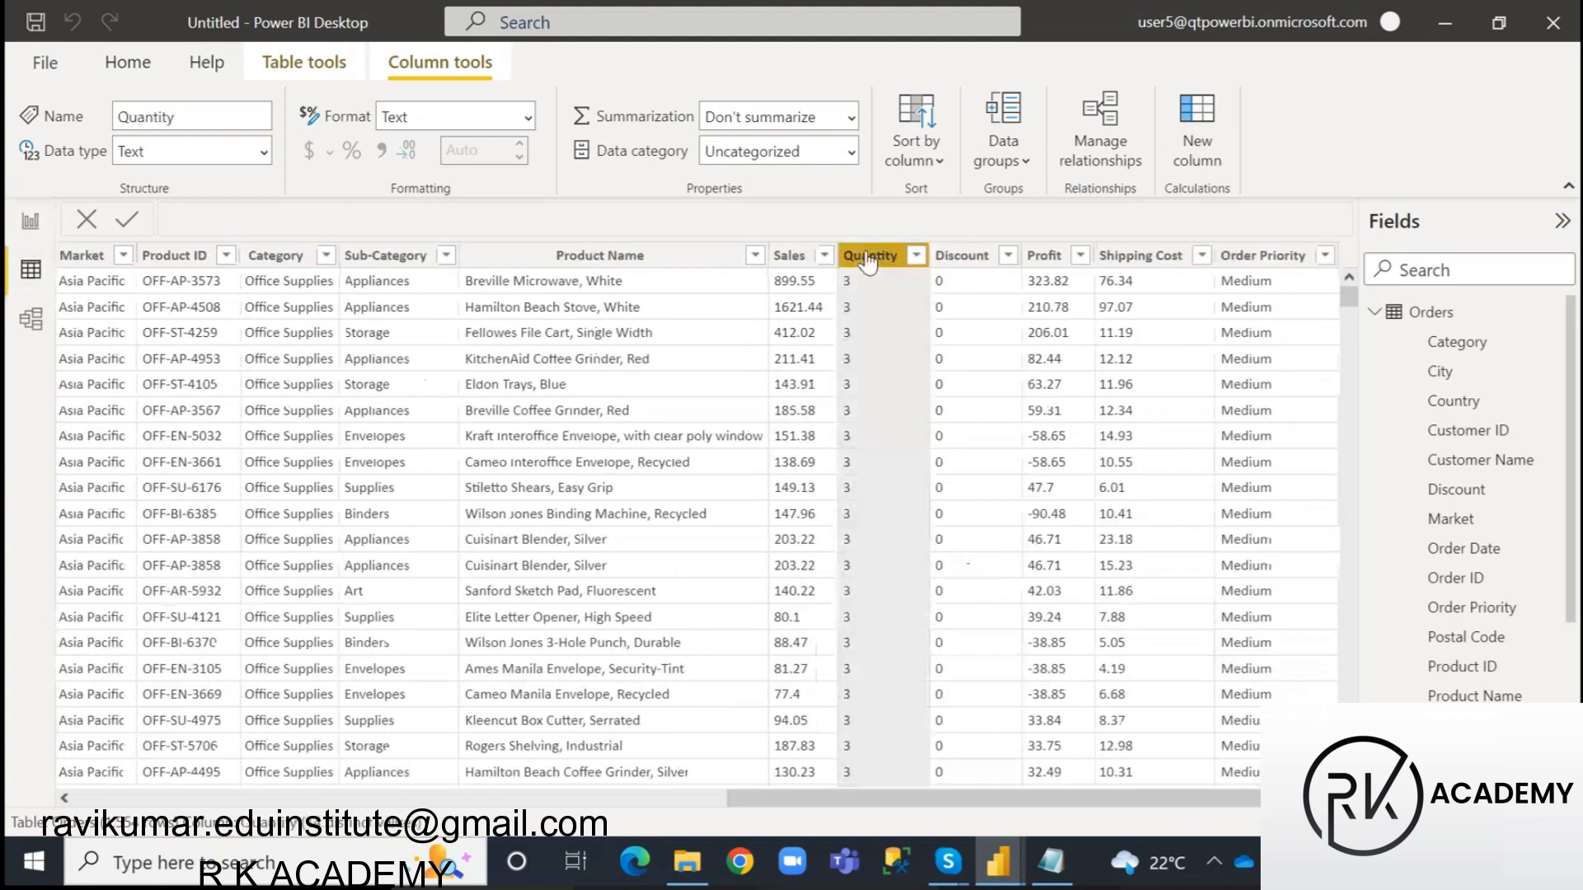
left_click(265, 154)
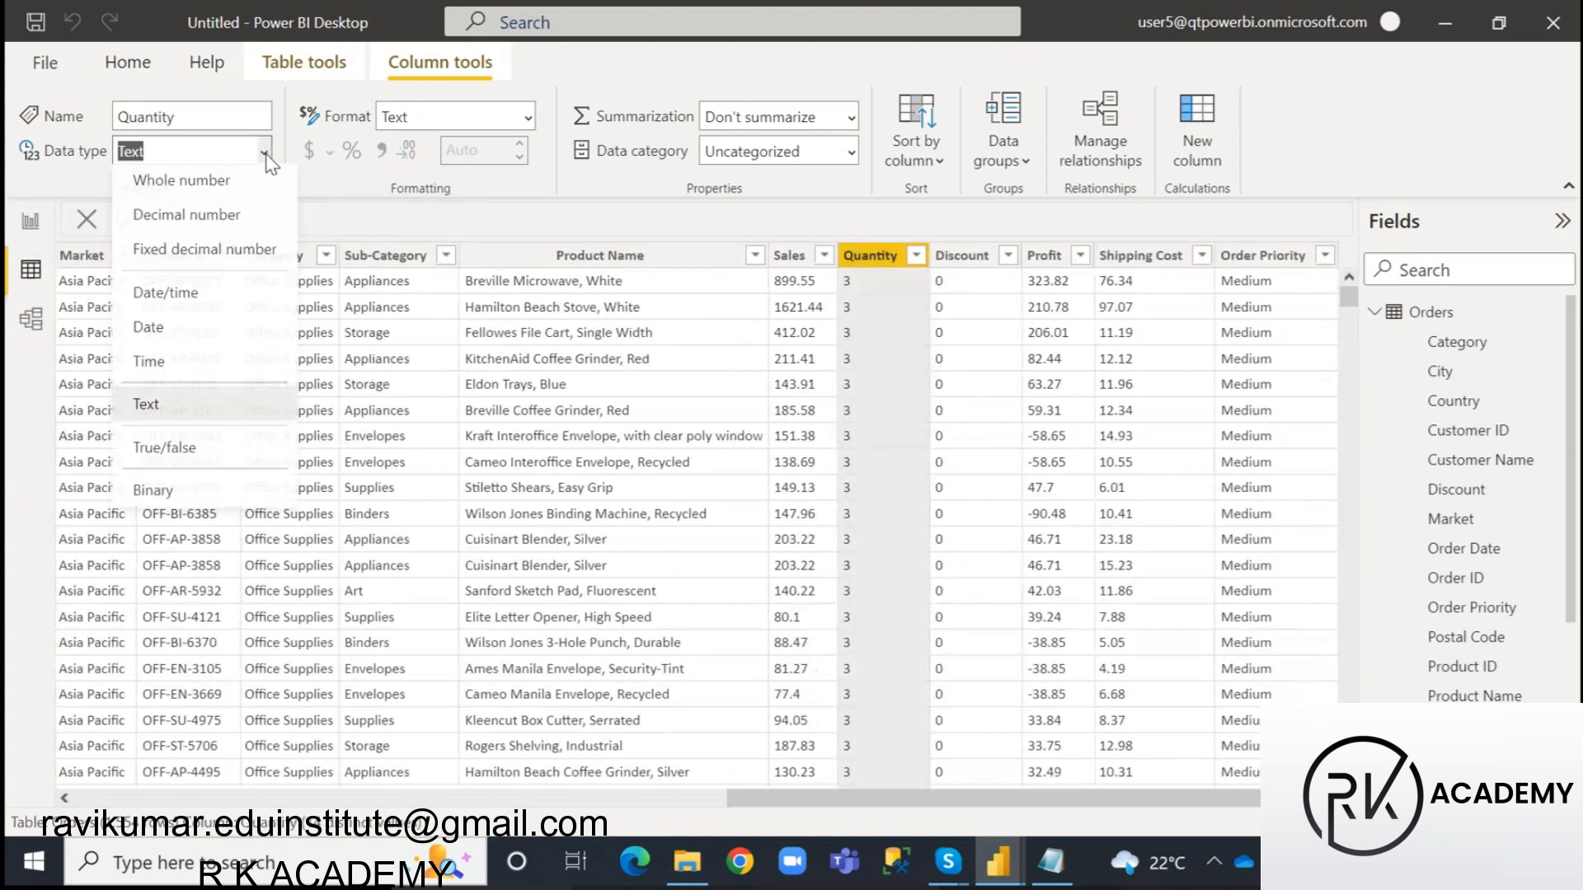
left_click(206, 184)
left_click(919, 514)
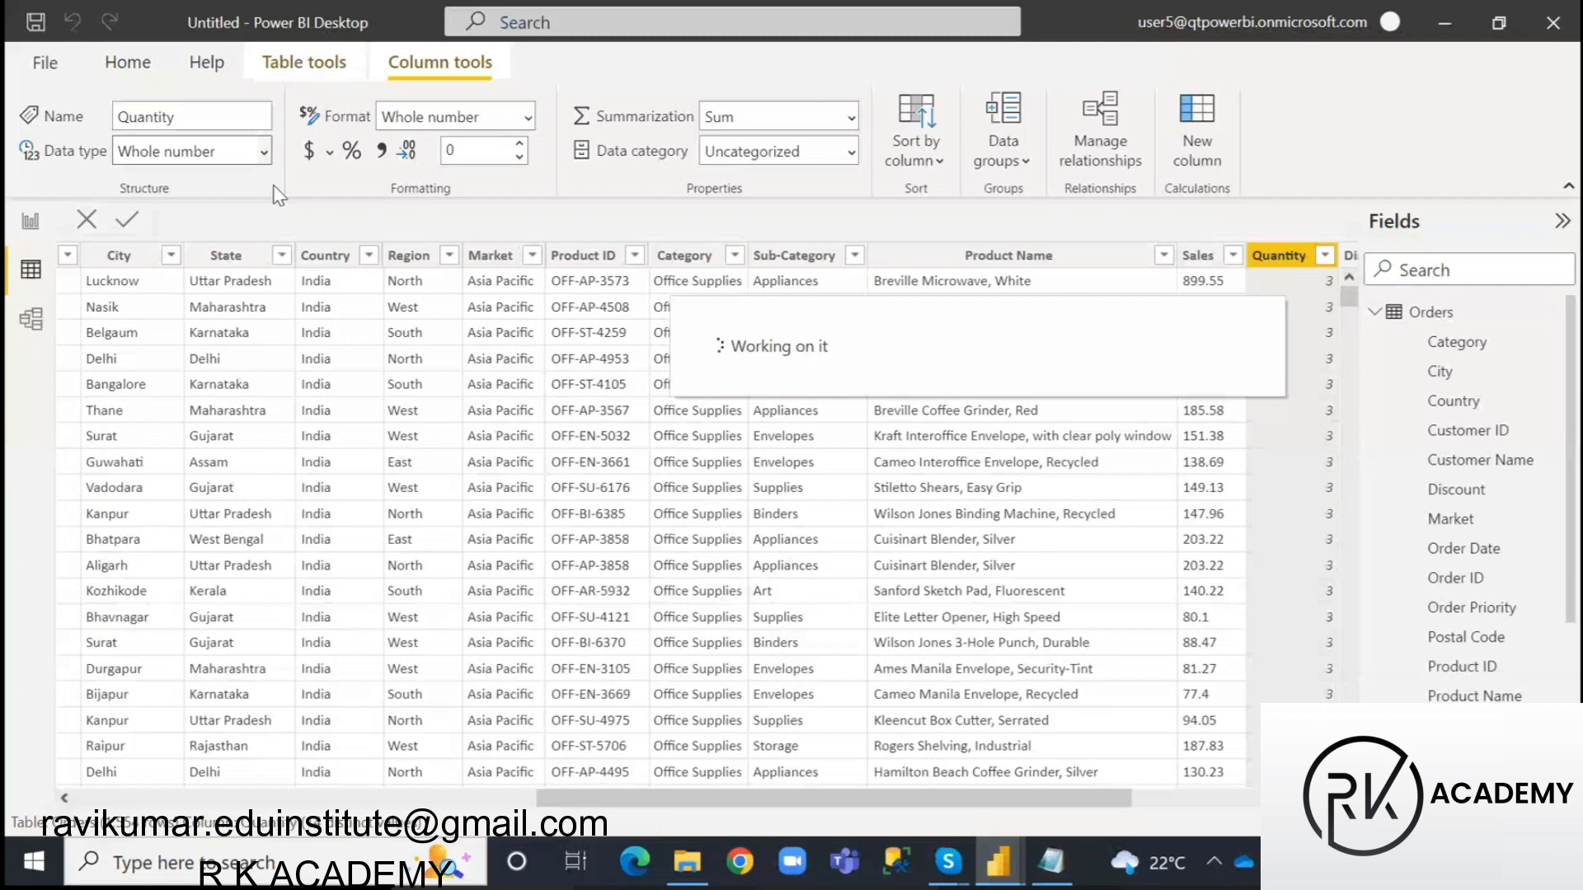
- Return to the report view, check the Quantity card's aggregation and select the card
left_click(31, 222)
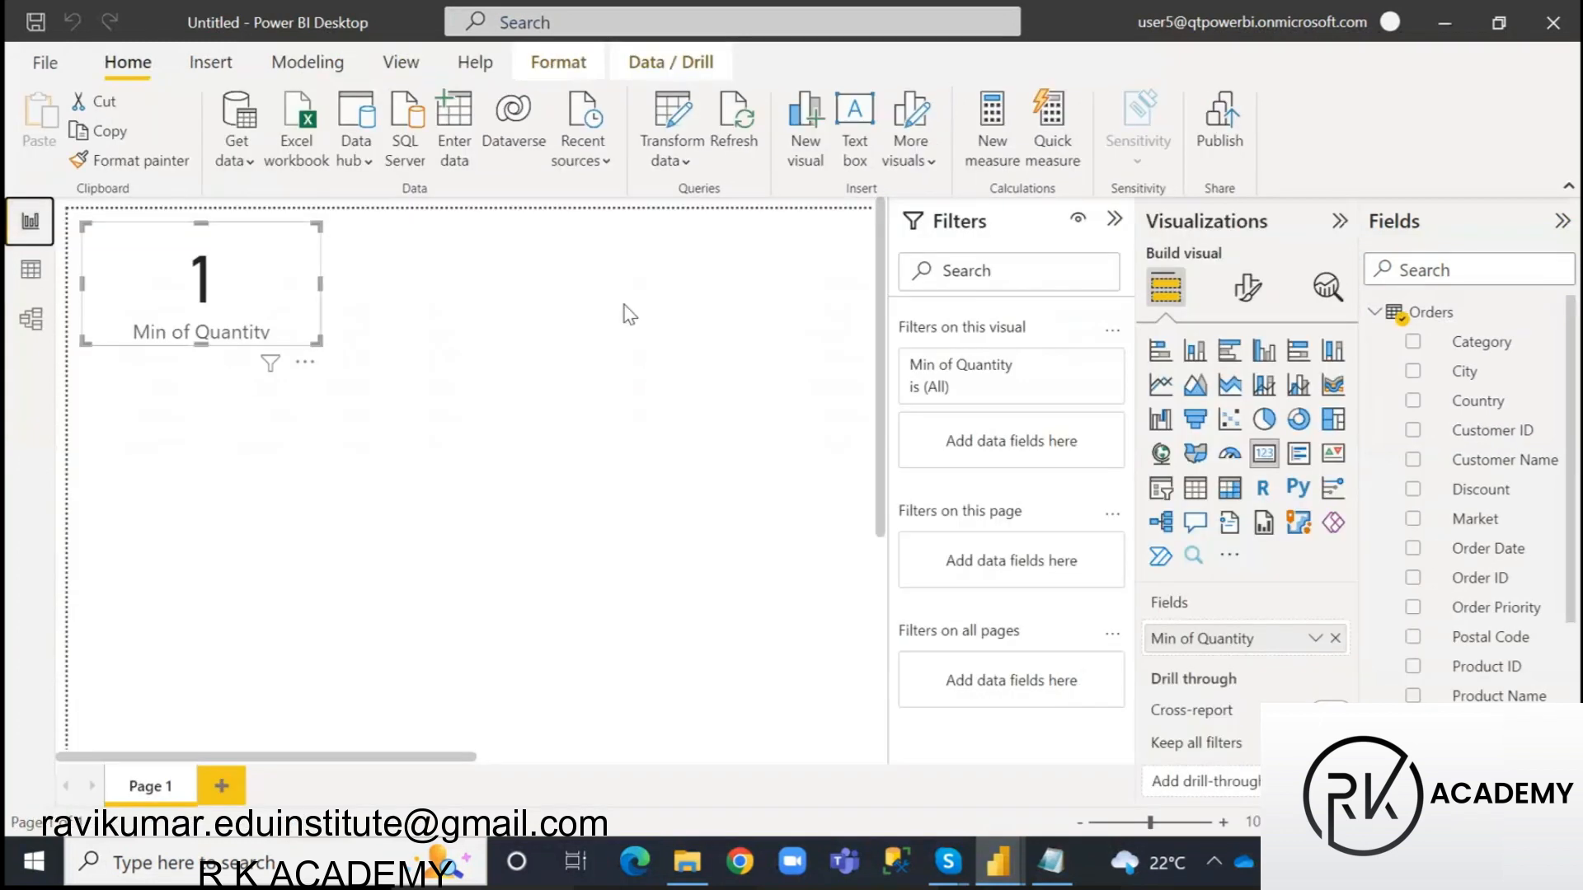
left_click(459, 304)
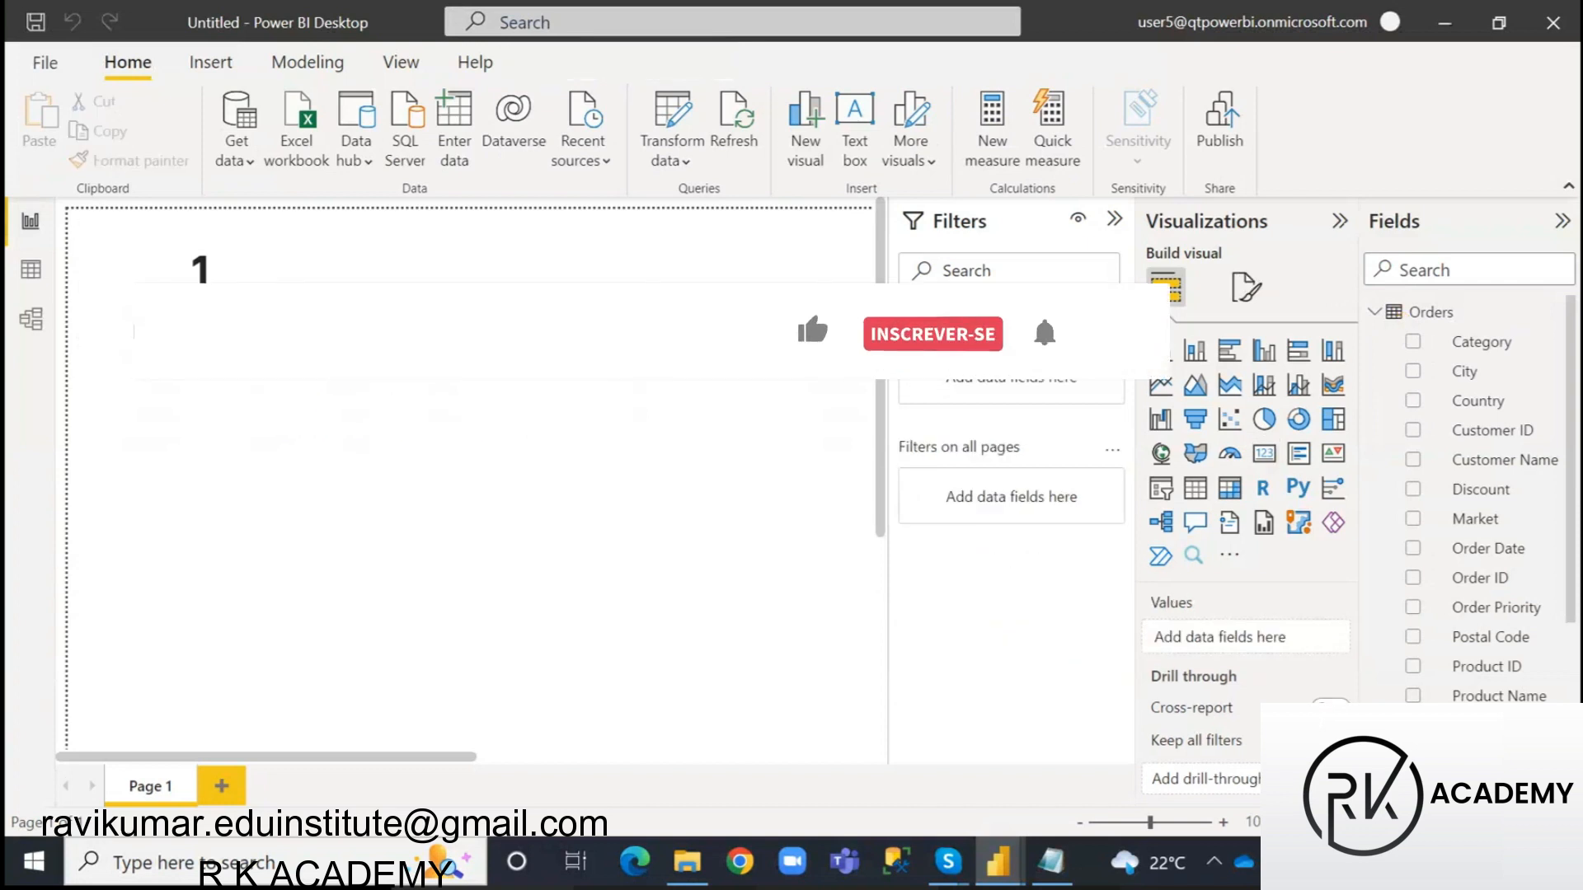
left_click(310, 279)
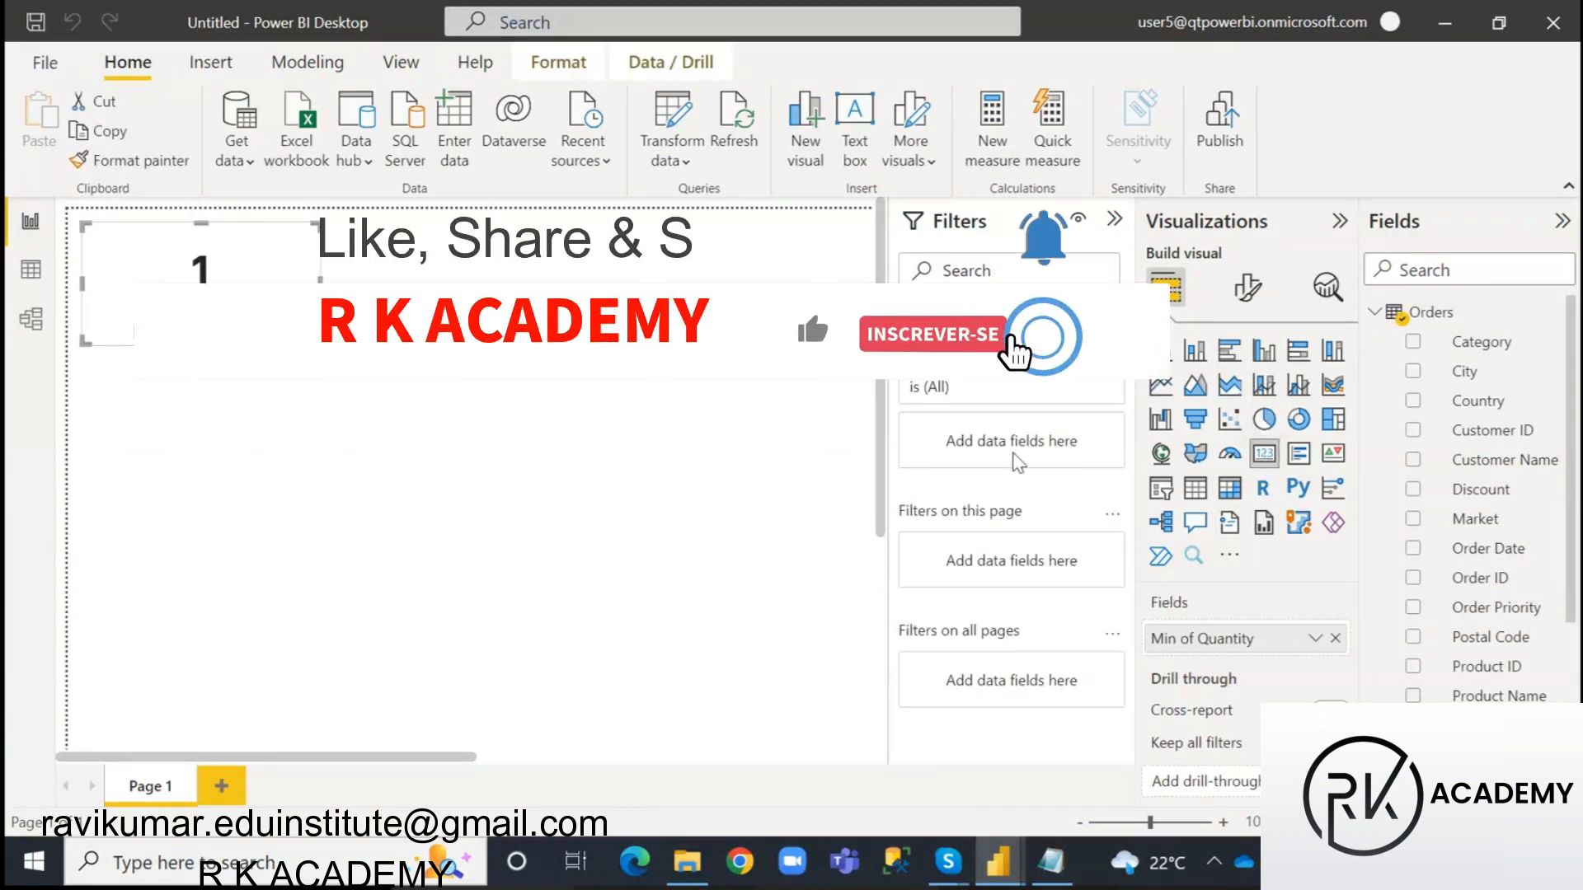
- Insert a second compact card visual beside the Min of Quantity card and add the Orders table's Quantity field to it
left_click(506, 488)
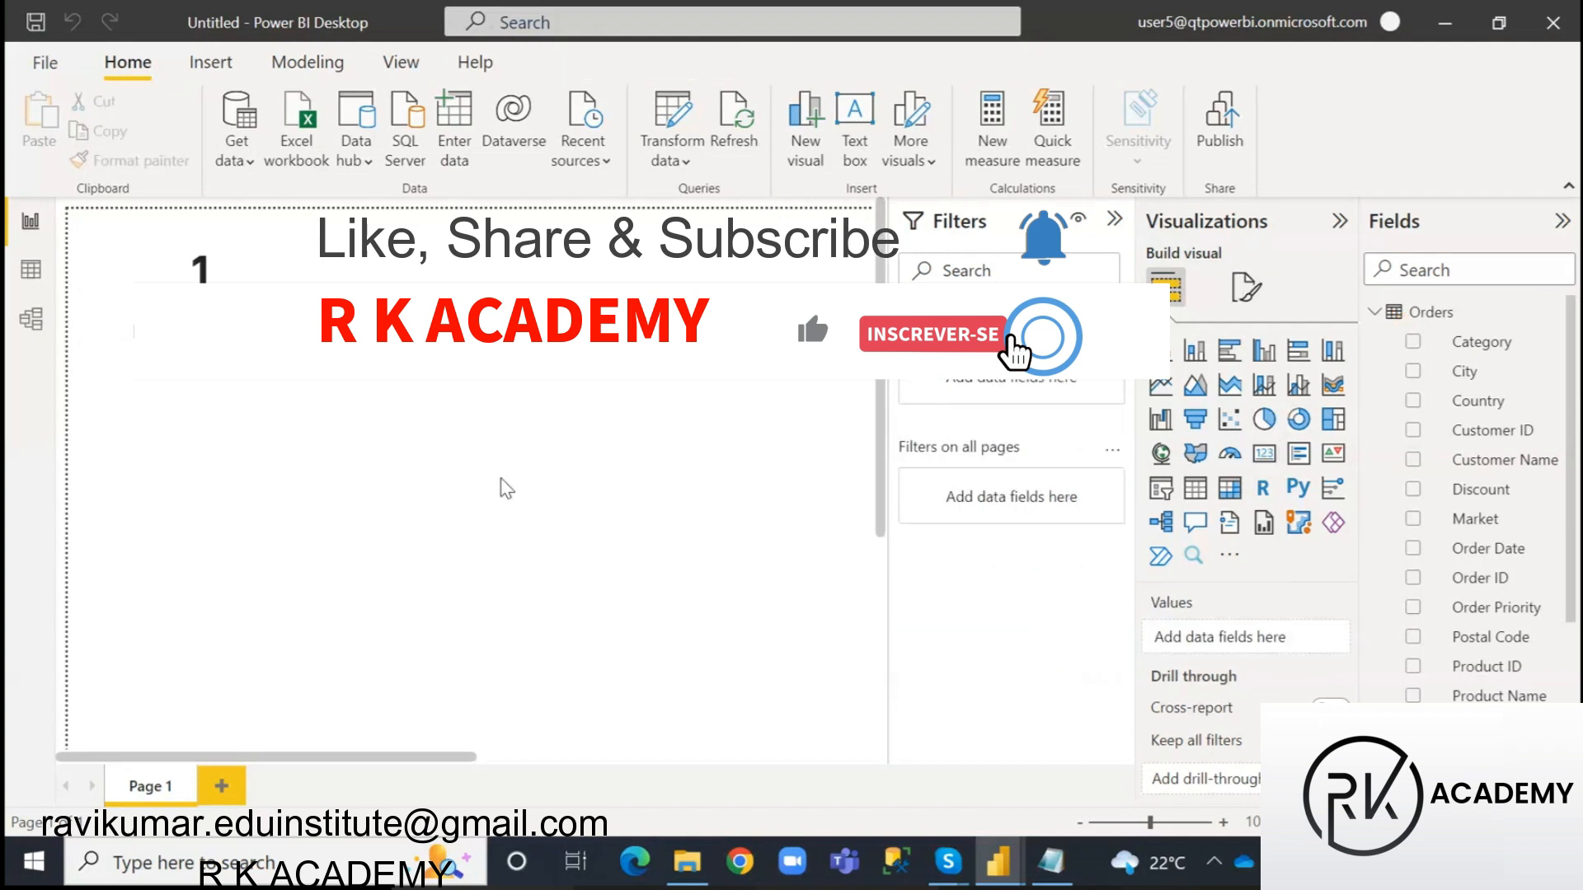
left_click(1264, 453)
left_click_drag(216, 530, 514, 297)
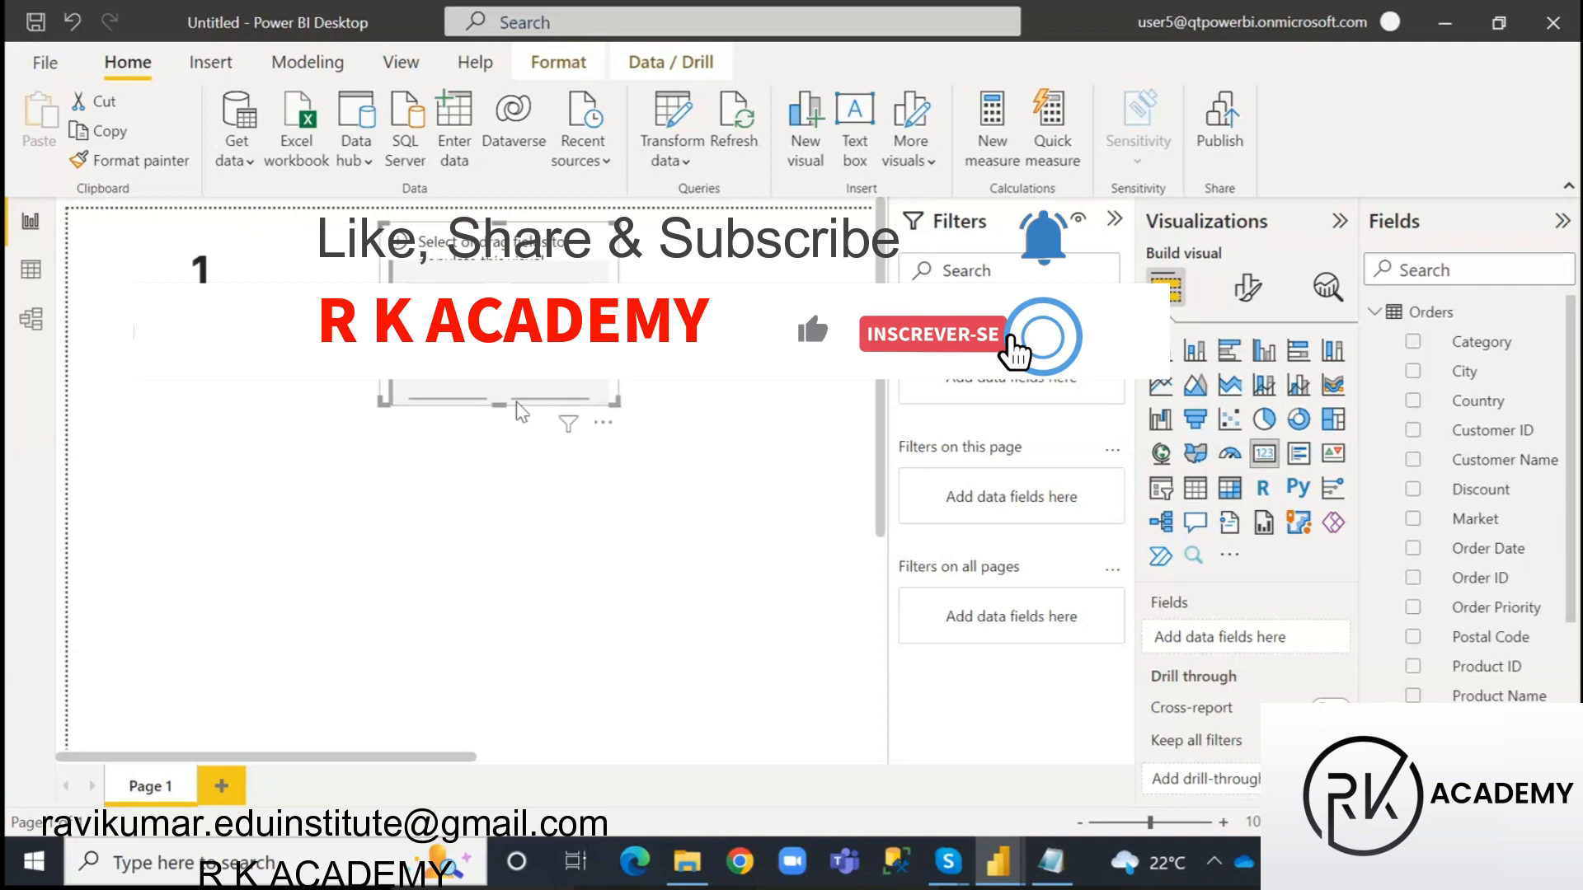
left_click_drag(499, 404, 503, 381)
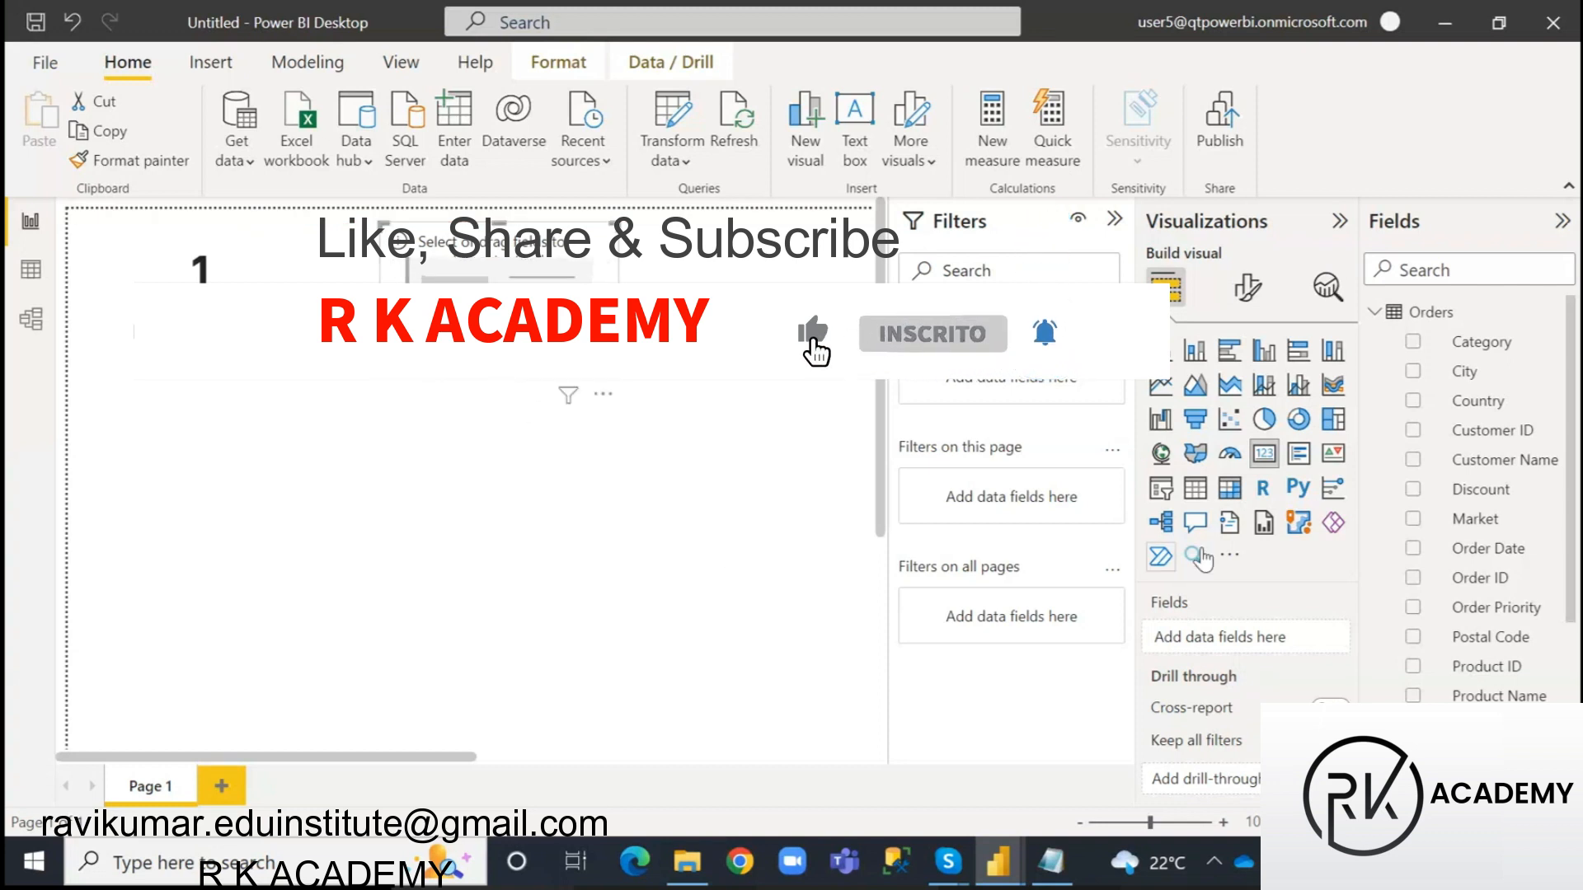
scroll(1441, 623, "down", 3)
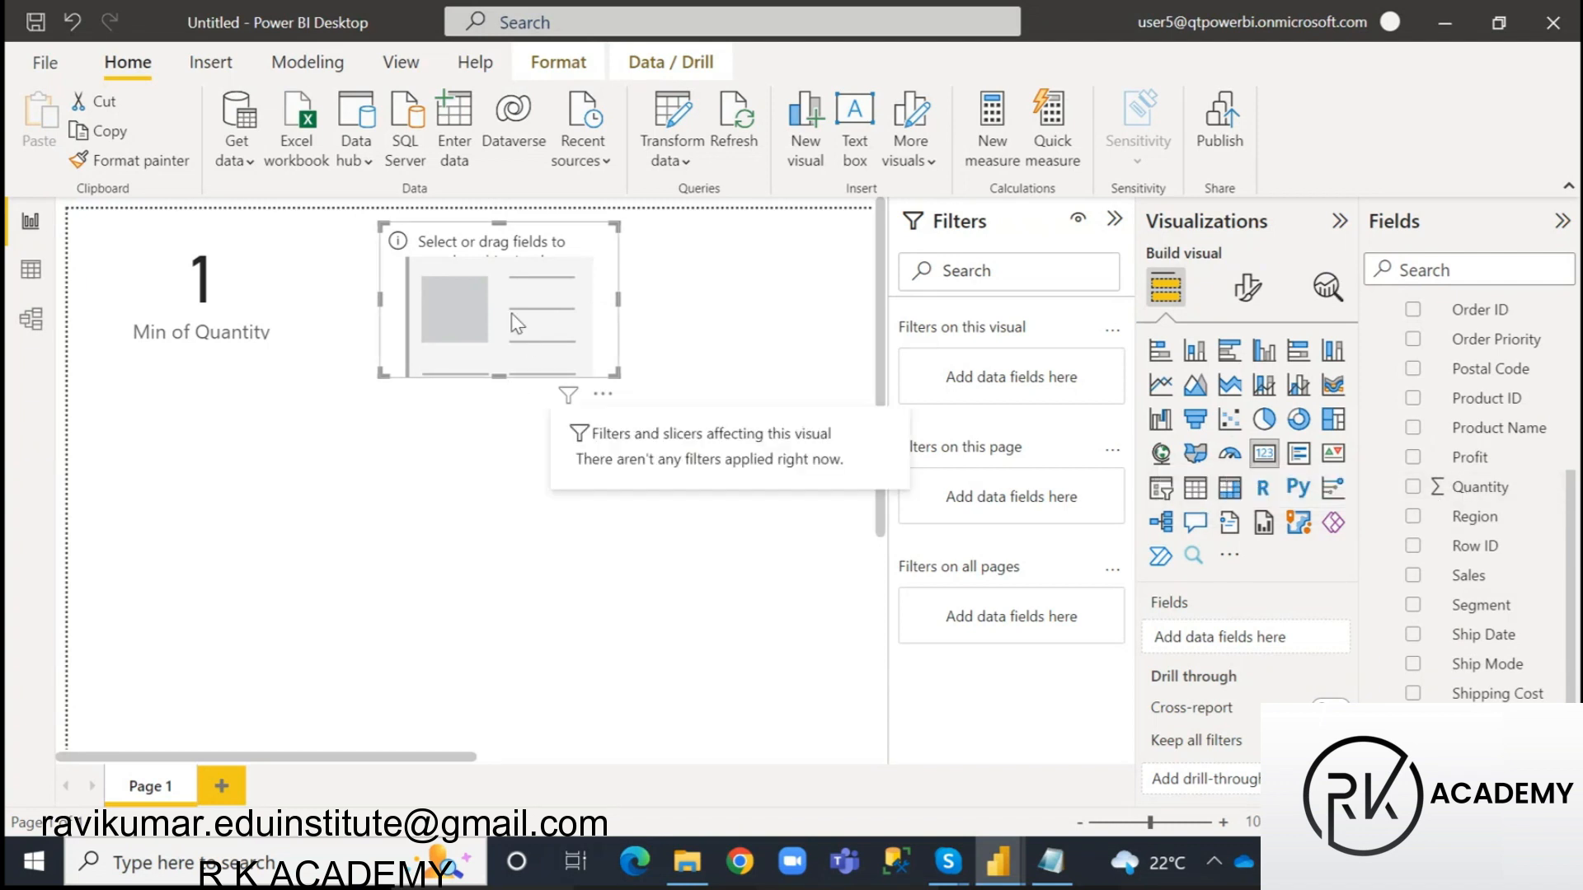
left_click(1413, 487)
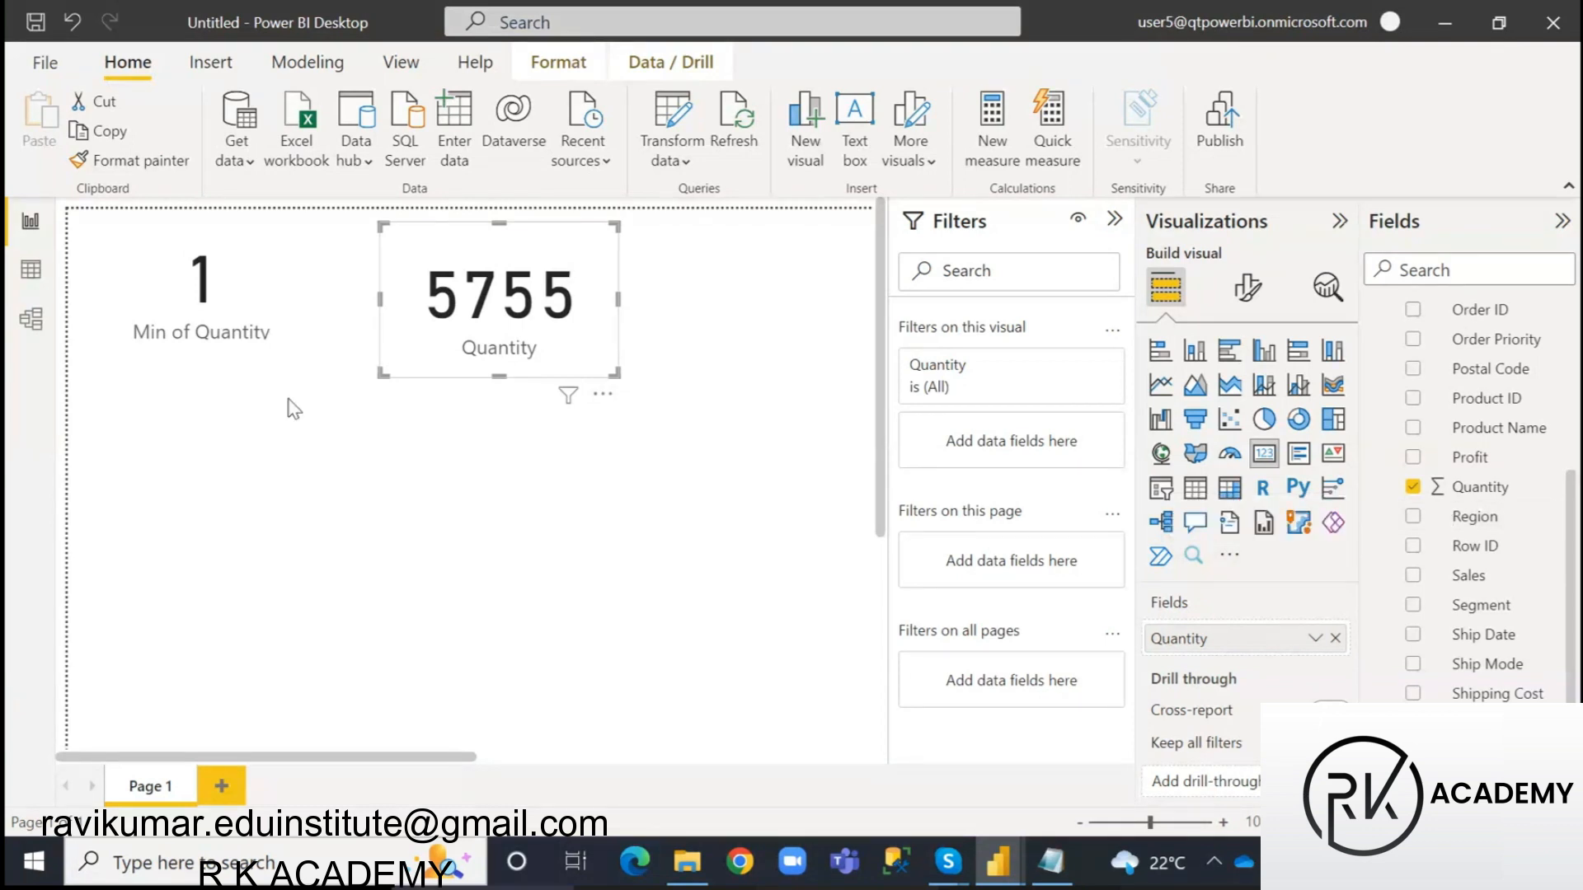
- Check the Quantity column's datatype and the available datatype options in the data view, and return to the report view
mouse_move(540, 332)
left_click(33, 281)
left_click_drag(738, 798, 886, 798)
left_click(963, 257)
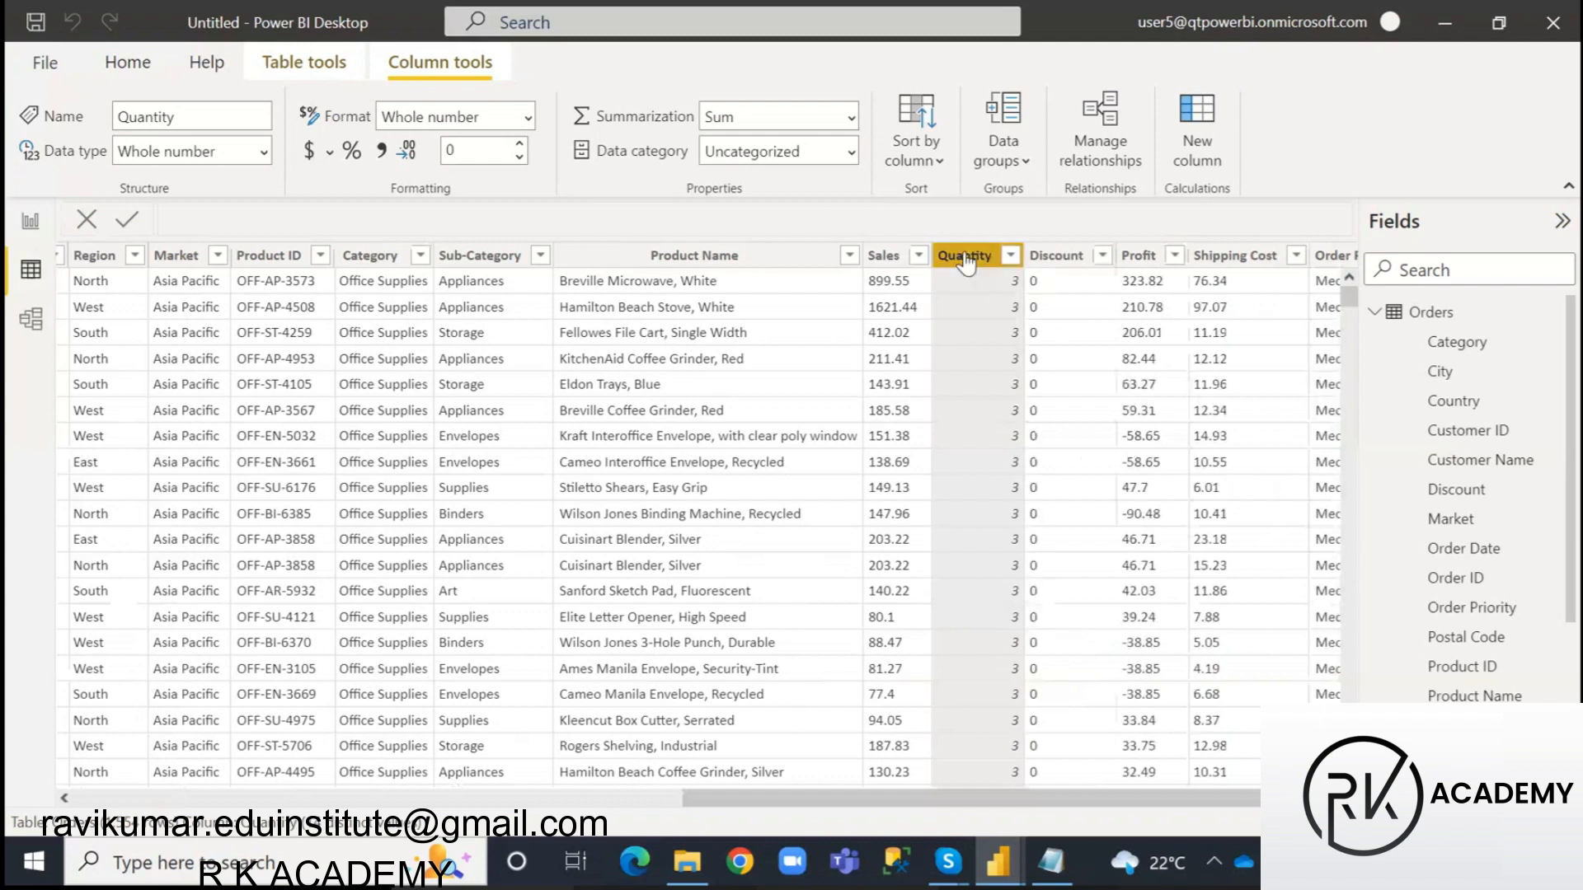
left_click(265, 152)
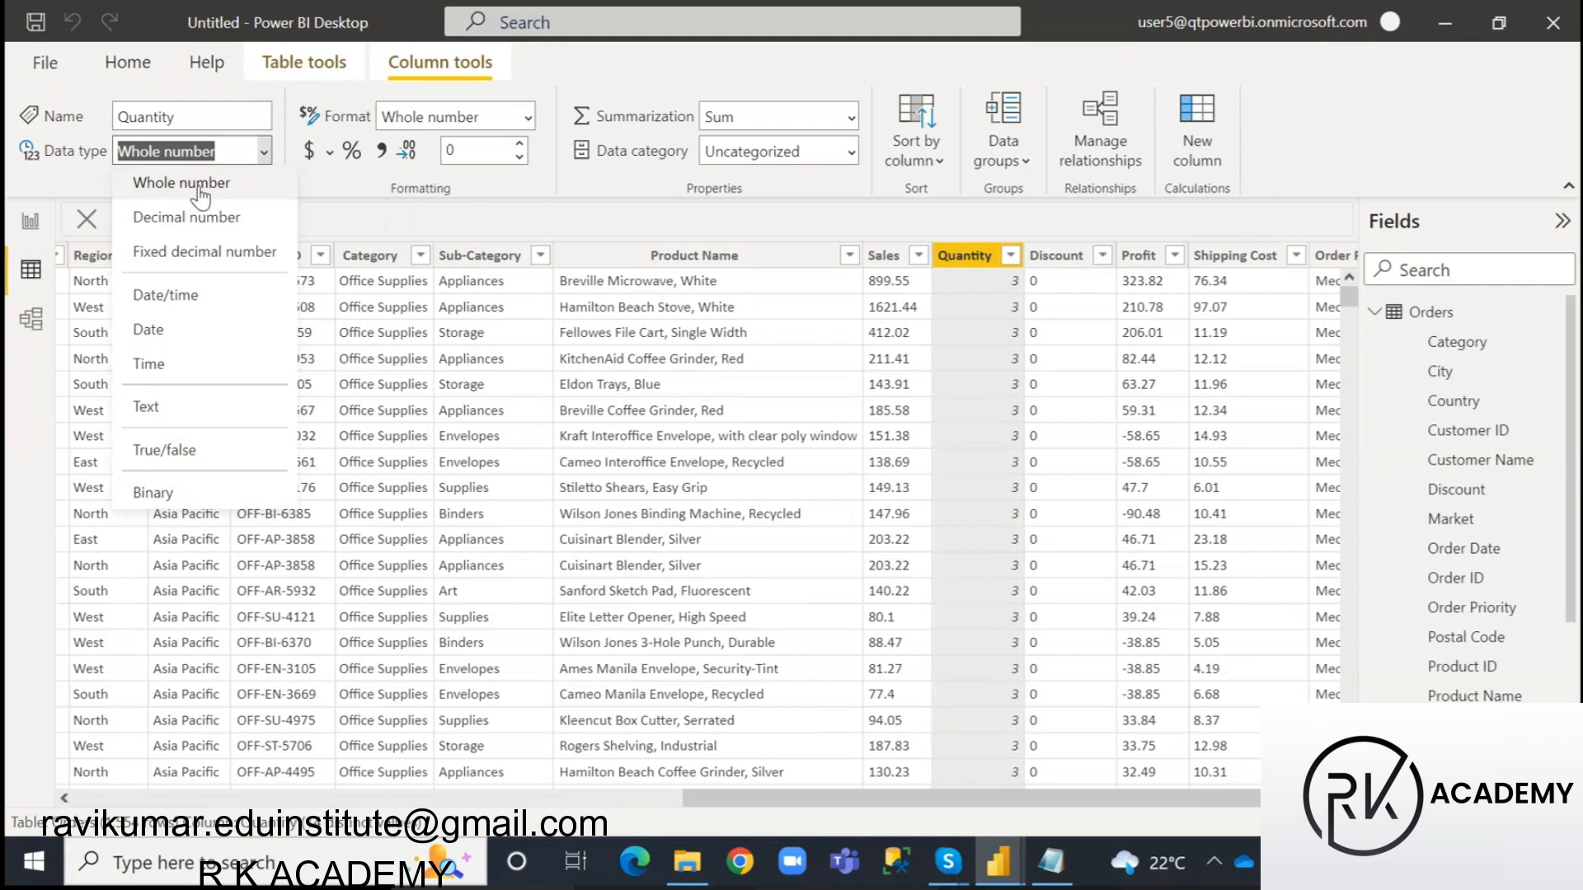
left_click(542, 196)
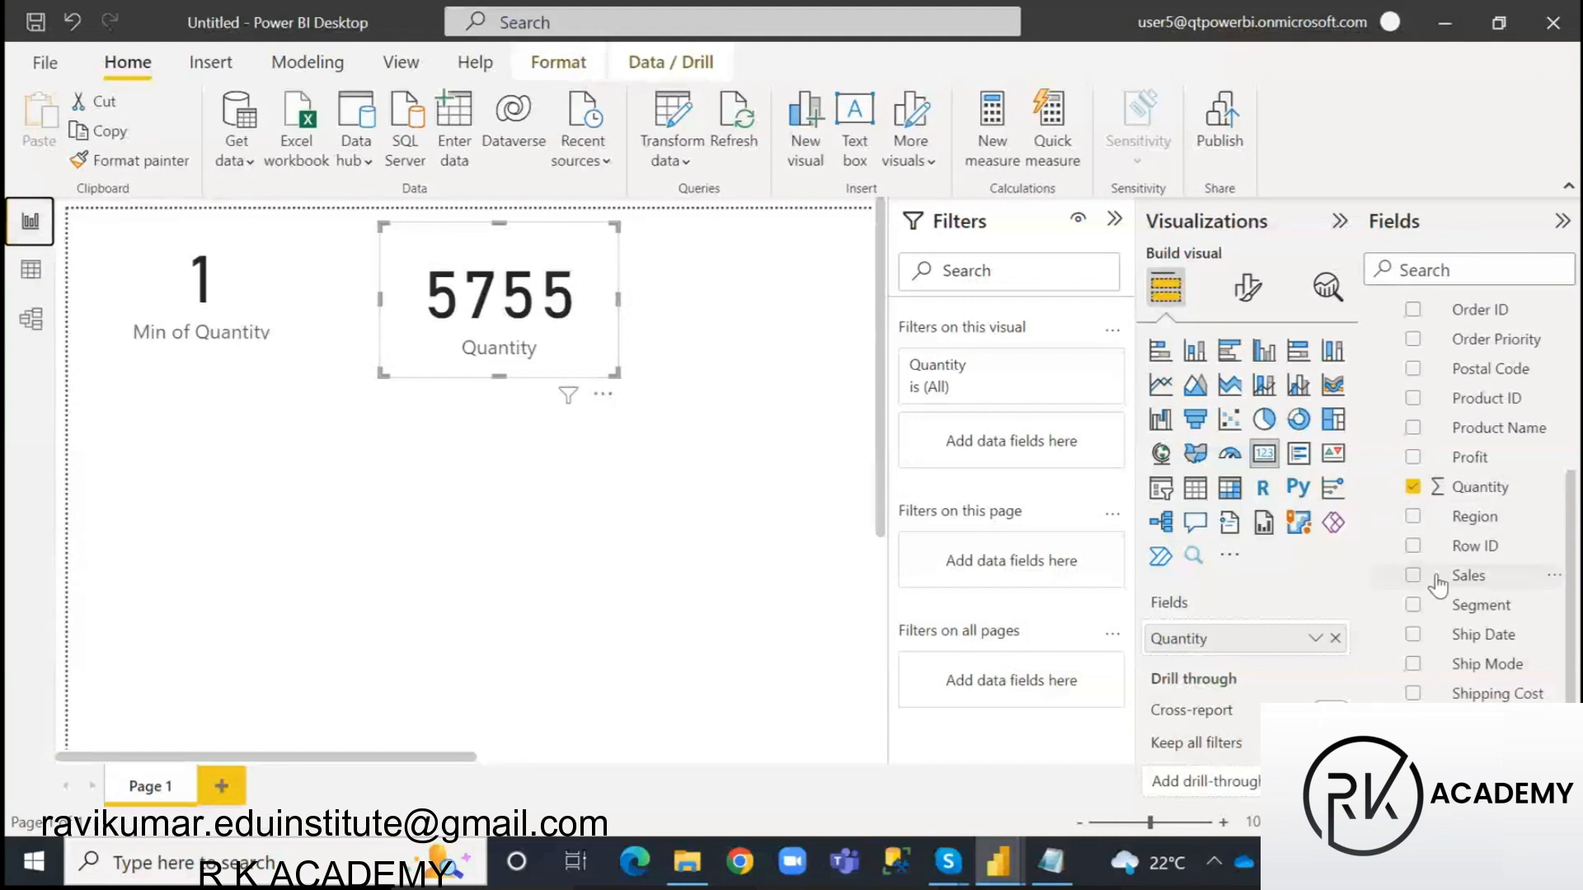
scroll(1427, 495, "up", 2)
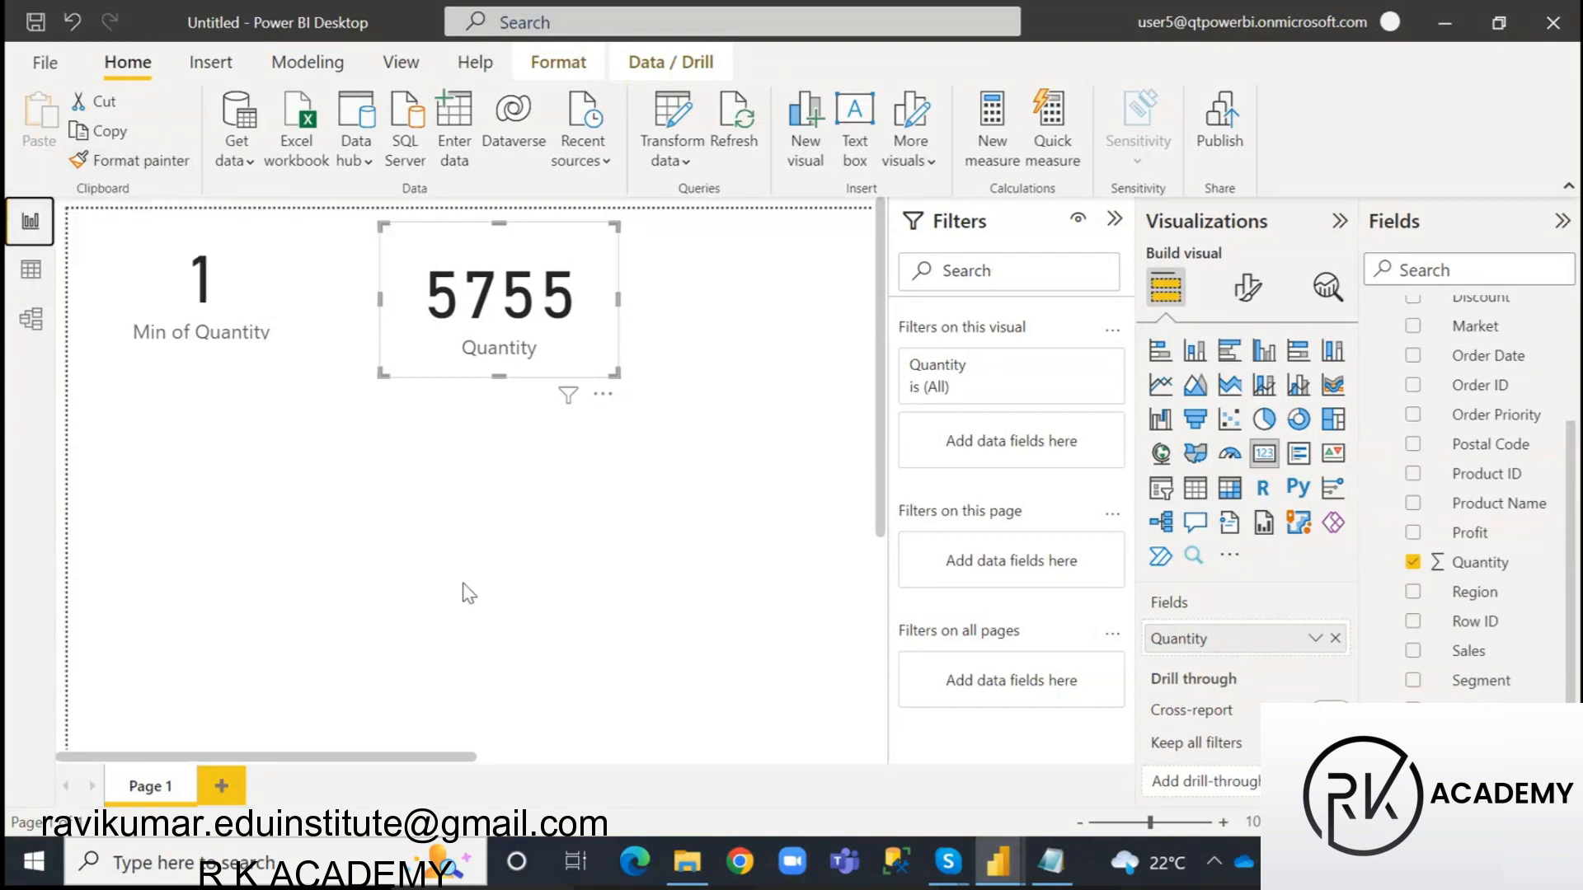
- Switch to the Power Query Editor and set the Orders table's Sales column datatype to Decimal Number
mouse_move(997, 861)
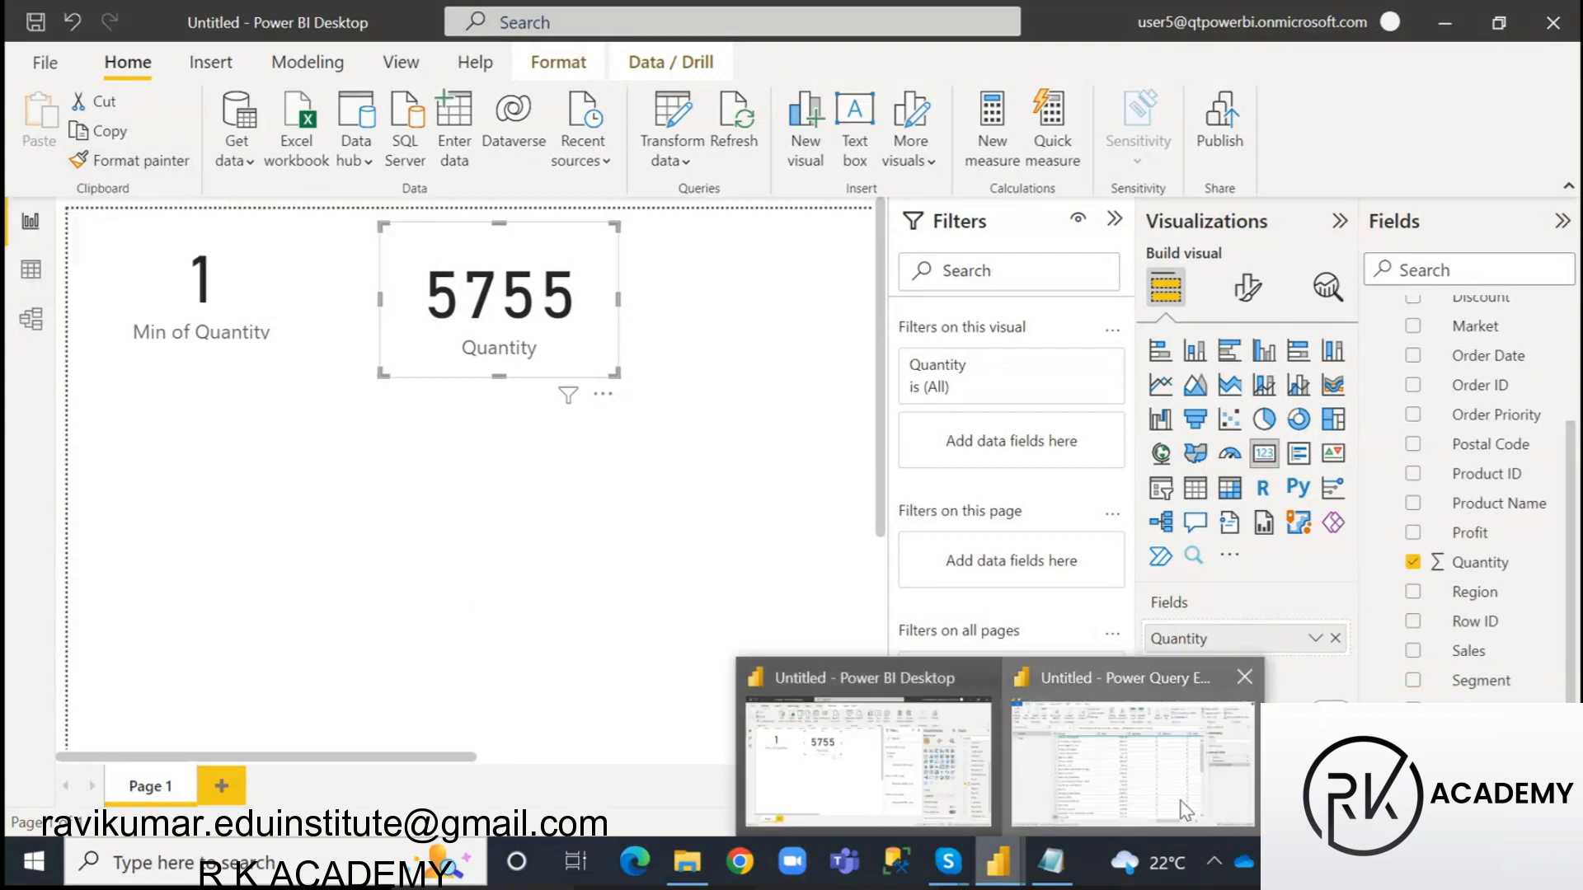
left_click(1186, 810)
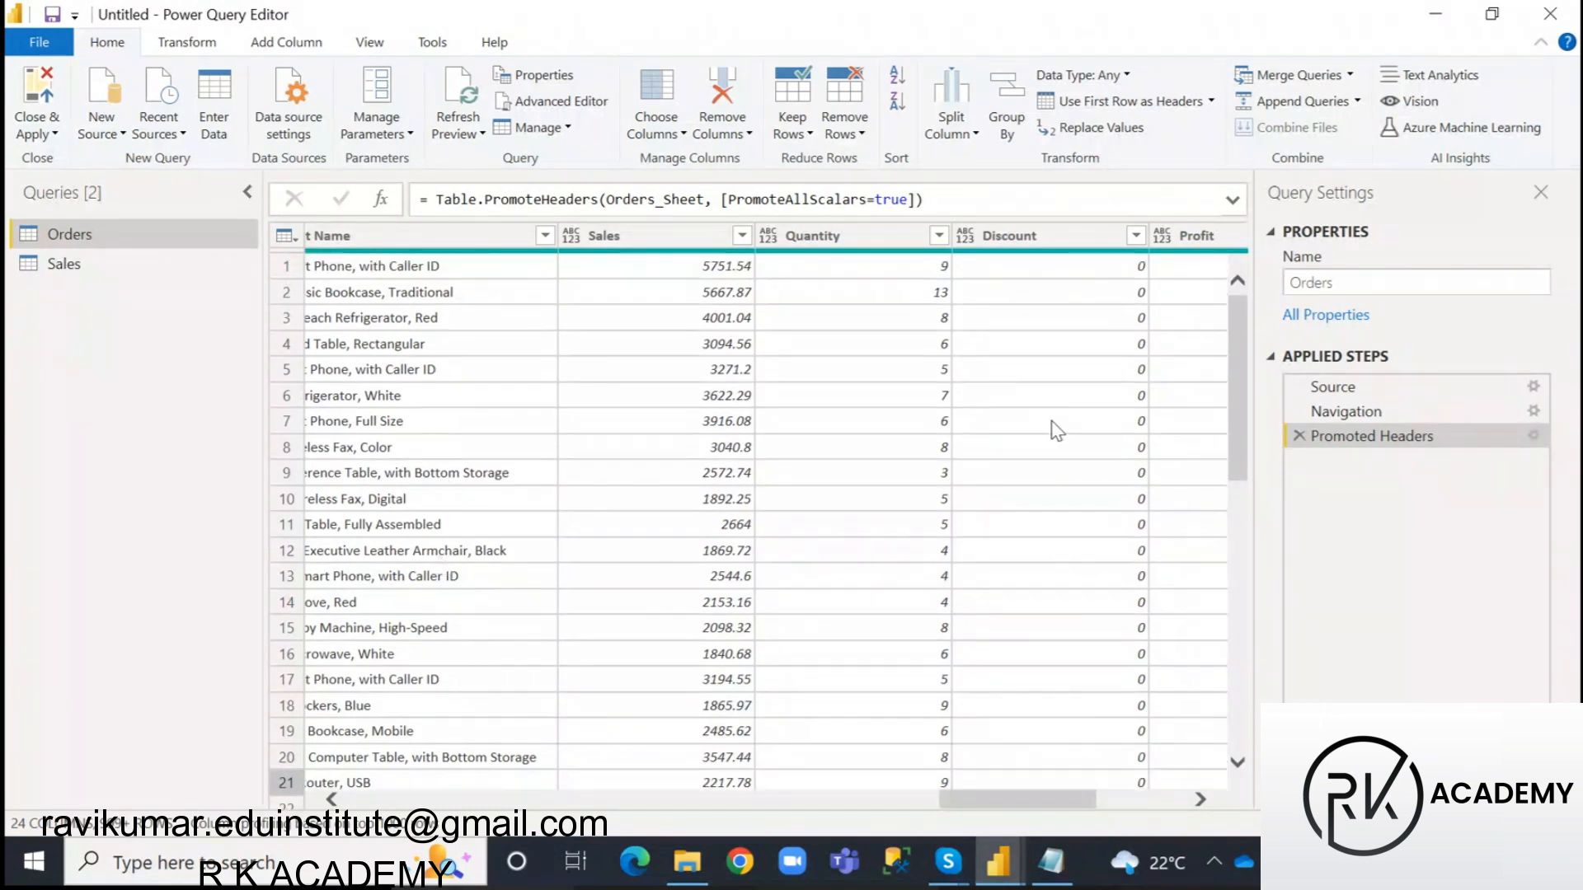
left_click(704, 241)
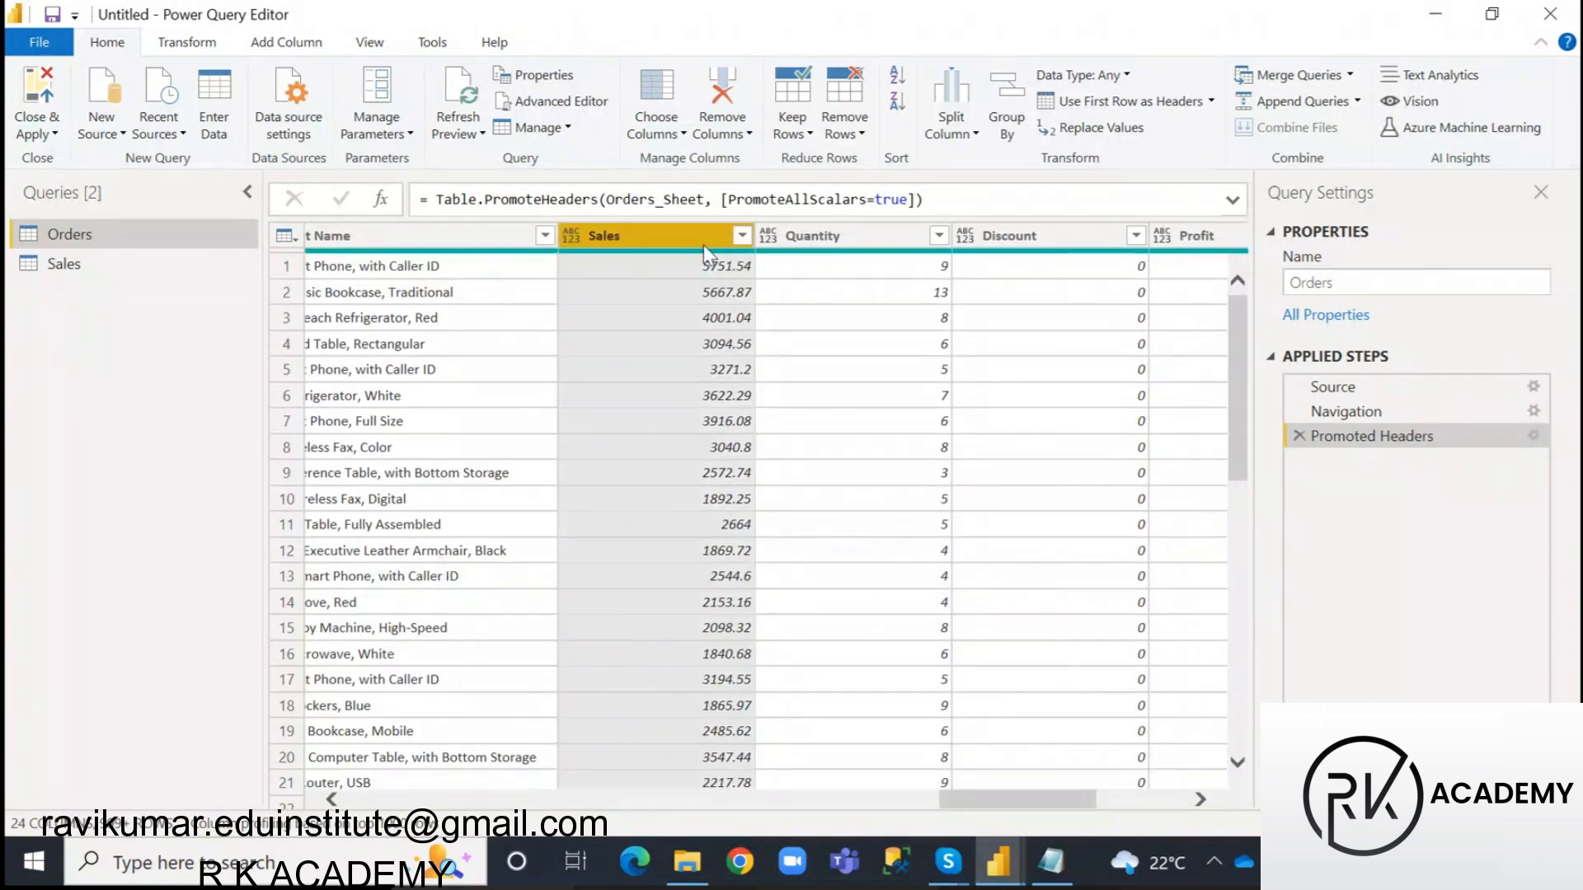
left_click(1128, 76)
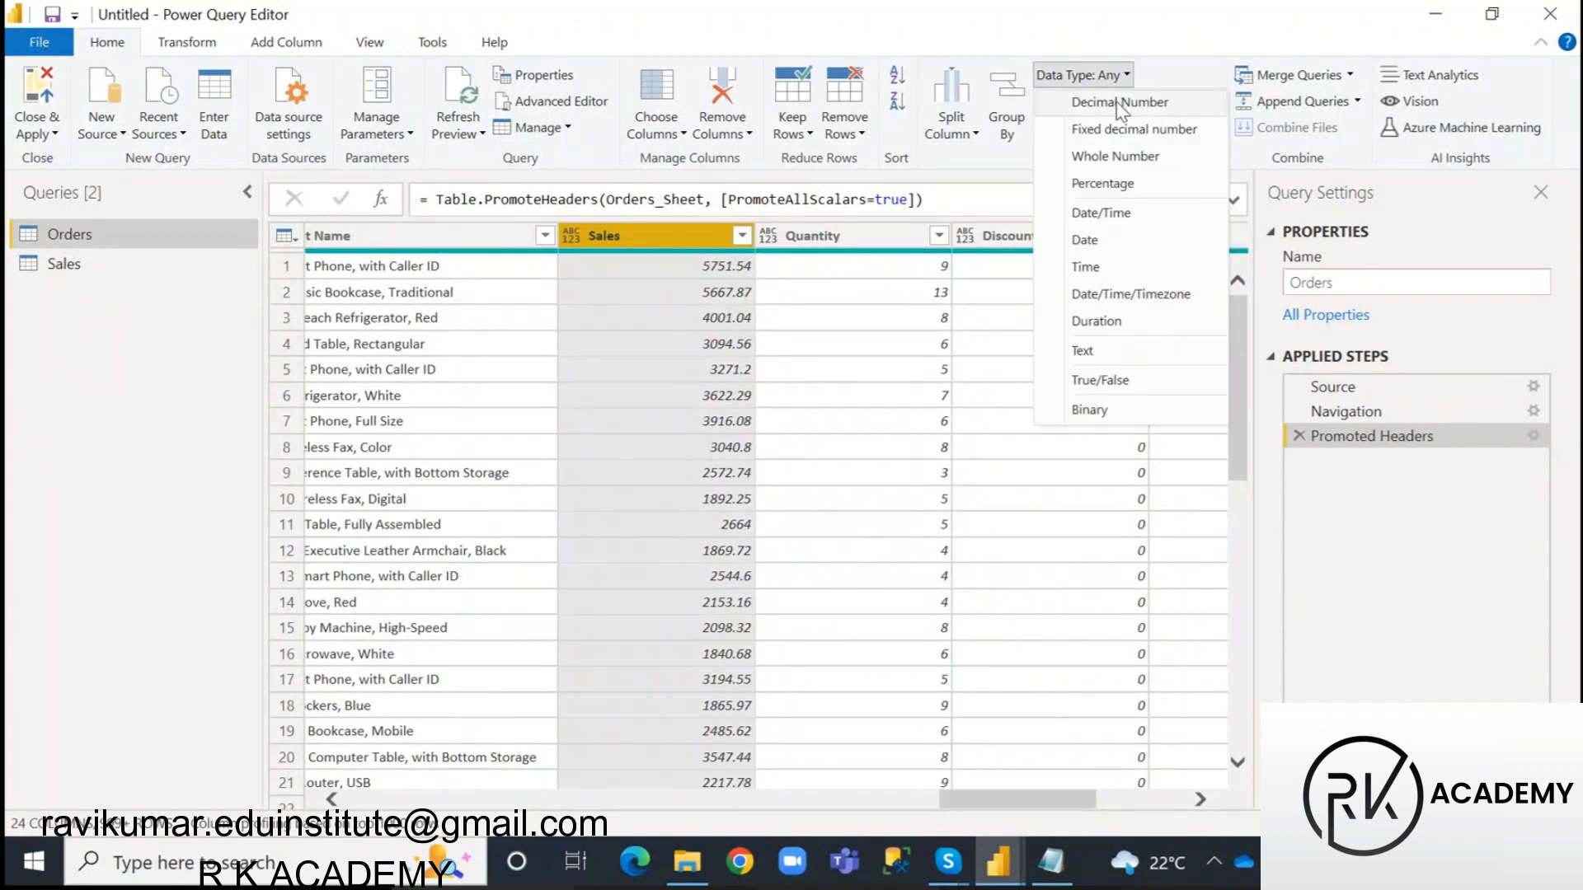
left_click(1120, 103)
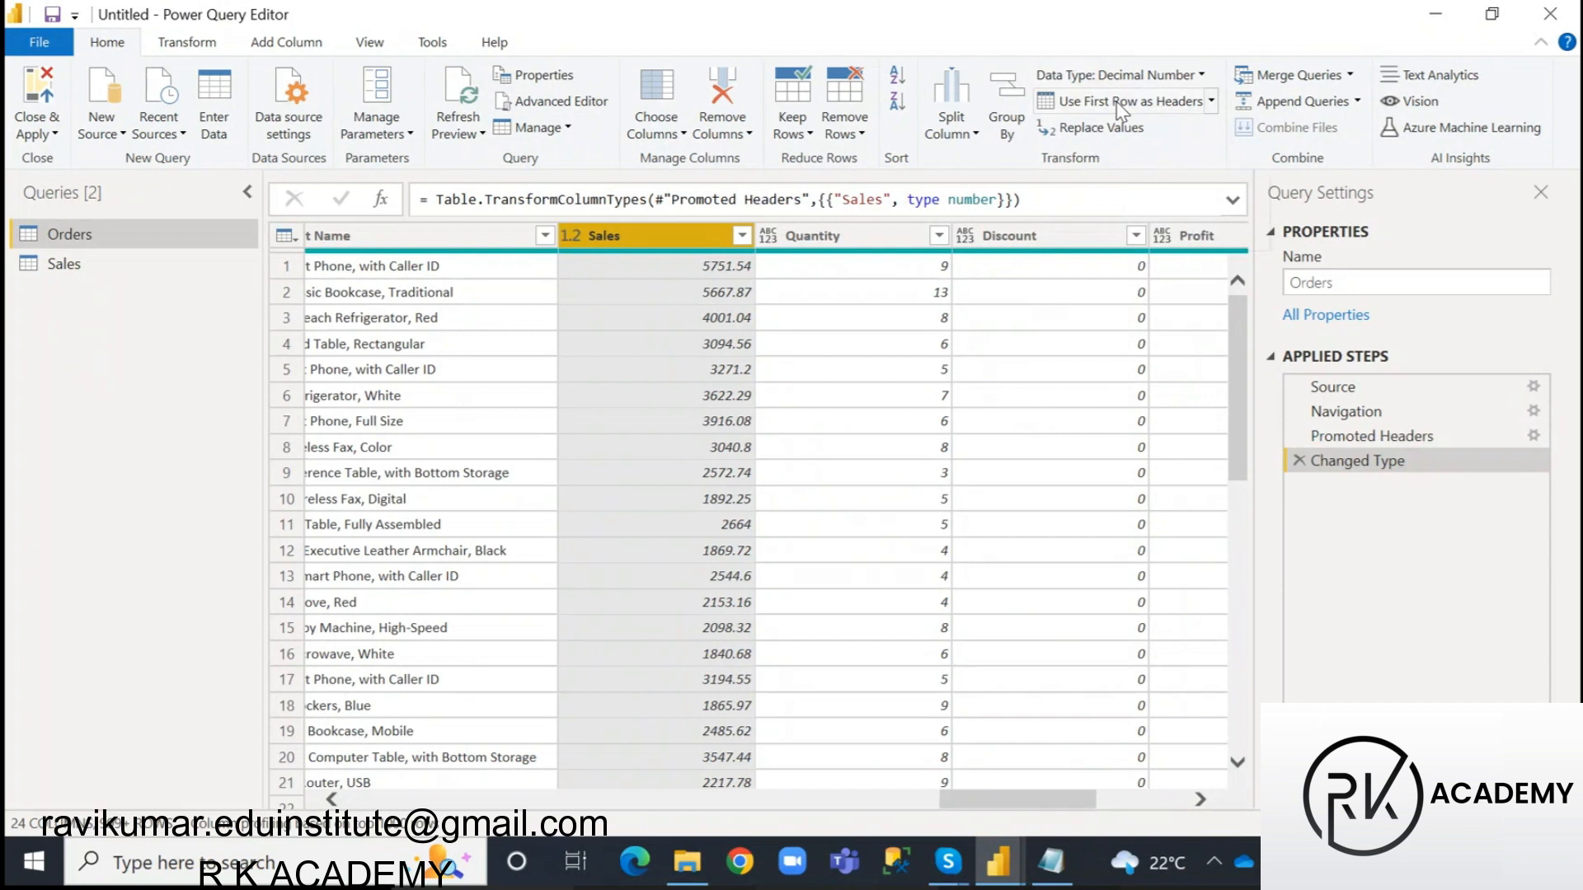
- Mark the column headers' datatype icons and the Power Query Editor title with temporary screen annotations, and clear them
key("ctrl+2")
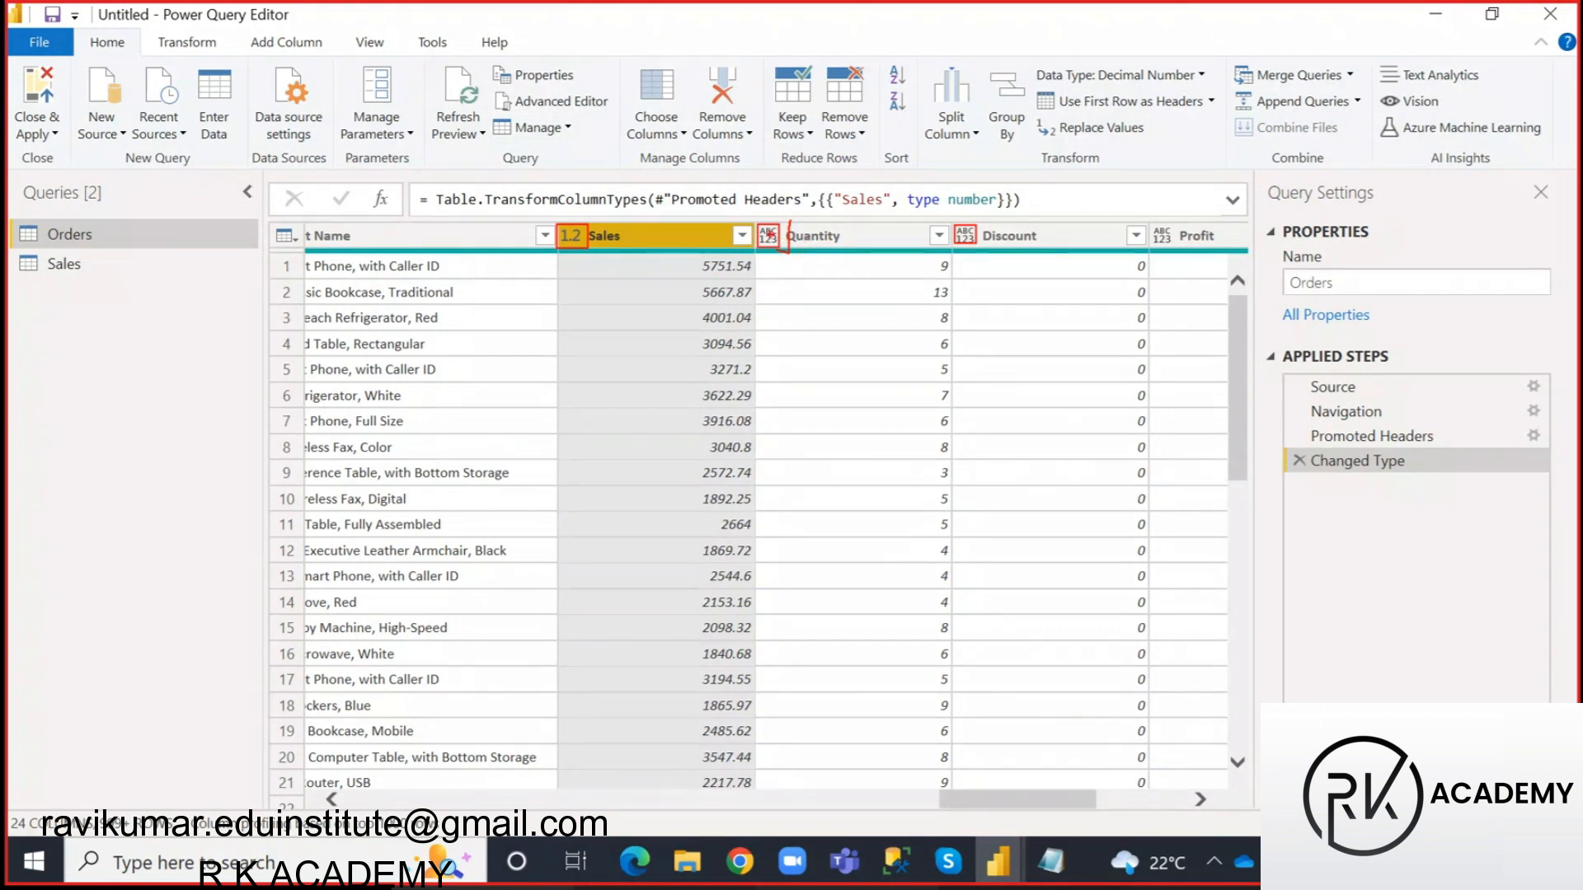
left_click_drag(796, 255, 799, 221)
left_click_drag(93, 5, 294, 25)
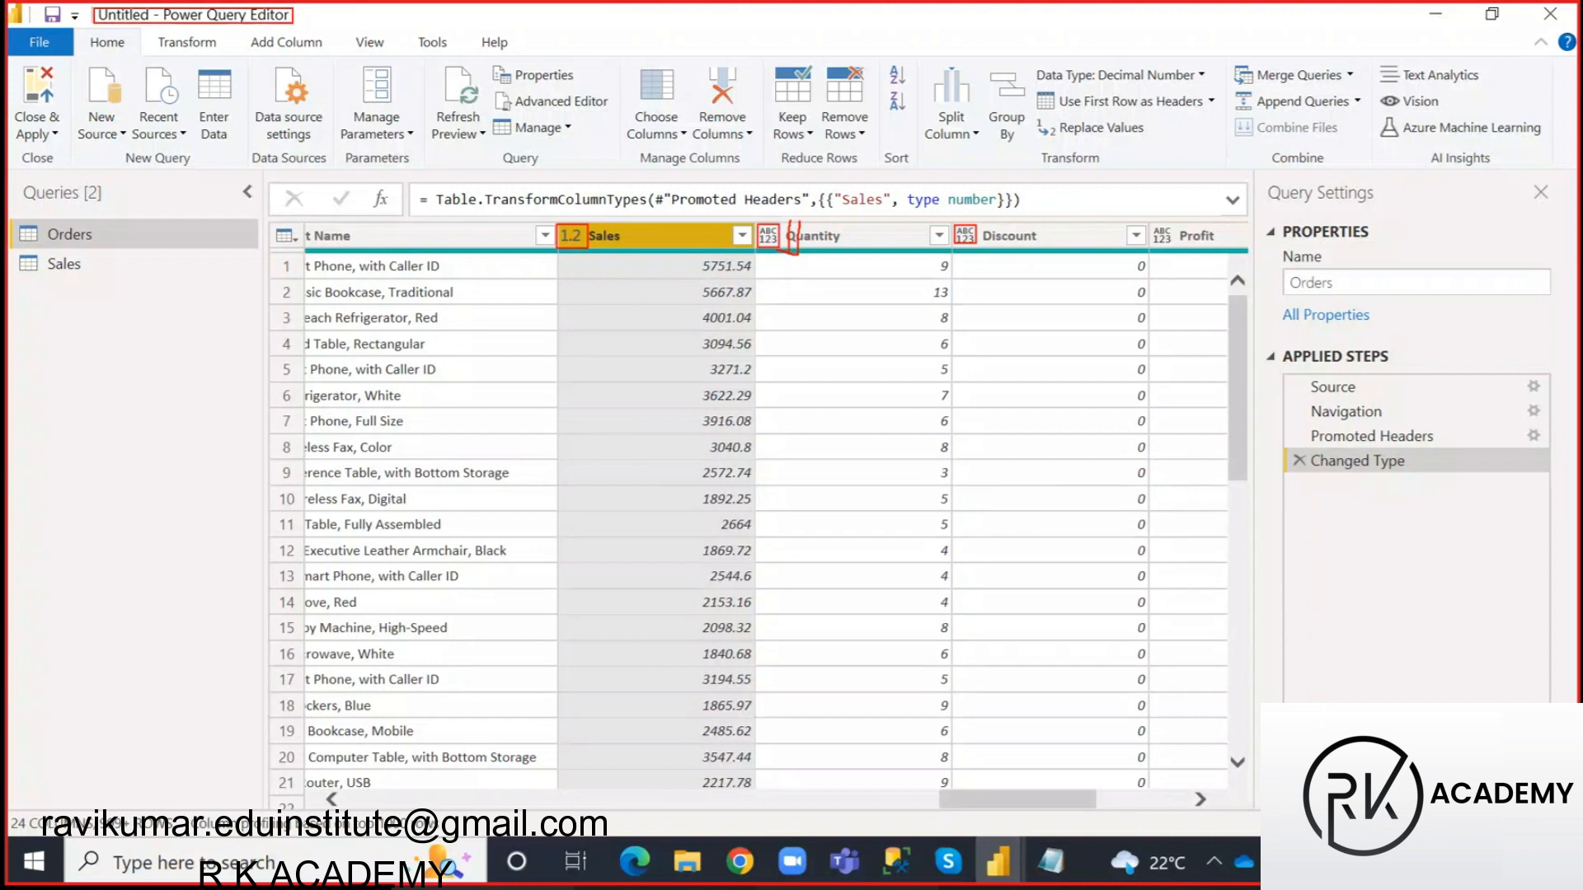
key("Escape")
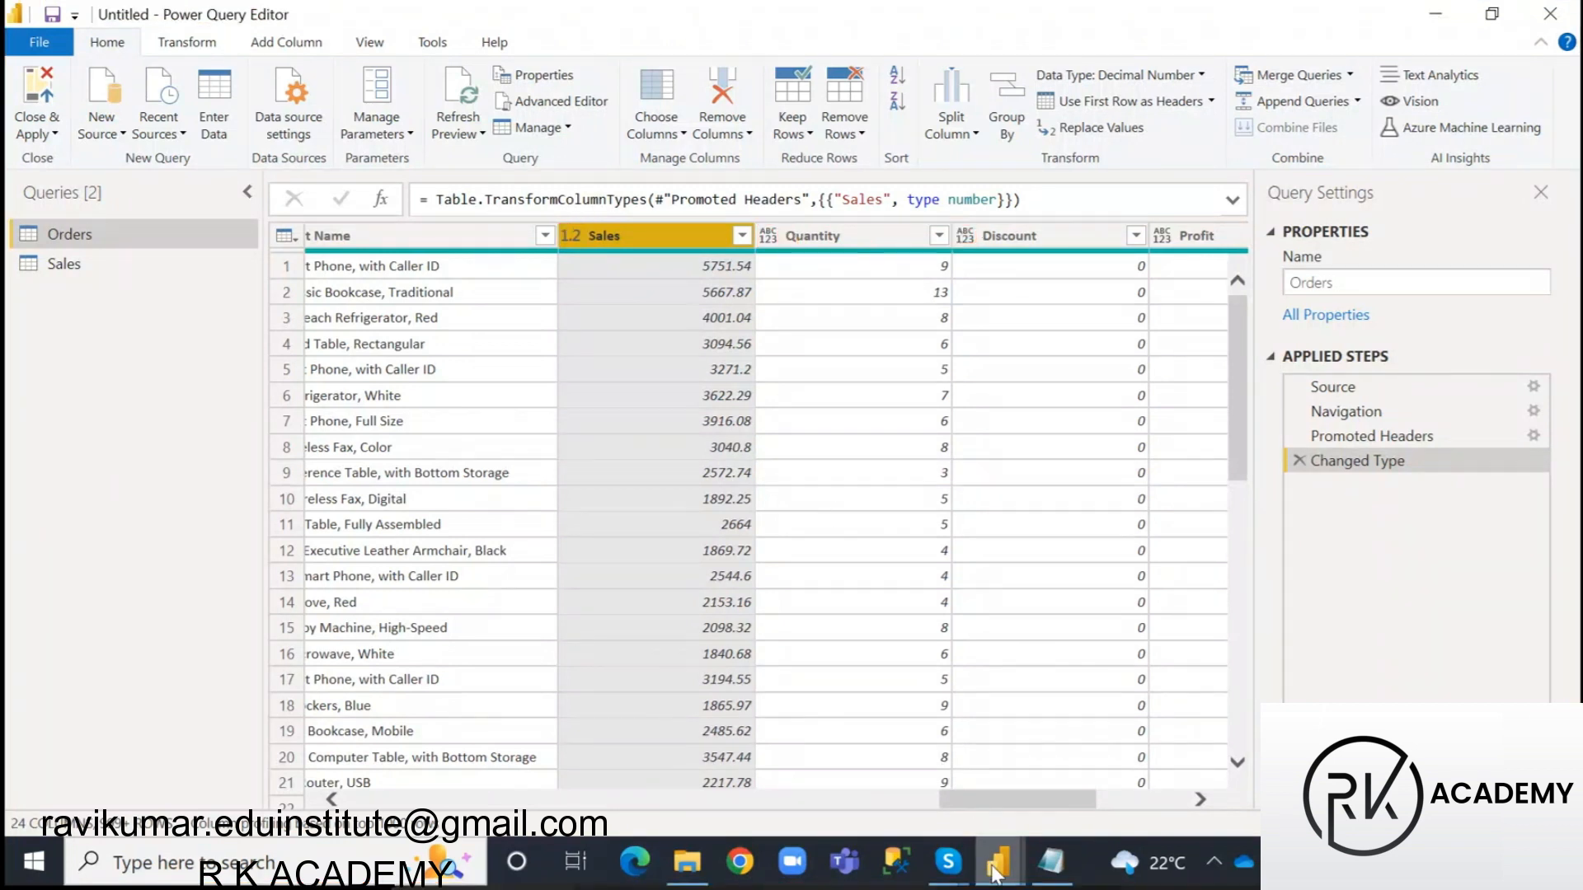
- Switch to Power BI Desktop to view the Orders columns in the data view, and return to the Power Query Editor
mouse_move(995, 872)
left_click(841, 782)
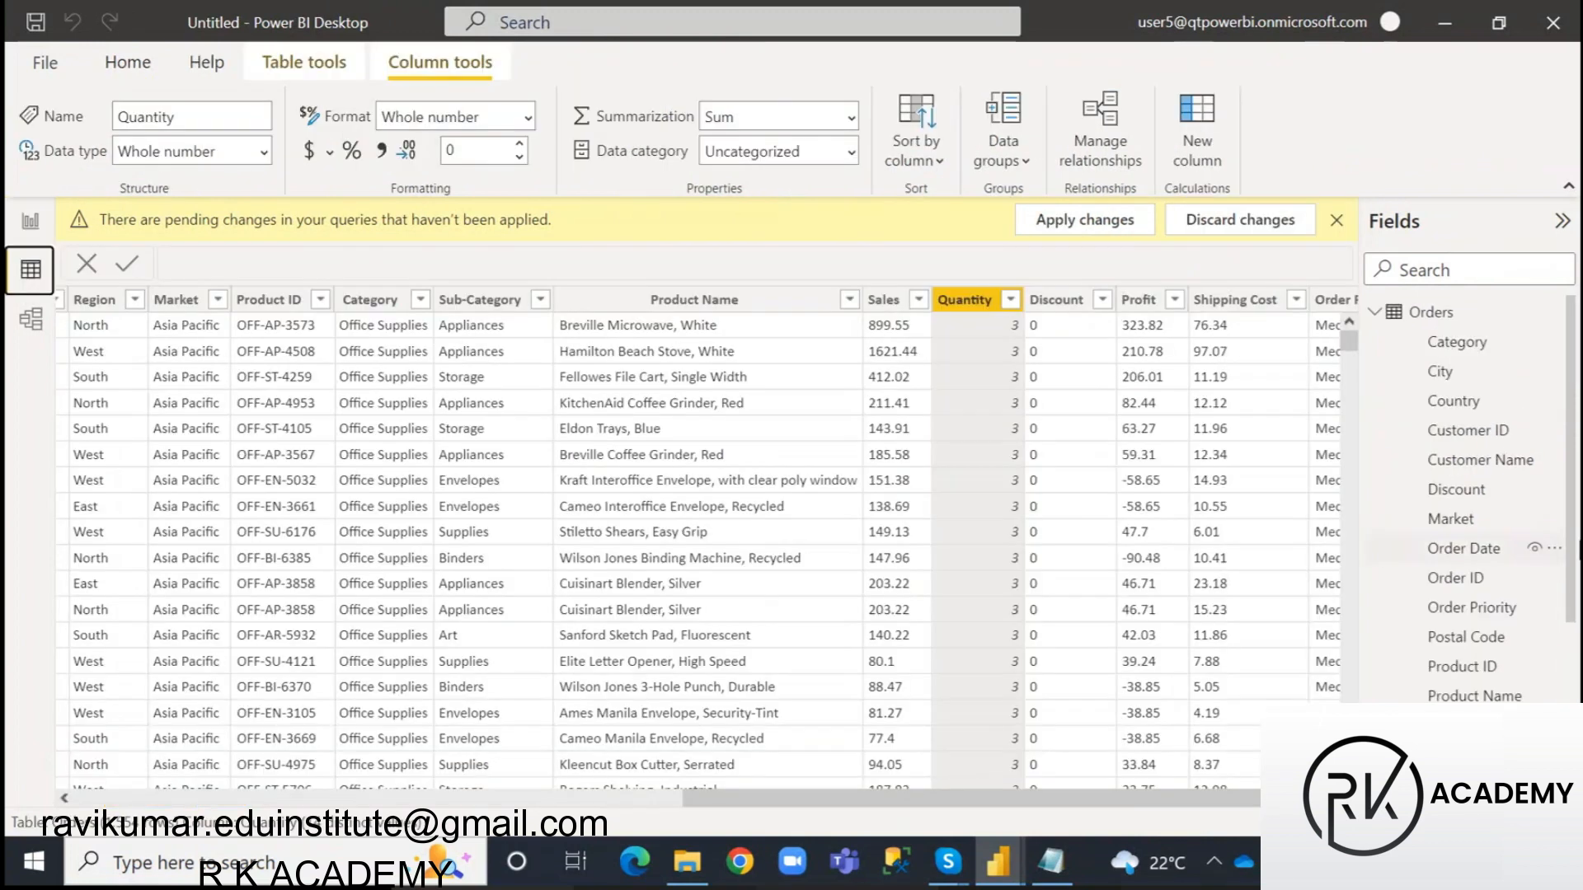
left_click(30, 270)
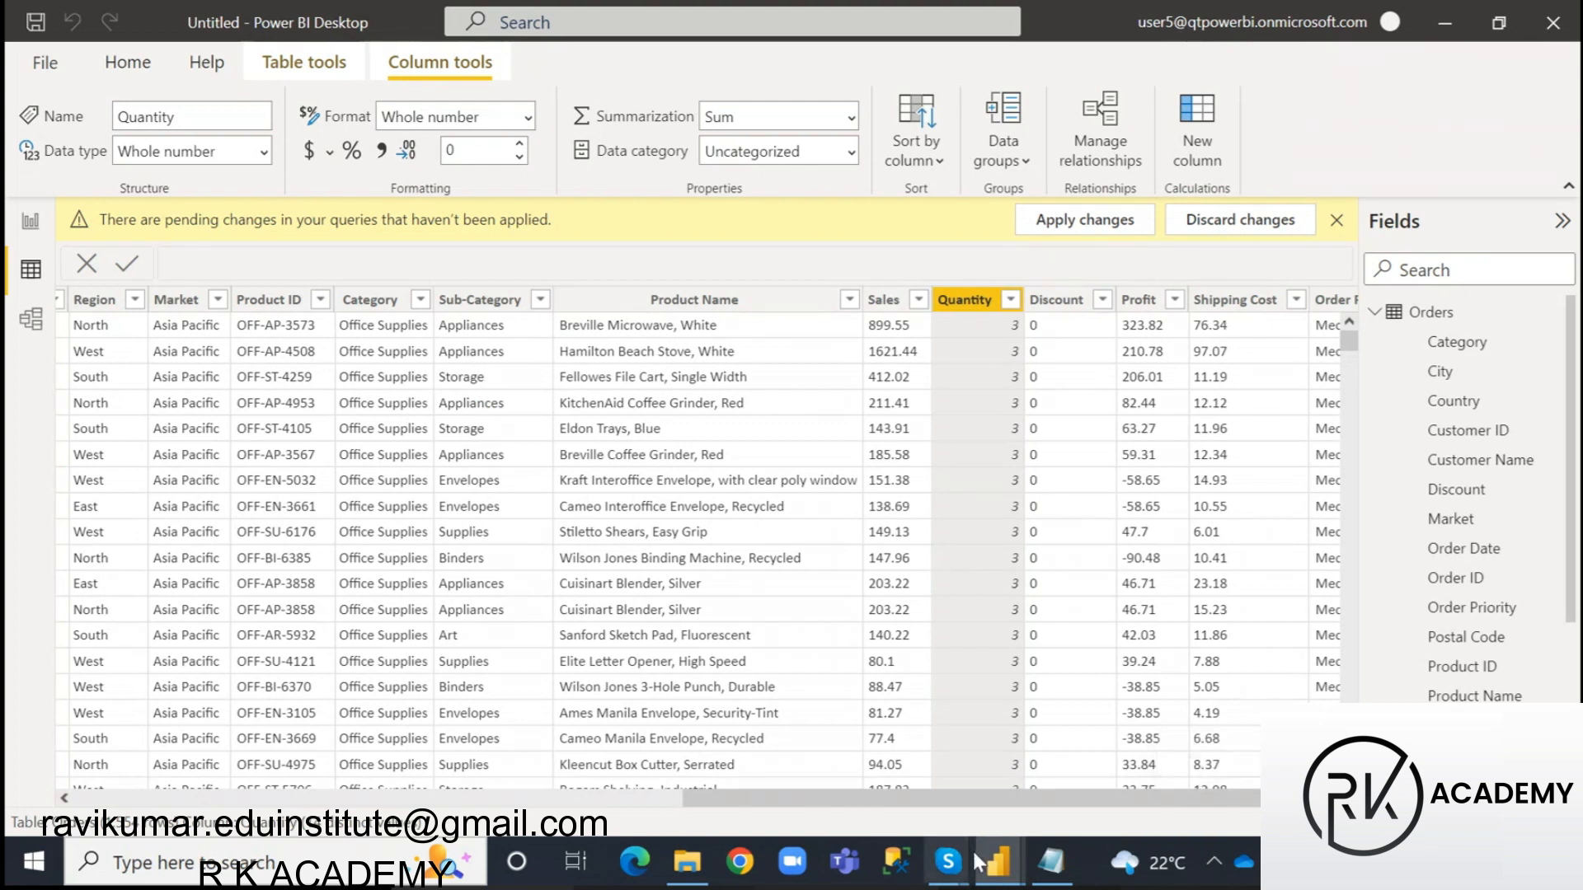
left_click(999, 861)
left_click(1179, 675)
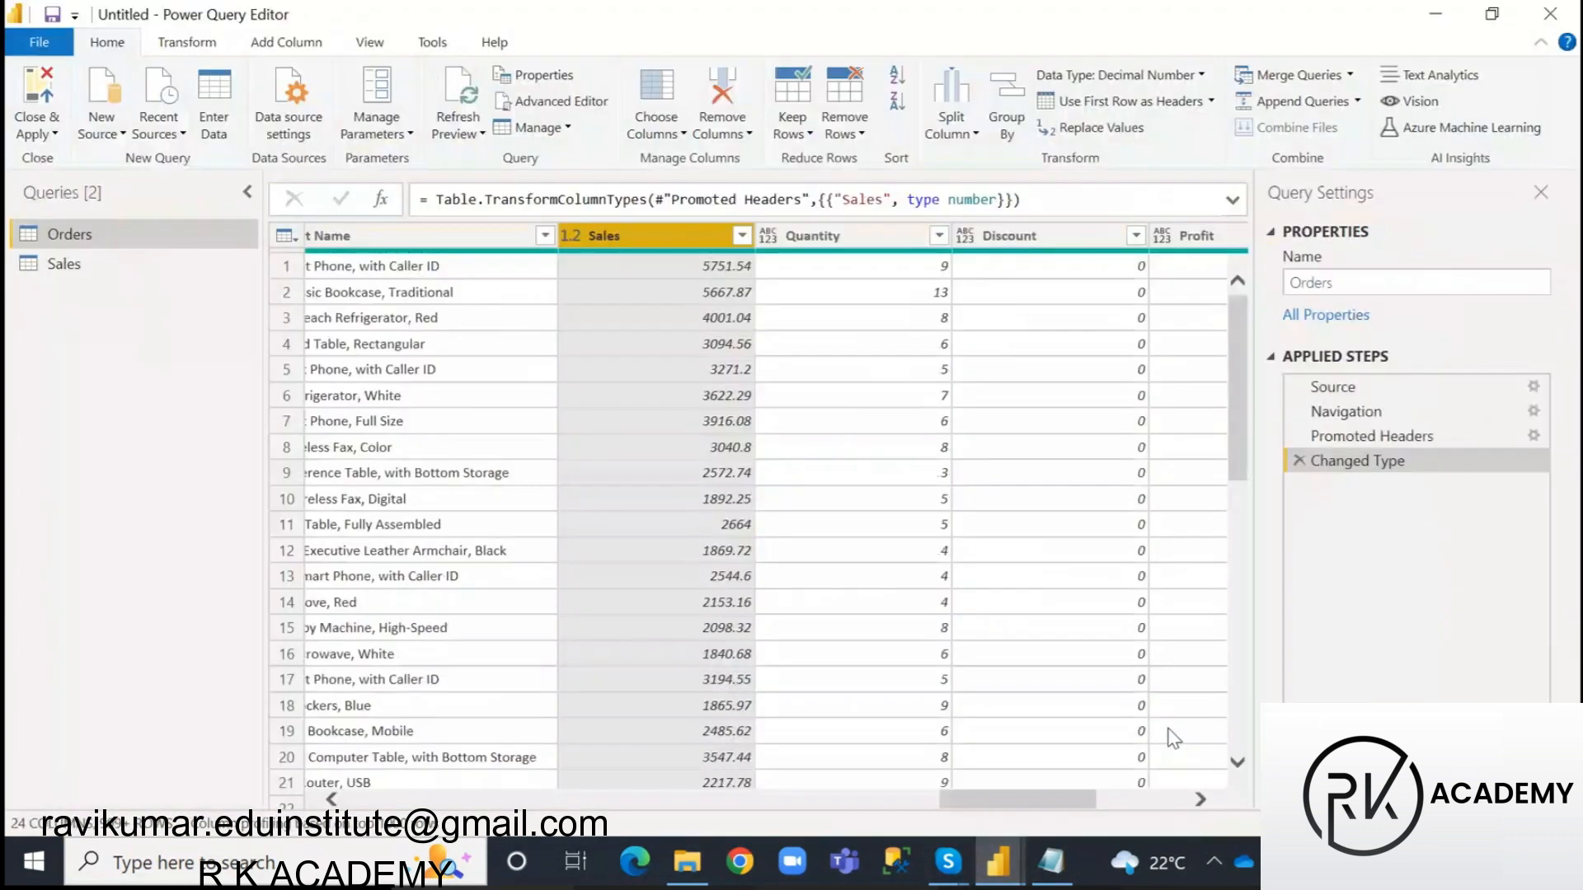
- Examine the datatypes of the Quantity, Discount, Profit, Order ID and Order Date columns in the Orders query
left_click(842, 240)
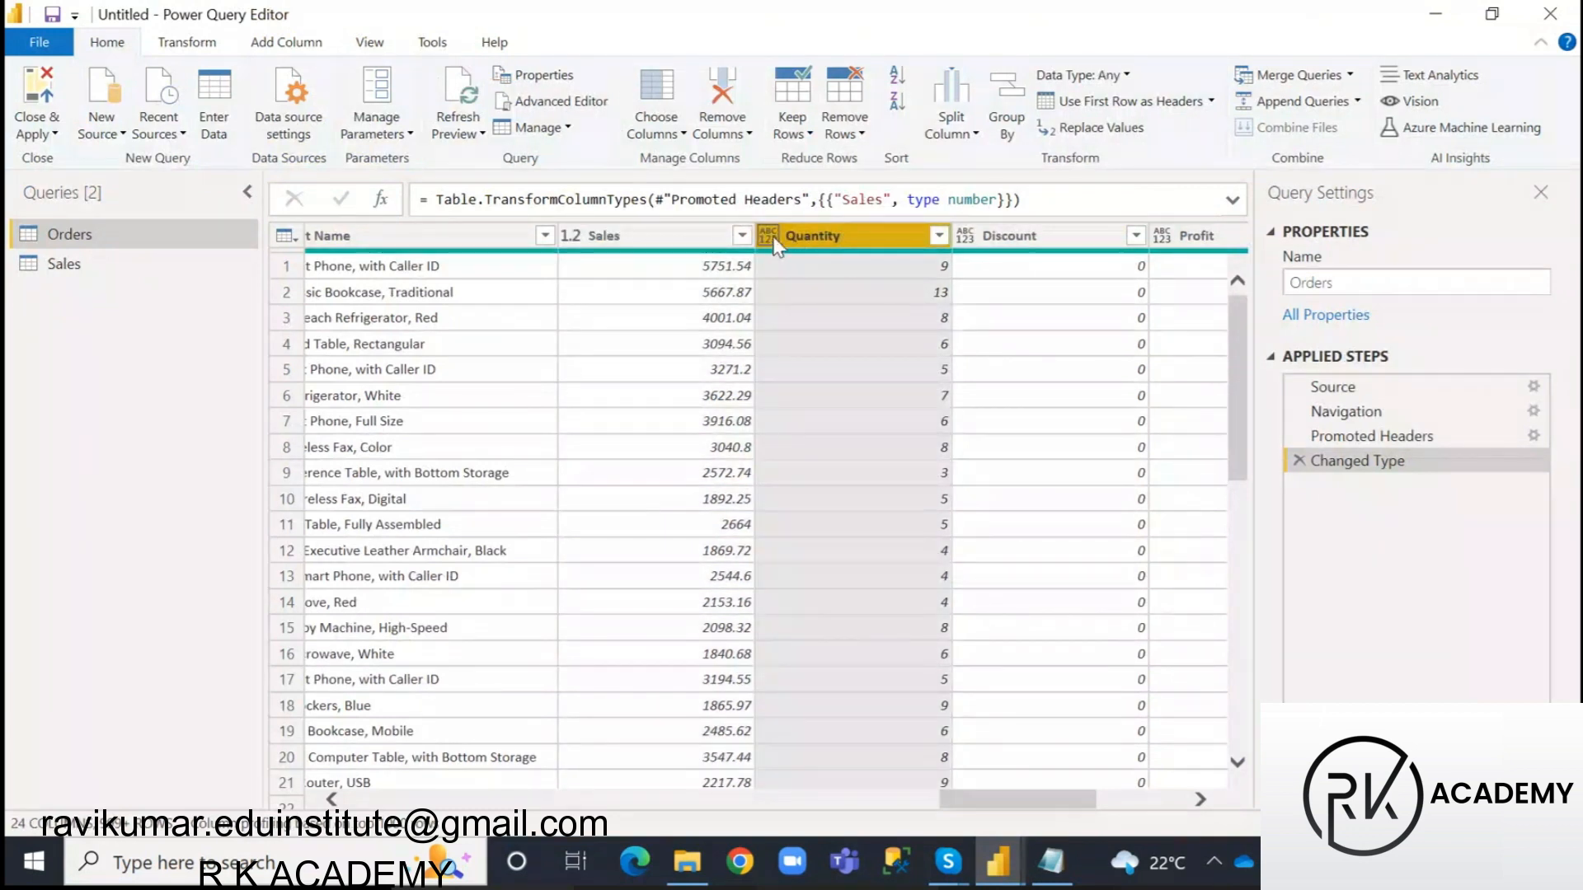
left_click(999, 241)
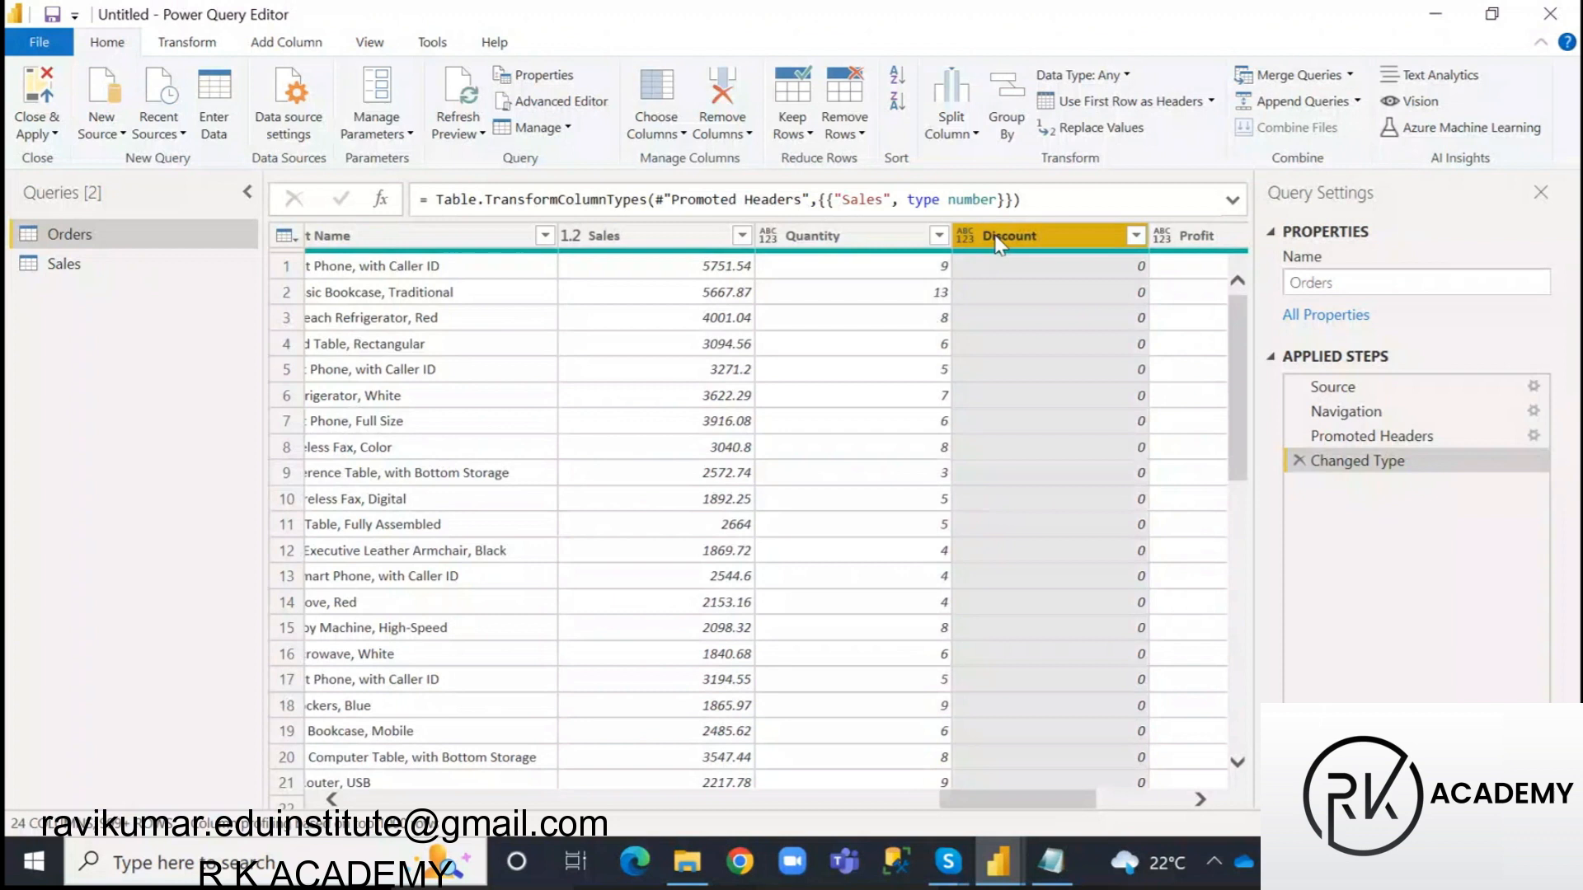
left_click(1179, 241)
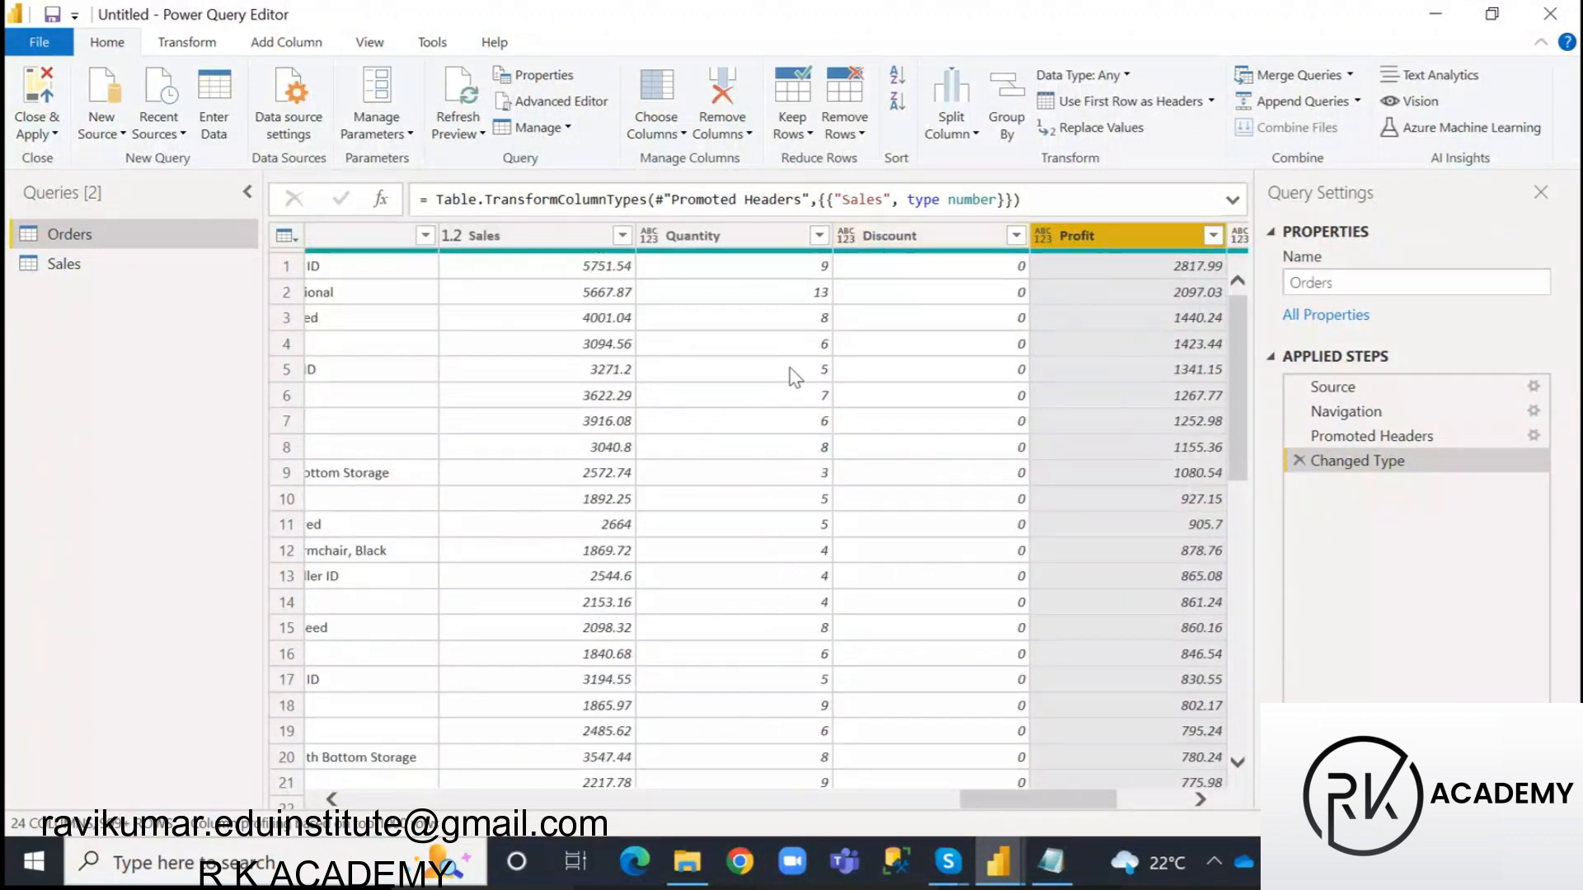
left_click_drag(1019, 799, 355, 804)
left_click(594, 236)
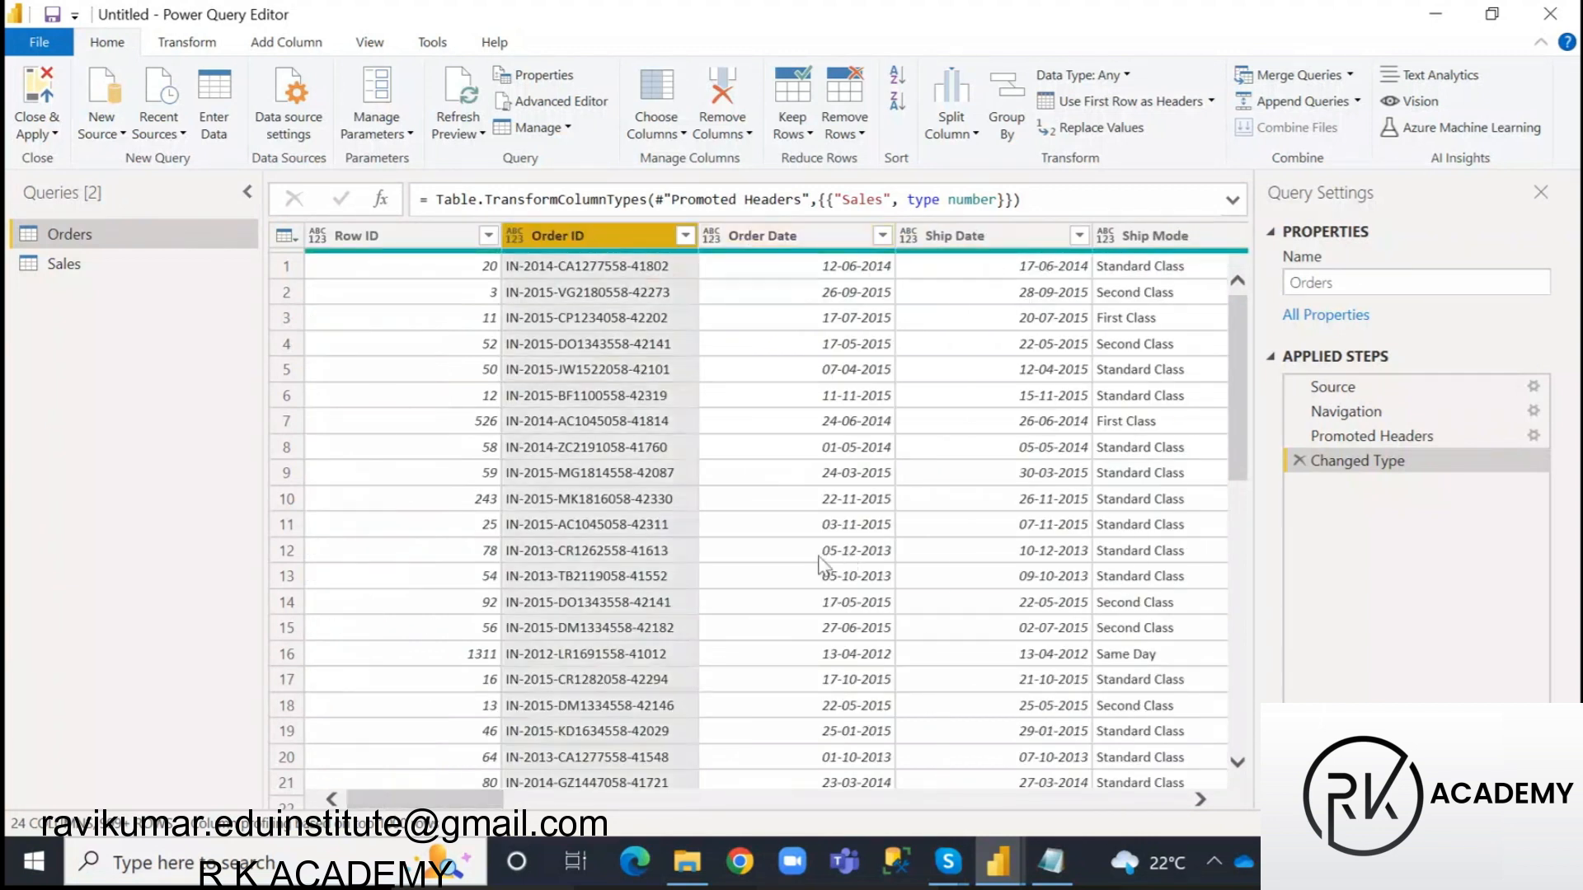
left_click(780, 239)
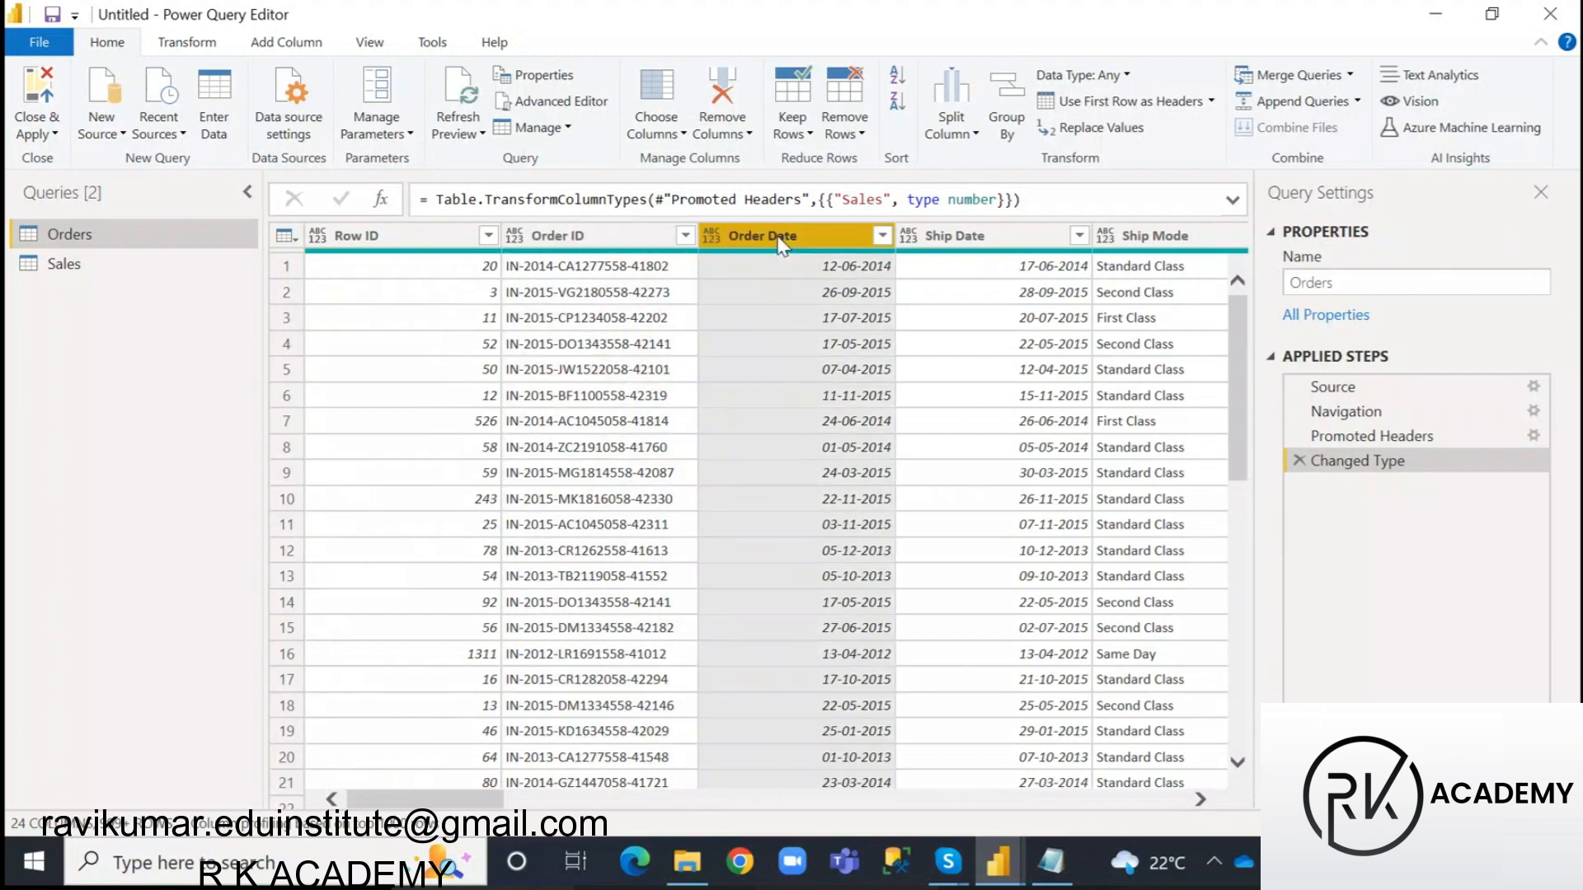
- Select all columns of the Orders query and detect their datatypes automatically
key("ctrl+a")
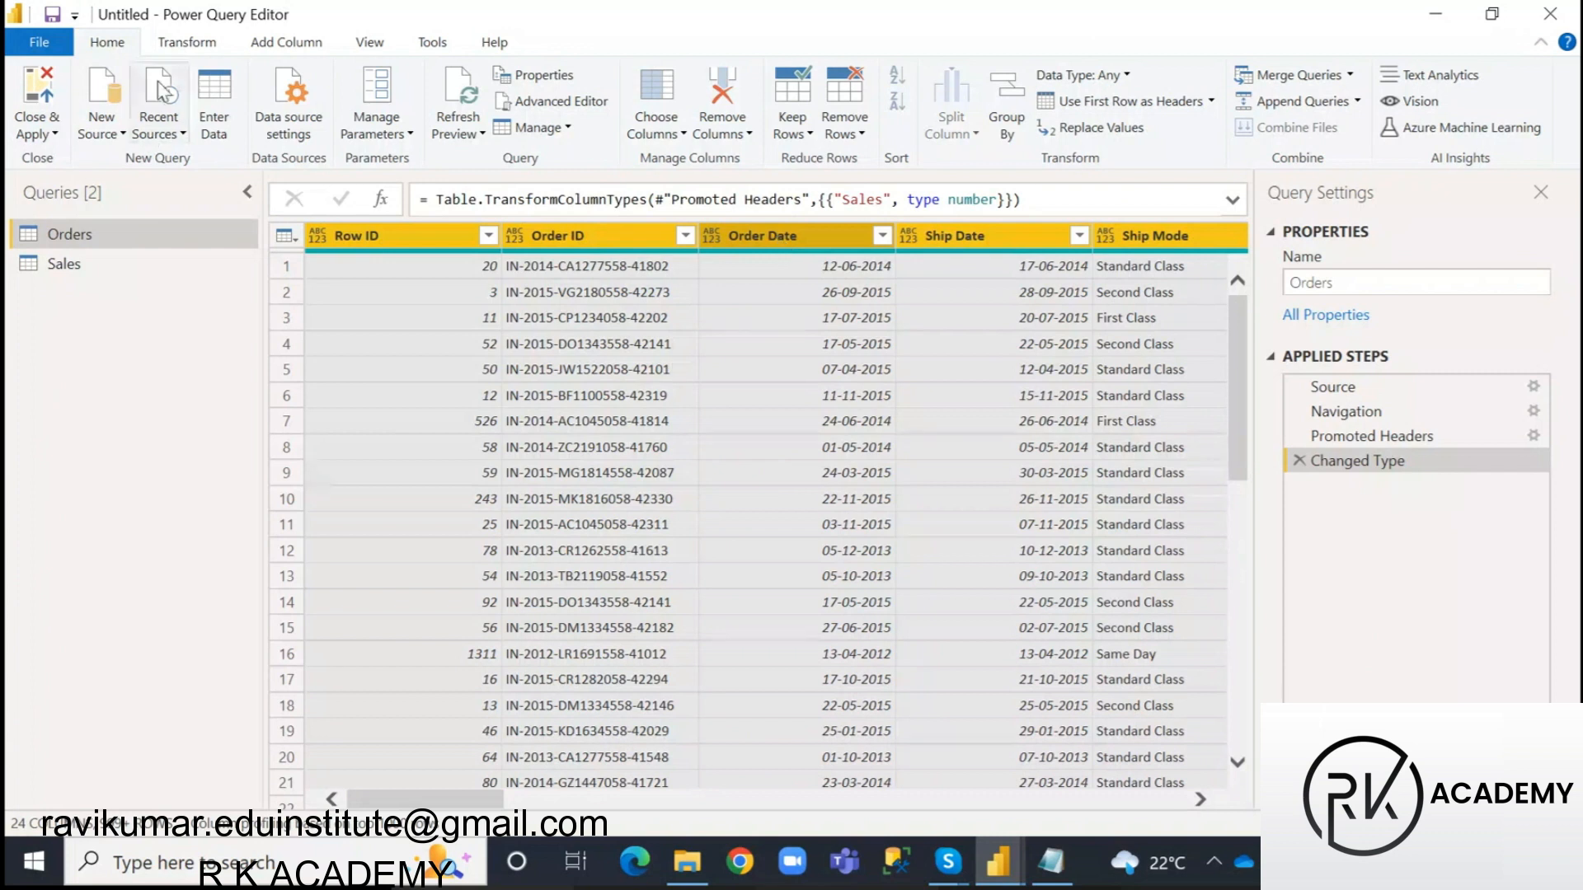
left_click(183, 43)
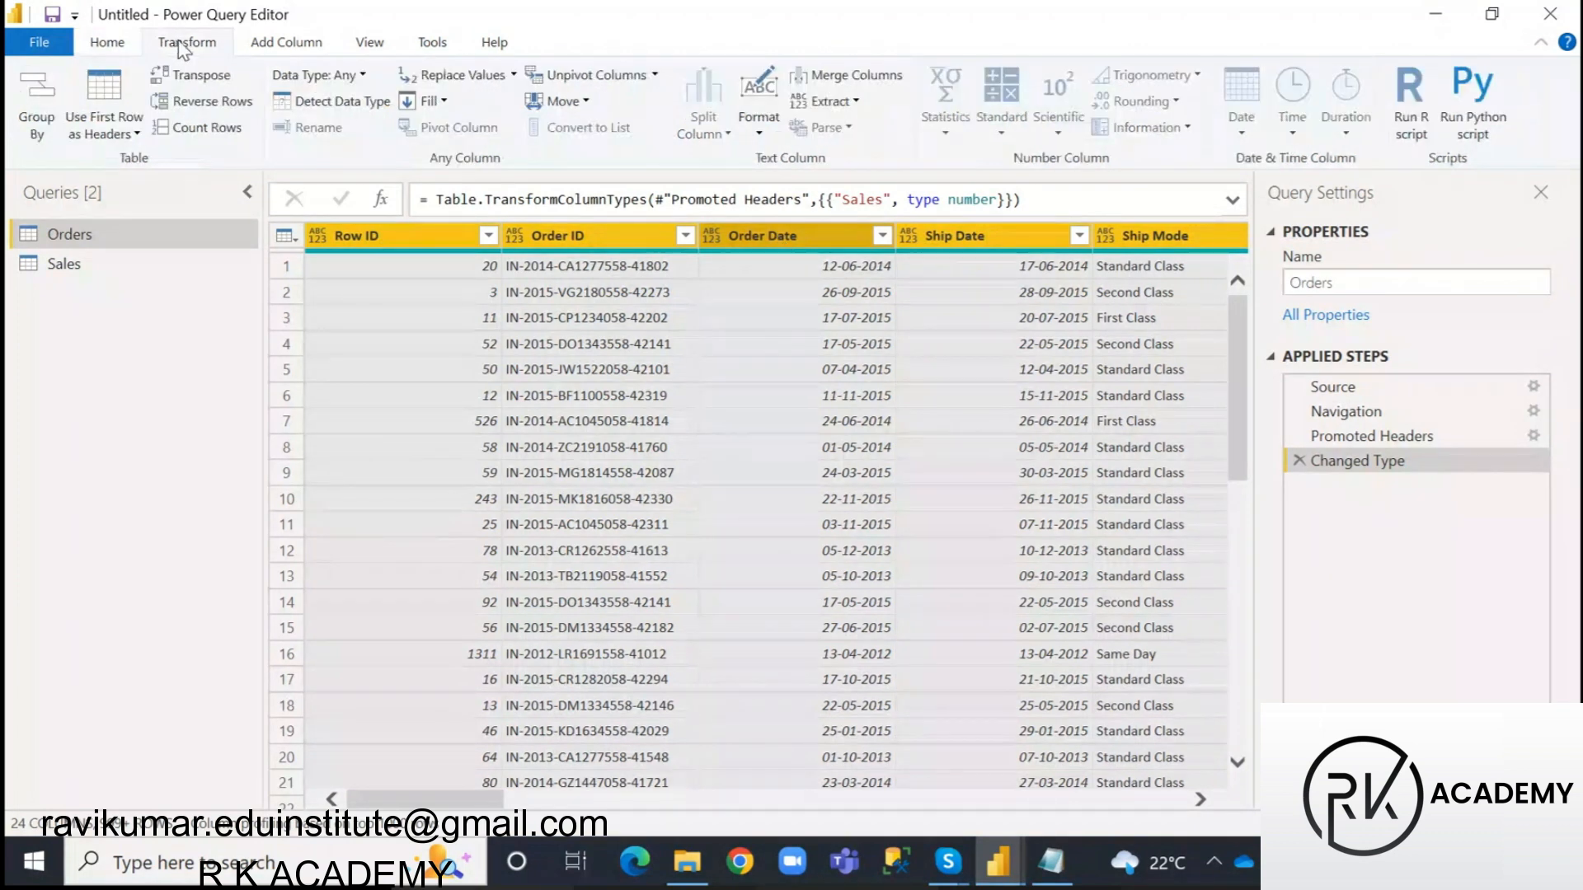
left_click(351, 110)
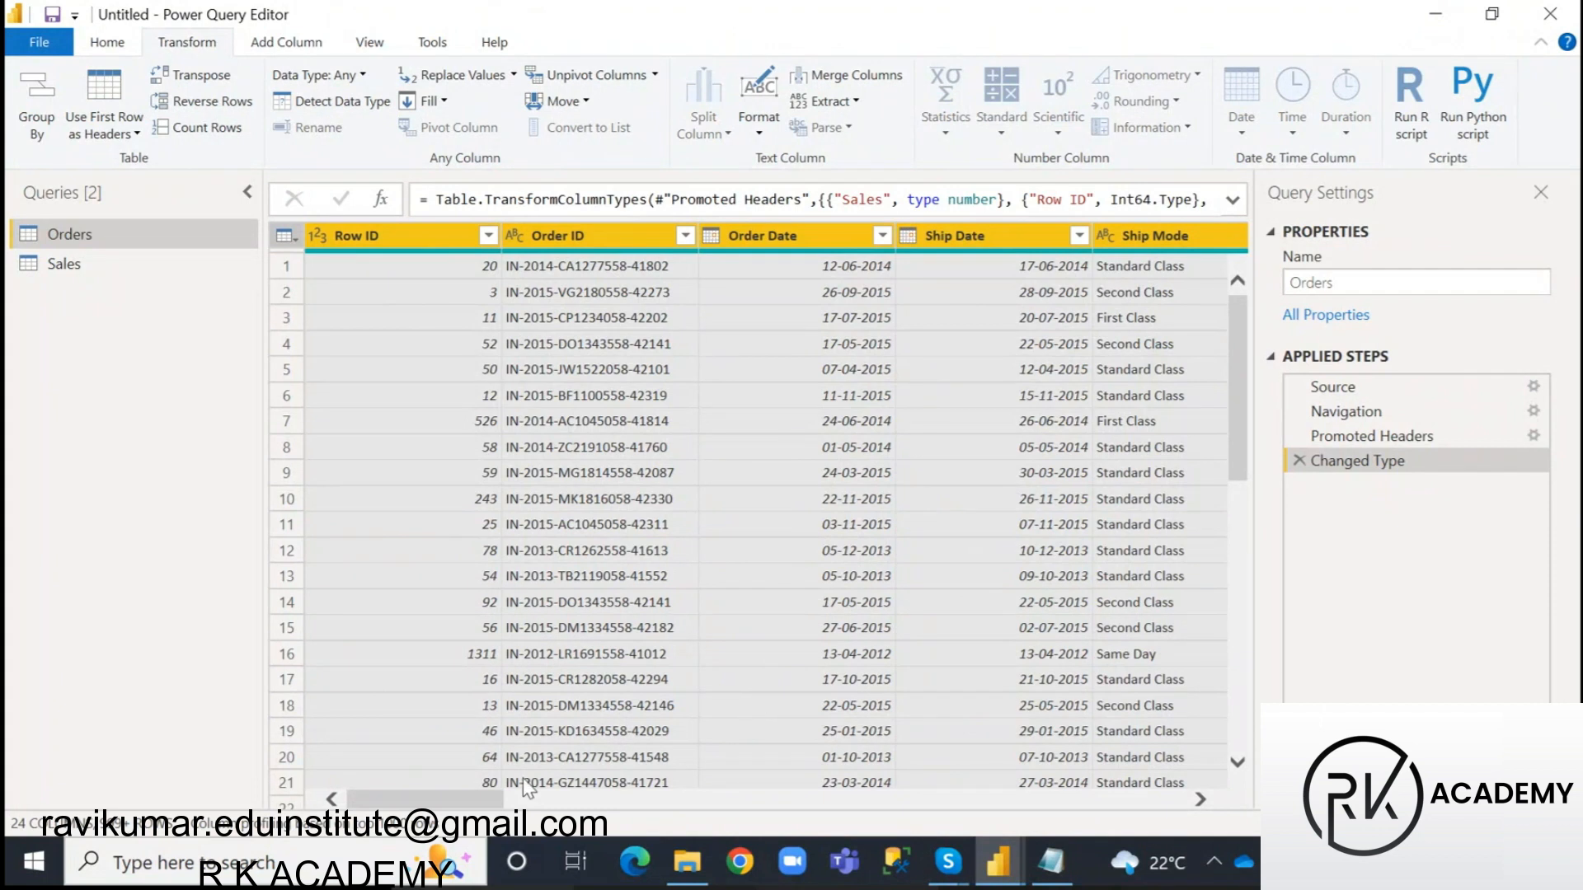
- Review the detected datatypes across the Orders query, including the Order Date, Ship Date, Row ID and Order ID columns
left_click_drag(462, 800, 724, 800)
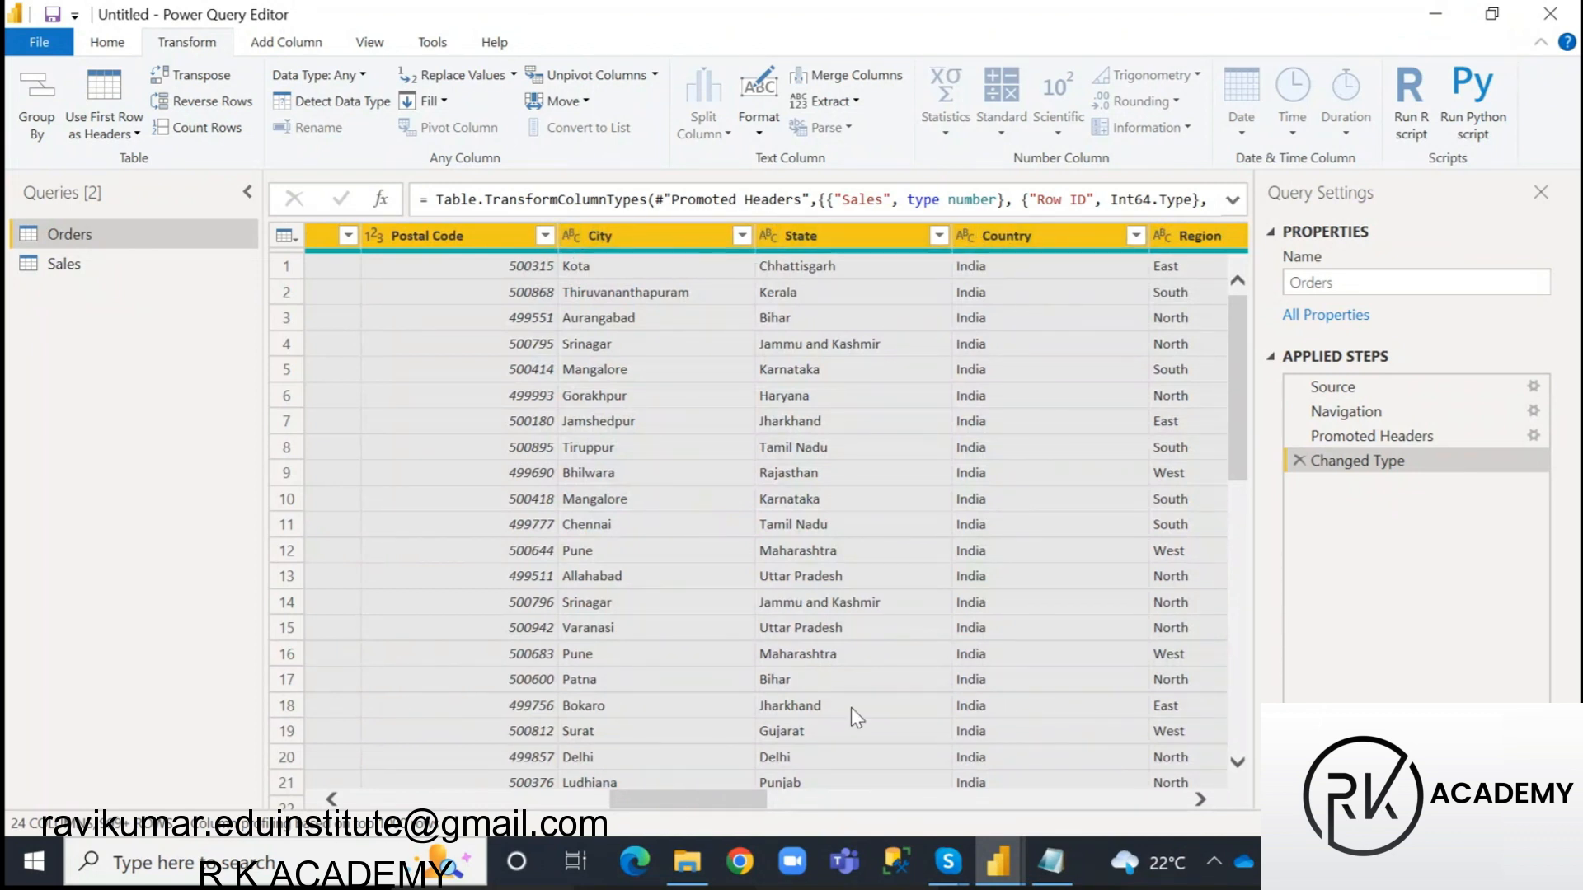
left_click_drag(651, 808, 350, 805)
left_click(756, 239)
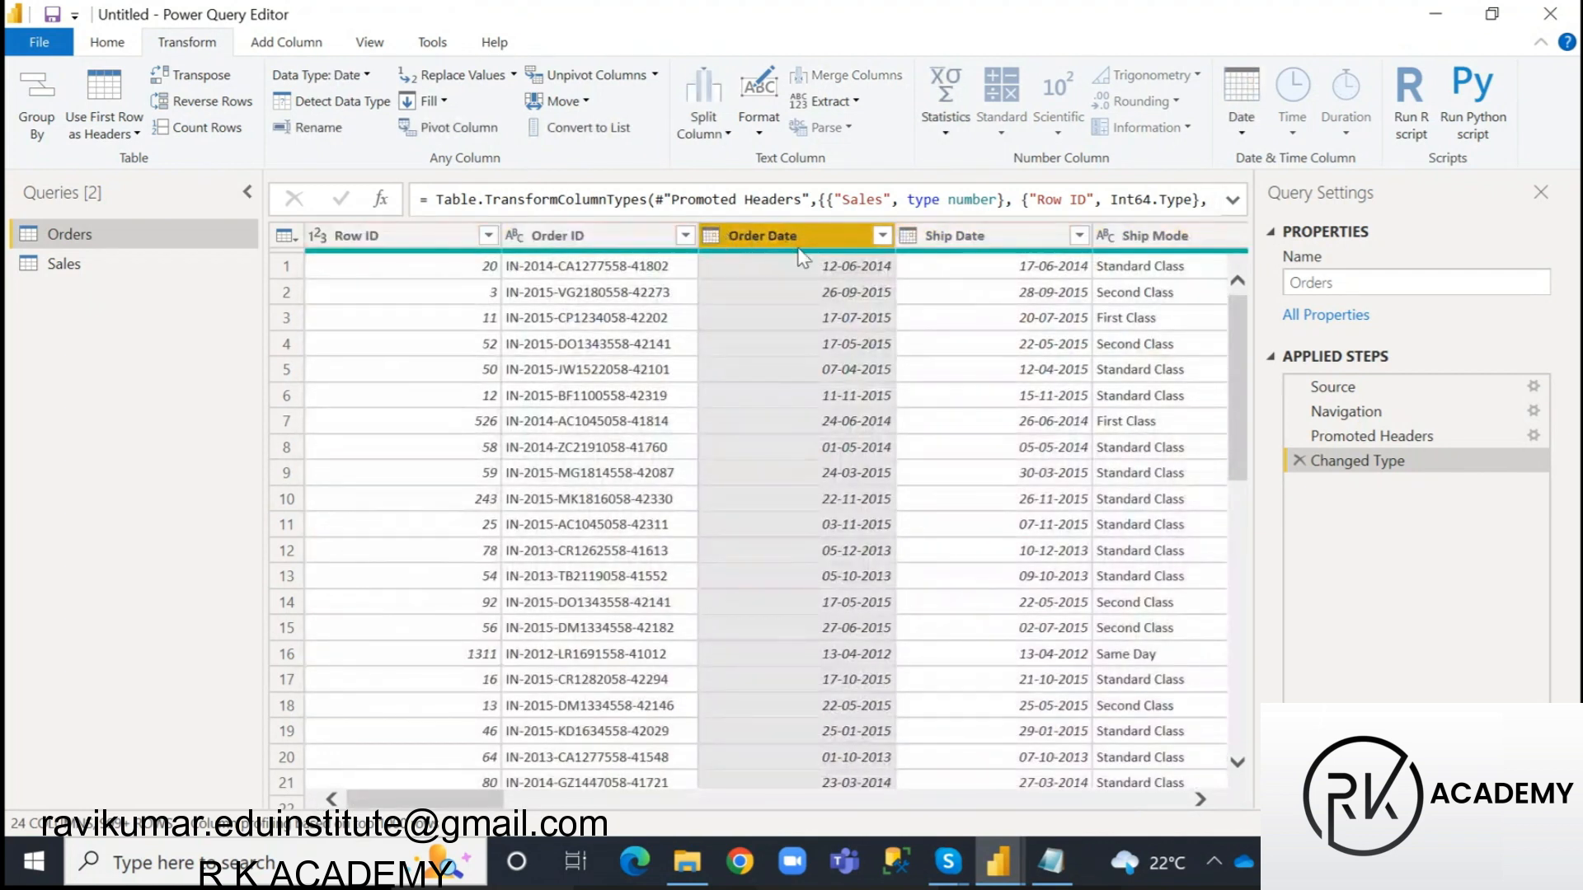
left_click(948, 238)
left_click(352, 239)
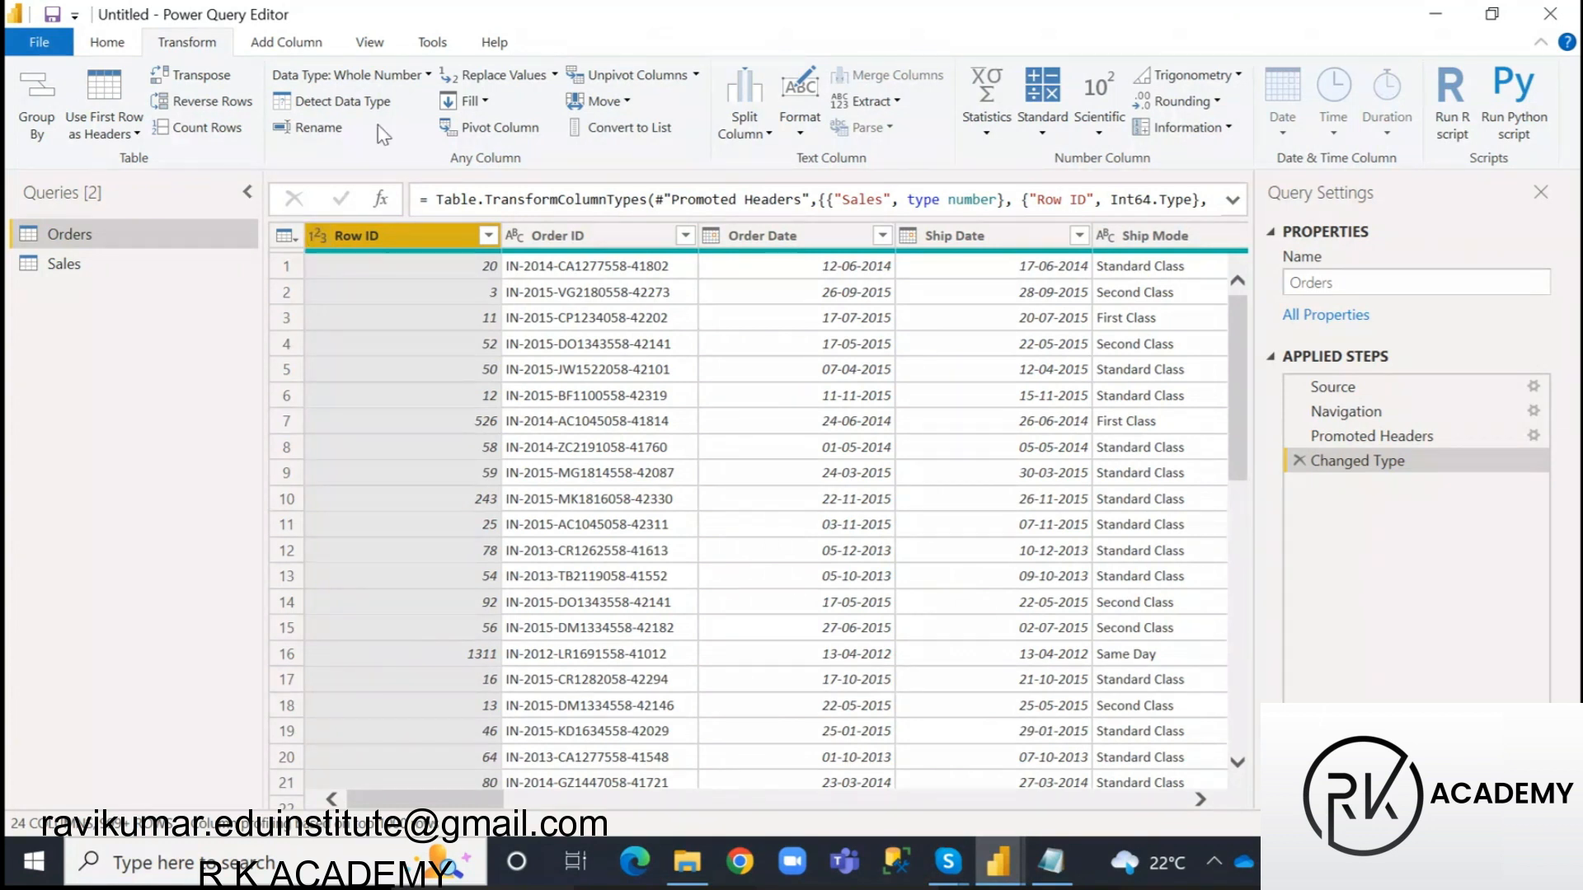
left_click(606, 247)
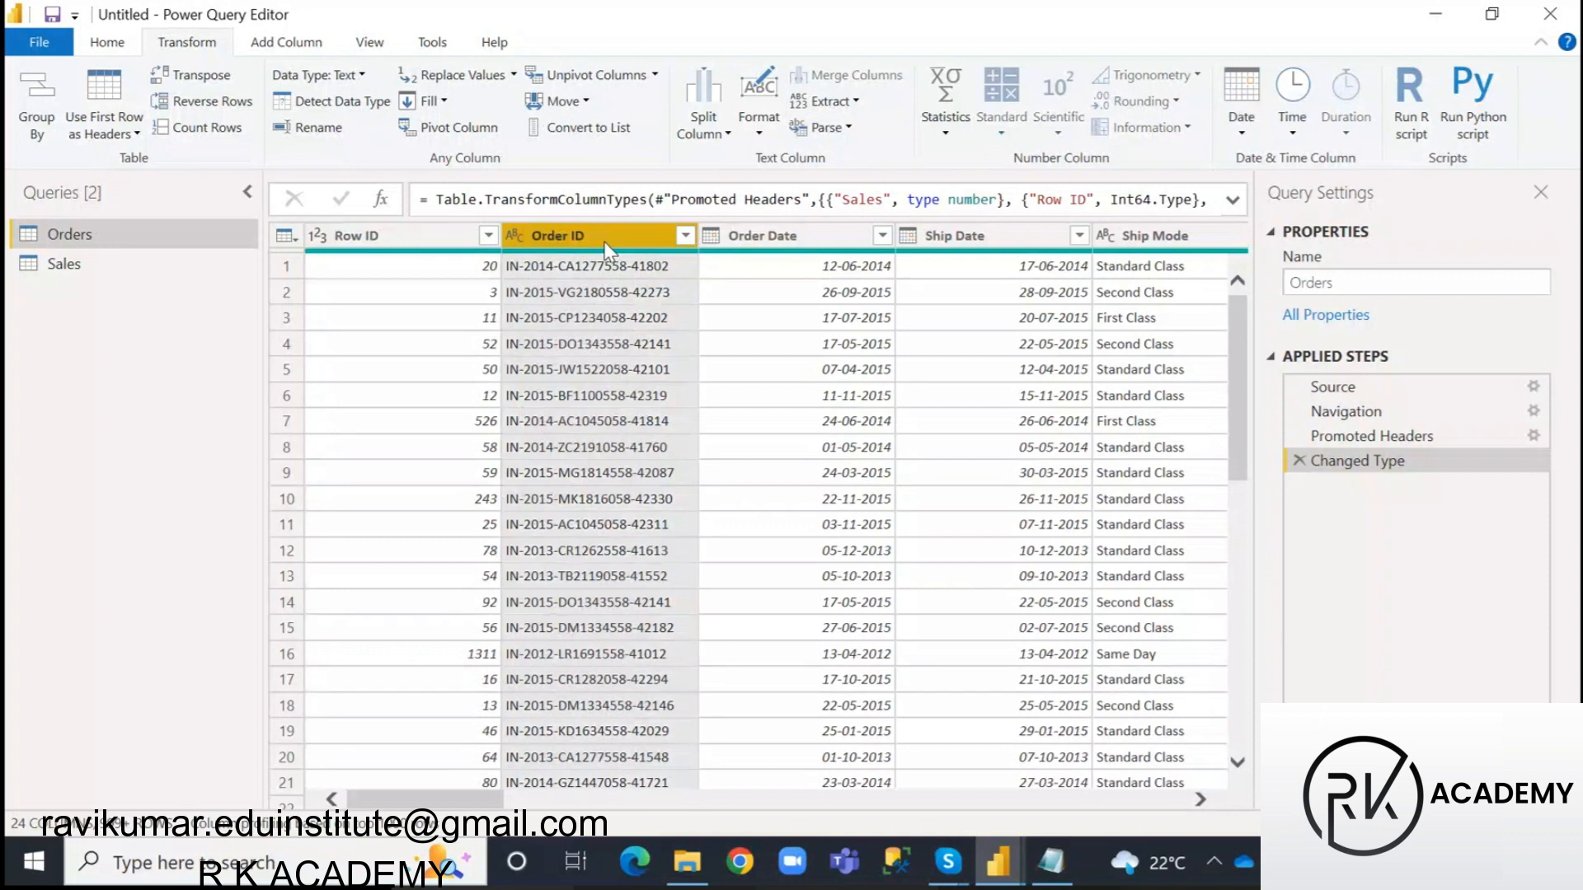
- Select all Orders columns and apply the pending query changes without closing the Power Query Editor
key("ctrl+a")
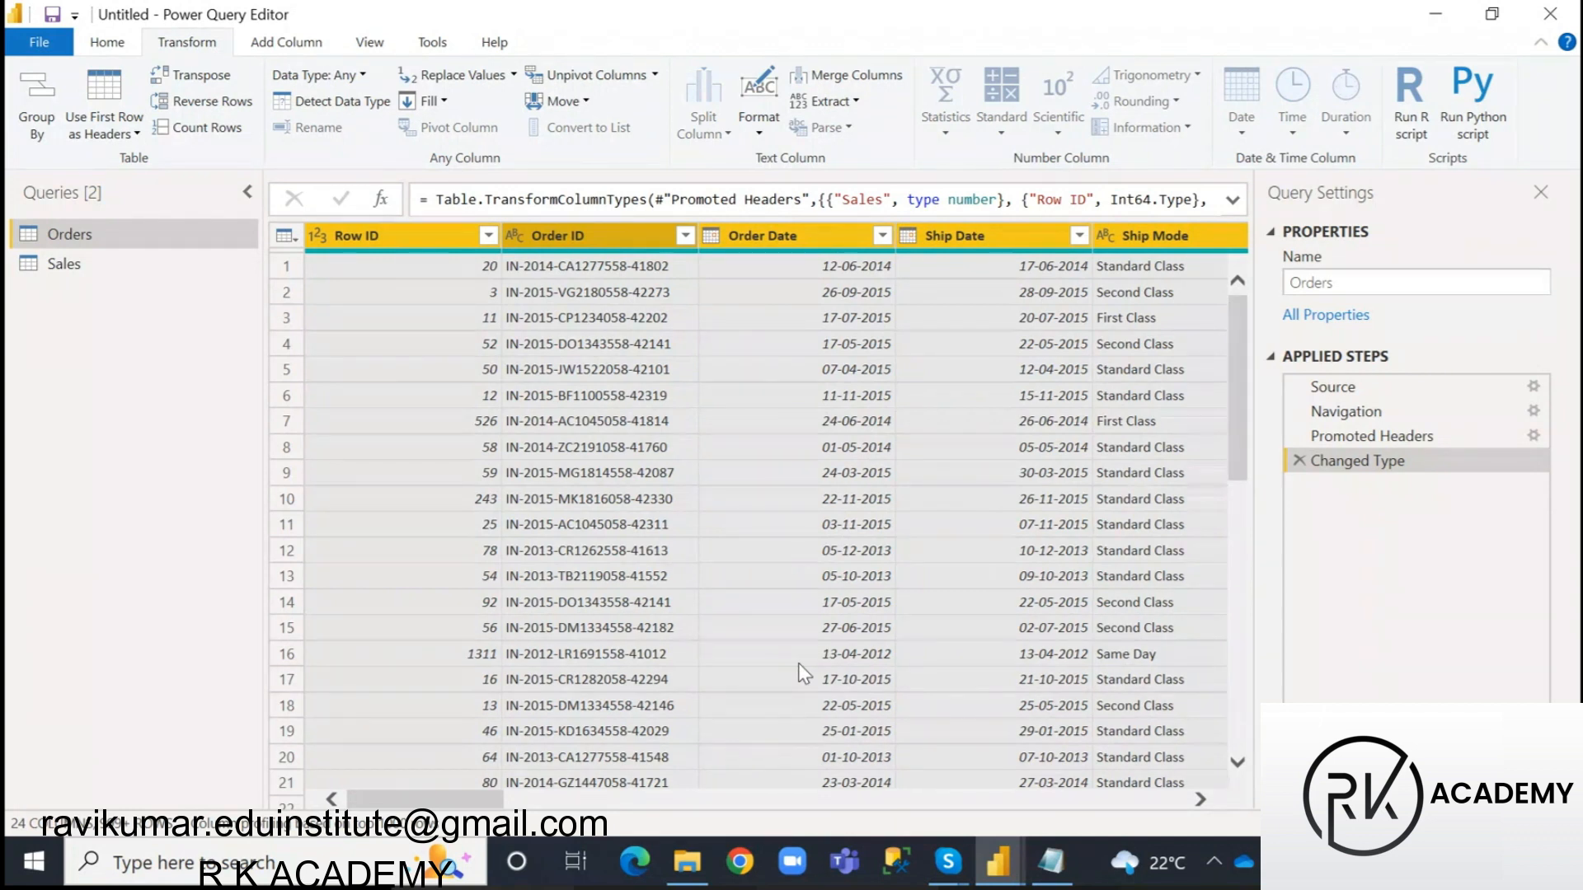
left_click(107, 42)
left_click(55, 134)
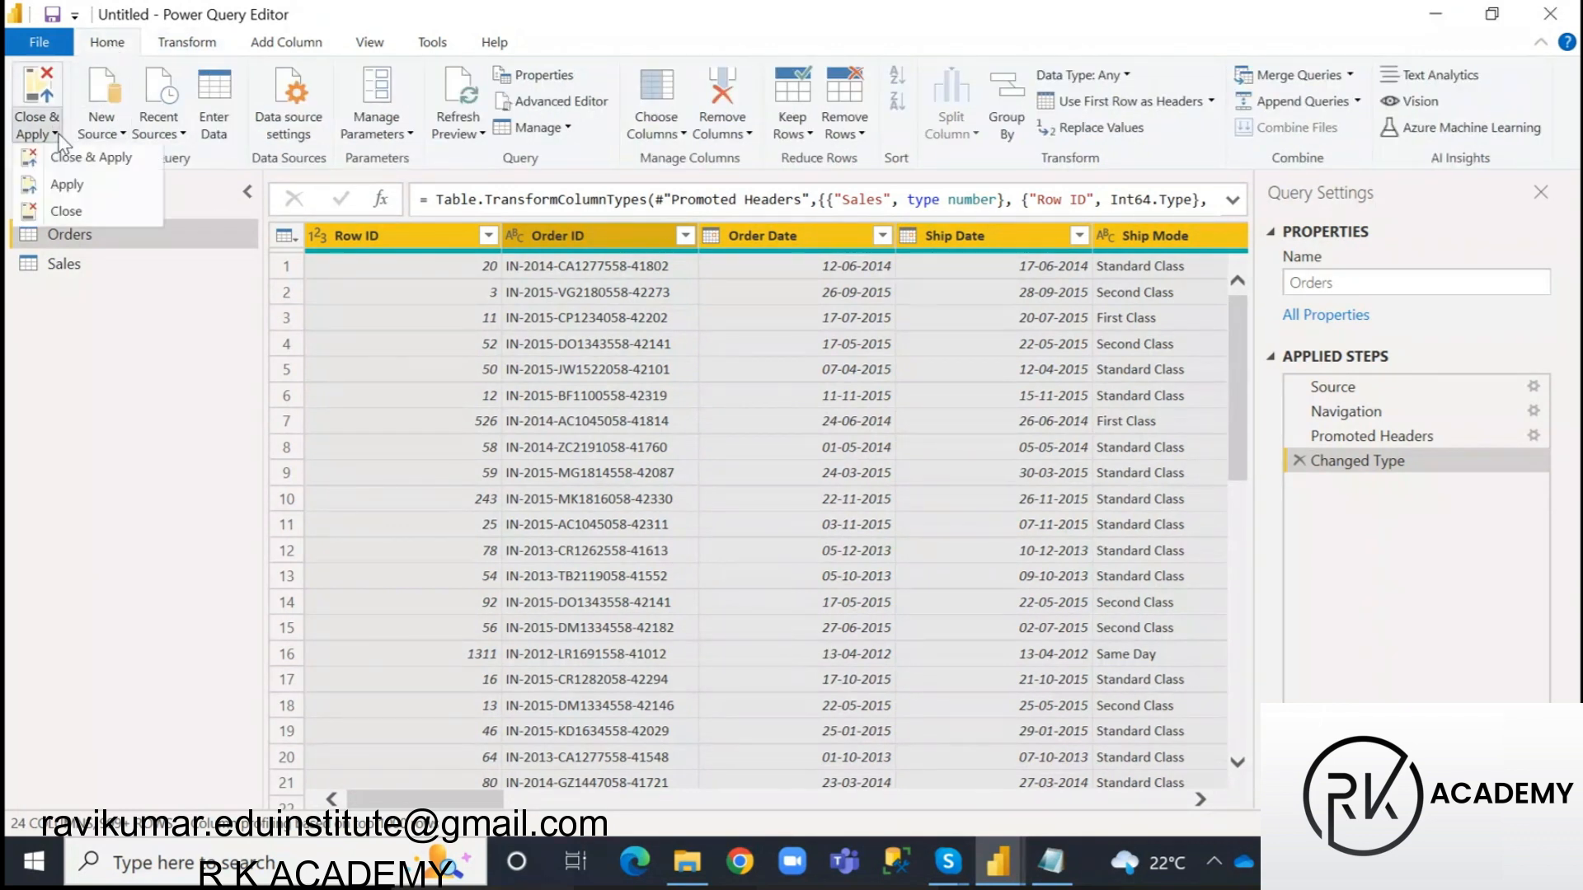
left_click(65, 185)
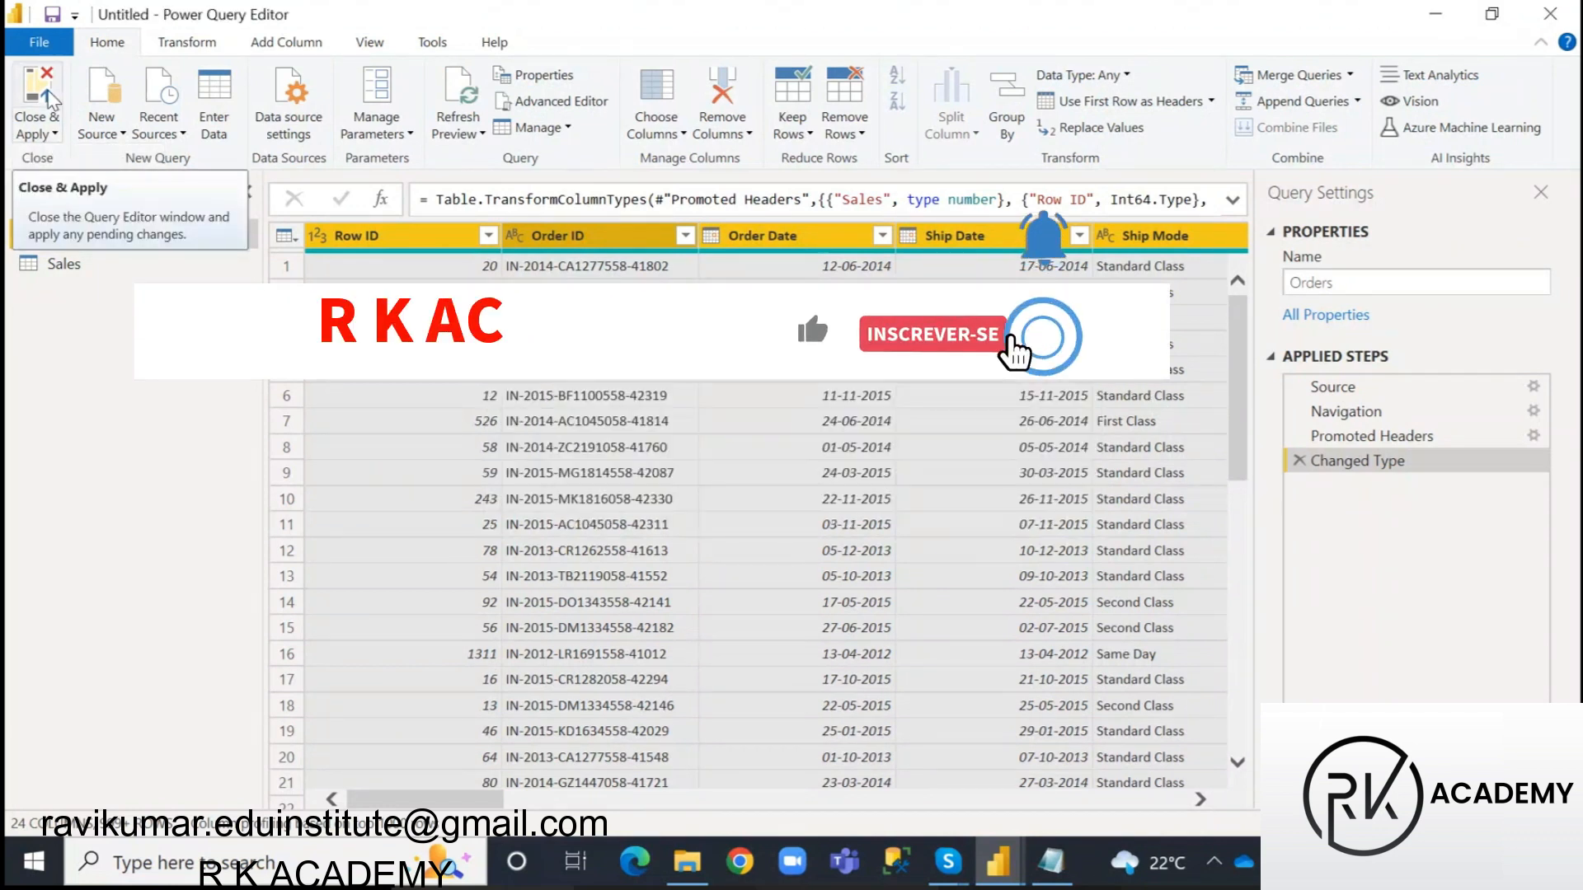
- Switch to the Power Query Notes file in Notepad and look through the sections on datatypes and filters
left_click(1052, 862)
left_click(504, 505)
scroll(505, 502, "down", 8)
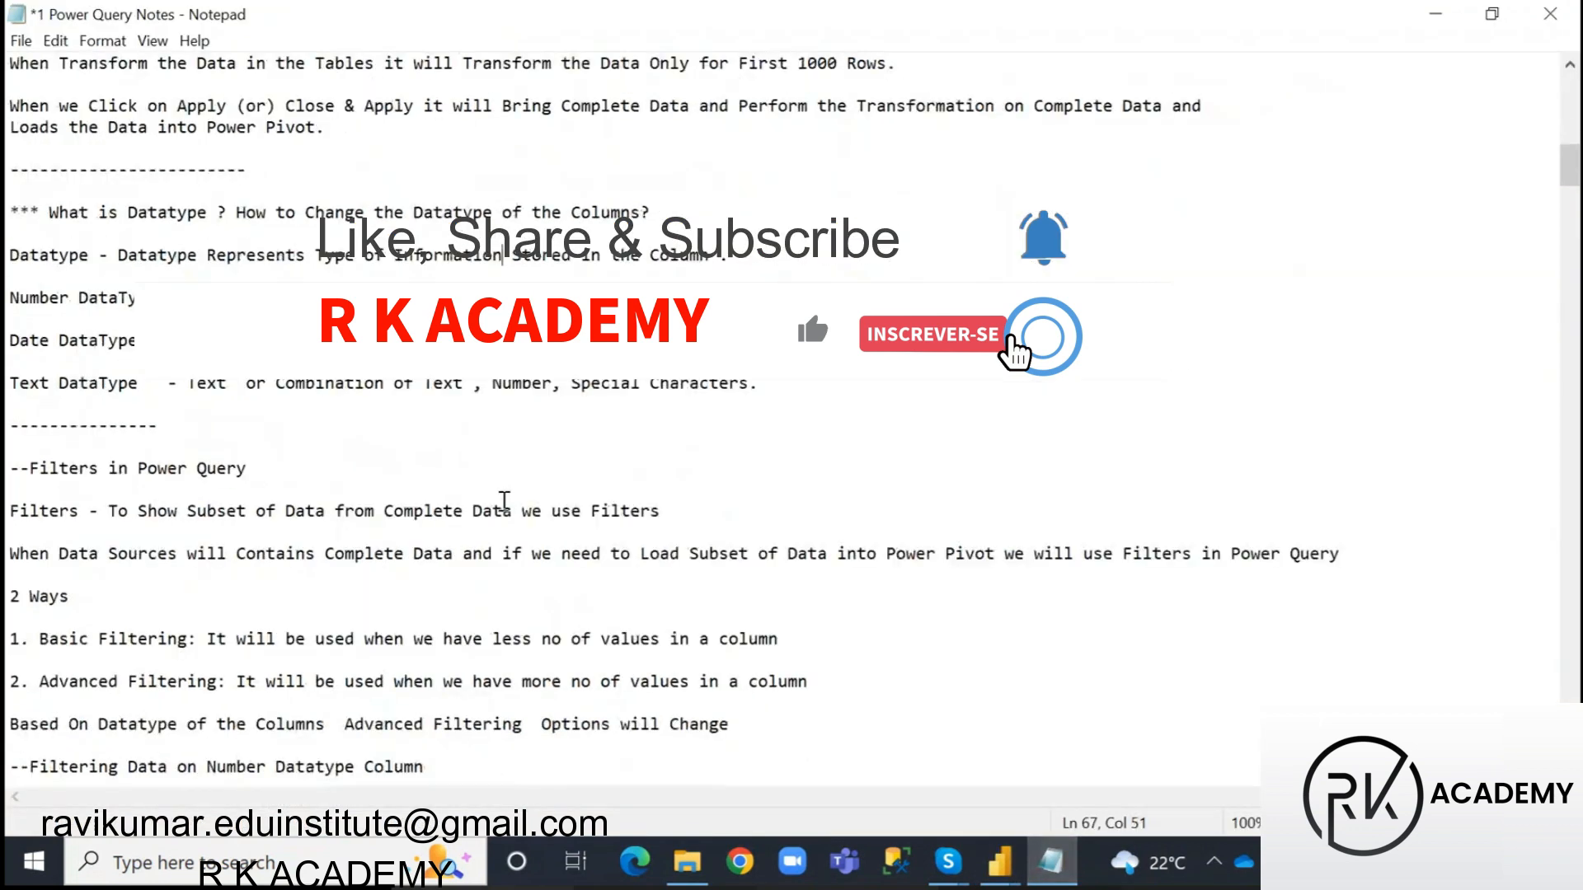
scroll(504, 501, "down", 13)
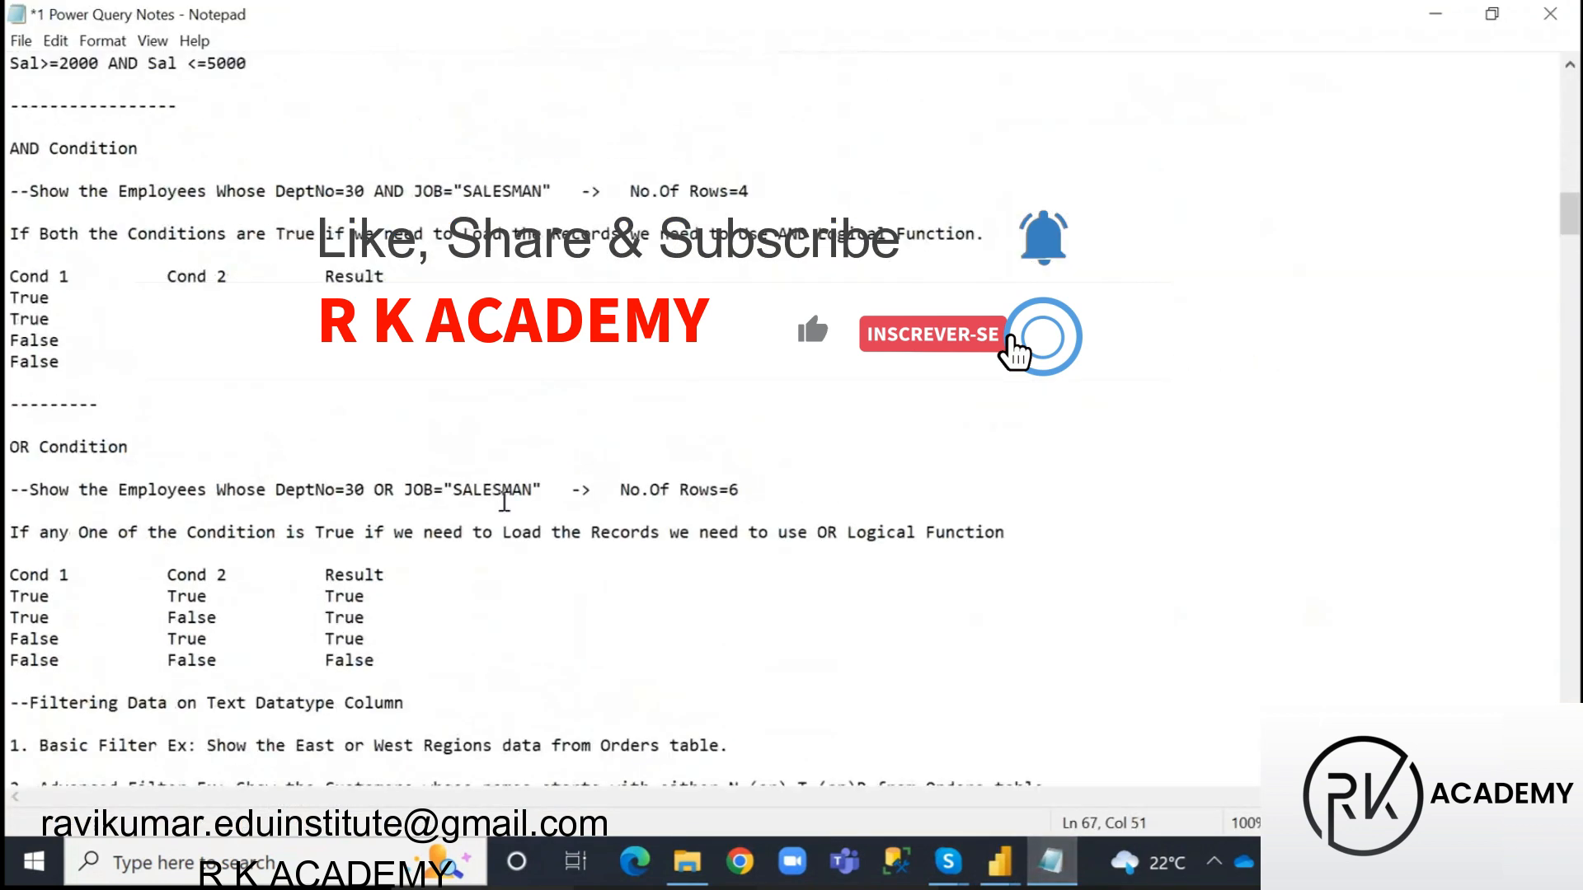
scroll(506, 503, "up", 20)
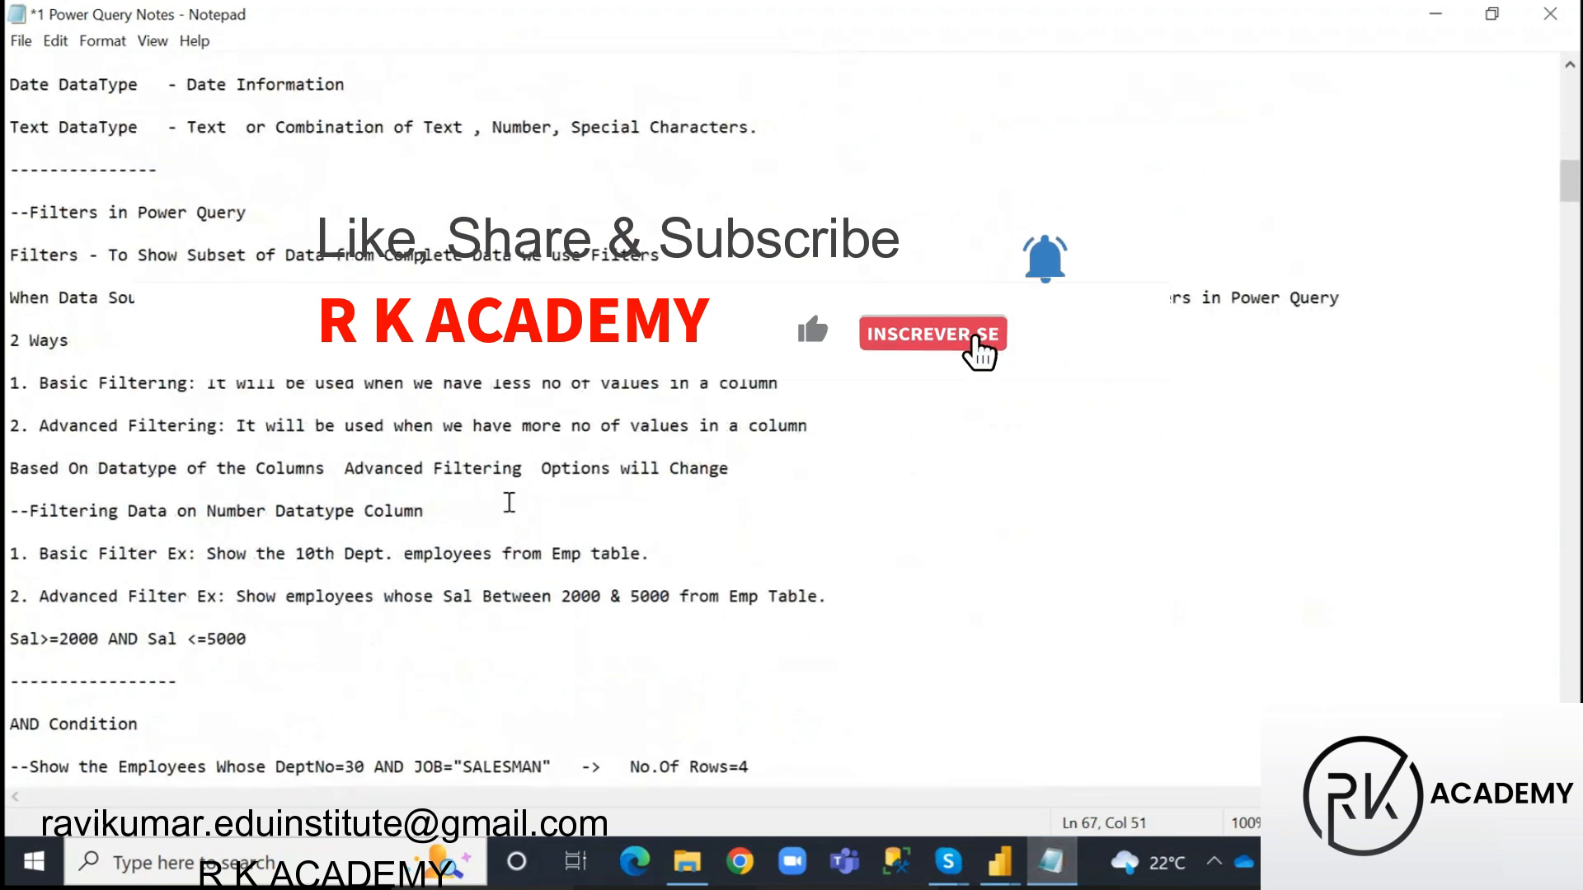